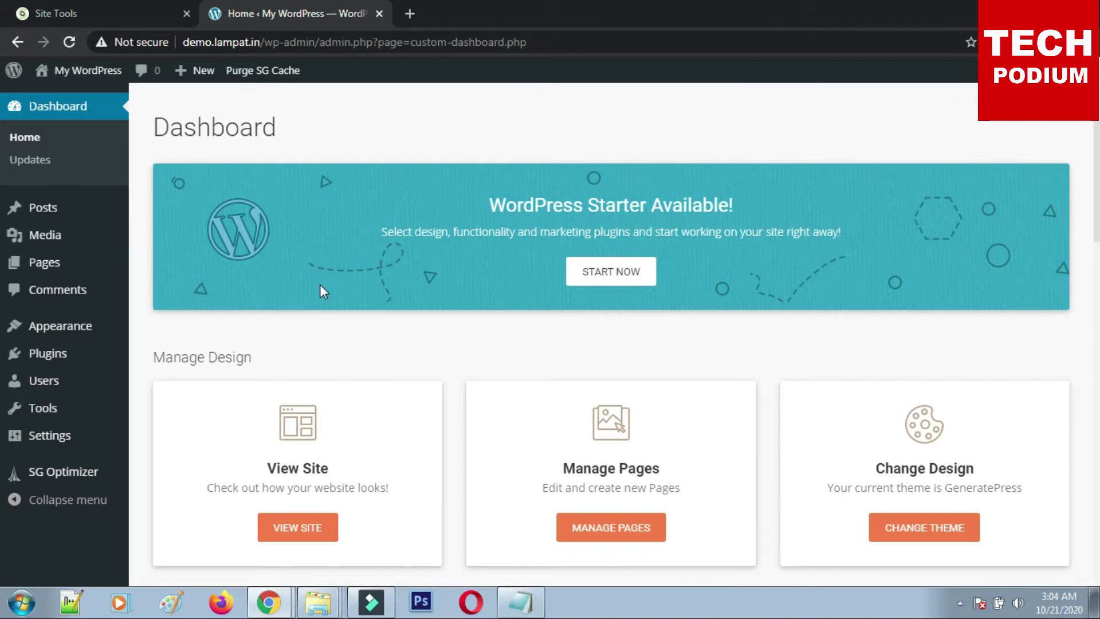
pyautogui.scroll(-1, 346, 283)
pyautogui.scroll(1, 349, 288)
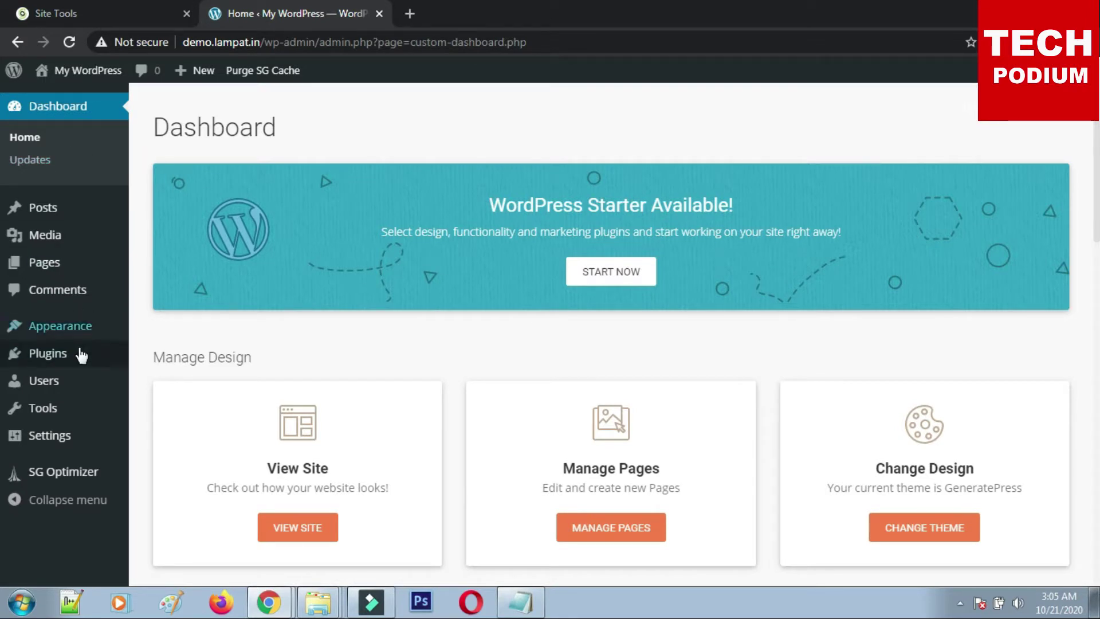
pyautogui.moveTo(30, 328)
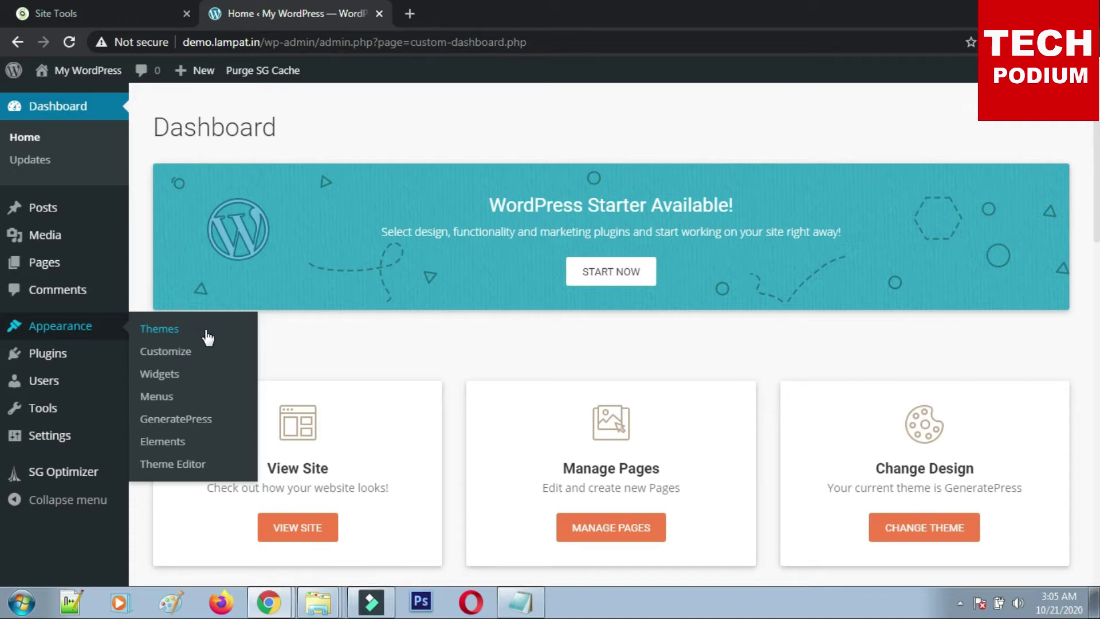
pyautogui.moveTo(43, 207)
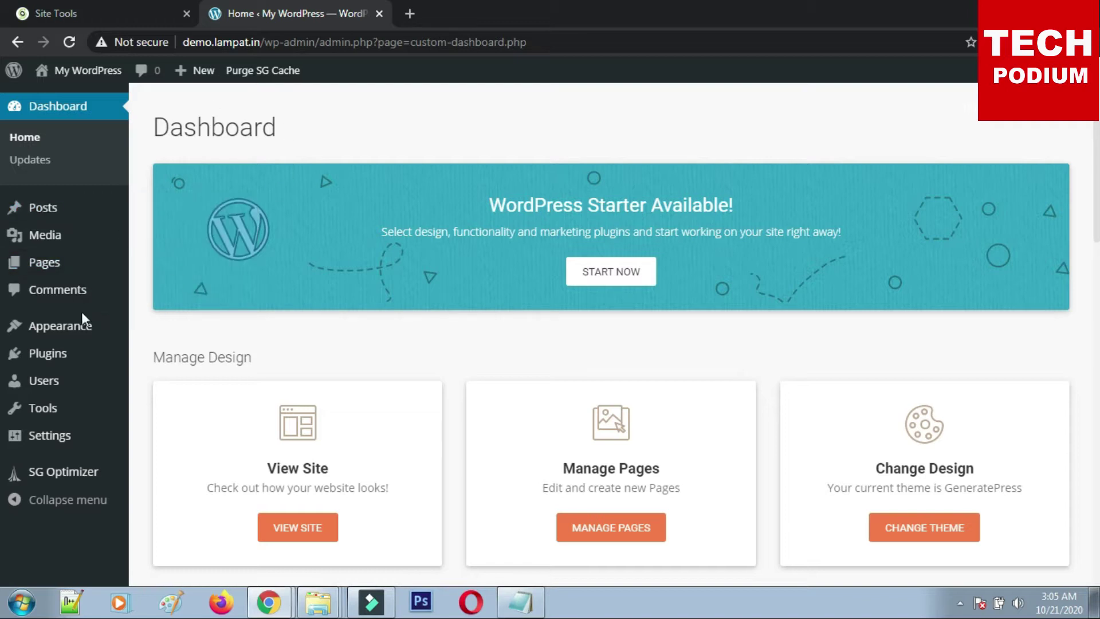
# Open the installed plugins list and delete the GenerateBlocks plugin, confirming the deletion.
pyautogui.moveTo(135, 370)
pyautogui.click(180, 362)
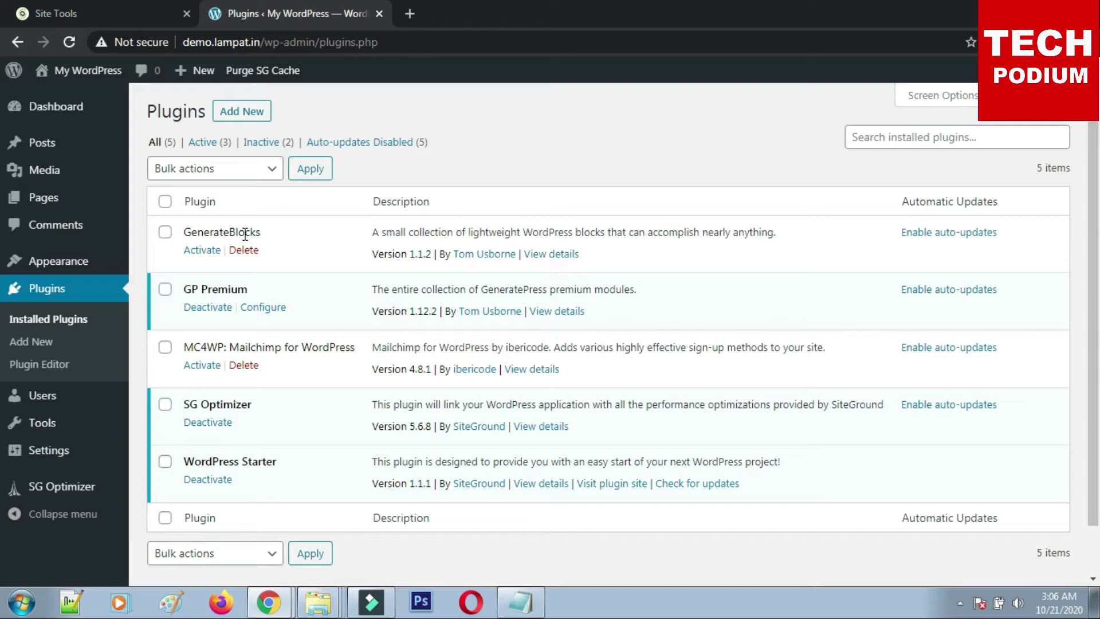
pyautogui.click(244, 250)
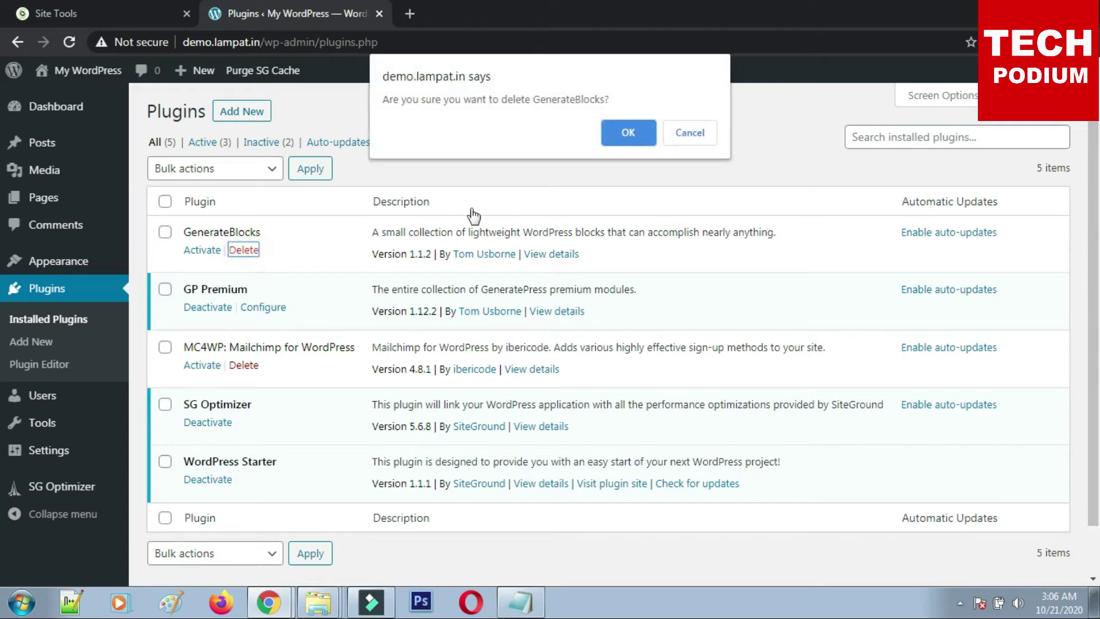
pyautogui.click(629, 132)
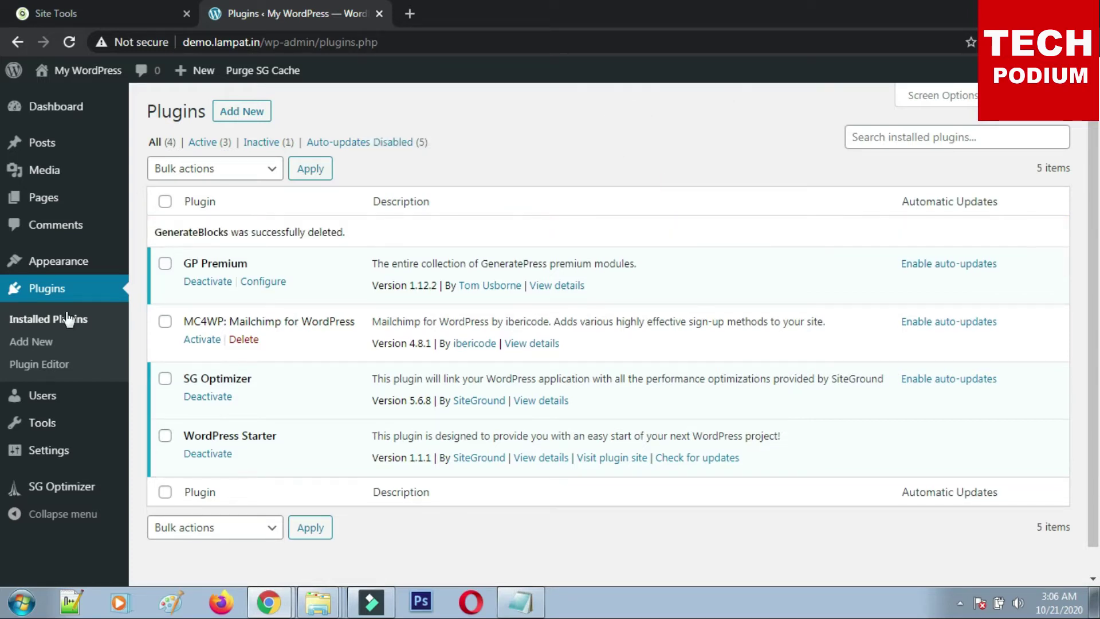
# Open the GeneratePress theme options page in a new browser tab while staying on the plugins list.
pyautogui.moveTo(73, 269)
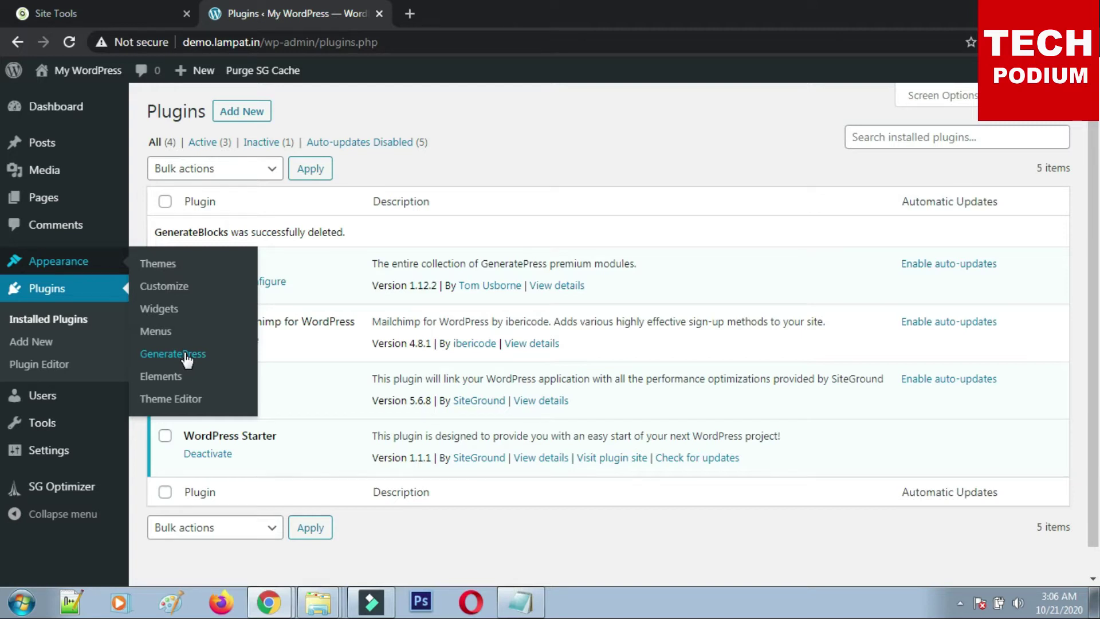
pyautogui.rightClick(207, 355)
pyautogui.click(221, 367)
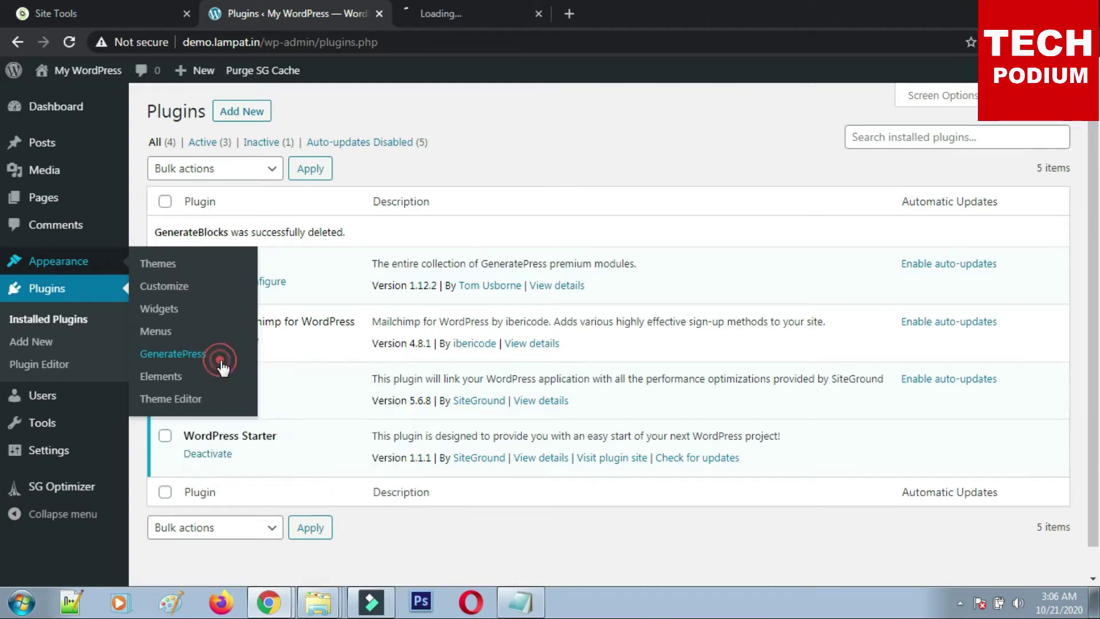
pyautogui.click(571, 91)
# Start adding a new plugin and show the form for uploading a plugin in .zip format.
pyautogui.click(244, 117)
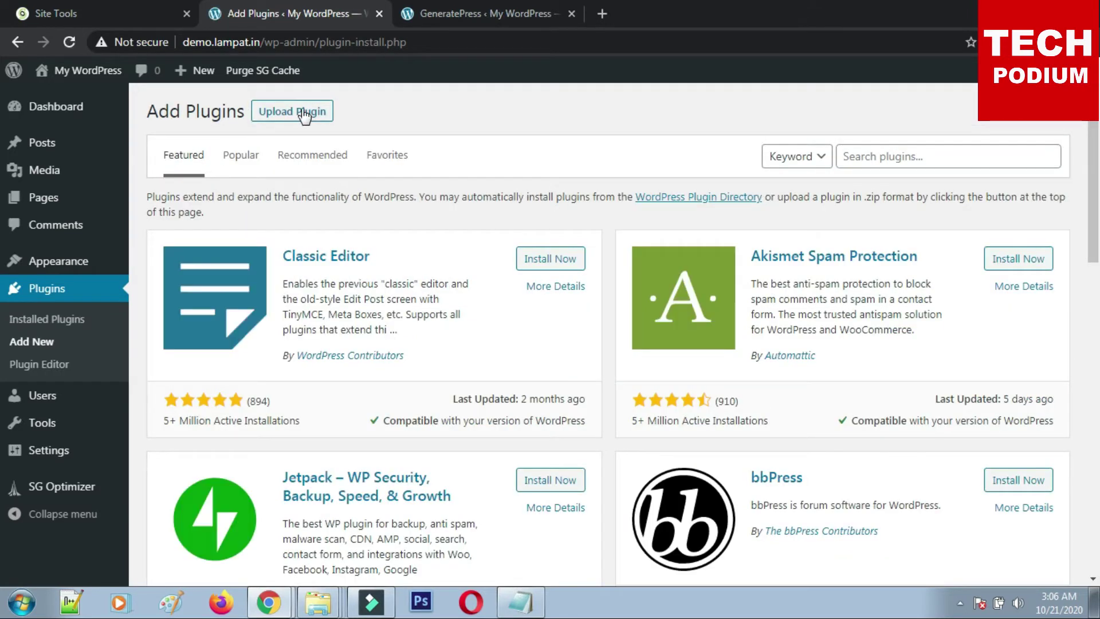
pyautogui.click(307, 111)
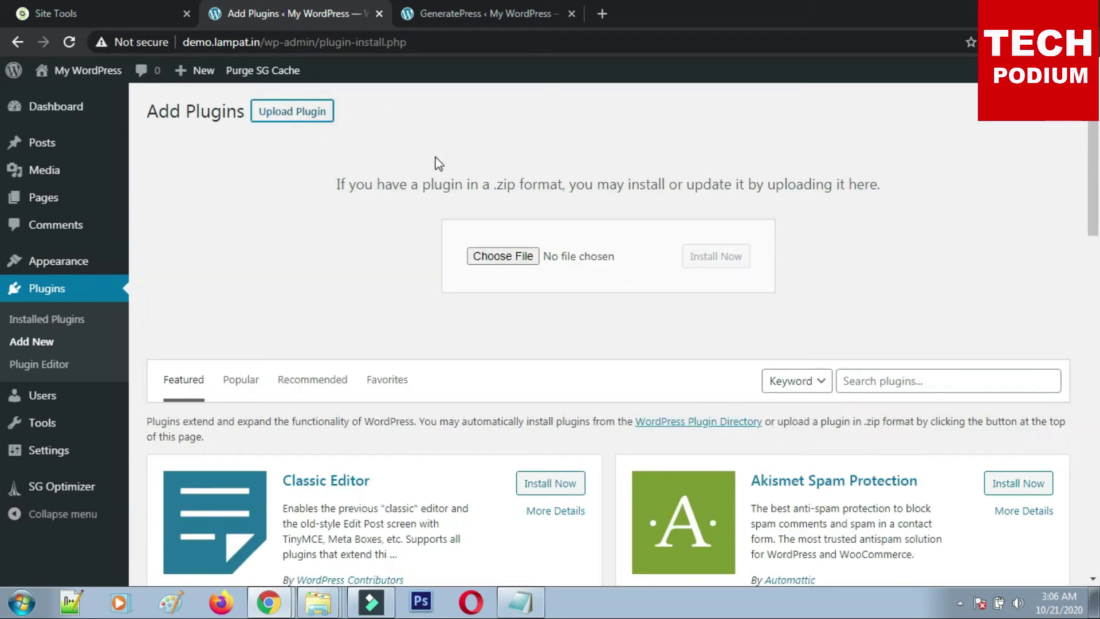
pyautogui.click(387, 227)
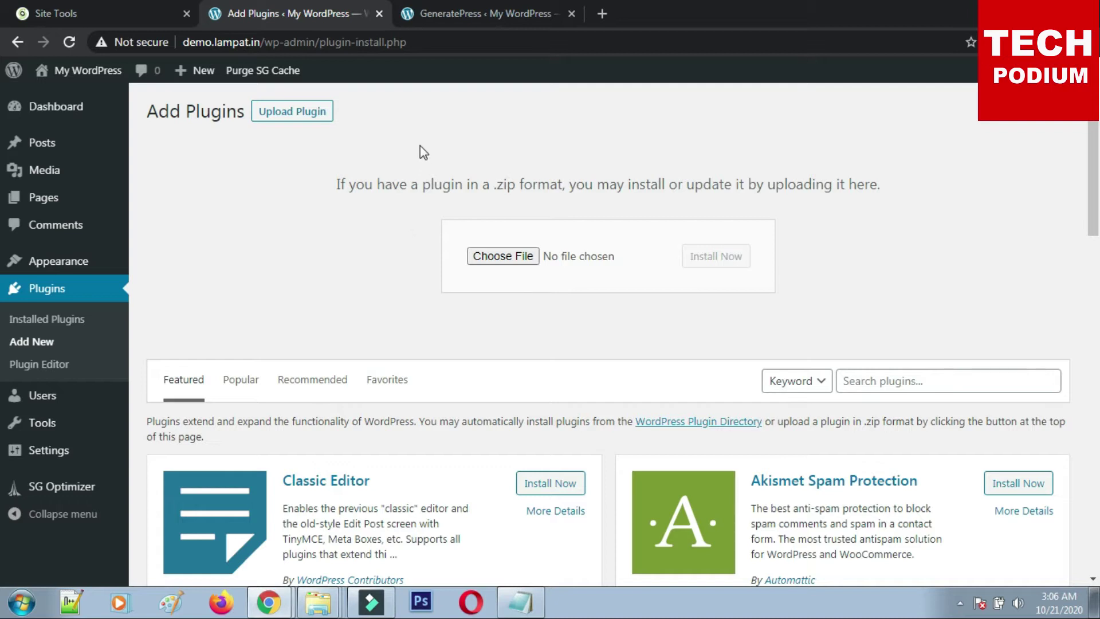
# Review the GP Premium modules and the updates and import/export sections on the GeneratePress options page.
pyautogui.click(450, 12)
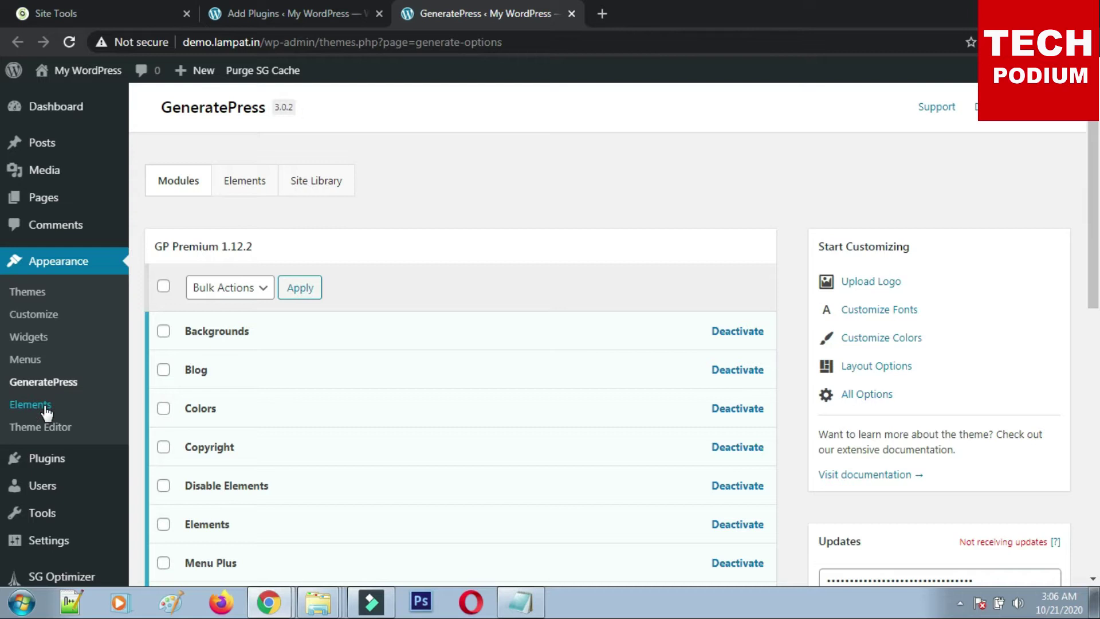
pyautogui.scroll(-8, 436, 412)
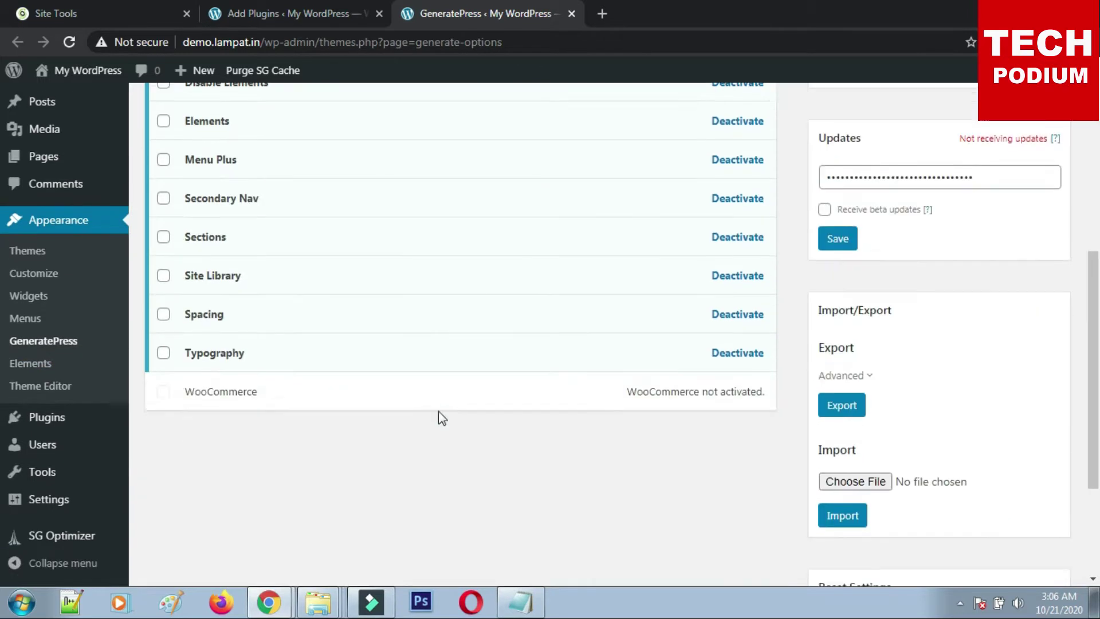
pyautogui.scroll(6, 827, 399)
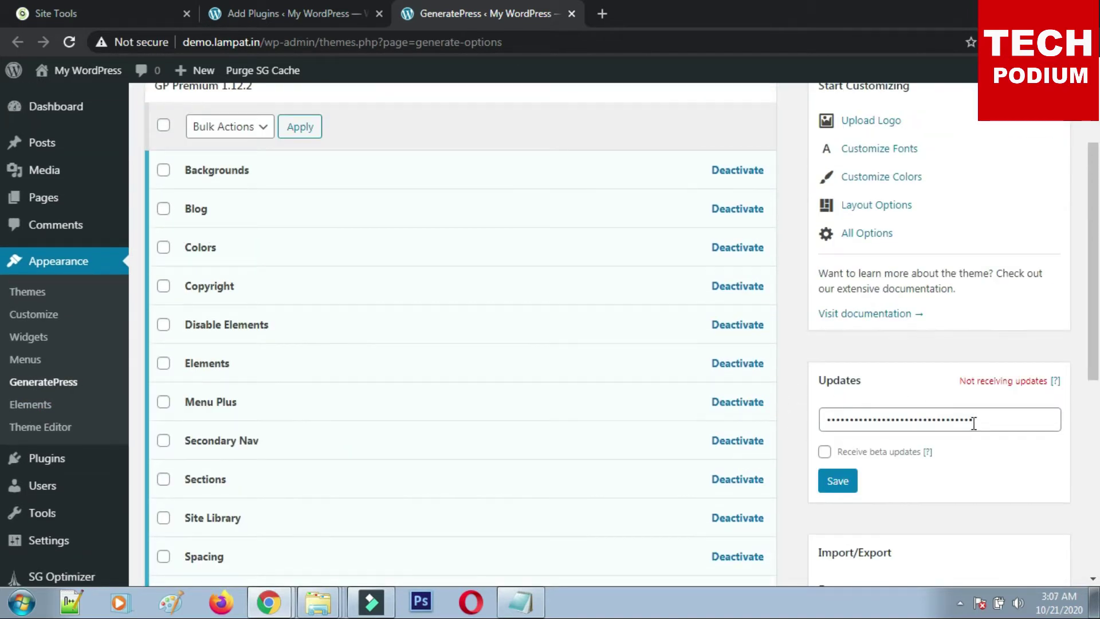
pyautogui.scroll(1, 872, 343)
pyautogui.scroll(1, 872, 343)
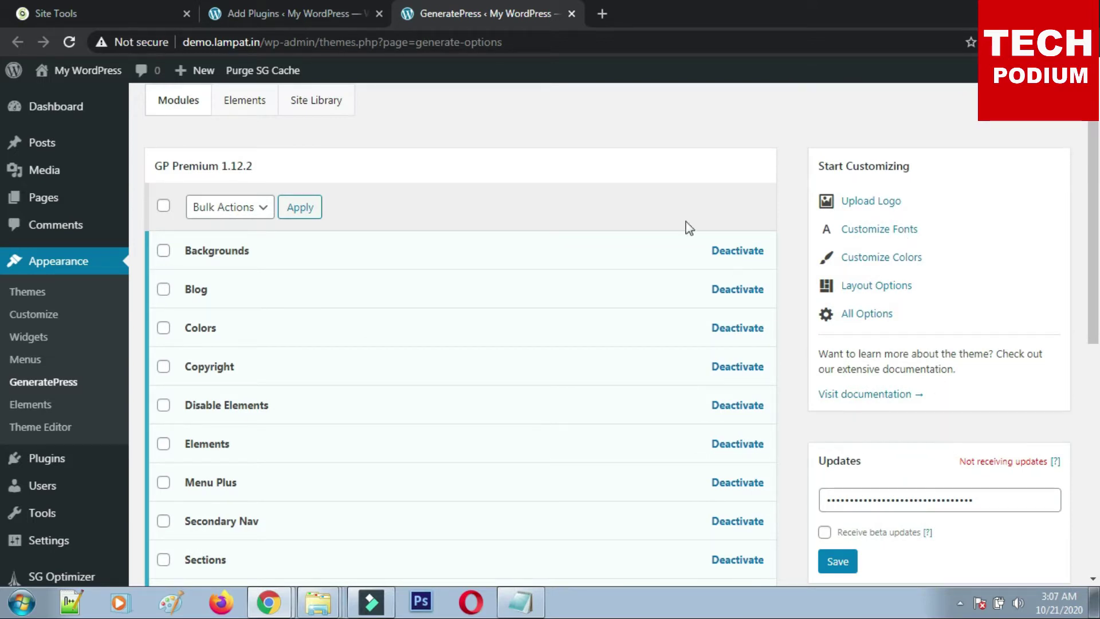
pyautogui.scroll(2, 479, 252)
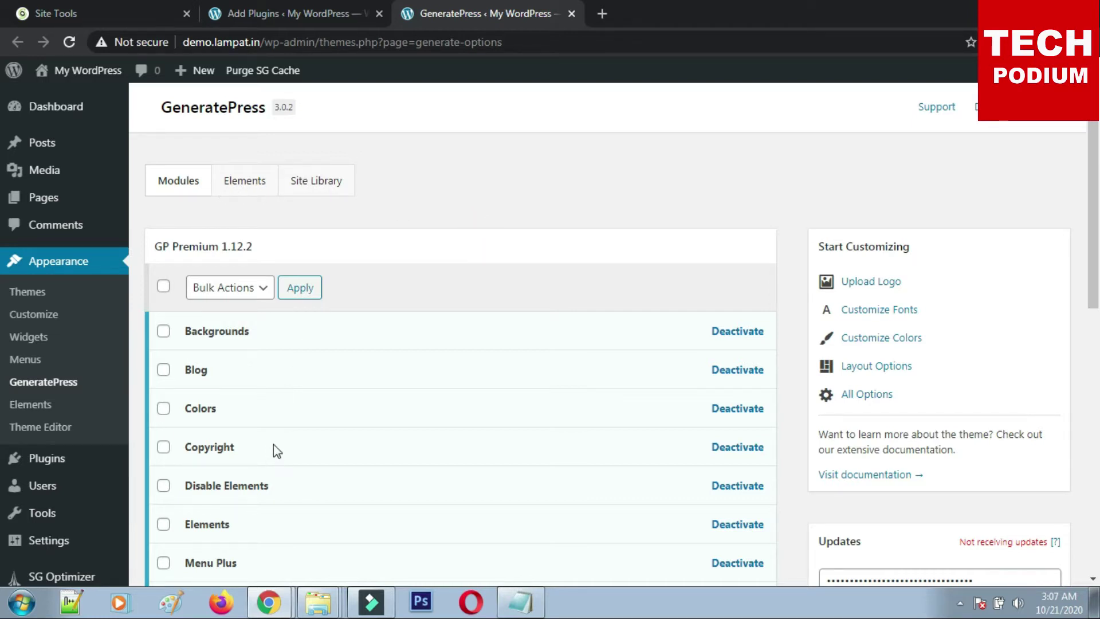
pyautogui.scroll(-5, 276, 450)
pyautogui.scroll(5, 276, 450)
# Open the GeneratePress Site Library and browse the available starter sites.
pyautogui.click(318, 180)
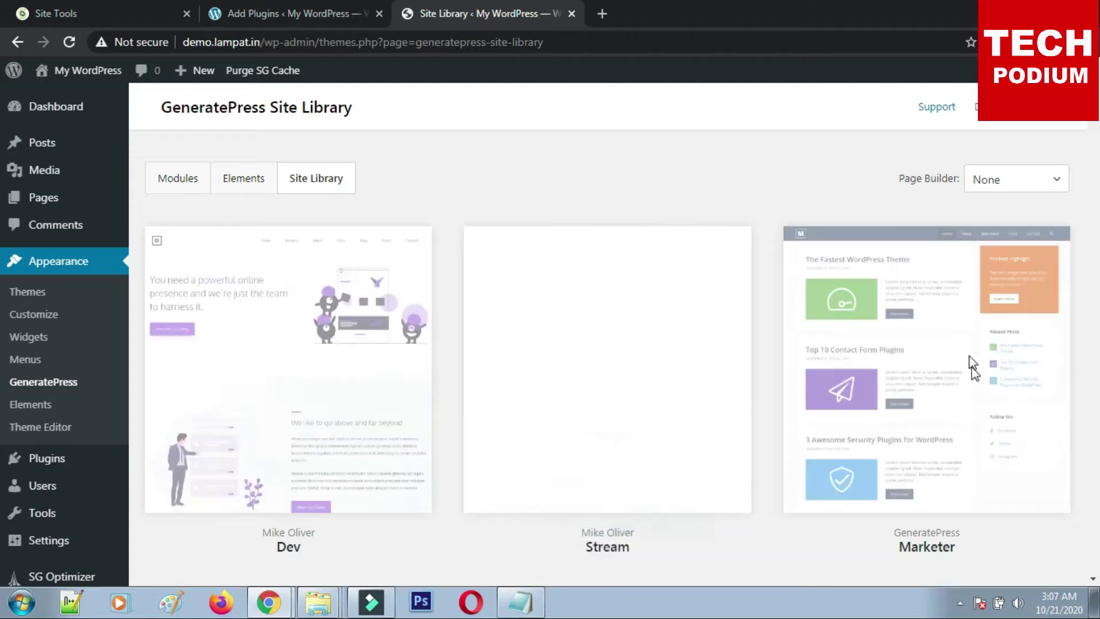
pyautogui.scroll(-15, 706, 335)
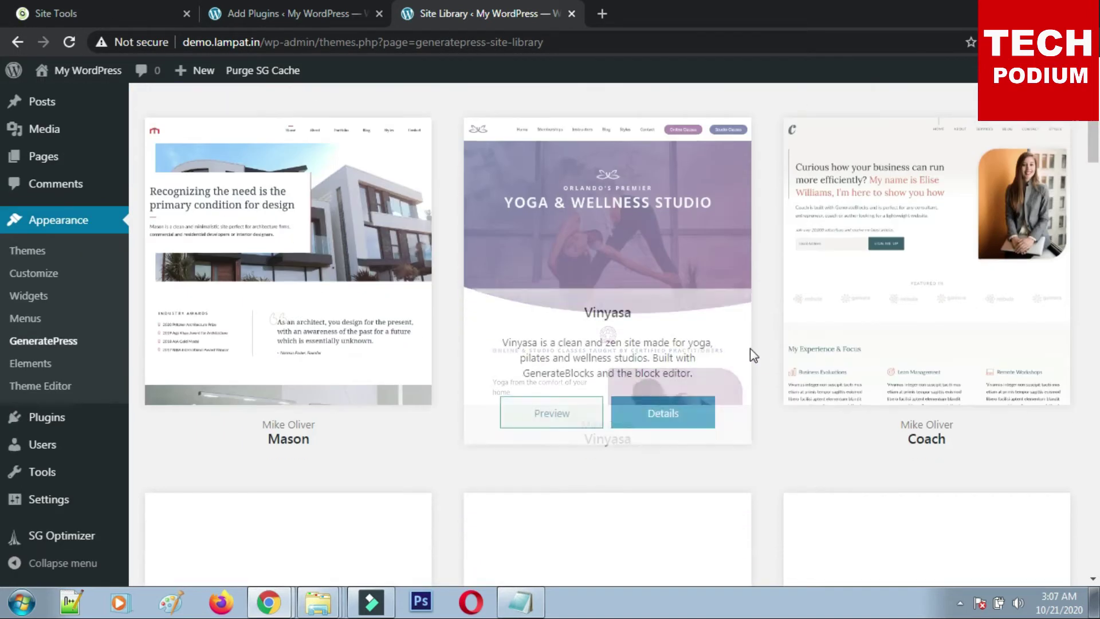
pyautogui.scroll(-8, 750, 394)
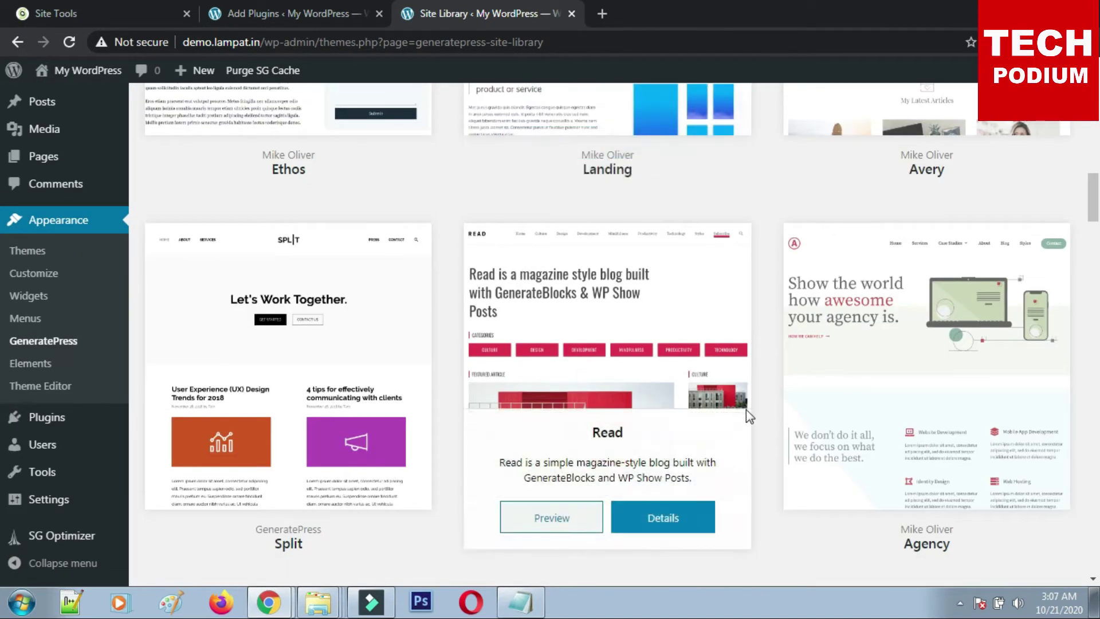
# Open the details of the Agency starter site and examine its import steps and the plugins it uses.
pyautogui.click(986, 358)
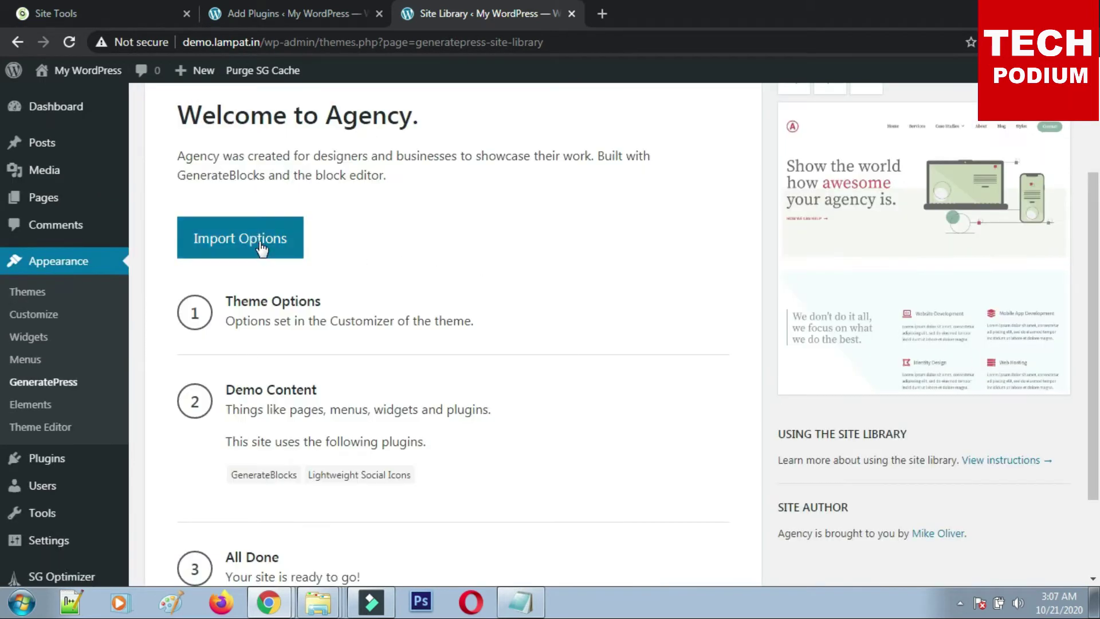
pyautogui.scroll(-3, 303, 275)
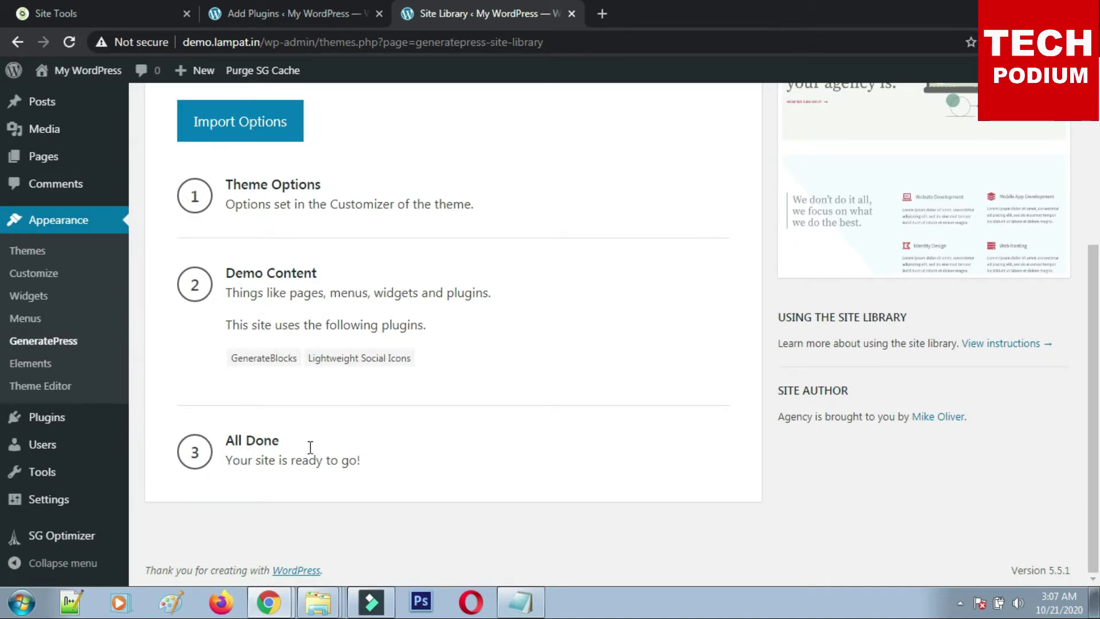
pyautogui.scroll(4, 549, 373)
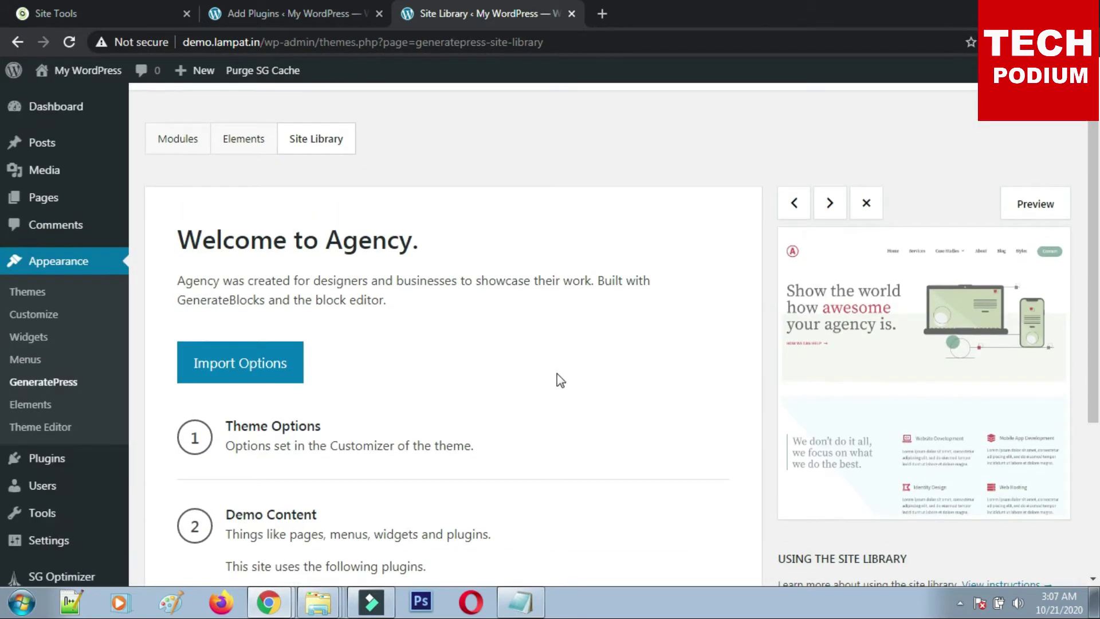
pyautogui.scroll(-4, 560, 380)
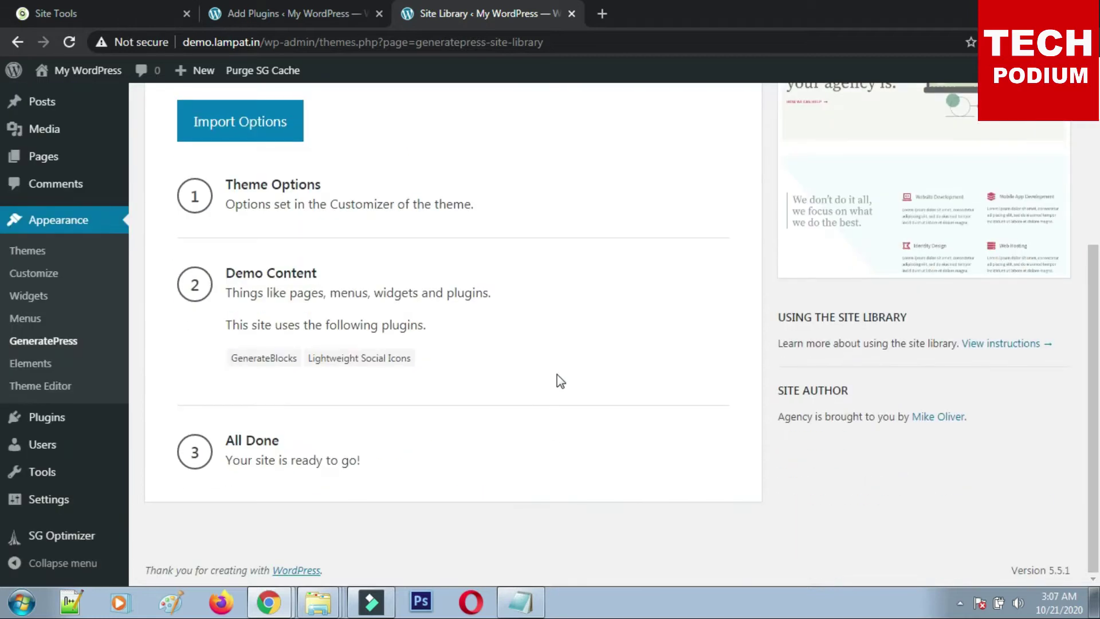
pyautogui.scroll(4, 560, 381)
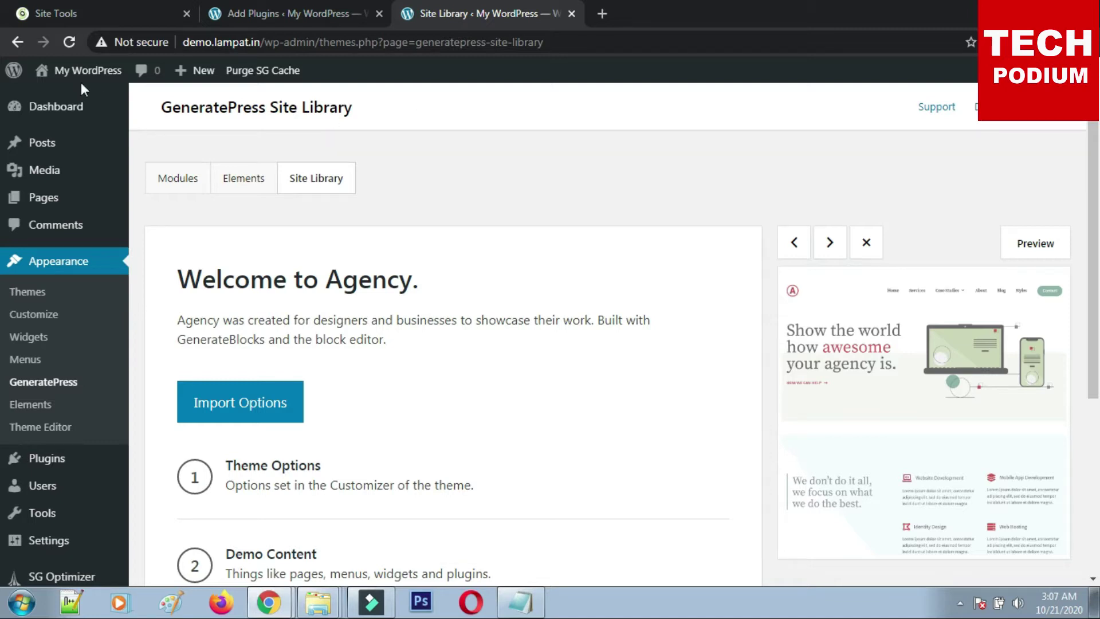
# Open the live site in a new browser tab and view its front page.
pyautogui.moveTo(74, 72)
pyautogui.rightClick(70, 98)
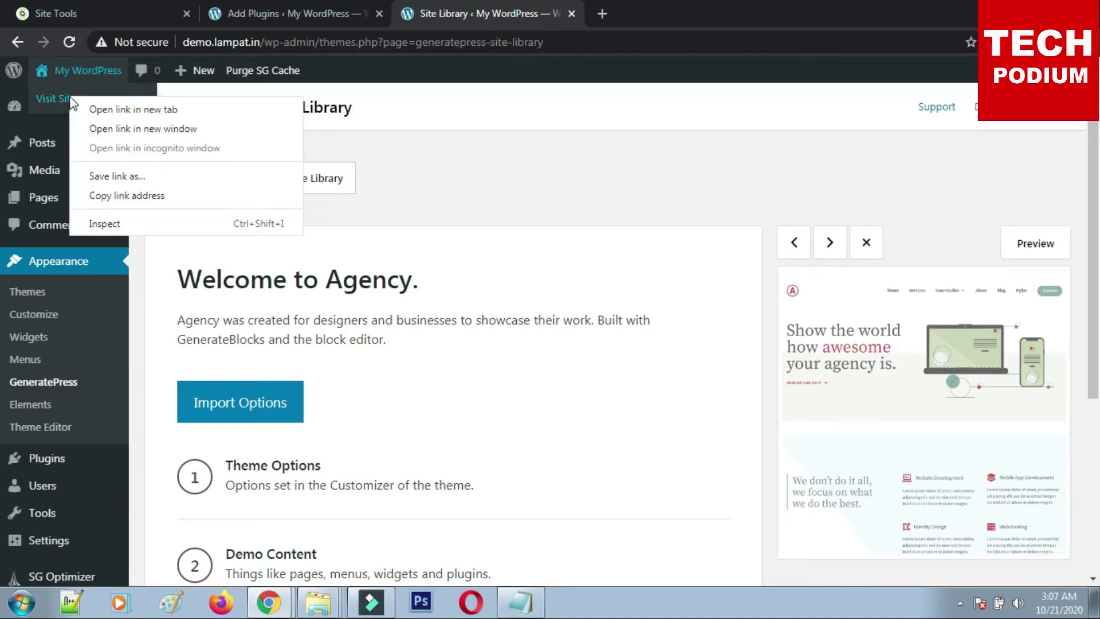
pyautogui.click(134, 113)
pyautogui.click(630, 10)
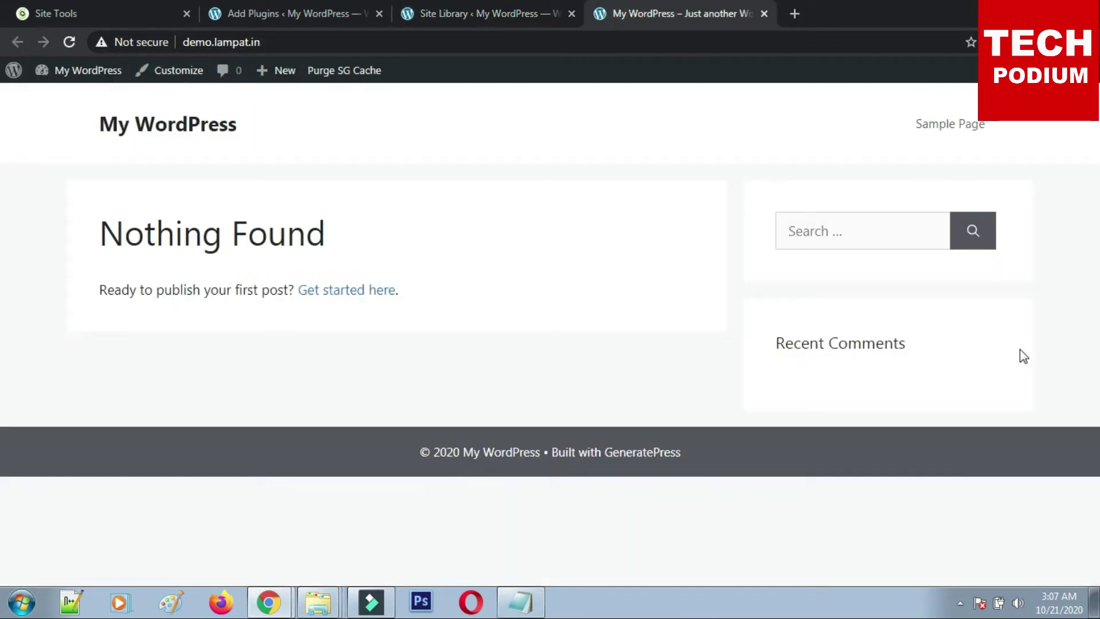
# Return to the Site Library tab and open the Menus management page from there.
pyautogui.click(447, 7)
pyautogui.click(499, 130)
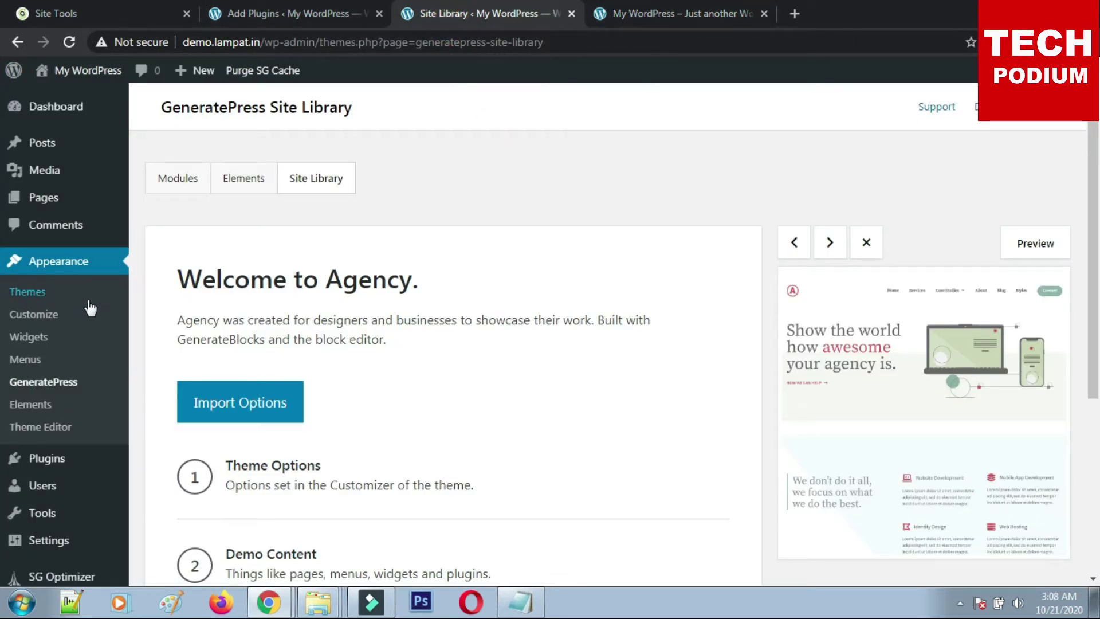
pyautogui.click(35, 362)
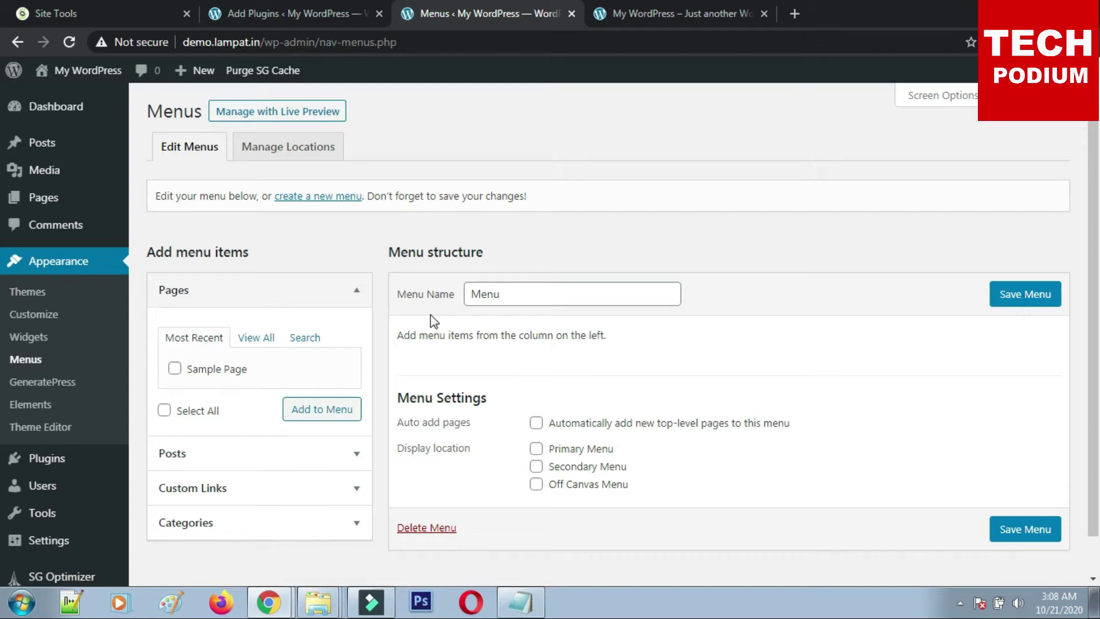
# Open the post Categories page in a new browser tab and place that tab directly after the Menus tab.
pyautogui.moveTo(63, 145)
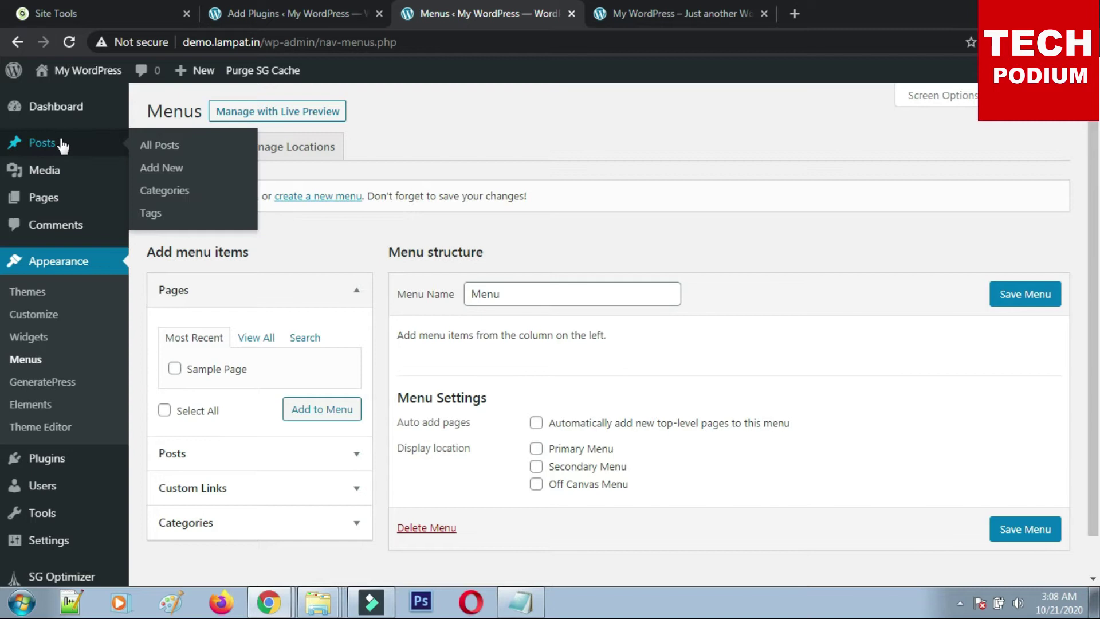
pyautogui.rightClick(174, 195)
pyautogui.click(256, 203)
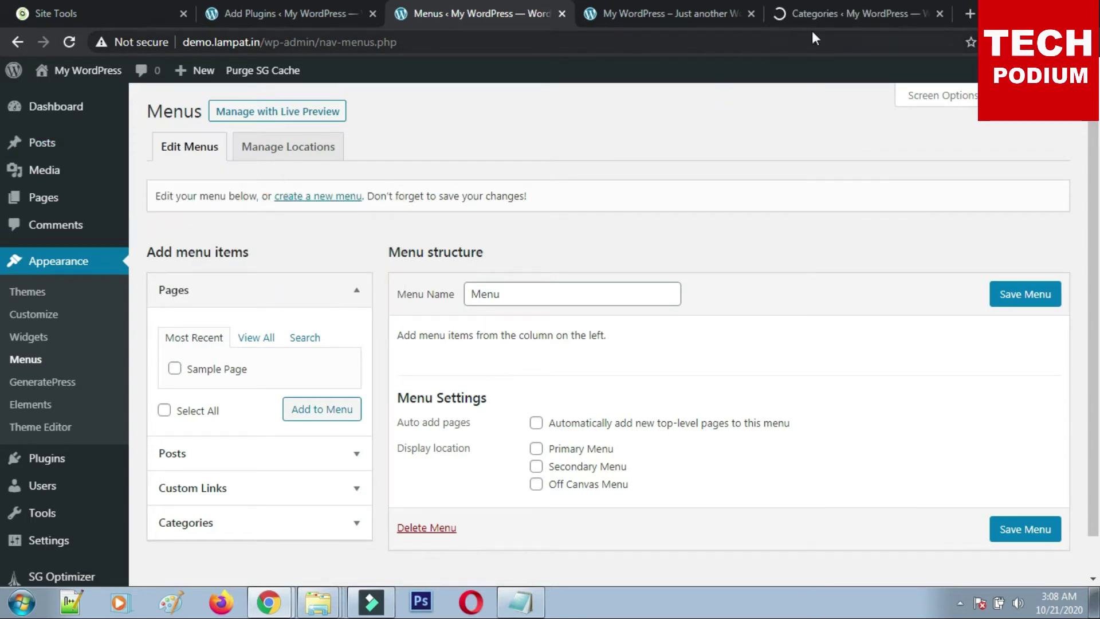
pyautogui.click(820, 13)
pyautogui.moveTo(820, 12); pyautogui.dragTo(624, 11)
# Go back to the Menus page and expand Custom Links to show its URL and Link Text fields.
pyautogui.click(485, 8)
pyautogui.click(625, 334)
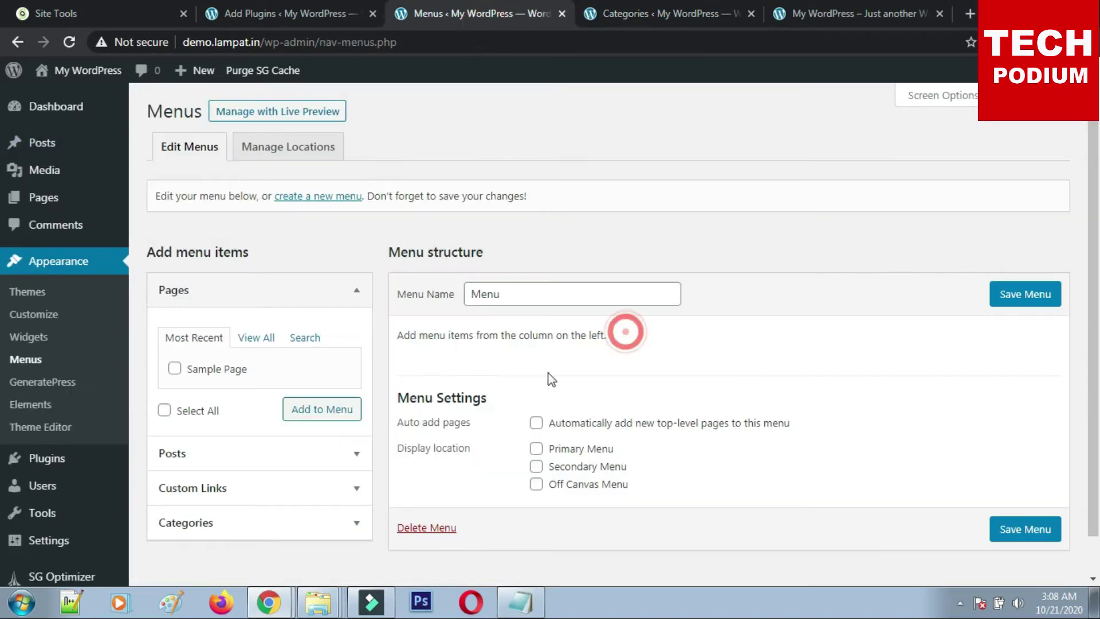
pyautogui.click(355, 488)
pyautogui.click(277, 445)
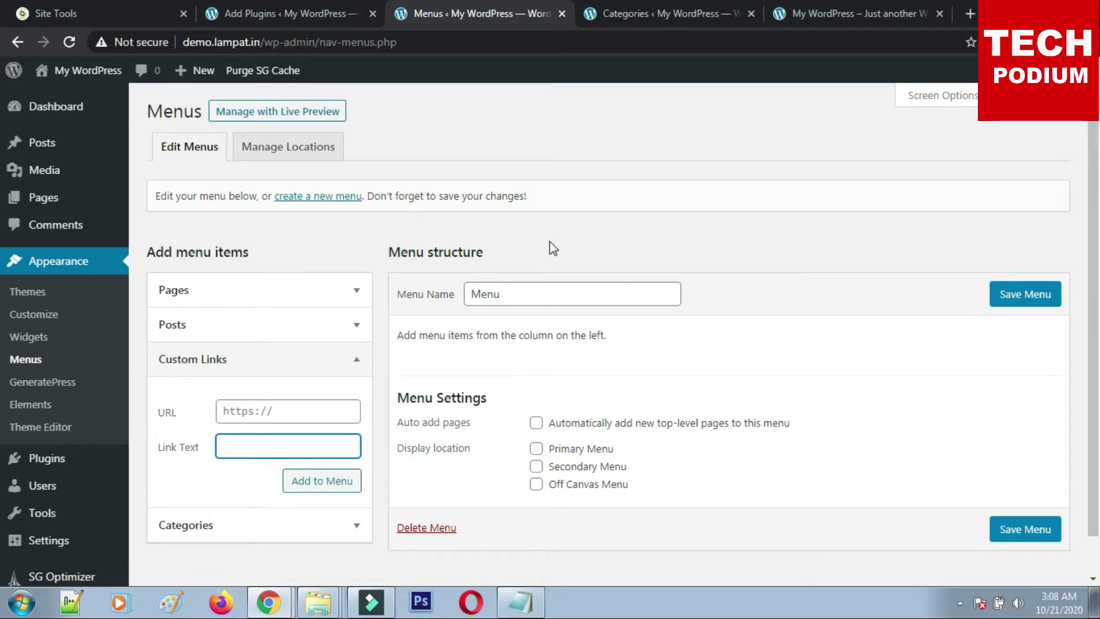
# Open the list of all pages and start a new blank page in the editor.
pyautogui.moveTo(57, 211)
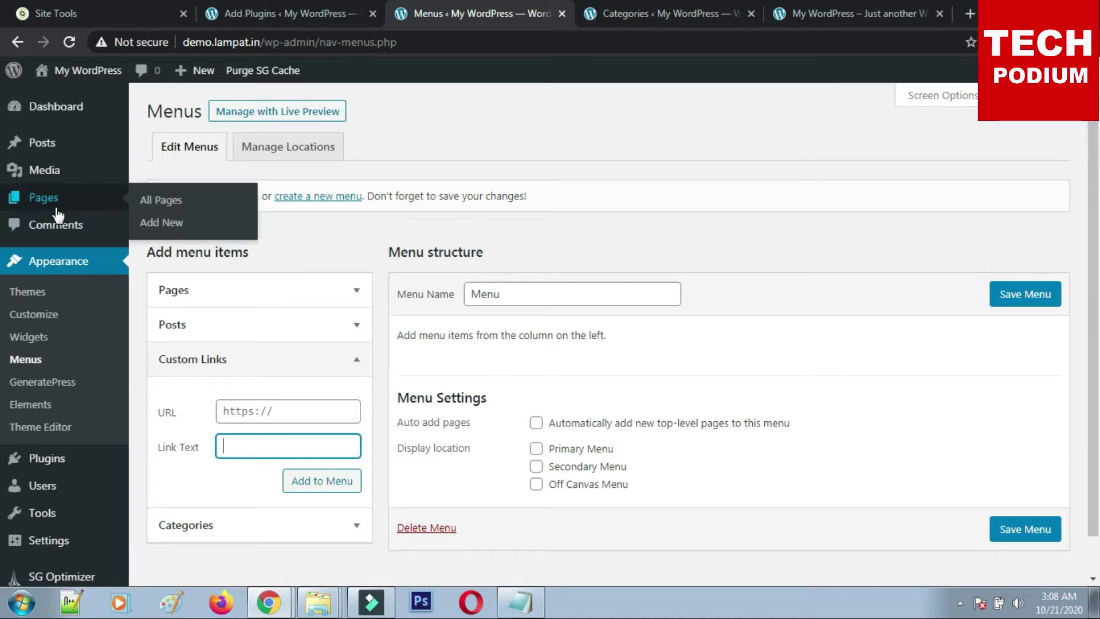
pyautogui.click(168, 202)
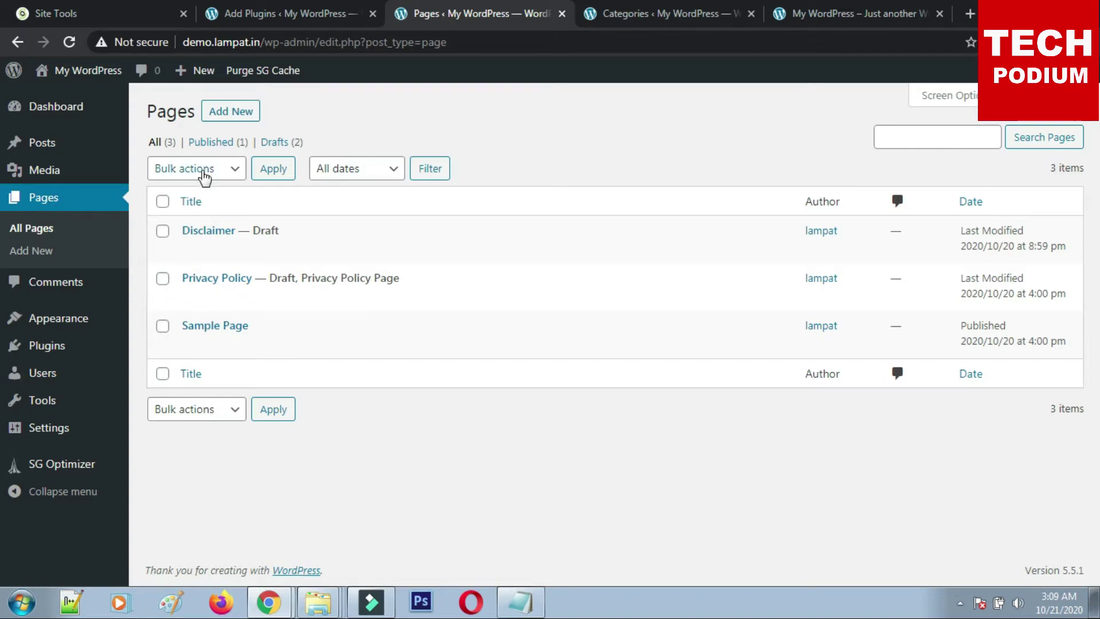
pyautogui.click(231, 113)
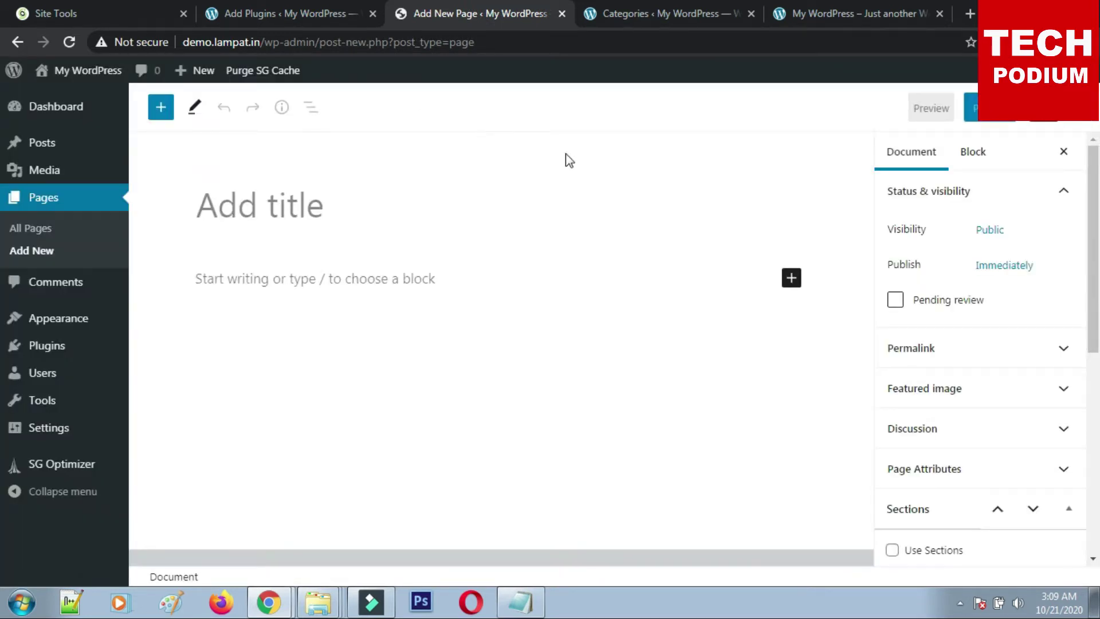
# Title the new page "About", publish it, and close the post-publish panel.
pyautogui.click(342, 208)
pyautogui.write('A')
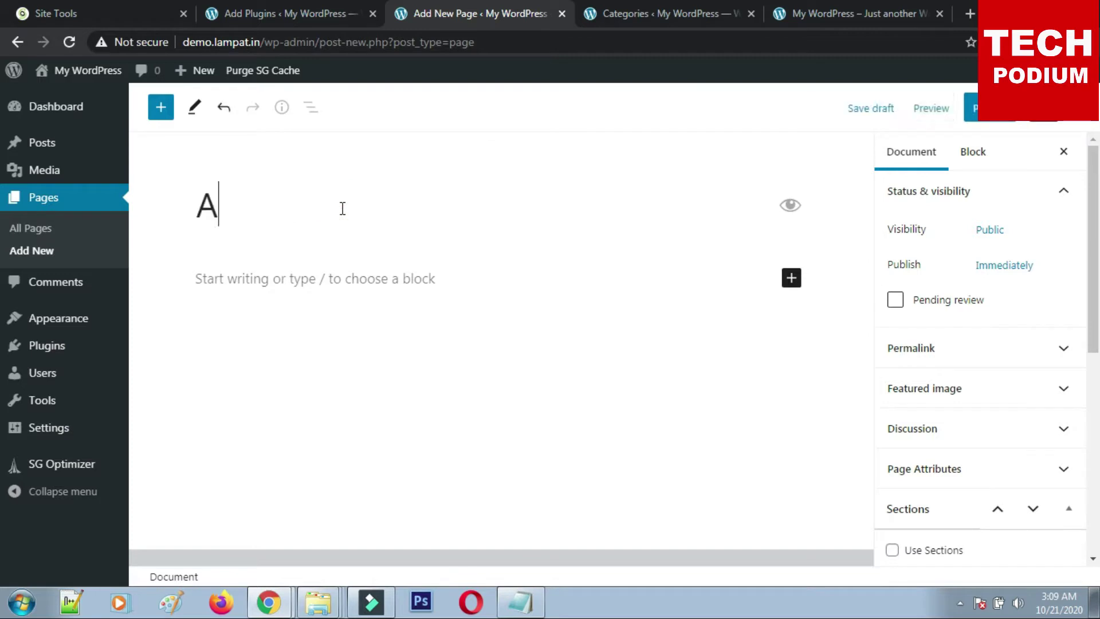
pyautogui.write('bout')
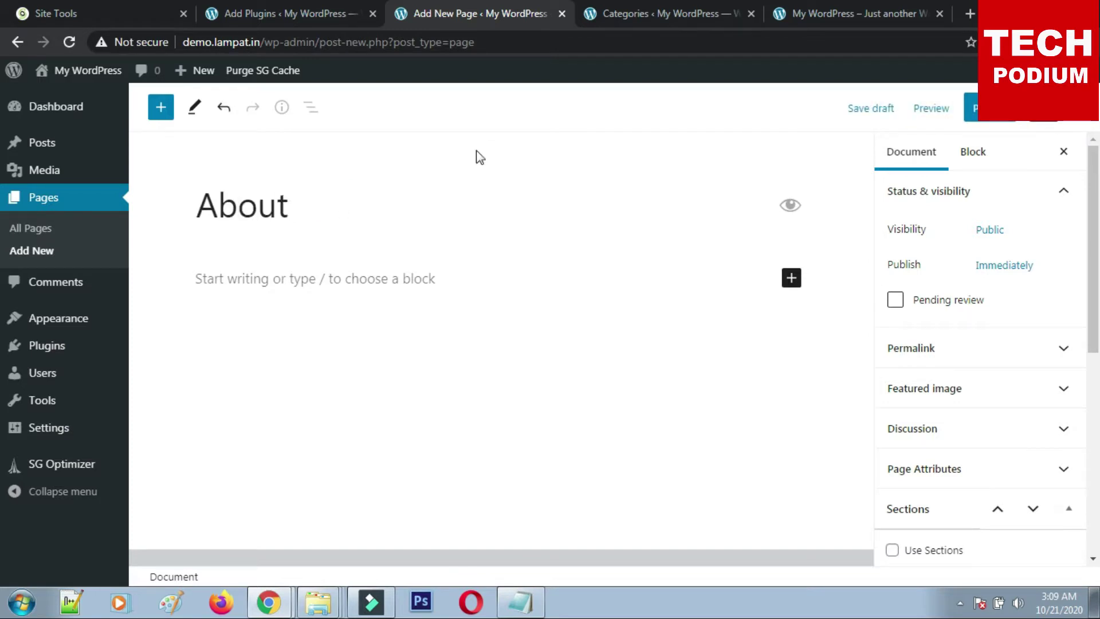
pyautogui.click(974, 107)
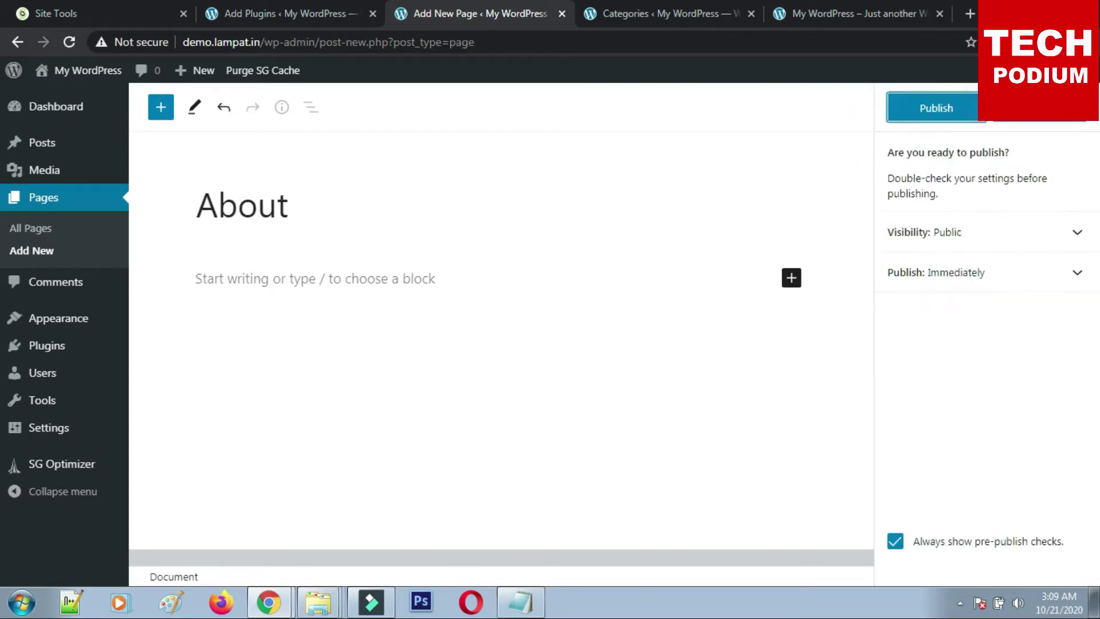
pyautogui.click(935, 112)
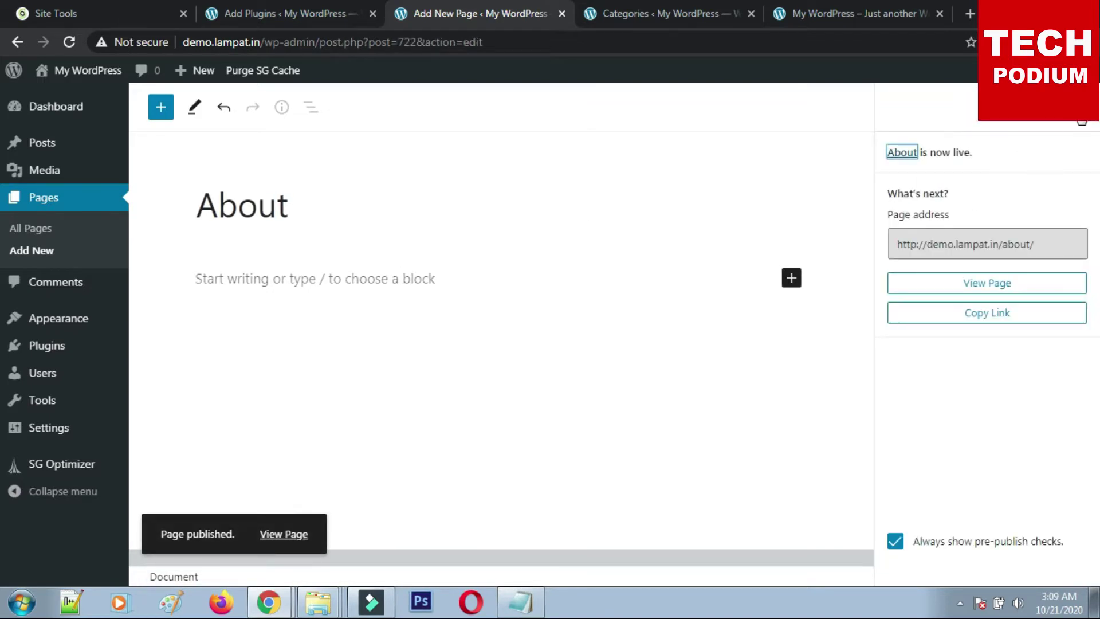
pyautogui.click(1070, 112)
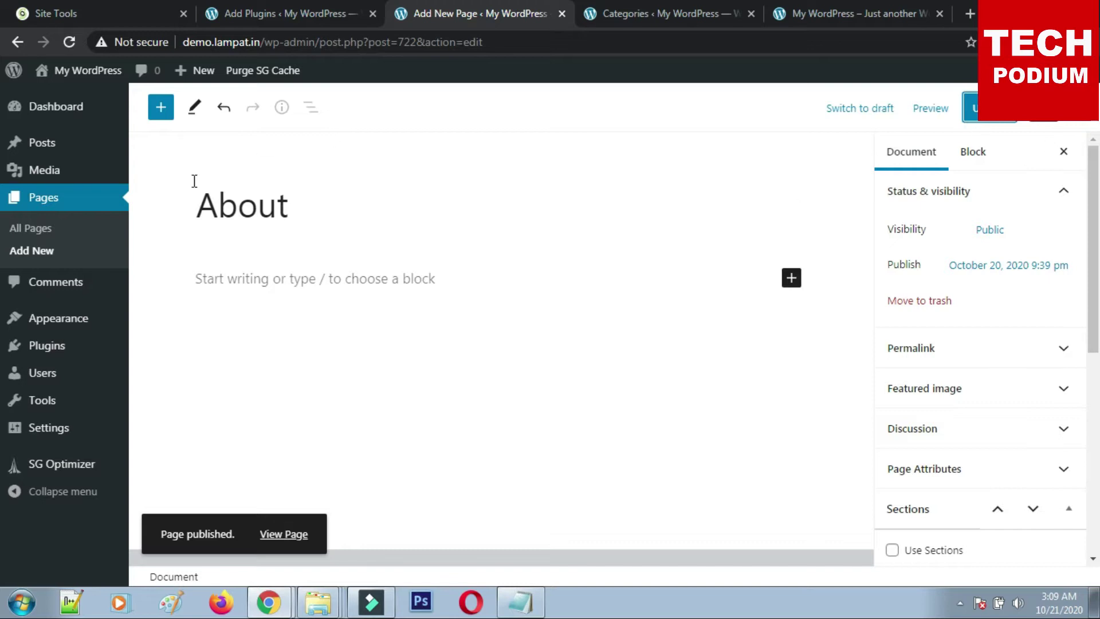
# Create another page from the all-pages list, title it "Contact", and publish it.
pyautogui.click(46, 229)
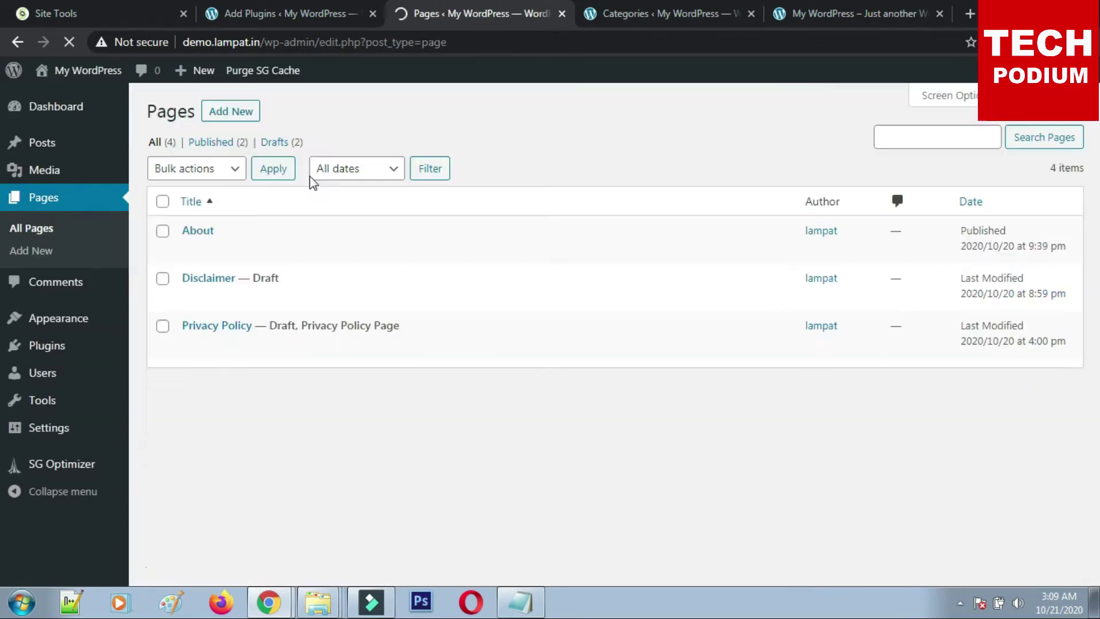
pyautogui.click(227, 105)
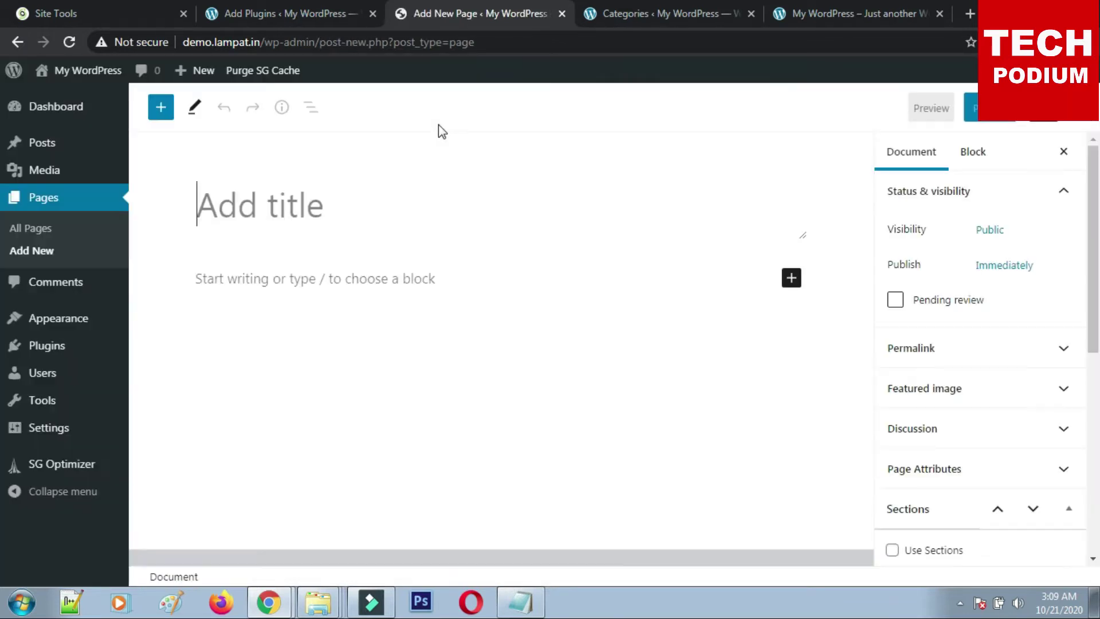
pyautogui.click(298, 212)
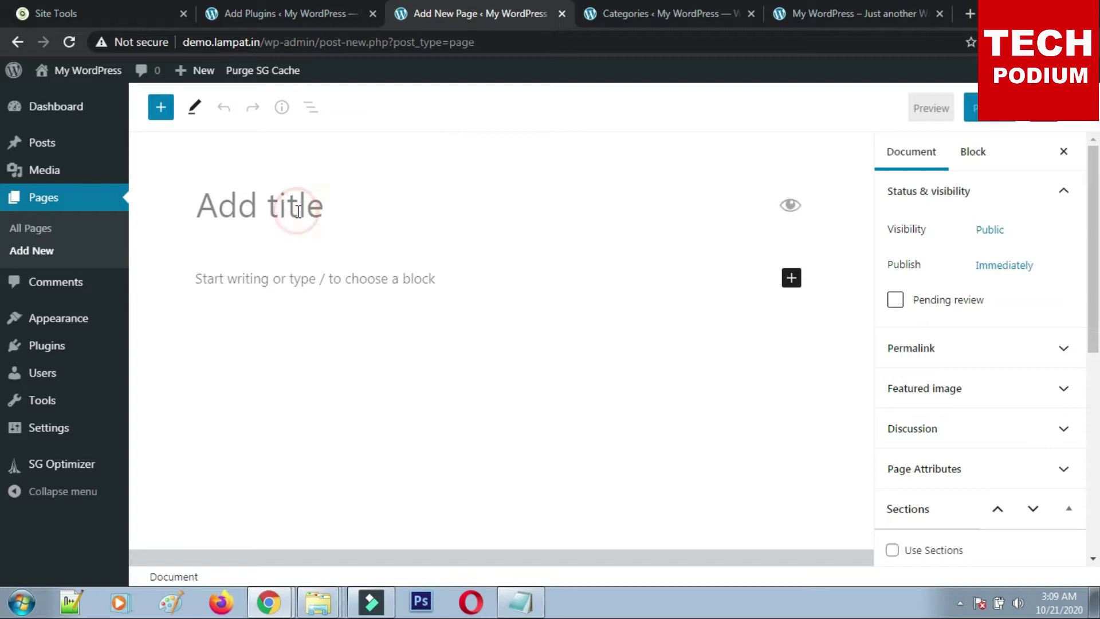
pyautogui.write('Contact')
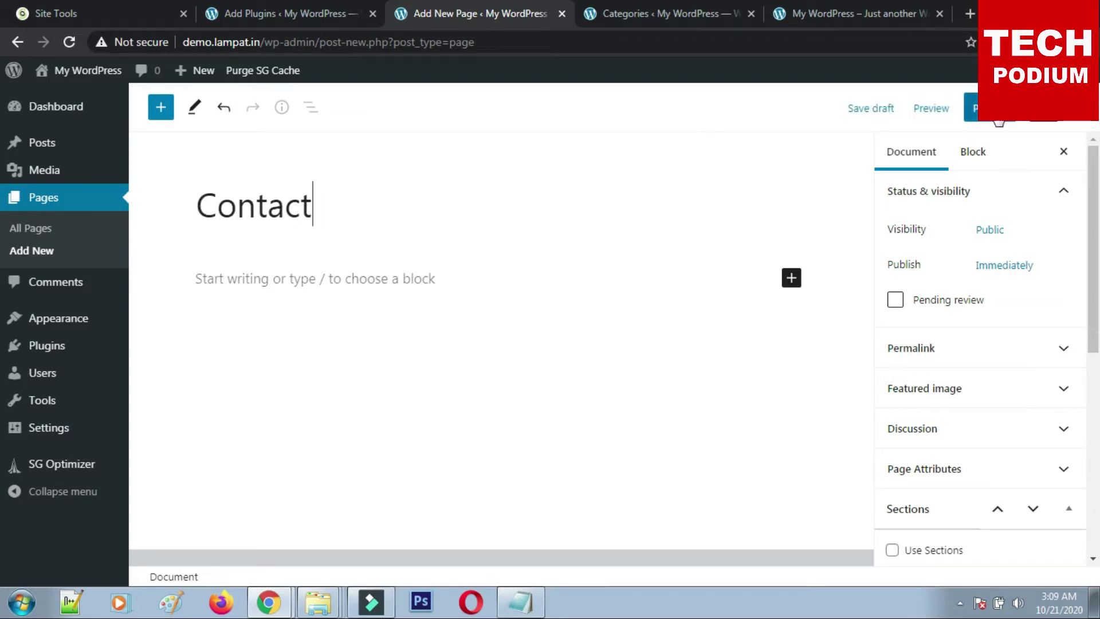
pyautogui.click(988, 108)
pyautogui.click(928, 109)
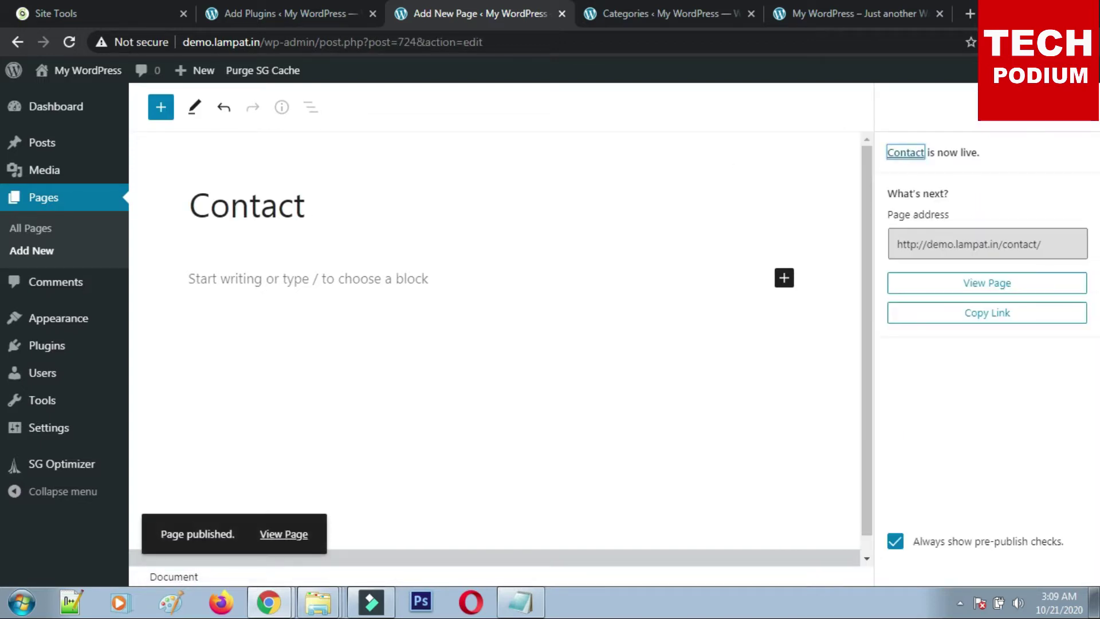
pyautogui.click(1077, 119)
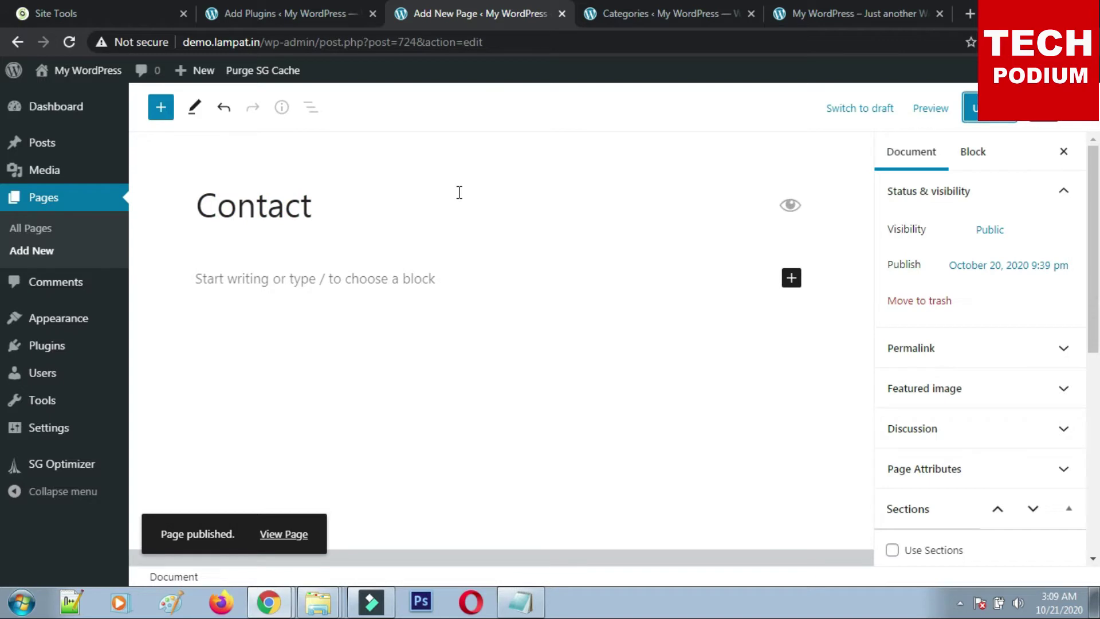
# Add a further page from the all-pages list, titled "Terms & Condition", and publish it.
pyautogui.click(23, 229)
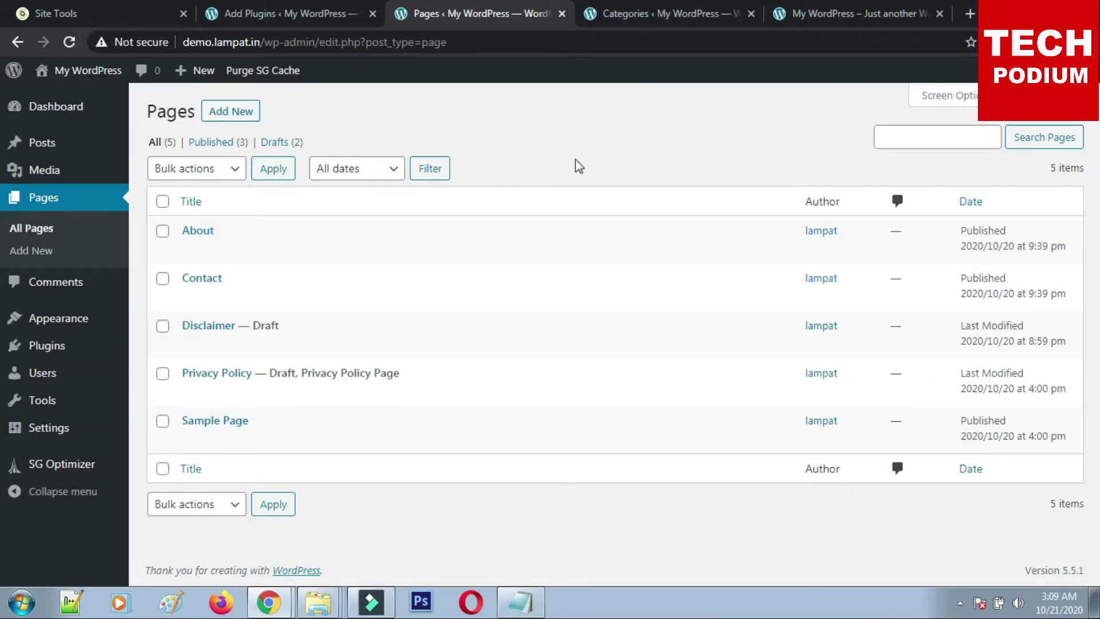
pyautogui.click(231, 110)
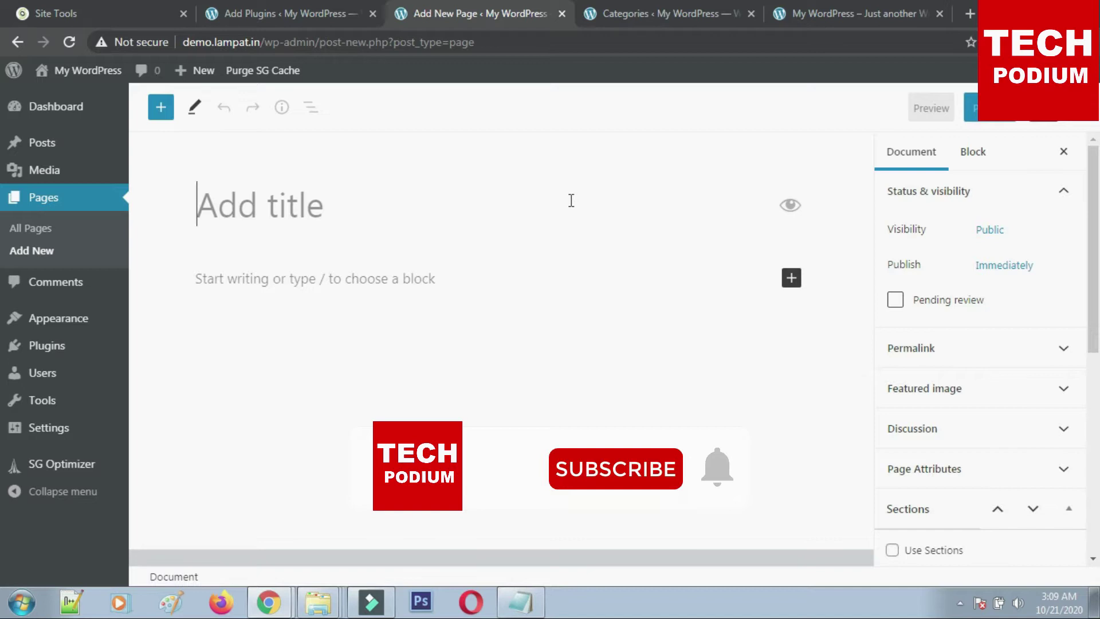
pyautogui.write('Di')
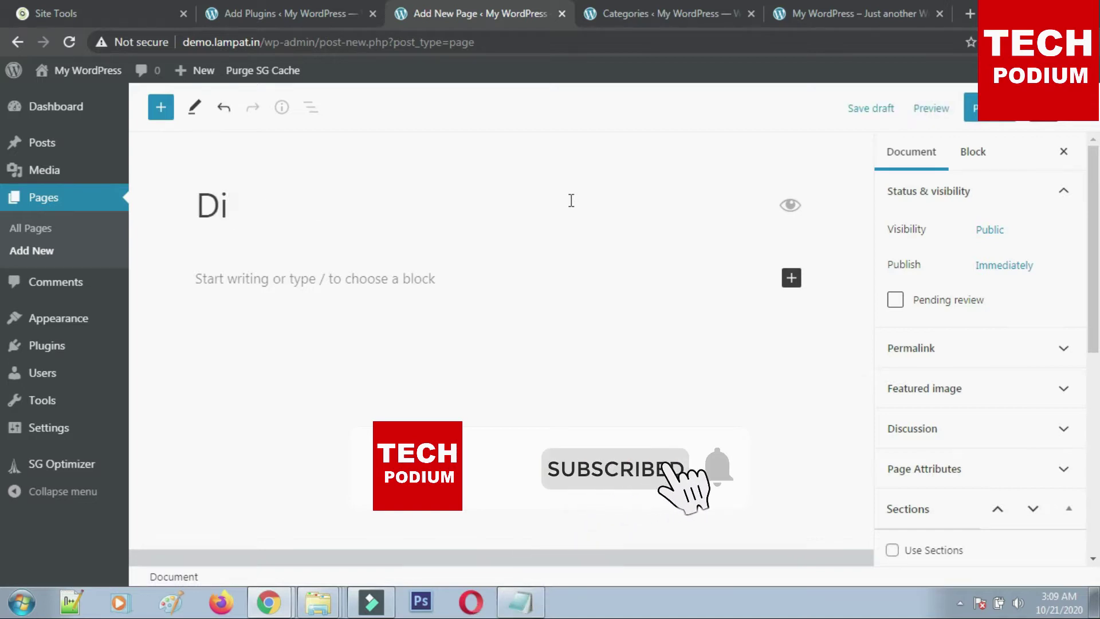
pyautogui.press('BackSpace')
pyautogui.press('BackSpace')
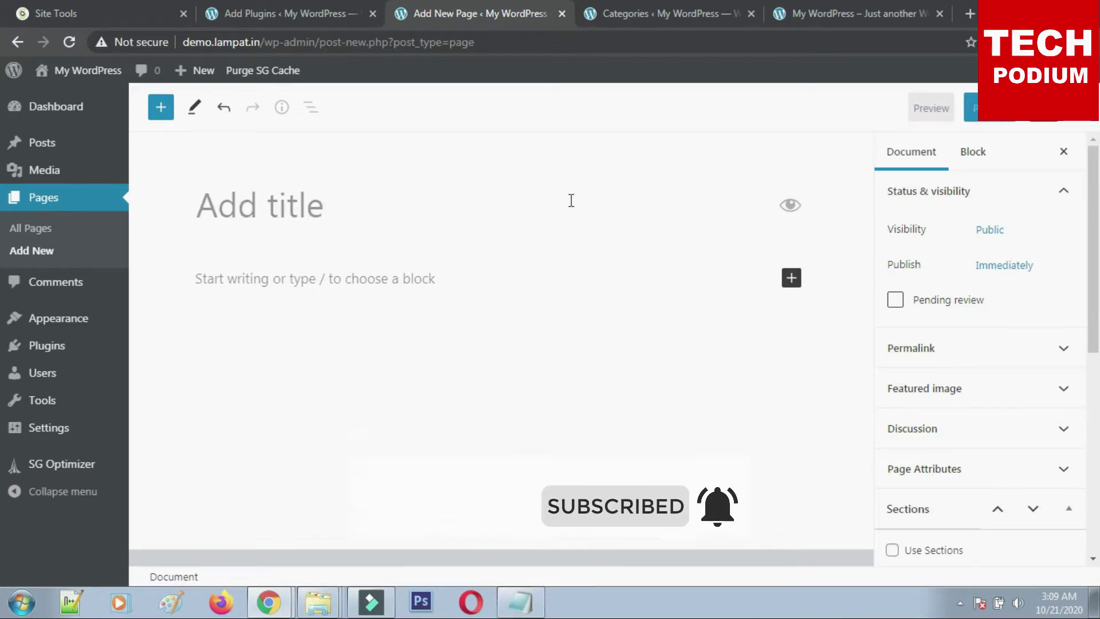
pyautogui.write('T')
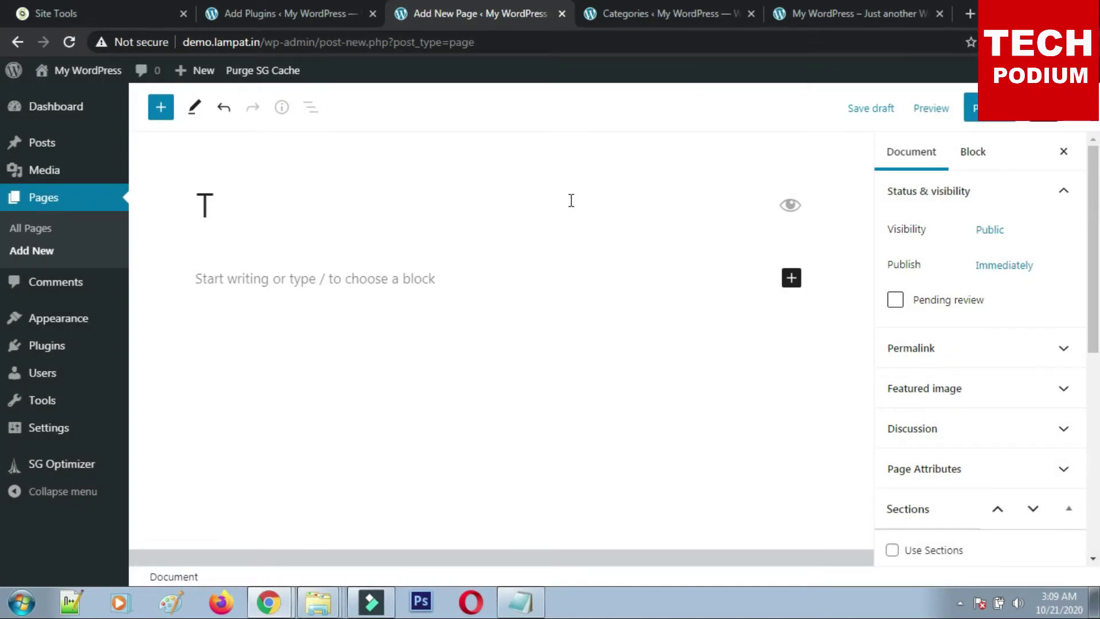
pyautogui.press('BackSpace')
pyautogui.write('Terms & Condition')
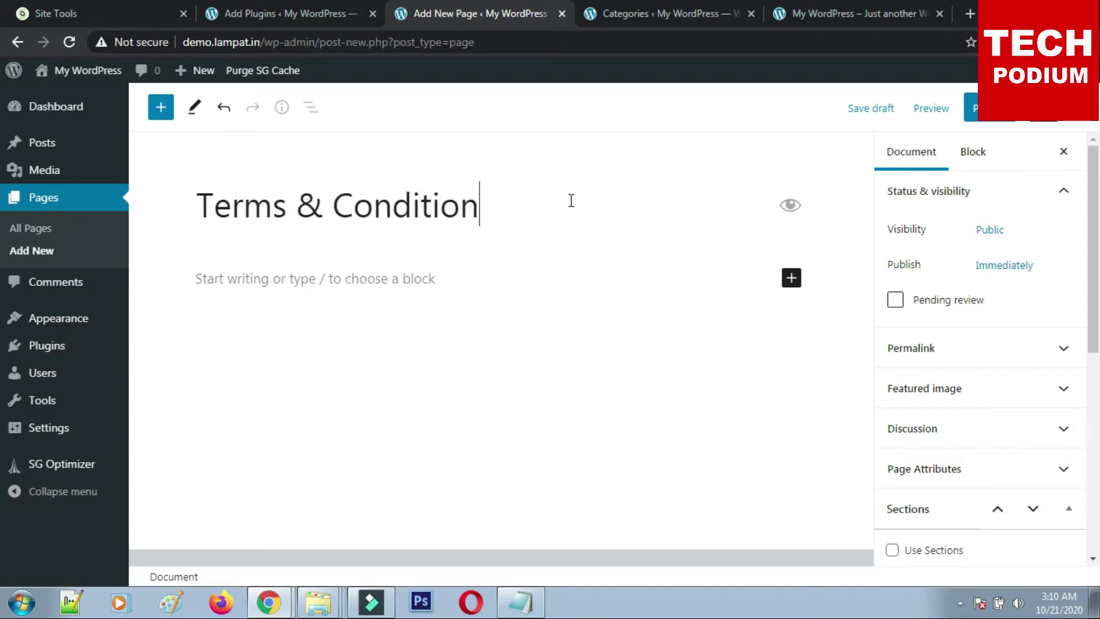
pyautogui.click(973, 108)
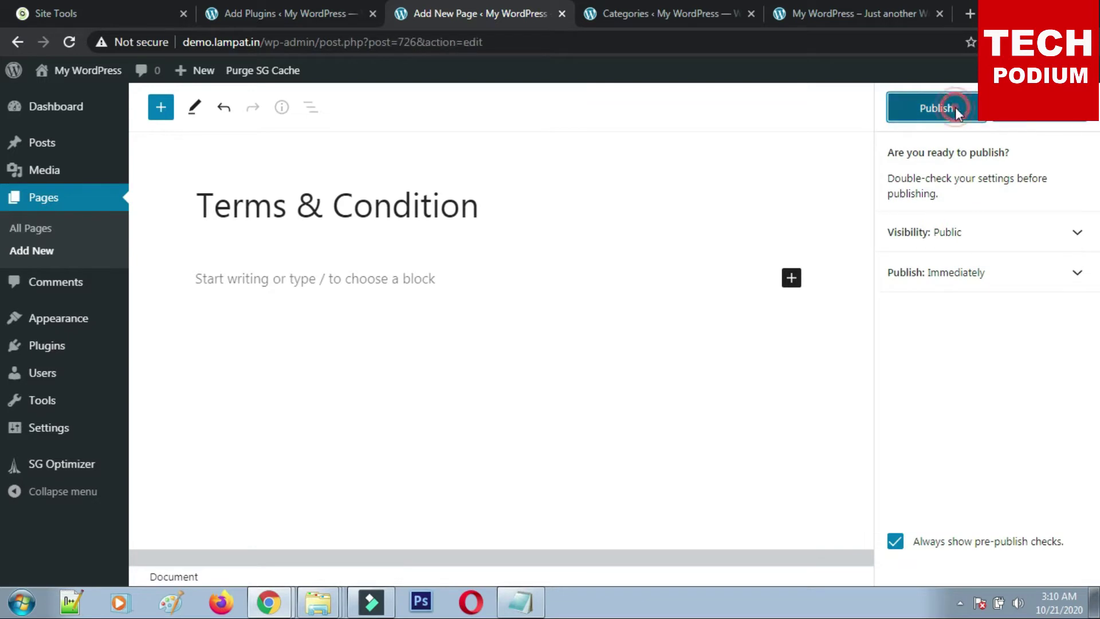
pyautogui.click(954, 108)
# Reload the site's live home page to check its navigation links, and go back to the Categories page.
pyautogui.click(847, 23)
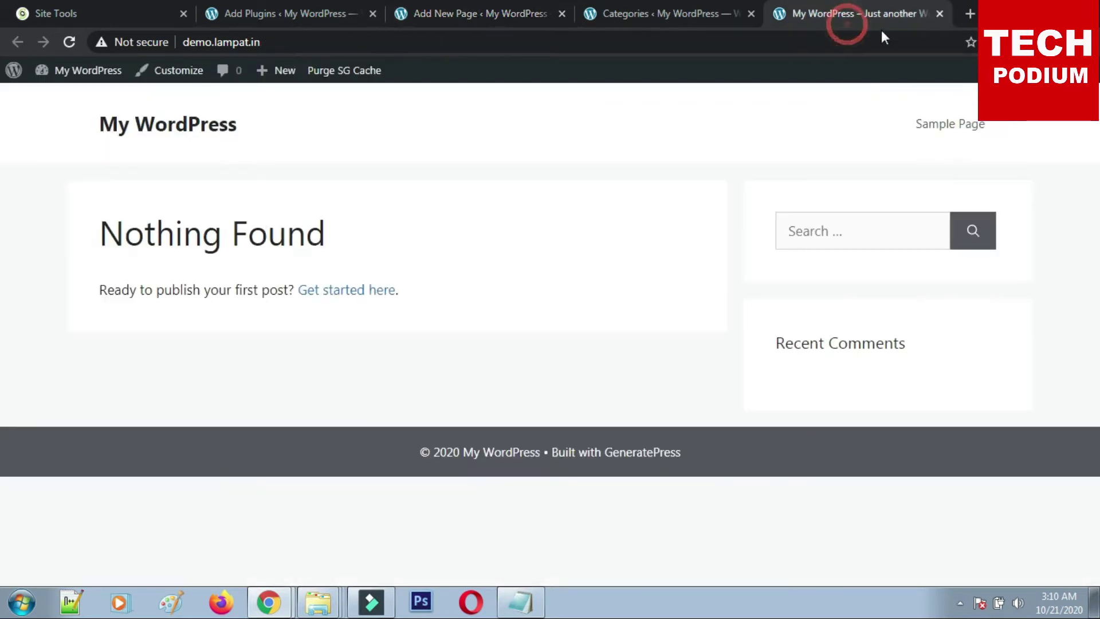
pyautogui.click(69, 42)
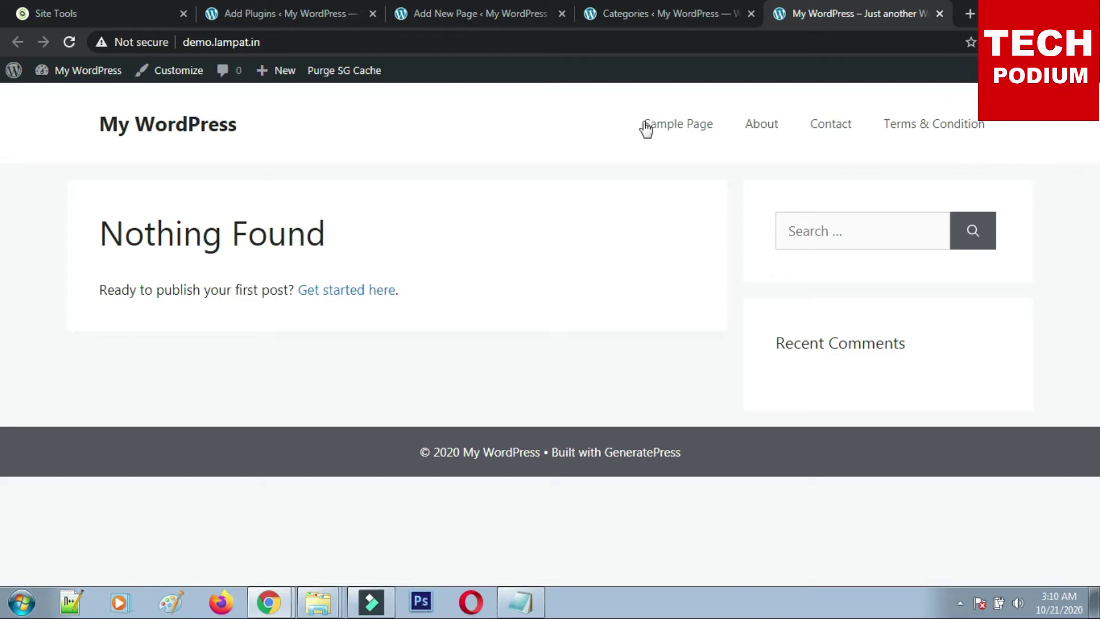
pyautogui.click(669, 13)
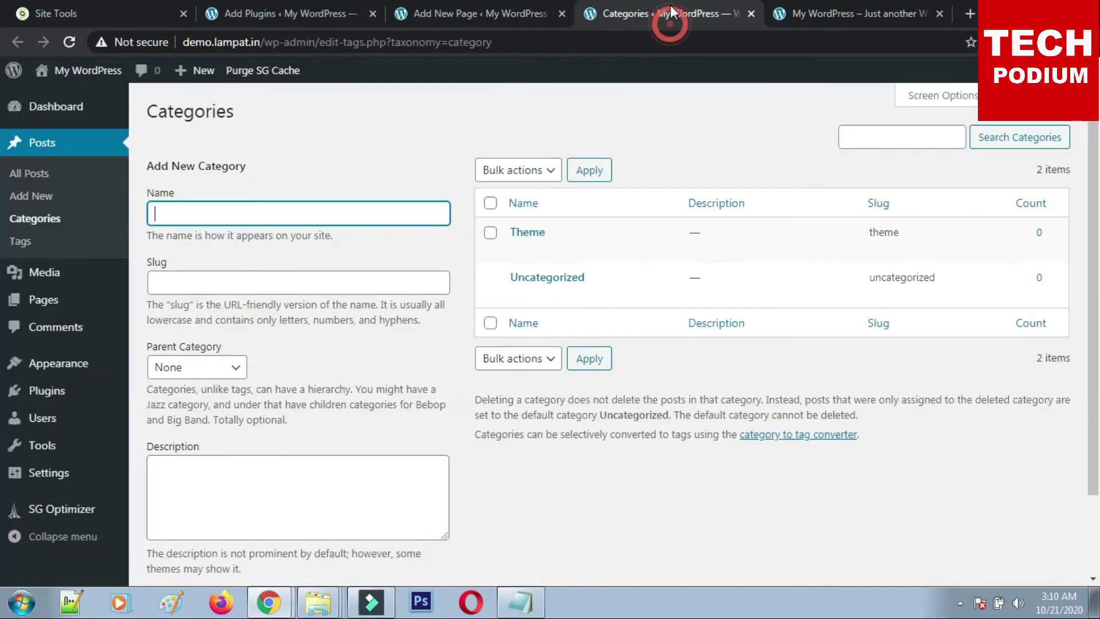
pyautogui.click(668, 101)
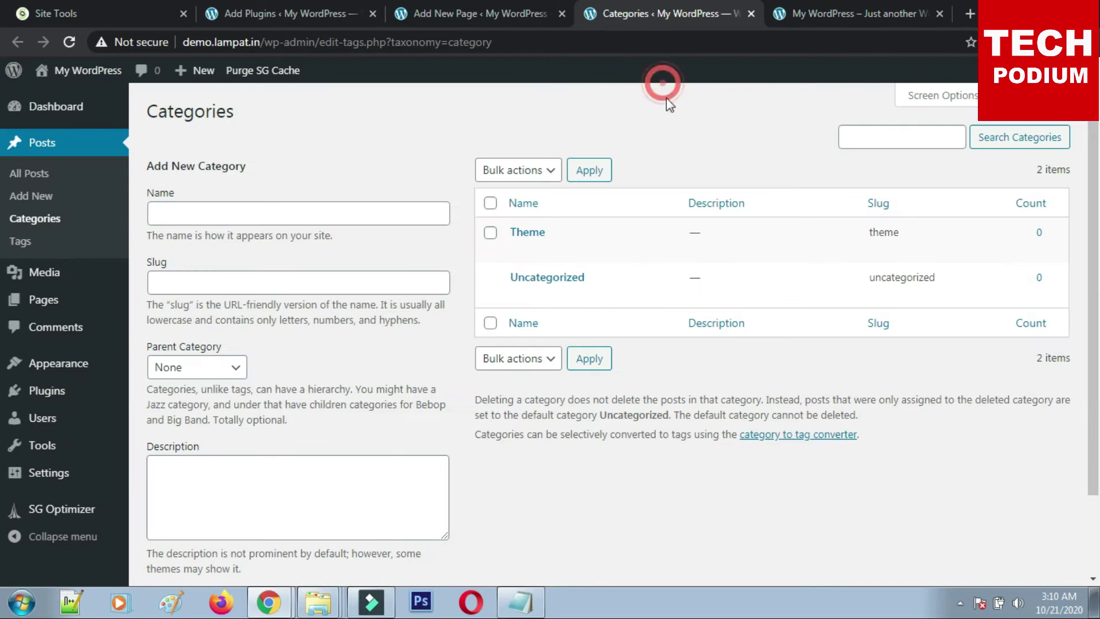
# Close the page editor's browser tab and add a new post category named "Blogging" without a parent.
pyautogui.click(459, 13)
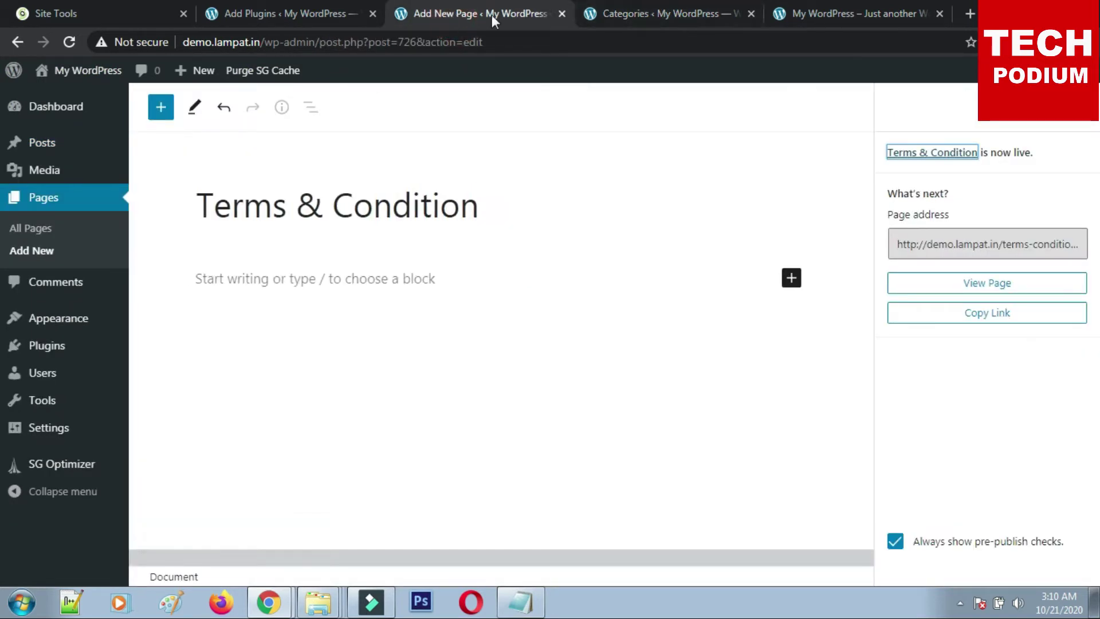
pyautogui.click(562, 14)
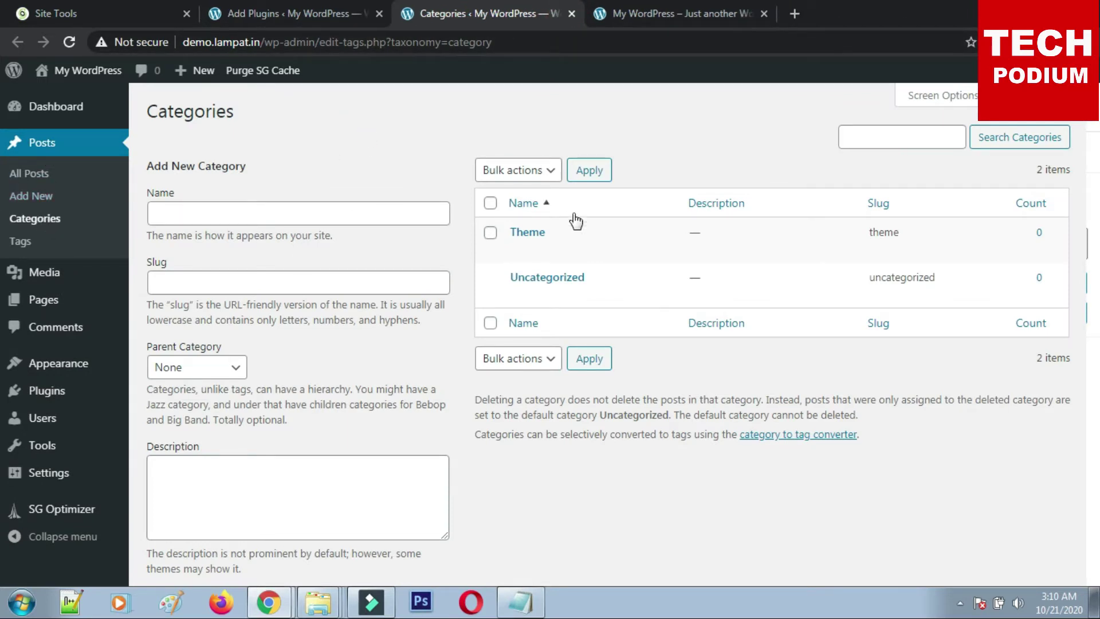
pyautogui.moveTo(509, 246)
pyautogui.click(304, 217)
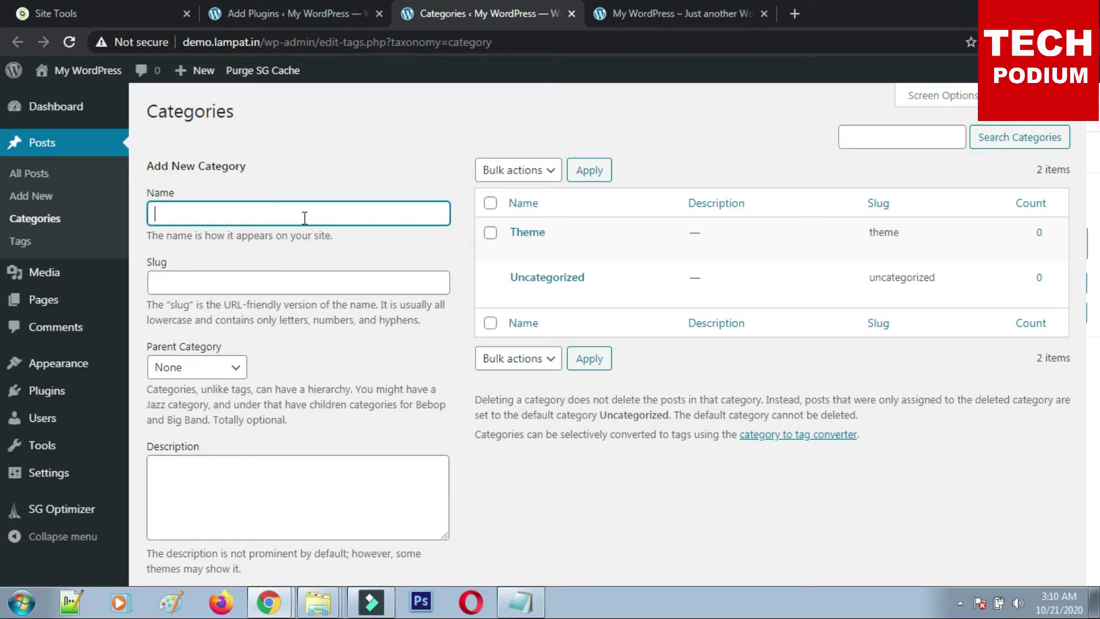
pyautogui.write('Blogging')
pyautogui.scroll(-3, 200, 509)
pyautogui.click(203, 505)
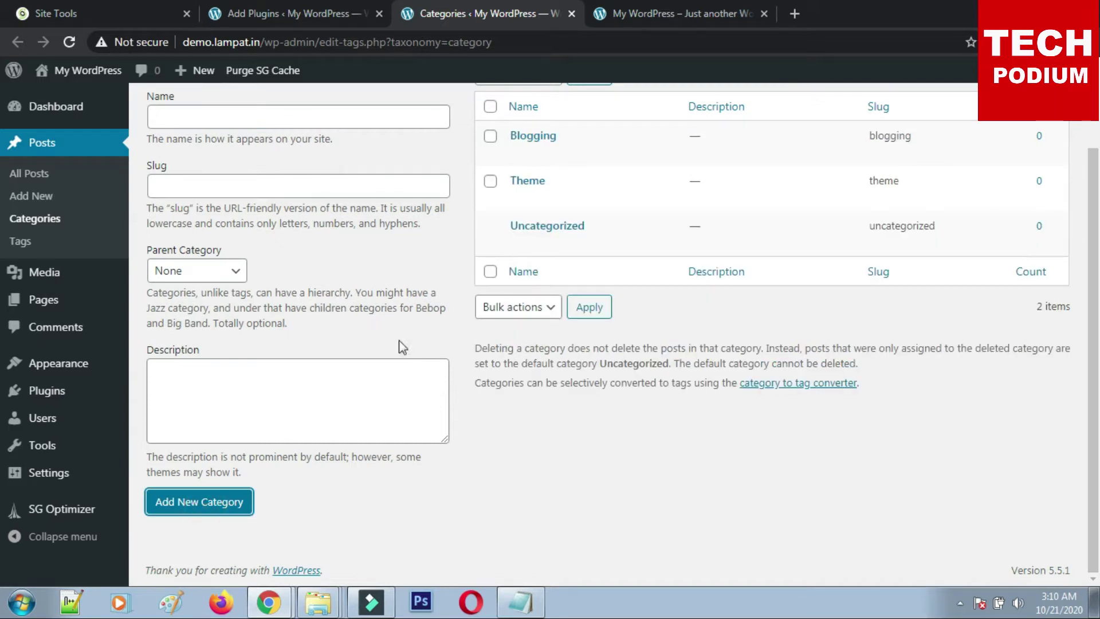
# Add a post category named "Affiliate Marketing" with no parent category.
pyautogui.click(237, 110)
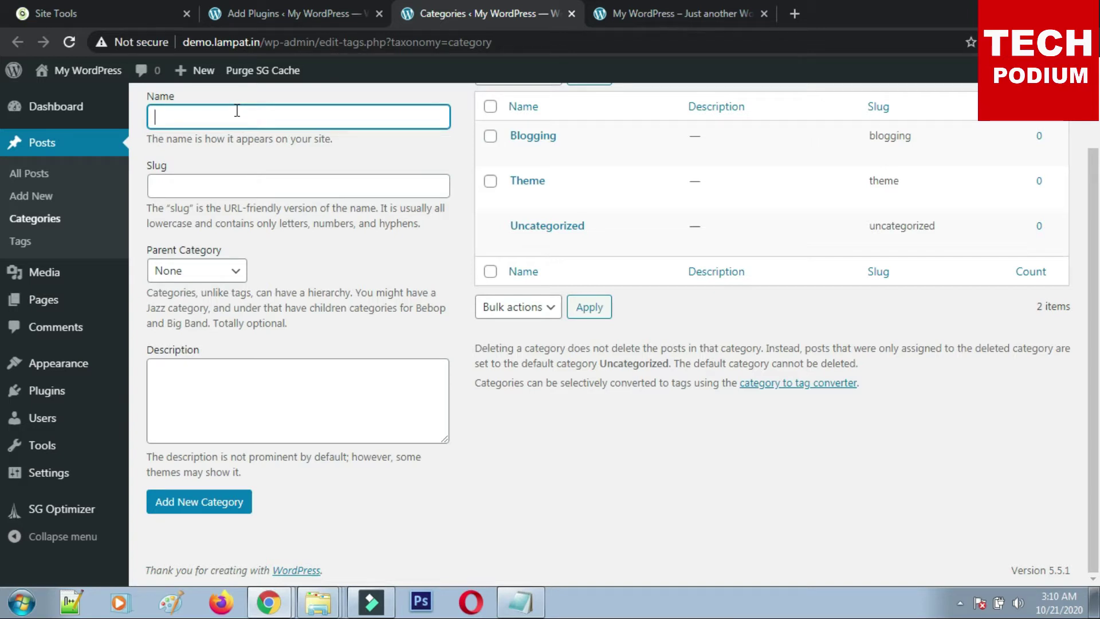
pyautogui.write('Affiliate Marketing')
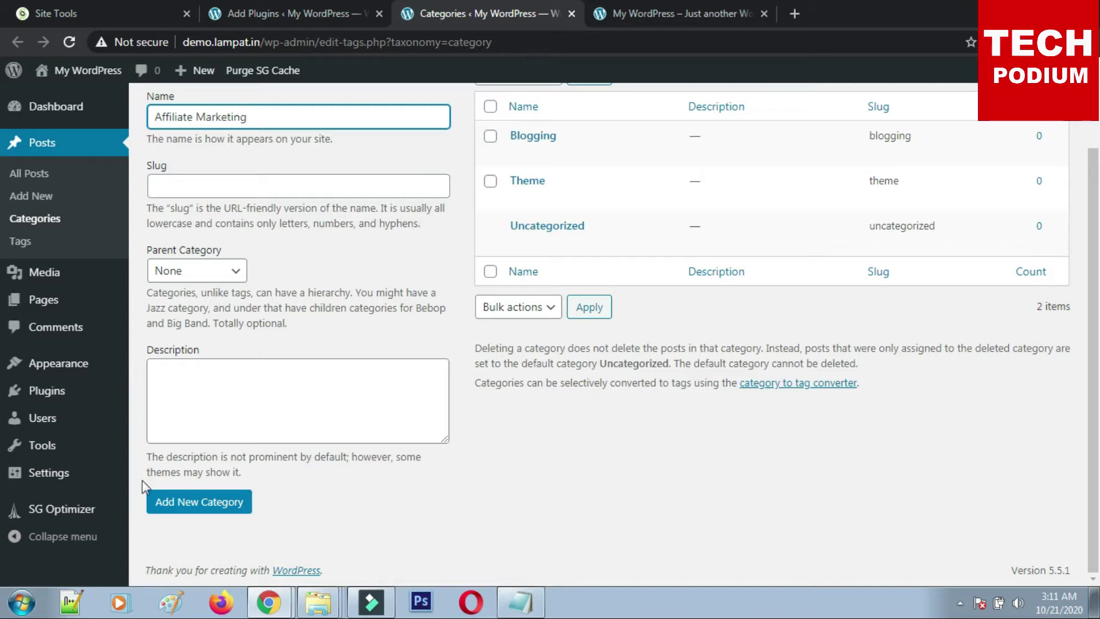
pyautogui.click(216, 503)
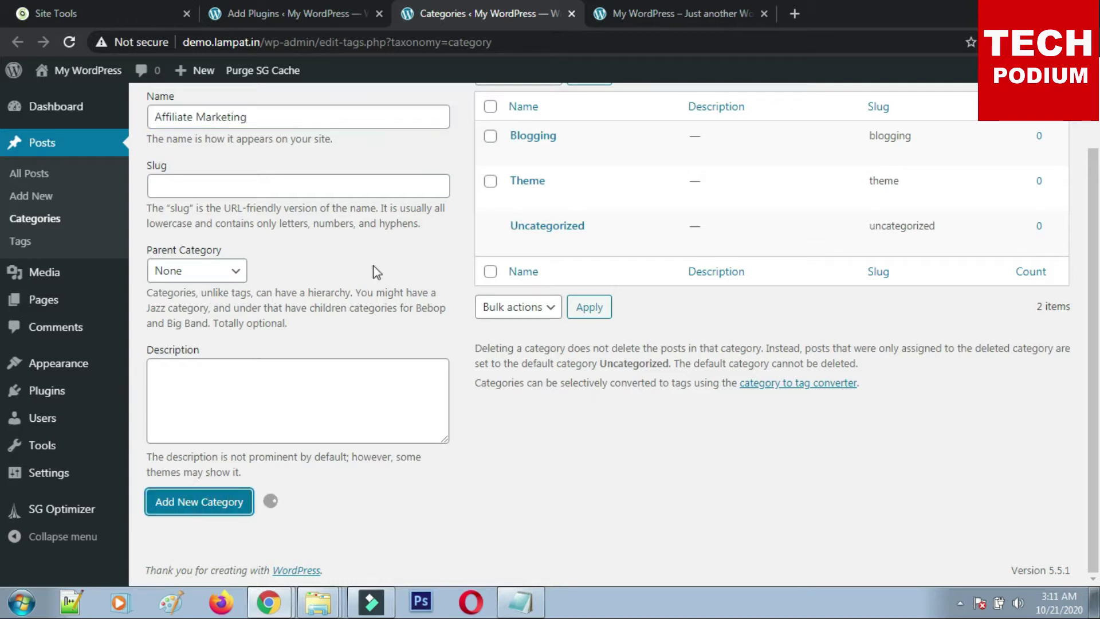
# Add a post category named "SEO", leaving its slug and description empty.
pyautogui.scroll(2, 344, 241)
pyautogui.click(254, 216)
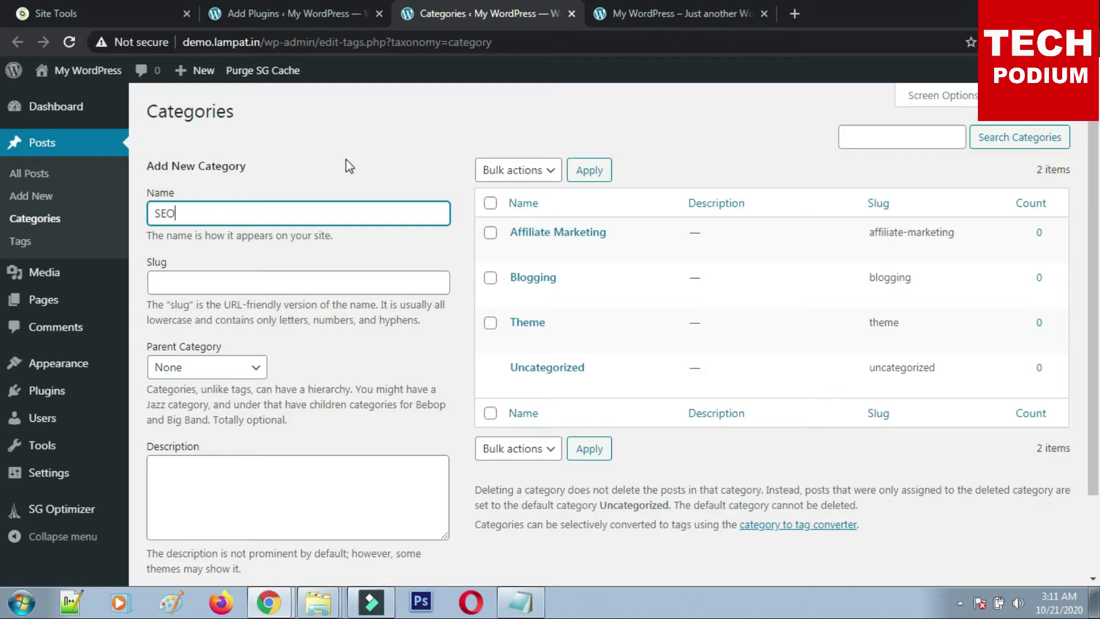
pyautogui.scroll(-2, 338, 258)
pyautogui.doubleClick(198, 115)
pyautogui.click(223, 502)
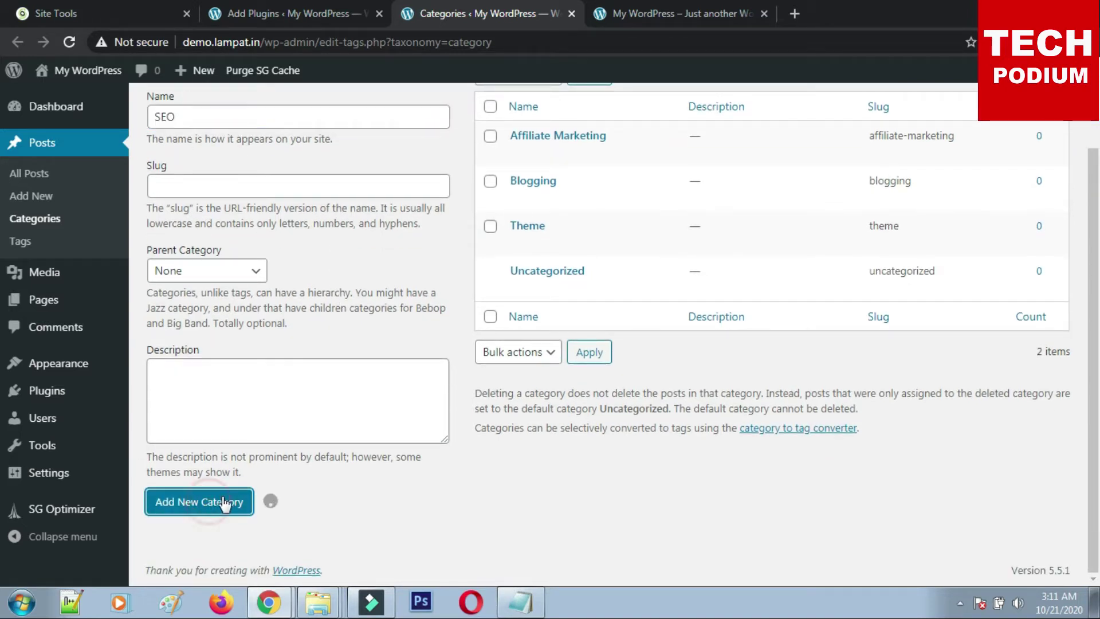
# Add a post category named "Gadgets" and review the category list.
pyautogui.click(219, 105)
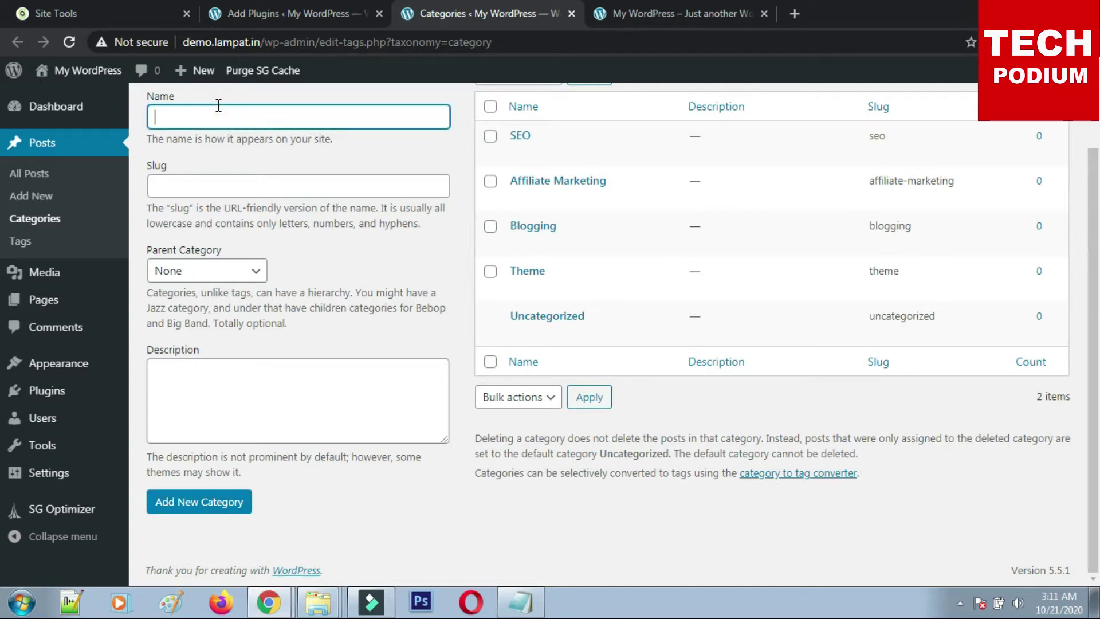
pyautogui.write('Gadgets')
pyautogui.click(209, 501)
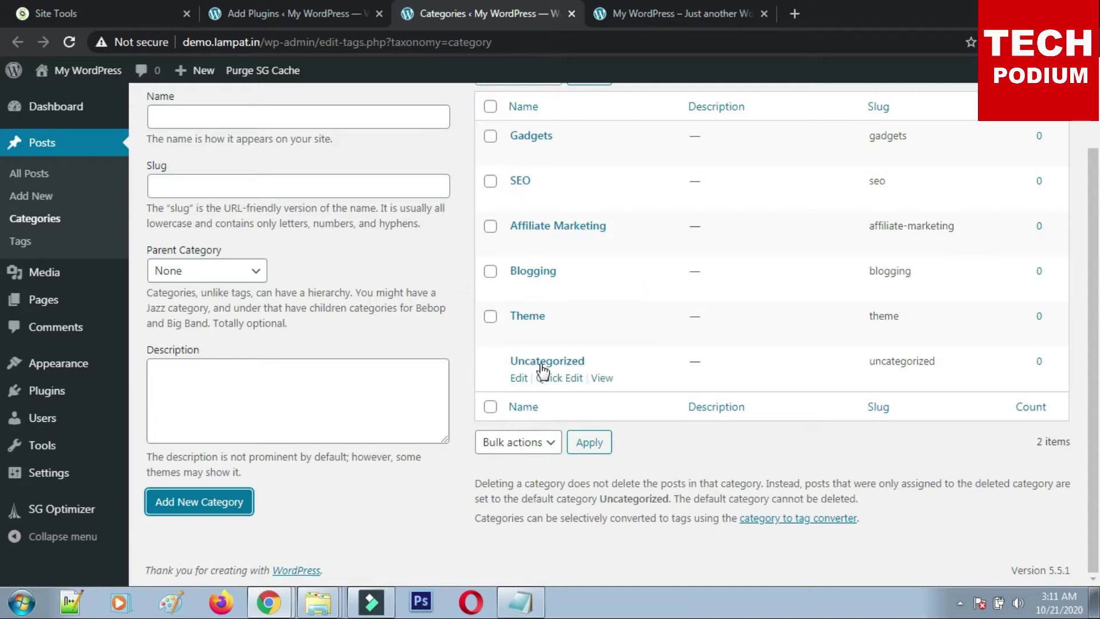
pyautogui.scroll(3, 541, 355)
pyautogui.click(660, 130)
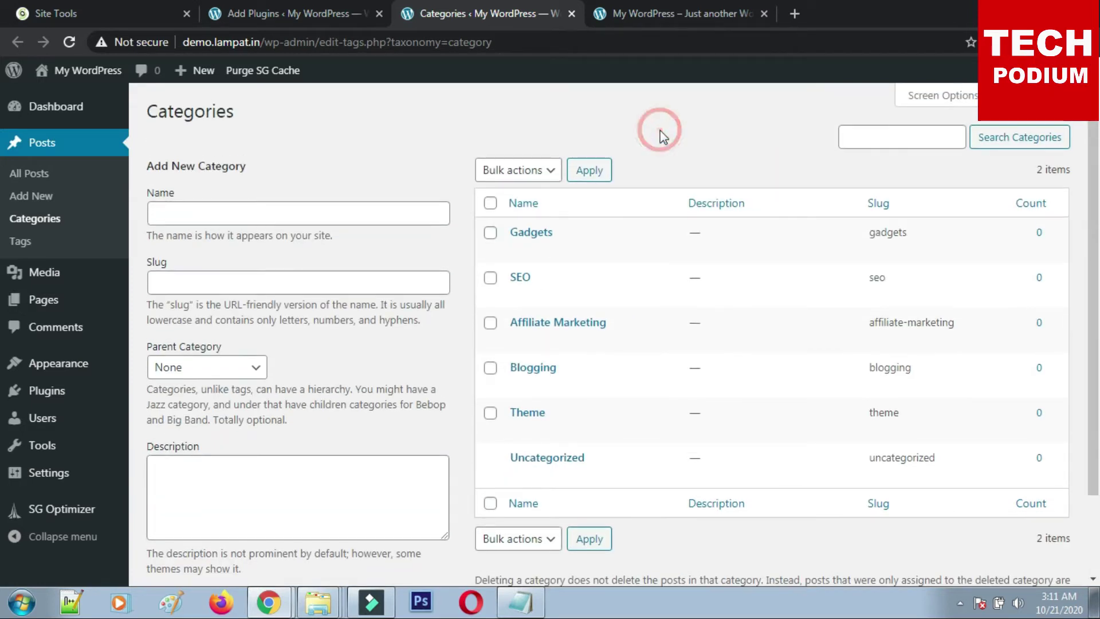
# Return to the plugin page's browser tab and open the site's Menus settings page there.
pyautogui.click(342, 7)
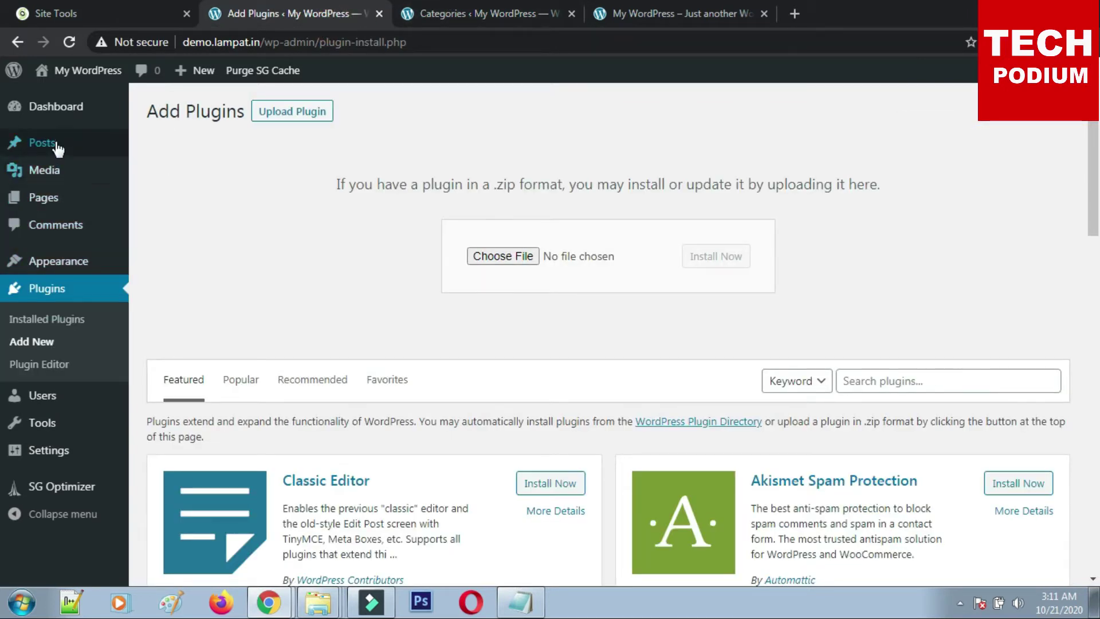
pyautogui.moveTo(98, 262)
pyautogui.click(158, 338)
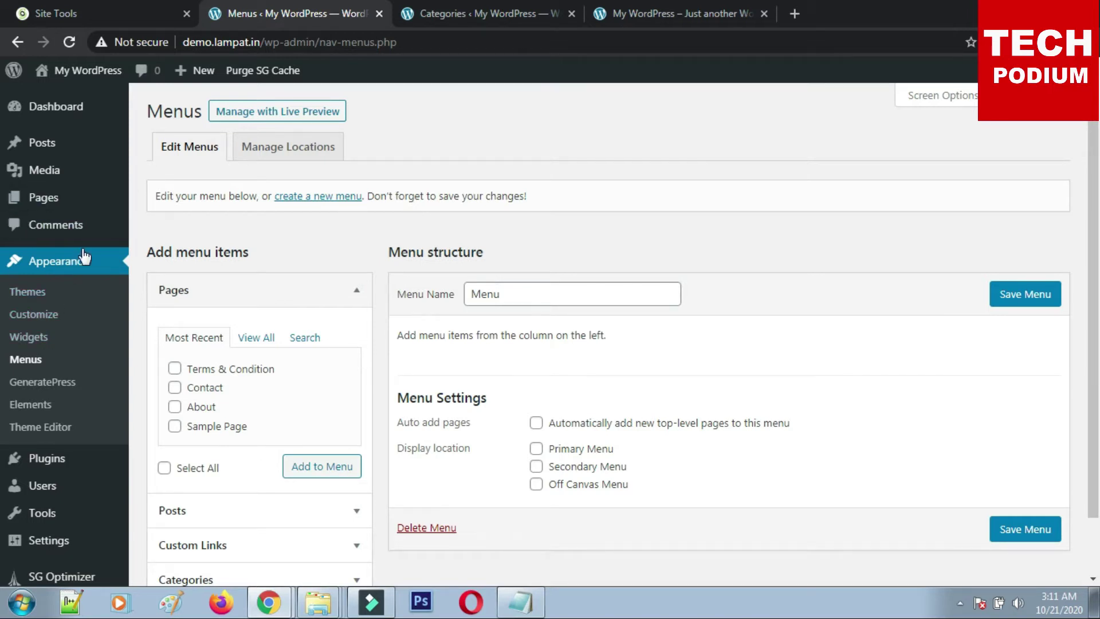
# Open the theme customizer in a separate browser tab, check the other open tabs and return to the Menus page.
pyautogui.rightClick(34, 319)
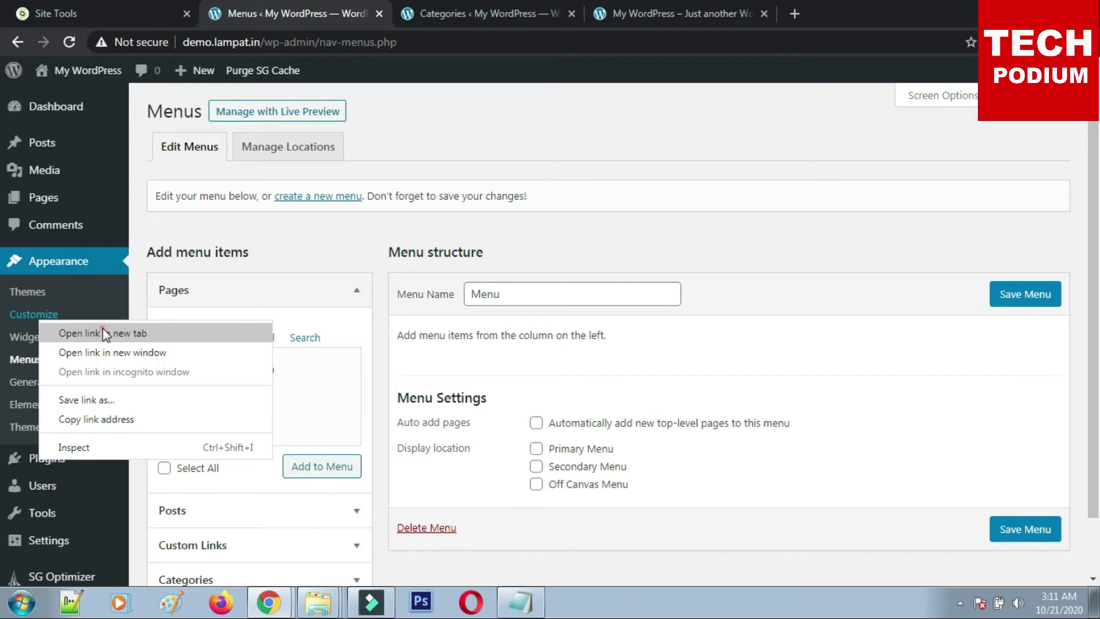
pyautogui.click(102, 328)
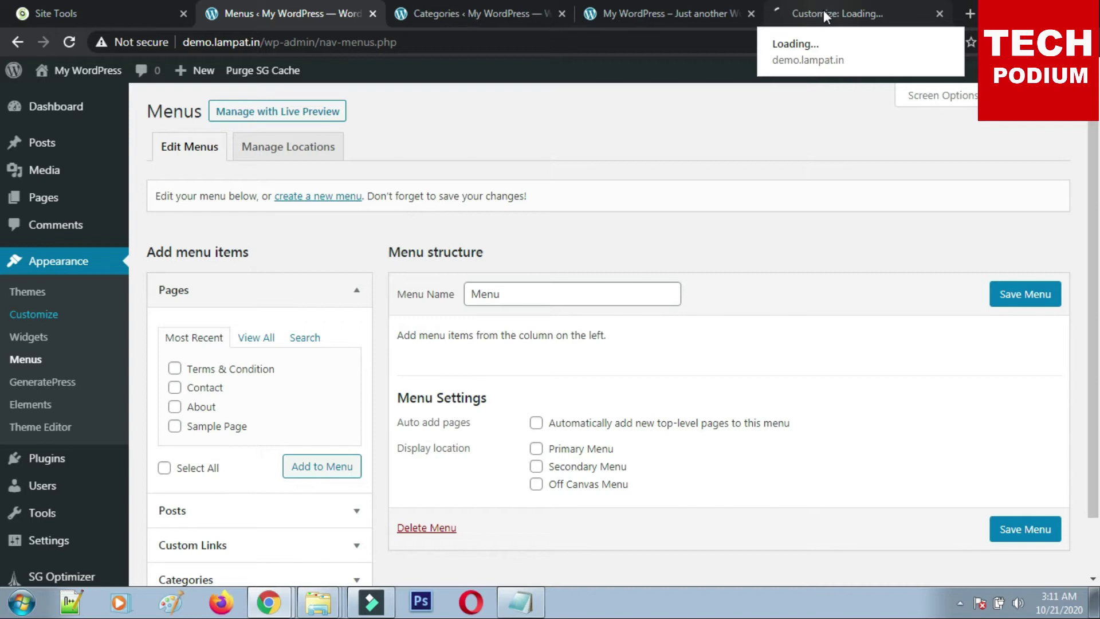
pyautogui.click(823, 9)
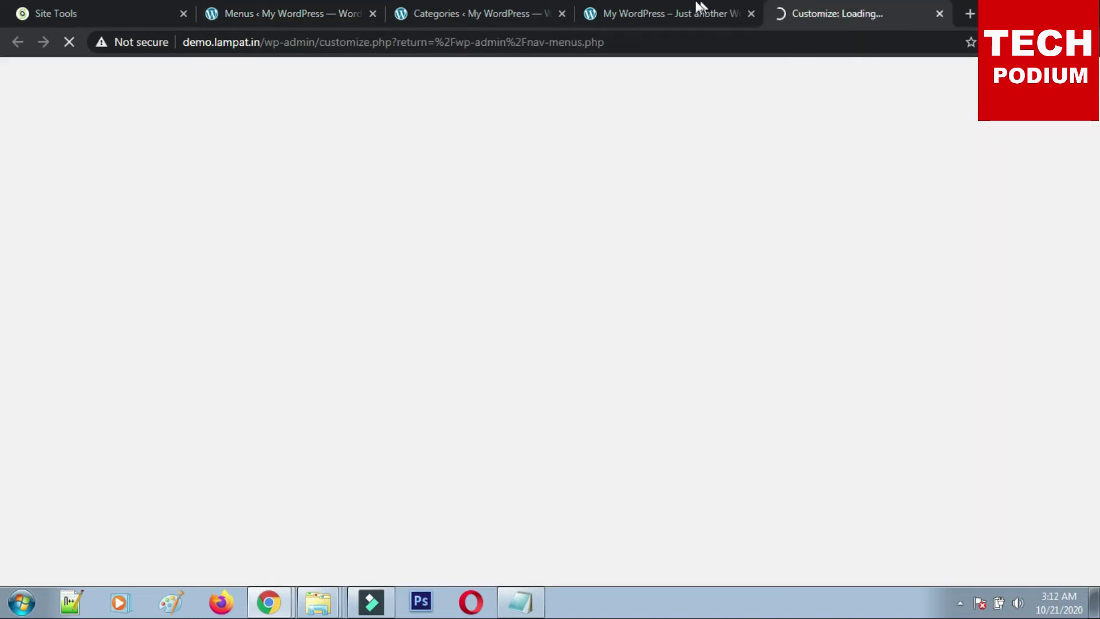
pyautogui.click(682, 10)
pyautogui.click(833, 12)
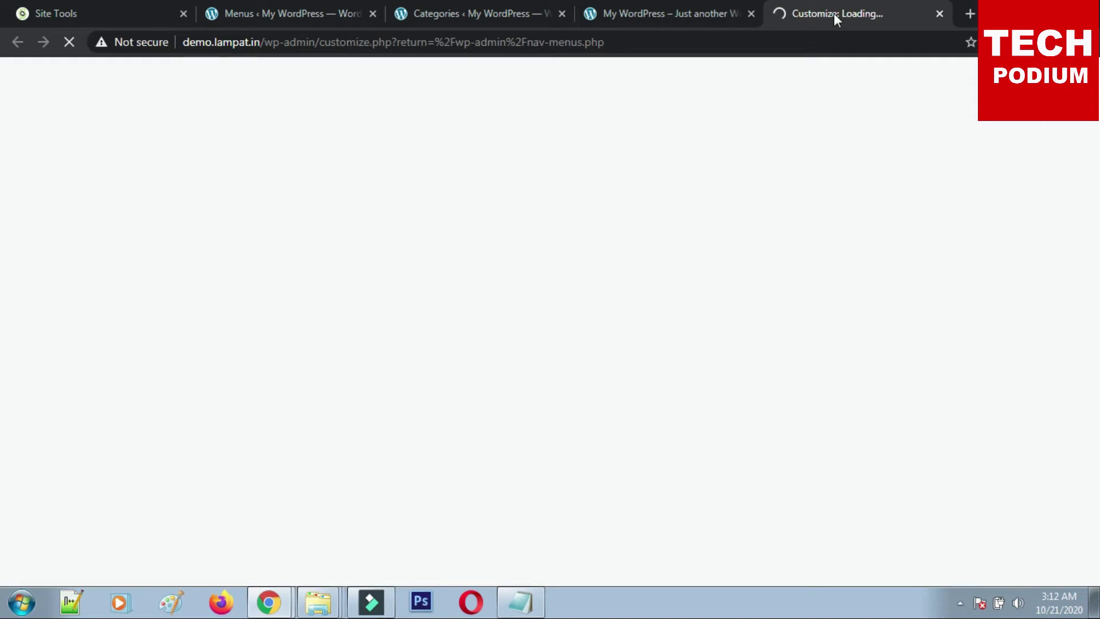
pyautogui.click(484, 4)
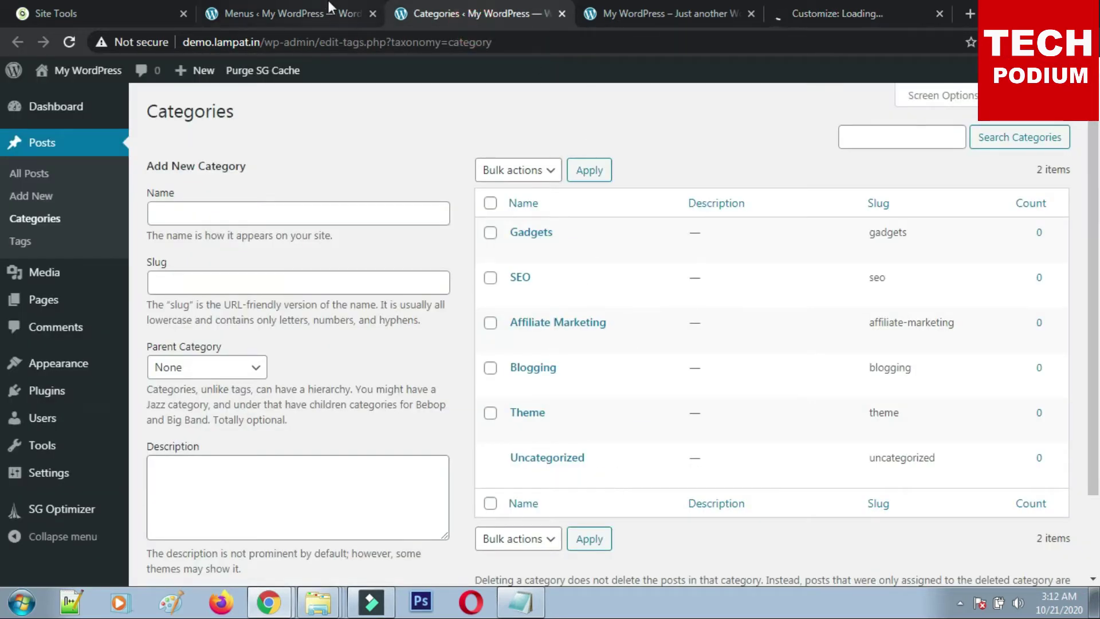
pyautogui.click(319, 14)
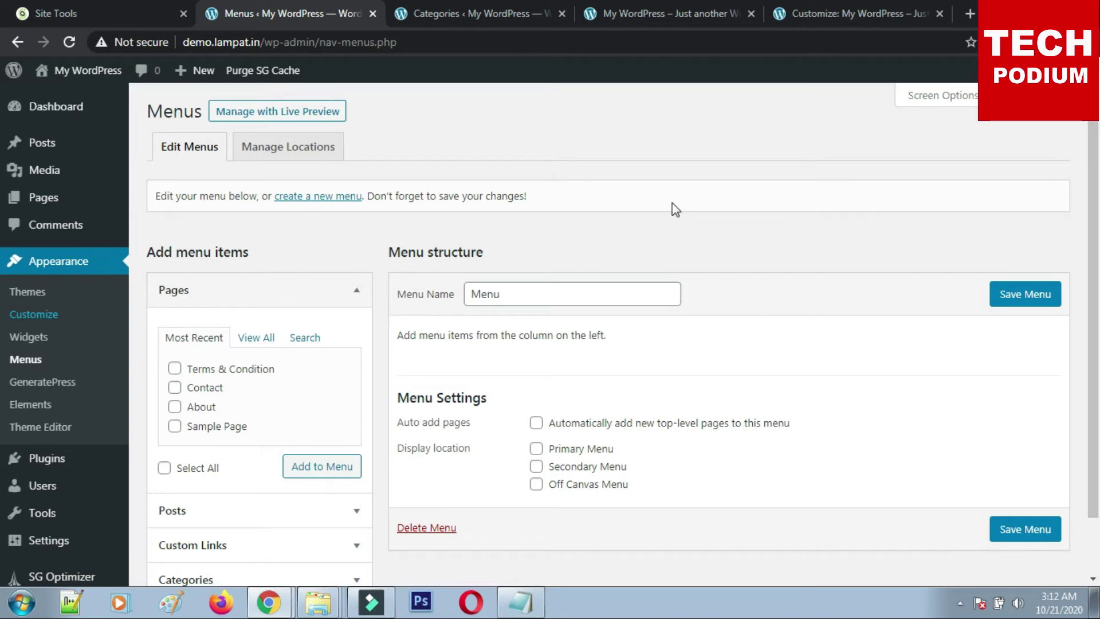
# Rename the existing menu "Primary Menu", assign it to the Primary Menu display location and save it.
pyautogui.click(472, 294)
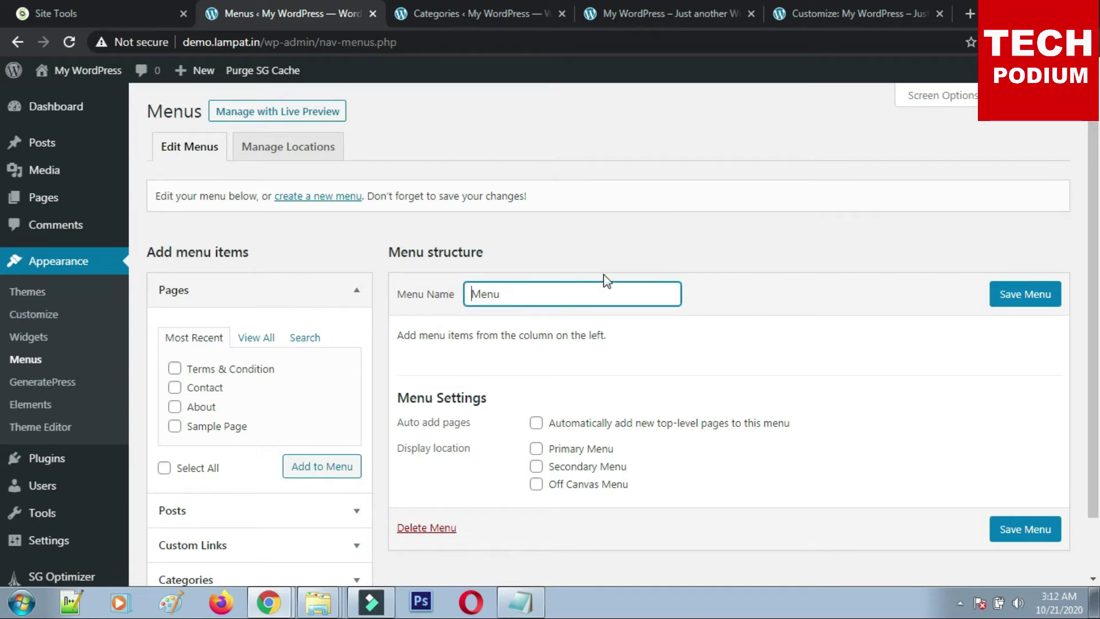
pyautogui.write('Primary')
pyautogui.click(537, 449)
pyautogui.click(1026, 294)
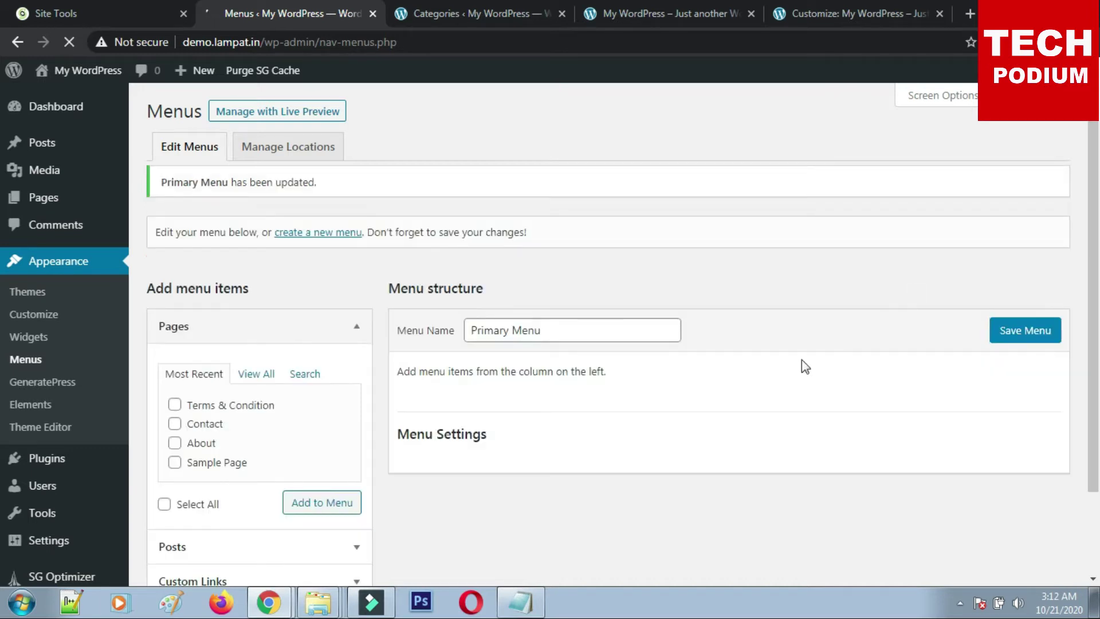
# Create a new menu named "Secondary Menu" and assign it to the Secondary Menu display location.
pyautogui.scroll(-2, 299, 401)
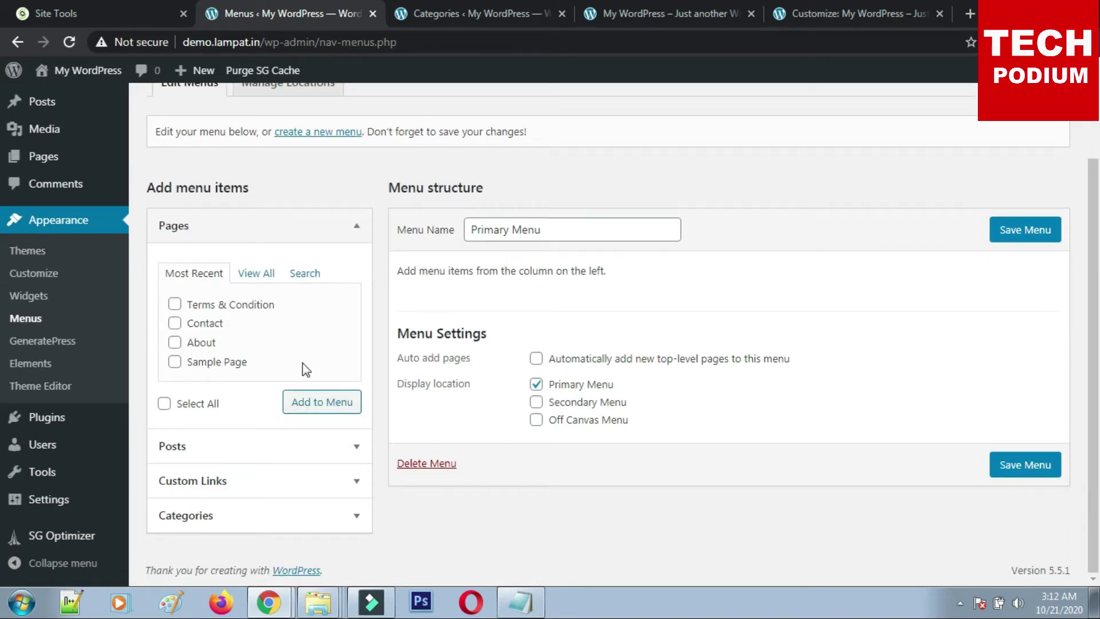
pyautogui.scroll(2, 555, 235)
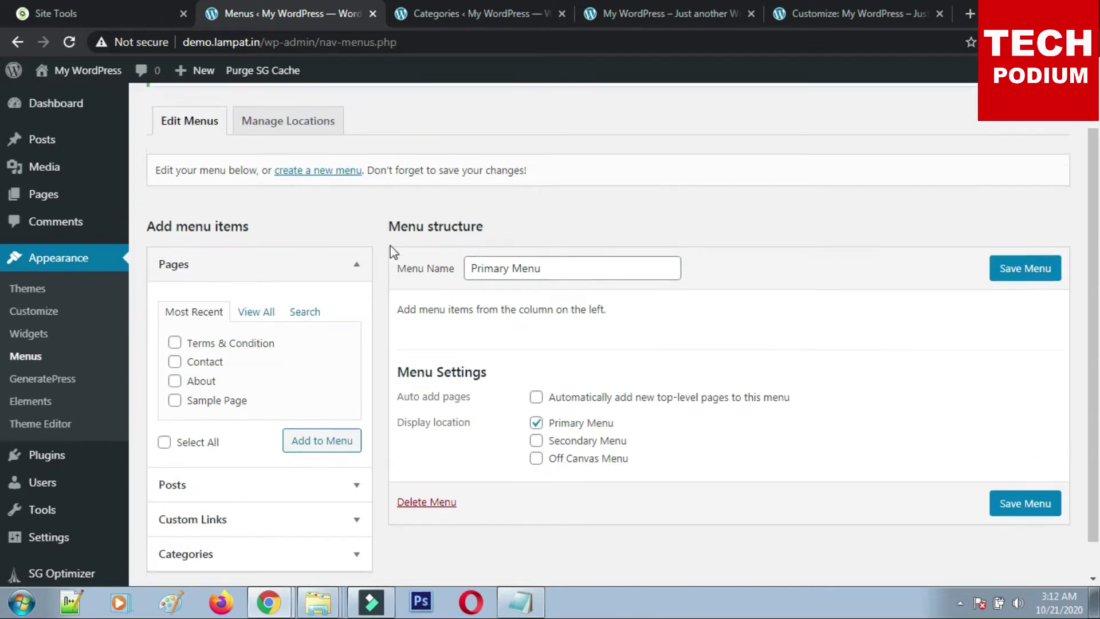
pyautogui.click(328, 251)
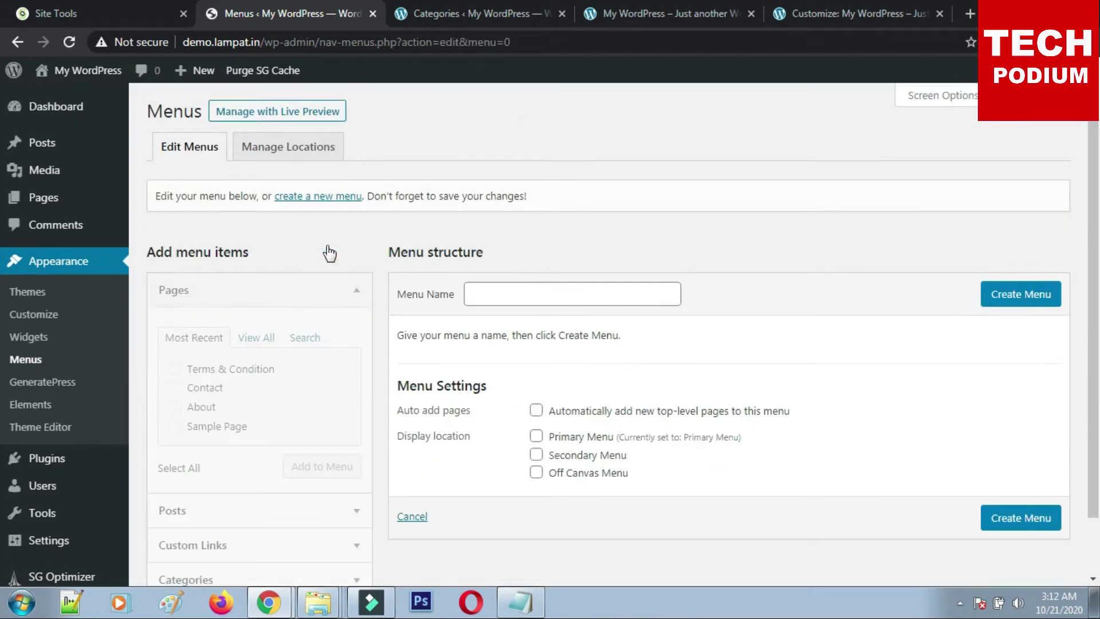
pyautogui.click(541, 301)
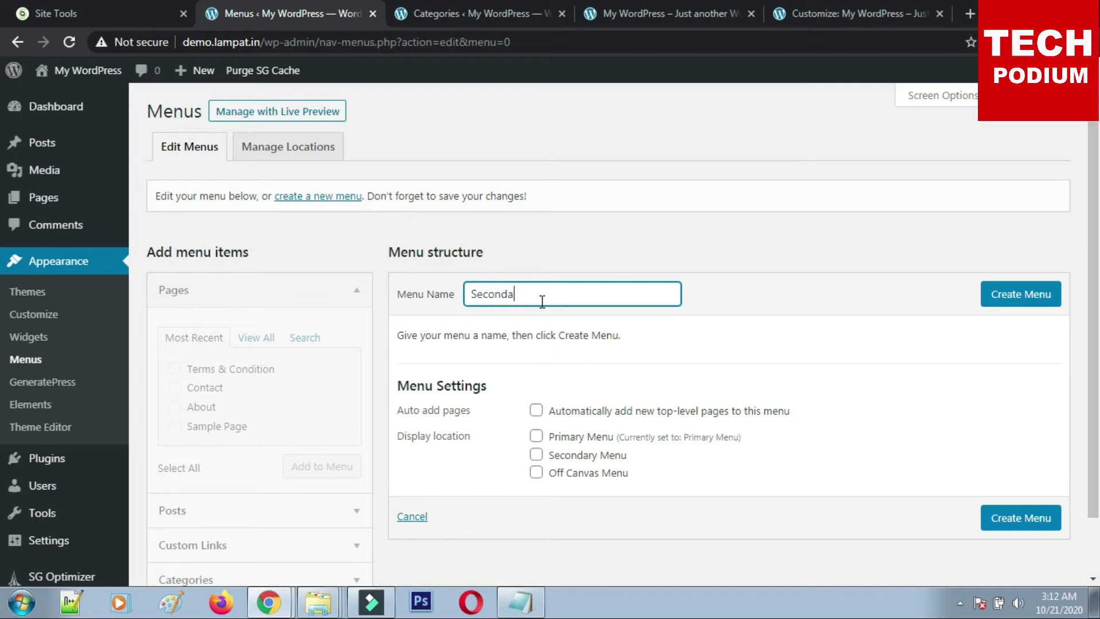
pyautogui.write('Secondary Menu')
pyautogui.click(536, 455)
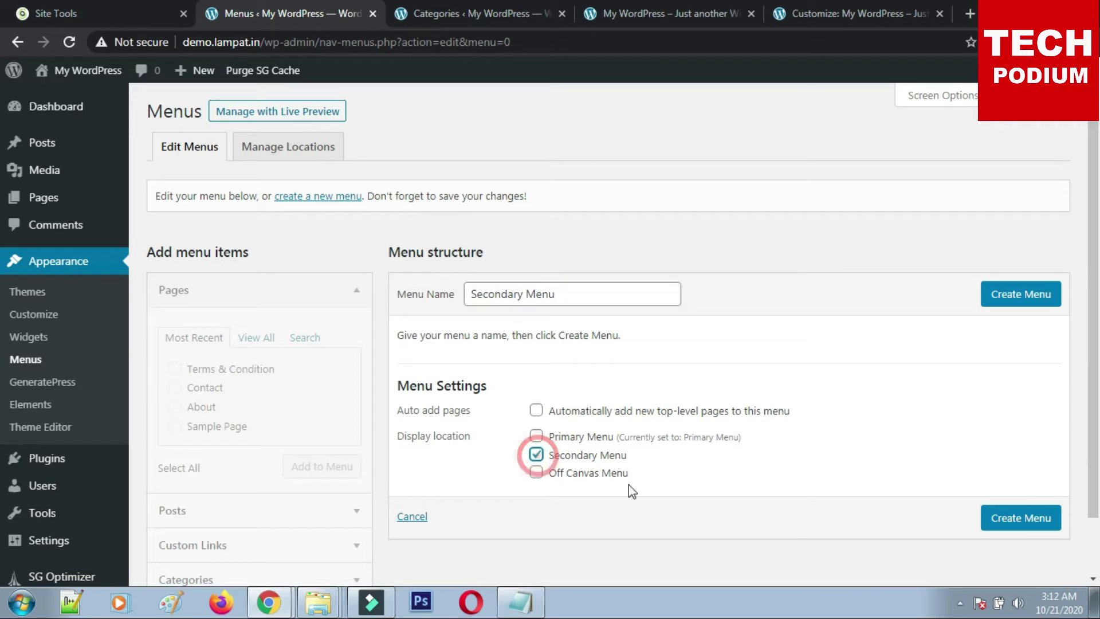
pyautogui.click(1008, 295)
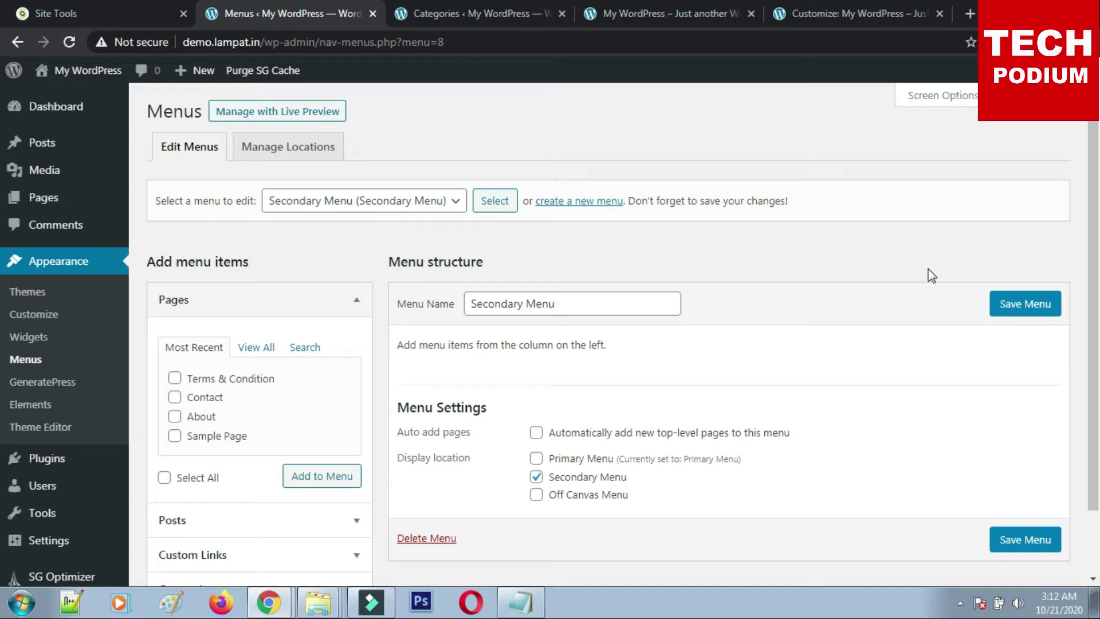
# Load the Primary Menu for editing and select the About page in the list of available pages.
pyautogui.click(418, 201)
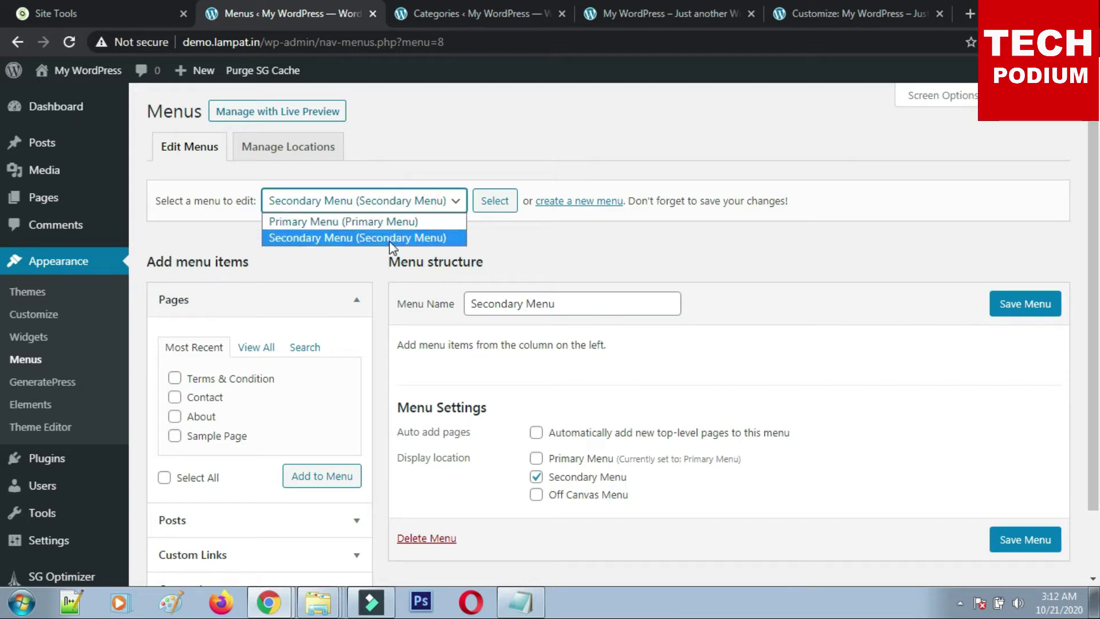
pyautogui.click(388, 224)
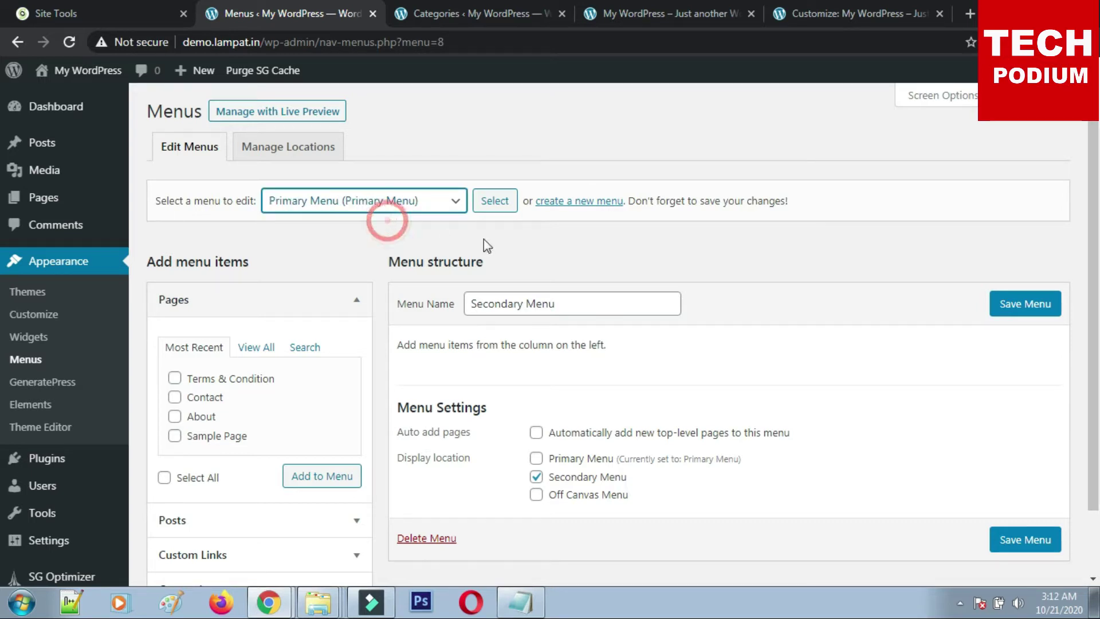
pyautogui.click(495, 206)
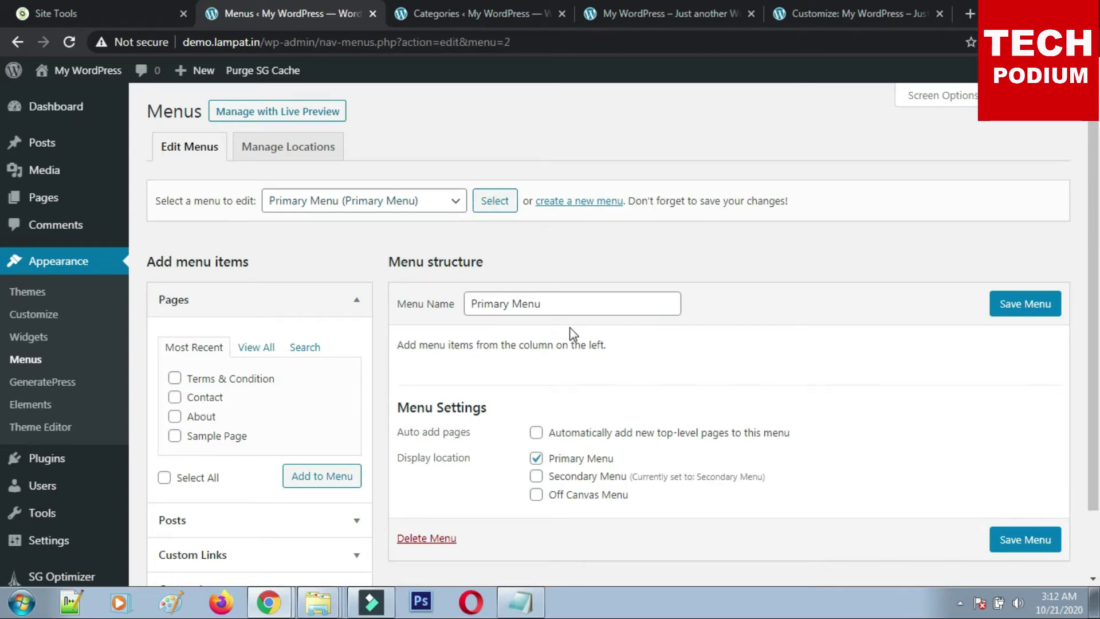
pyautogui.scroll(-2, 432, 338)
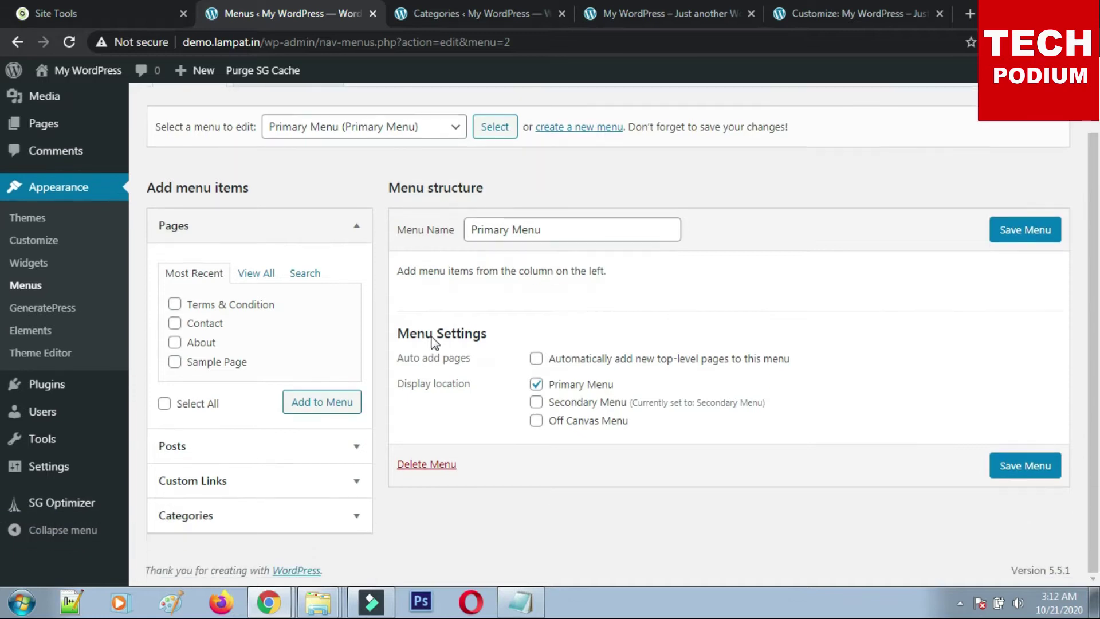
pyautogui.click(175, 343)
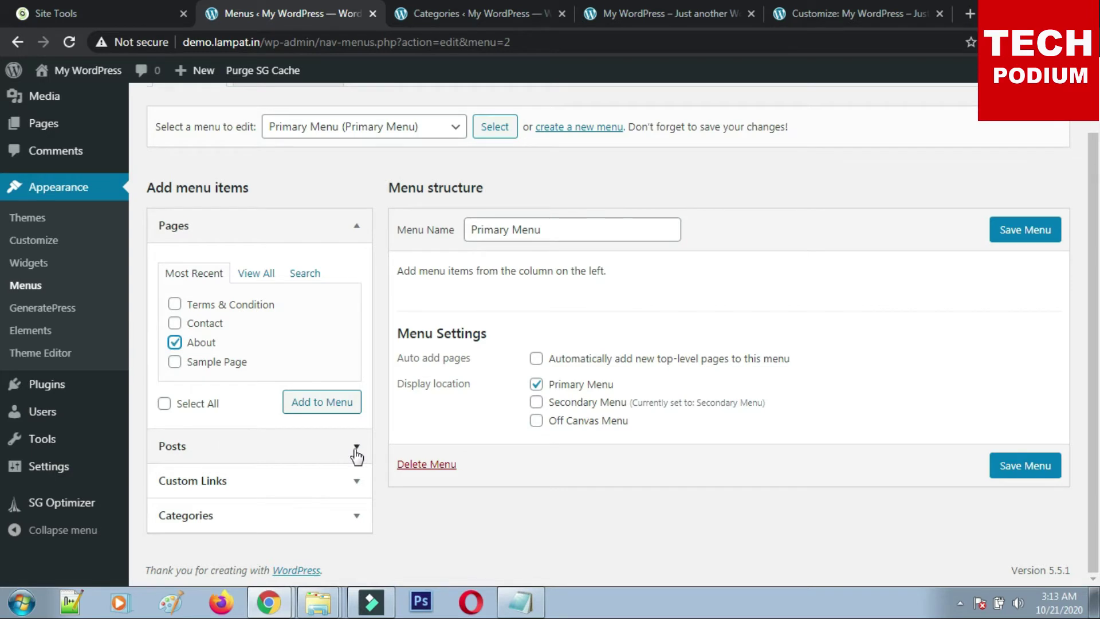
# Add a custom link with the URL "#" and the link text "Course" to the Primary Menu.
pyautogui.click(360, 484)
pyautogui.click(250, 459)
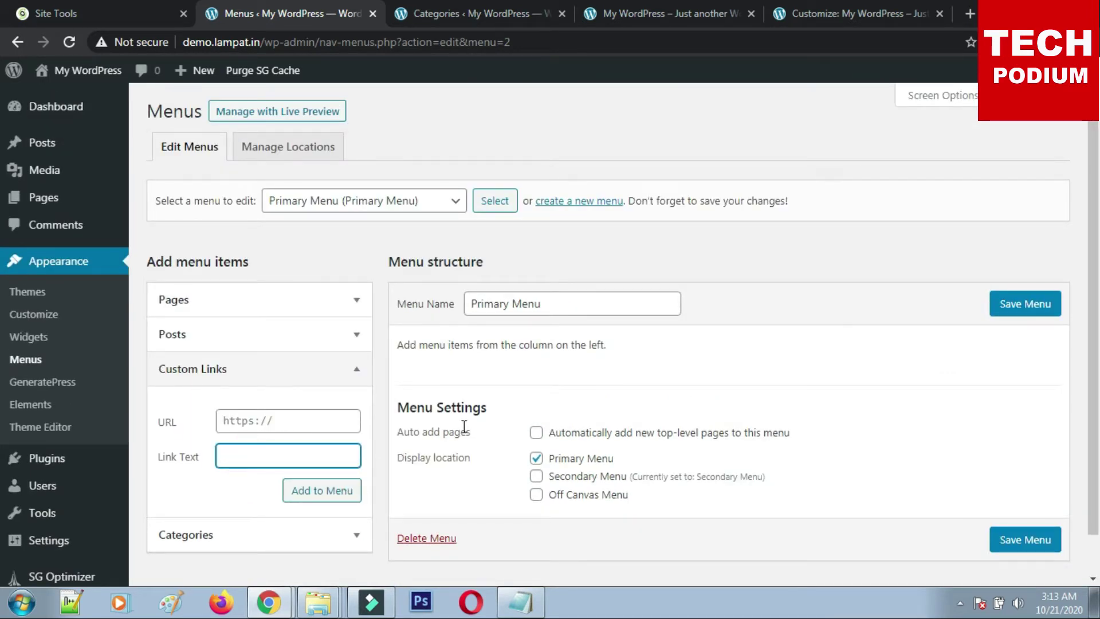
pyautogui.click(262, 426)
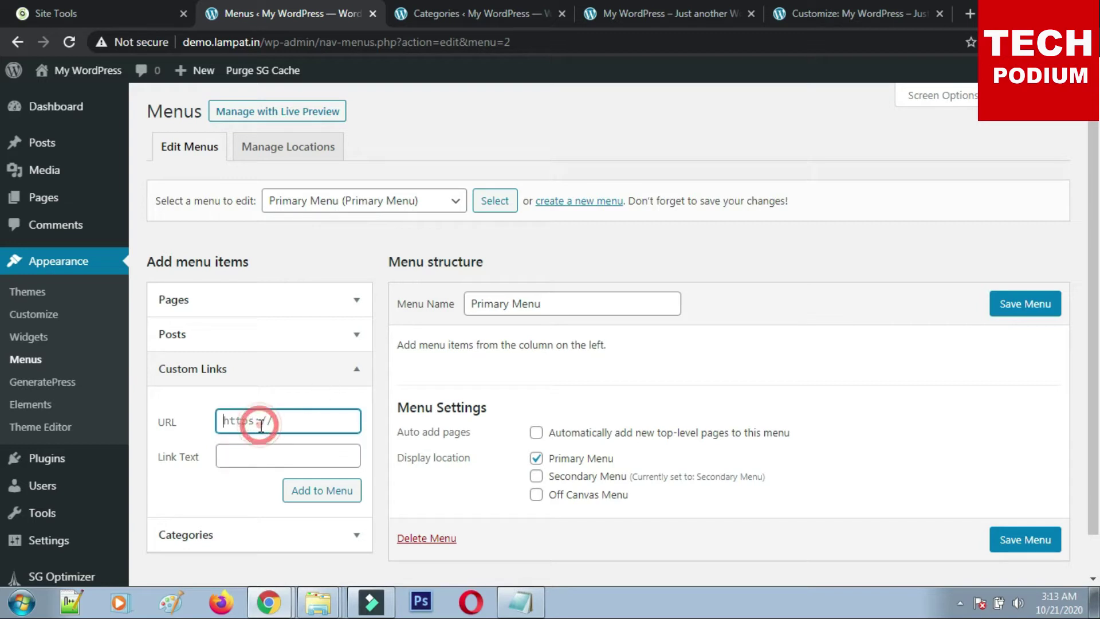
pyautogui.write('#')
pyautogui.click(245, 461)
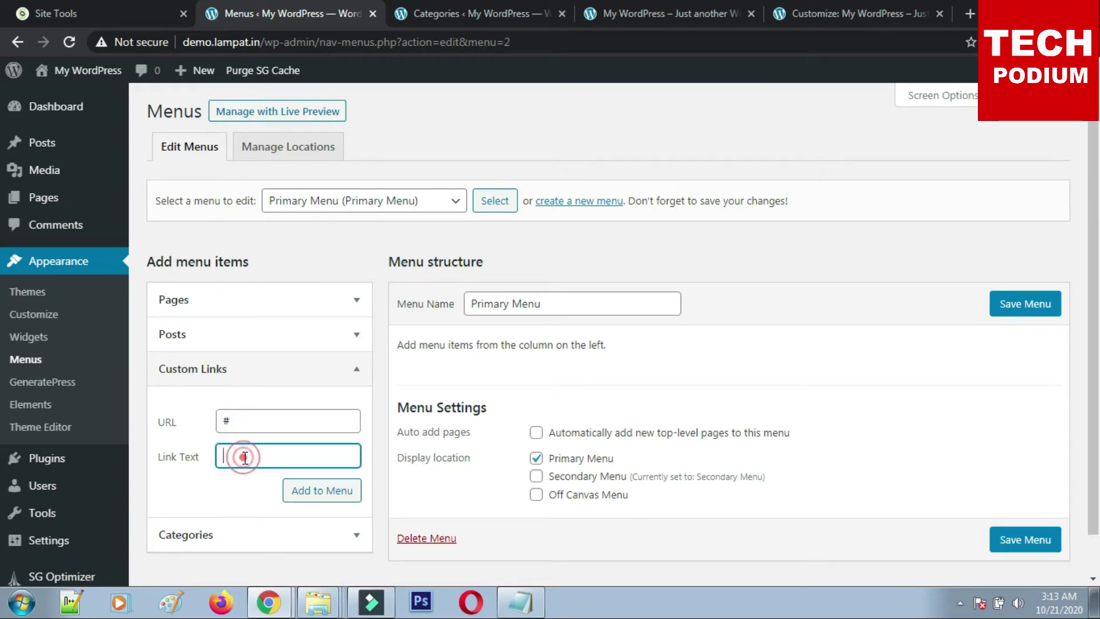
pyautogui.write('Blog')
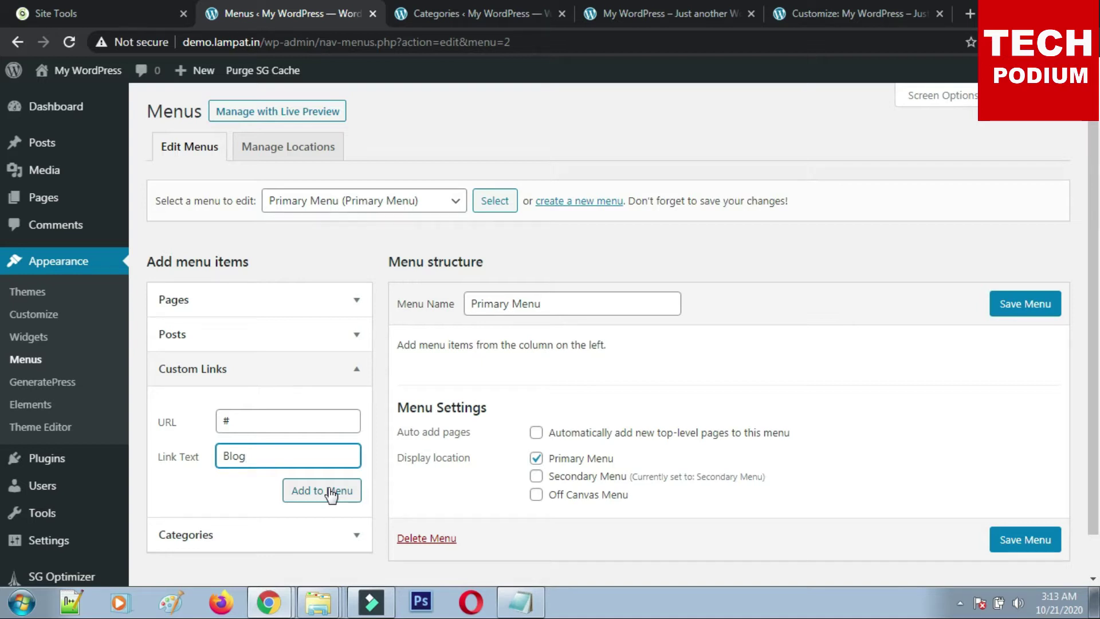
pyautogui.moveTo(246, 454); pyautogui.dragTo(215, 458)
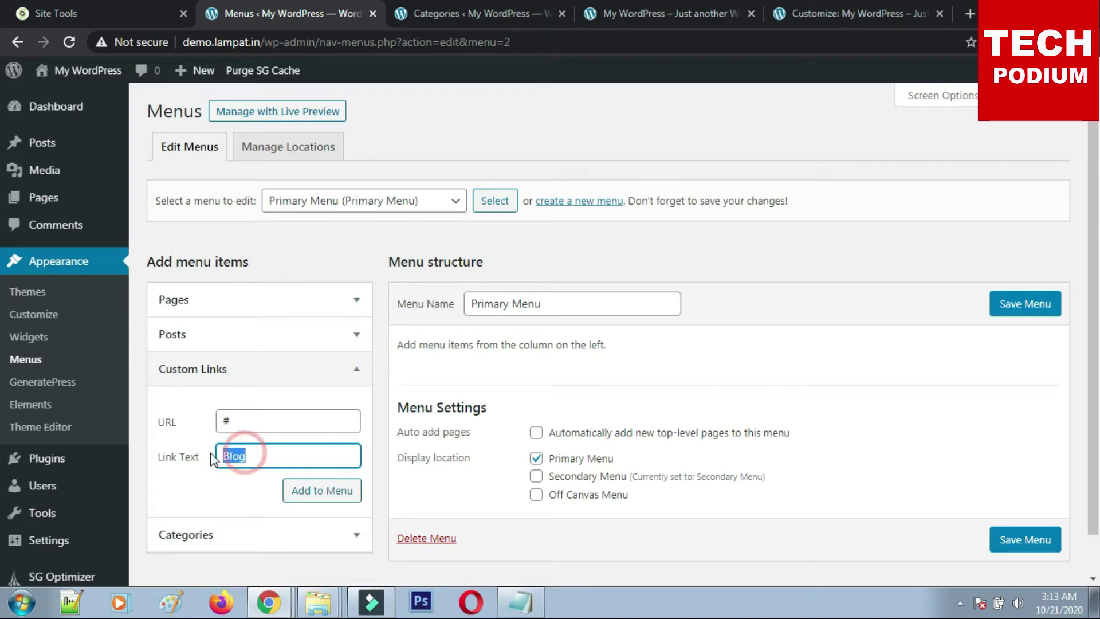
pyautogui.write('Course')
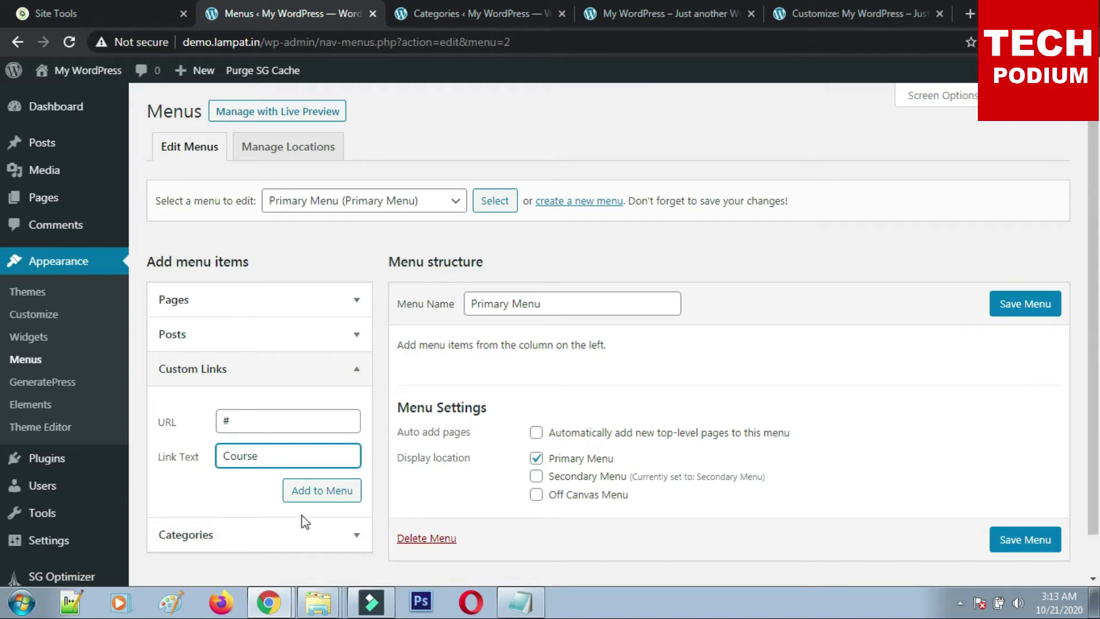
pyautogui.click(328, 498)
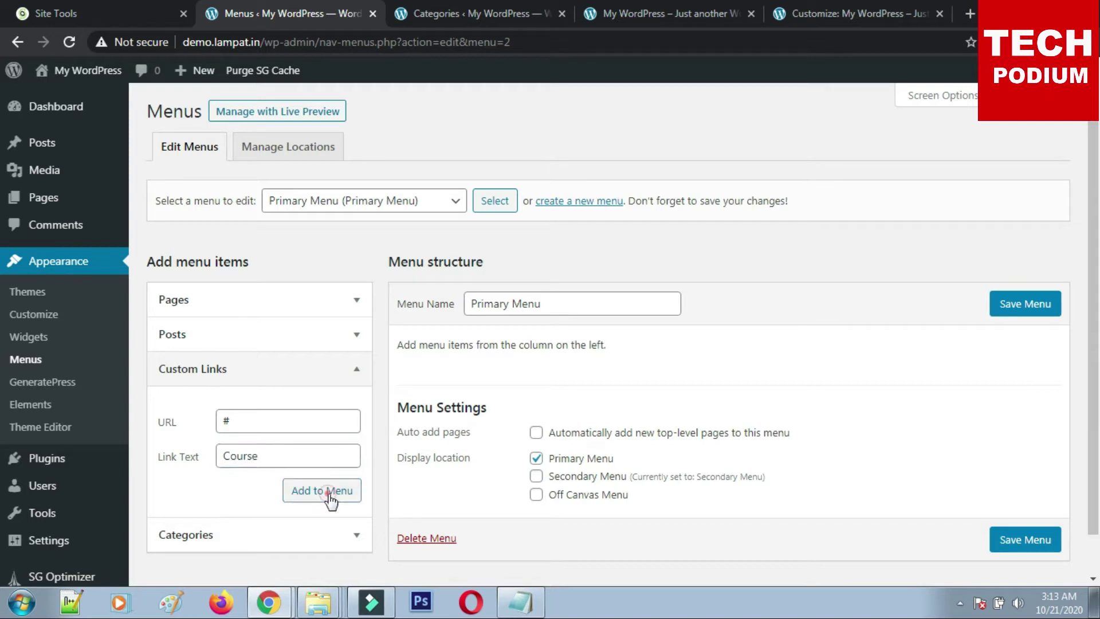
# Add a custom link "Home" with the URL "#" to the Primary Menu and place it above Course.
pyautogui.scroll(-2, 376, 449)
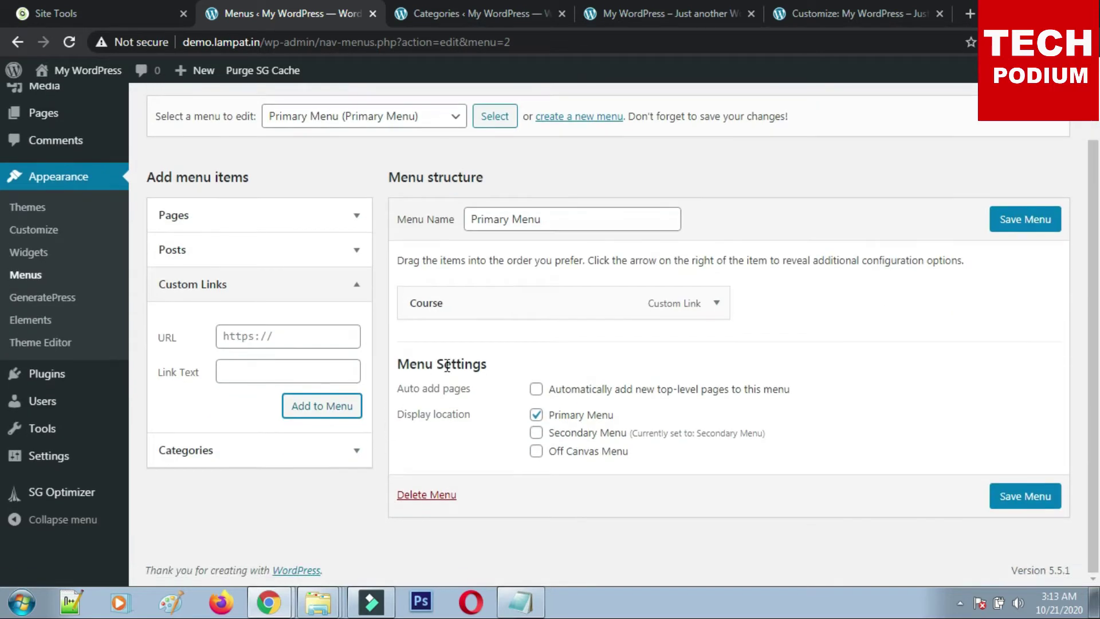
pyautogui.click(269, 363)
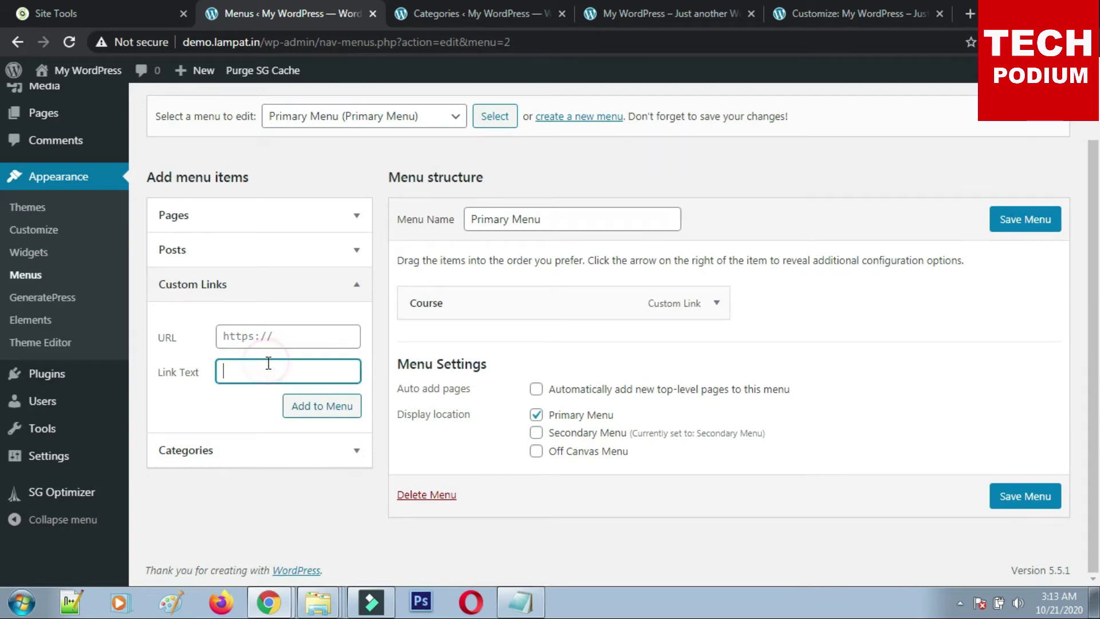
pyautogui.write('Home')
pyautogui.click(257, 326)
pyautogui.hotkey('ctrl', 'a')
pyautogui.write('#')
pyautogui.click(330, 410)
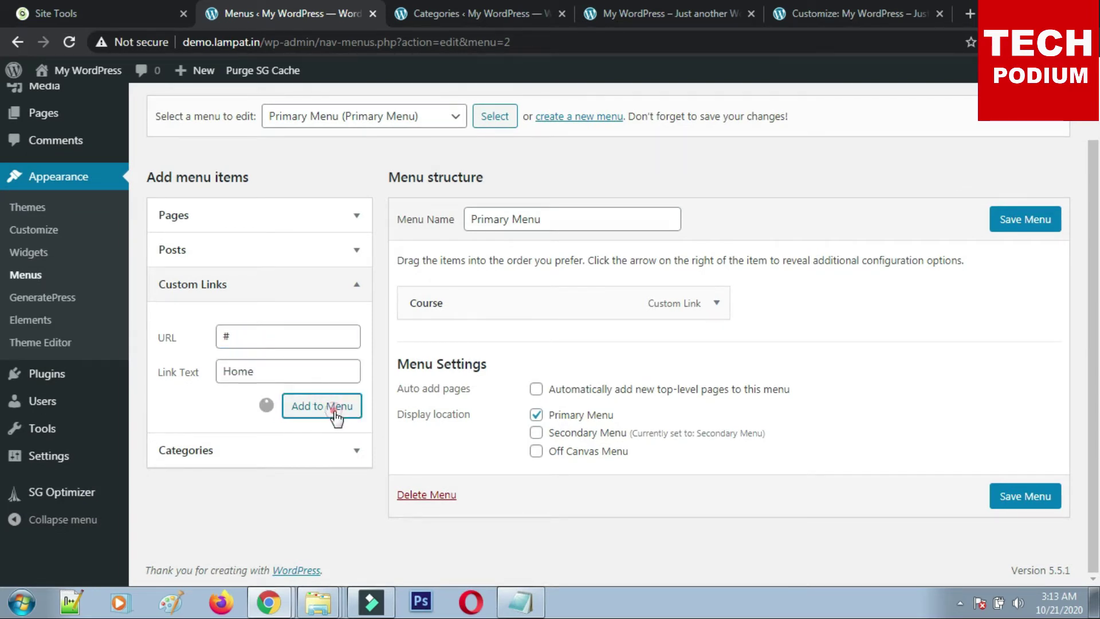
pyautogui.moveTo(523, 356); pyautogui.dragTo(523, 314)
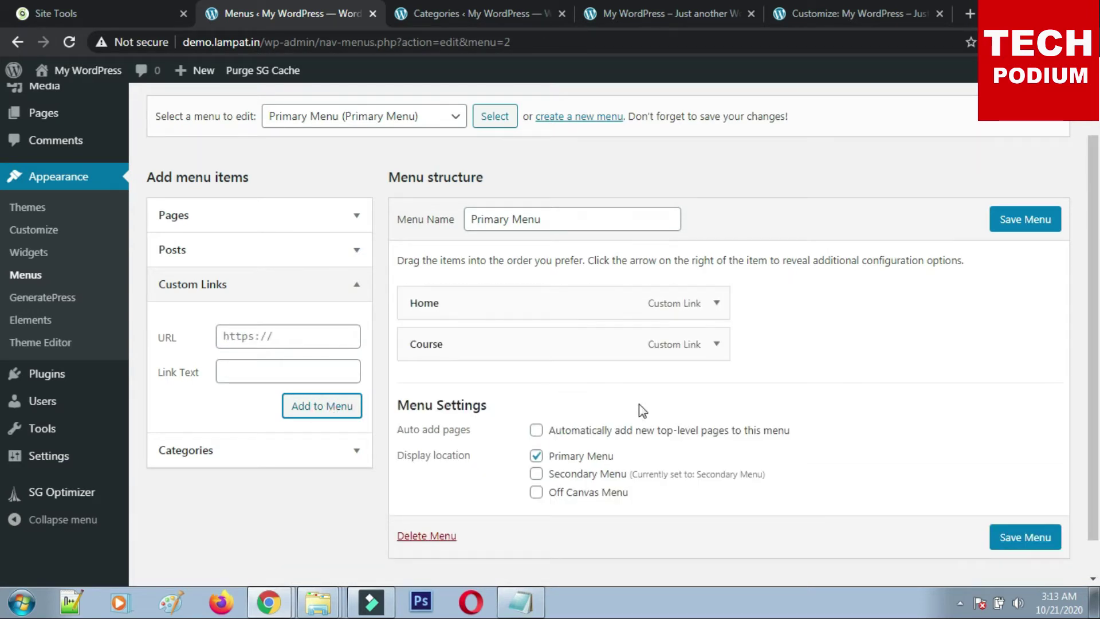
# Add the Affiliate Marketing, Blogging and SEO categories to the Primary Menu.
pyautogui.click(344, 448)
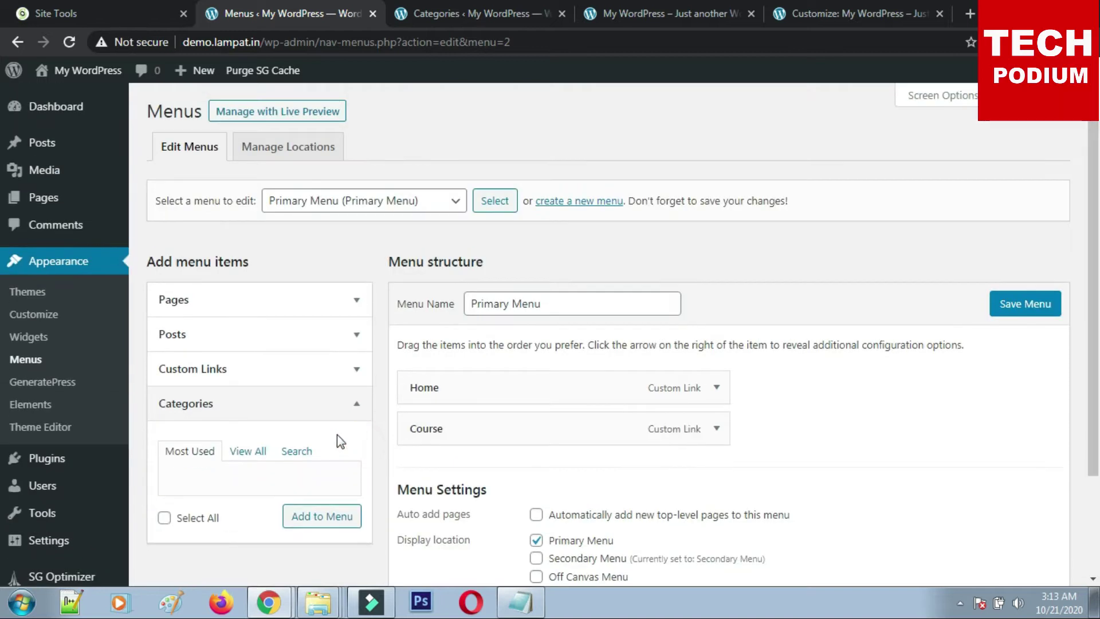
pyautogui.scroll(-2, 336, 438)
pyautogui.click(252, 368)
pyautogui.scroll(-1, 256, 464)
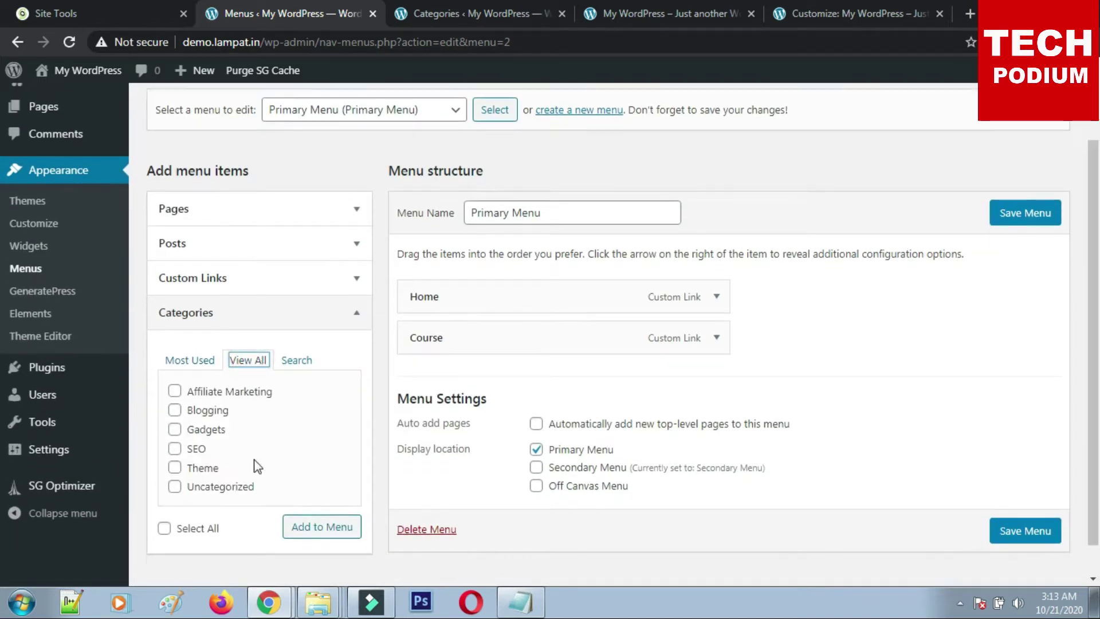
pyautogui.click(175, 375)
pyautogui.click(175, 357)
pyautogui.click(174, 413)
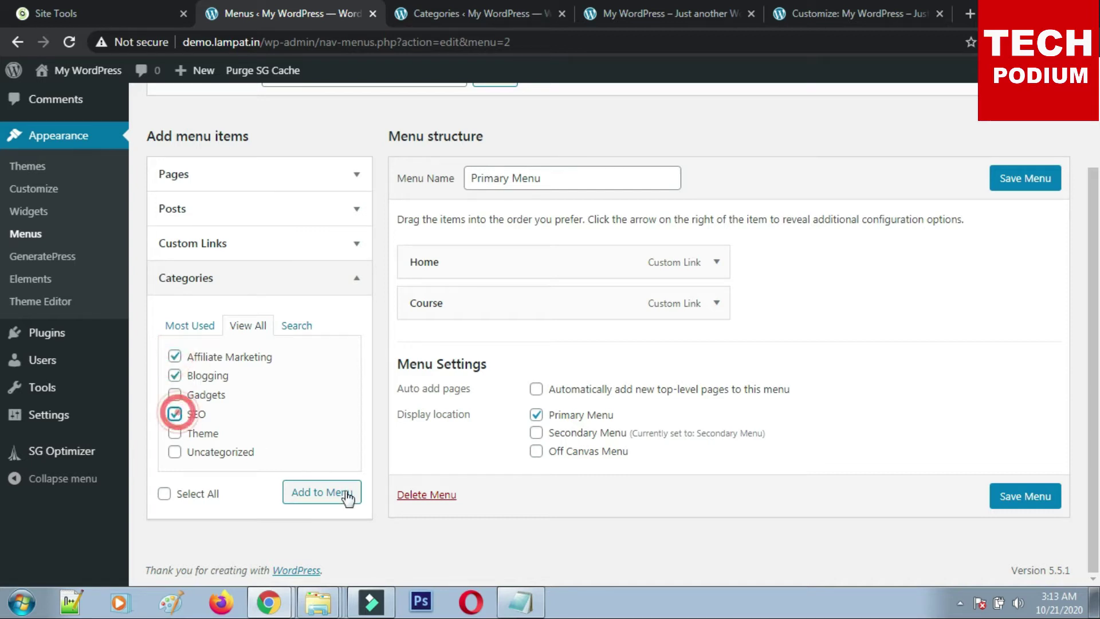
pyautogui.click(323, 493)
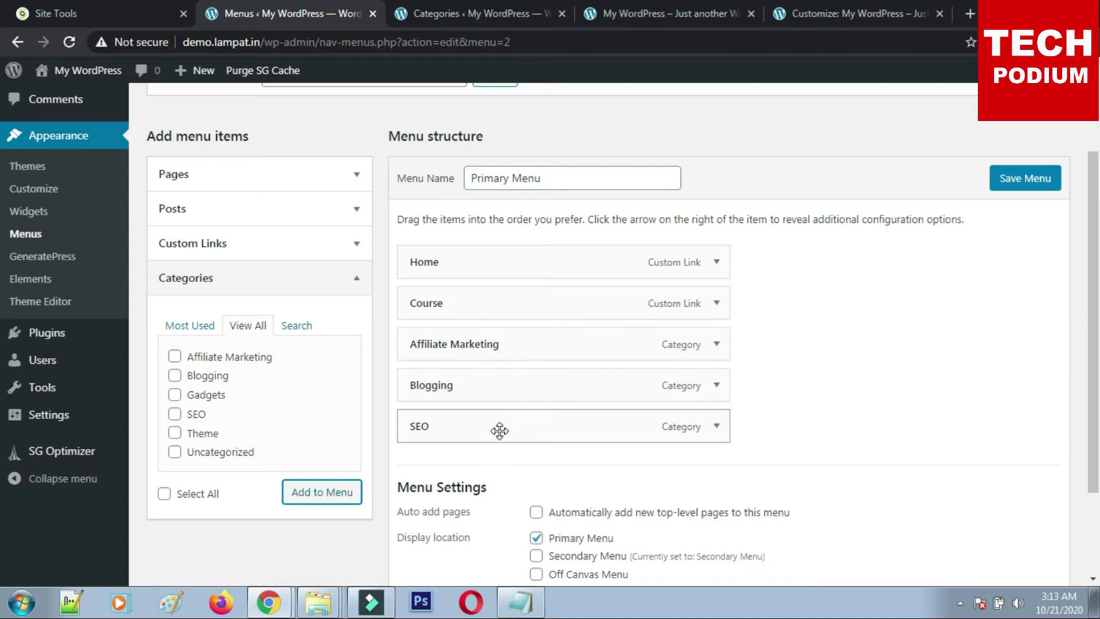
# Reorder the Primary Menu as Home, Blogging, SEO, Affiliate Marketing, Course and save the menu.
pyautogui.moveTo(470, 303); pyautogui.dragTo(476, 424)
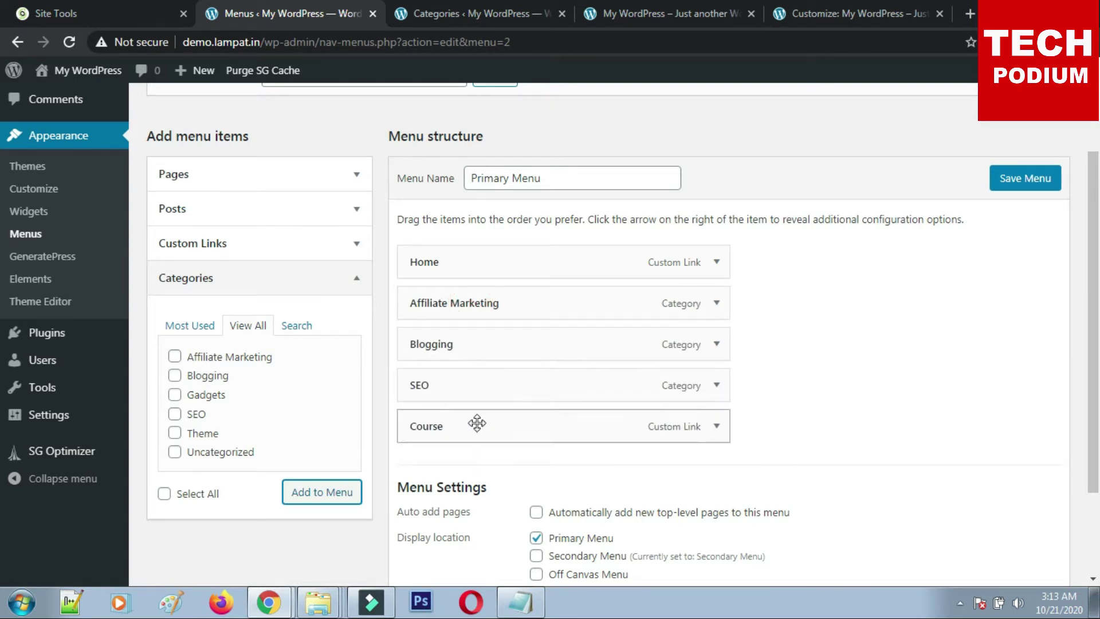
pyautogui.moveTo(503, 347); pyautogui.dragTo(491, 383)
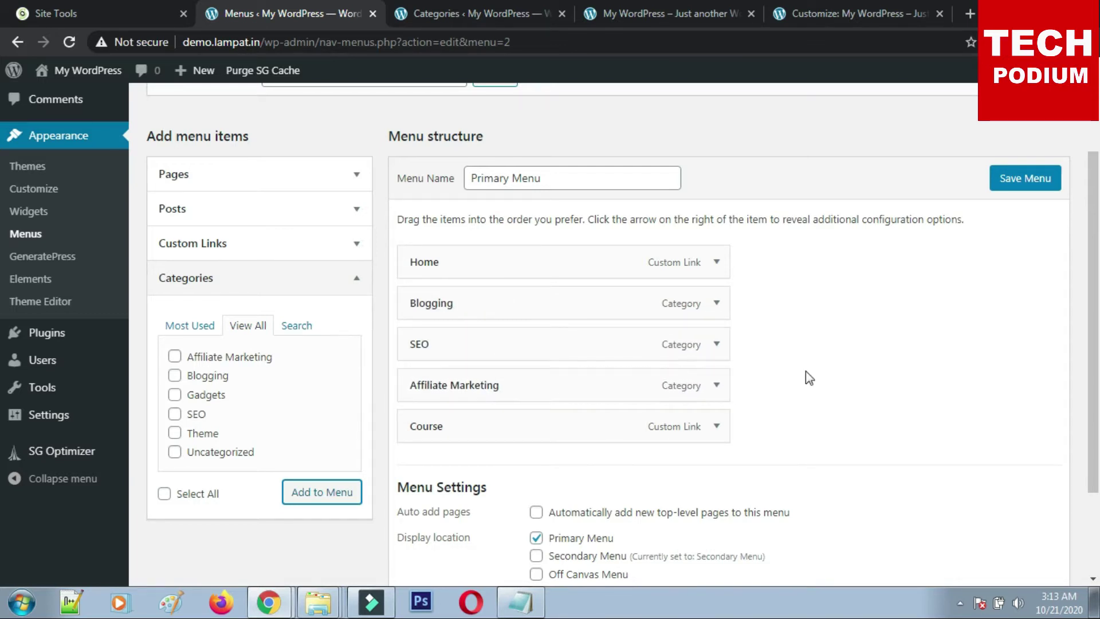
pyautogui.scroll(-3, 808, 373)
pyautogui.scroll(5, 920, 381)
pyautogui.click(1023, 304)
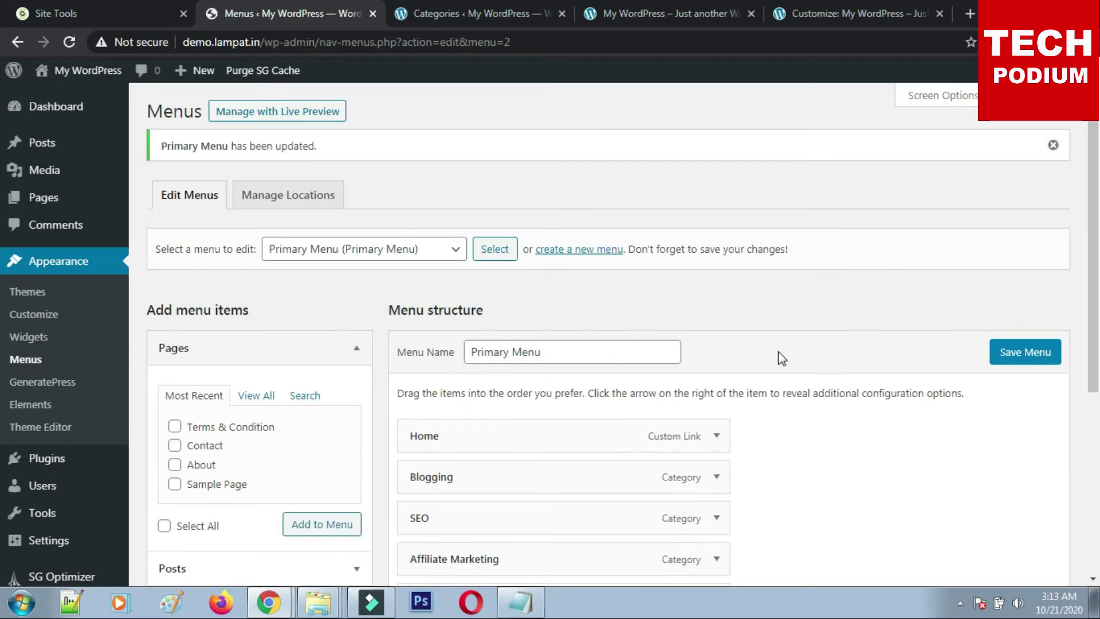
pyautogui.click(420, 250)
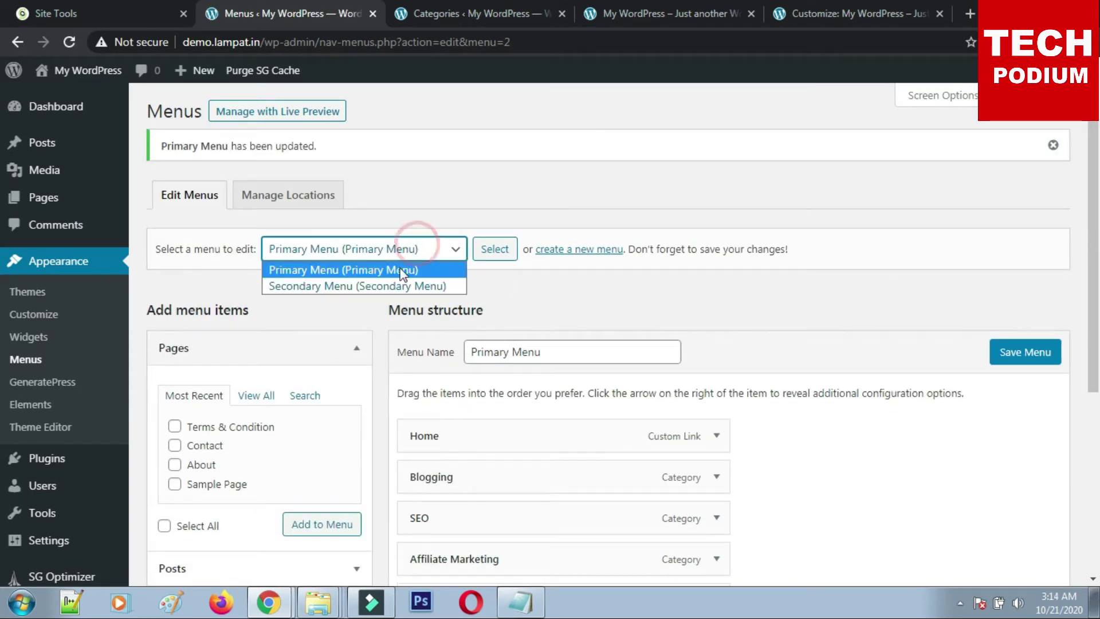
pyautogui.click(396, 285)
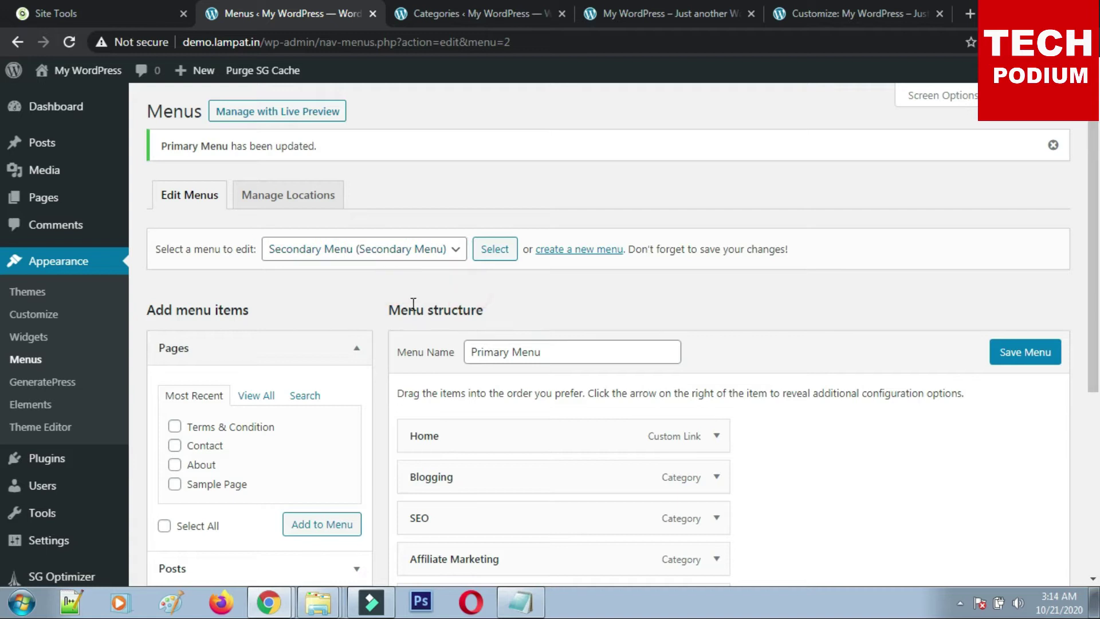
pyautogui.scroll(-3, 435, 321)
pyautogui.scroll(3, 565, 226)
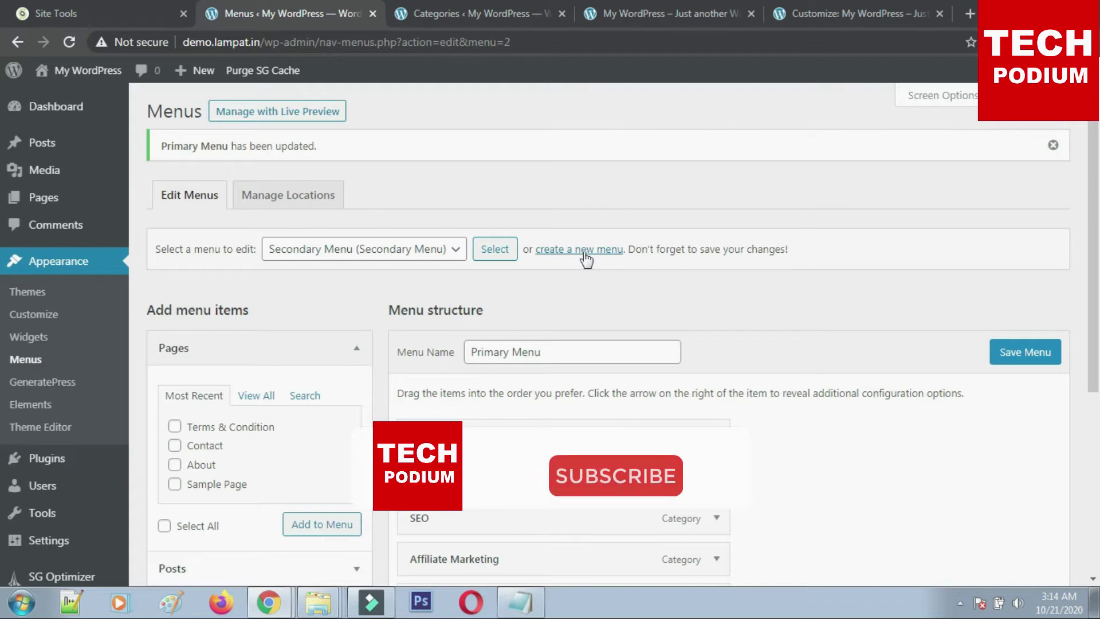
# Create a new menu named "Footer Menu" without assigning a display location.
pyautogui.click(585, 255)
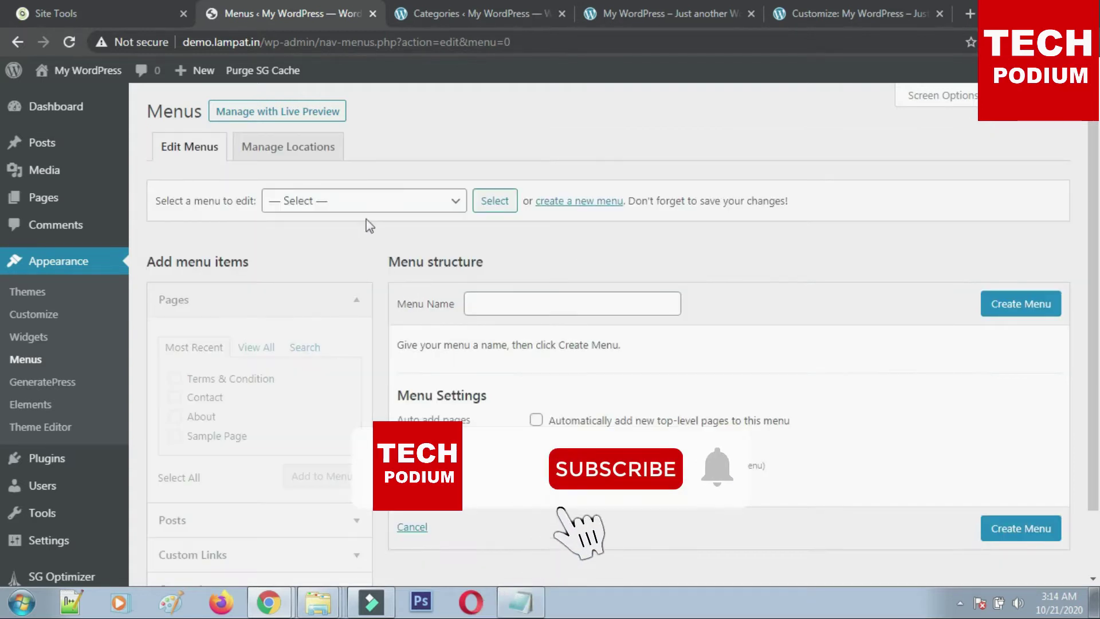
pyautogui.click(512, 307)
pyautogui.write('Footer Menu')
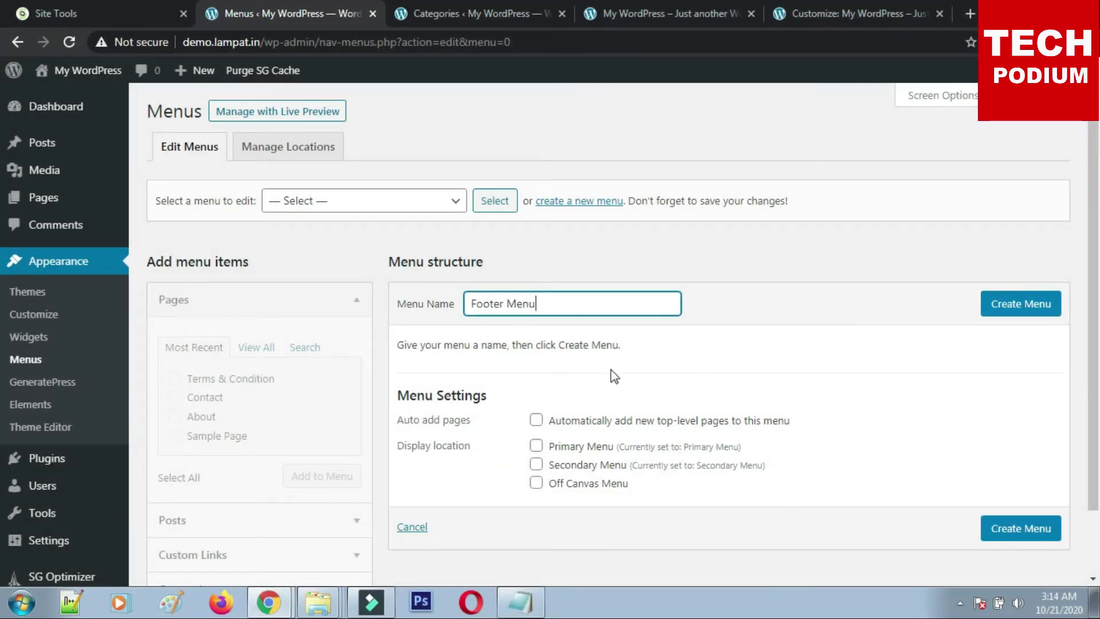
pyautogui.click(1022, 307)
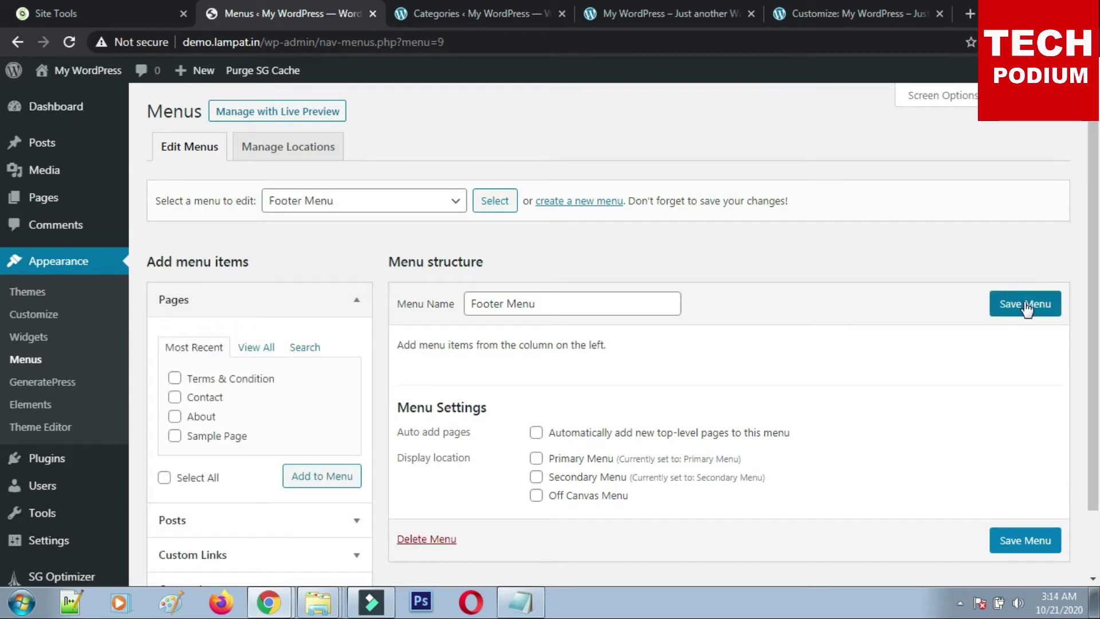
# Mark the About, Contact and Terms & Condition pages in the full list of pages available for the Footer Menu.
pyautogui.scroll(-2, 353, 421)
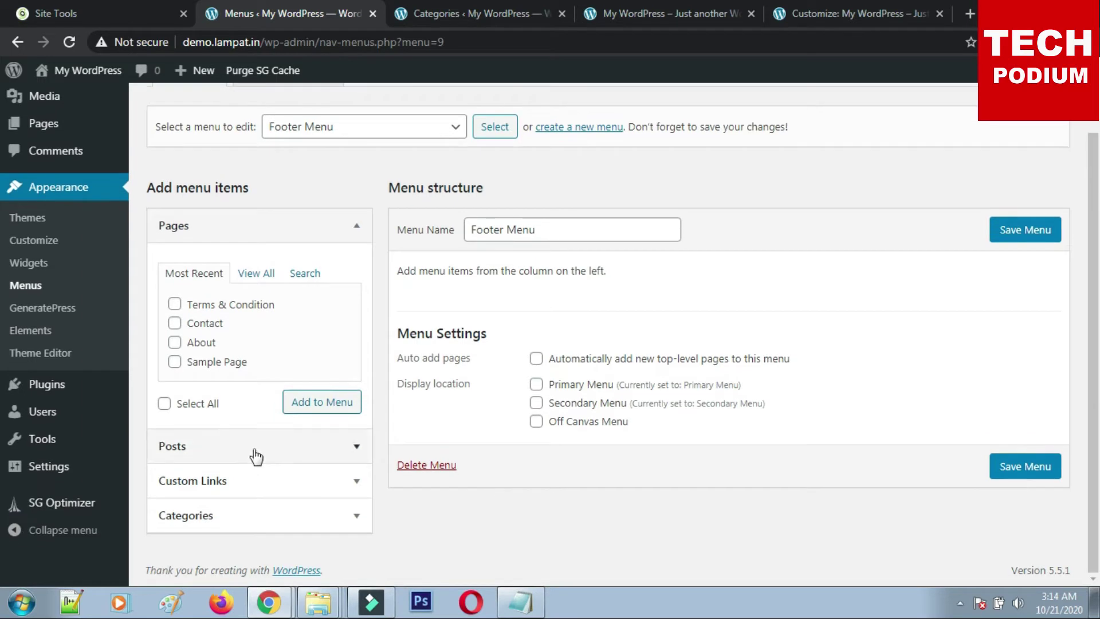
pyautogui.click(175, 306)
pyautogui.click(174, 324)
pyautogui.click(174, 343)
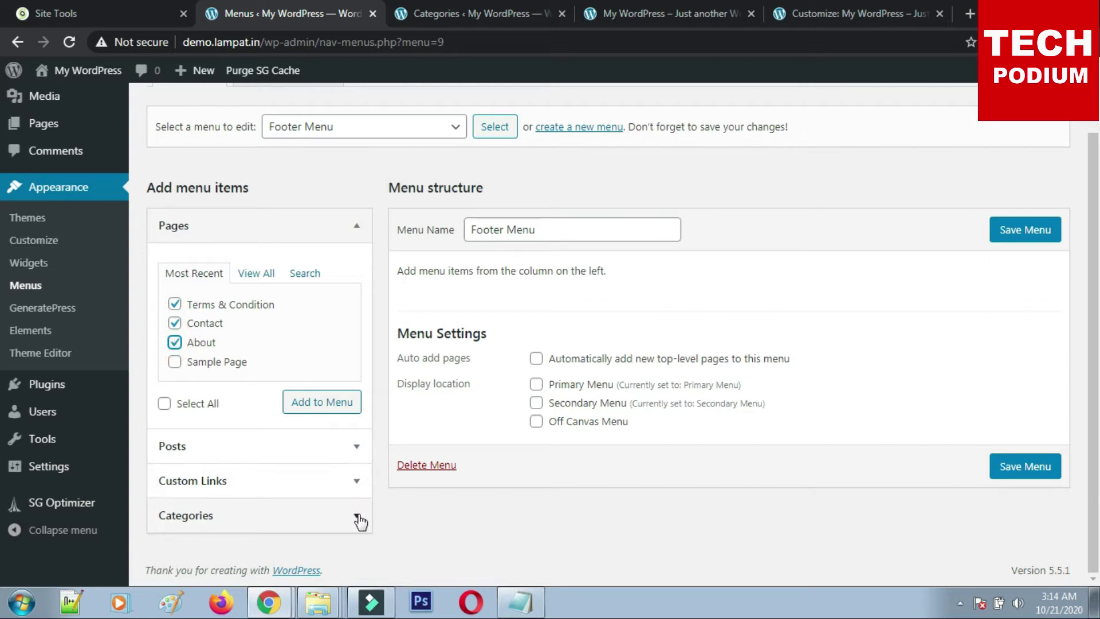
pyautogui.click(259, 275)
pyautogui.click(175, 381)
pyautogui.click(175, 342)
pyautogui.click(175, 324)
pyautogui.scroll(-1, 321, 512)
pyautogui.click(327, 514)
pyautogui.scroll(-1, 356, 507)
pyautogui.click(262, 408)
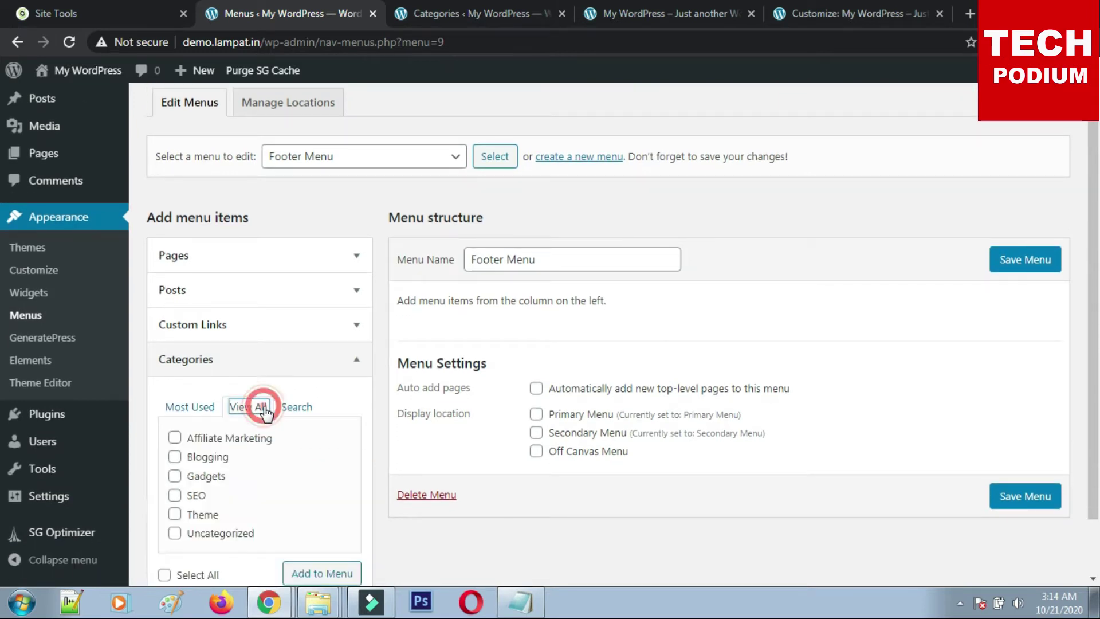
pyautogui.scroll(-1, 266, 418)
pyautogui.scroll(2, 648, 416)
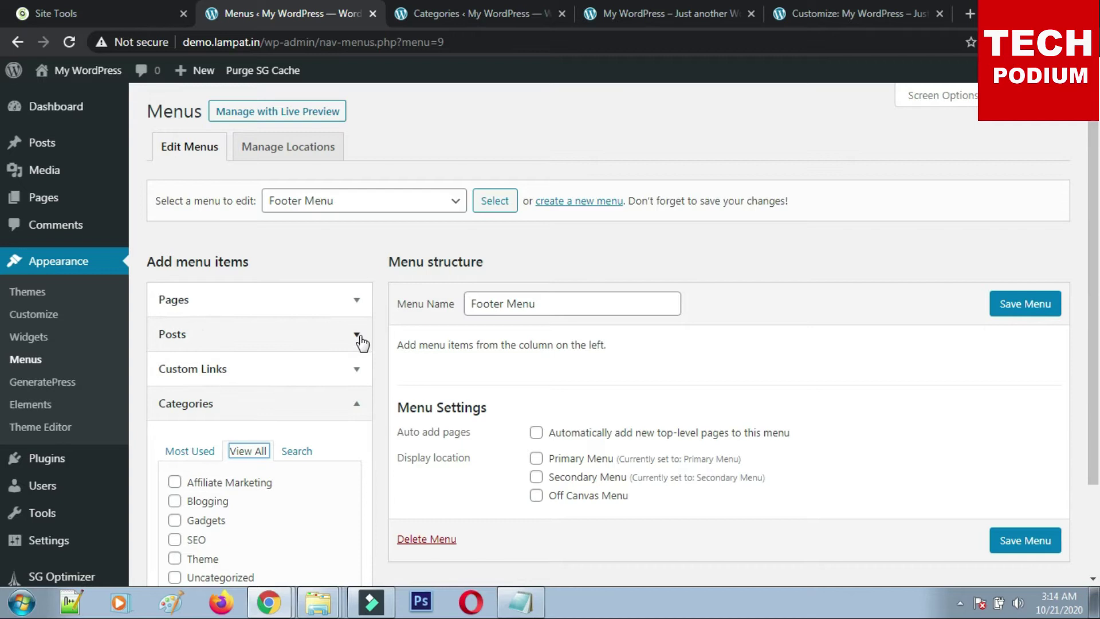
# Add the marked About, Contact and Terms & Condition pages to the Footer Menu and save it.
pyautogui.click(355, 304)
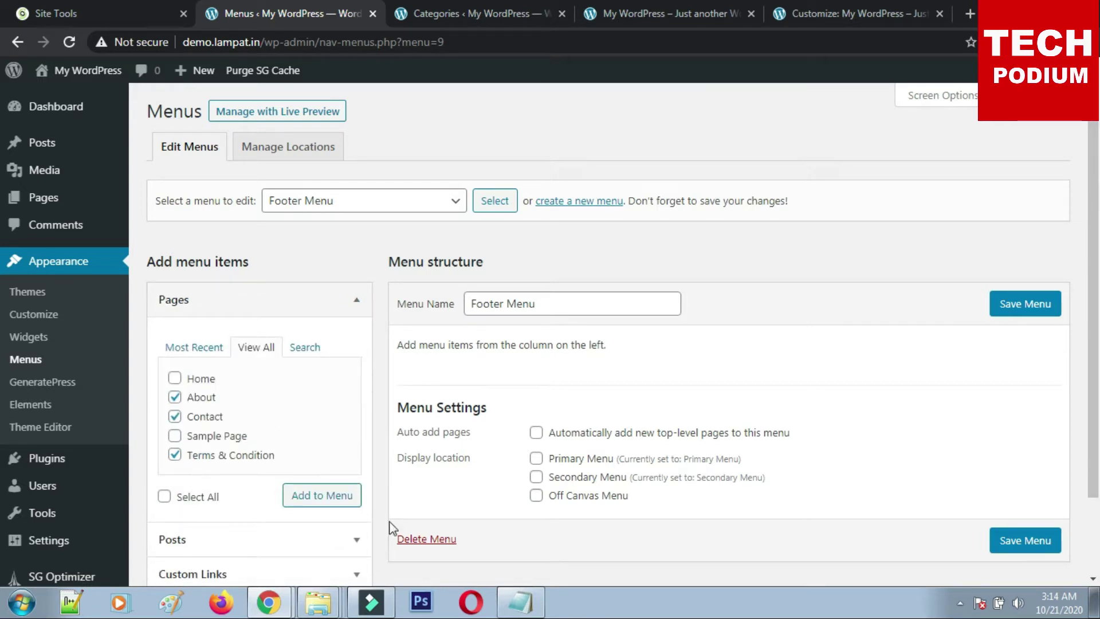
pyautogui.click(335, 496)
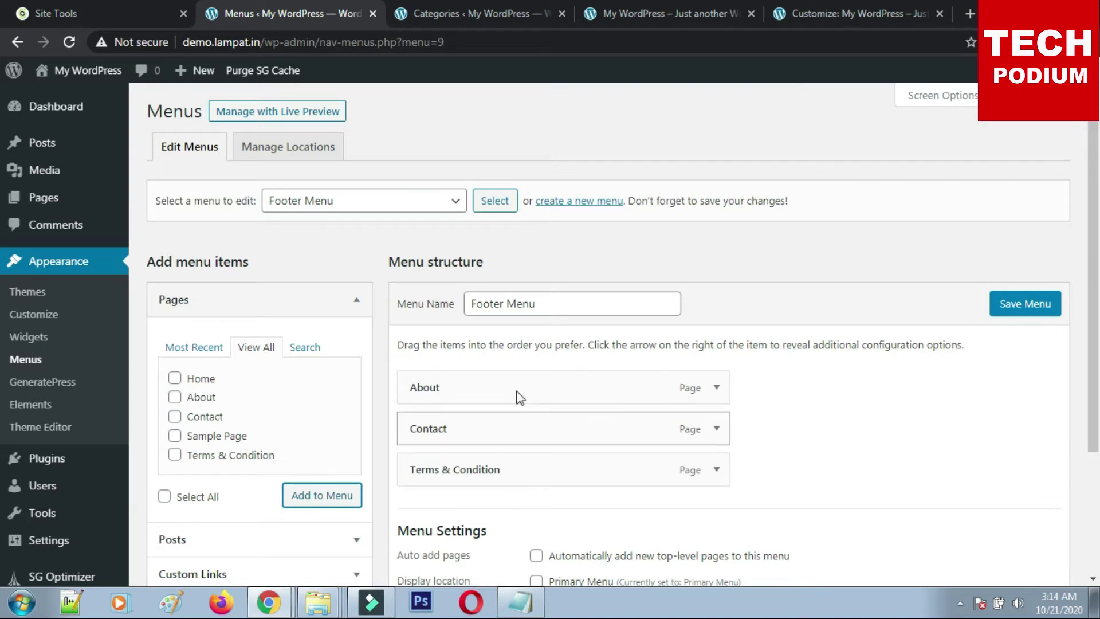
pyautogui.scroll(-3, 976, 428)
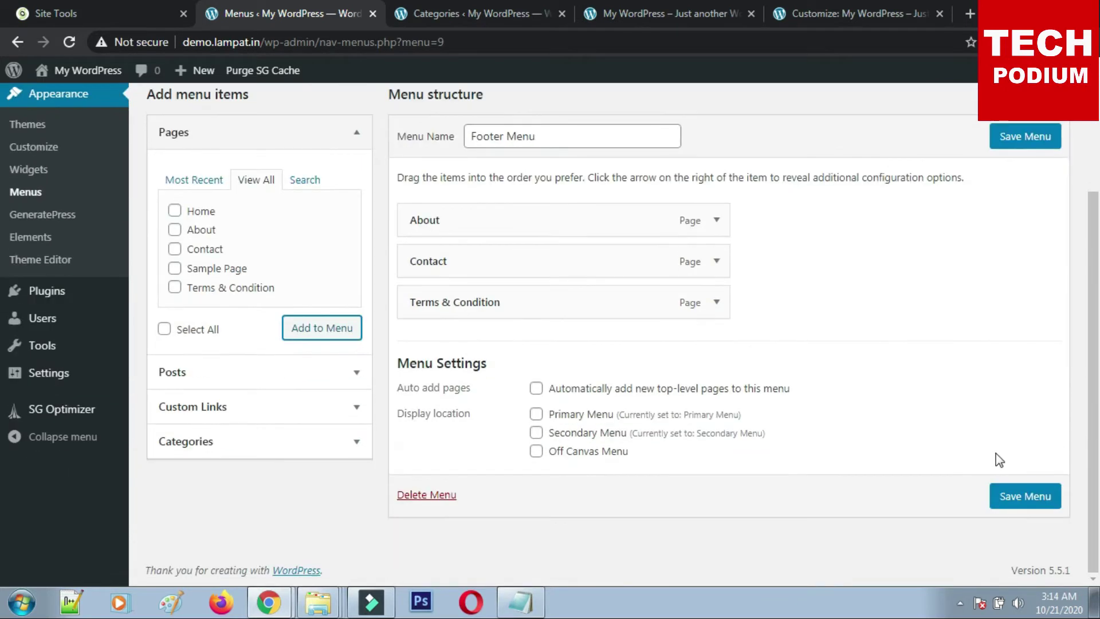
pyautogui.click(1020, 500)
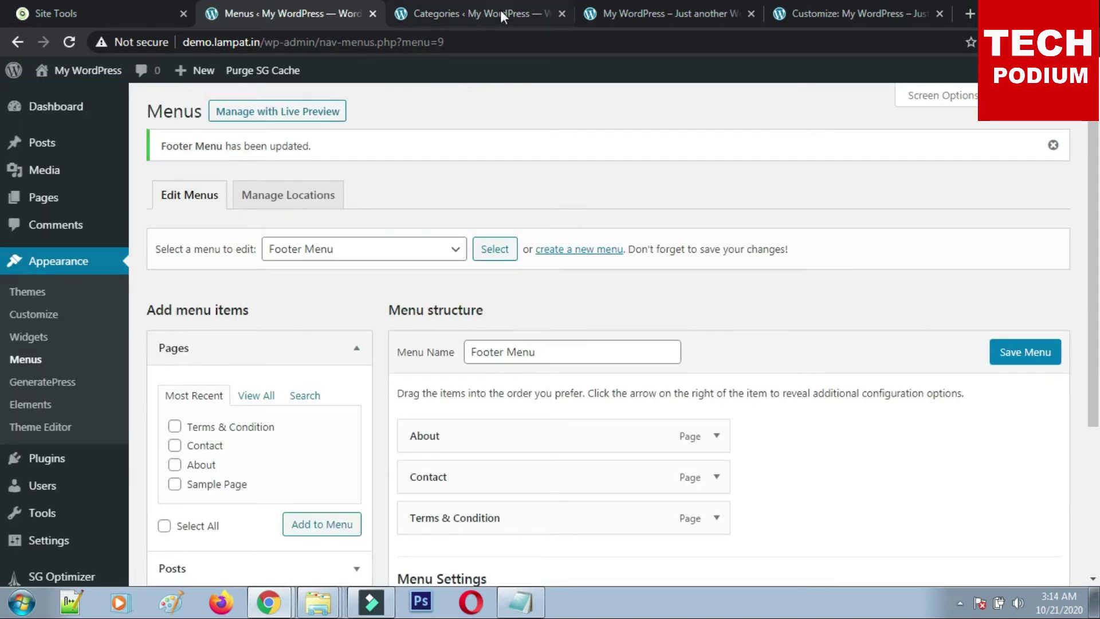
# In the theme customizer's Site Identity, set the site title to "My Demo Site" and the tagline to "This is GP".
pyautogui.click(854, 14)
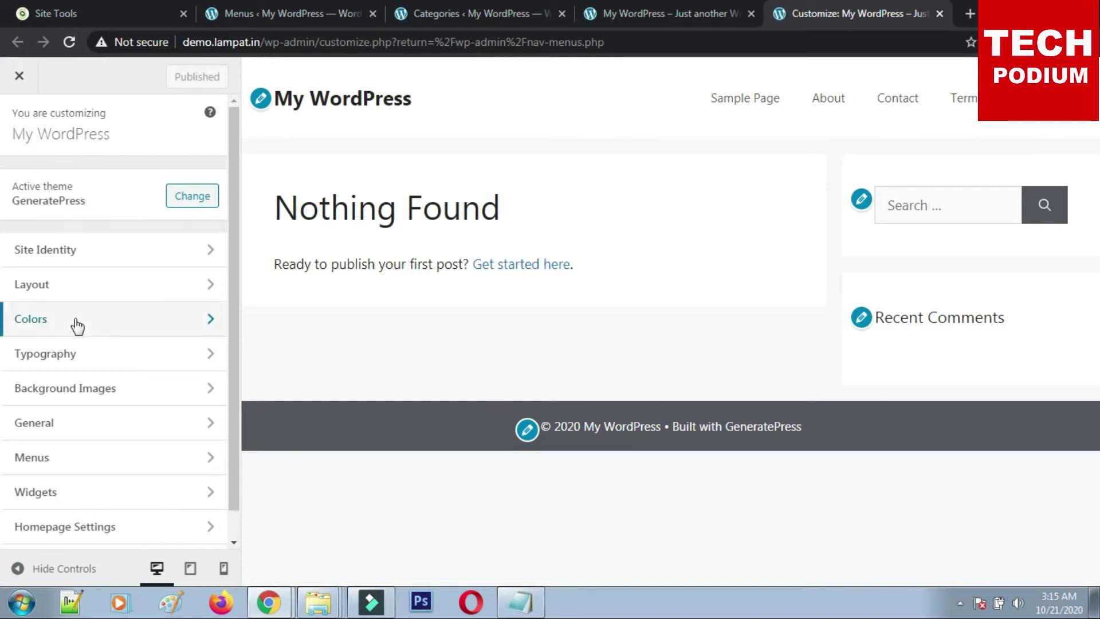
pyautogui.click(99, 250)
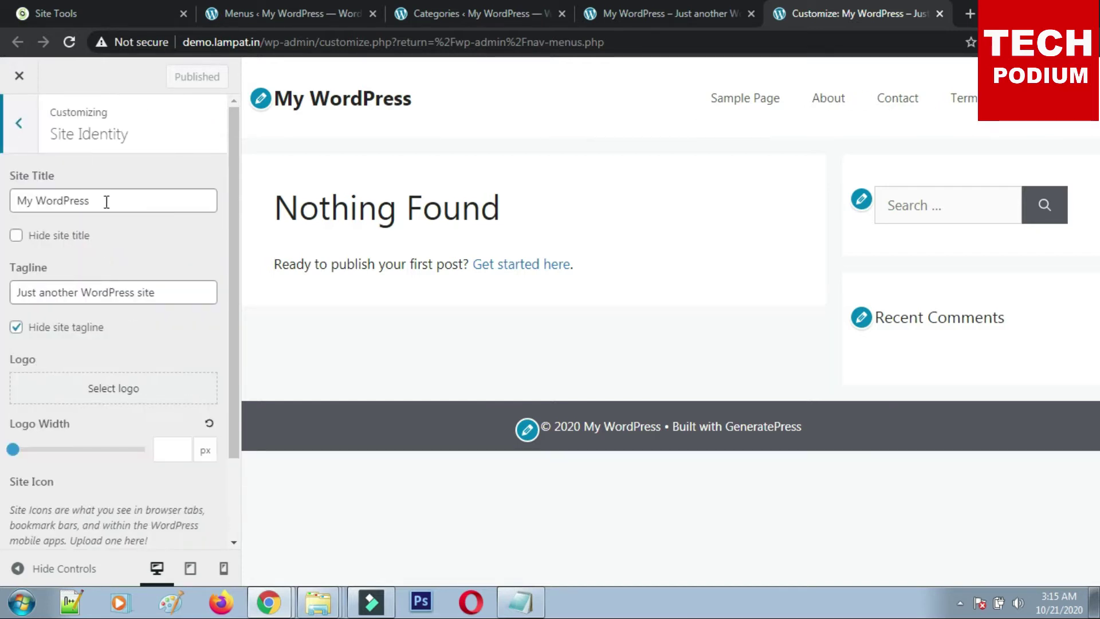
pyautogui.moveTo(106, 202); pyautogui.dragTo(3, 200)
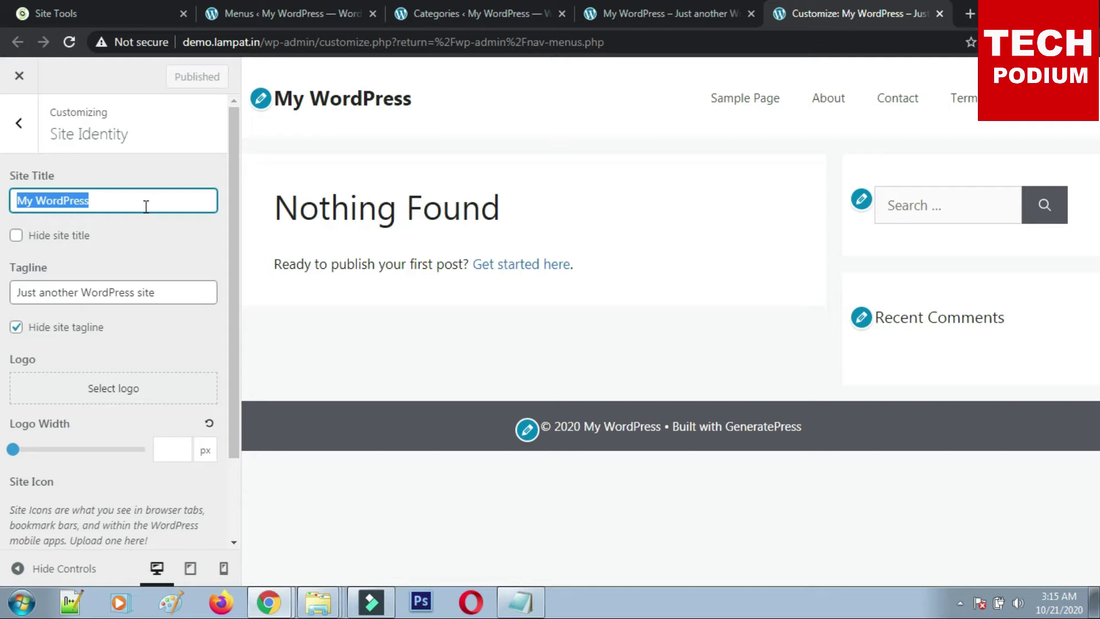
pyautogui.write('My Demo')
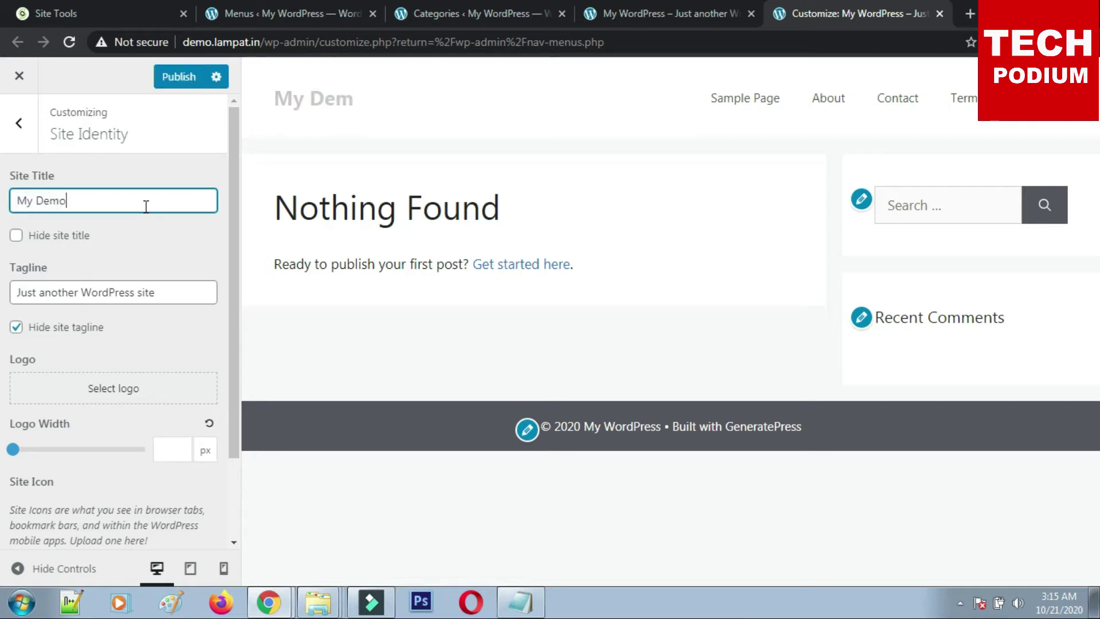
pyautogui.write(' Site')
pyautogui.moveTo(179, 289); pyautogui.dragTo(2, 290)
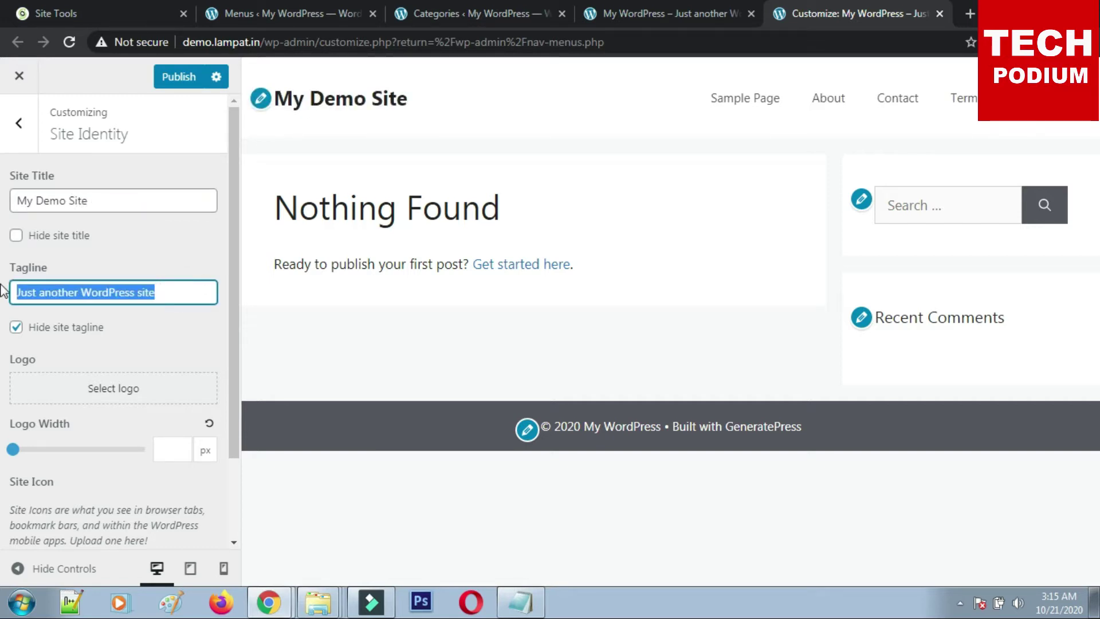
pyautogui.write('This is GP')
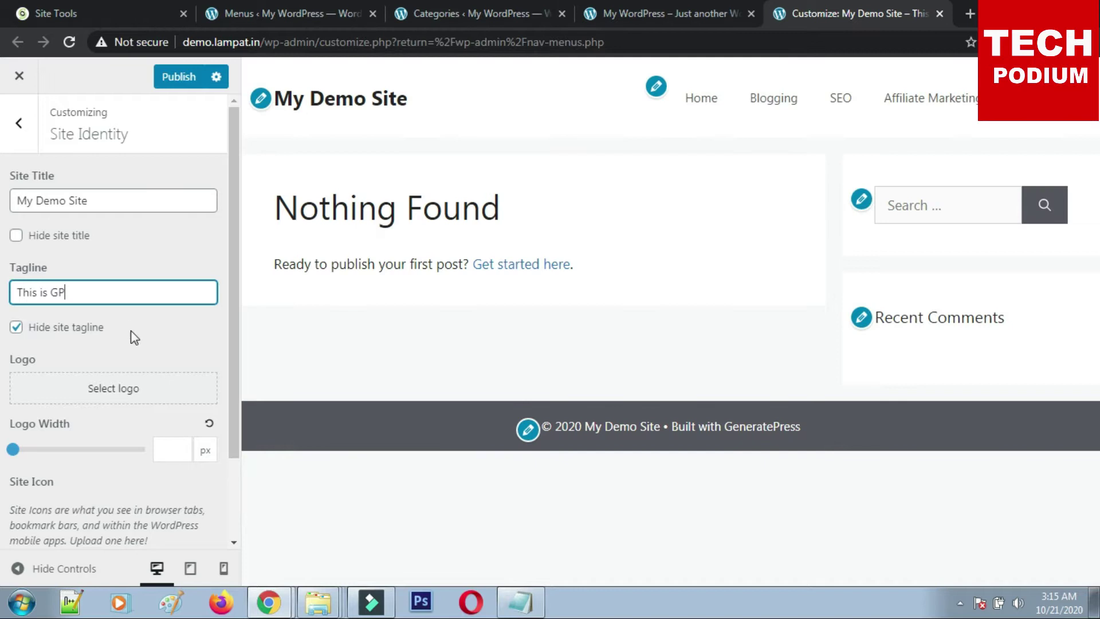
# Start choosing a site logo and upload the udecode-logo image from the GP-Tutor folder to the media library.
pyautogui.click(131, 392)
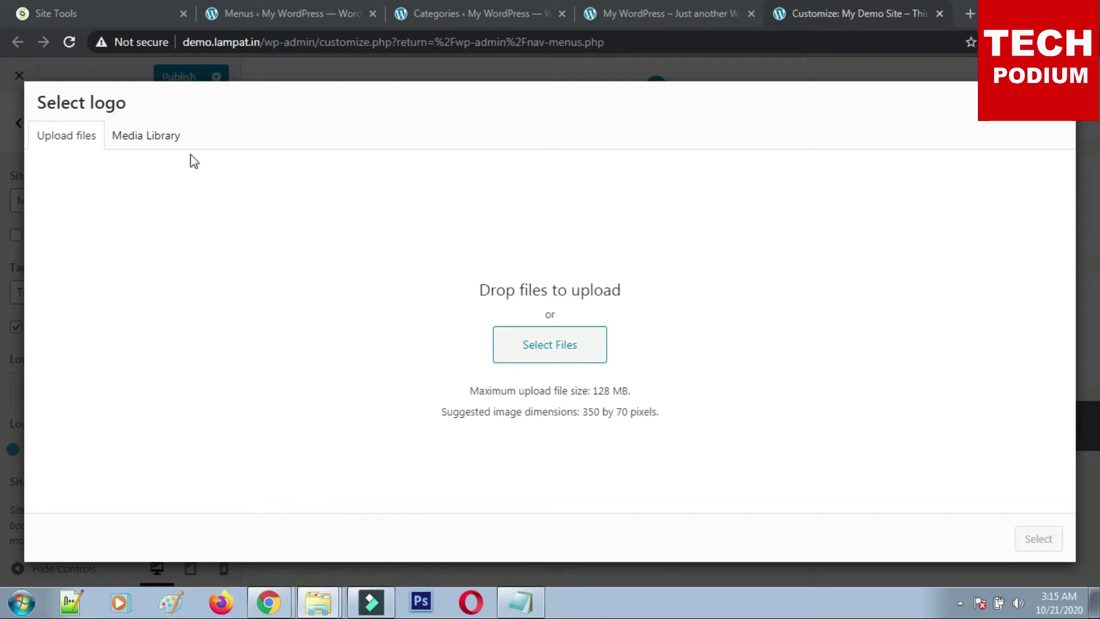
pyautogui.click(140, 143)
pyautogui.click(83, 144)
pyautogui.click(312, 596)
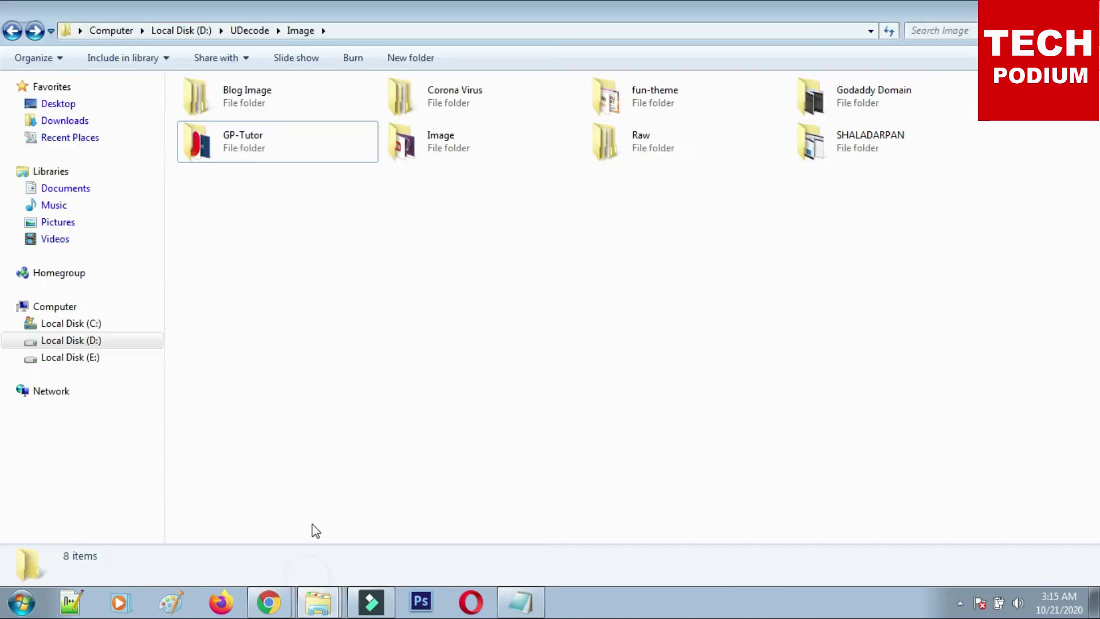
pyautogui.click(452, 238)
pyautogui.doubleClick(262, 146)
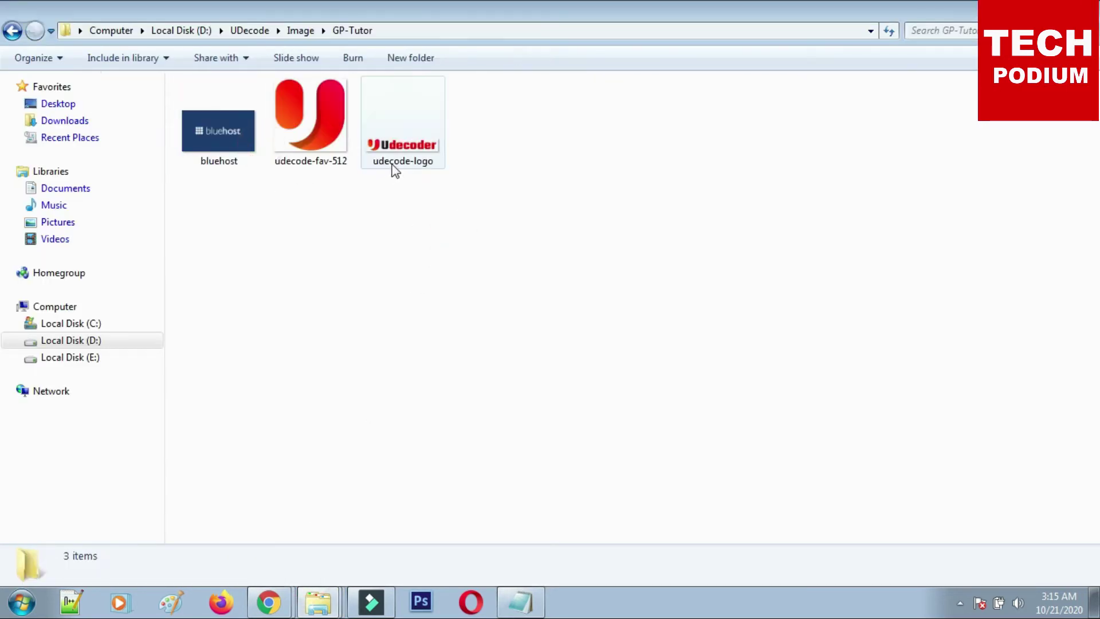
pyautogui.click(416, 158)
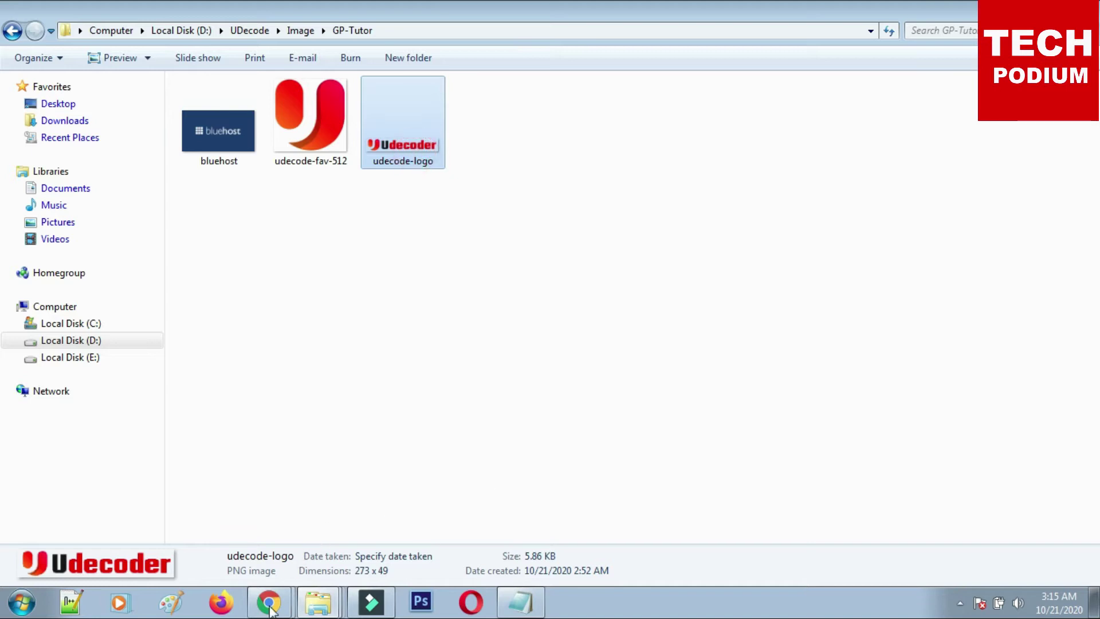
pyautogui.moveTo(284, 569); pyautogui.dragTo(503, 343)
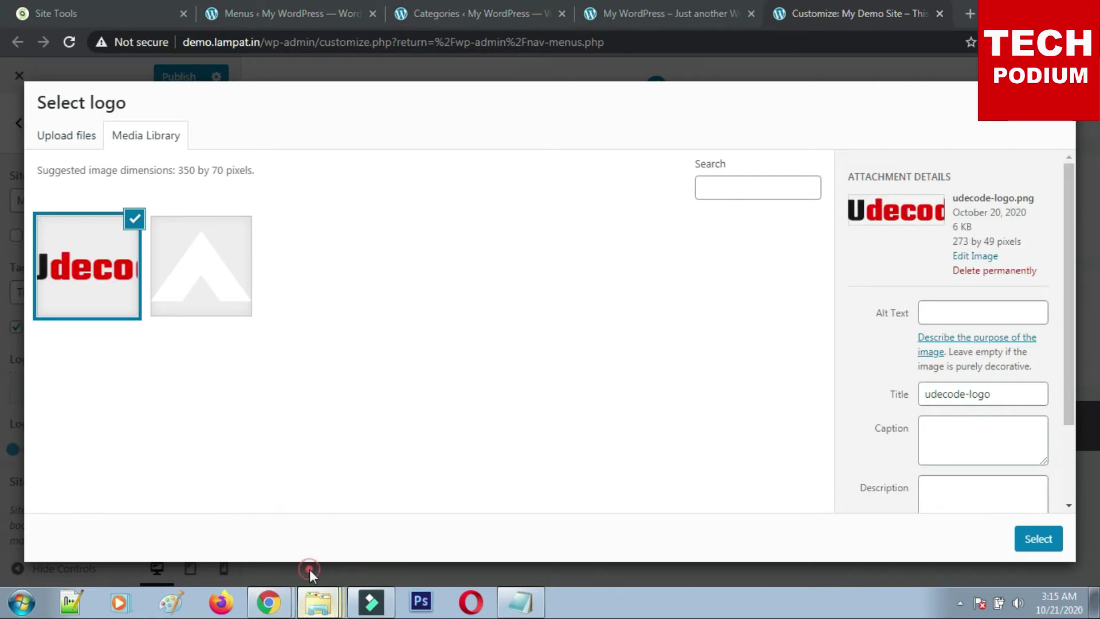
# Upload the udecode-fav-512 and bluehost images from the GP-Tutor folder to the media library.
pyautogui.click(318, 602)
pyautogui.click(328, 114)
pyautogui.keyDown('ctrl'); pyautogui.click(246, 152); pyautogui.keyUp('ctrl')
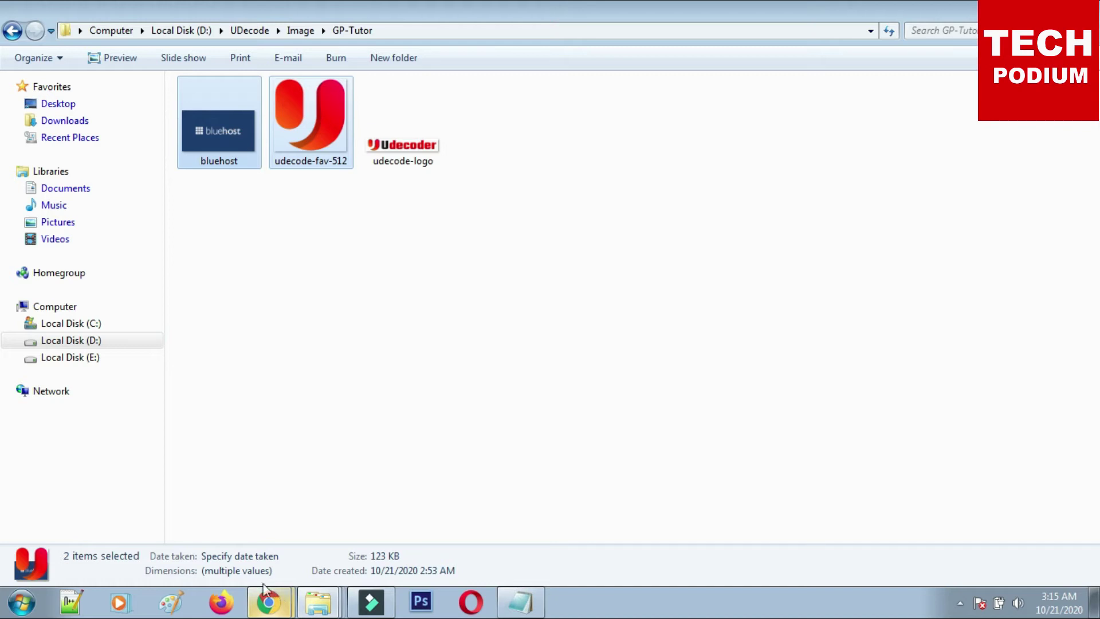
pyautogui.moveTo(263, 570); pyautogui.dragTo(544, 286)
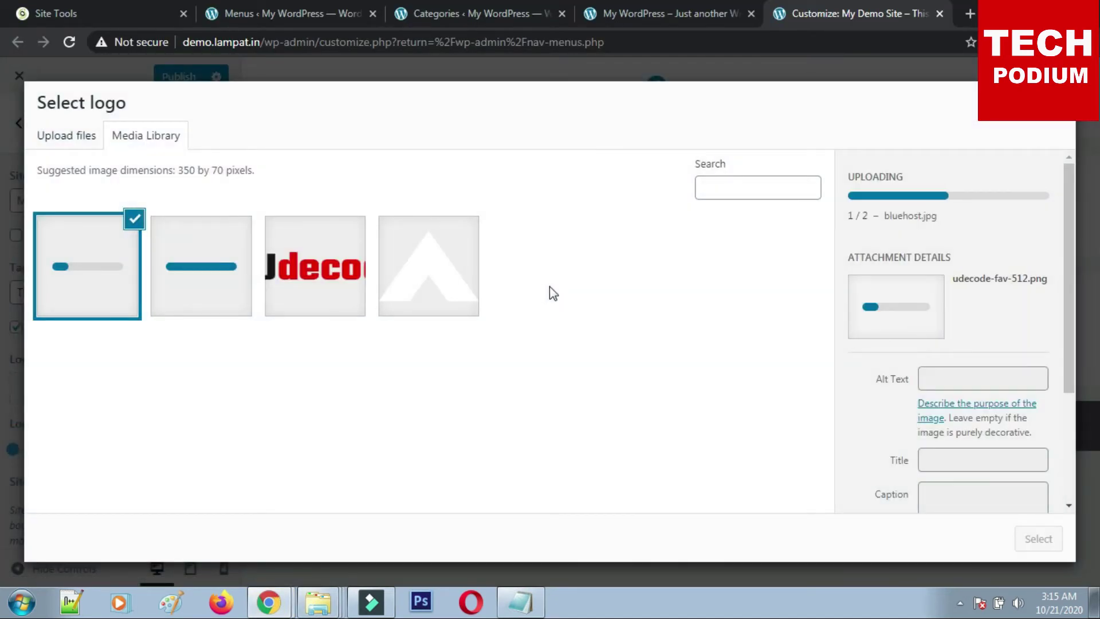
# Choose the uploaded udecode-logo image as the site logo and skip cropping it.
pyautogui.click(337, 264)
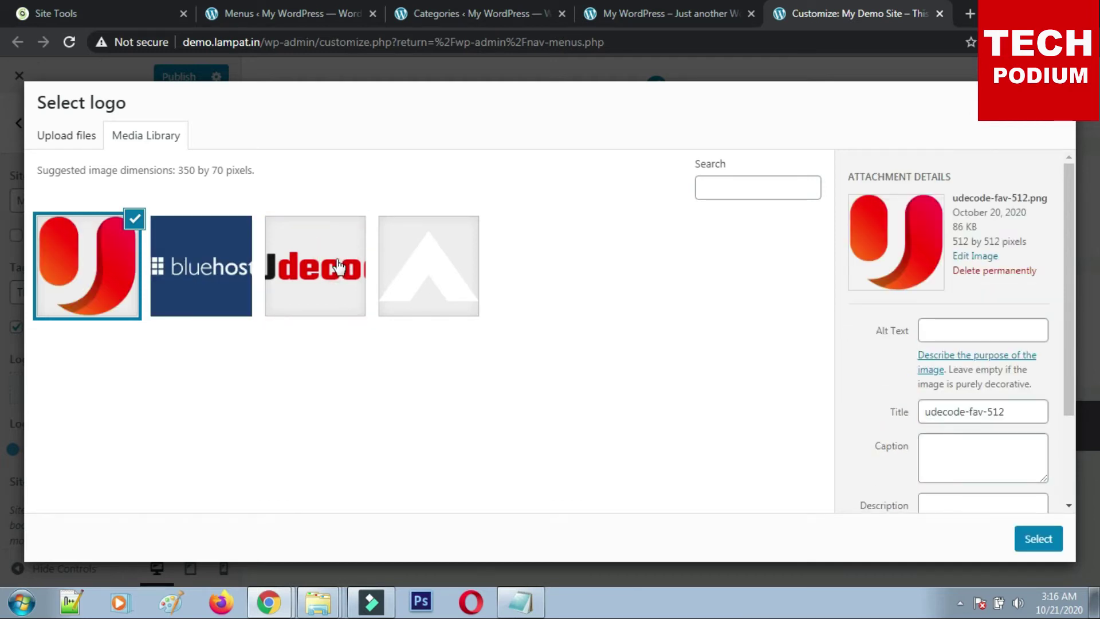
pyautogui.click(126, 222)
pyautogui.click(299, 245)
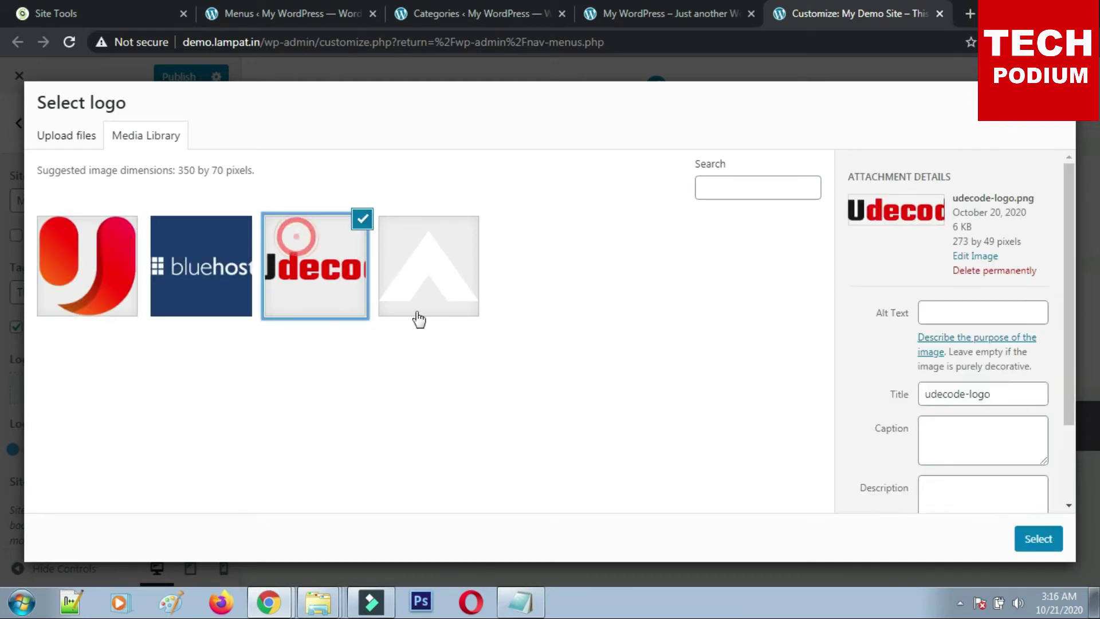
pyautogui.click(1041, 538)
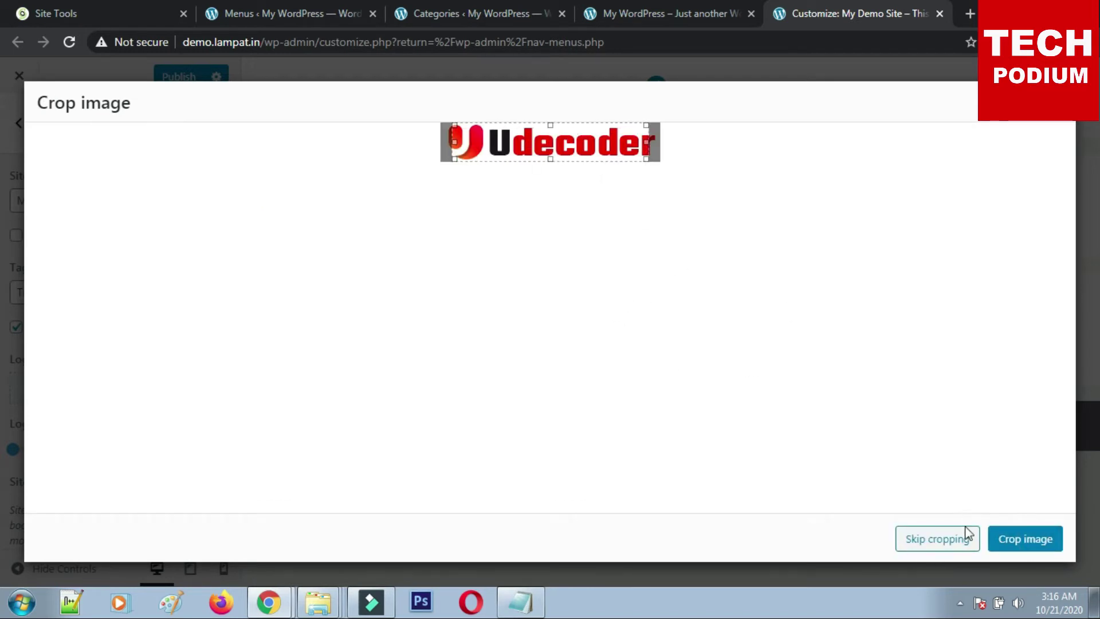
pyautogui.click(945, 536)
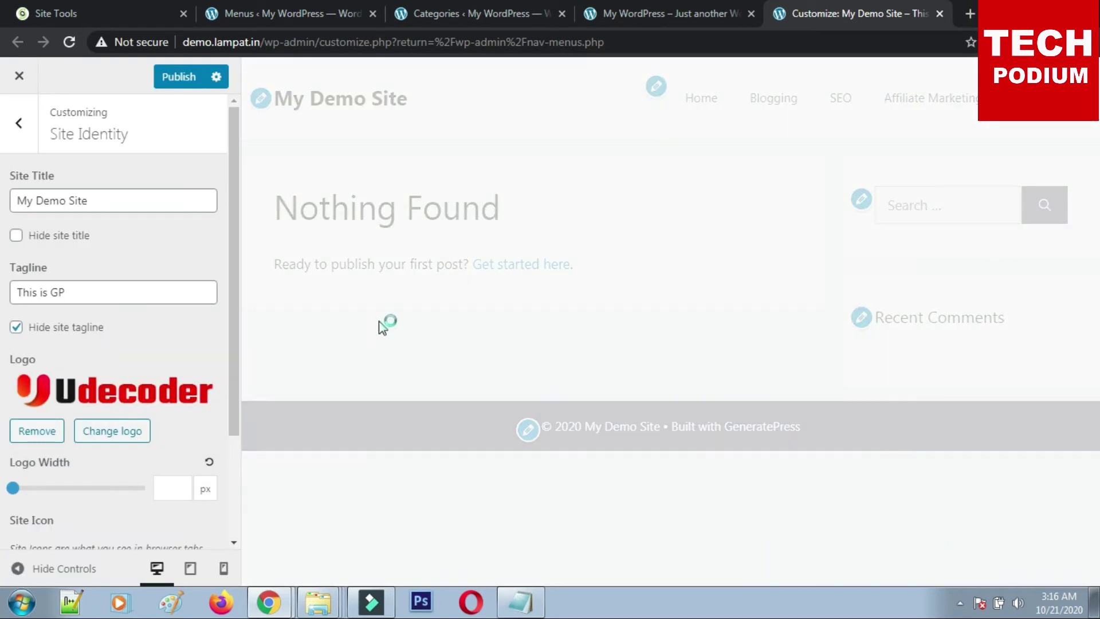
# Set the udecode-logo image from the media library as the retina logo.
pyautogui.scroll(-3, 169, 358)
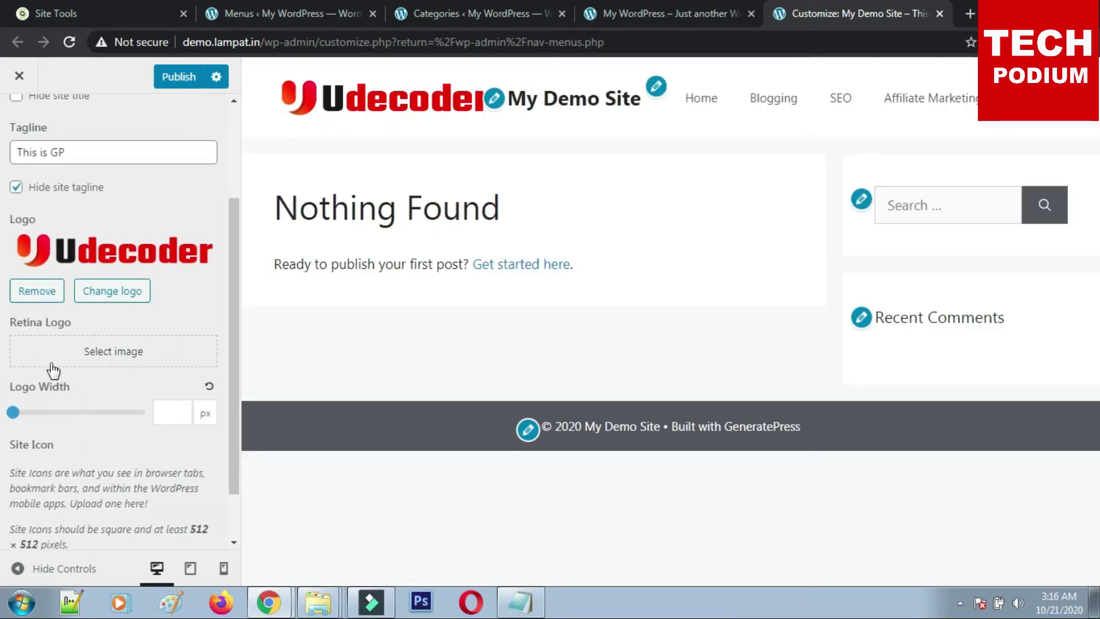
pyautogui.click(105, 351)
pyautogui.click(308, 275)
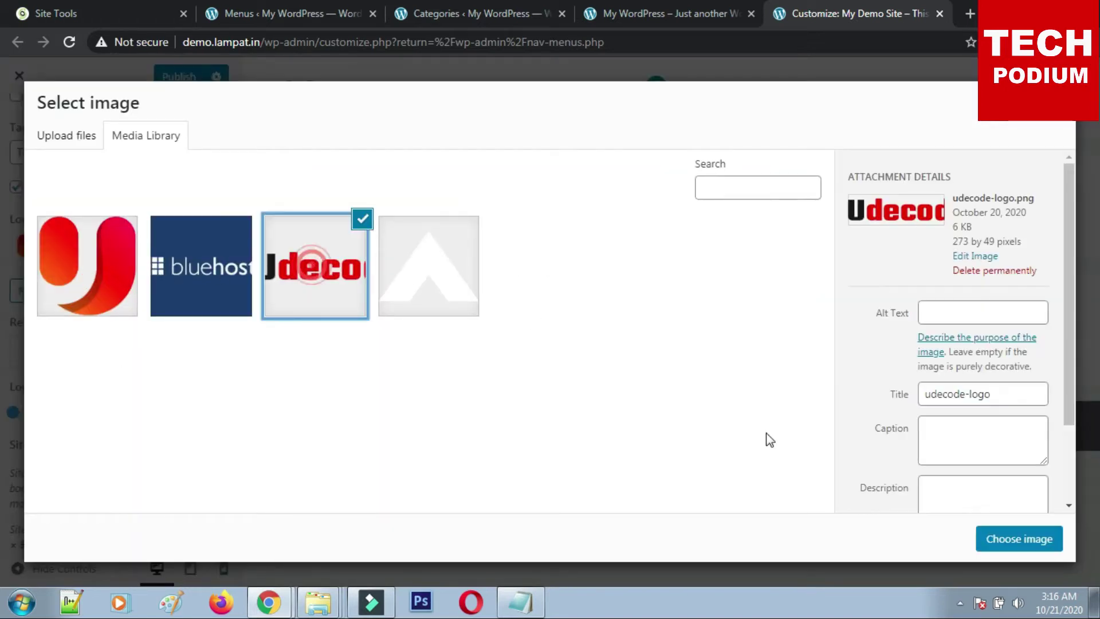
pyautogui.click(1031, 539)
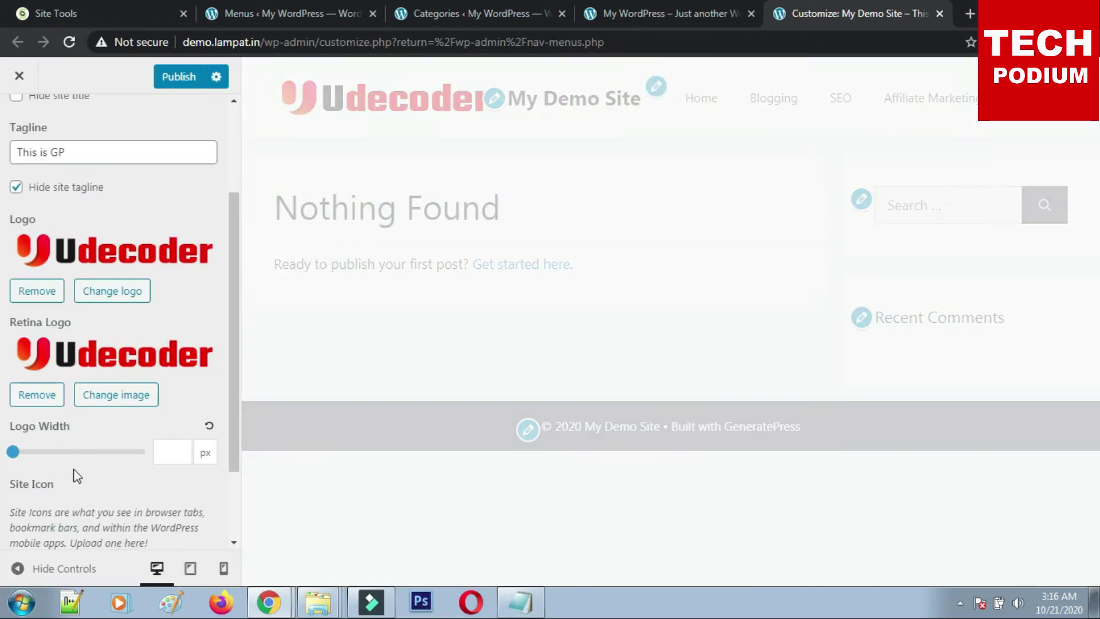
# Try a logo width of 100 px, and set it to 200 px instead.
pyautogui.click(170, 453)
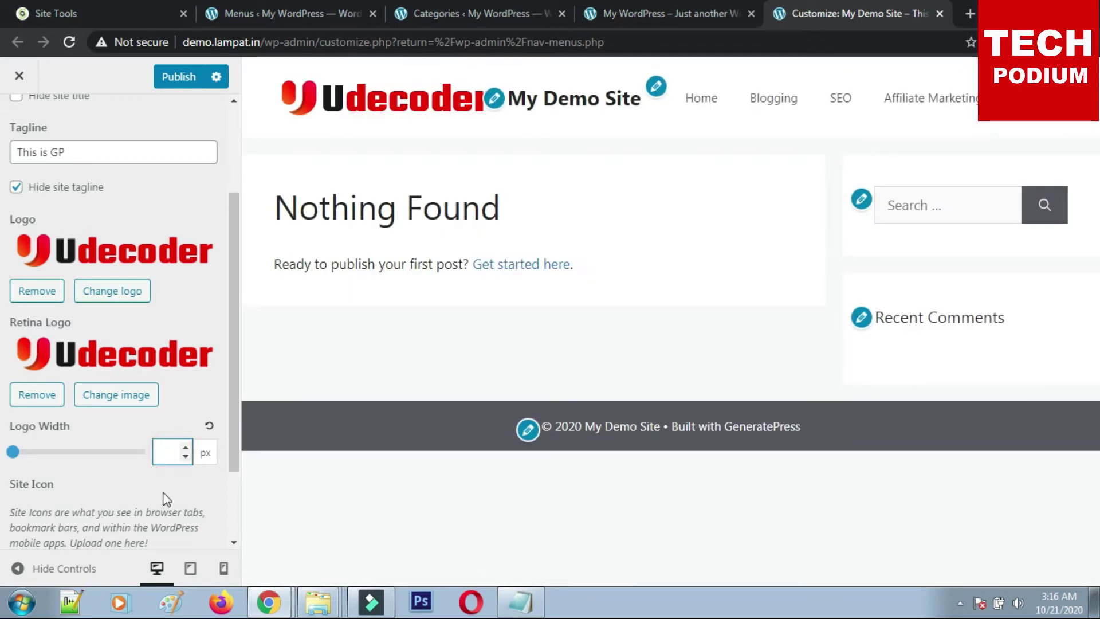
pyautogui.write('100')
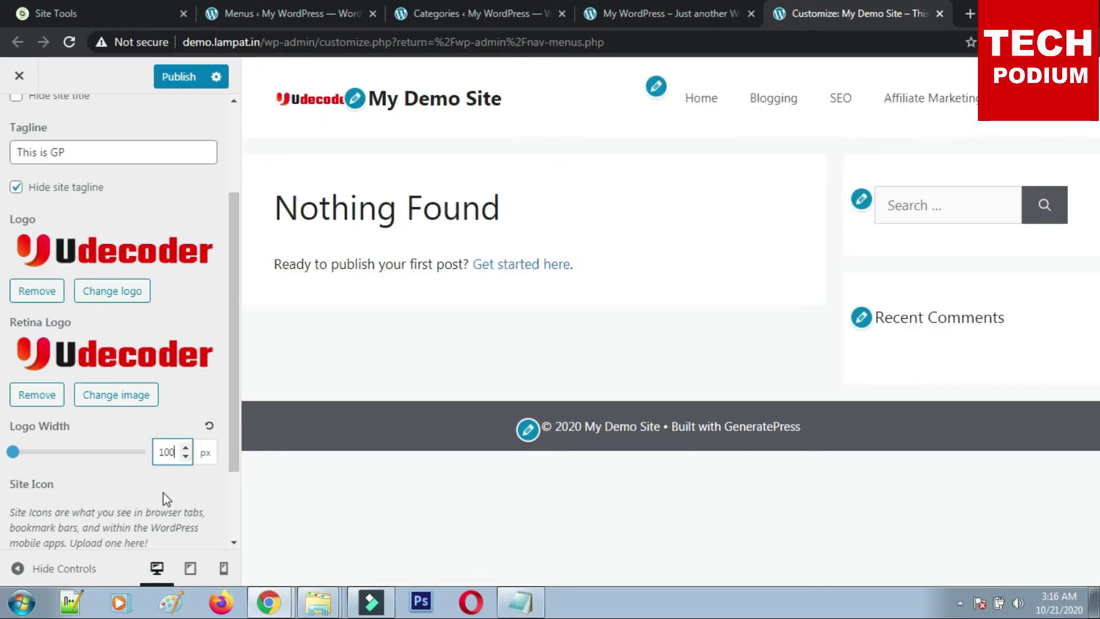
pyautogui.press('BackSpace')
pyautogui.press('BackSpace')
pyautogui.press('BackSpace')
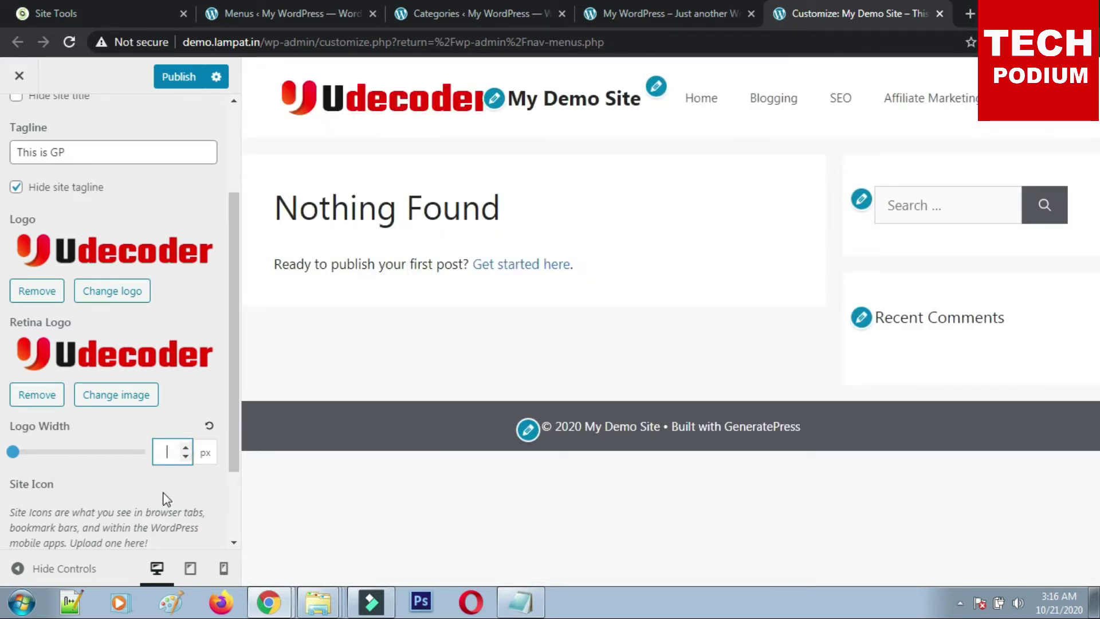
pyautogui.write('200')
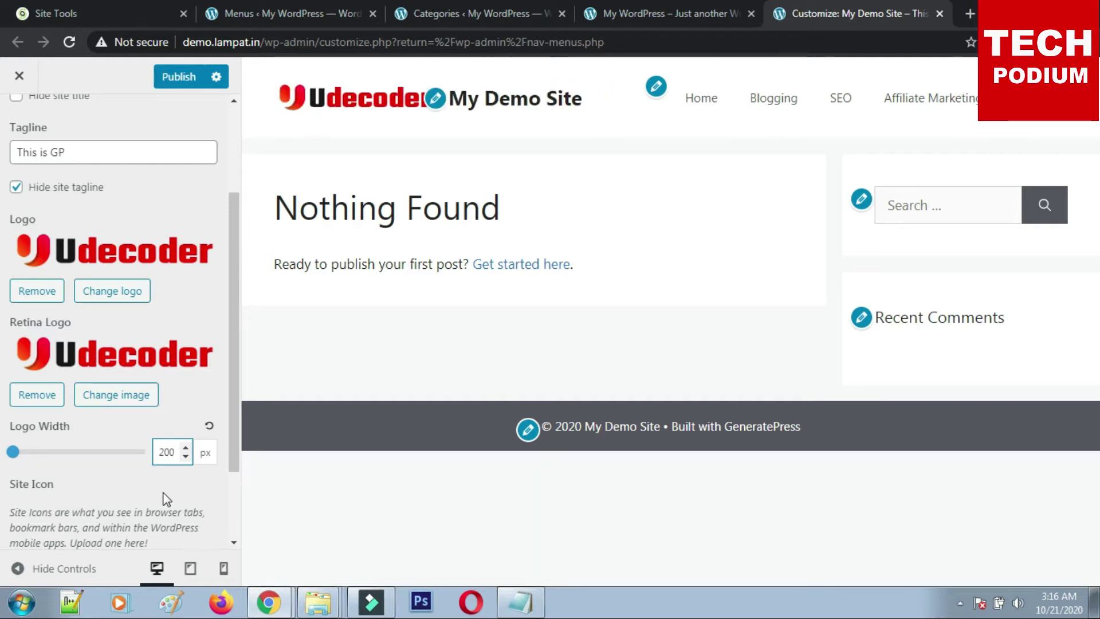
# Set the 512 by 512 pixel udecode-fav-512 image as the site icon.
pyautogui.scroll(-2, 176, 510)
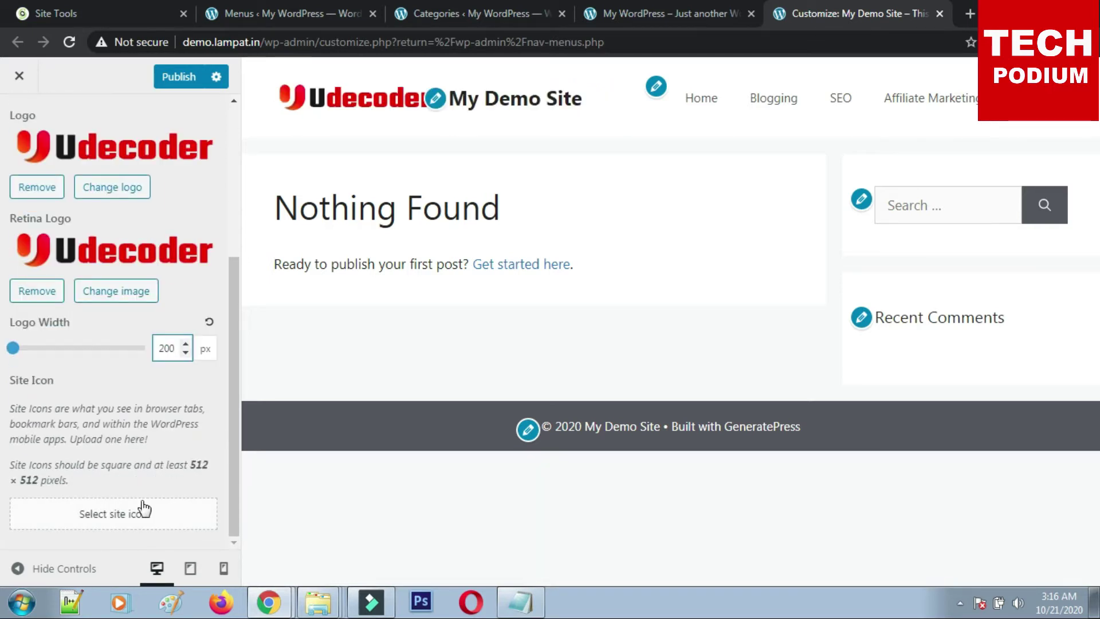
pyautogui.click(125, 516)
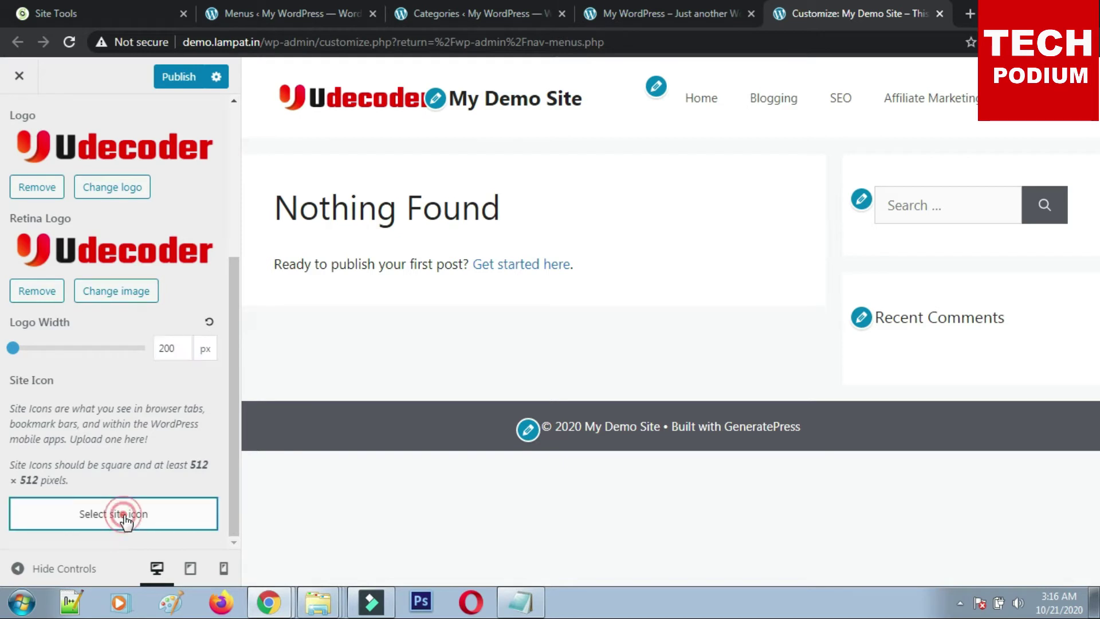
pyautogui.click(92, 271)
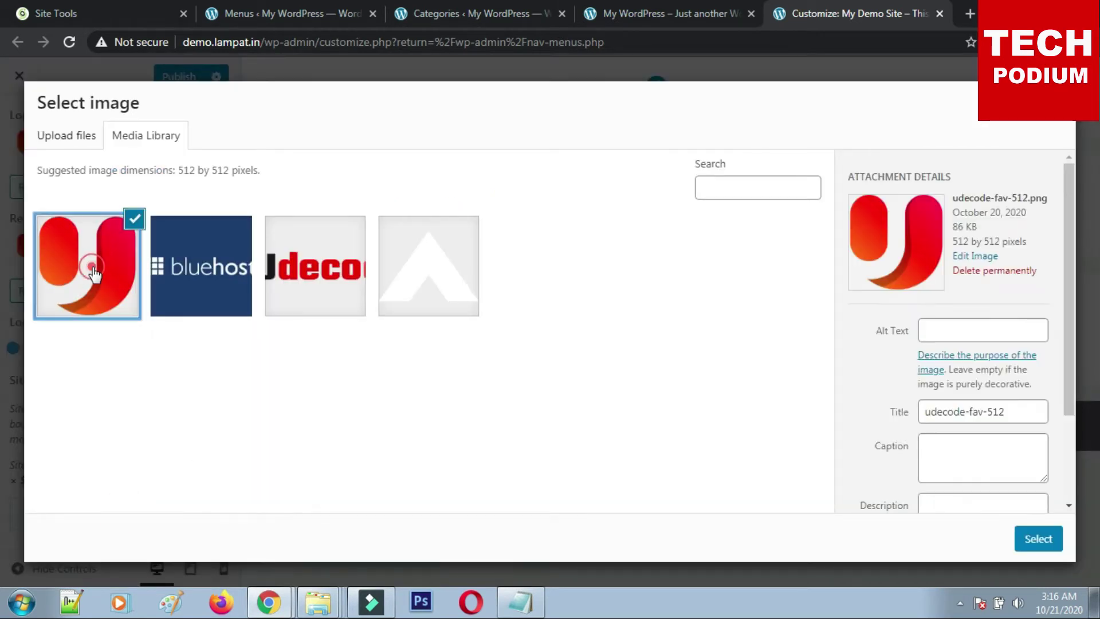
pyautogui.moveTo(1034, 238); pyautogui.dragTo(965, 245)
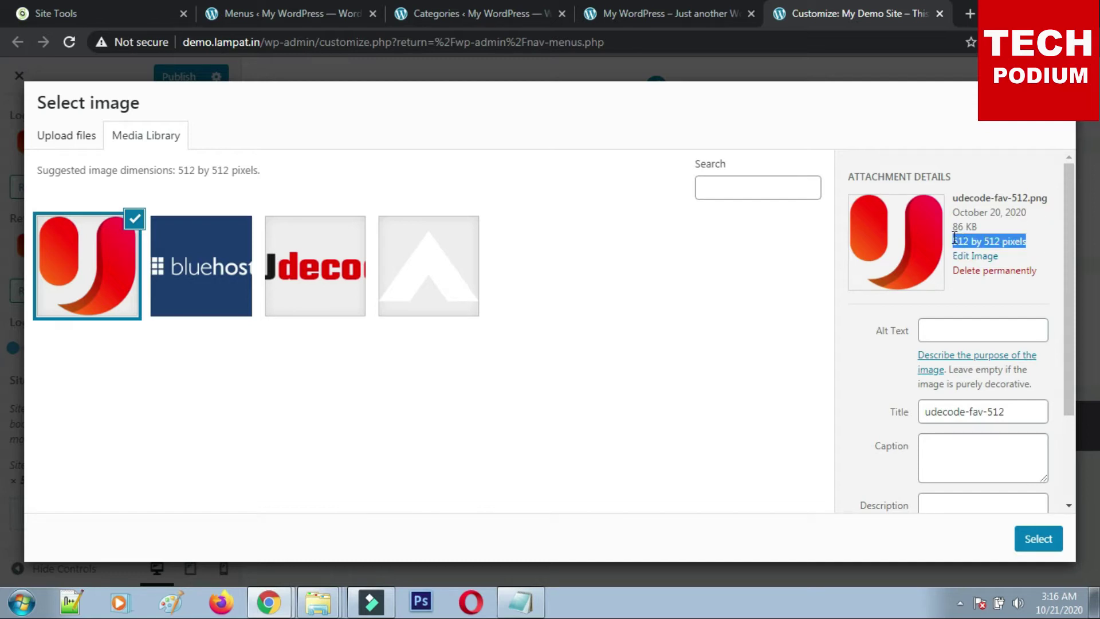
pyautogui.click(1038, 538)
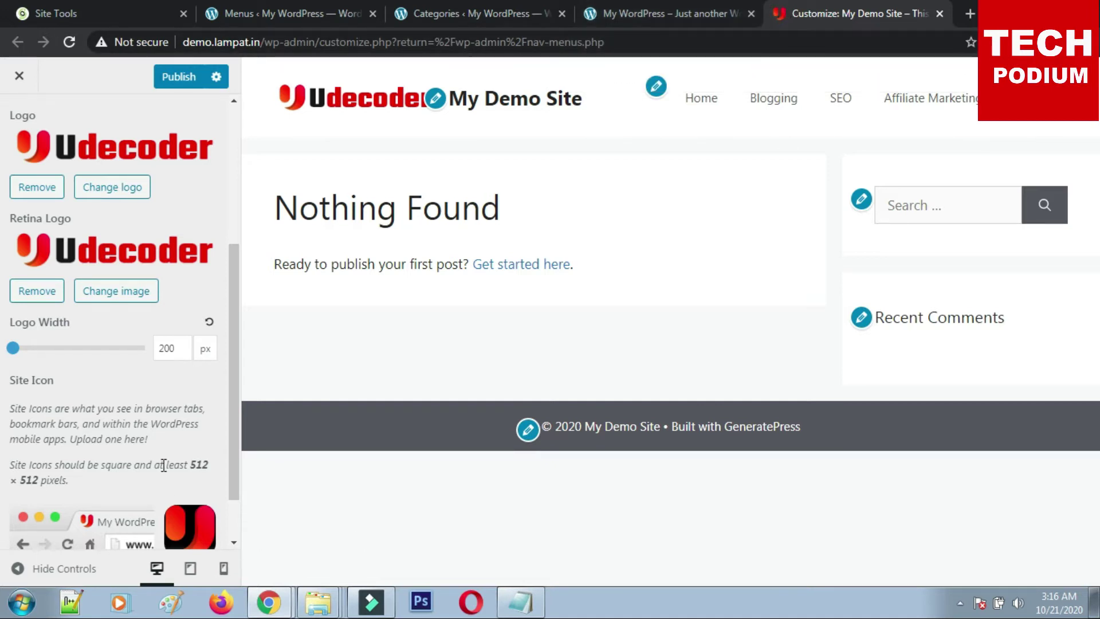
# Preview the tagline and hide it again, hide the site title too, and publish the site identity changes.
pyautogui.scroll(5, 155, 441)
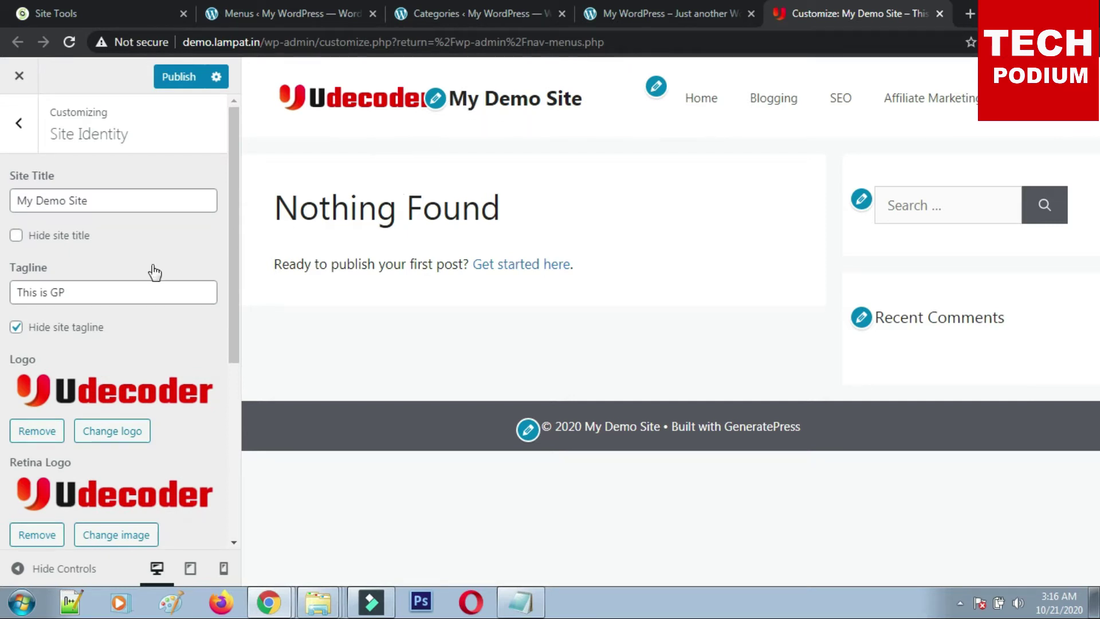
pyautogui.click(19, 327)
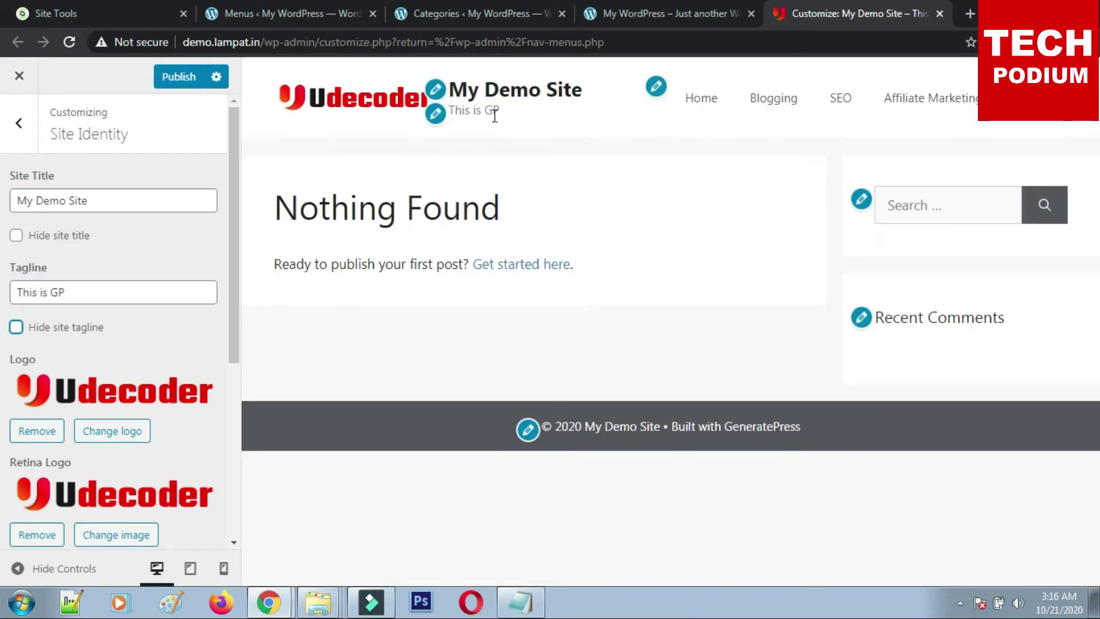
pyautogui.click(17, 327)
pyautogui.click(16, 236)
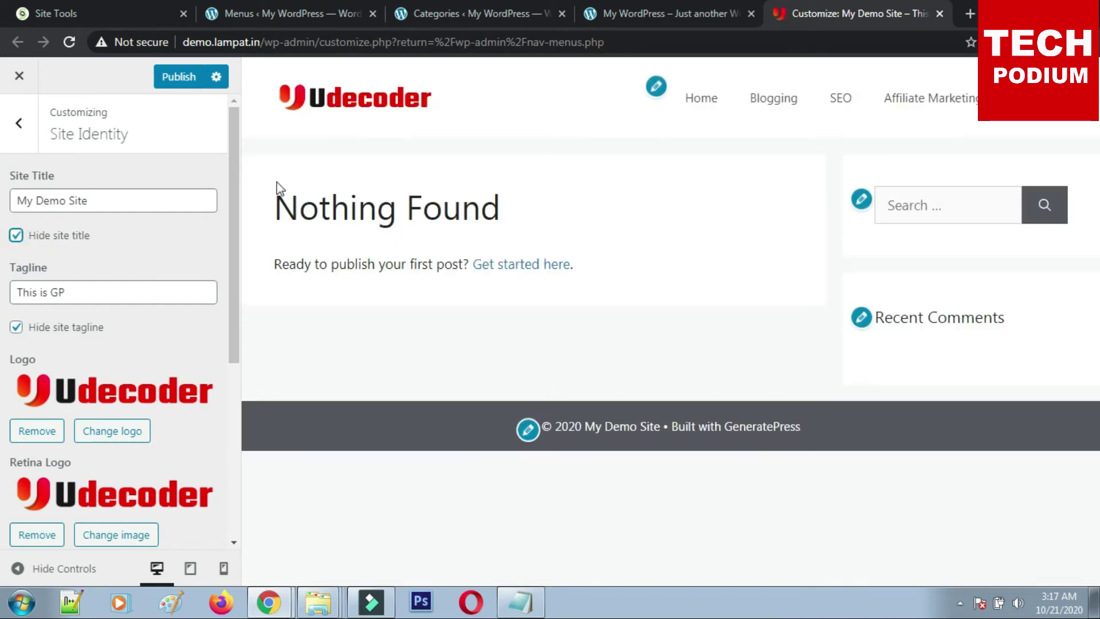
pyautogui.click(190, 76)
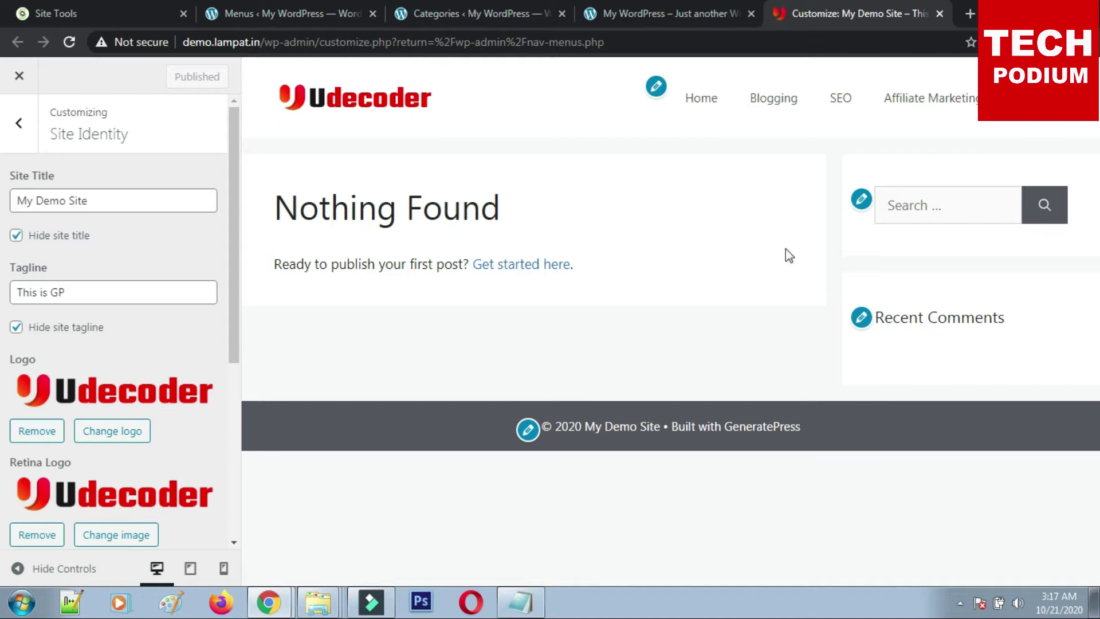
# Open the menu locations from the header navigation and assign Menu to the Primary Menu location.
pyautogui.click(19, 124)
pyautogui.click(657, 87)
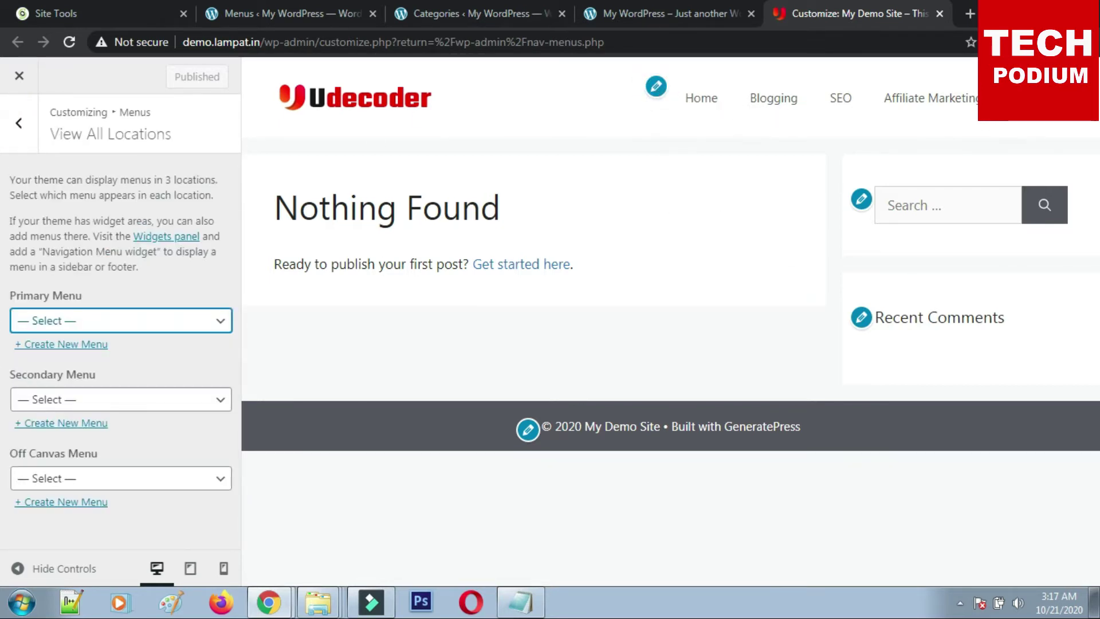
pyautogui.click(92, 324)
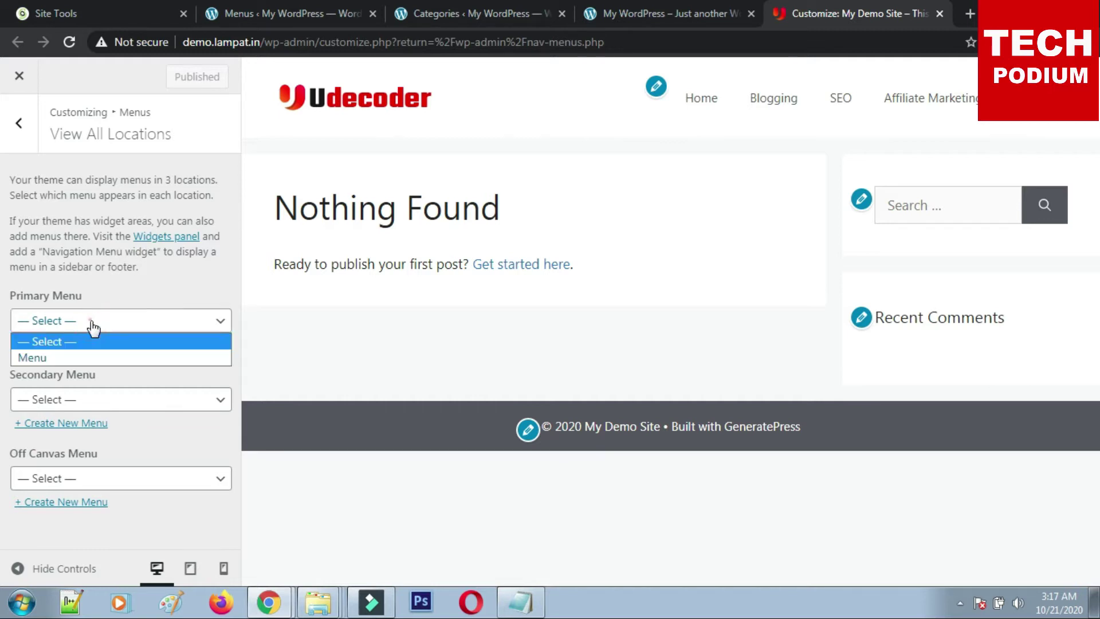
pyautogui.click(72, 358)
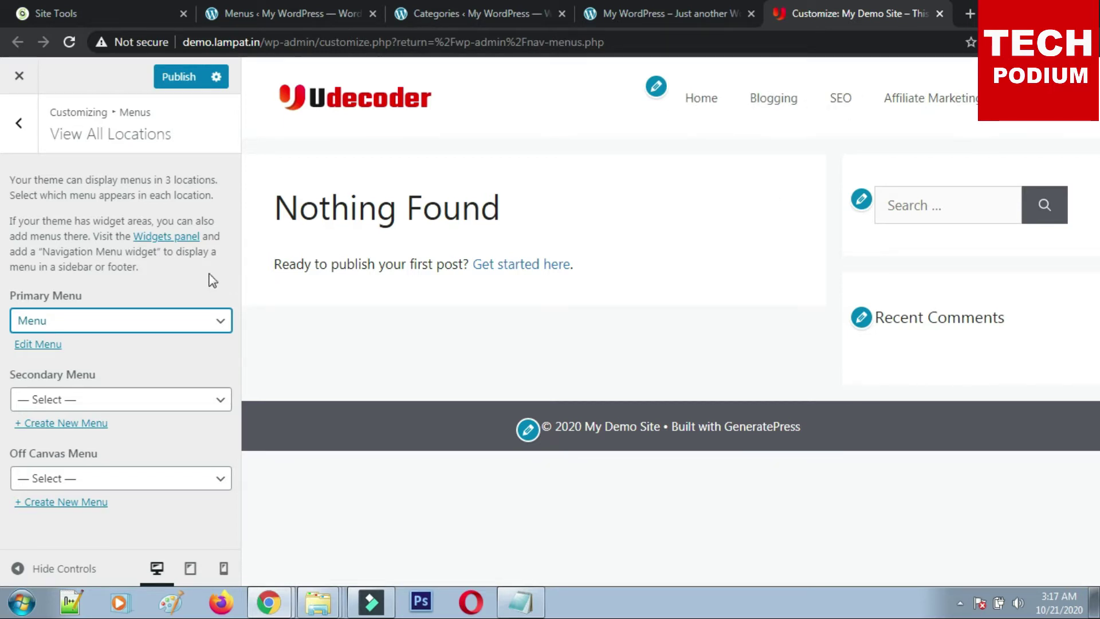
# Try Menu in the Secondary Menu location, reset that location to no selection and publish the menu locations.
pyautogui.click(155, 399)
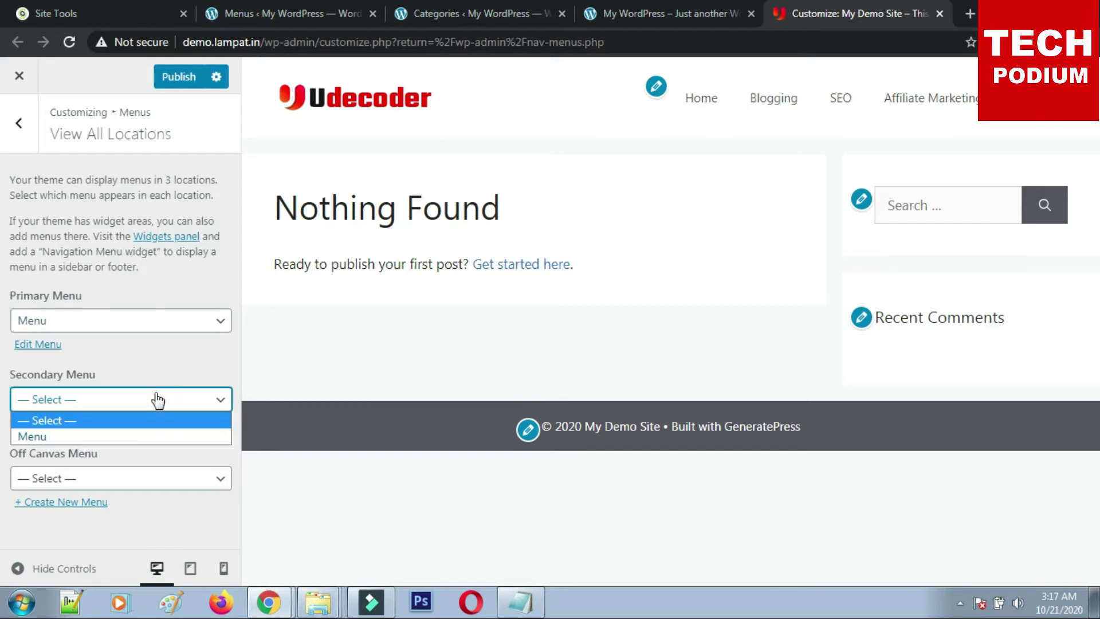
pyautogui.click(156, 399)
pyautogui.click(153, 394)
pyautogui.click(143, 431)
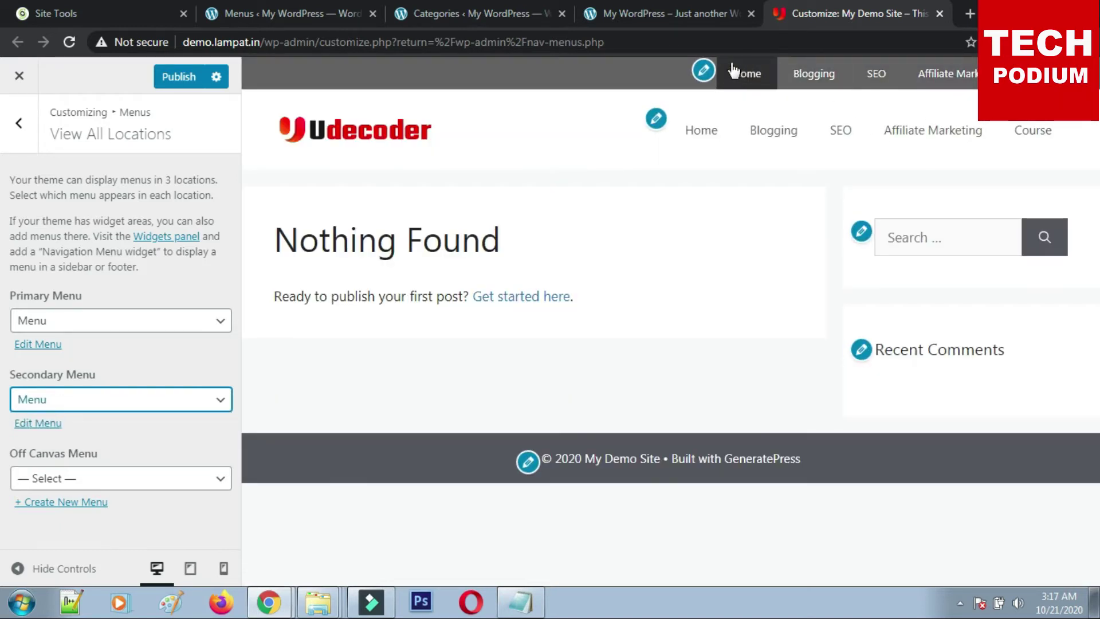
pyautogui.click(72, 396)
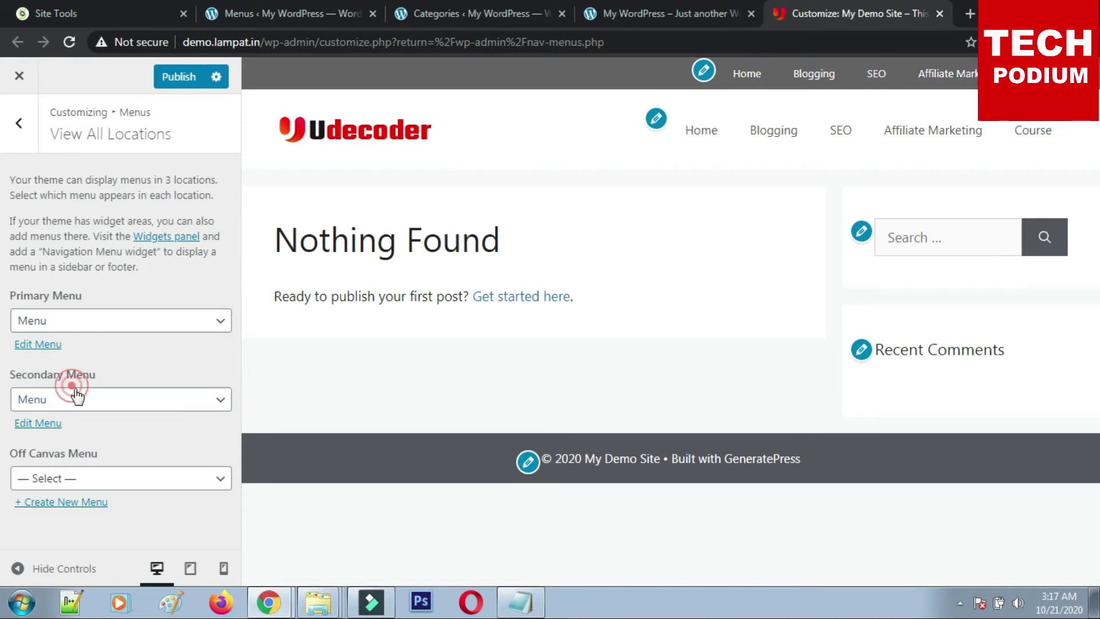
pyautogui.click(71, 418)
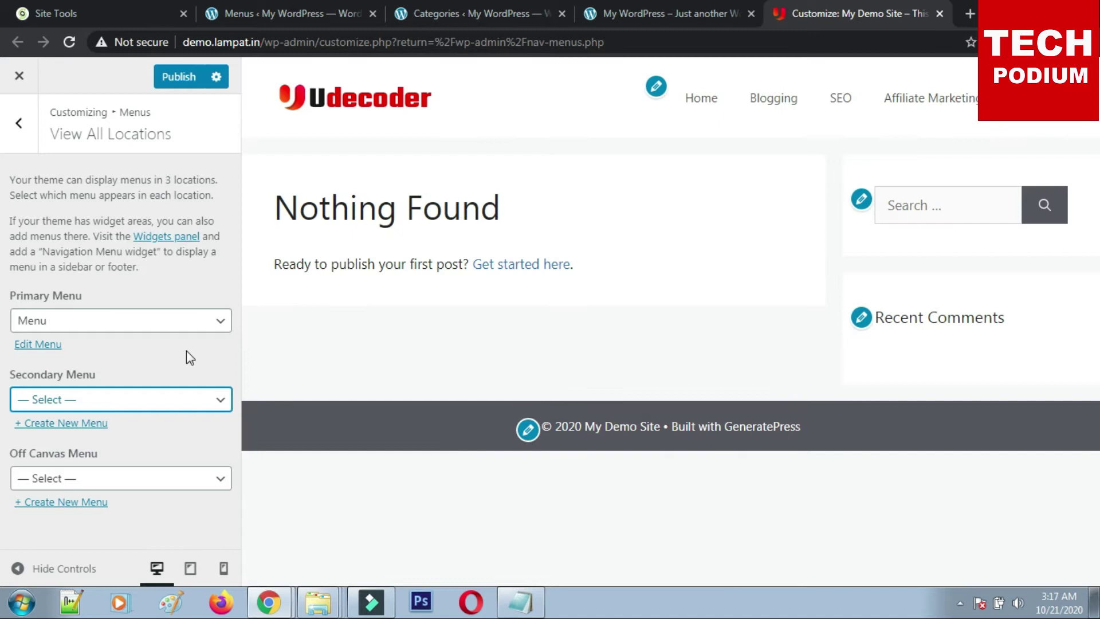
pyautogui.click(179, 77)
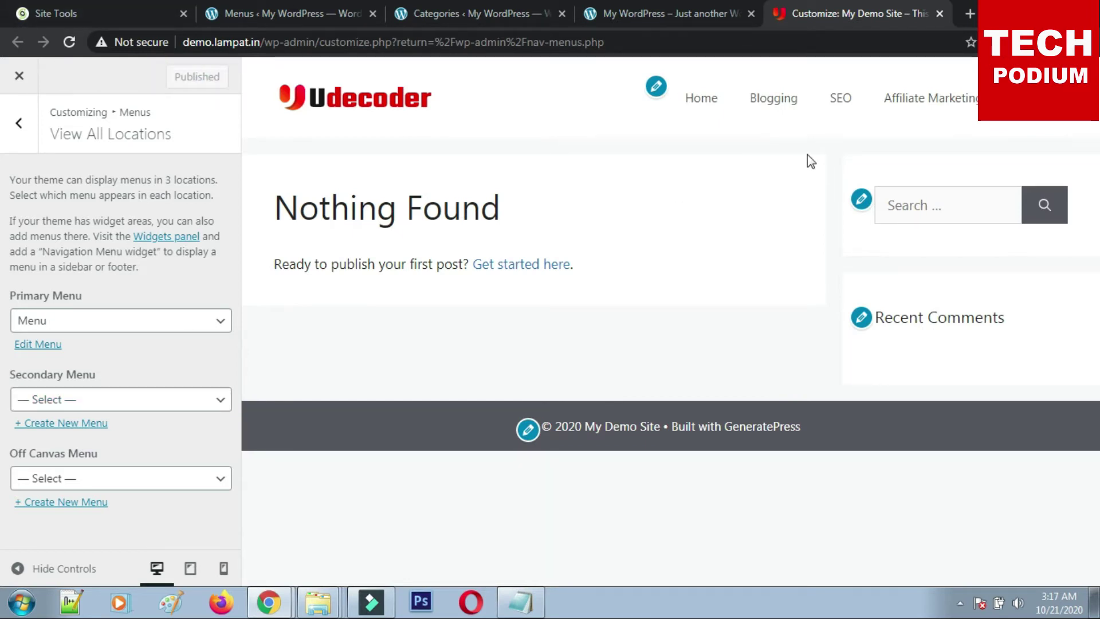
# Try Menu in the Off Canvas Menu location, reset that location to no selection and publish.
pyautogui.click(127, 480)
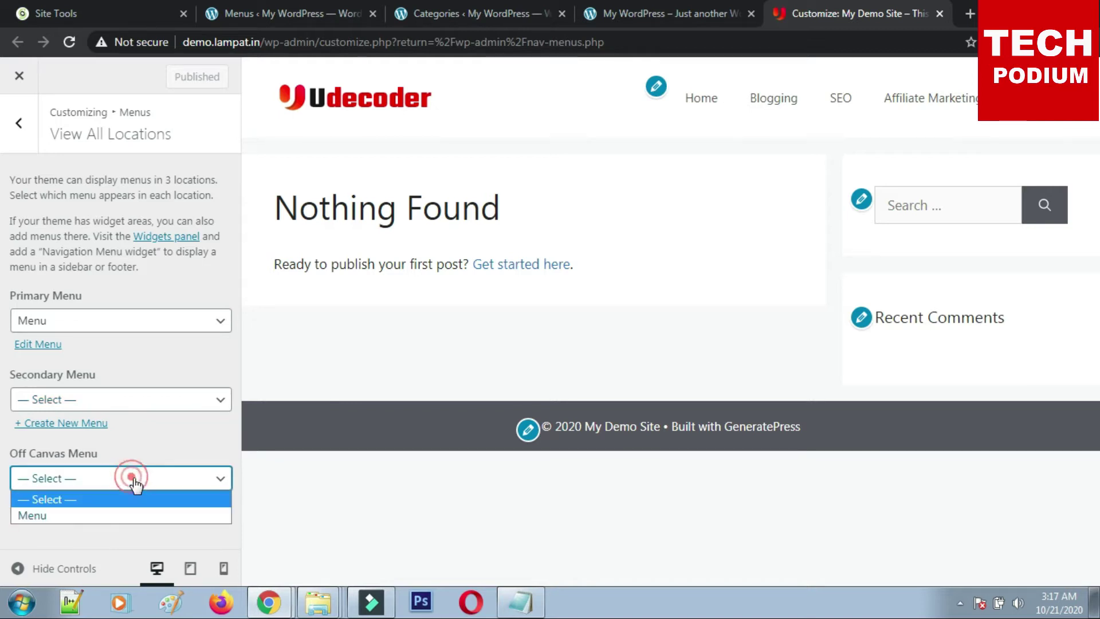
pyautogui.click(89, 516)
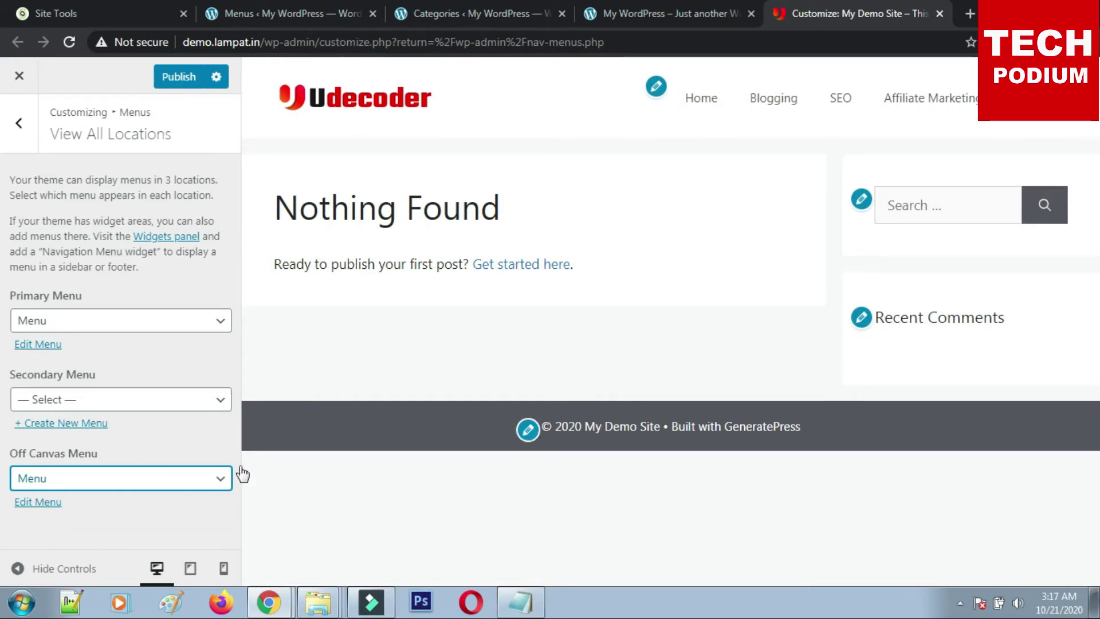
pyautogui.click(101, 480)
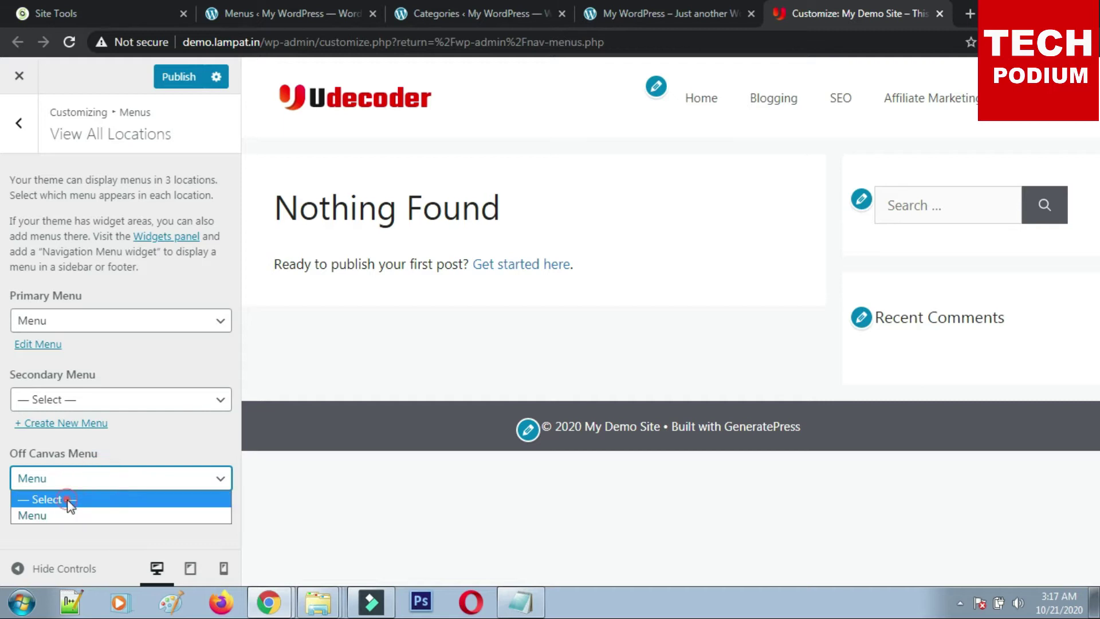
pyautogui.click(68, 500)
pyautogui.click(175, 75)
# Leave the menu settings, open the Container section of the Layout settings and look through its options.
pyautogui.click(18, 123)
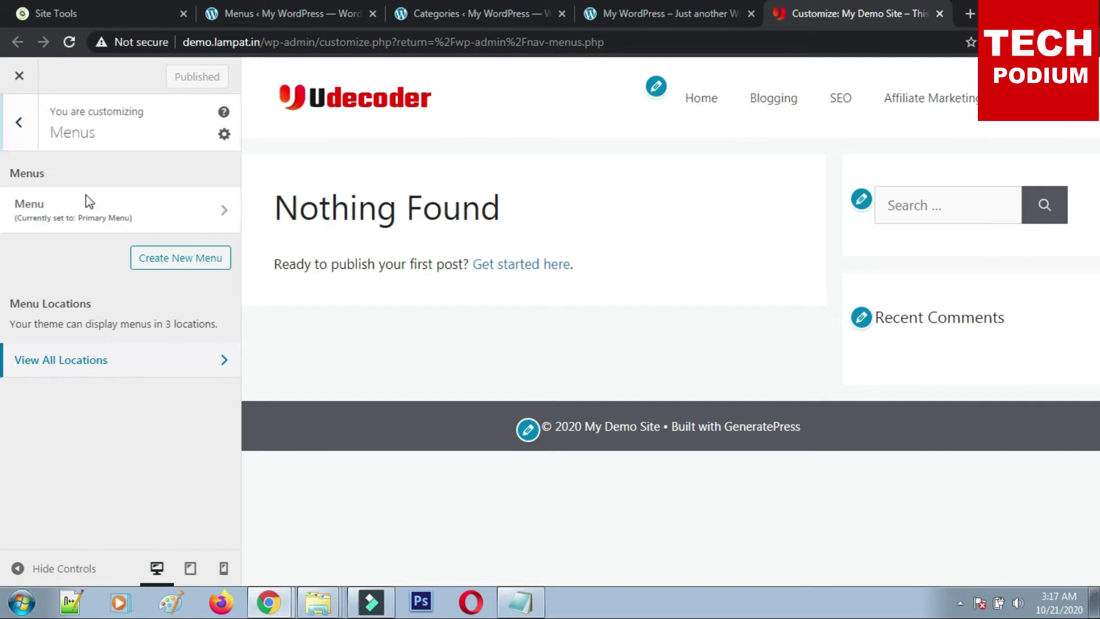
pyautogui.click(19, 122)
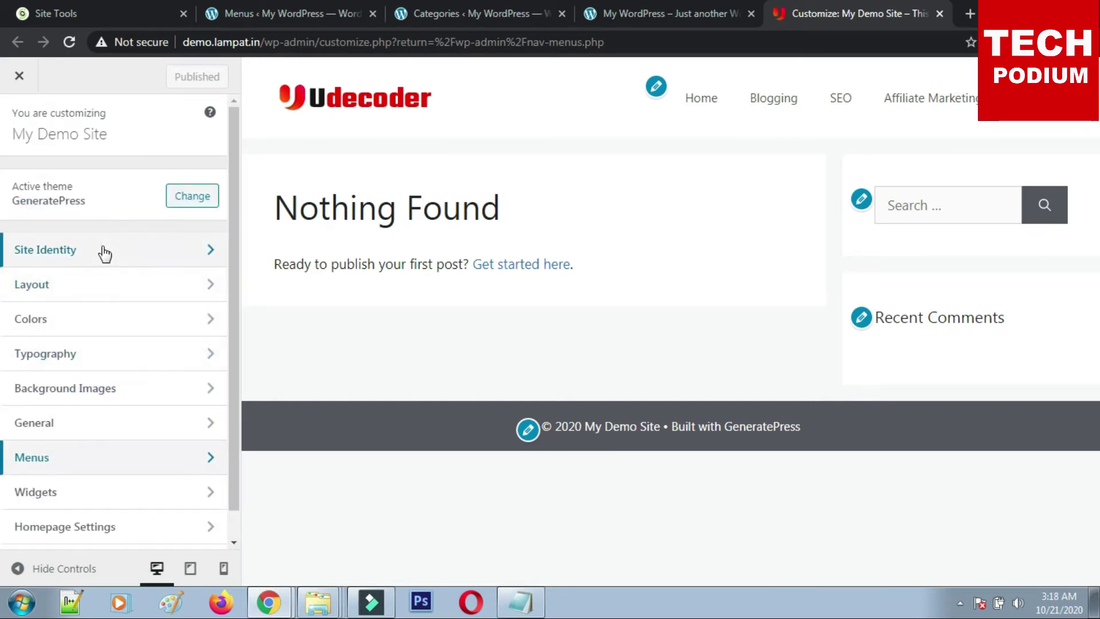
pyautogui.click(102, 250)
pyautogui.click(19, 122)
pyautogui.click(66, 285)
pyautogui.click(83, 184)
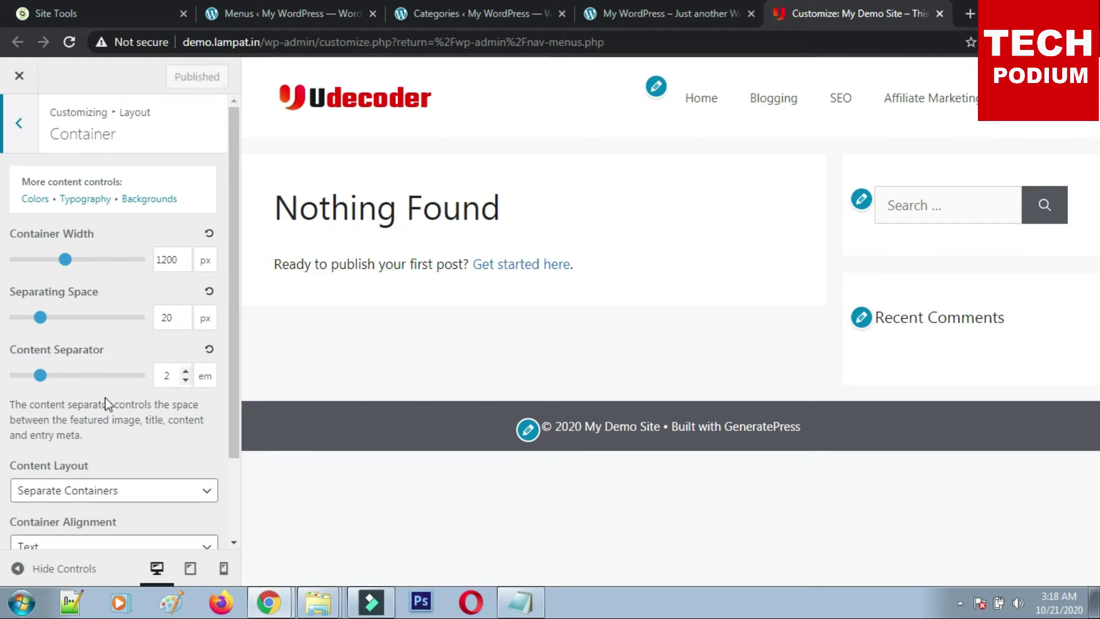
pyautogui.scroll(-2, 109, 423)
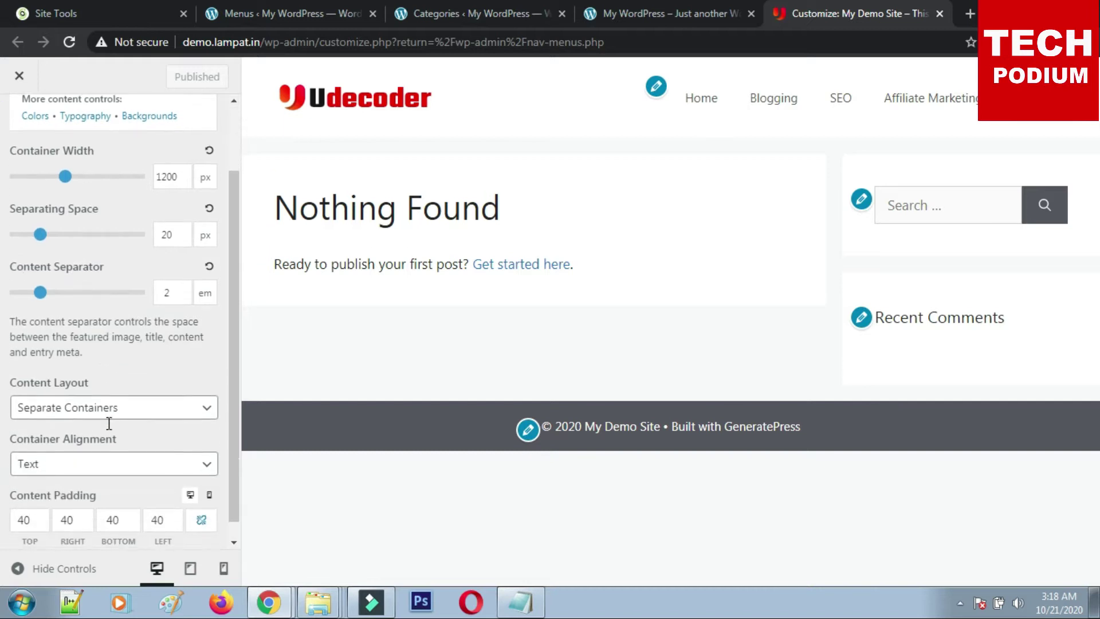
# Try One Container as the content layout, restore Separate Containers and publish the container settings.
pyautogui.click(166, 389)
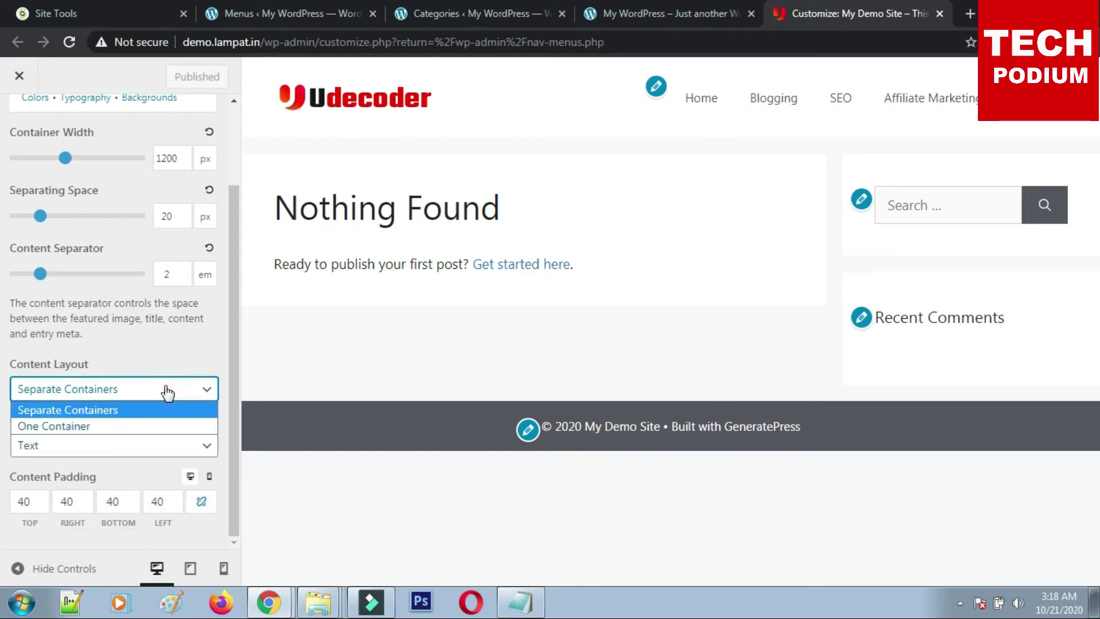
pyautogui.click(119, 426)
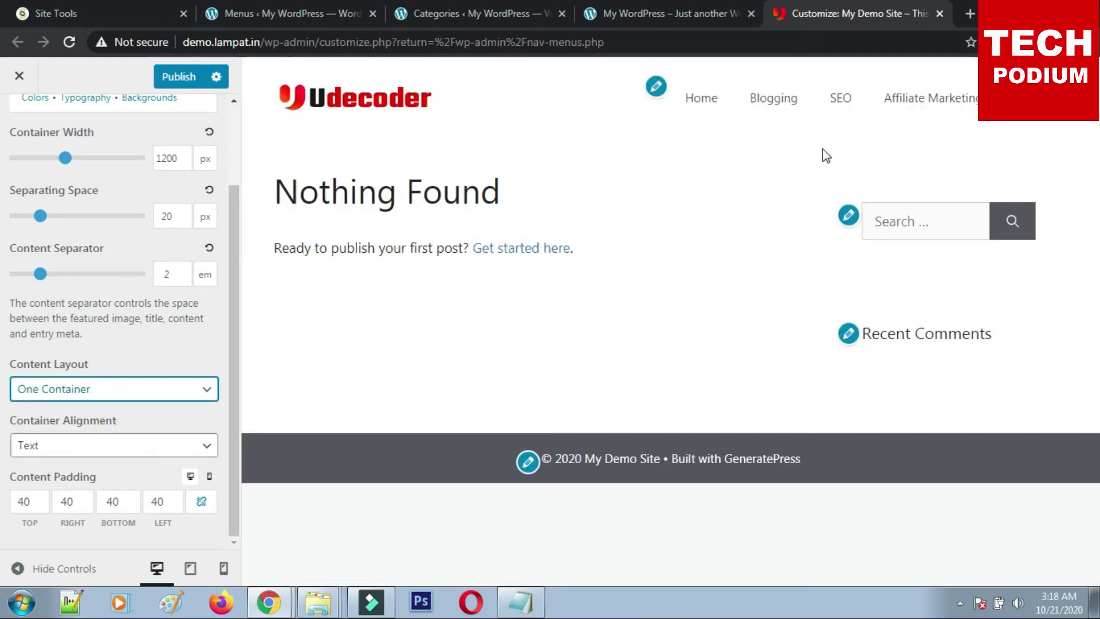
pyautogui.click(163, 396)
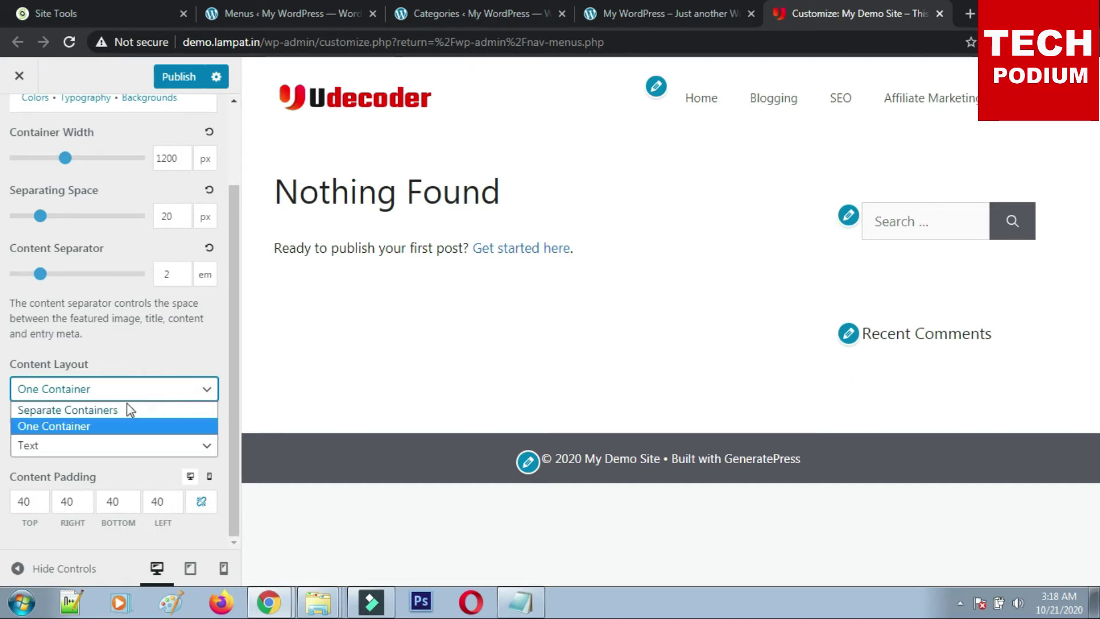
pyautogui.click(126, 403)
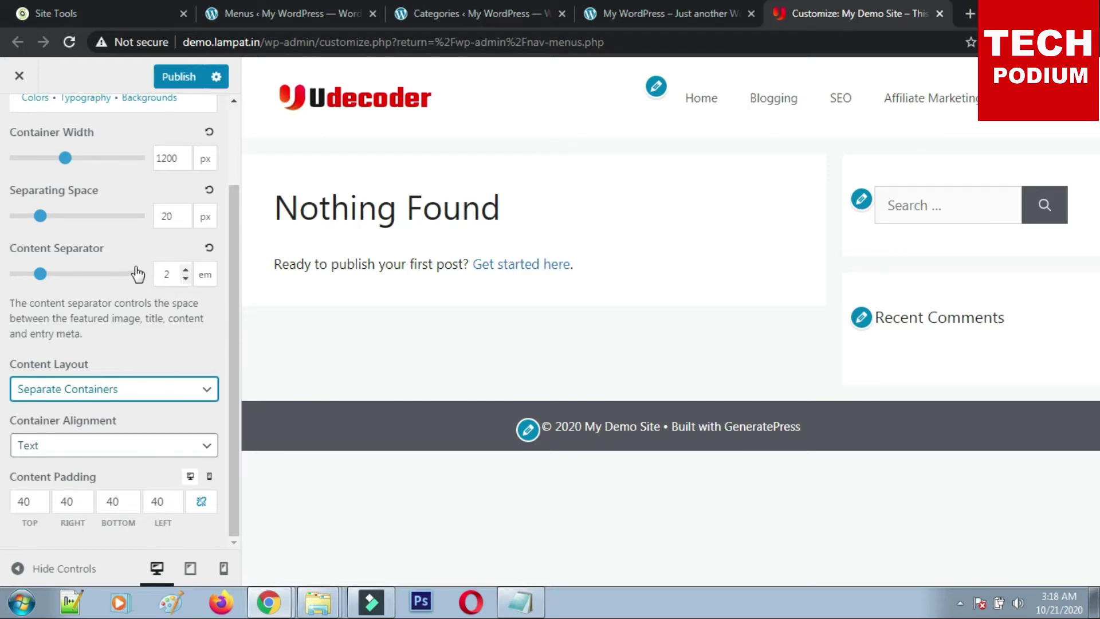
pyautogui.scroll(2, 135, 275)
pyautogui.click(173, 85)
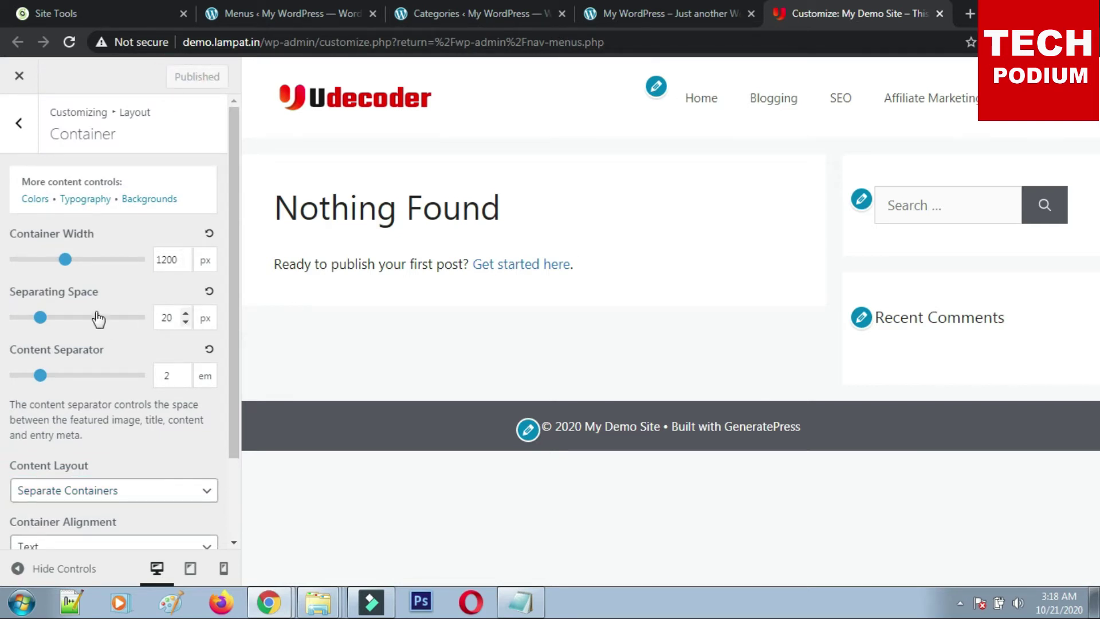
# Set the right content padding of the container to 42 and publish the change.
pyautogui.scroll(-2, 103, 321)
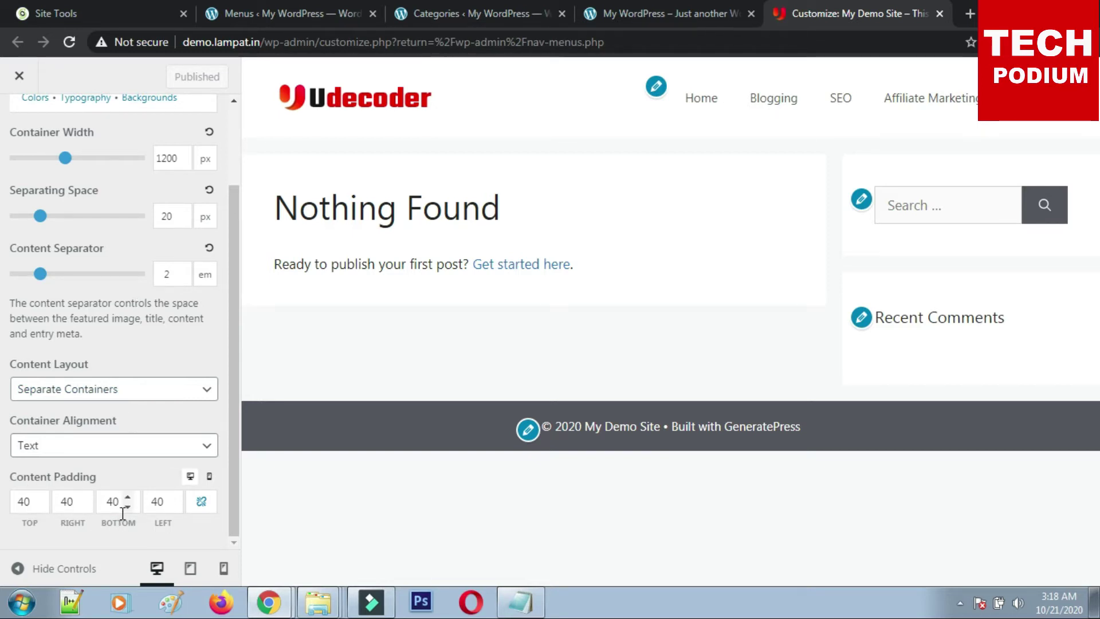
pyautogui.click(170, 505)
pyautogui.click(171, 496)
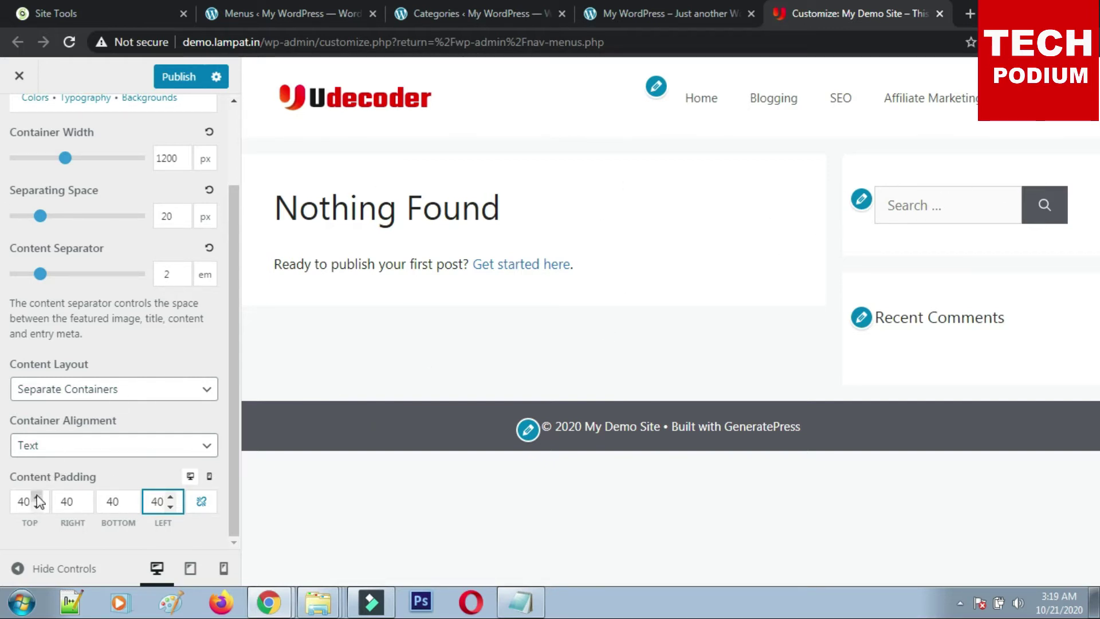
pyautogui.click(82, 508)
pyautogui.click(86, 497)
pyautogui.click(86, 496)
pyautogui.click(86, 497)
pyautogui.click(86, 497)
pyautogui.click(82, 507)
pyautogui.click(82, 507)
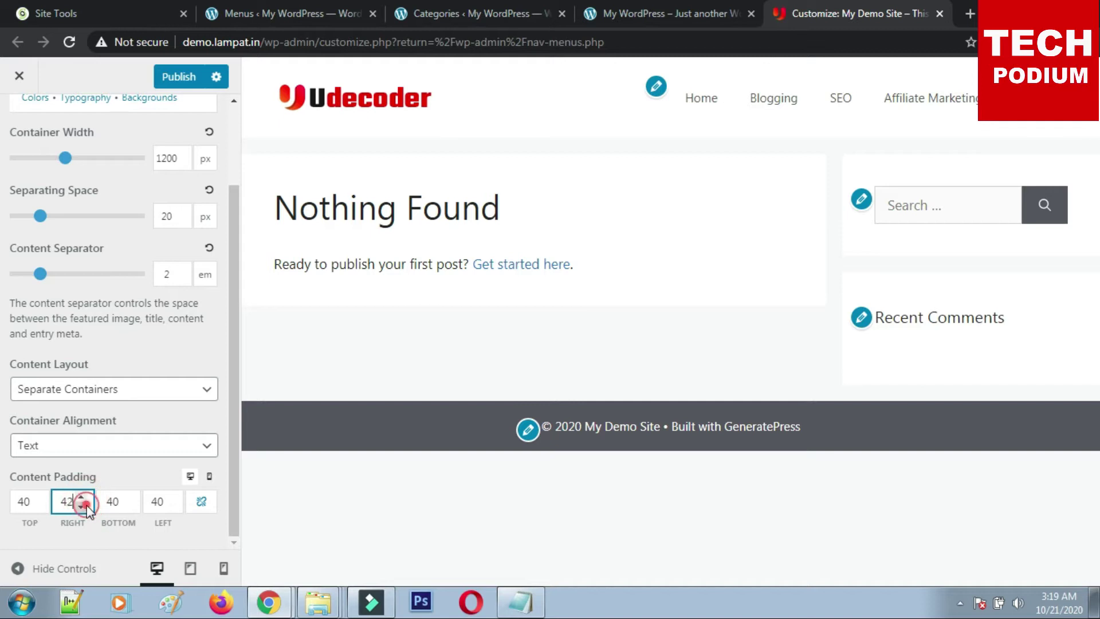
pyautogui.click(174, 75)
# Leave the Container section and open the Header section of the Layout settings.
pyautogui.scroll(2, 150, 206)
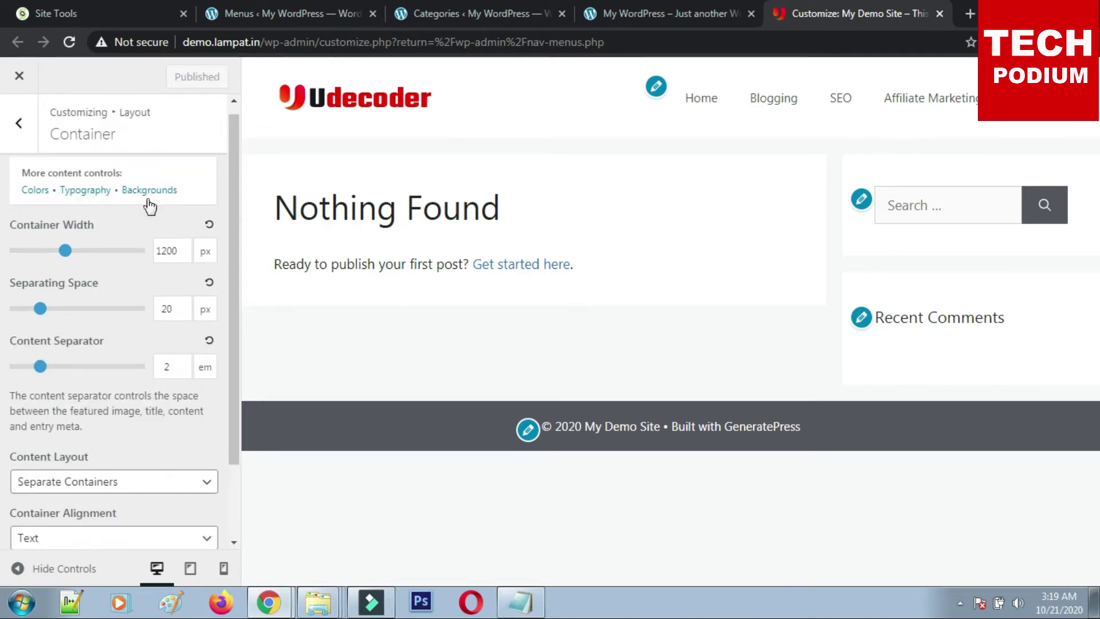
pyautogui.click(19, 122)
pyautogui.click(89, 227)
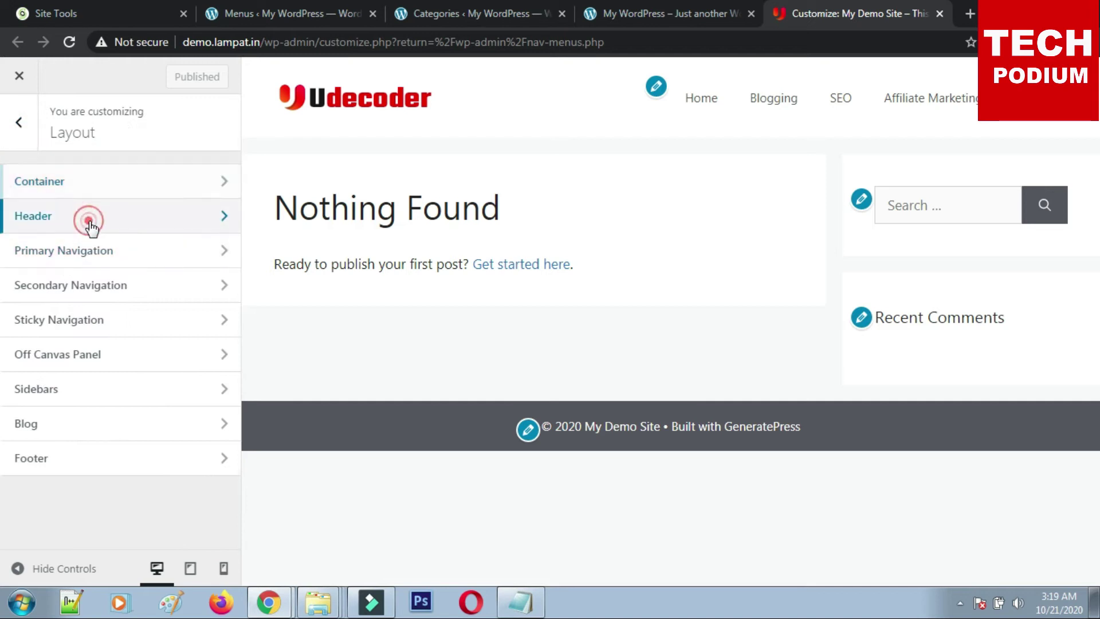
# Try the Classic, Navigation Before and Navigation After header presets in the preview.
pyautogui.click(120, 256)
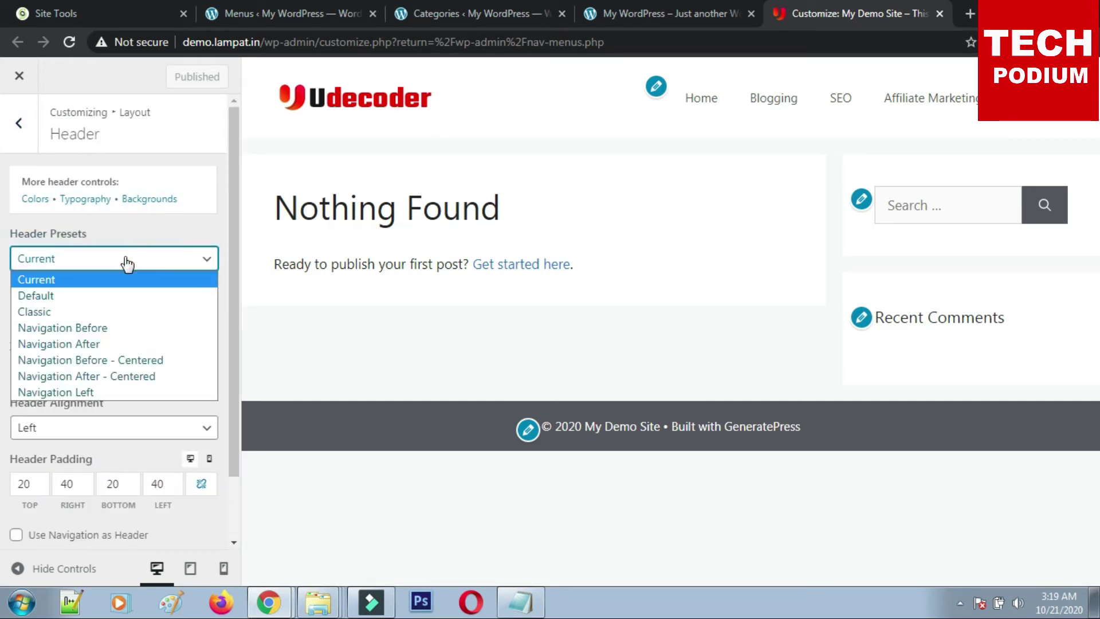
pyautogui.click(92, 311)
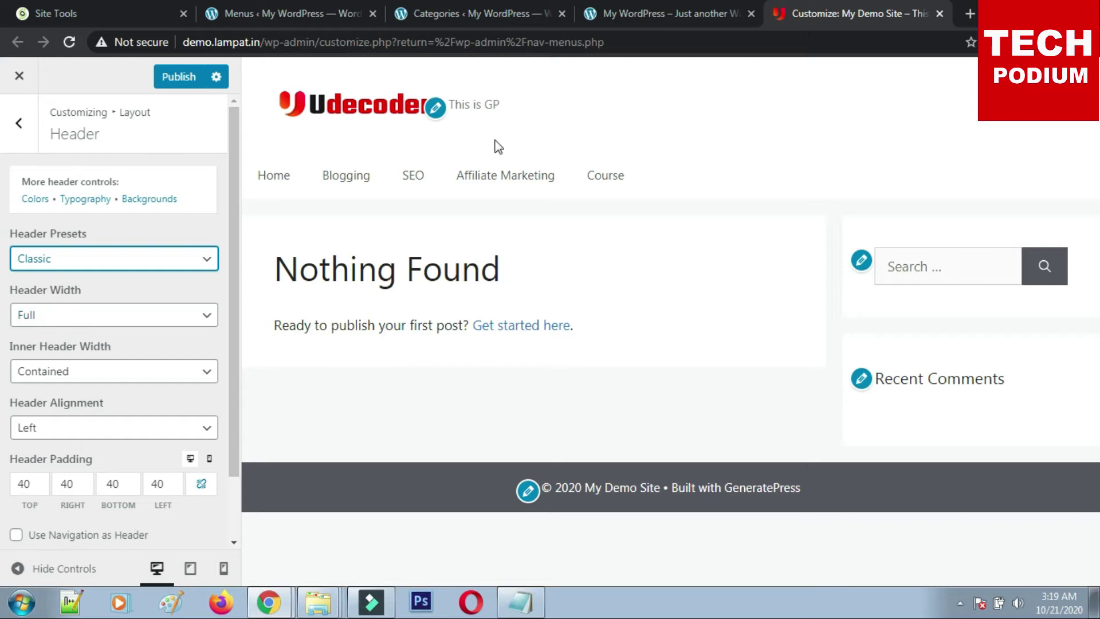
pyautogui.click(70, 268)
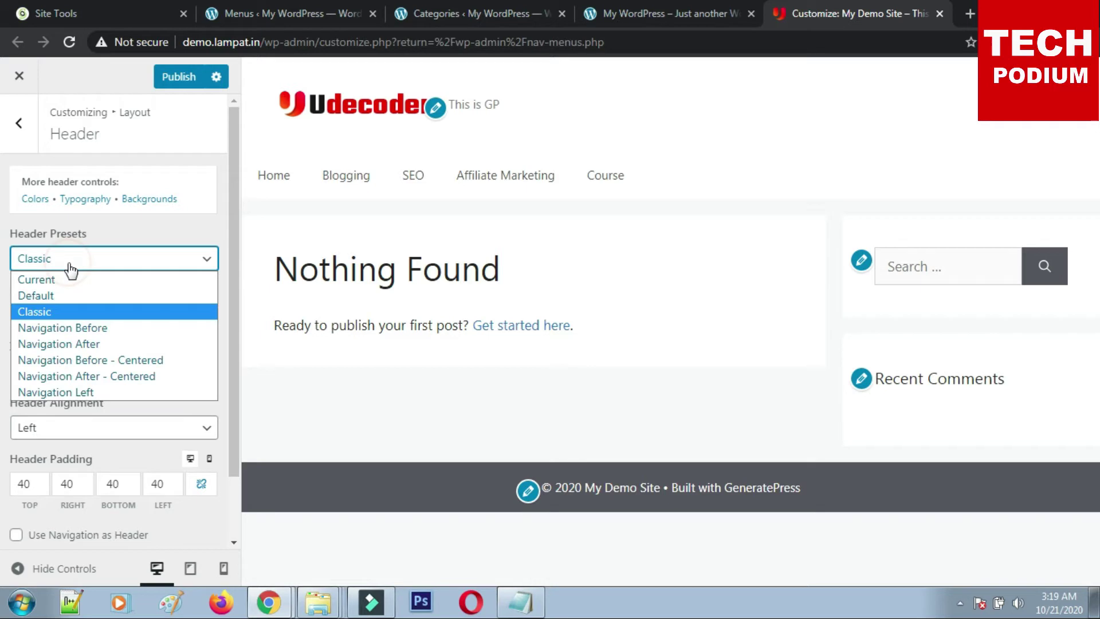
pyautogui.click(78, 329)
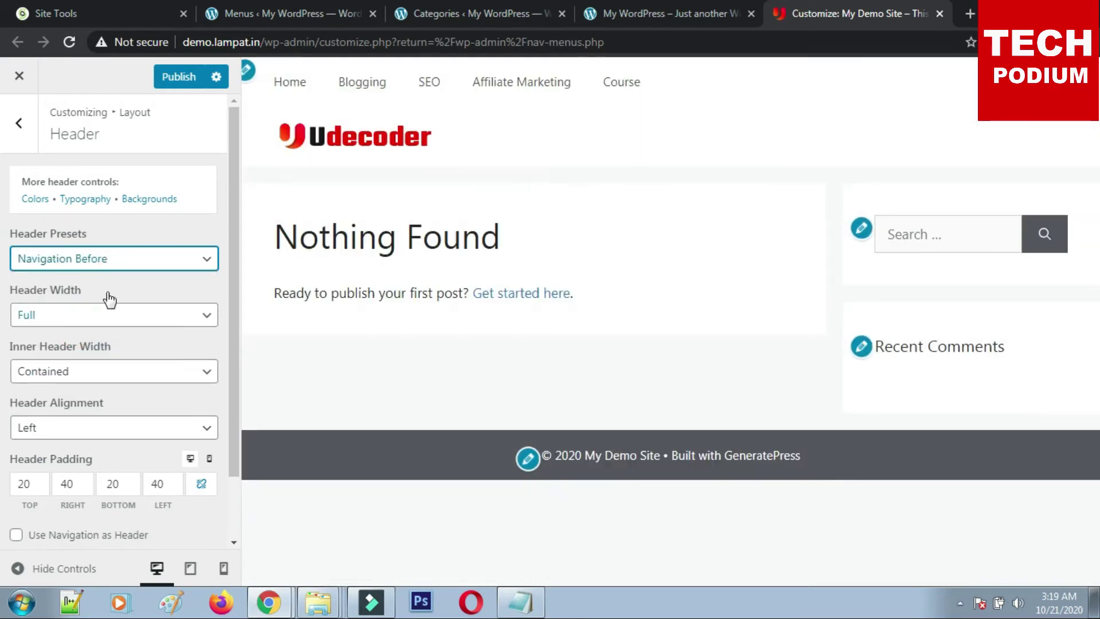
pyautogui.click(111, 261)
pyautogui.click(91, 344)
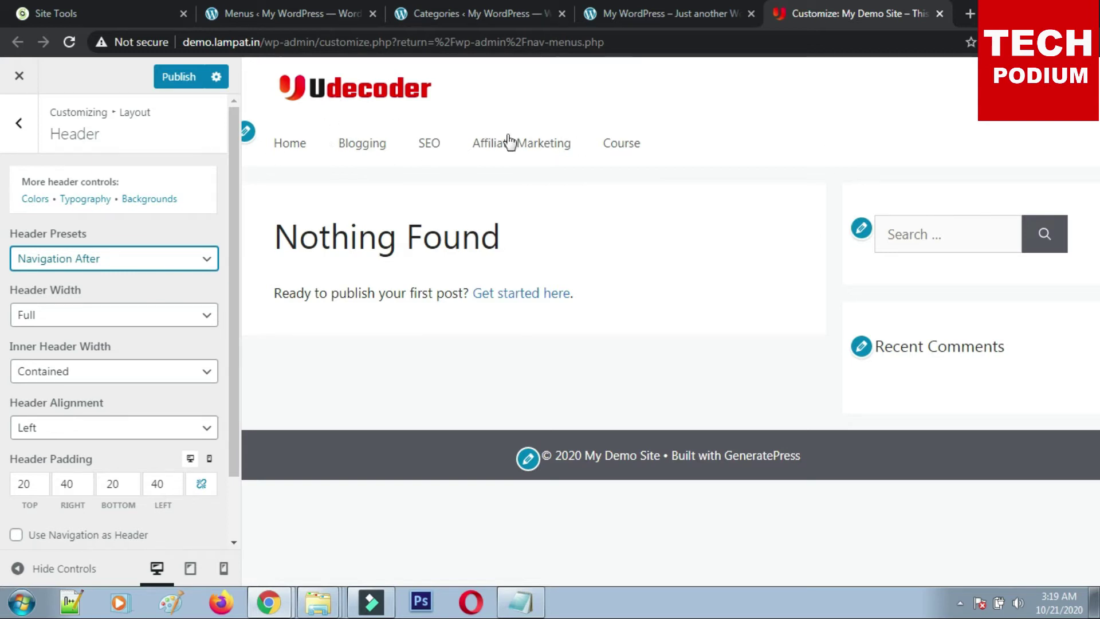
# Try Full as the inner header width and restore it to Contained.
pyautogui.click(112, 374)
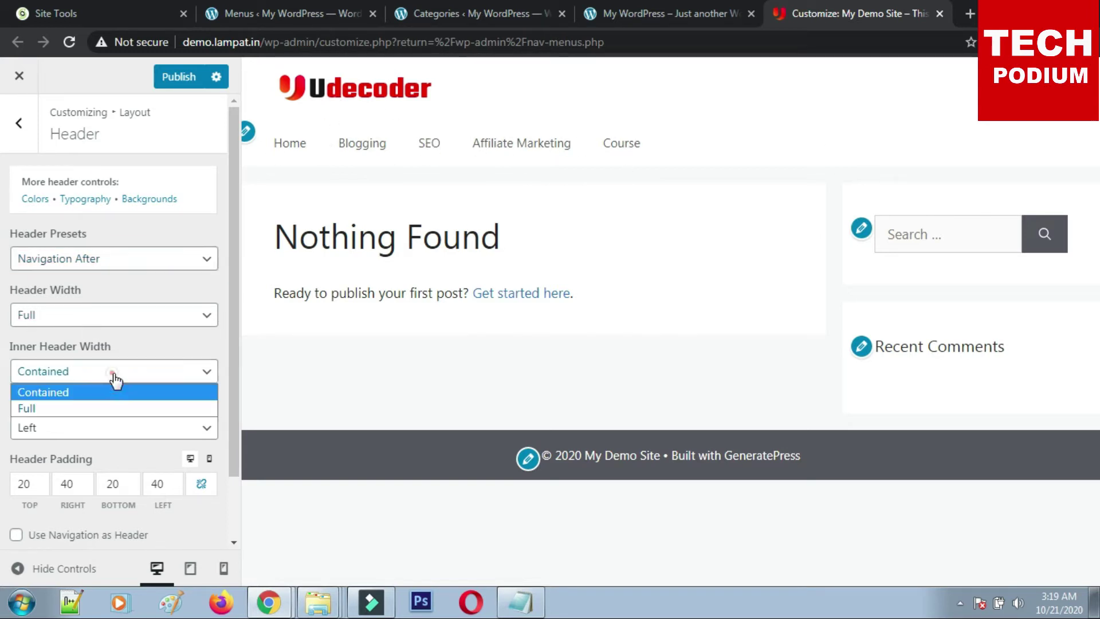
pyautogui.click(89, 408)
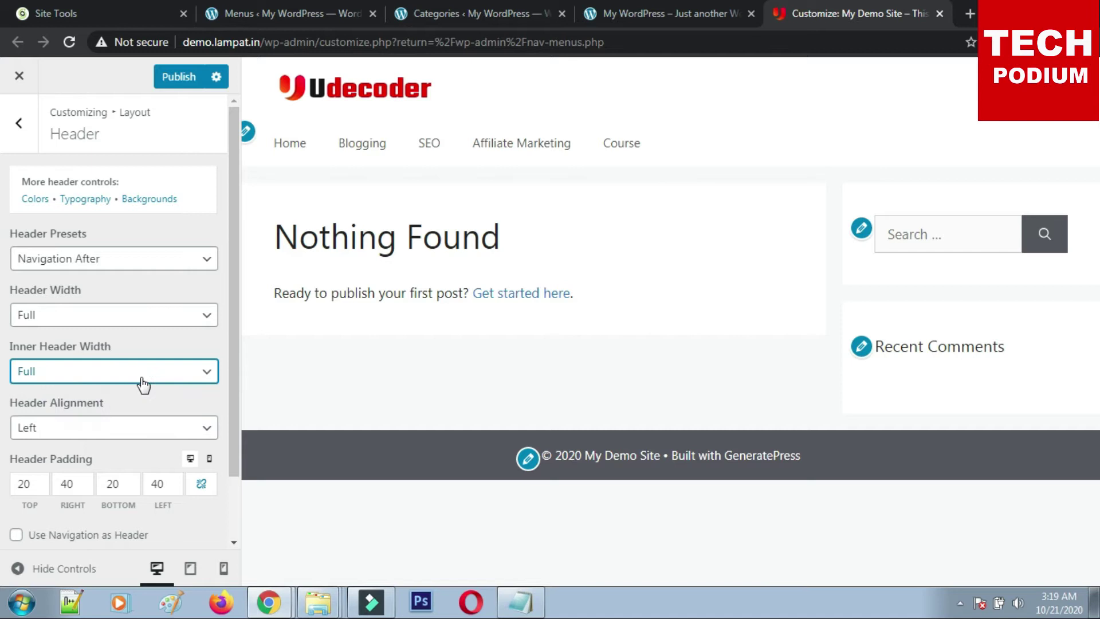
pyautogui.click(137, 376)
pyautogui.click(99, 385)
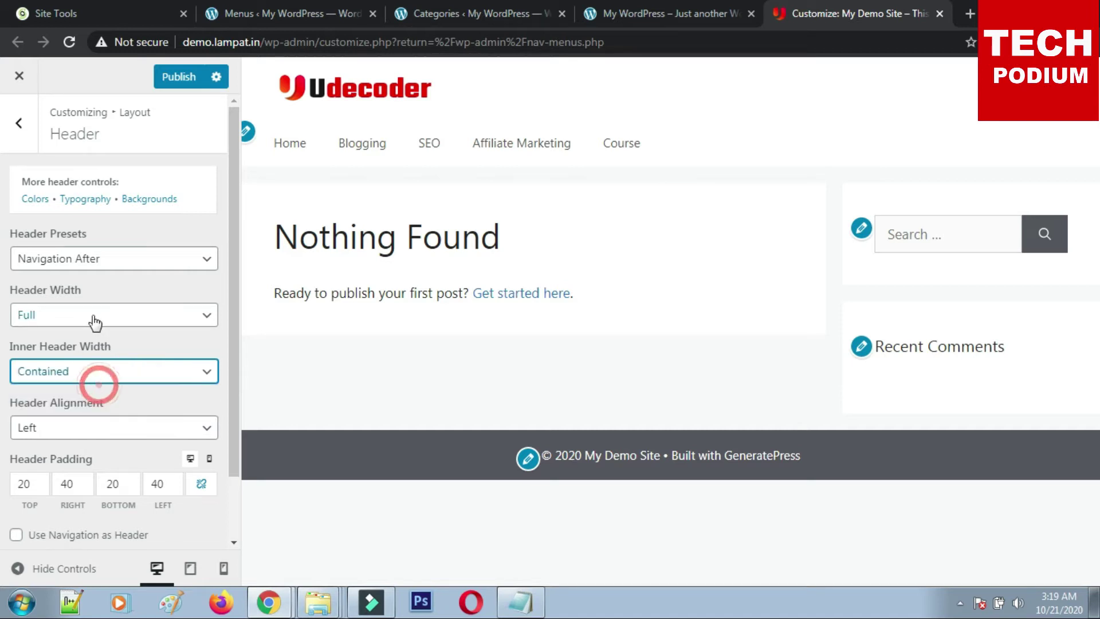
# Try the Navigation Before - Centered and Navigation After - Centered header presets in the preview.
pyautogui.click(106, 262)
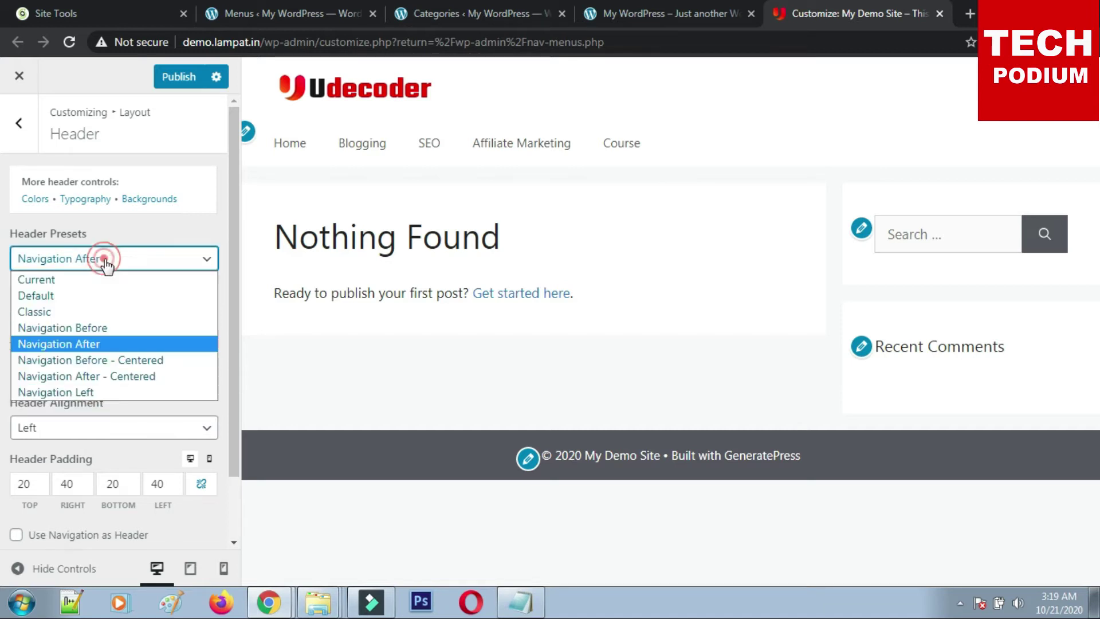
pyautogui.click(97, 360)
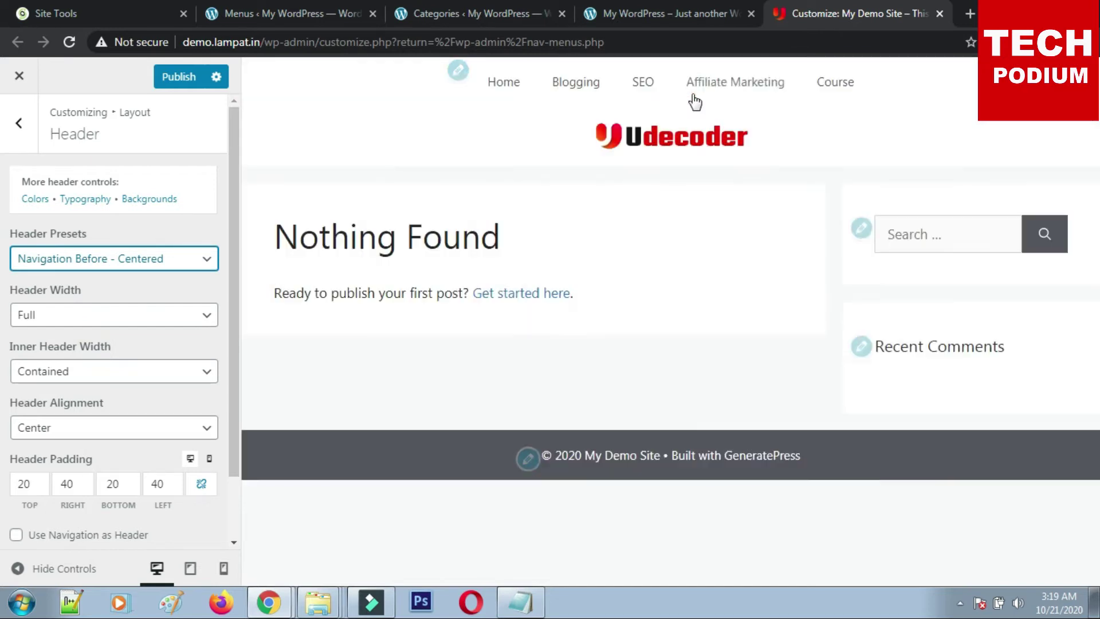
pyautogui.click(143, 265)
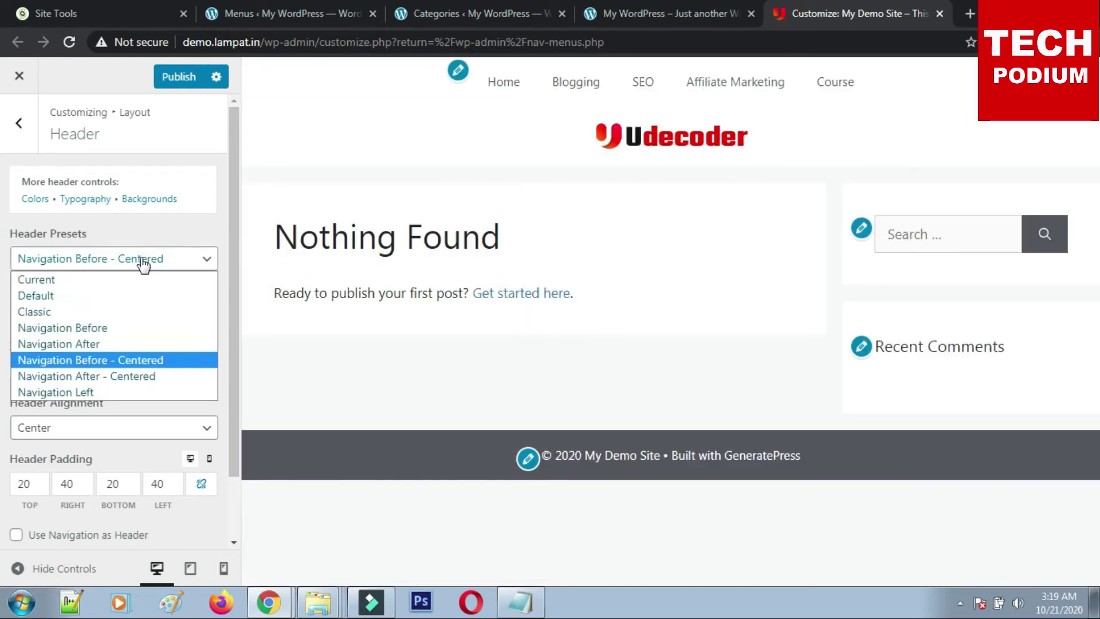
pyautogui.click(110, 376)
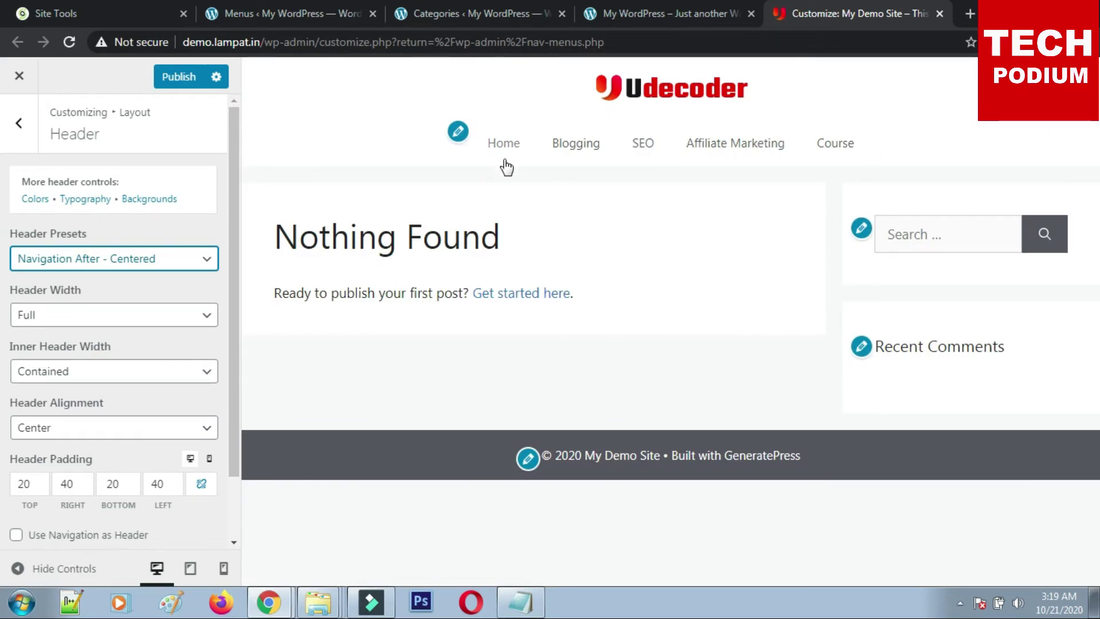
# Restore the Current header preset and publish the header layout.
pyautogui.click(102, 262)
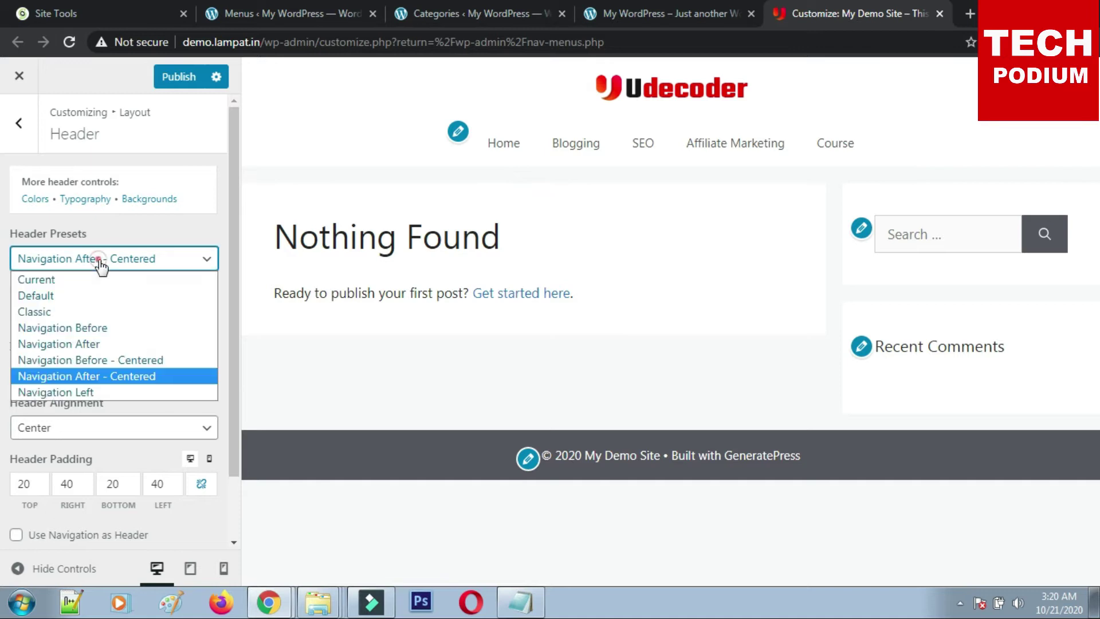
pyautogui.click(68, 285)
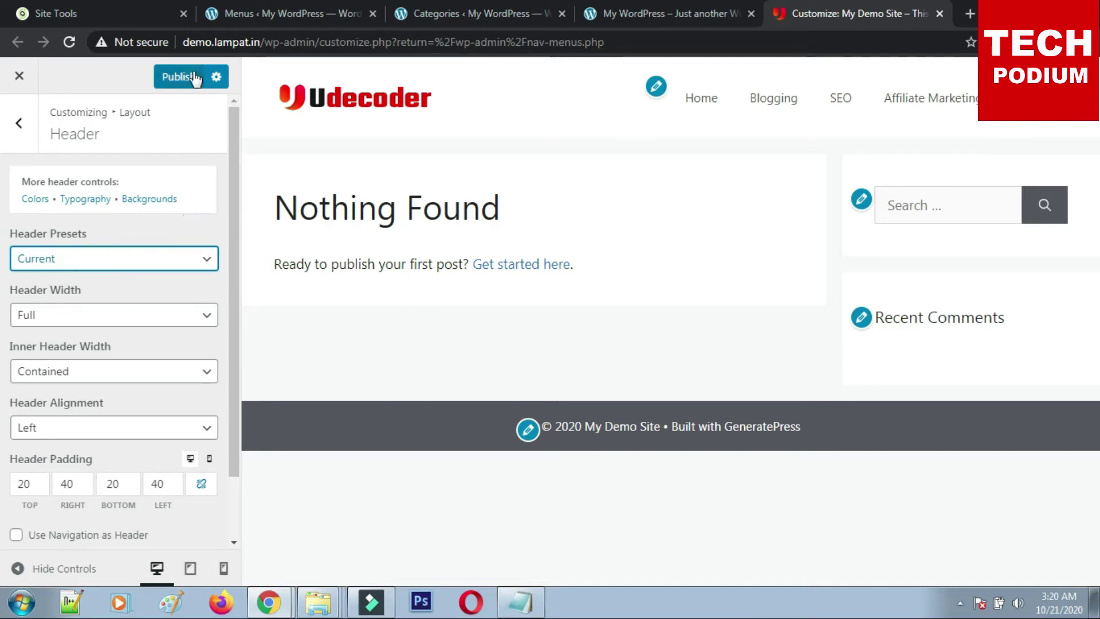
pyautogui.click(177, 82)
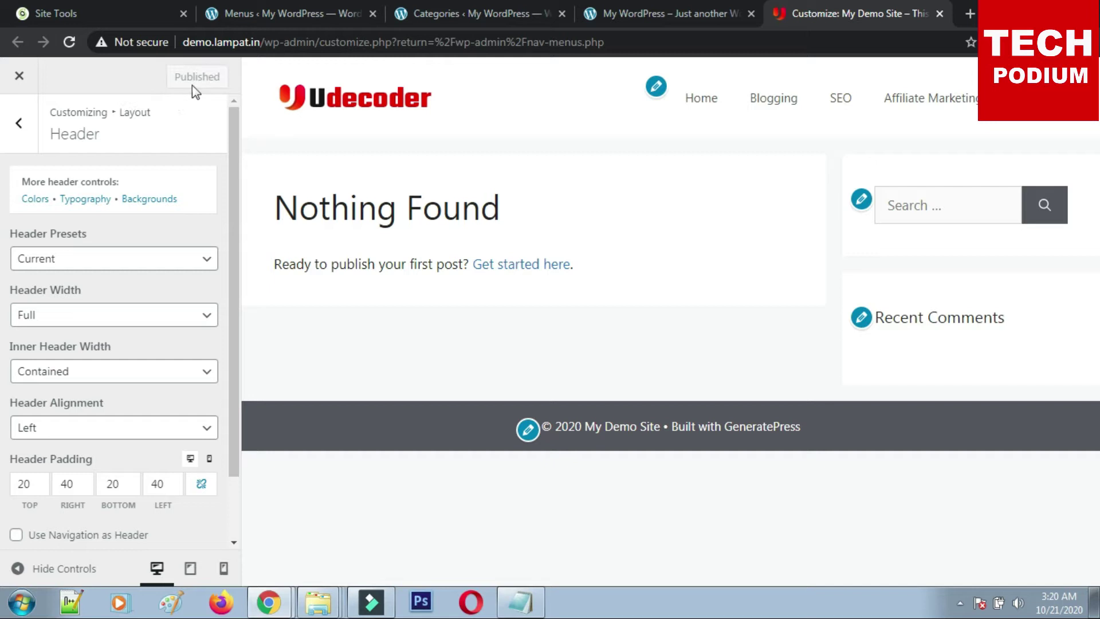
pyautogui.click(108, 267)
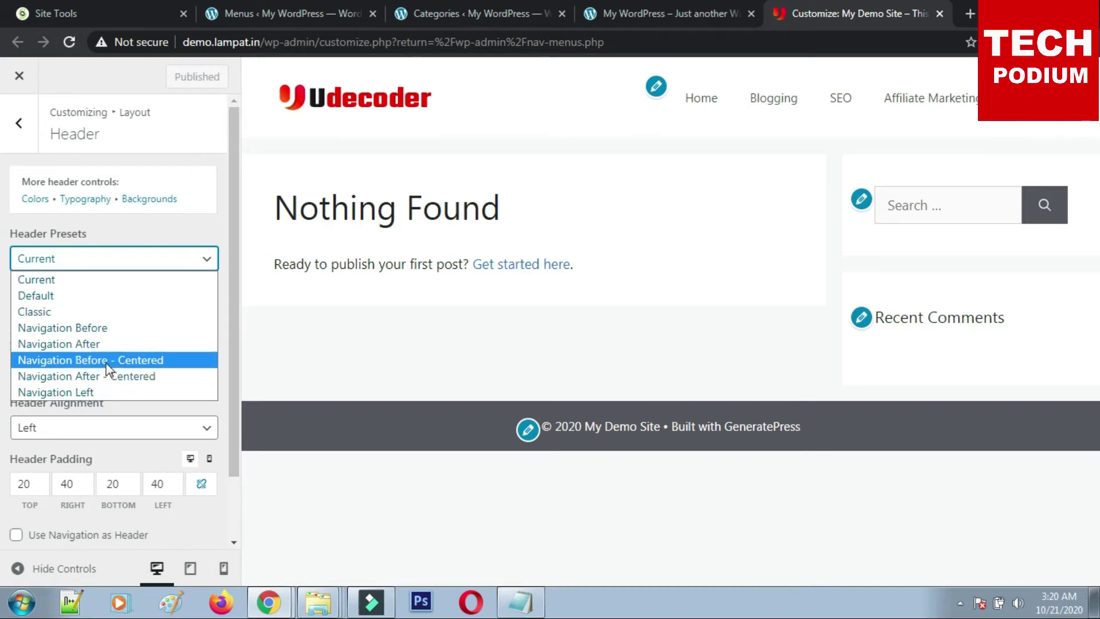
pyautogui.click(158, 142)
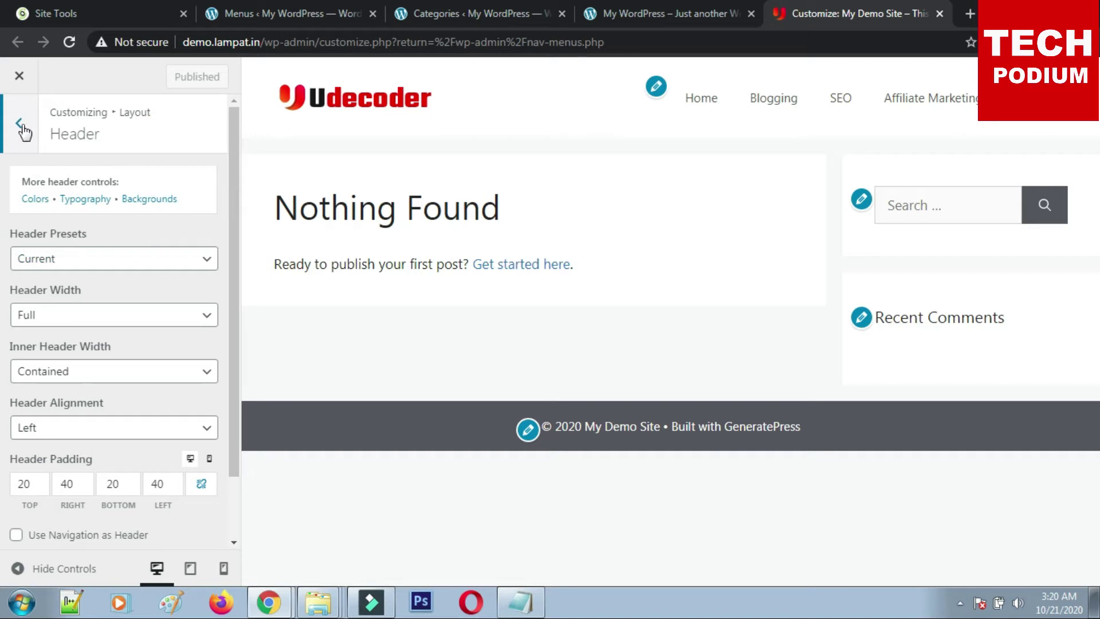
# Compare the Navigation After - Centered, Navigation Left and Classic header presets and select Navigation Before.
pyautogui.click(75, 258)
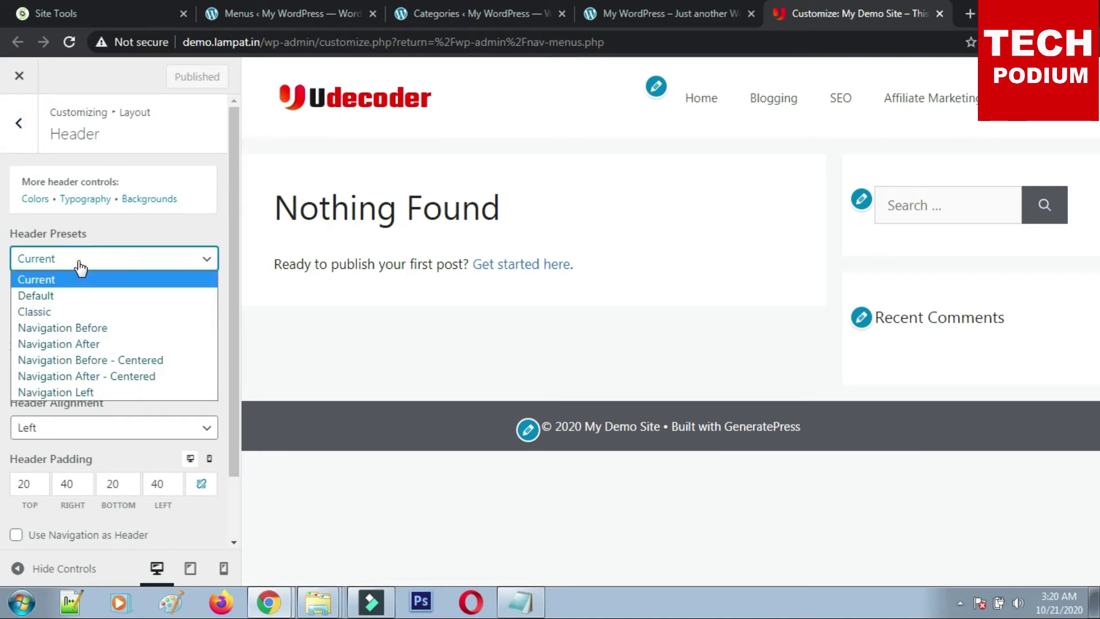
pyautogui.click(105, 376)
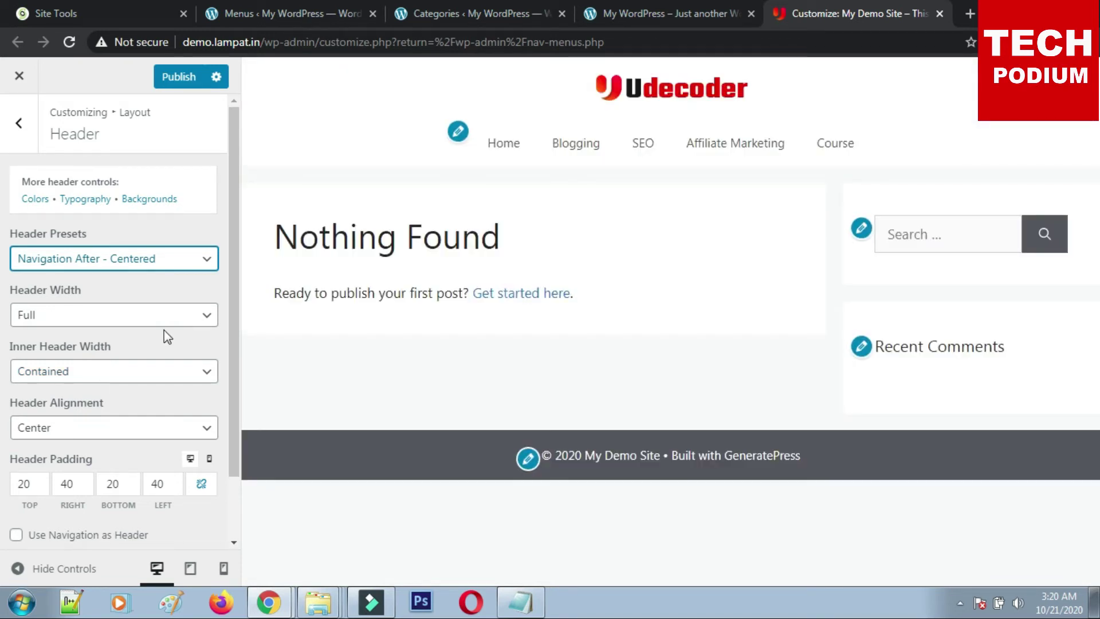
pyautogui.click(144, 262)
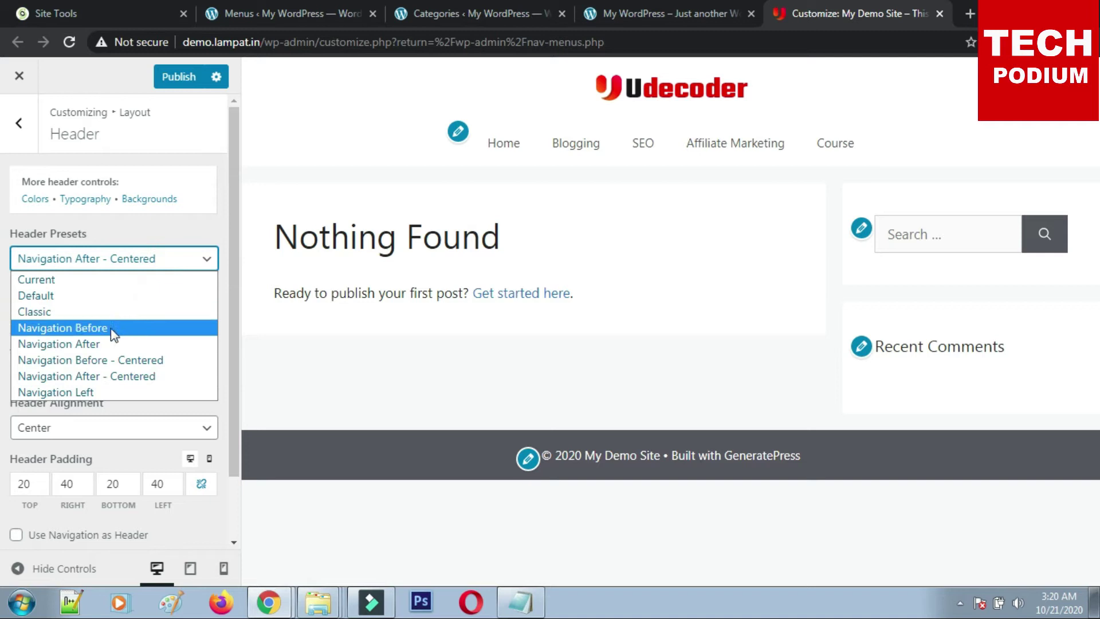
pyautogui.click(101, 393)
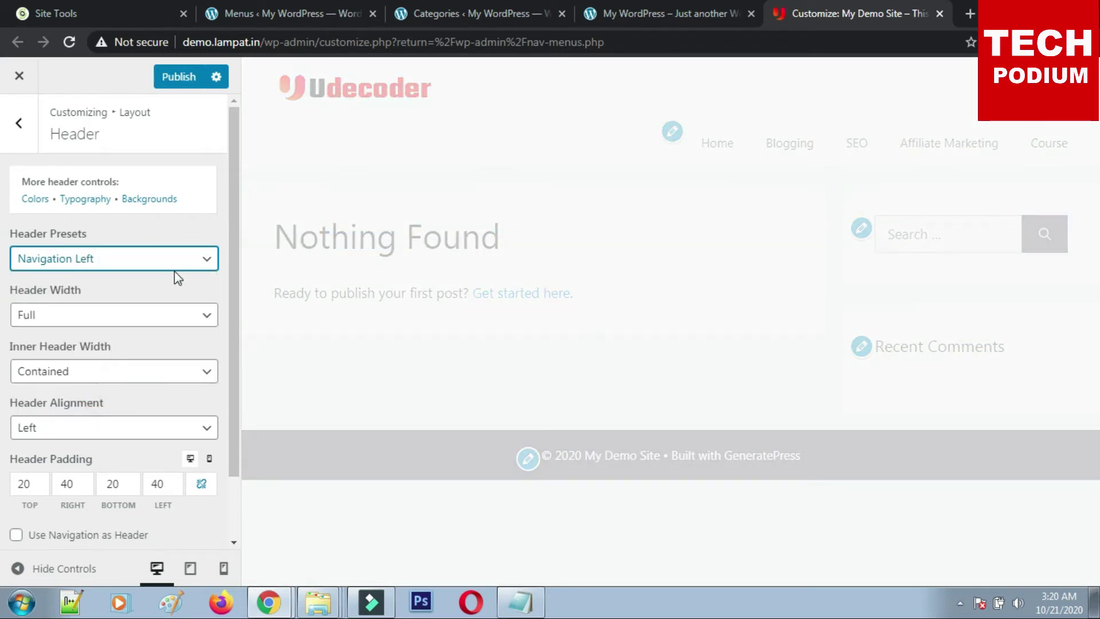
pyautogui.click(105, 261)
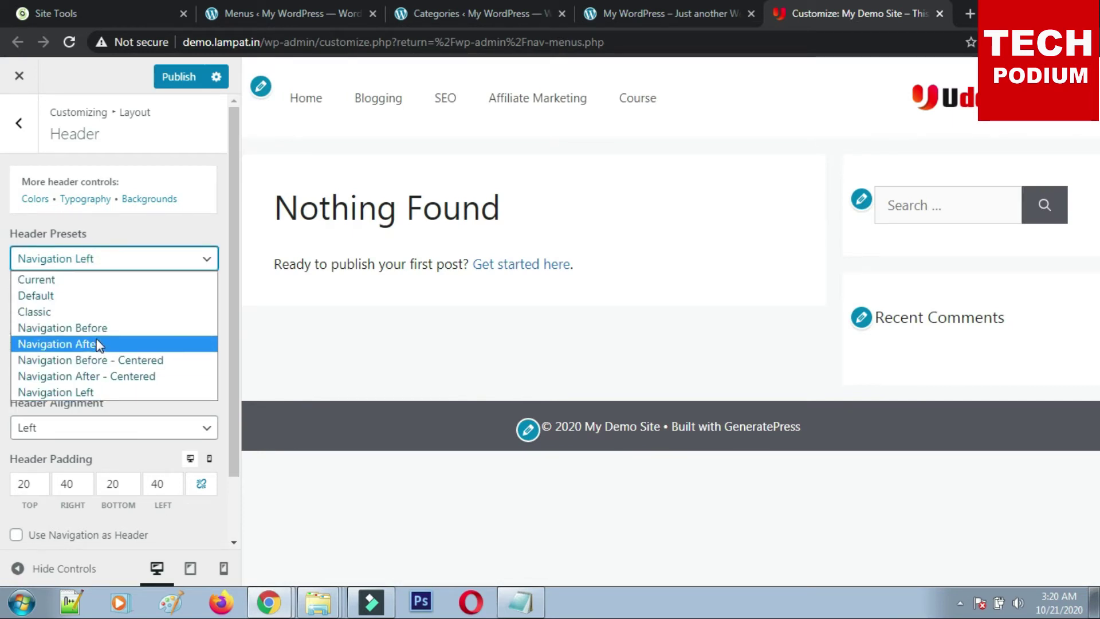
pyautogui.click(87, 311)
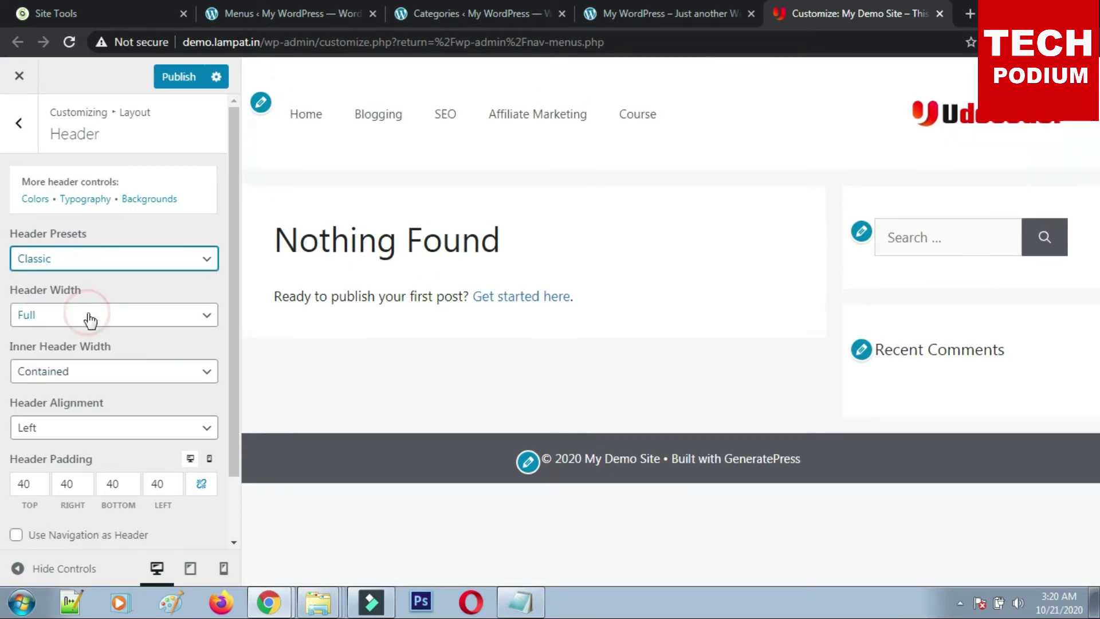
pyautogui.click(113, 267)
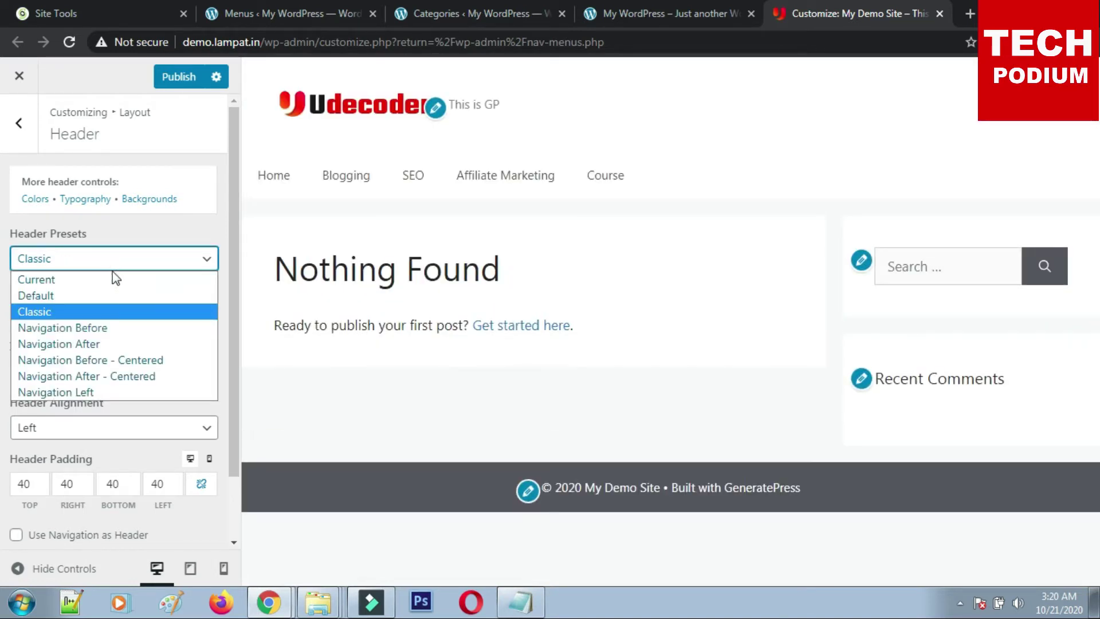
pyautogui.click(108, 328)
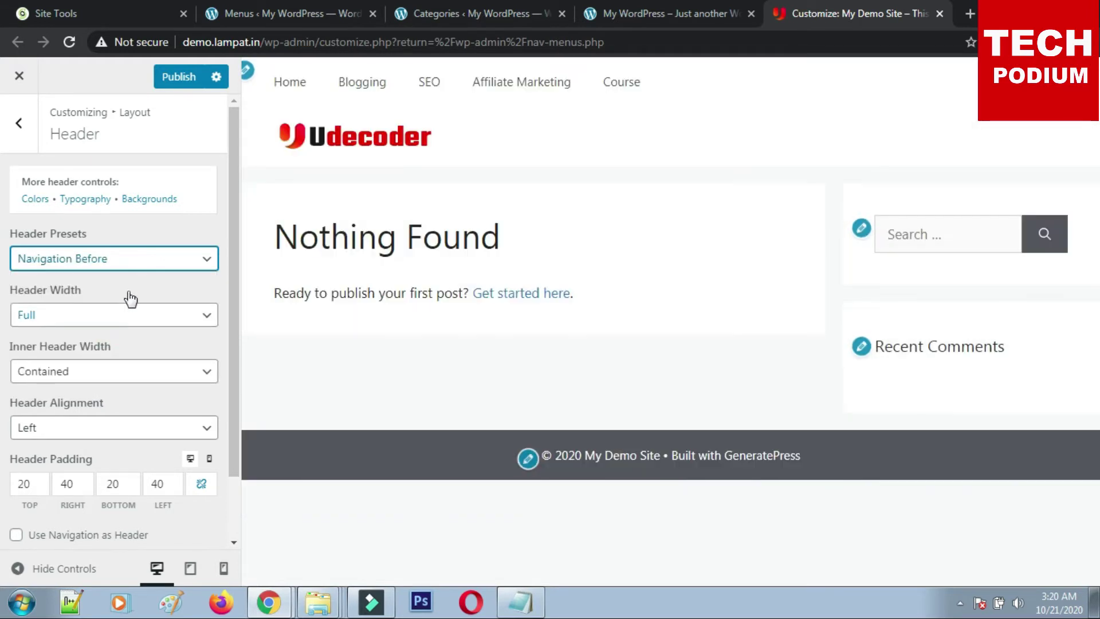
# Preview the Navigation After header preset, switch to Navigation After - Centered, and publish the header layout.
pyautogui.click(128, 267)
pyautogui.click(105, 345)
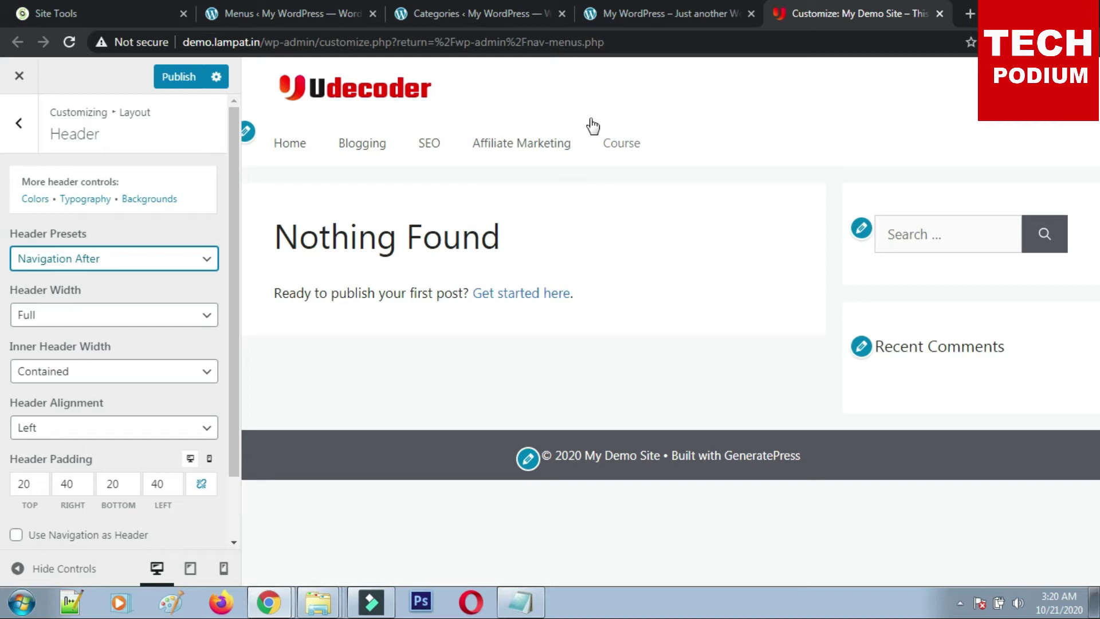
pyautogui.click(80, 259)
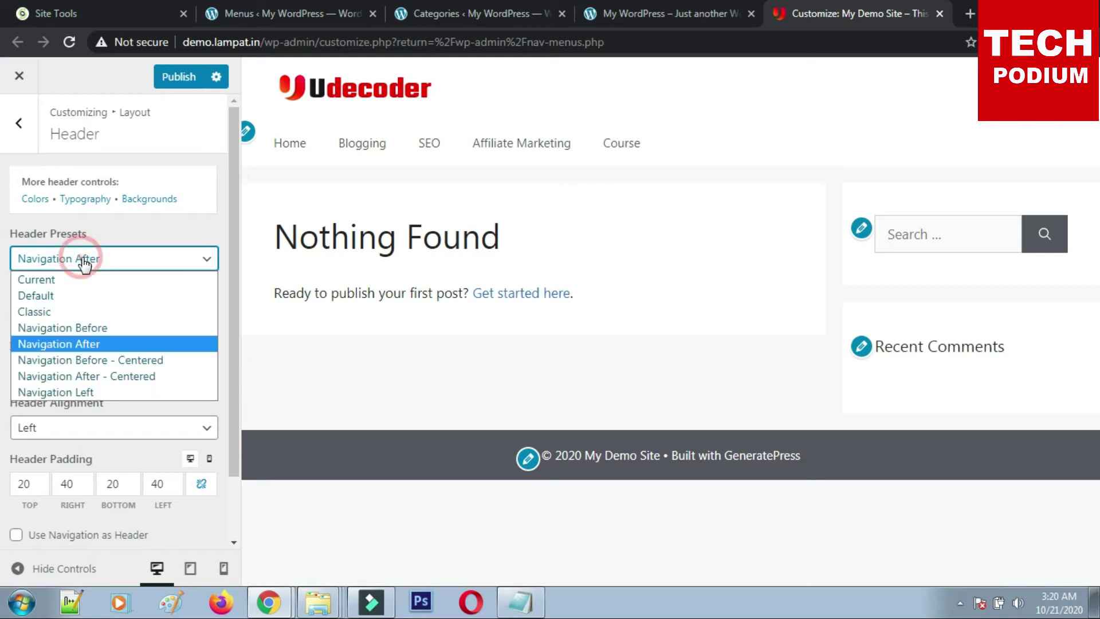
pyautogui.click(120, 376)
pyautogui.click(179, 76)
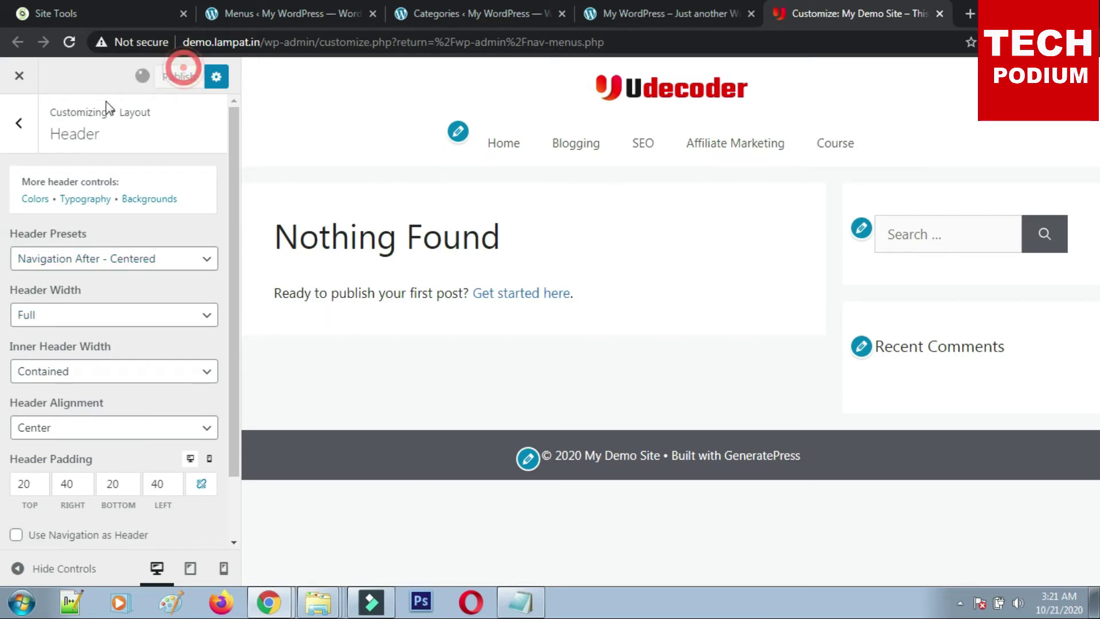
# Leave the header settings and open the Primary Navigation layout settings to review their options.
pyautogui.click(20, 122)
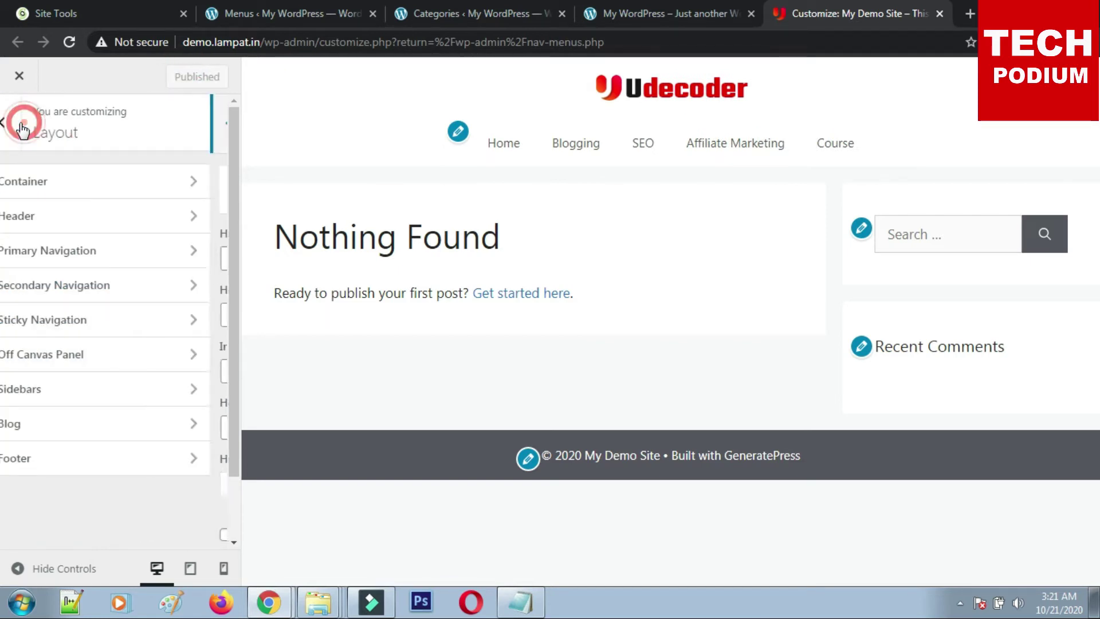
pyautogui.click(121, 241)
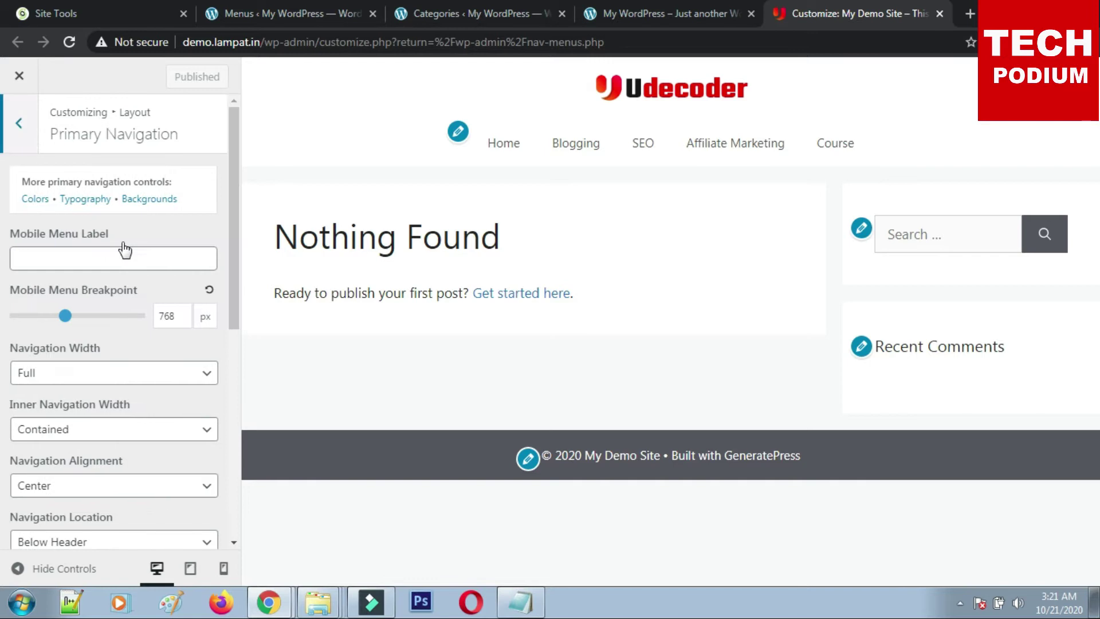
pyautogui.scroll(-6, 73, 319)
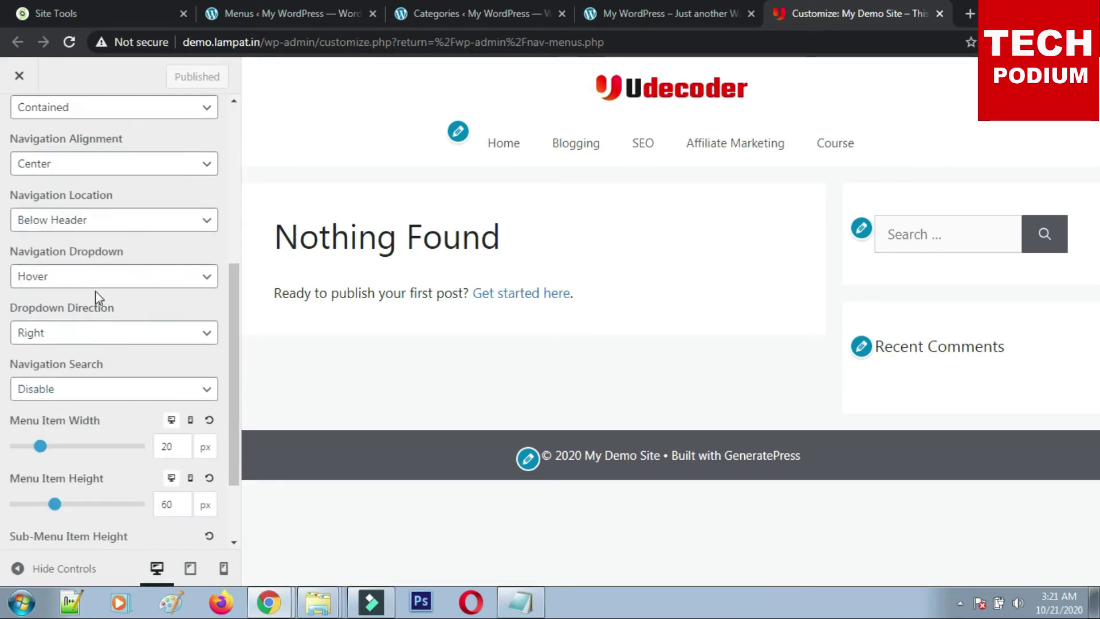
pyautogui.scroll(3, 103, 286)
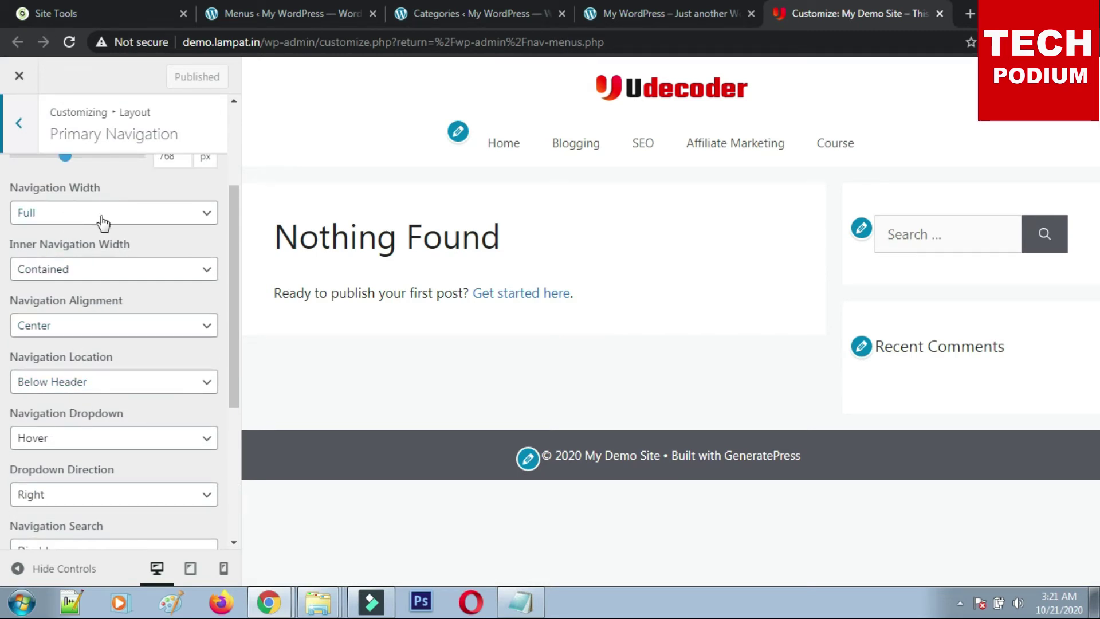
# Try Full as the inner navigation width of the primary navigation and restore it to Contained.
pyautogui.click(74, 276)
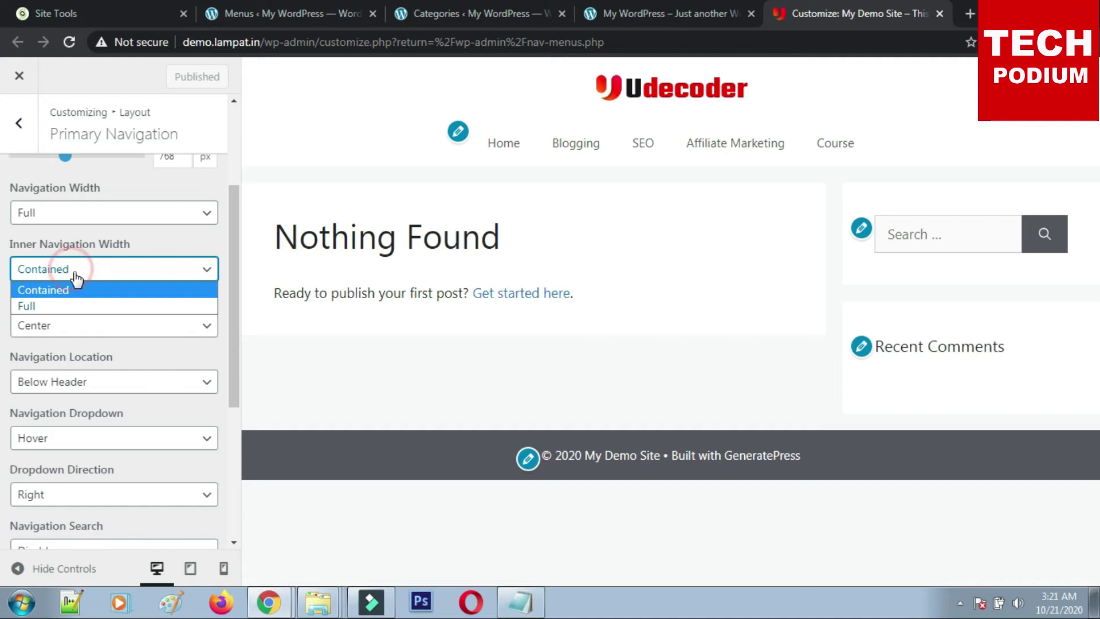
pyautogui.click(62, 305)
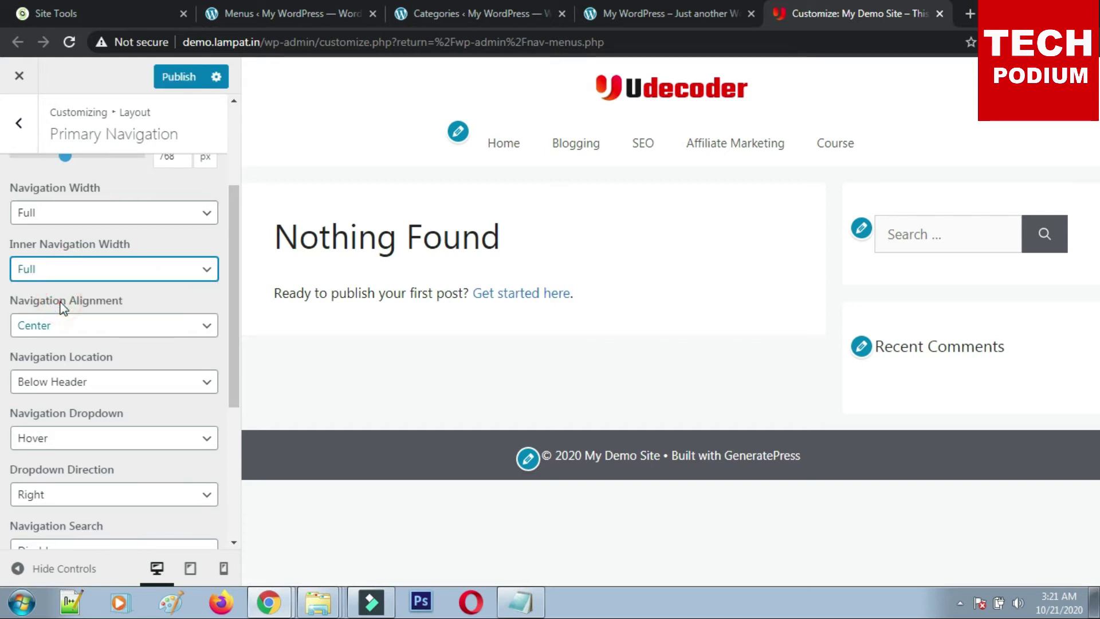
pyautogui.click(77, 275)
pyautogui.click(64, 285)
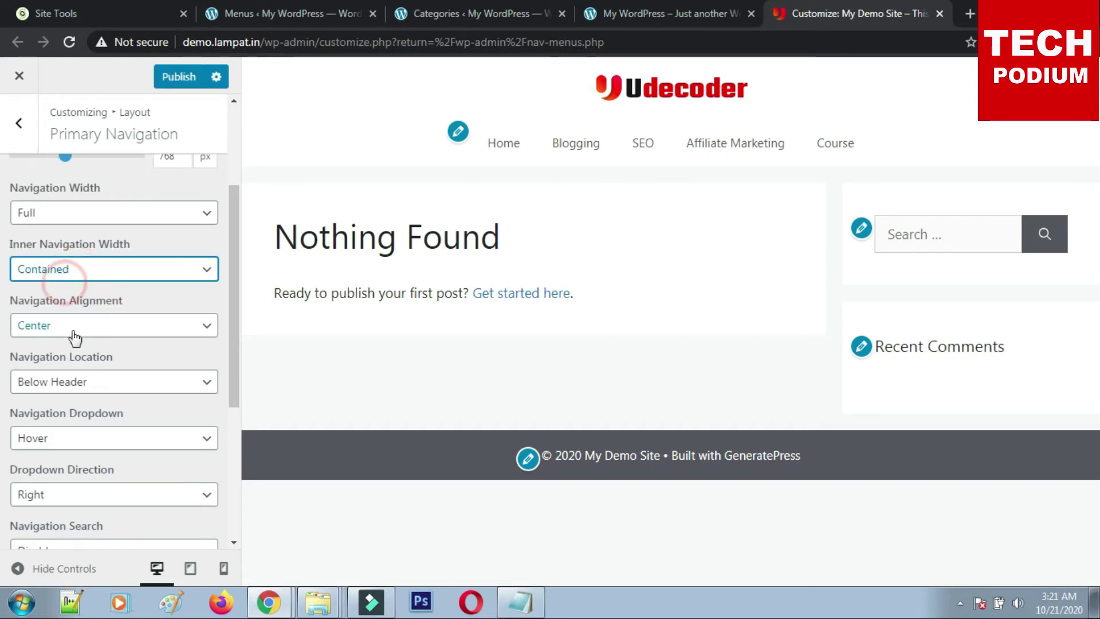
# Preview the Left and Right alignments for the primary navigation and restore the alignment to Center.
pyautogui.click(79, 331)
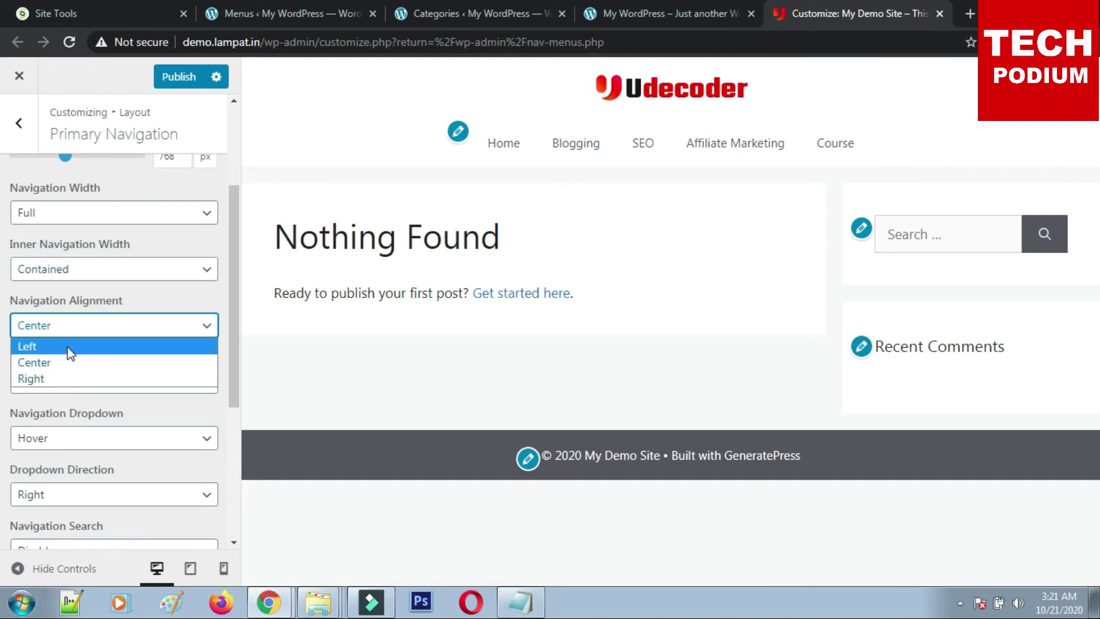
pyautogui.click(68, 347)
pyautogui.click(80, 324)
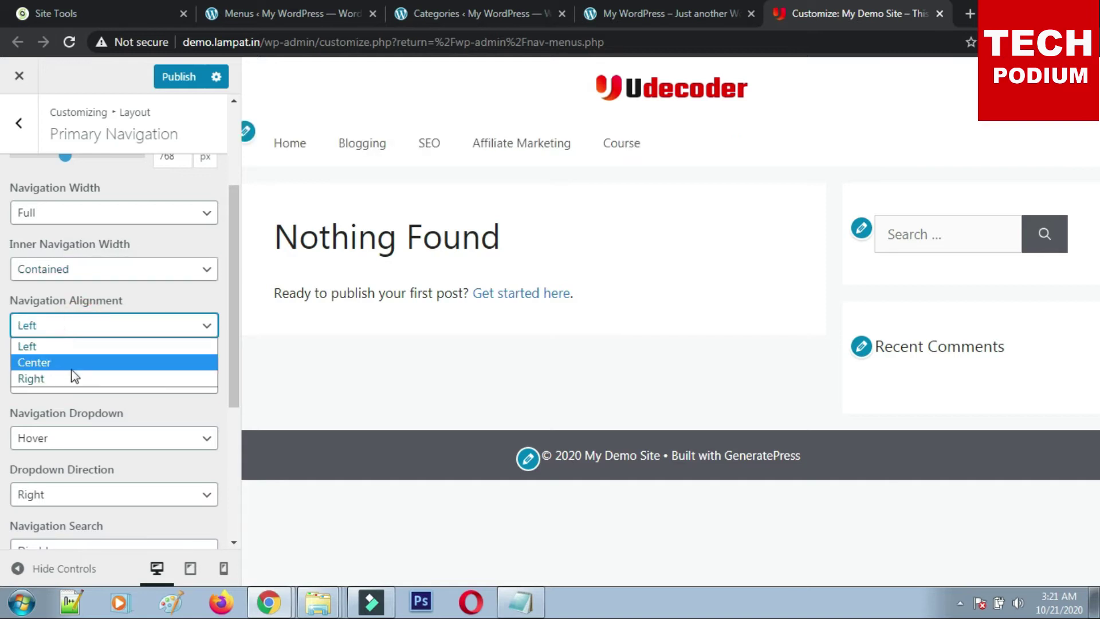
pyautogui.click(74, 377)
pyautogui.click(99, 323)
pyautogui.click(71, 374)
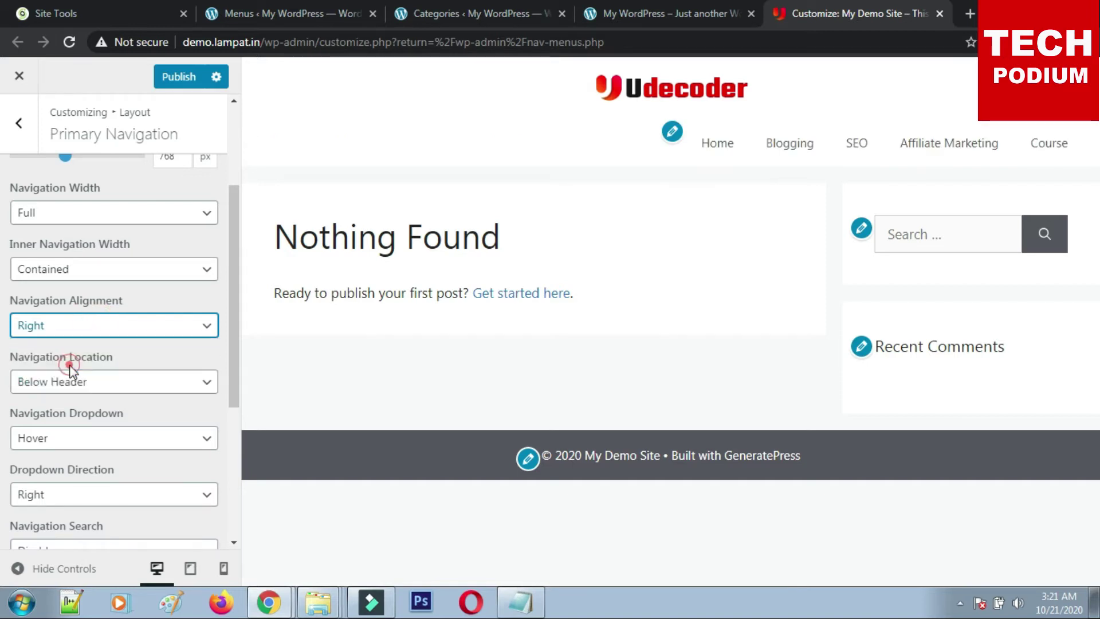
pyautogui.click(70, 364)
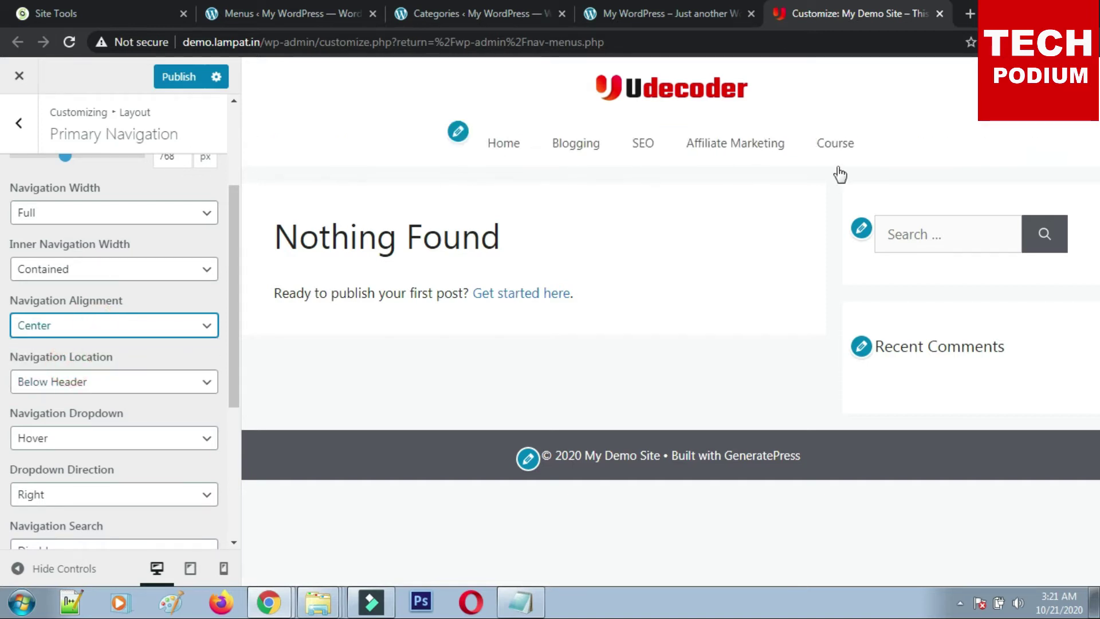
# Try Above Header as the primary navigation location and restore it to Below Header.
pyautogui.scroll(-2, 92, 374)
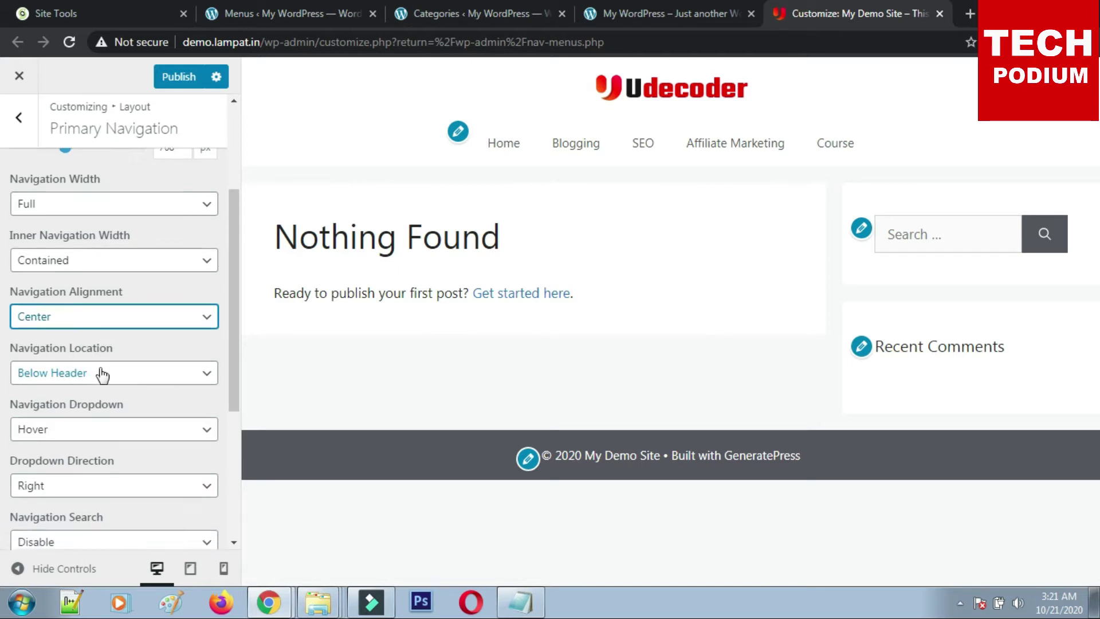
pyautogui.click(122, 309)
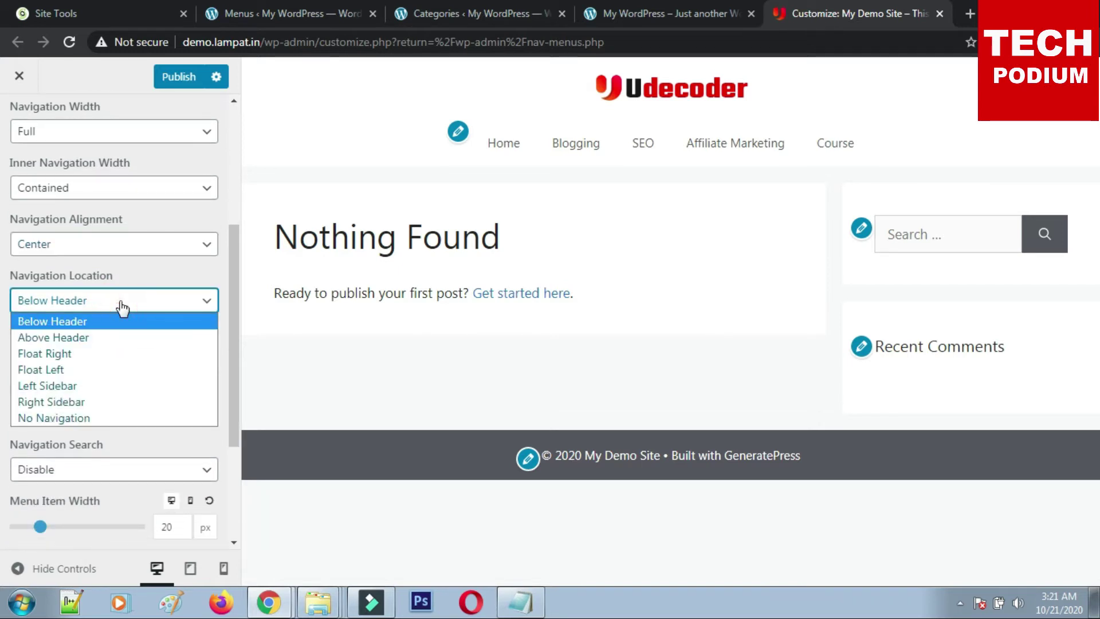
pyautogui.click(69, 338)
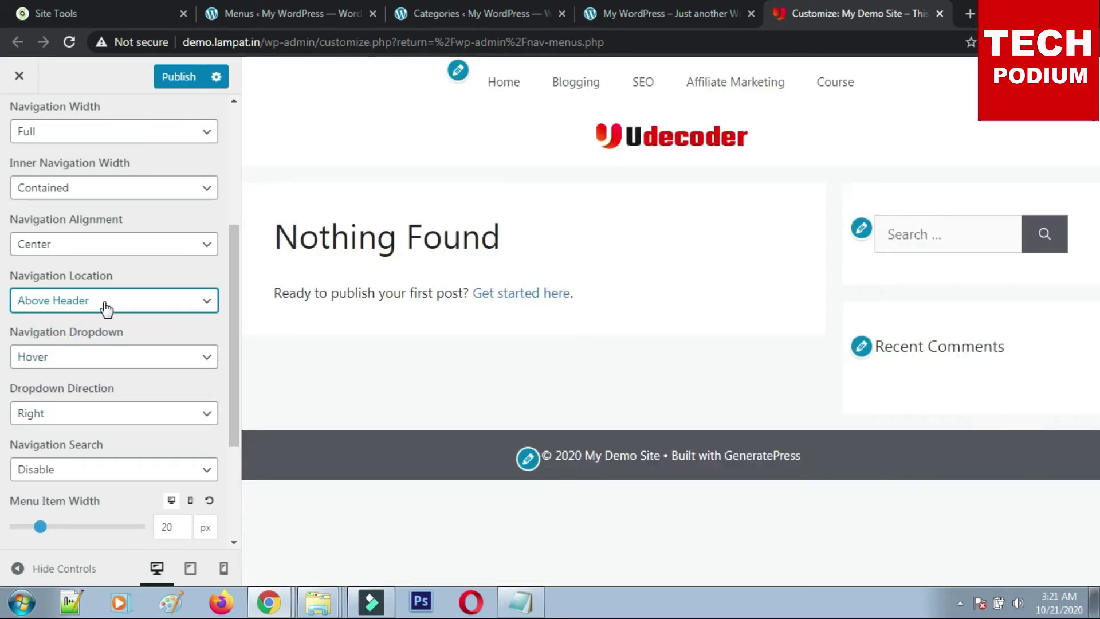
pyautogui.click(138, 306)
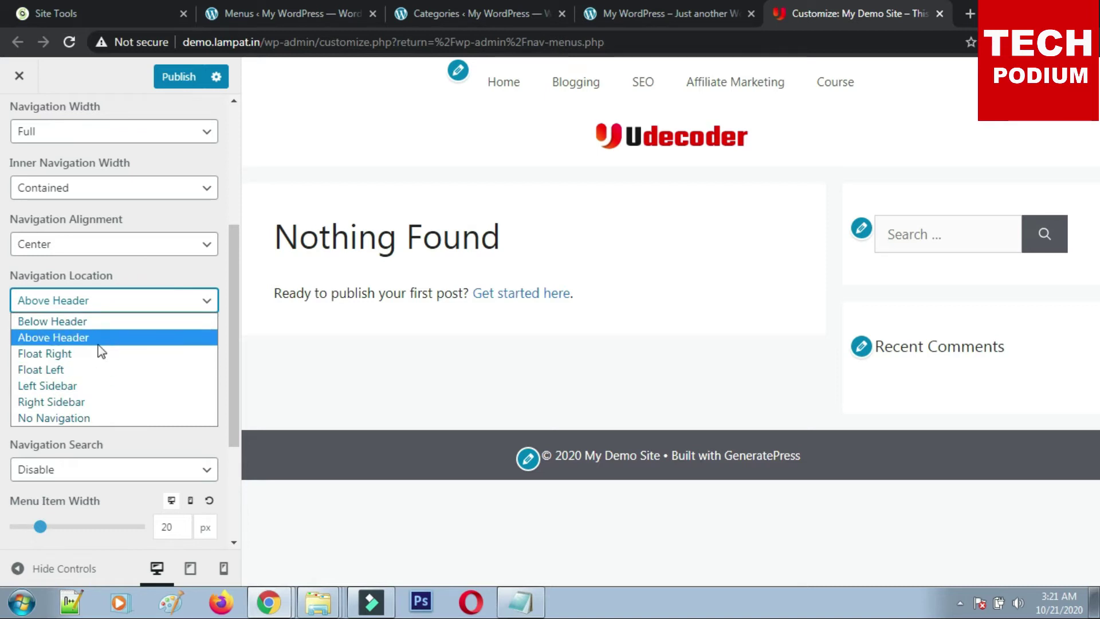
pyautogui.click(109, 319)
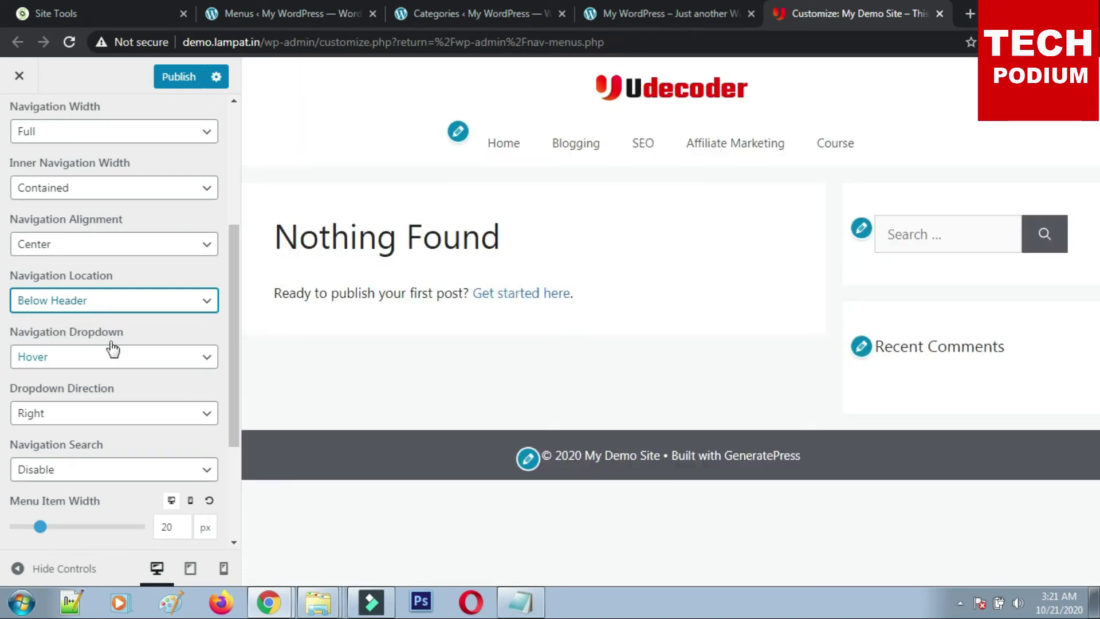
# Try Click - Menu Item and Click - Arrow as the navigation dropdown behaviour.
pyautogui.click(101, 361)
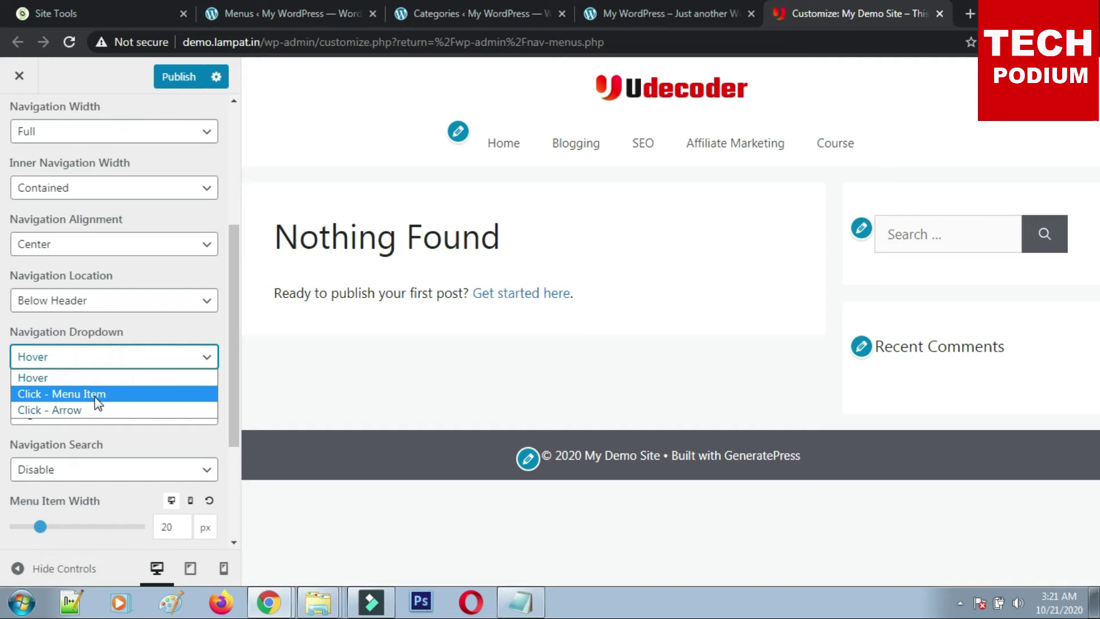
pyautogui.click(95, 381)
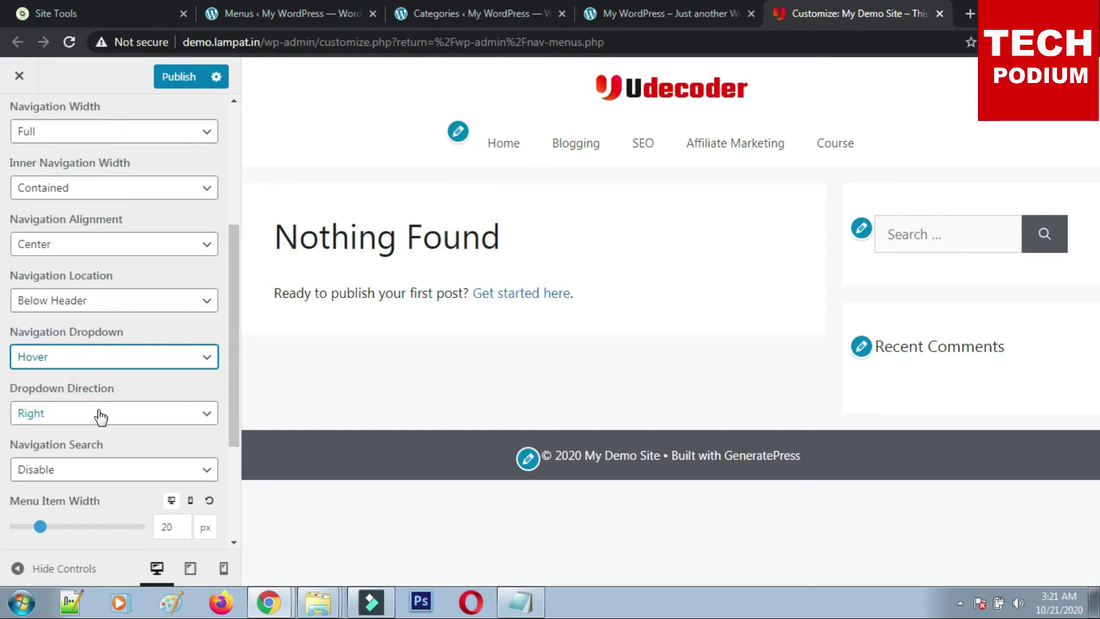
pyautogui.scroll(-3, 101, 416)
pyautogui.scroll(3, 119, 477)
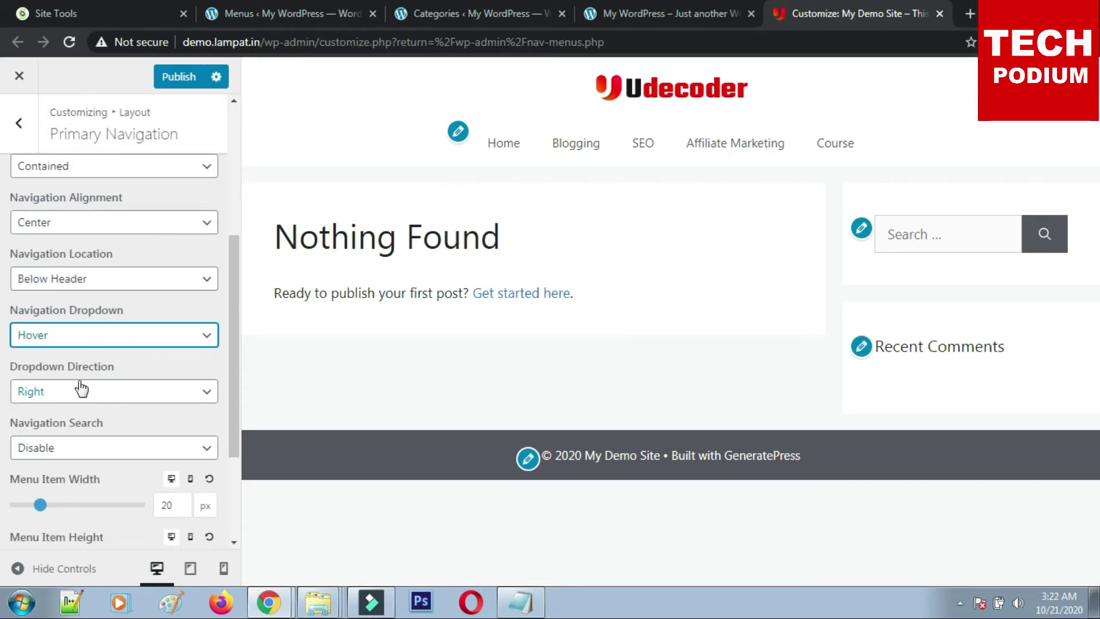
pyautogui.click(90, 340)
pyautogui.click(88, 371)
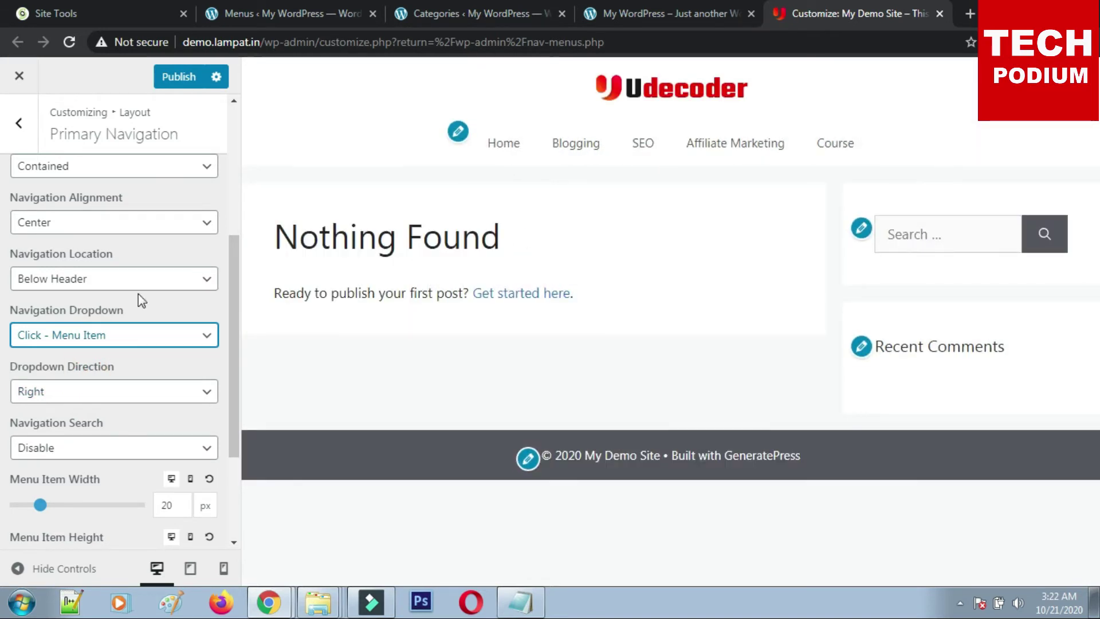
pyautogui.click(77, 337)
pyautogui.click(74, 388)
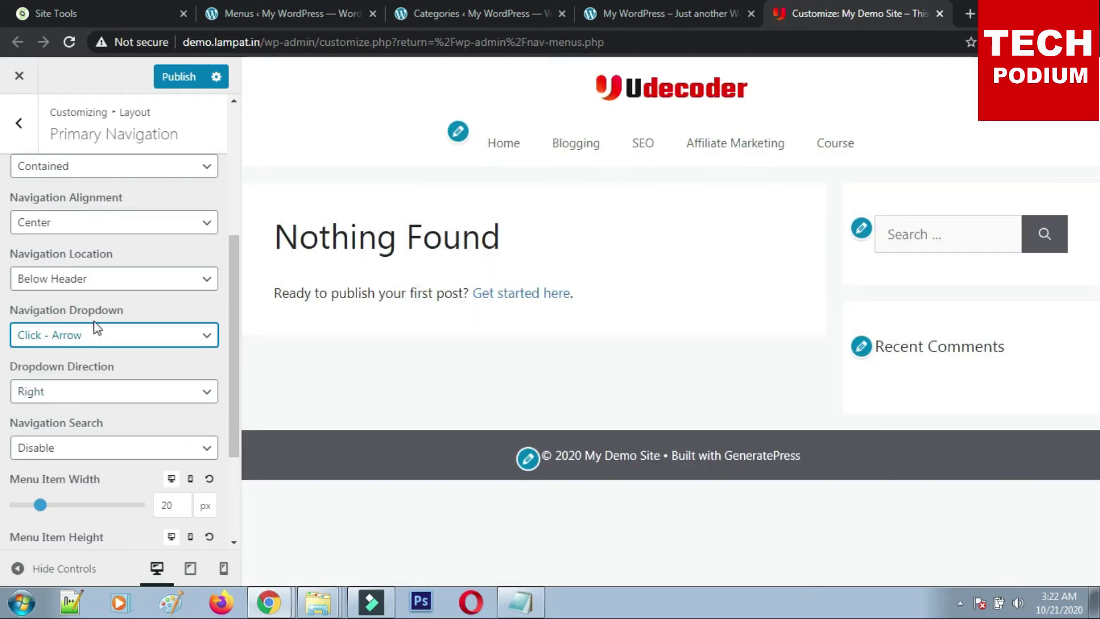
# Restore the navigation dropdown behaviour to Hover and publish the primary navigation settings.
pyautogui.click(93, 342)
pyautogui.click(76, 355)
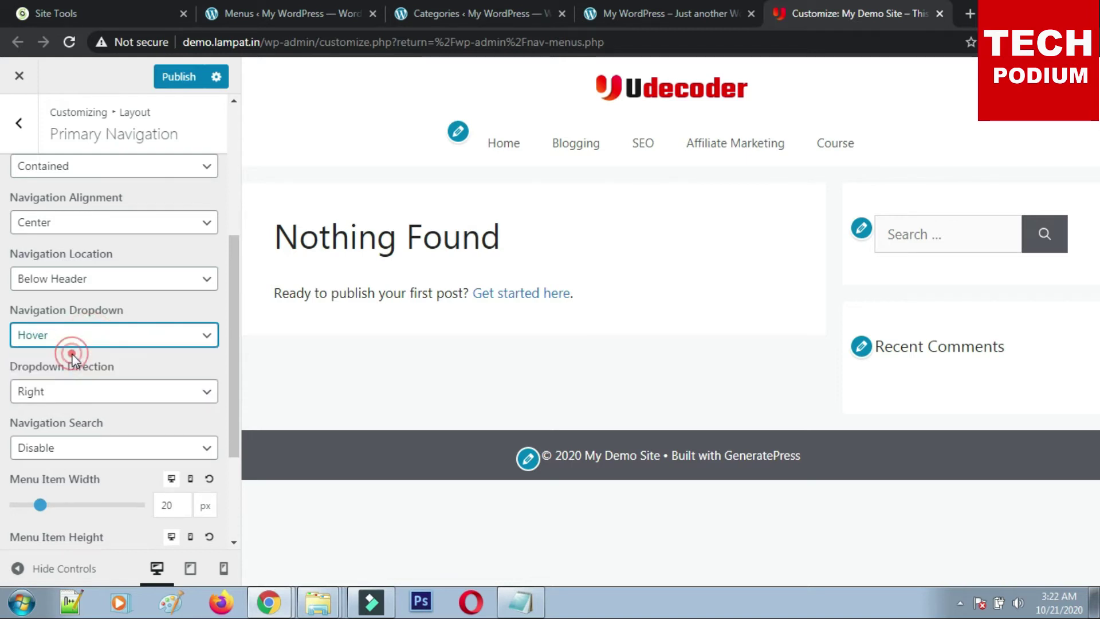
pyautogui.click(178, 77)
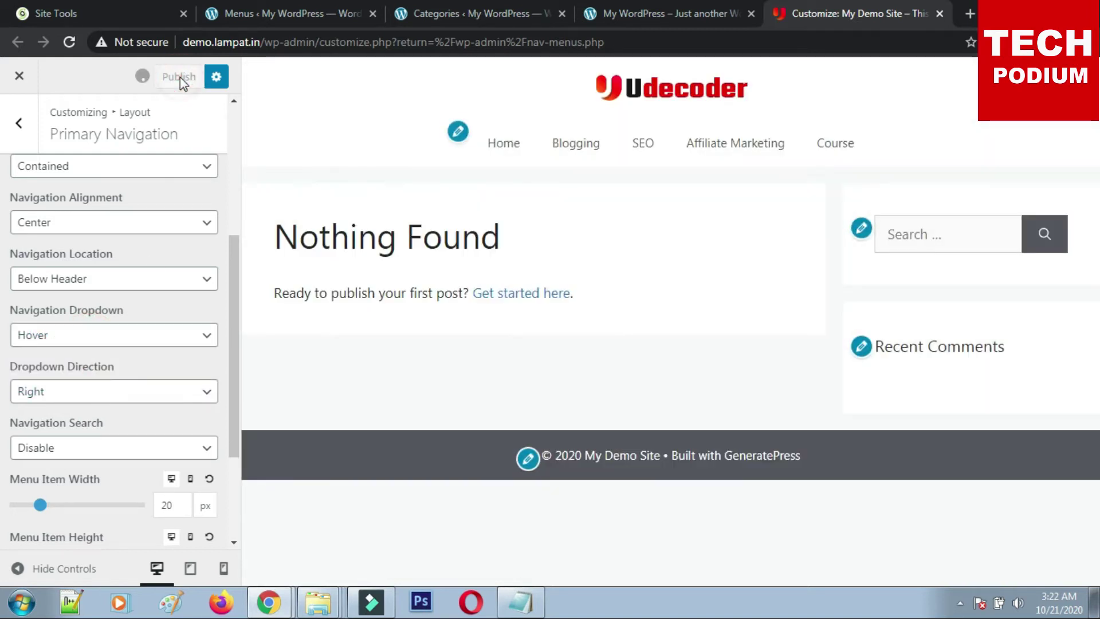
# Enable navigation search, test opening and closing the search field in the previewed menu, and publish the change.
pyautogui.click(107, 455)
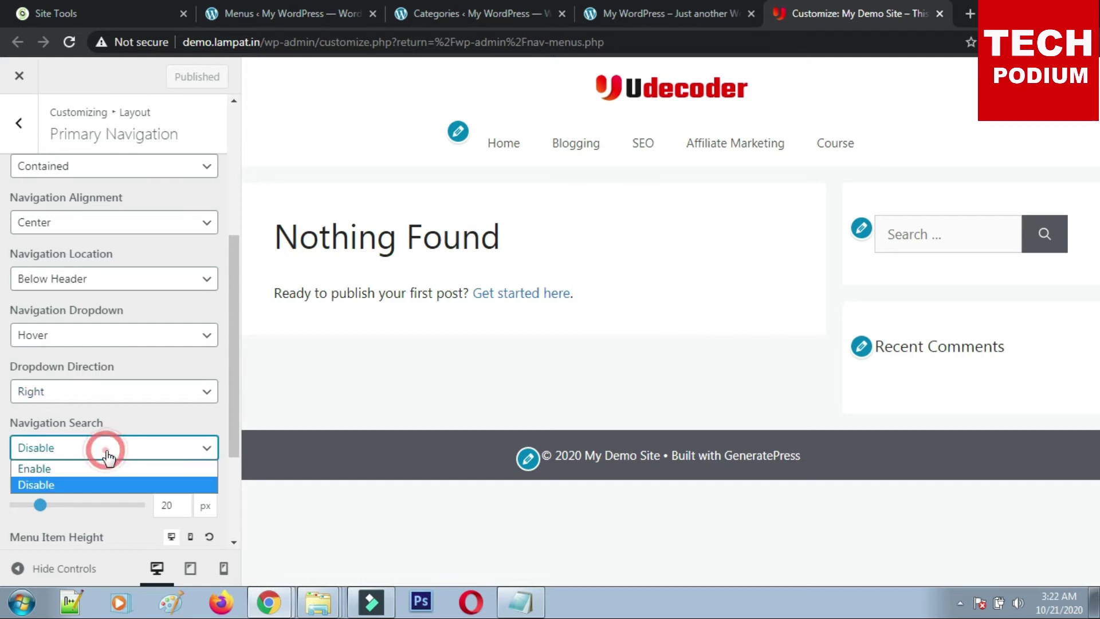
pyautogui.click(67, 469)
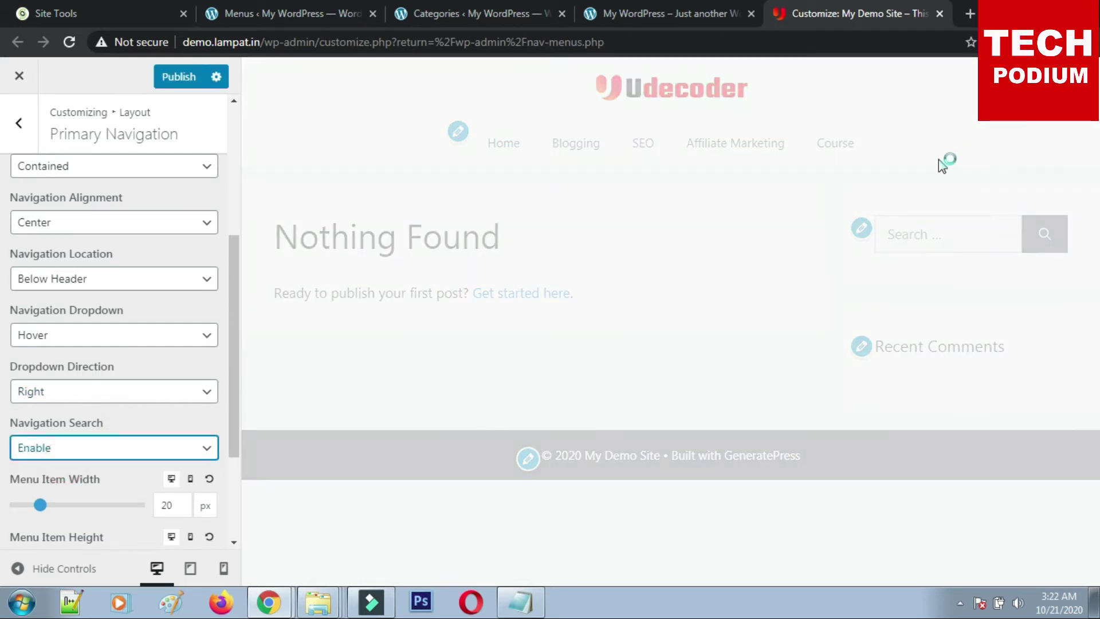
pyautogui.click(870, 146)
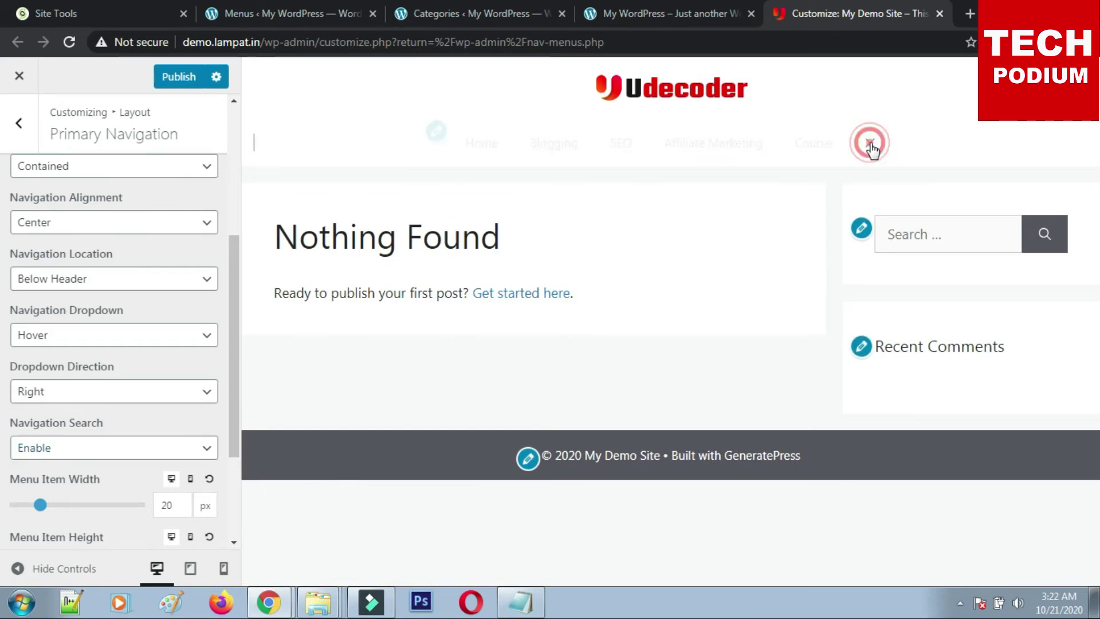
pyautogui.click(870, 146)
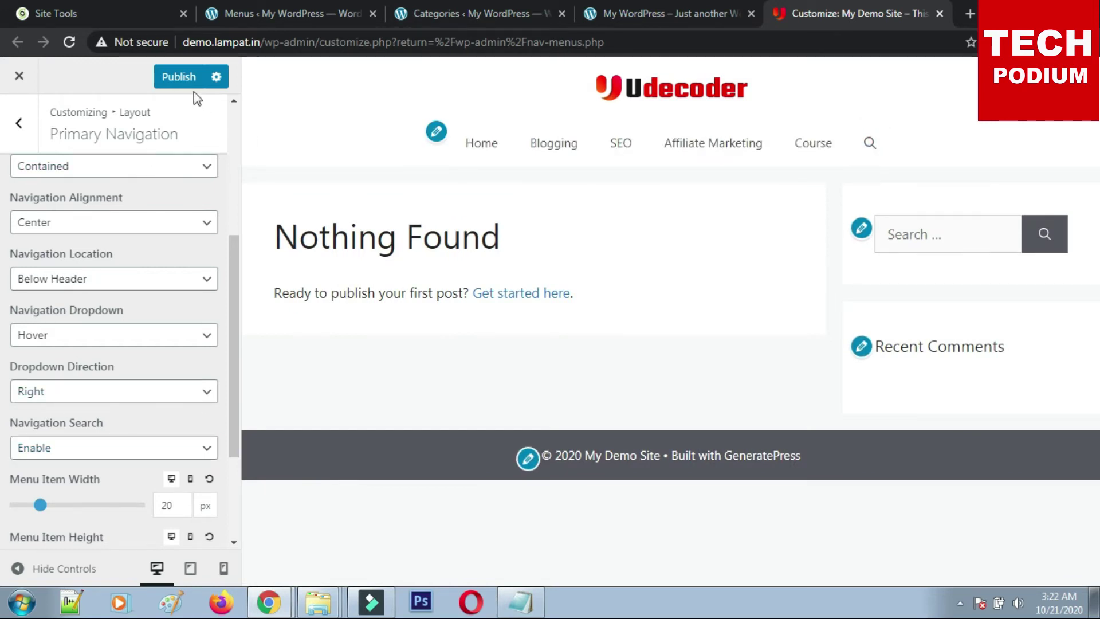
pyautogui.click(178, 80)
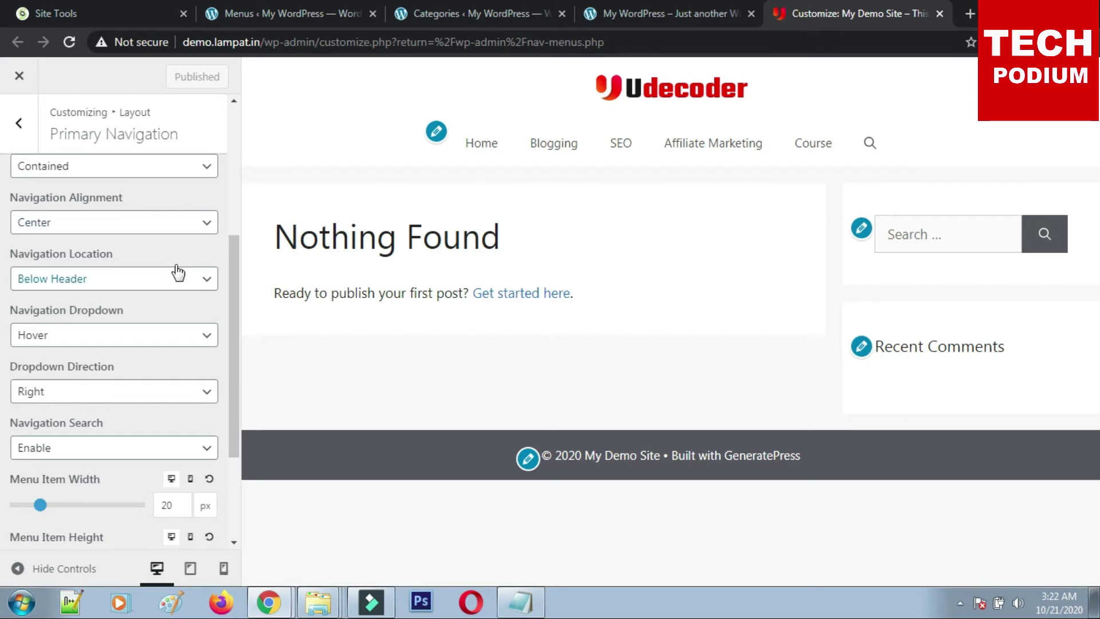
# Review the remaining primary navigation options and open the Secondary Navigation layout settings.
pyautogui.scroll(-3, 166, 336)
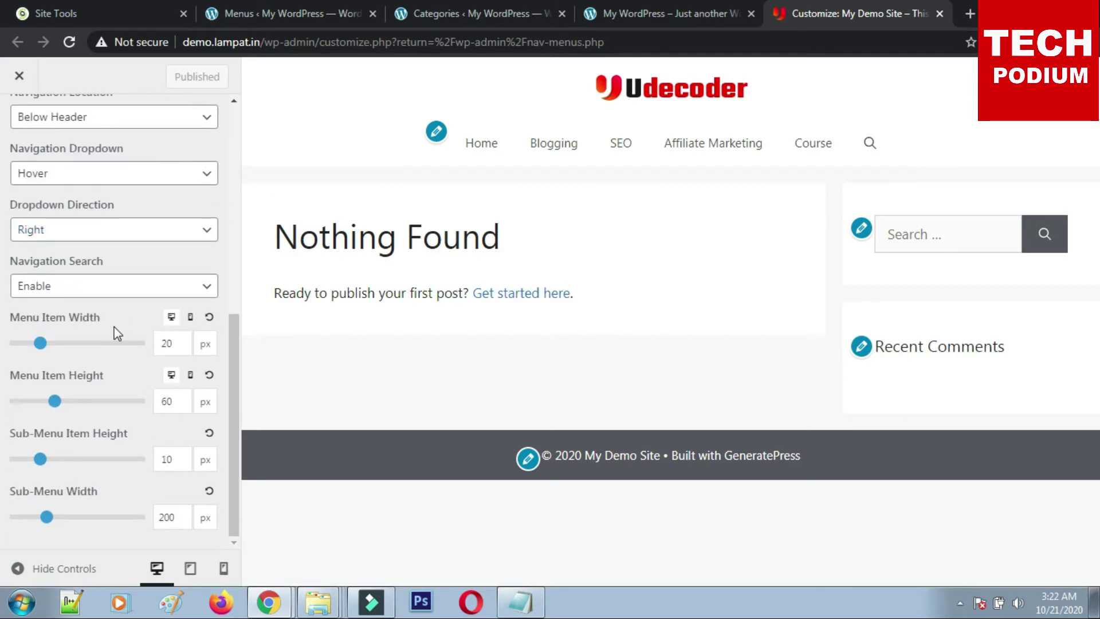
pyautogui.scroll(5, 115, 332)
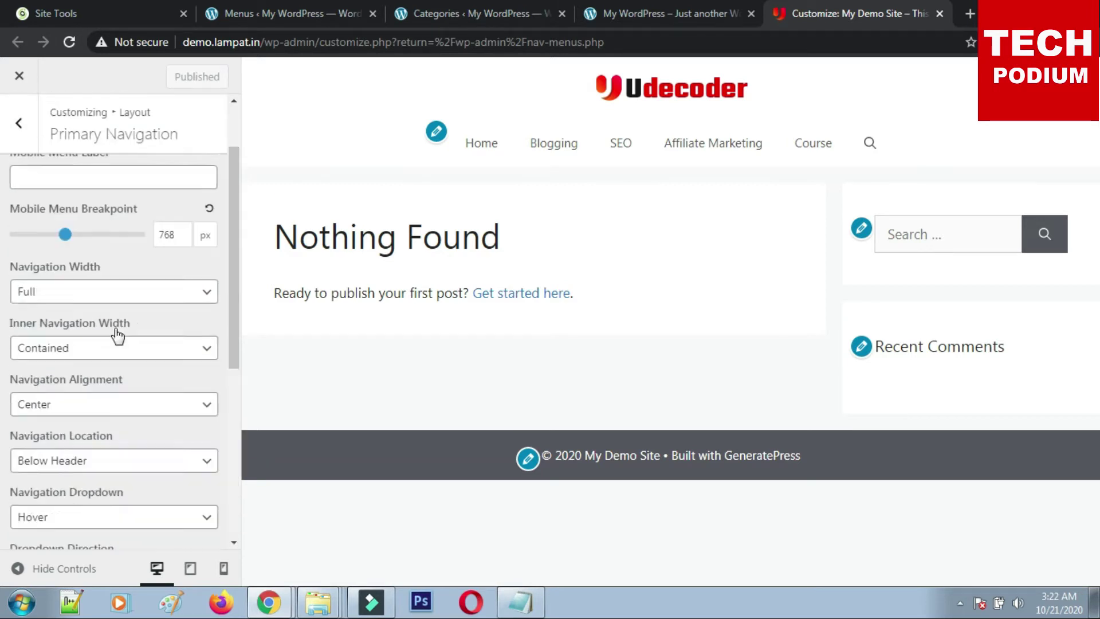
pyautogui.click(20, 125)
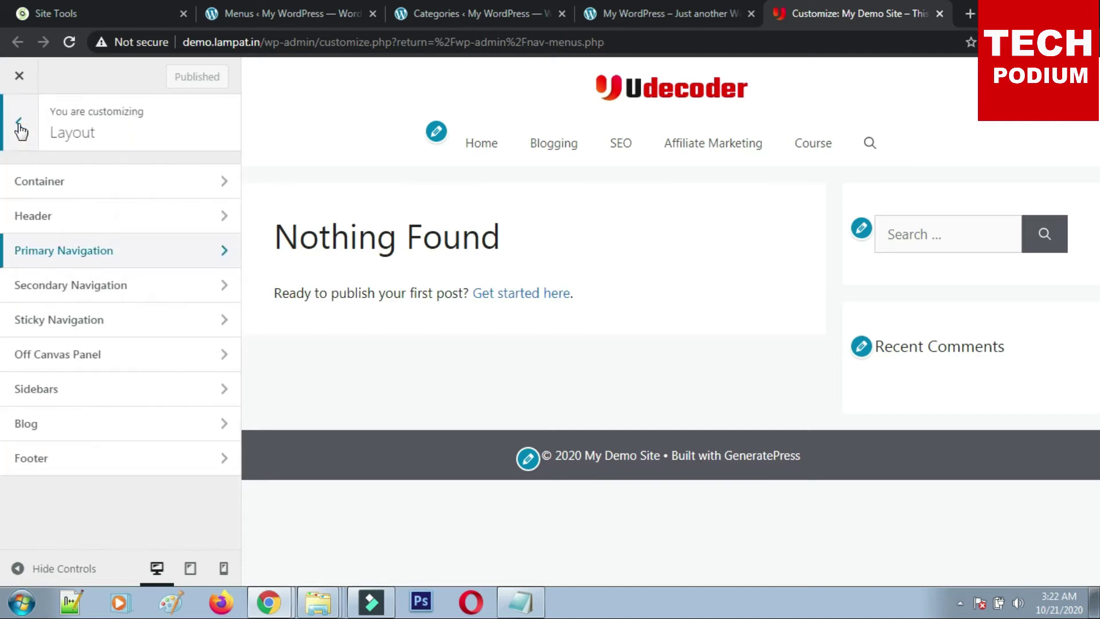
pyautogui.click(131, 285)
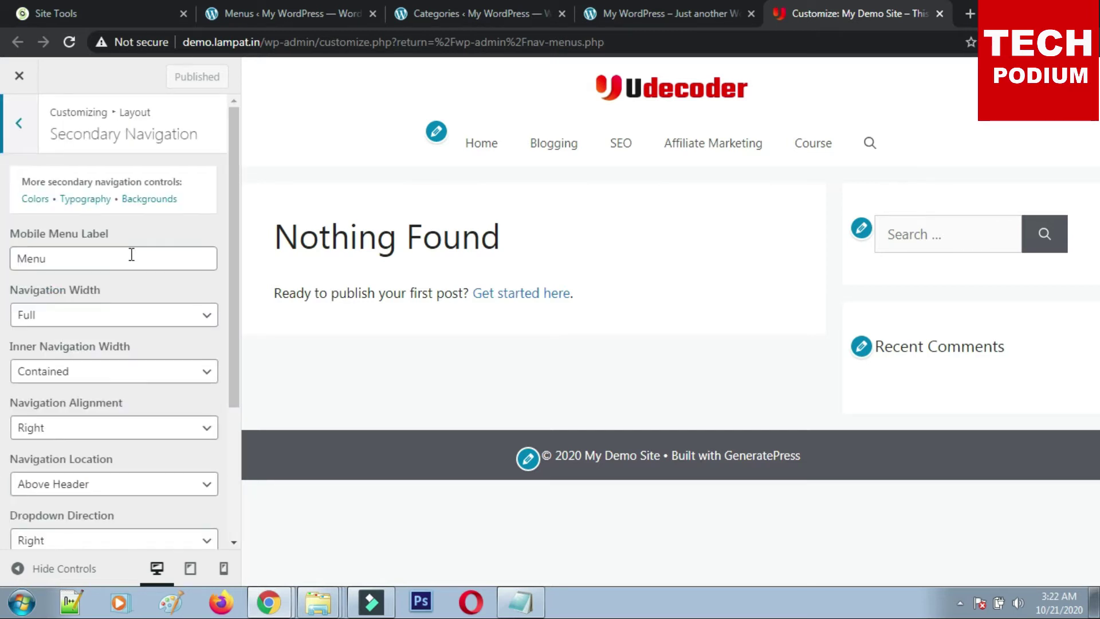
# Look over the Secondary Navigation layout options and open the Sticky Navigation layout settings.
pyautogui.click(133, 328)
pyautogui.click(132, 324)
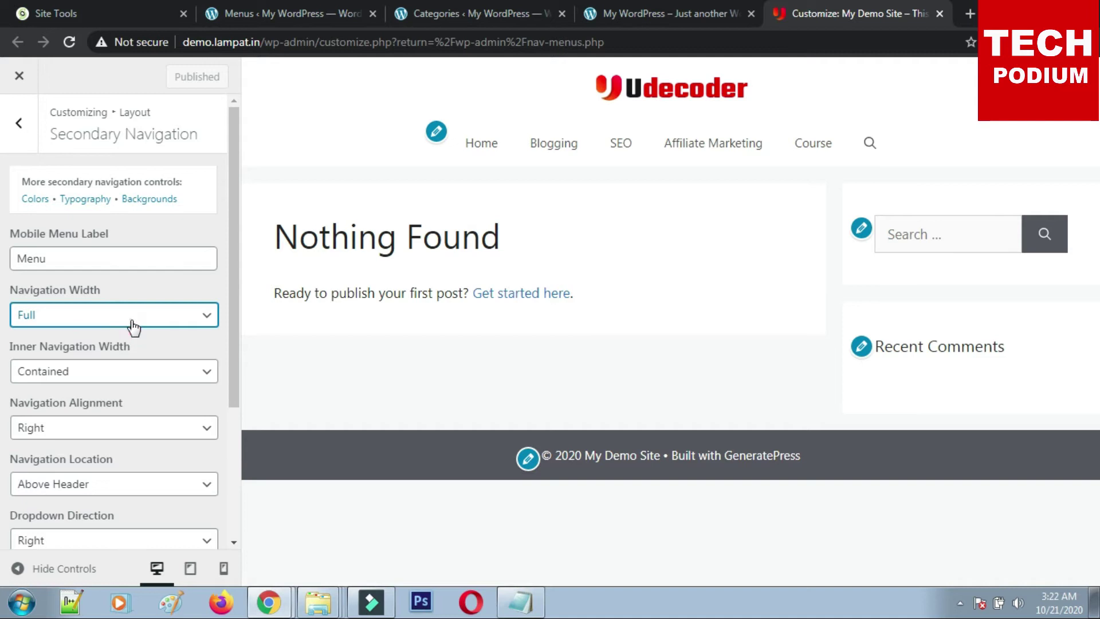
pyautogui.scroll(-3, 105, 413)
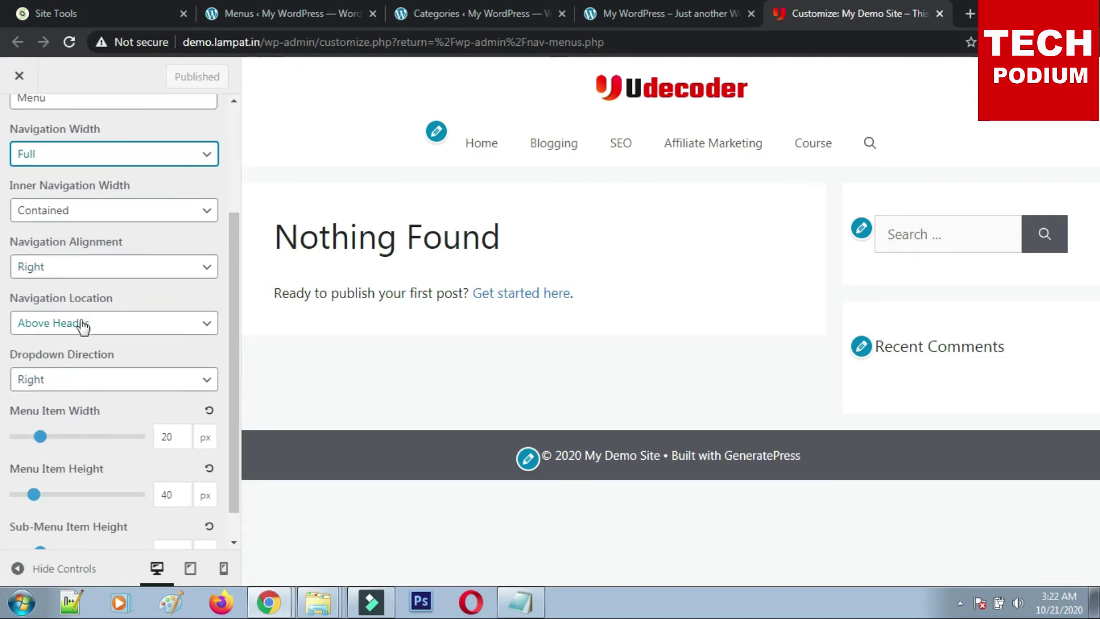
pyautogui.scroll(3, 138, 341)
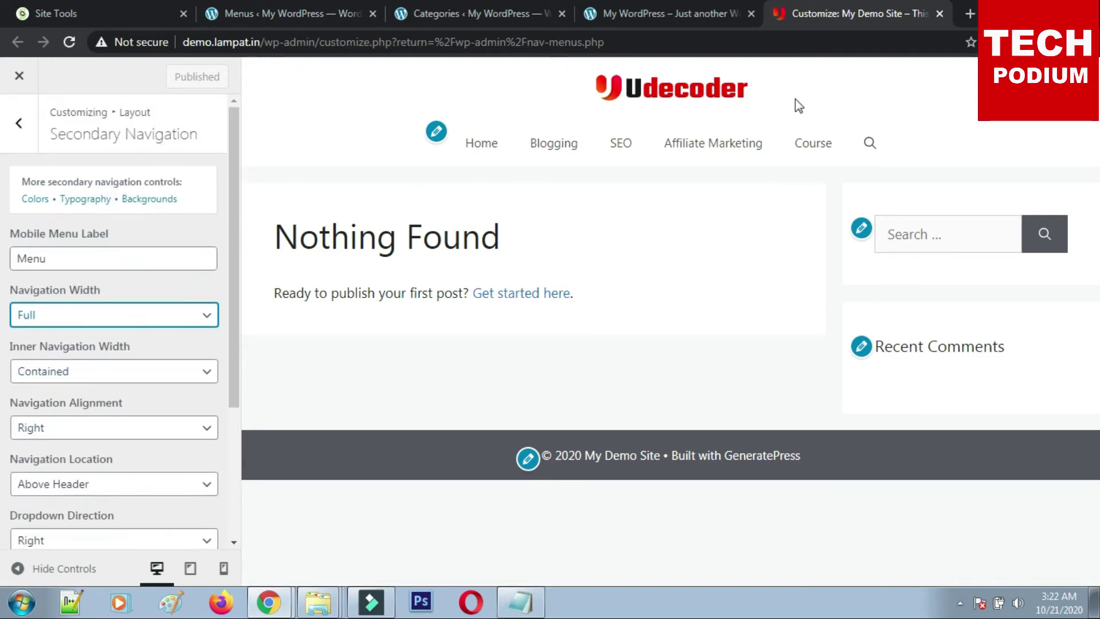
pyautogui.click(23, 132)
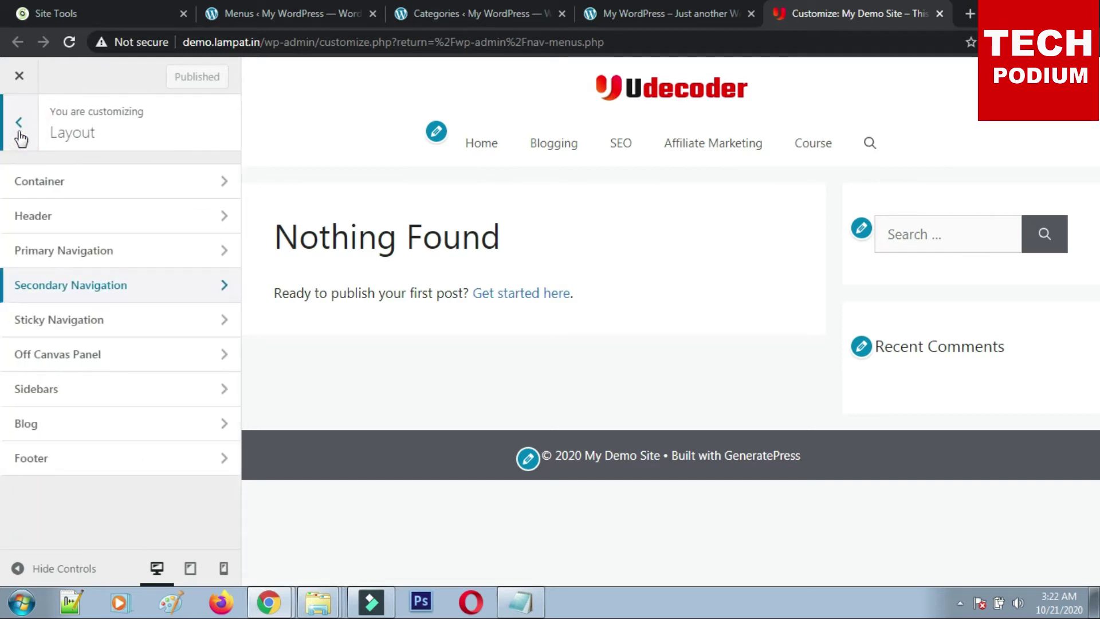
pyautogui.click(122, 322)
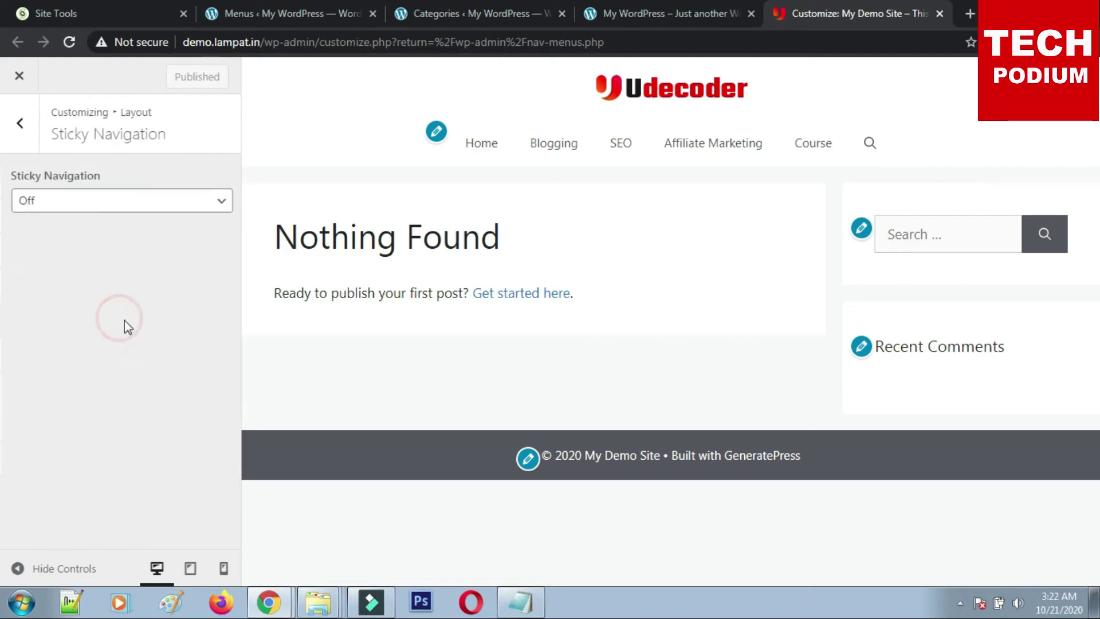
# Try Mobile only, On and Off as the sticky navigation setting.
pyautogui.click(88, 208)
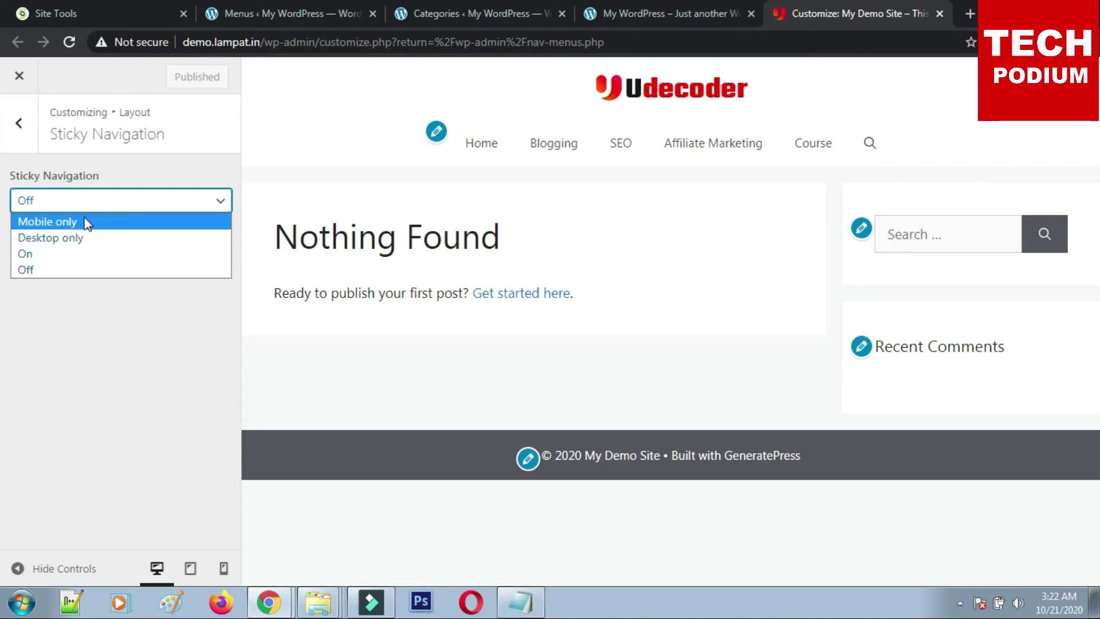
pyautogui.click(86, 221)
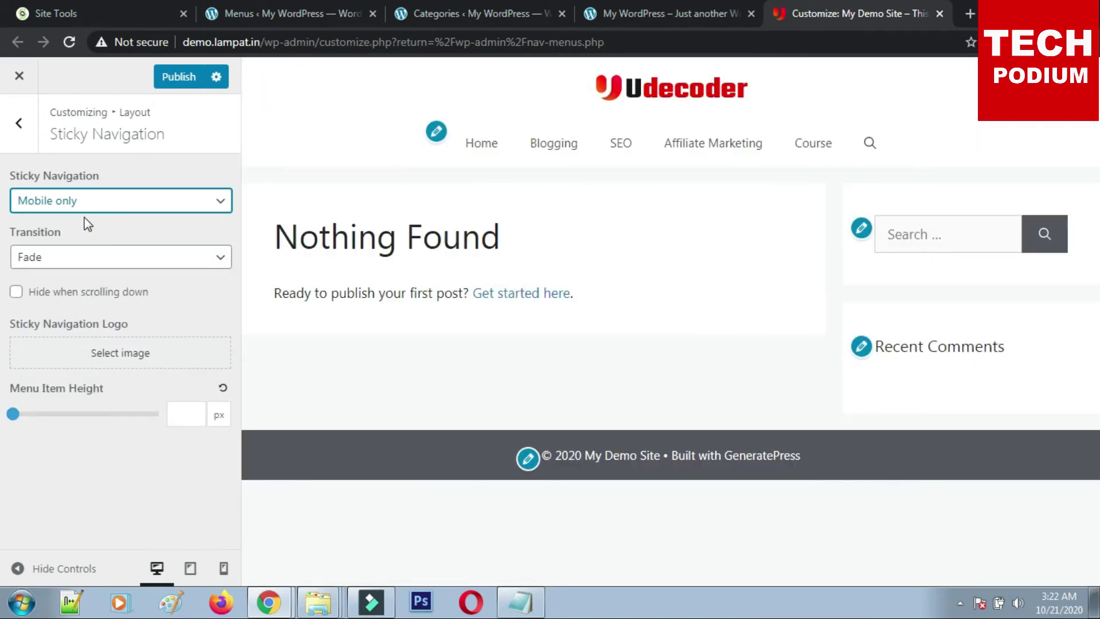
pyautogui.click(92, 203)
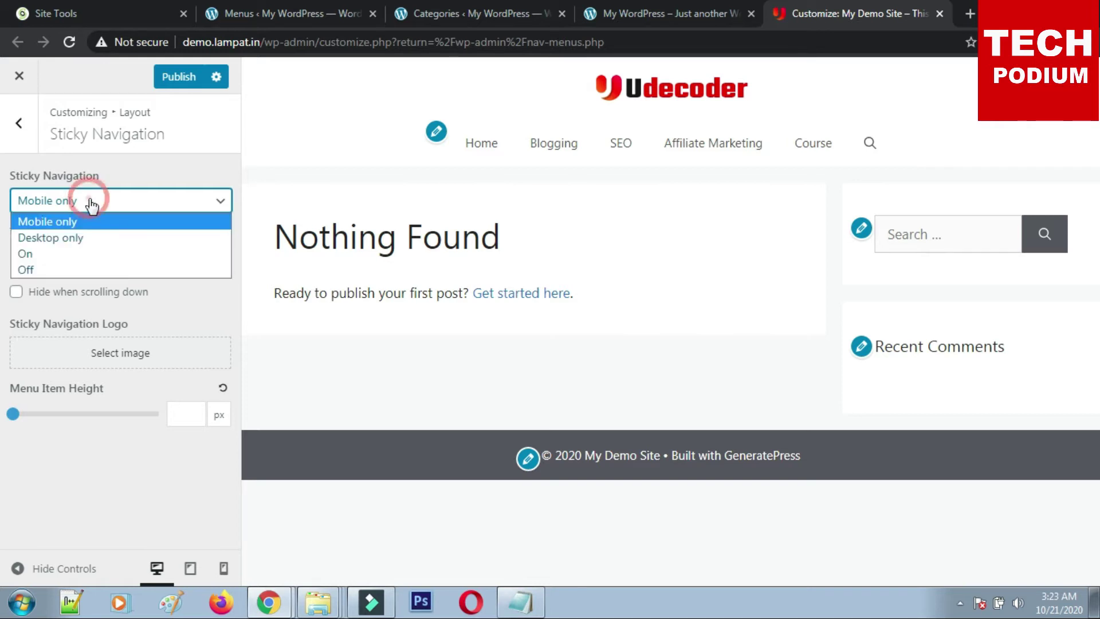
pyautogui.click(55, 254)
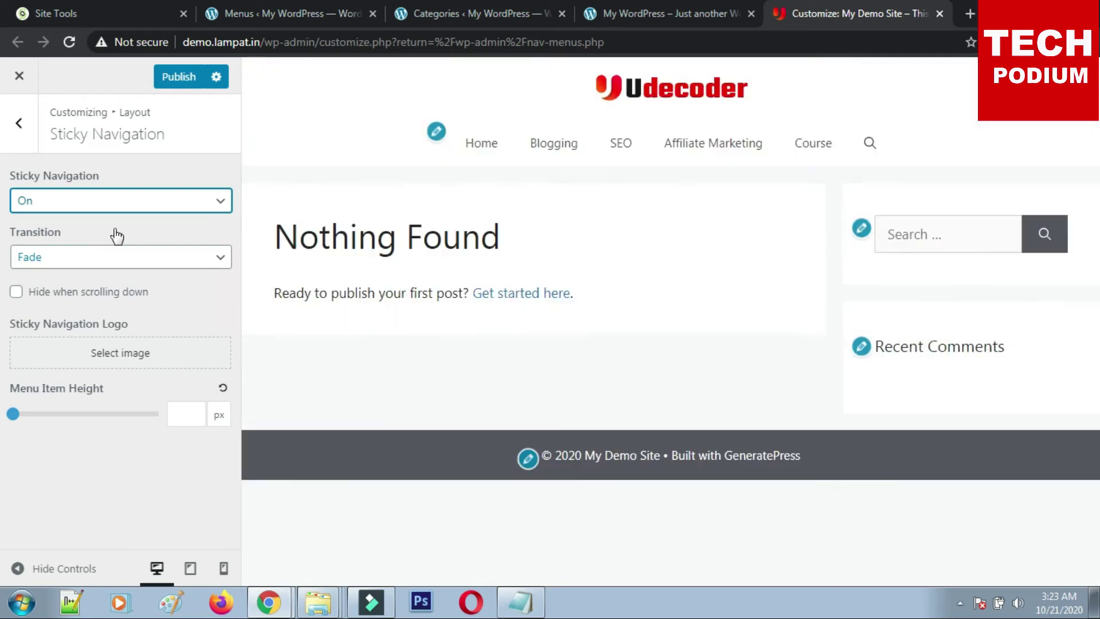
pyautogui.click(98, 201)
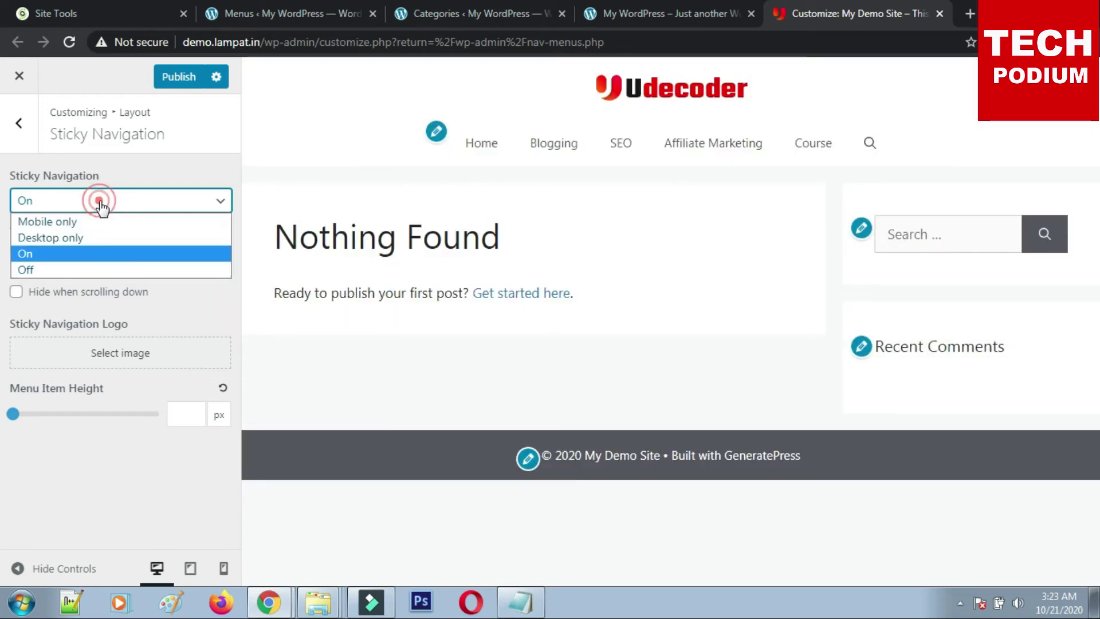
pyautogui.click(47, 269)
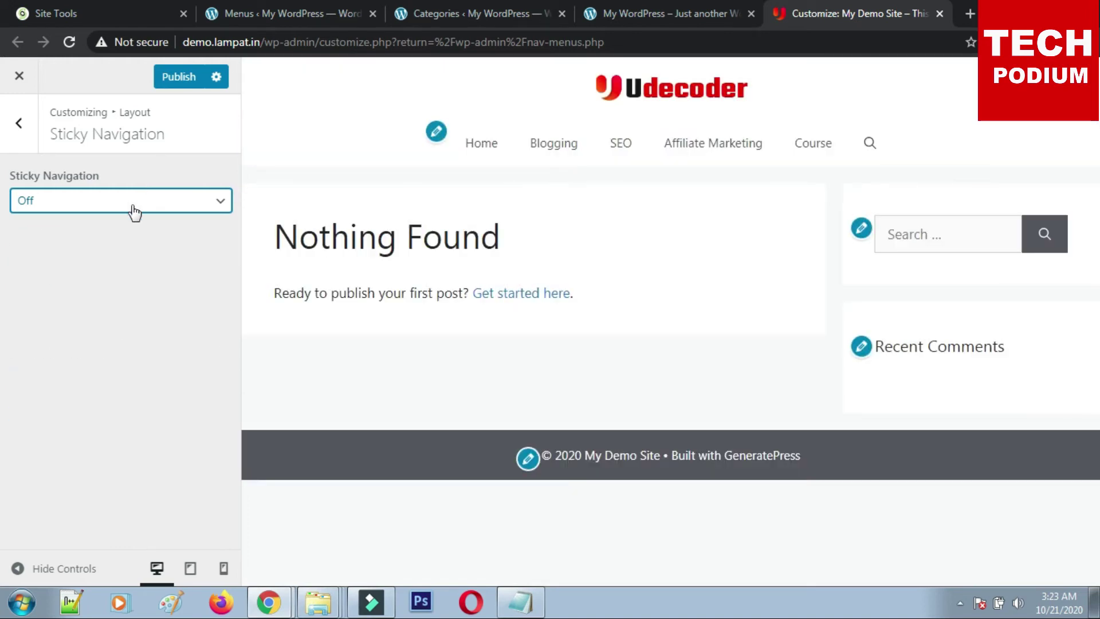
# Turn sticky navigation On for all devices and publish the change.
pyautogui.click(129, 209)
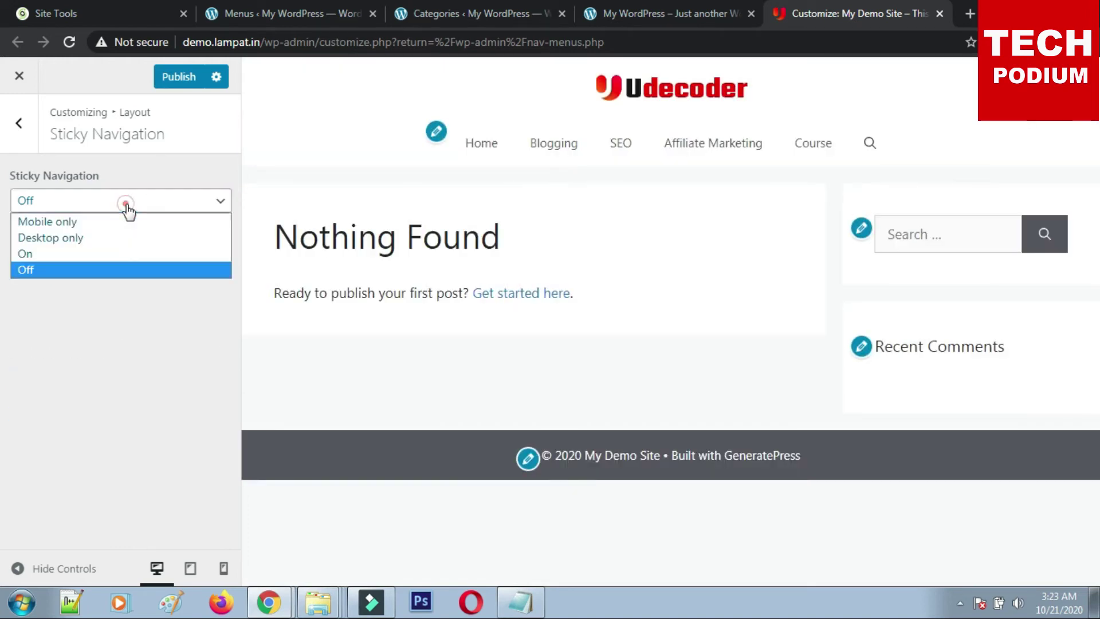
pyautogui.click(58, 253)
pyautogui.click(175, 76)
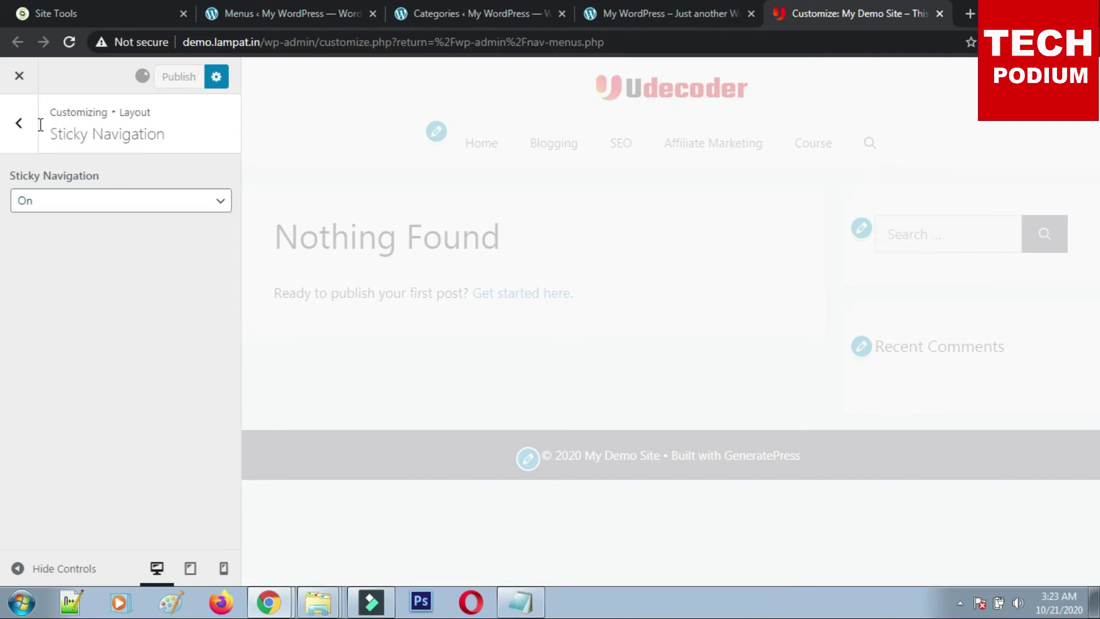
# Check the Off Canvas Panel setting without changing it and open the Sidebars layout settings.
pyautogui.click(20, 125)
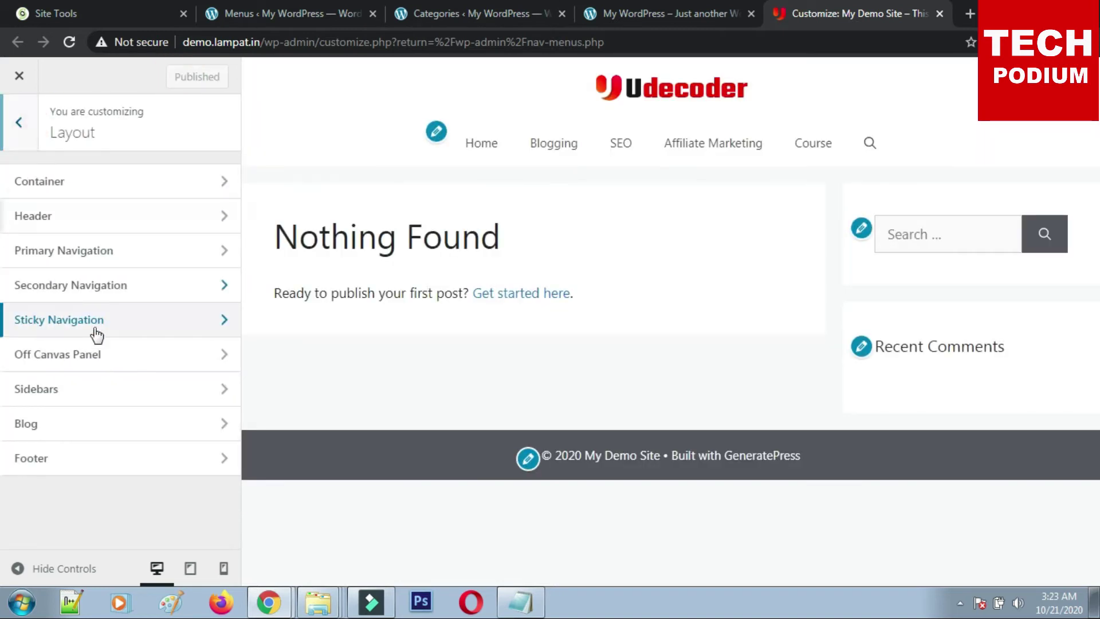
pyautogui.click(103, 356)
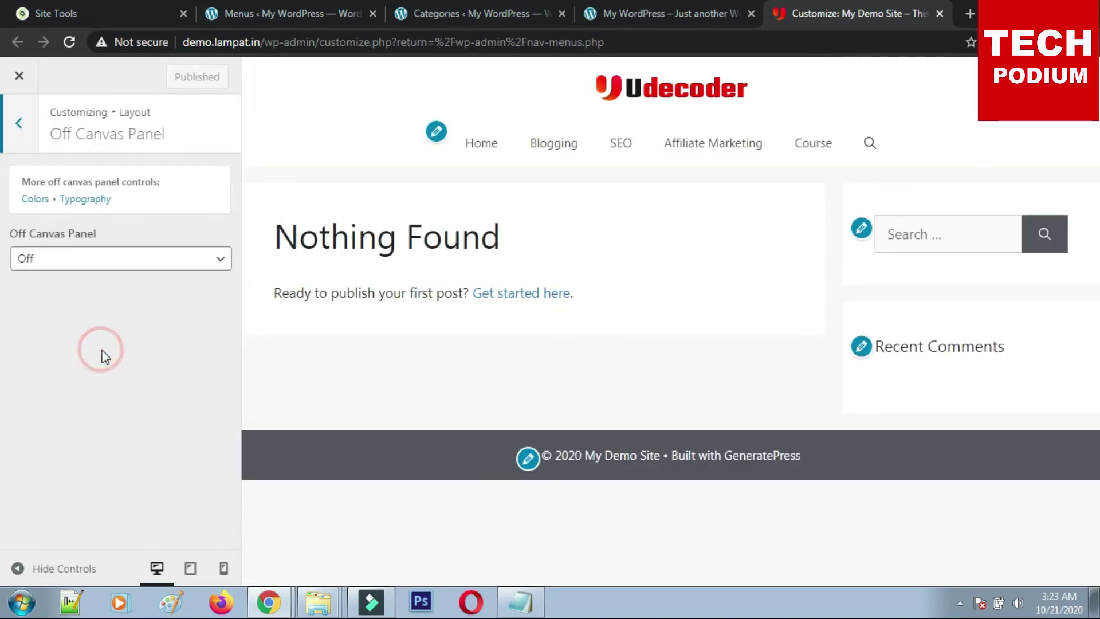
pyautogui.click(54, 263)
pyautogui.click(53, 263)
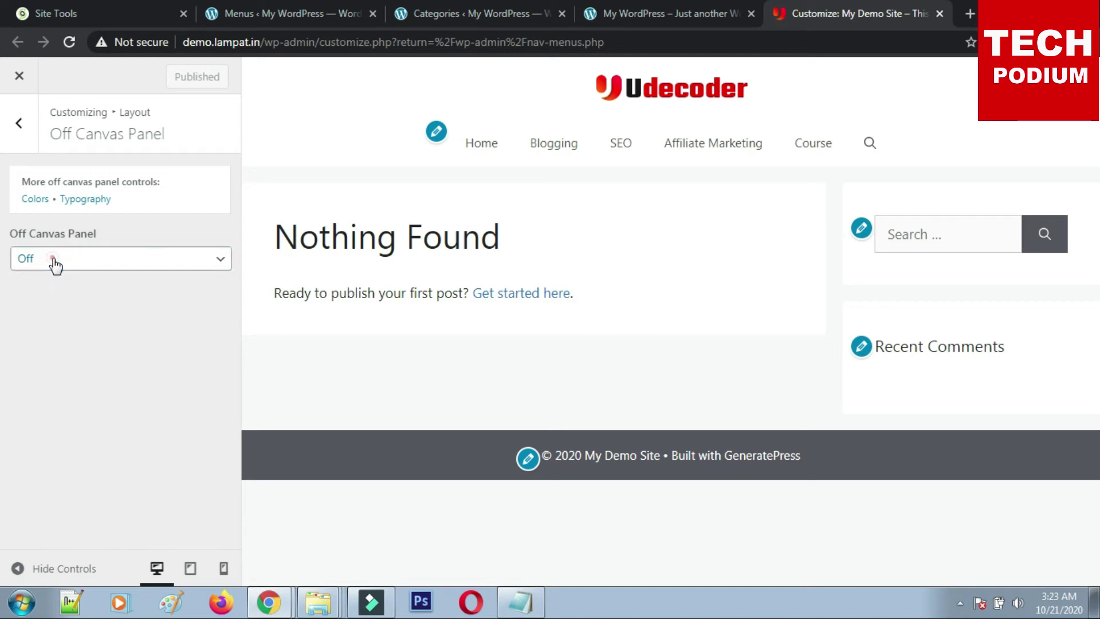
pyautogui.click(81, 319)
pyautogui.click(18, 114)
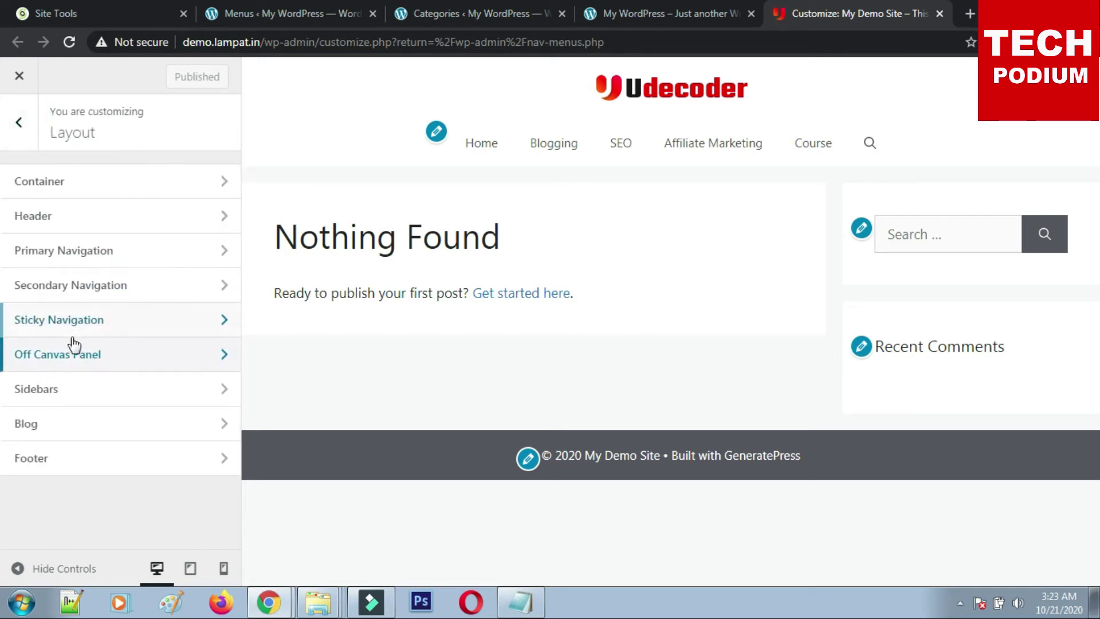
pyautogui.click(82, 396)
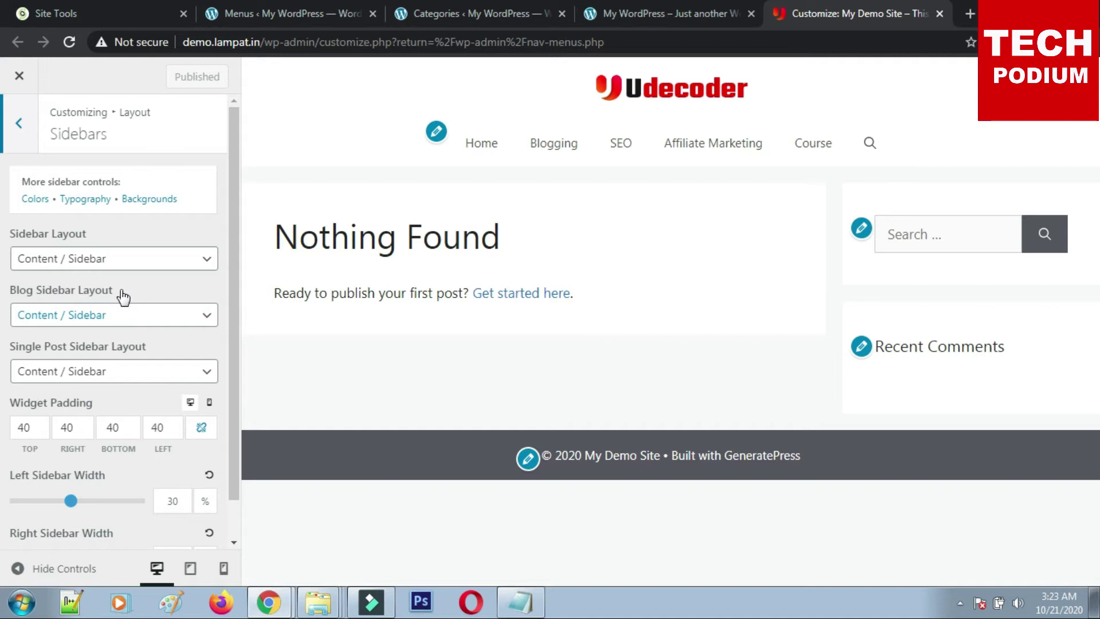
# Try Sidebar / Content as the general sidebar layout, switch it to Sidebar / Content / Sidebar and publish.
pyautogui.click(123, 265)
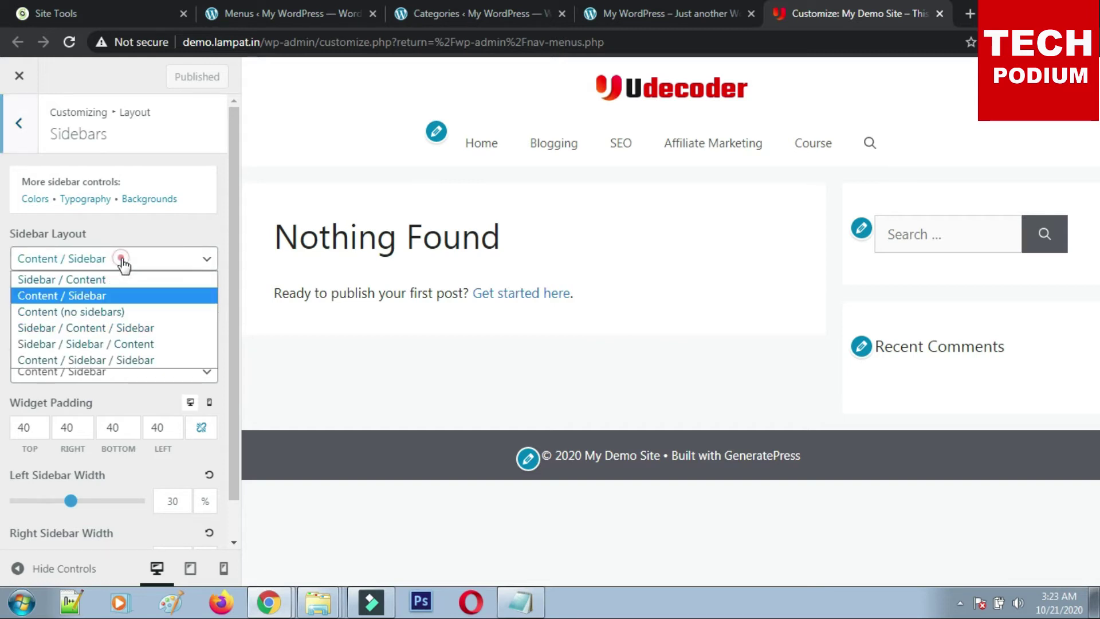
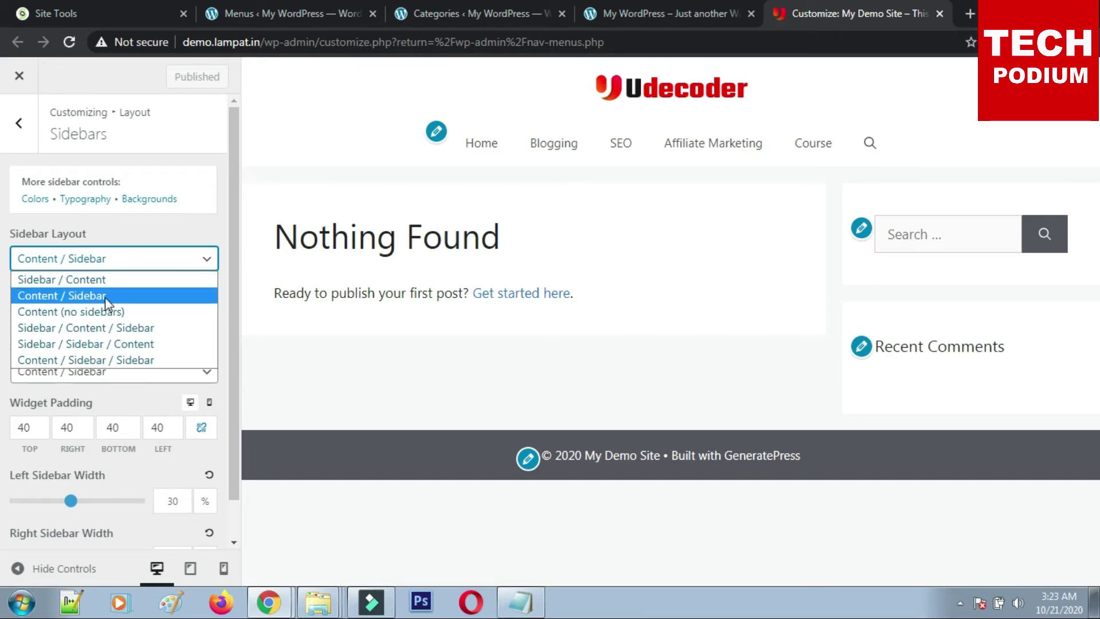
pyautogui.click(98, 279)
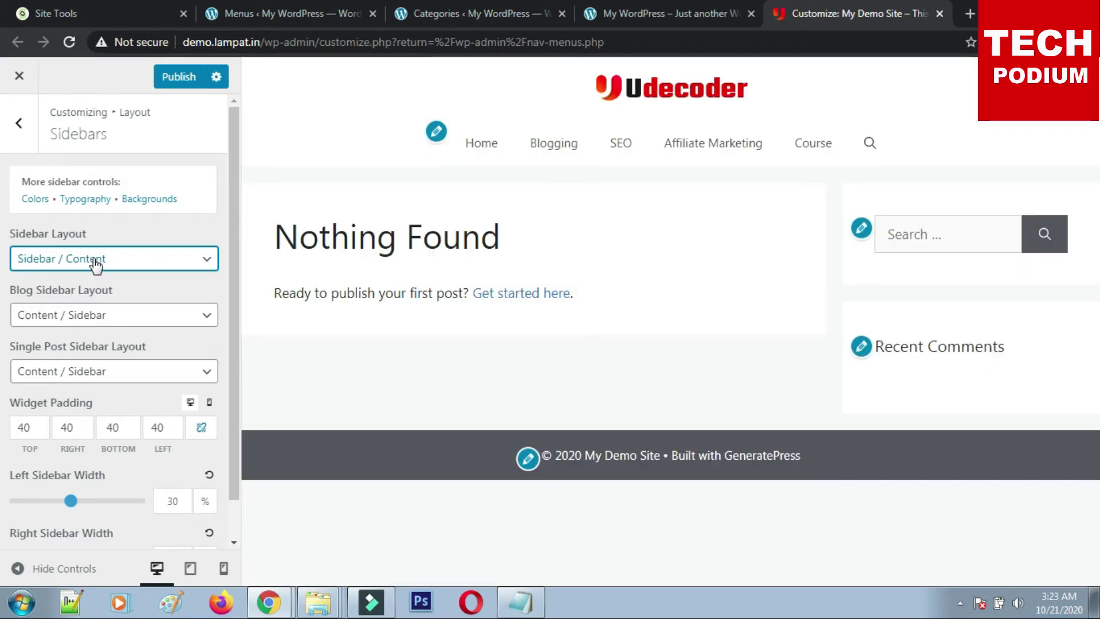
pyautogui.click(96, 263)
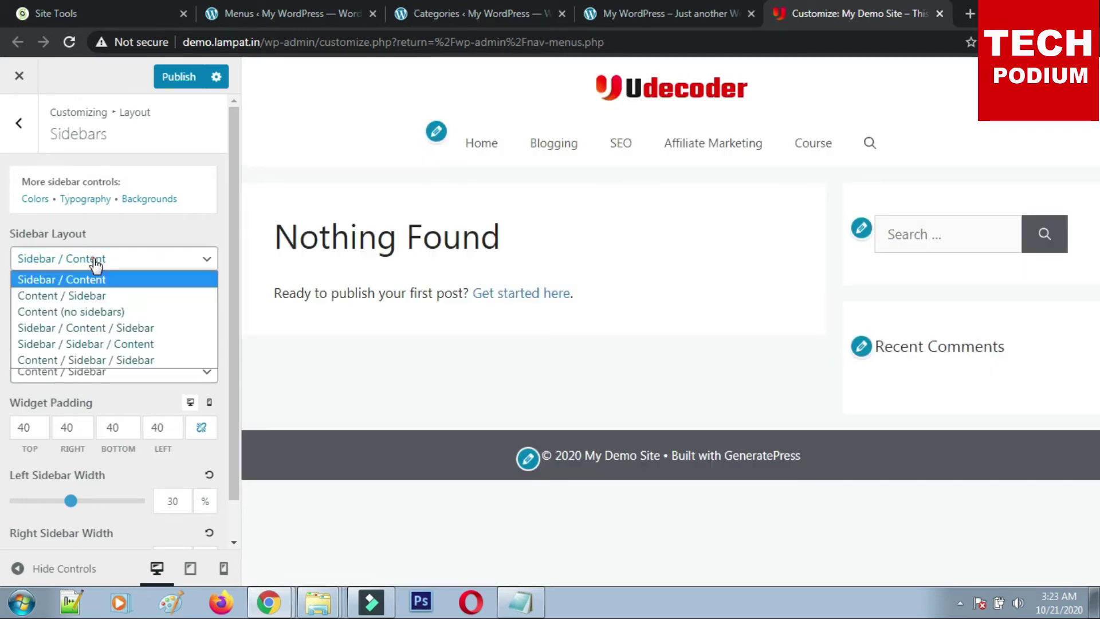
pyautogui.click(104, 328)
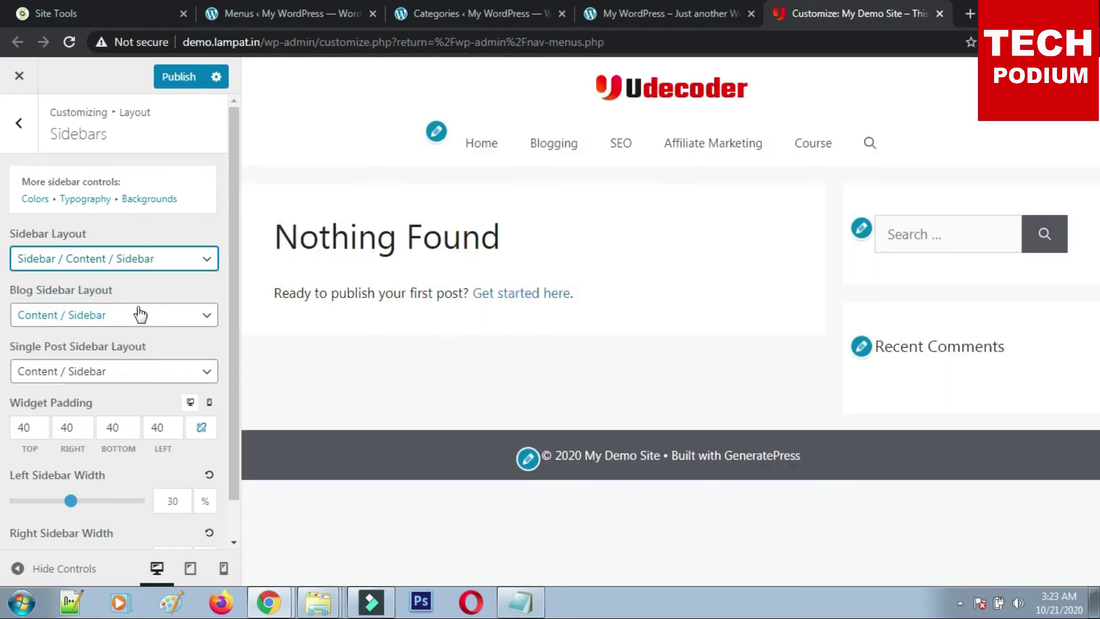
pyautogui.click(174, 75)
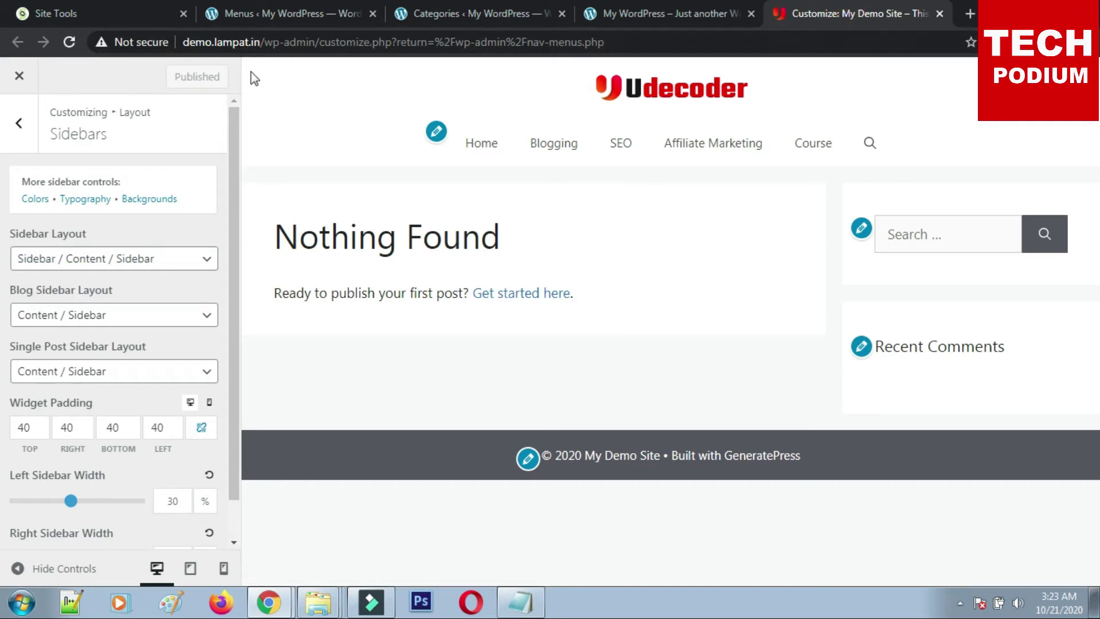
# Reload the live site to check the published layout, and return to the theme customizer.
pyautogui.click(647, 16)
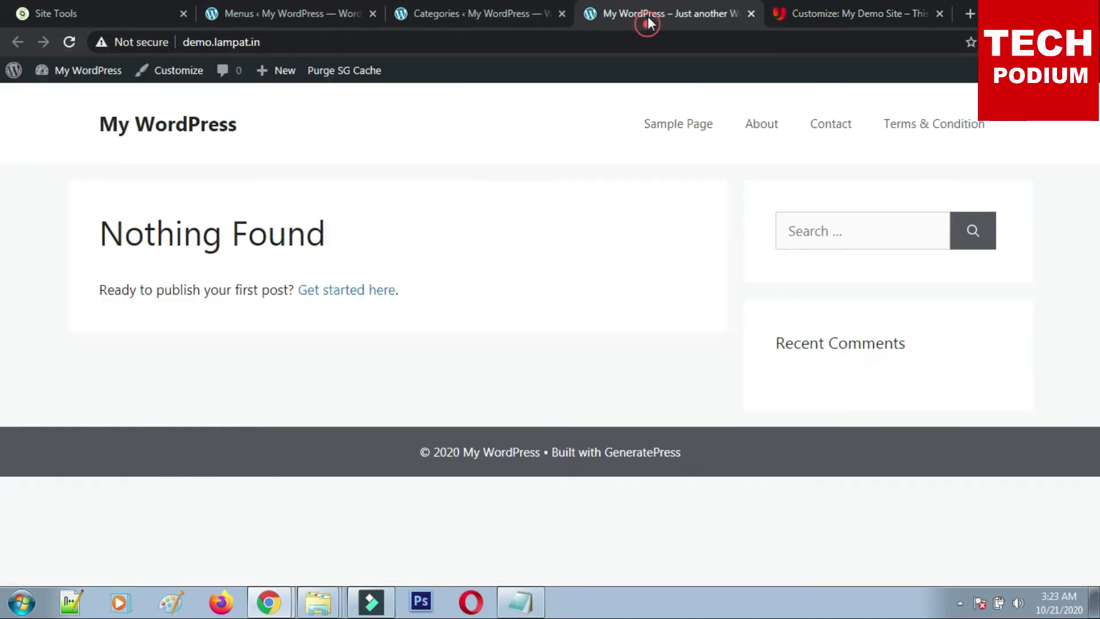
pyautogui.click(70, 42)
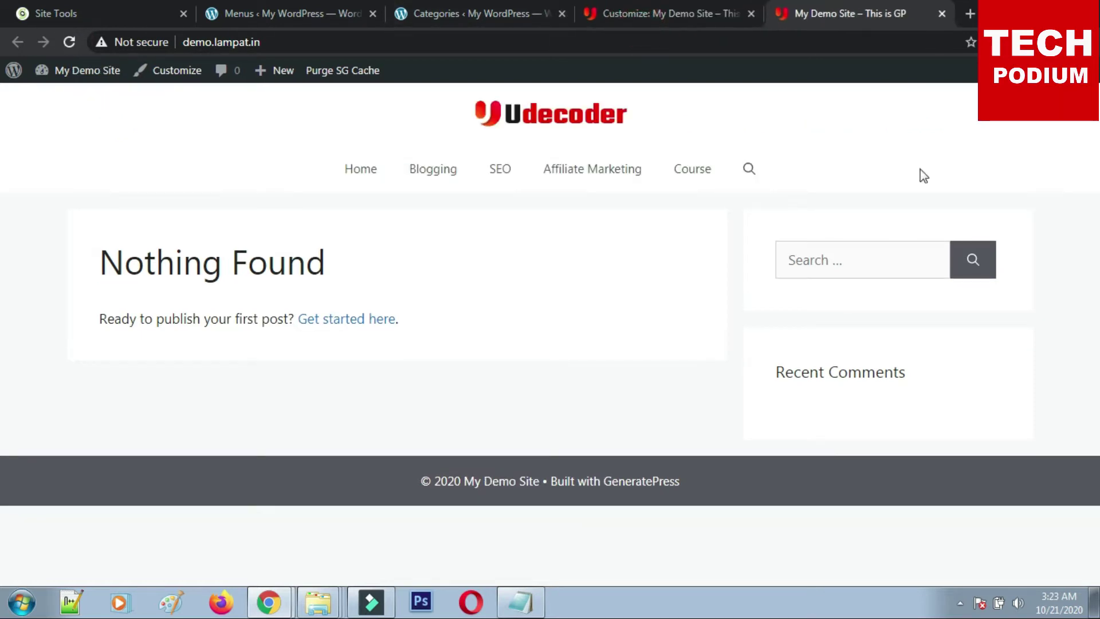
pyautogui.click(699, 13)
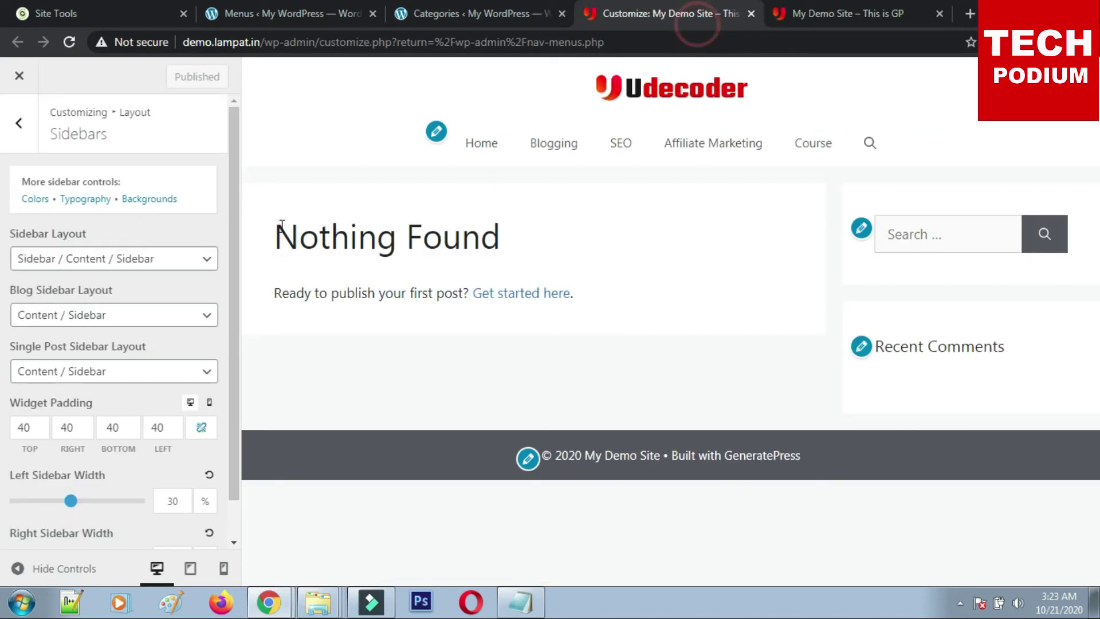
# Restore the general sidebar layout to Content / Sidebar and publish the change.
pyautogui.click(138, 260)
pyautogui.click(86, 280)
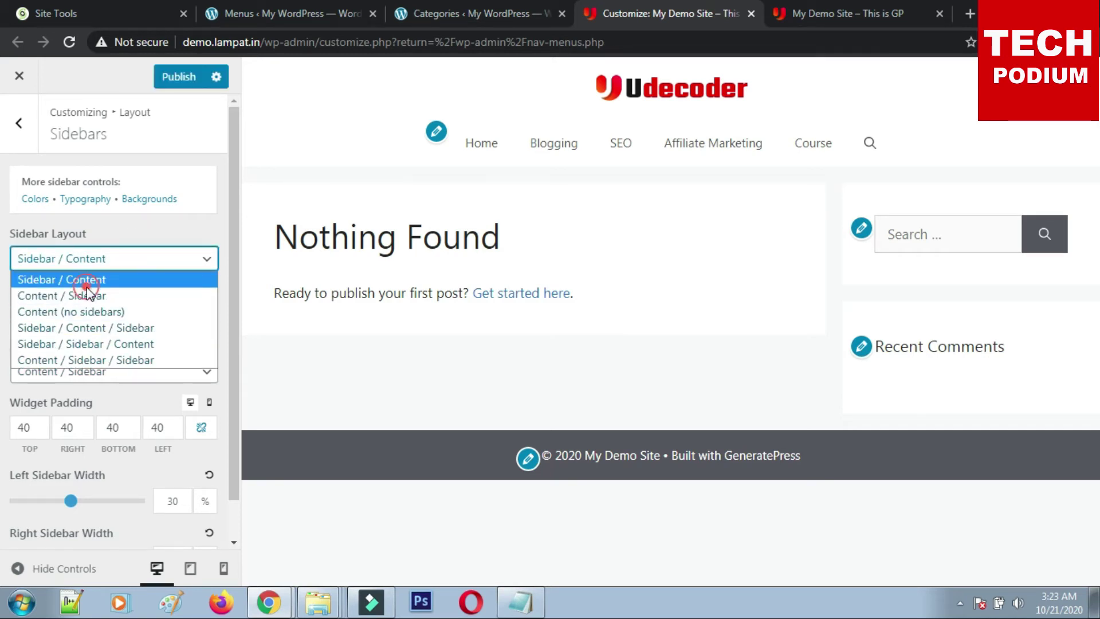
pyautogui.click(92, 252)
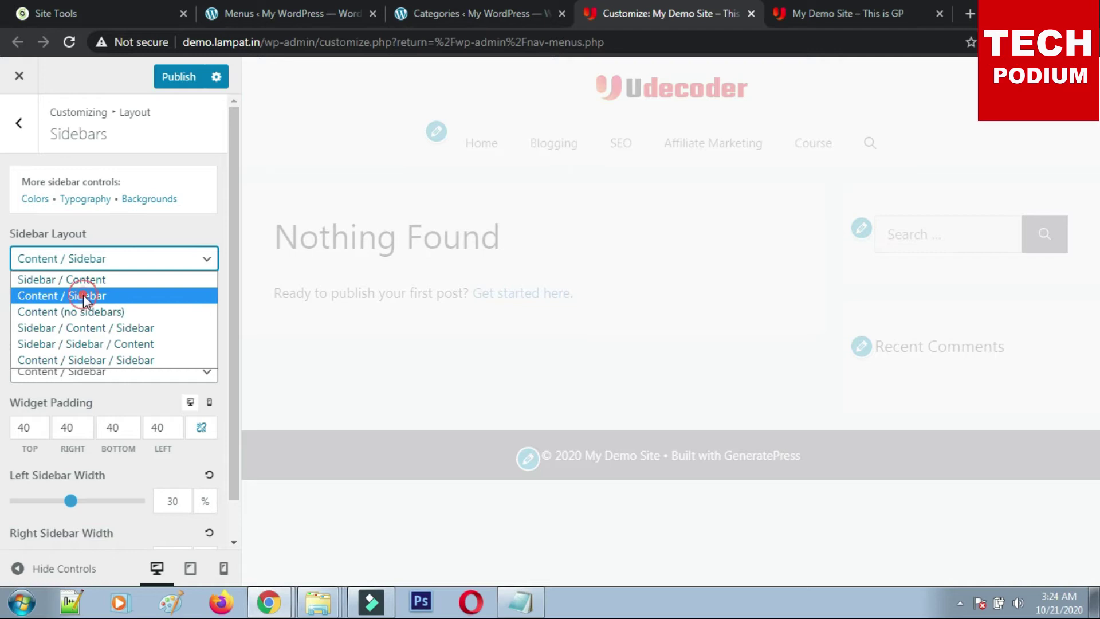
pyautogui.click(86, 296)
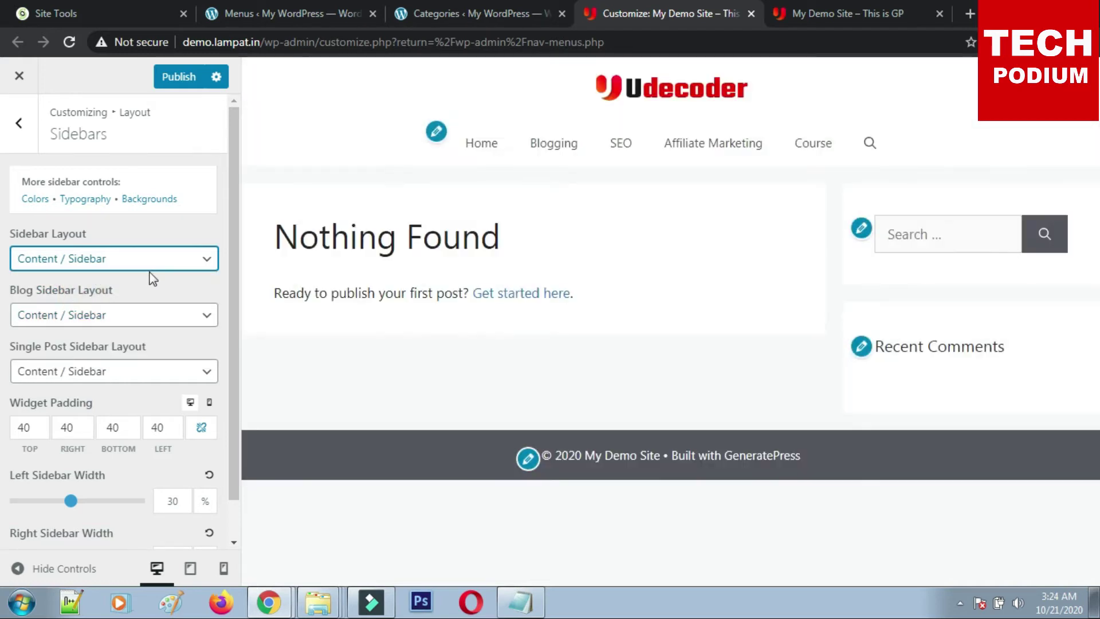
pyautogui.scroll(-1, 136, 388)
pyautogui.scroll(1, 172, 381)
pyautogui.scroll(1, 179, 380)
pyautogui.click(172, 75)
# Open the Blog layout settings and switch to the content options for single posts.
pyautogui.click(21, 126)
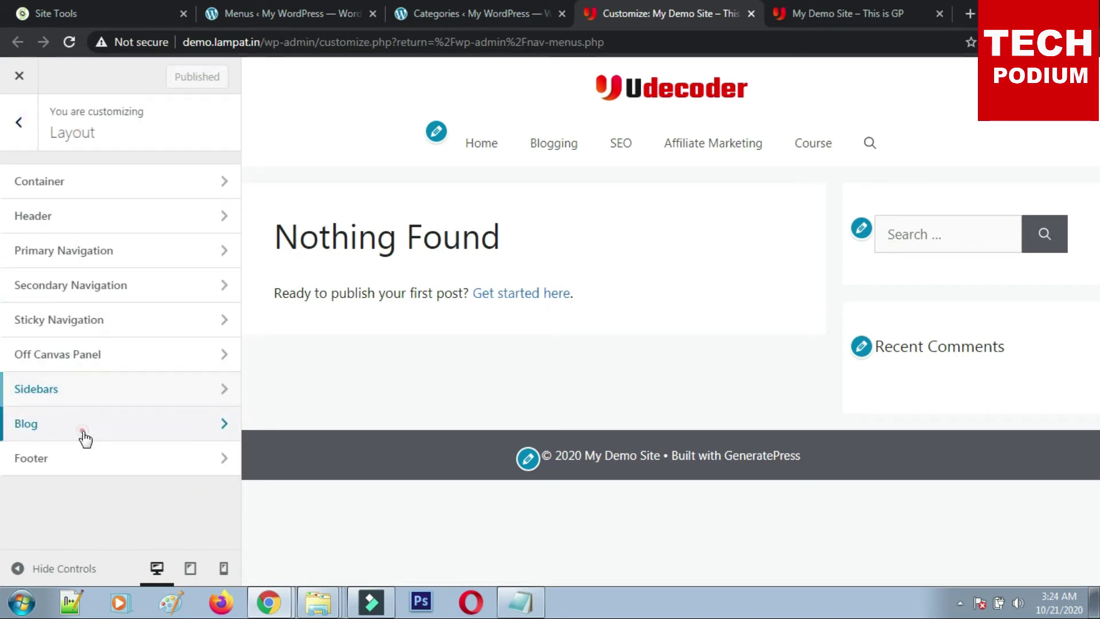
pyautogui.click(83, 433)
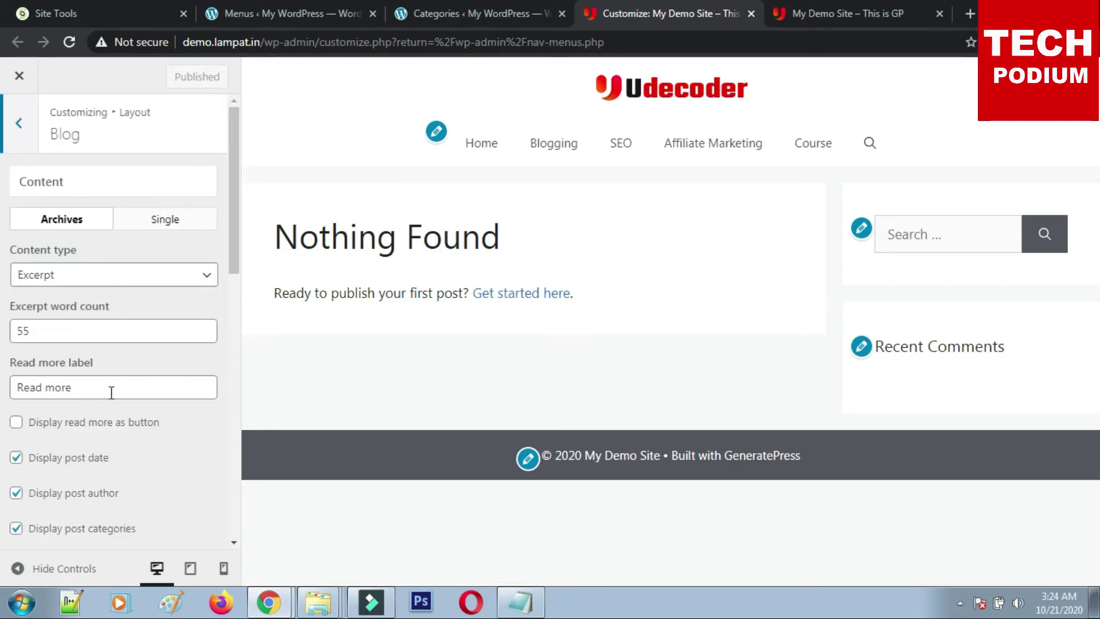
pyautogui.click(164, 224)
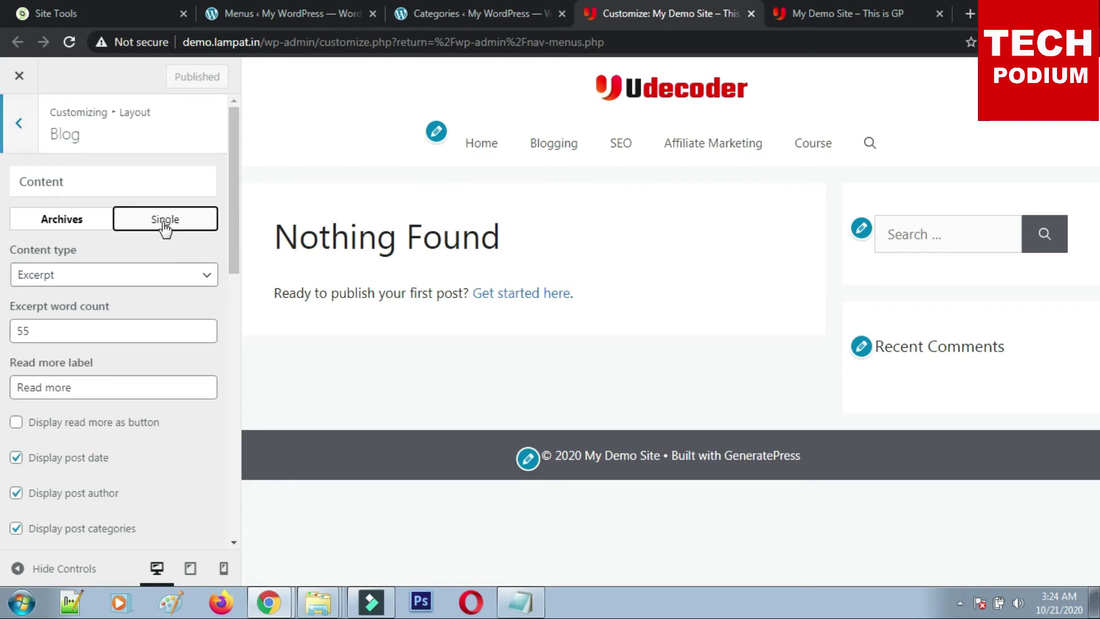
# Review the Blog layout options for archive and single content, and the featured image settings for archives, posts and pages.
pyautogui.click(69, 222)
pyautogui.scroll(-8, 128, 430)
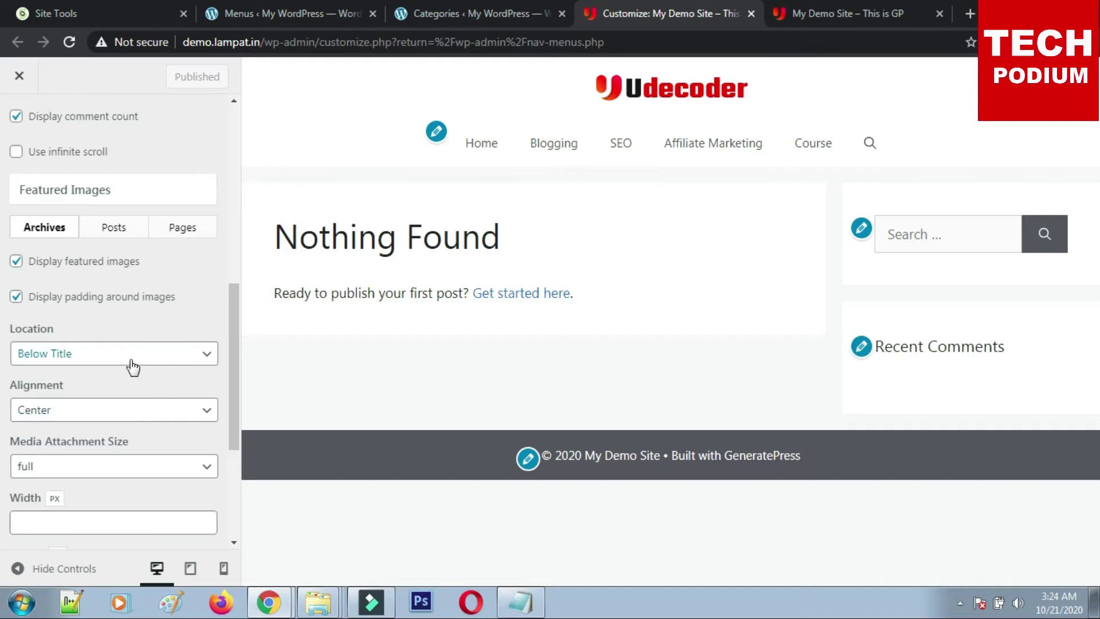
pyautogui.scroll(-4, 133, 368)
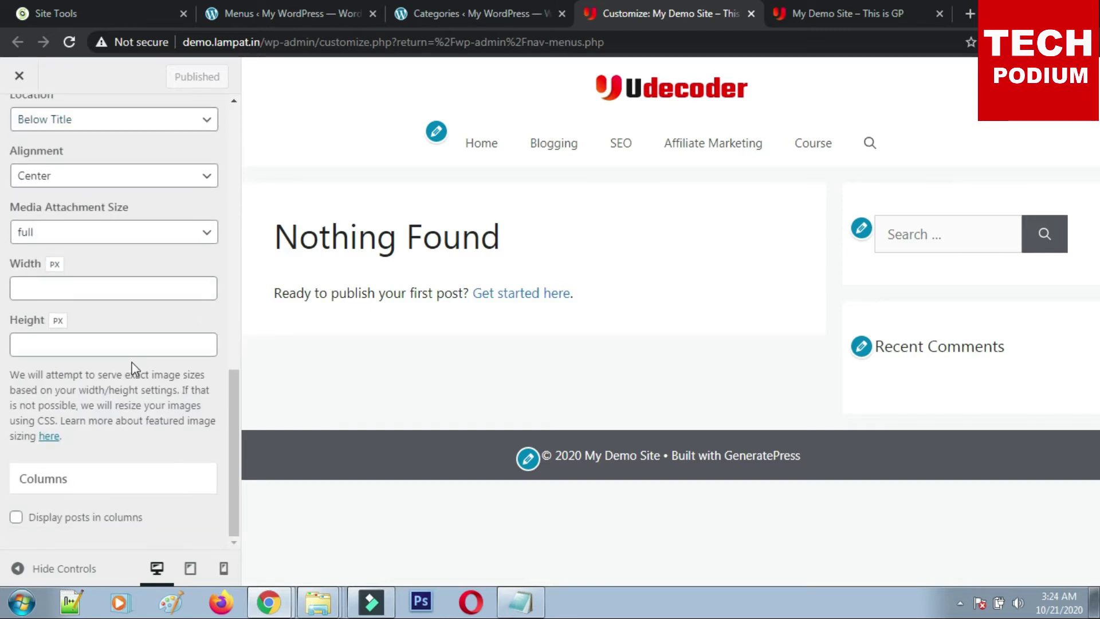
pyautogui.scroll(12, 142, 375)
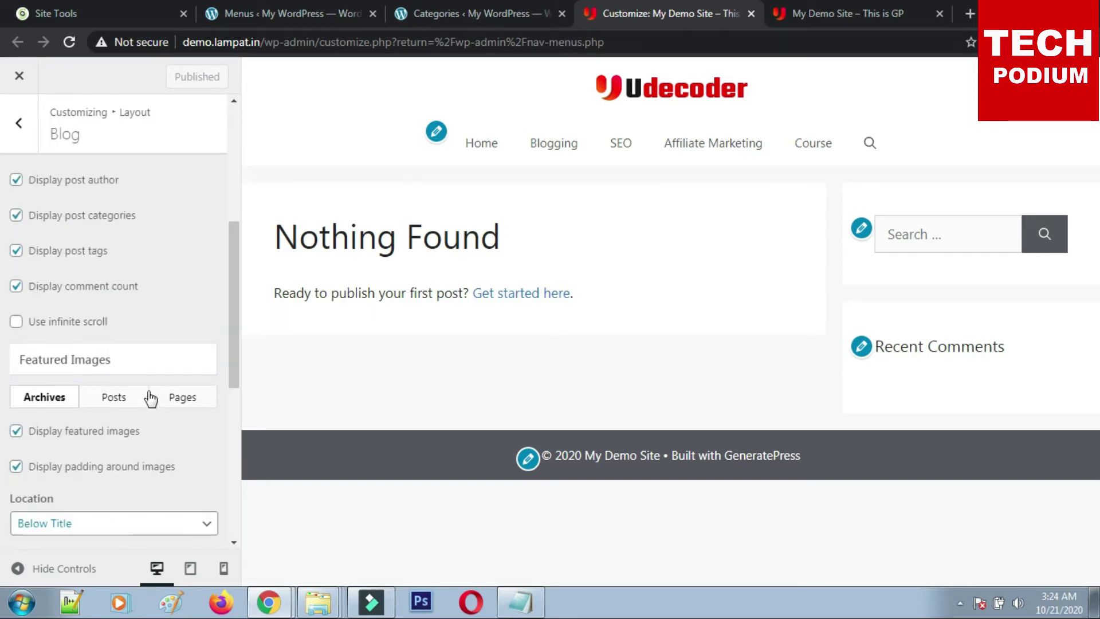
pyautogui.click(177, 220)
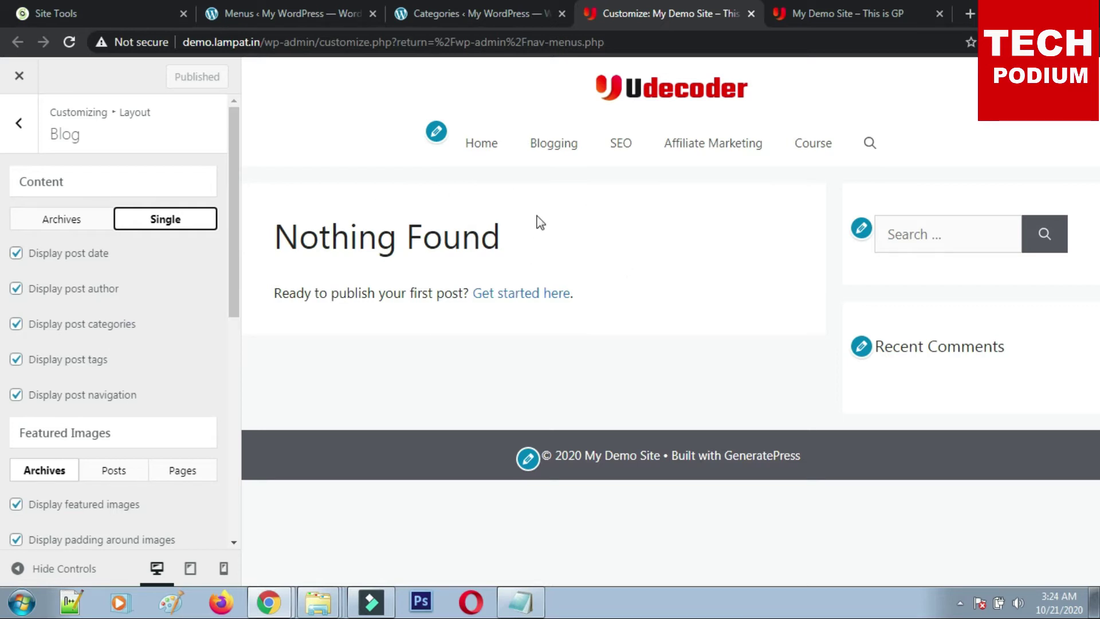
pyautogui.moveTo(253, 188); pyautogui.dragTo(361, 202)
pyautogui.click(305, 193)
pyautogui.scroll(-4, 130, 346)
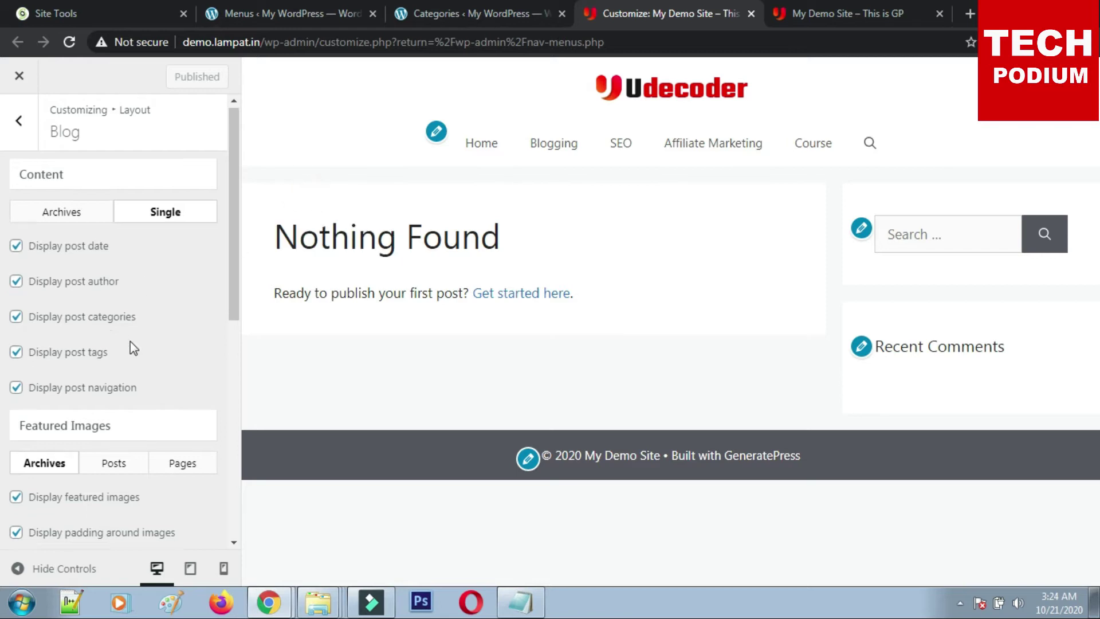
pyautogui.click(117, 227)
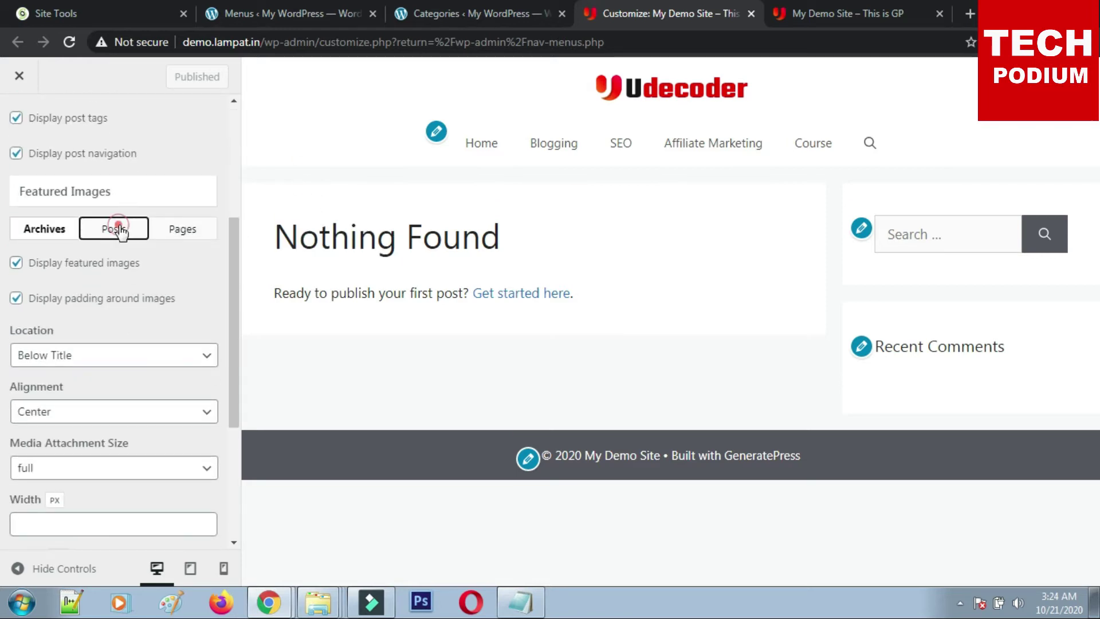
pyautogui.click(181, 229)
pyautogui.click(45, 229)
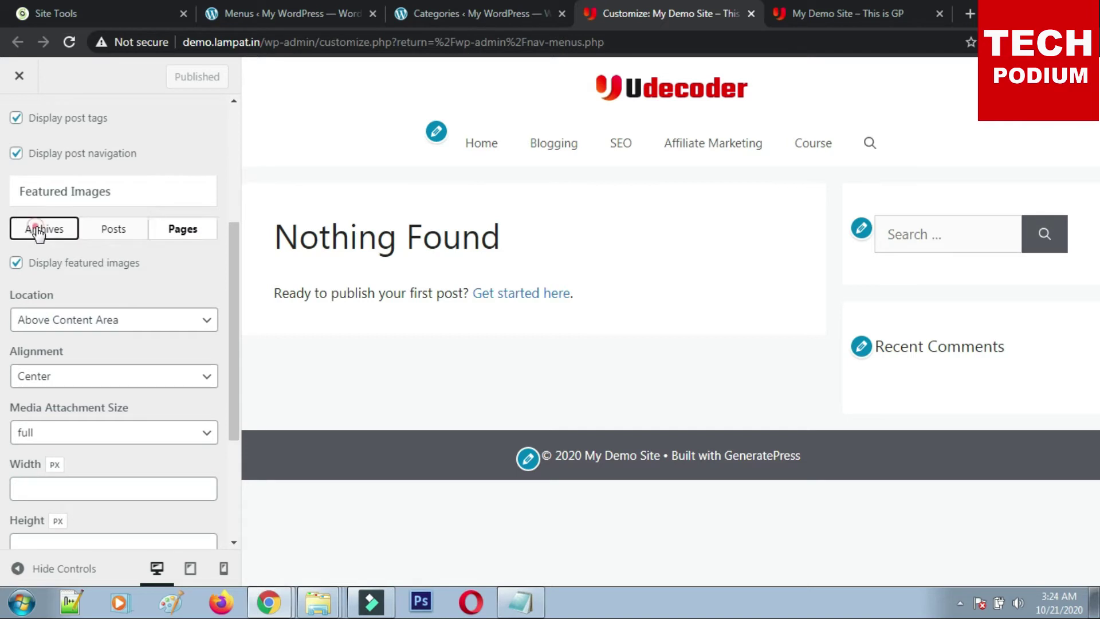
pyautogui.scroll(4, 143, 299)
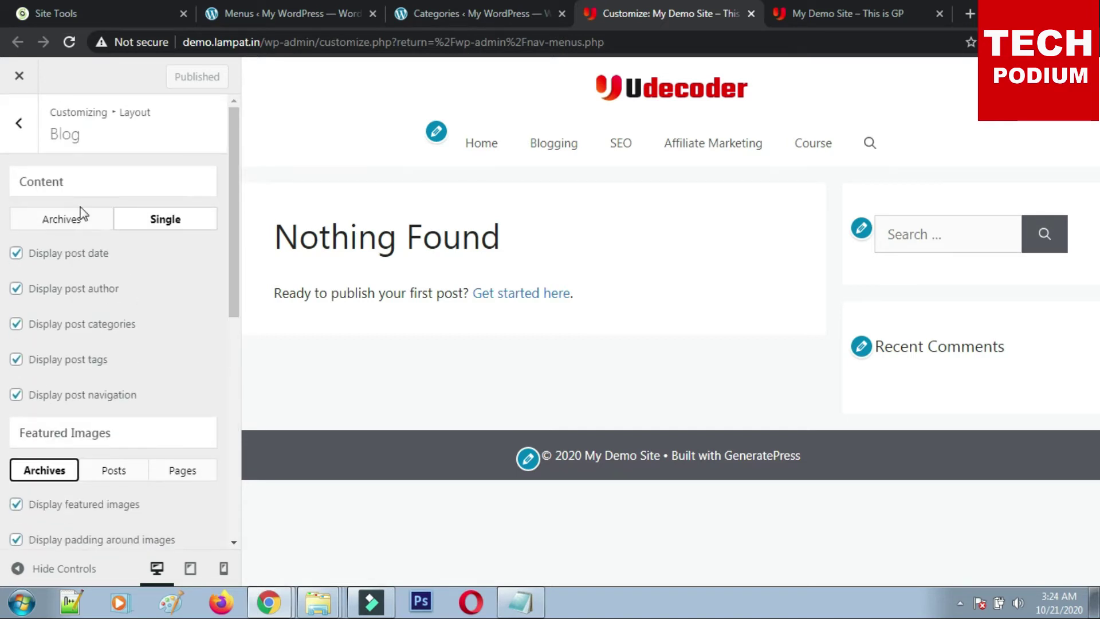
# In the Footer layout settings, keep 3 footer widgets and enable the Back to Top button.
pyautogui.click(18, 124)
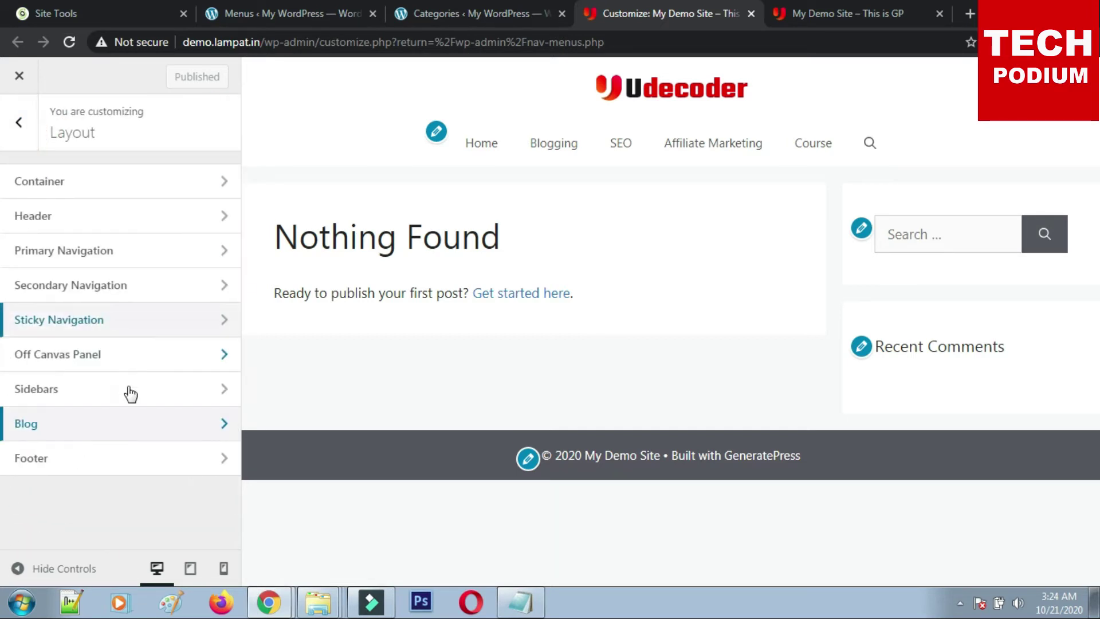
pyautogui.click(129, 458)
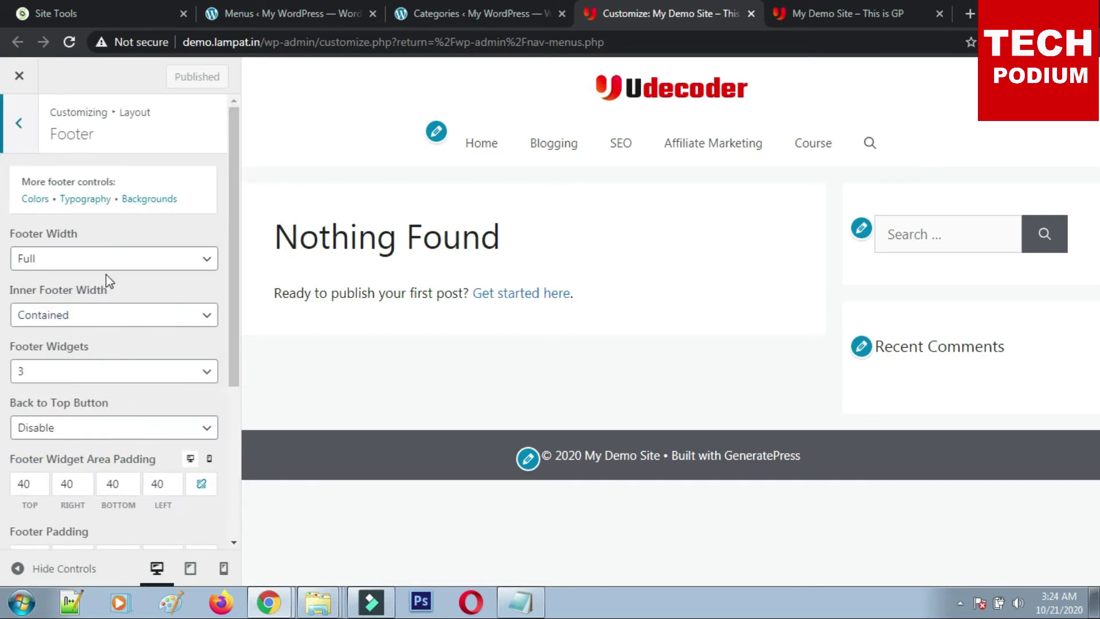
pyautogui.click(98, 372)
pyautogui.click(96, 367)
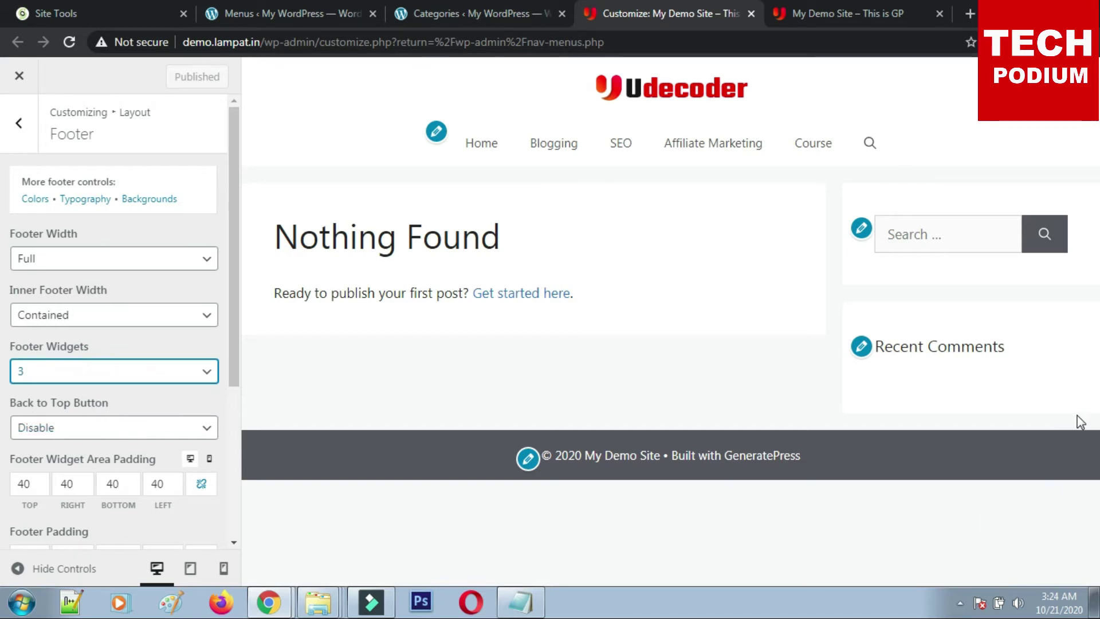
pyautogui.click(125, 431)
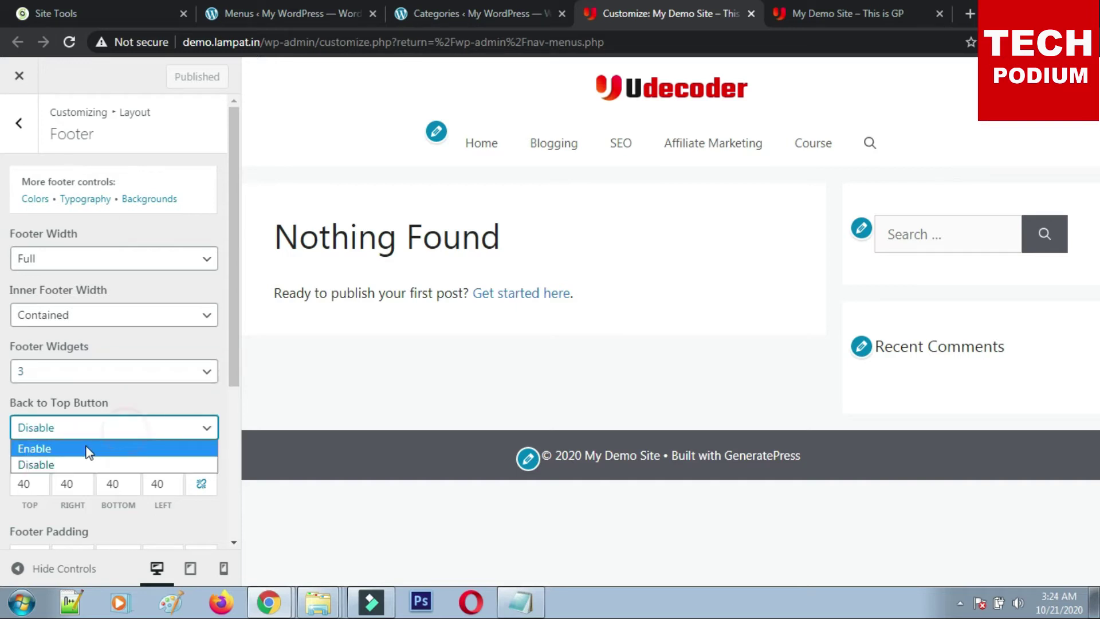
pyautogui.click(86, 447)
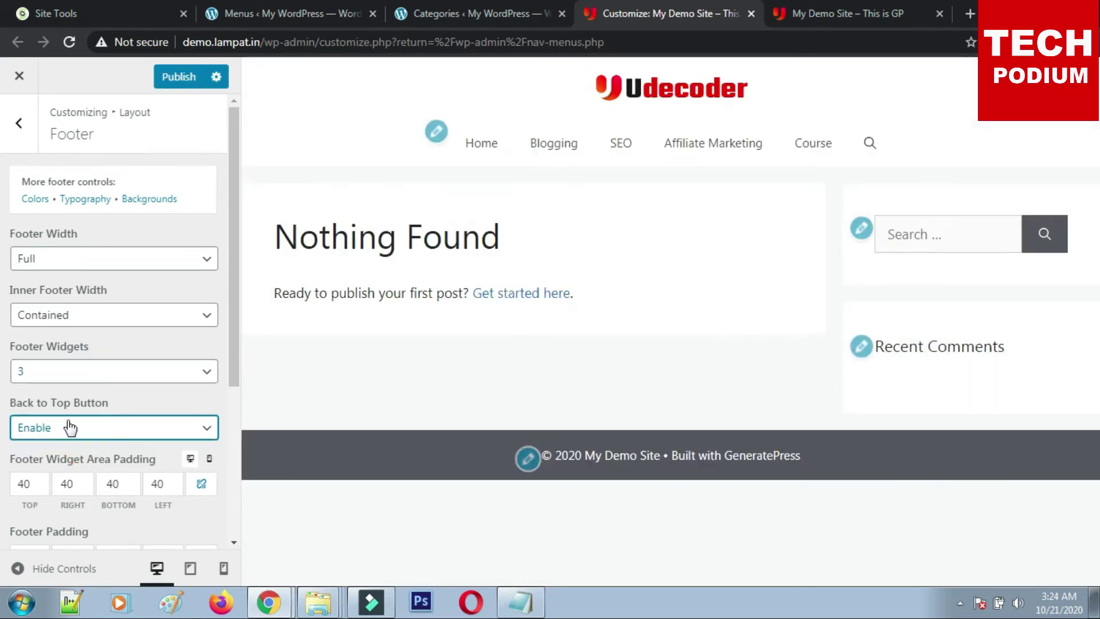
# Publish the footer change, reload the live site to check it, and return to the customizer.
pyautogui.click(179, 76)
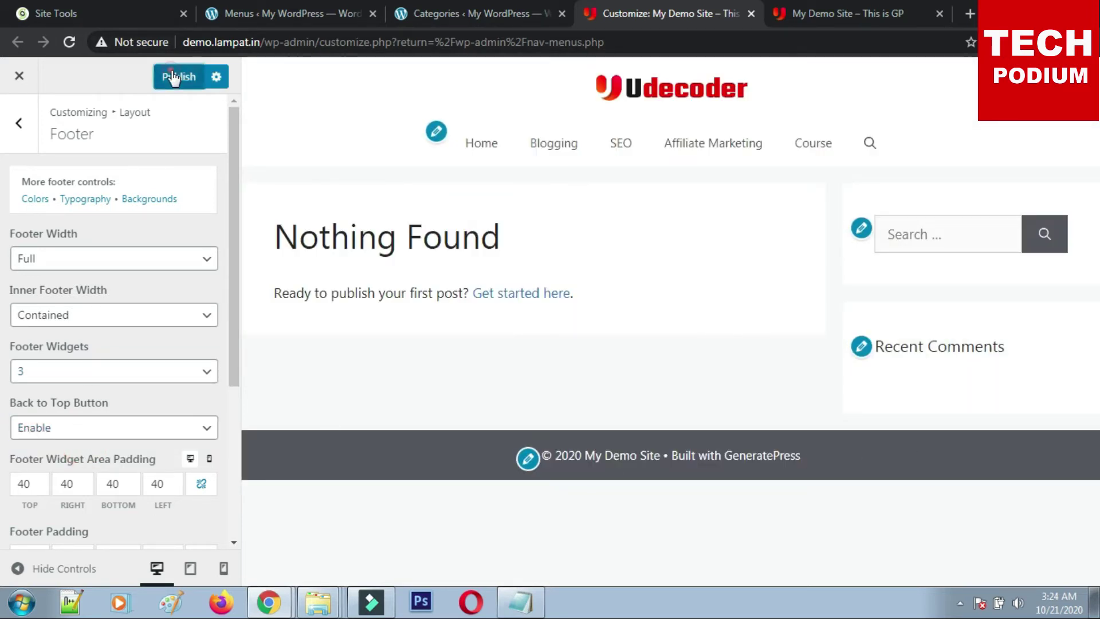
pyautogui.click(843, 13)
pyautogui.click(68, 42)
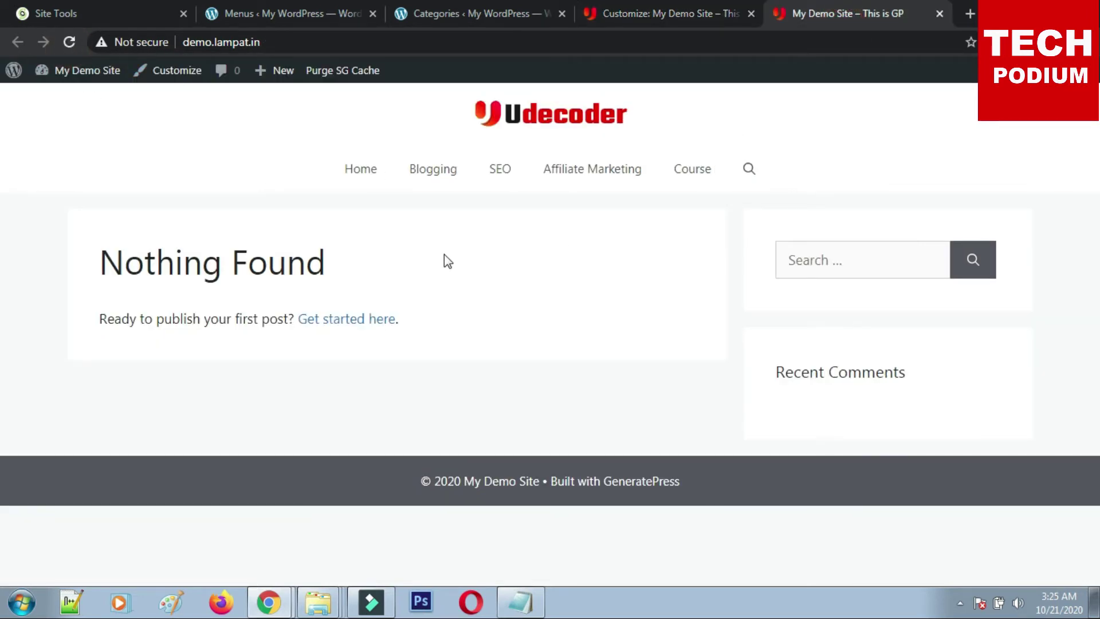
pyautogui.click(705, 14)
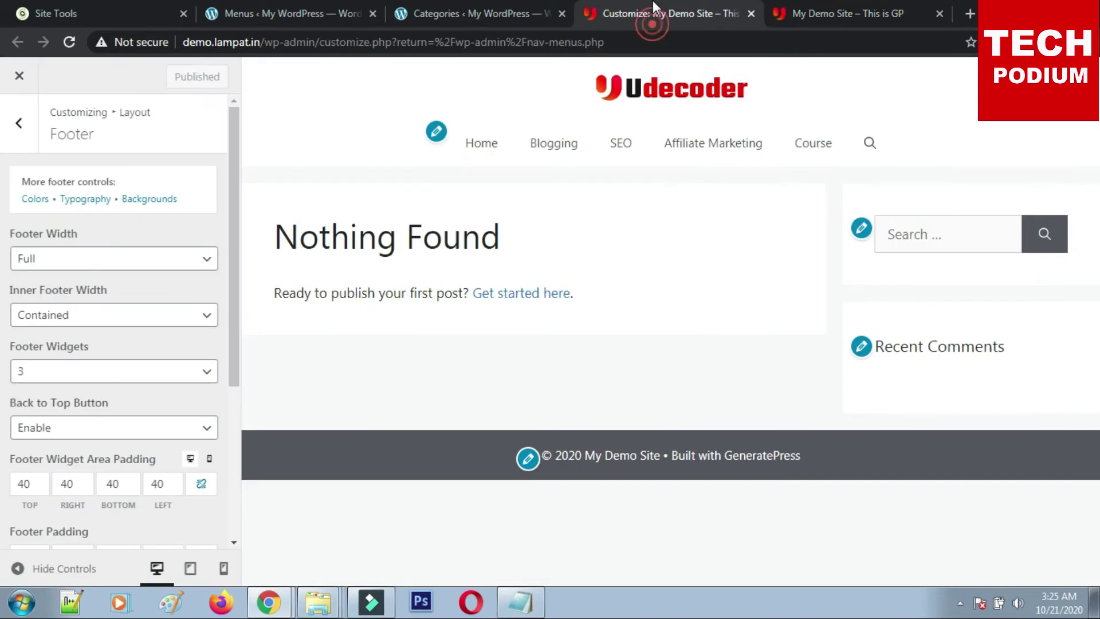
# Clear the existing Copyright text in the footer settings.
pyautogui.scroll(-4, 83, 442)
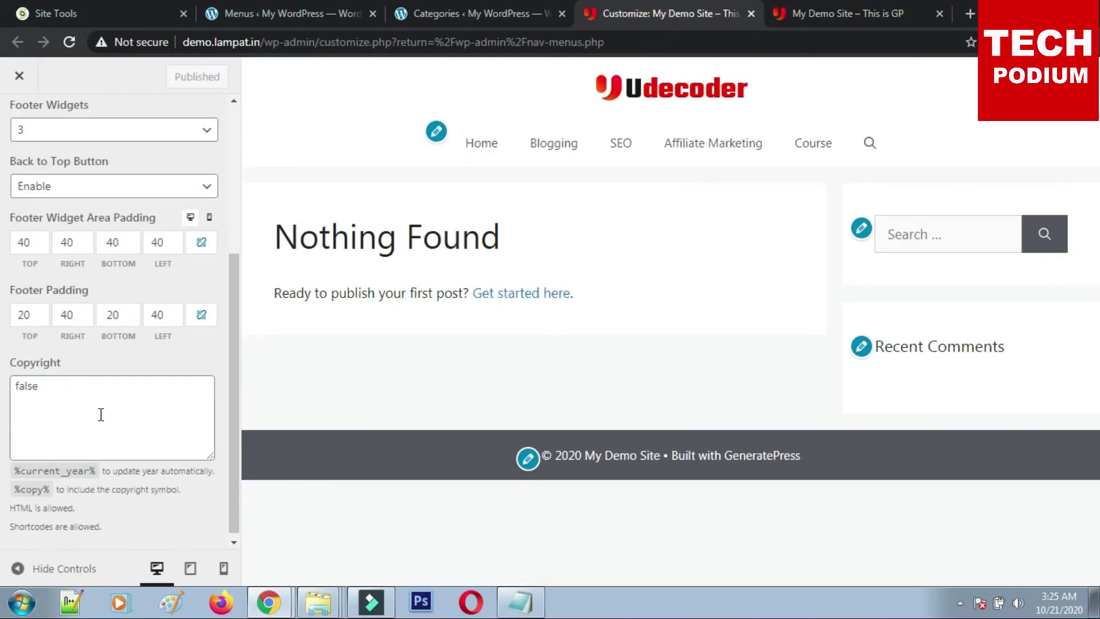
pyautogui.moveTo(64, 394); pyautogui.dragTo(7, 385)
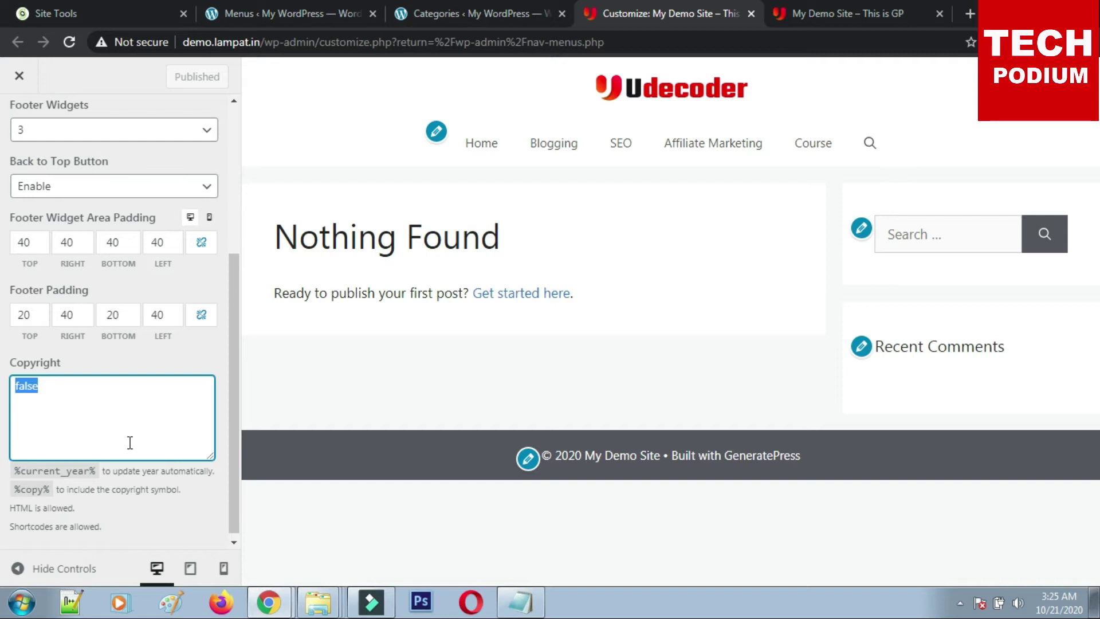
pyautogui.press('BackSpace')
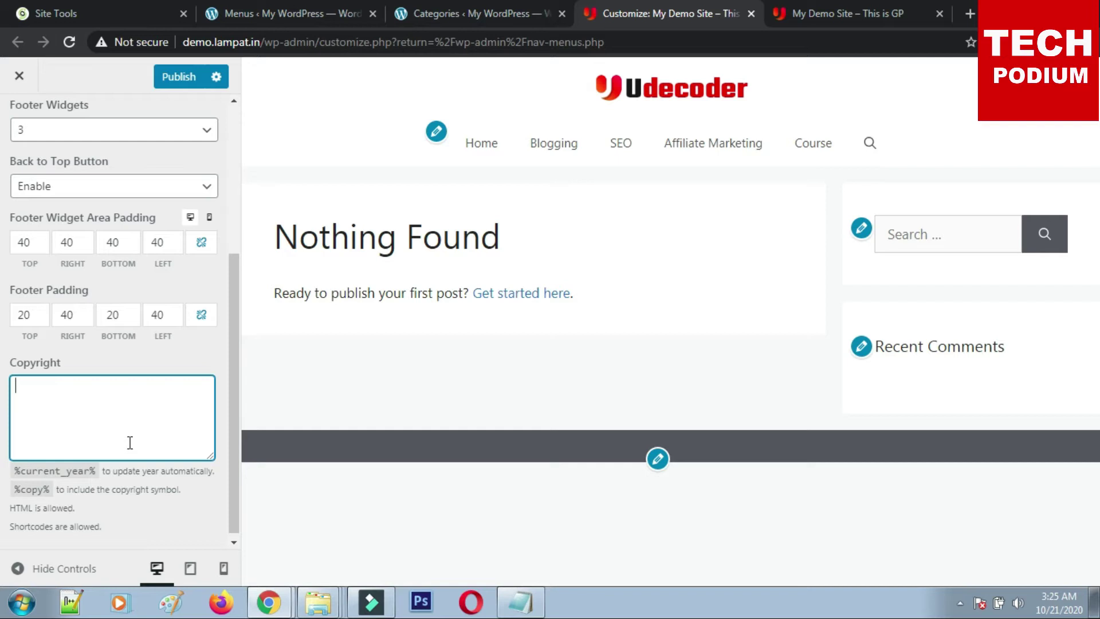
pyautogui.write('false')
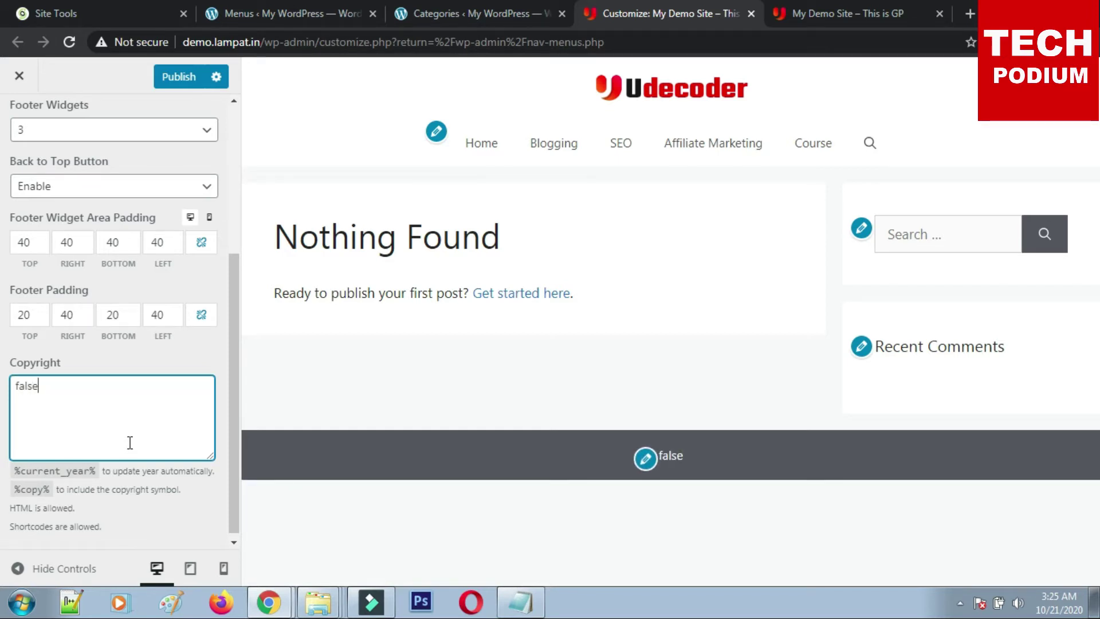
pyautogui.press('BackSpace')
pyautogui.press('BackSpace')
pyautogui.press('BackSpace')
pyautogui.press('BackSpace')
pyautogui.press('BackSpace')
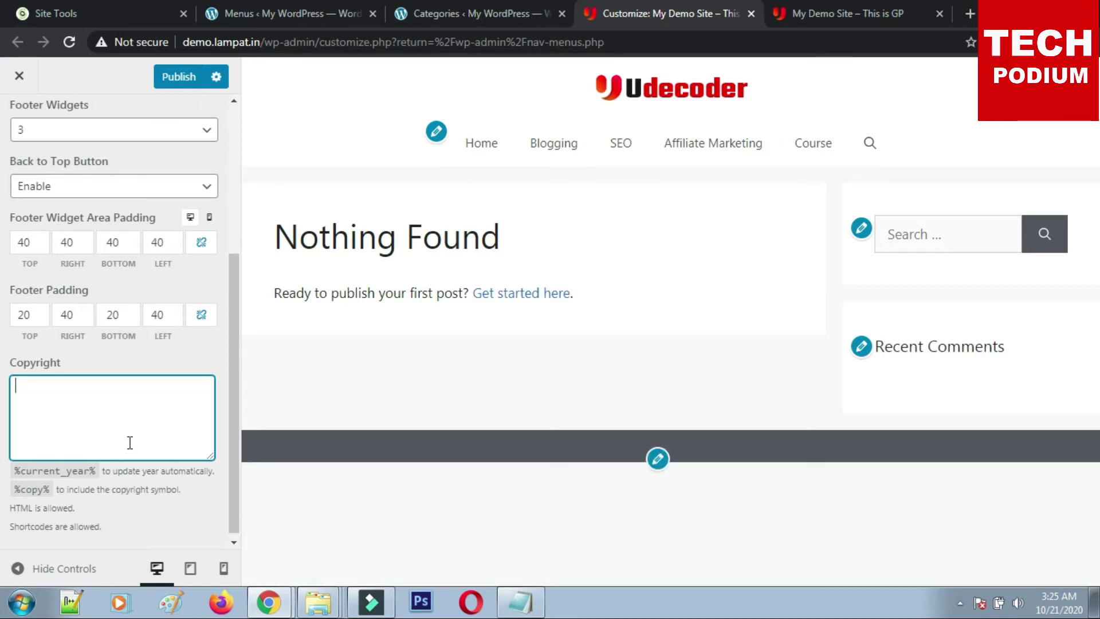
# Copy the %current_year% placeholder from the help text into the empty Copyright field.
pyautogui.moveTo(17, 468); pyautogui.dragTo(90, 473)
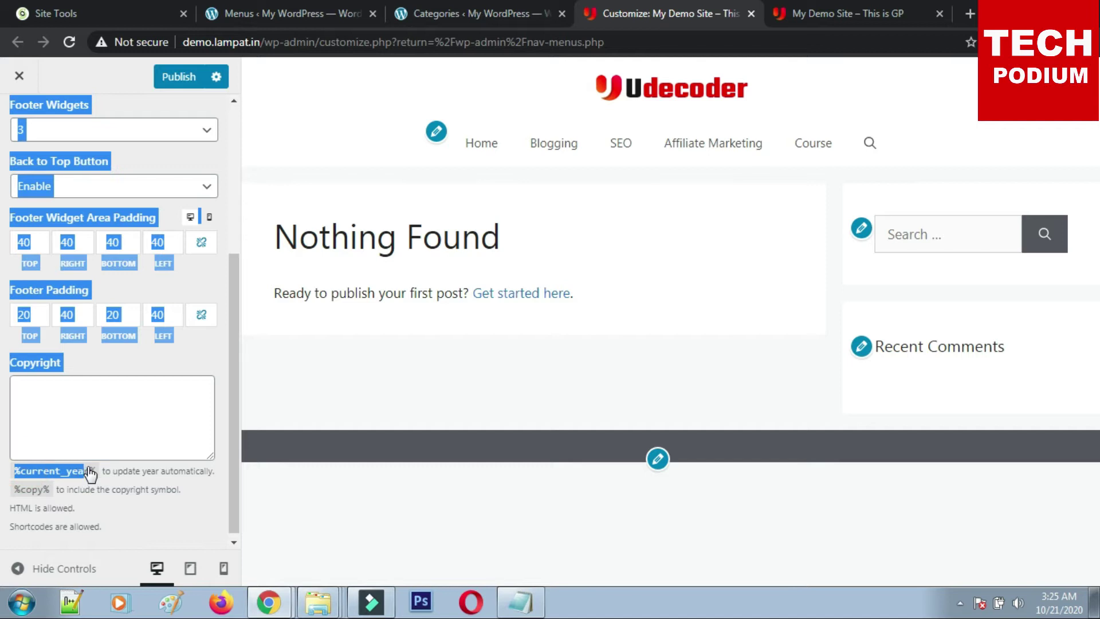
pyautogui.click(112, 508)
pyautogui.moveTo(8, 475)
pyautogui.mouseDown()
pyautogui.moveTo(112, 482)
pyautogui.moveTo(19, 474)
pyautogui.mouseUp()
pyautogui.hotkey('ctrl', 'c')
pyautogui.click(102, 477)
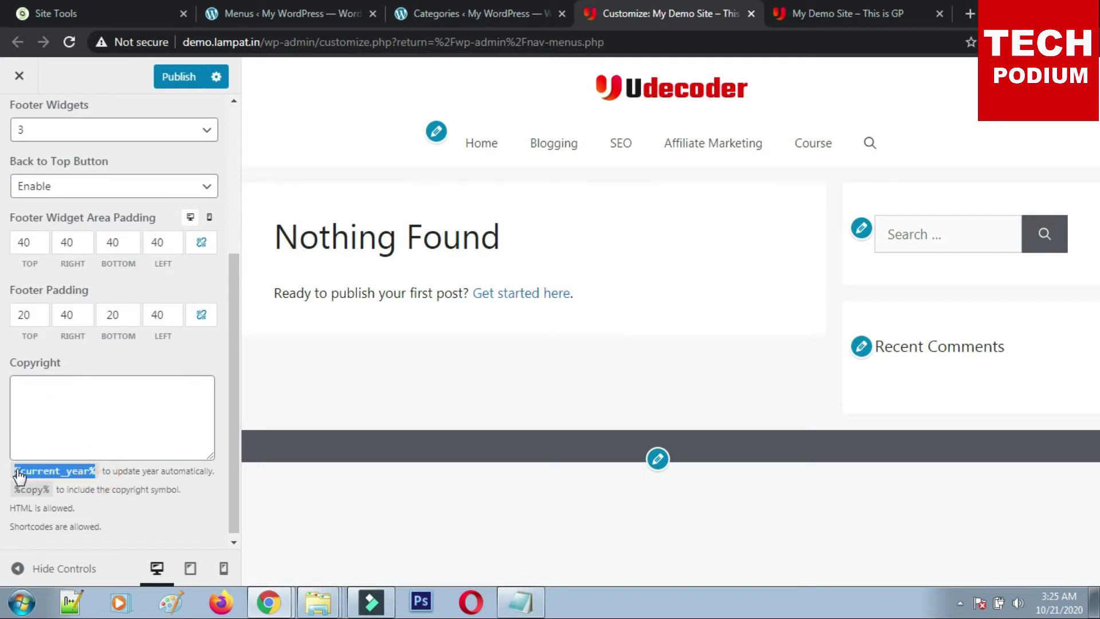
pyautogui.click(32, 382)
pyautogui.hotkey('ctrl', 'v')
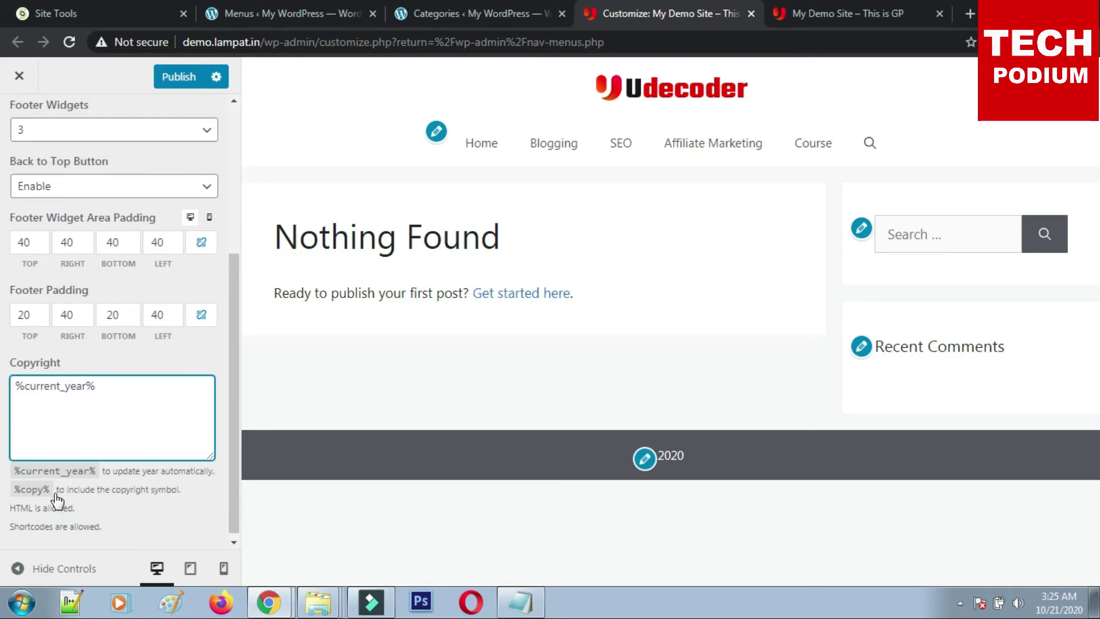
# Insert the %copy% placeholder, followed by a space, before %current_year% in the Copyright text.
pyautogui.moveTo(51, 490); pyautogui.dragTo(16, 493)
pyautogui.hotkey('ctrl', 'c')
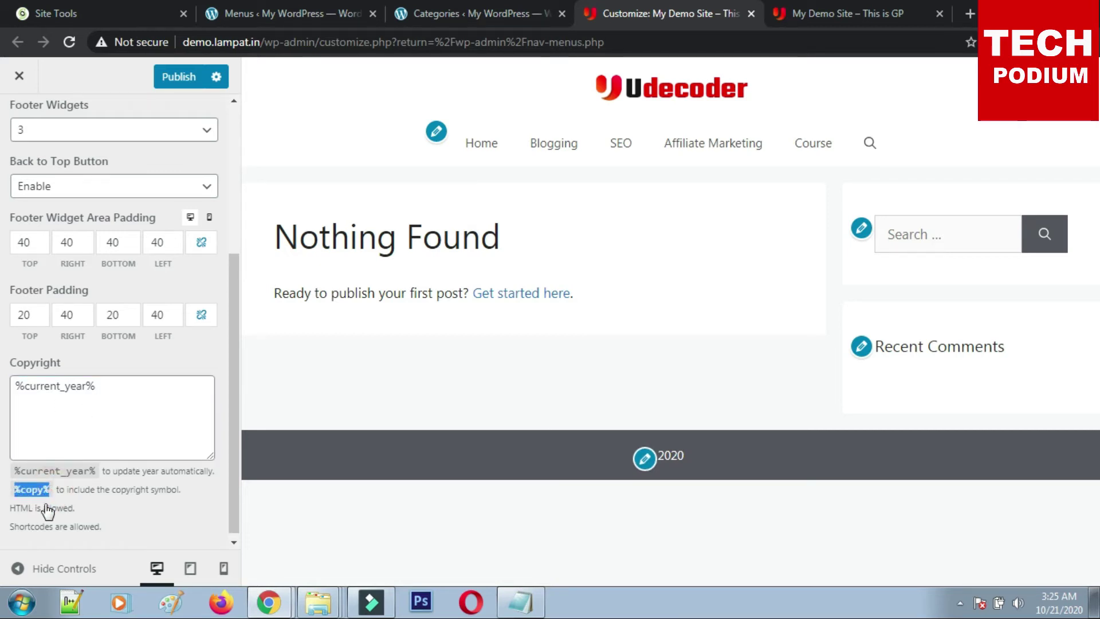
pyautogui.click(17, 385)
pyautogui.hotkey('ctrl', 'v')
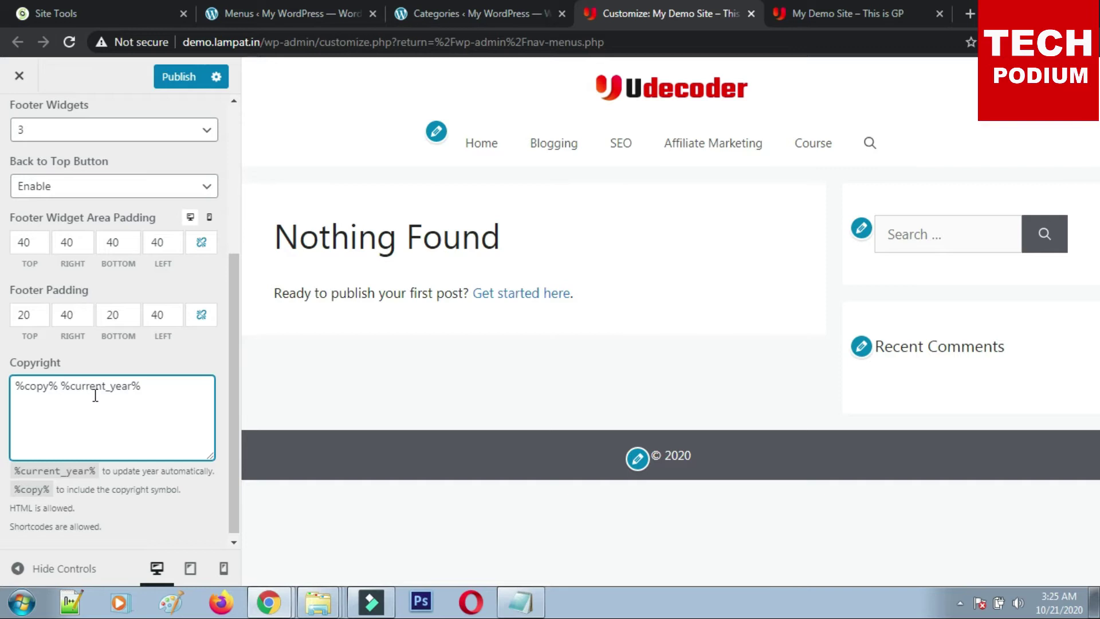
# Compare with the live site's footer and try adding a %past_year% placeholder between %copy% and %current_year% in the Copyright text.
pyautogui.hotkey('ctrl', 'Tab')
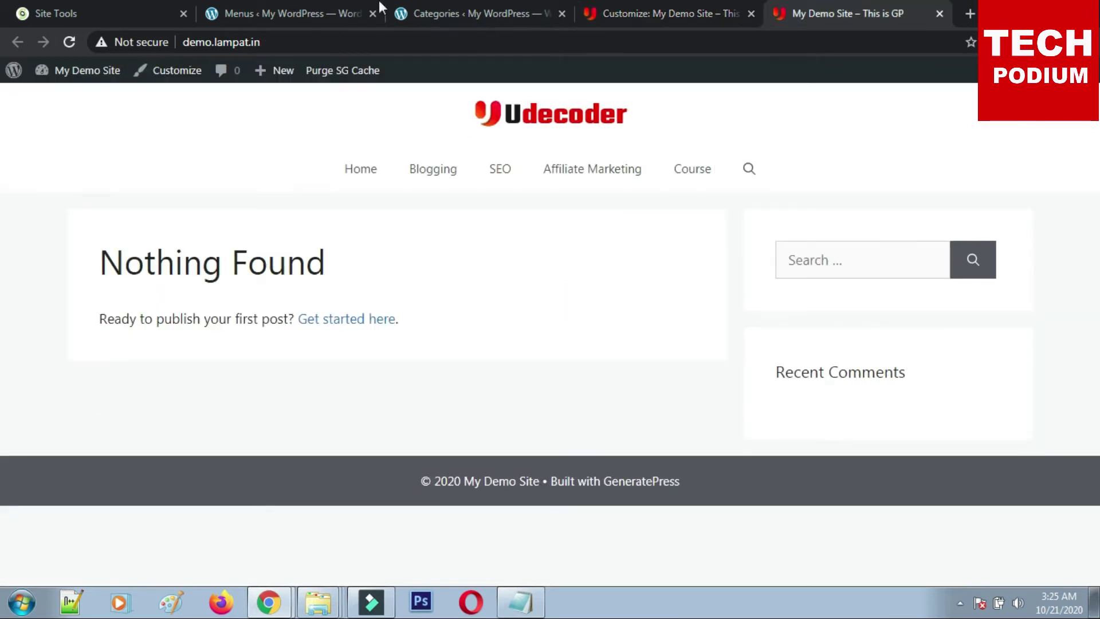
pyautogui.click(624, 3)
pyautogui.click(59, 385)
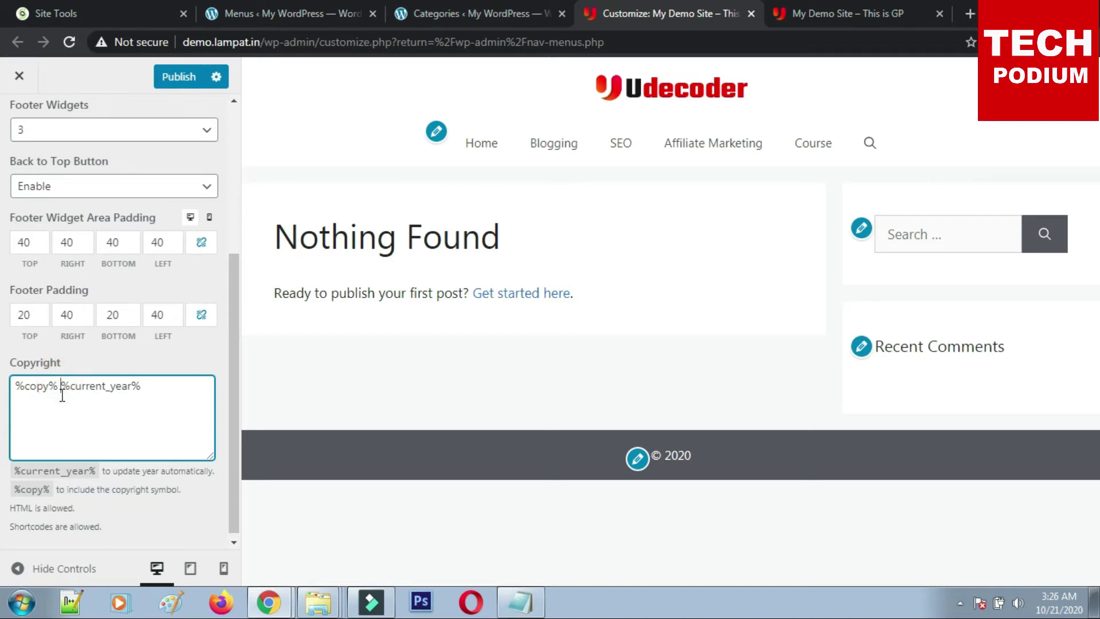
pyautogui.hotkey('ctrl', 'v')
pyautogui.press('Left')
pyautogui.press('Left')
pyautogui.press('Left')
pyautogui.press('Delete')
pyautogui.press('BackSpace')
pyautogui.press('BackSpace')
pyautogui.press('BackSpace')
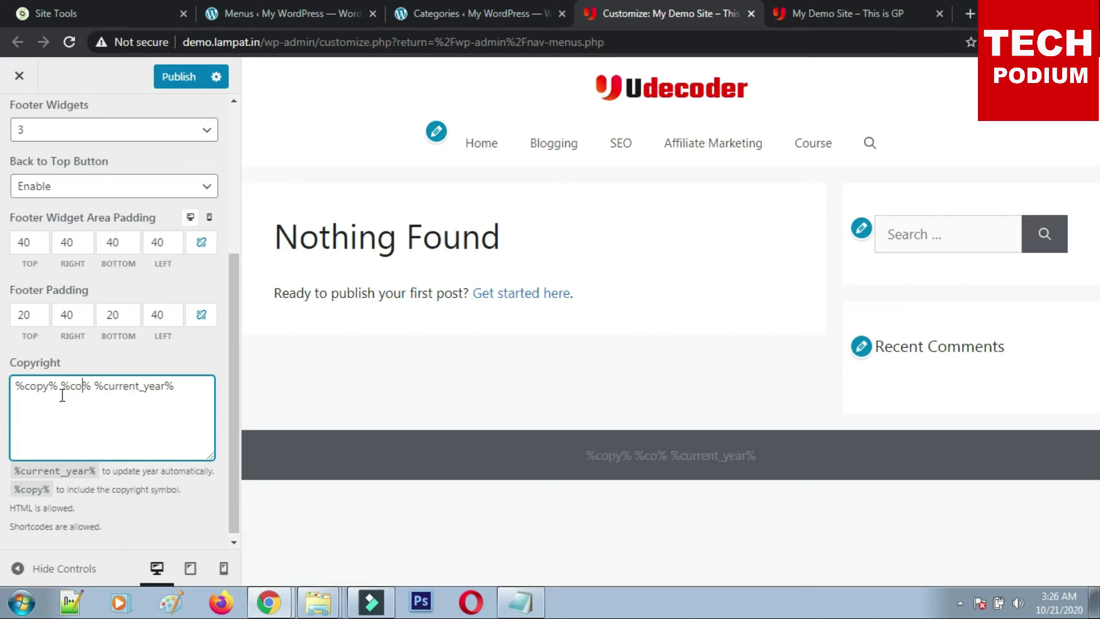
pyautogui.write('pas')
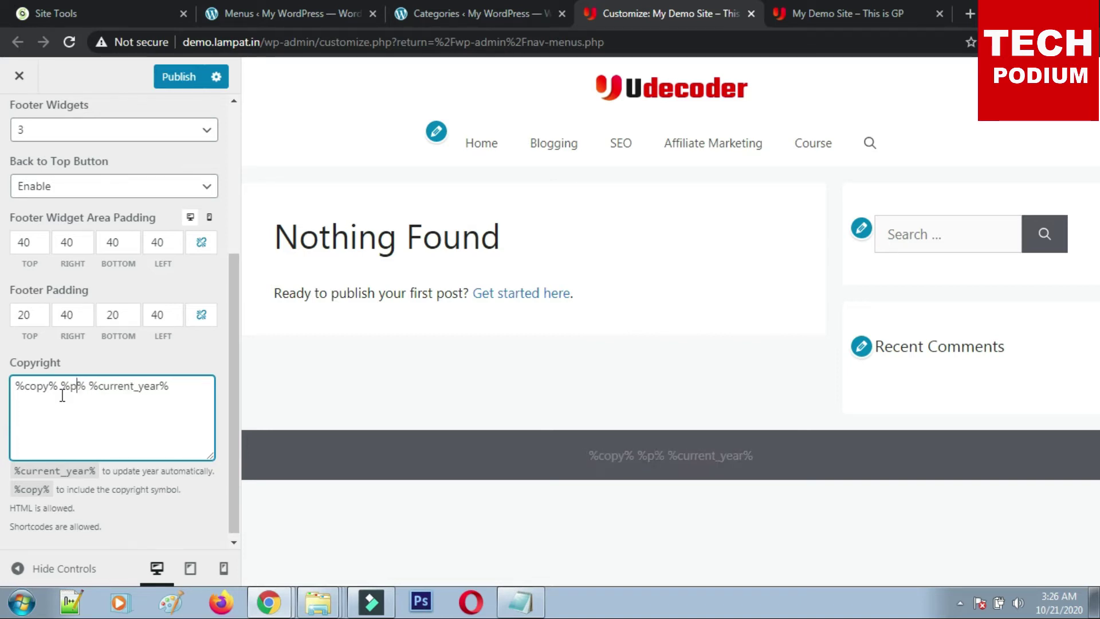
pyautogui.write('t_y')
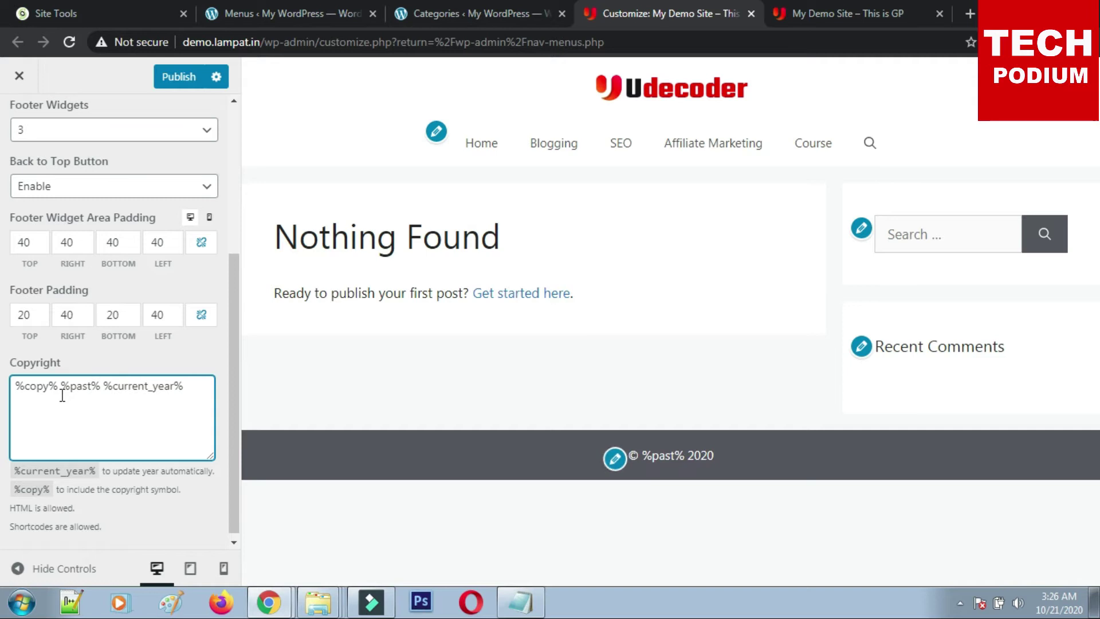
pyautogui.write('ear')
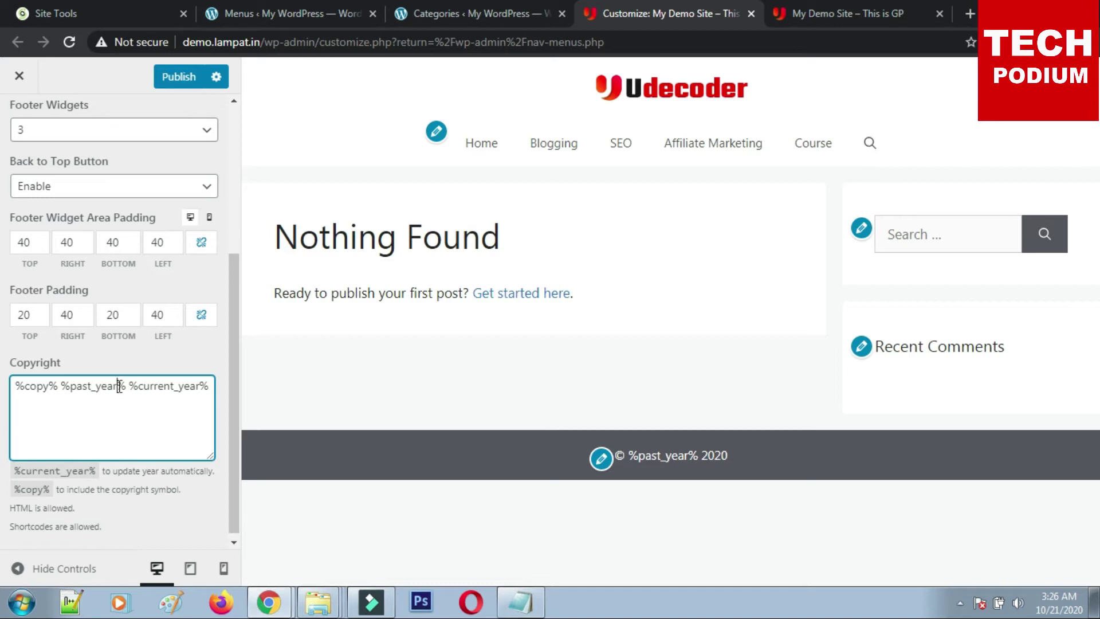
# Replace %past_year% in the Copyright text with 2019 followed by a hyphen before %current_year%.
pyautogui.moveTo(126, 389); pyautogui.dragTo(65, 385)
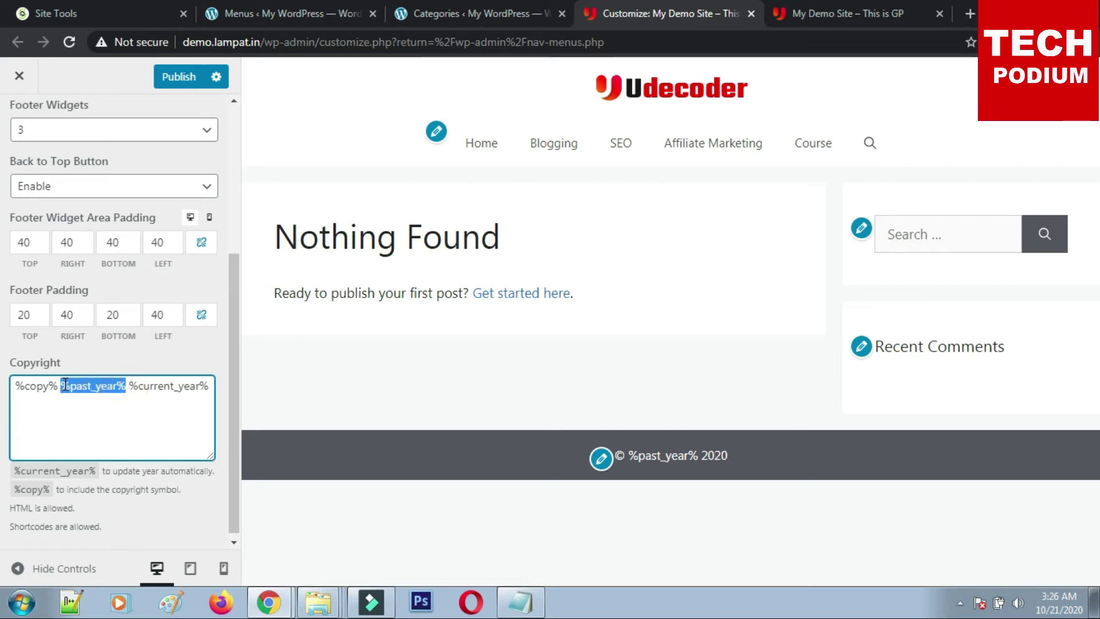
pyautogui.write('2019')
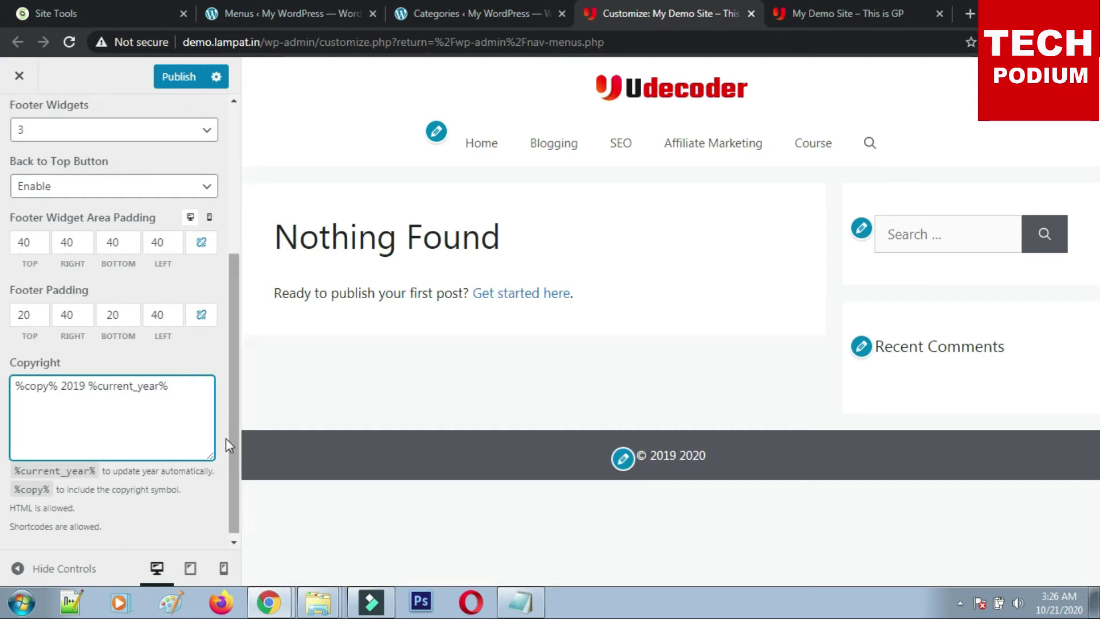
pyautogui.write(' -')
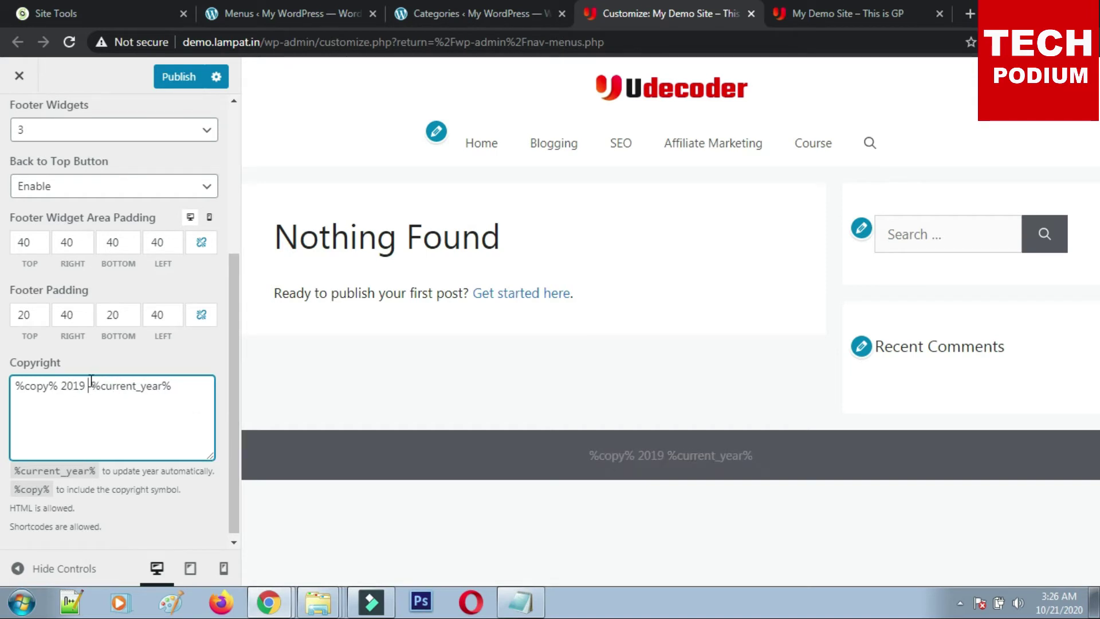
# Append Site Name to the Copyright text after %current_year% and wrap it in an <a href="#"> link.
pyautogui.click(195, 391)
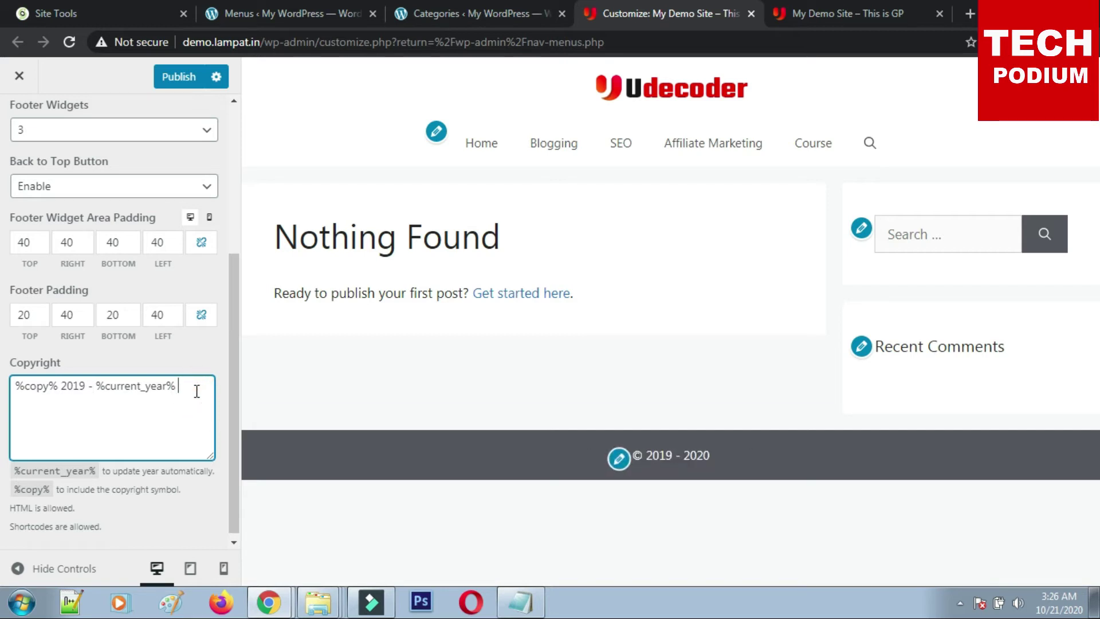
pyautogui.write('Site Name')
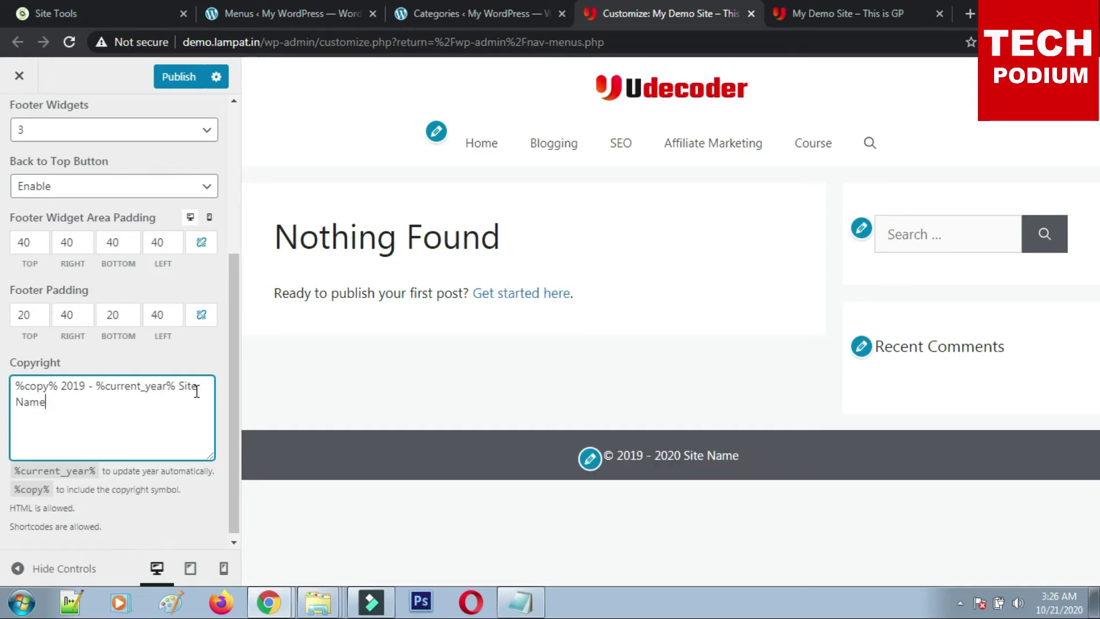
pyautogui.click(180, 384)
pyautogui.write('<')
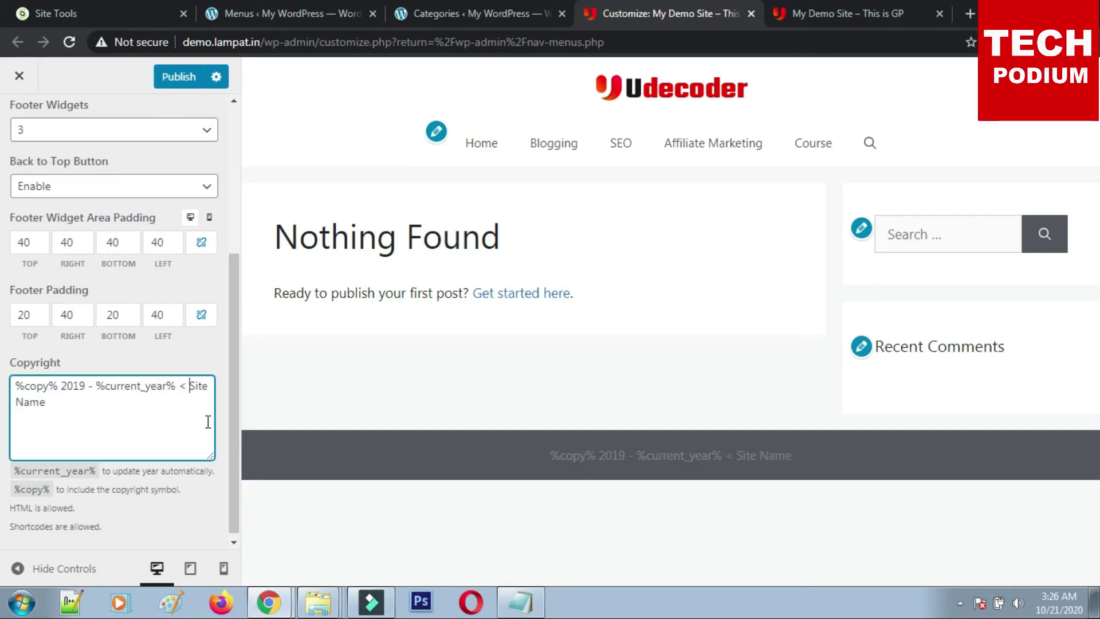
pyautogui.press('BackSpace')
pyautogui.write('a href')
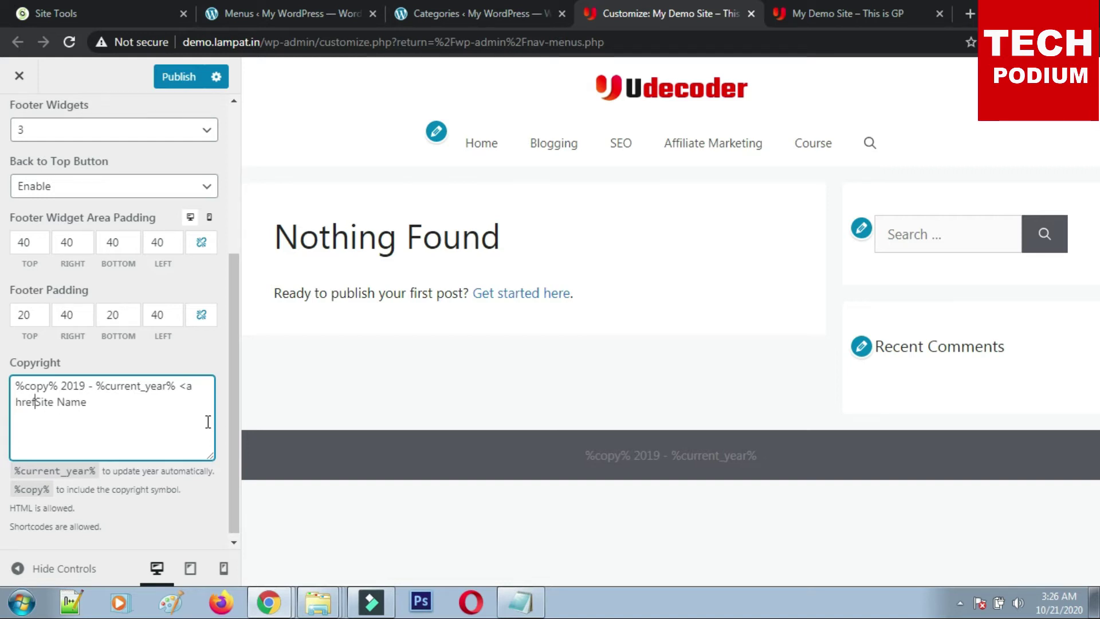
pyautogui.write('="">')
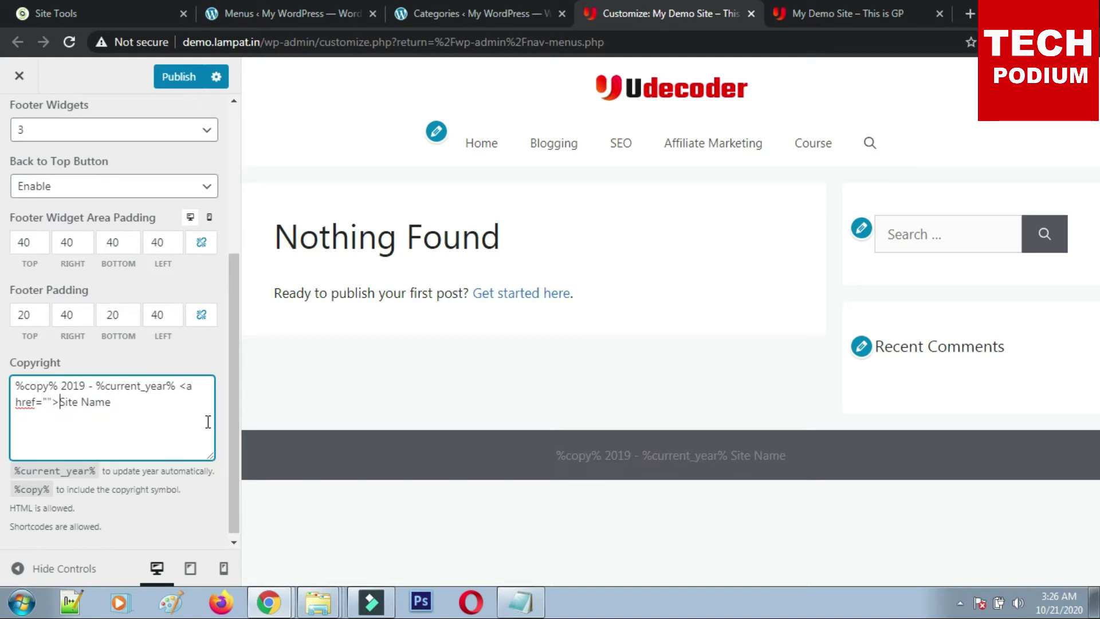
pyautogui.press('Left')
pyautogui.write('#')
pyautogui.click(125, 399)
pyautogui.write('</')
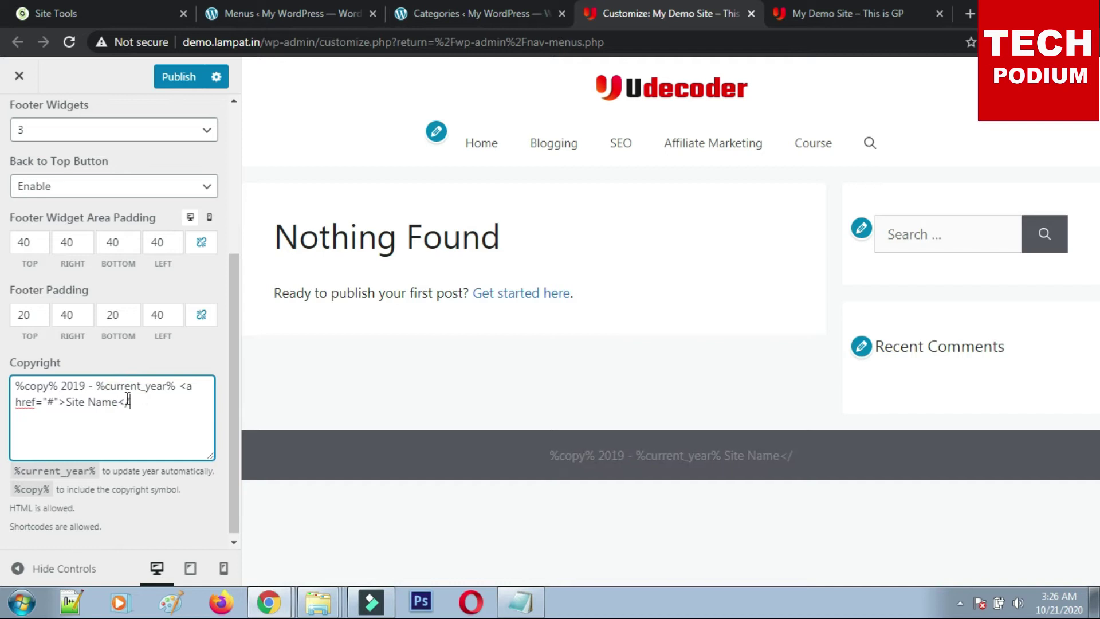
pyautogui.write('a>')
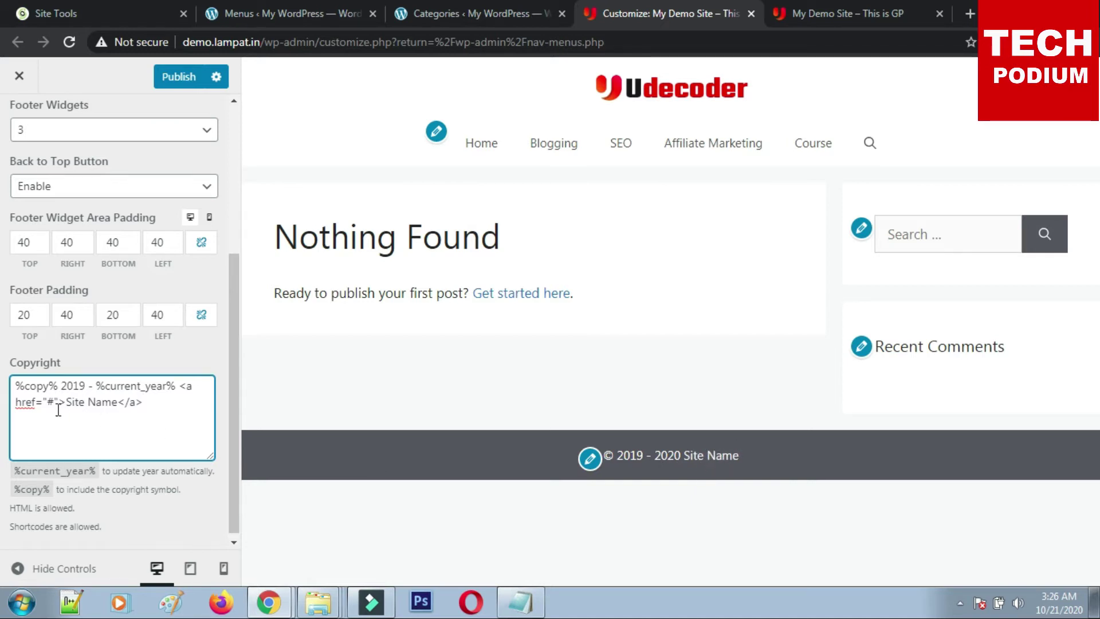
# Add target="_blank" to the Site Name link in the Copyright text and publish the change.
pyautogui.write(' targ')
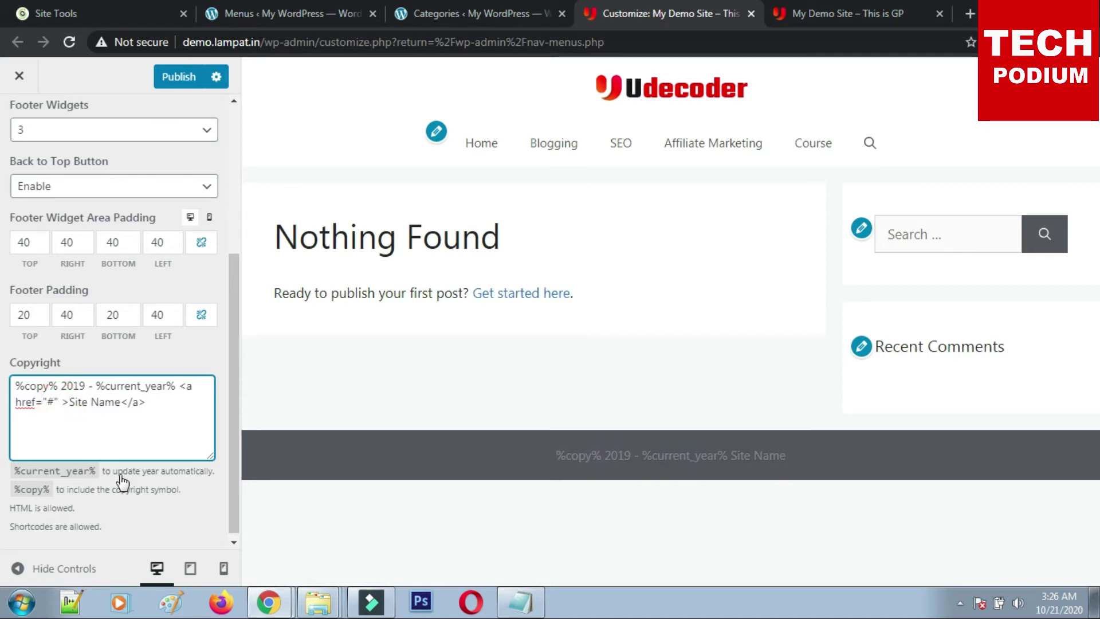
pyautogui.write('et')
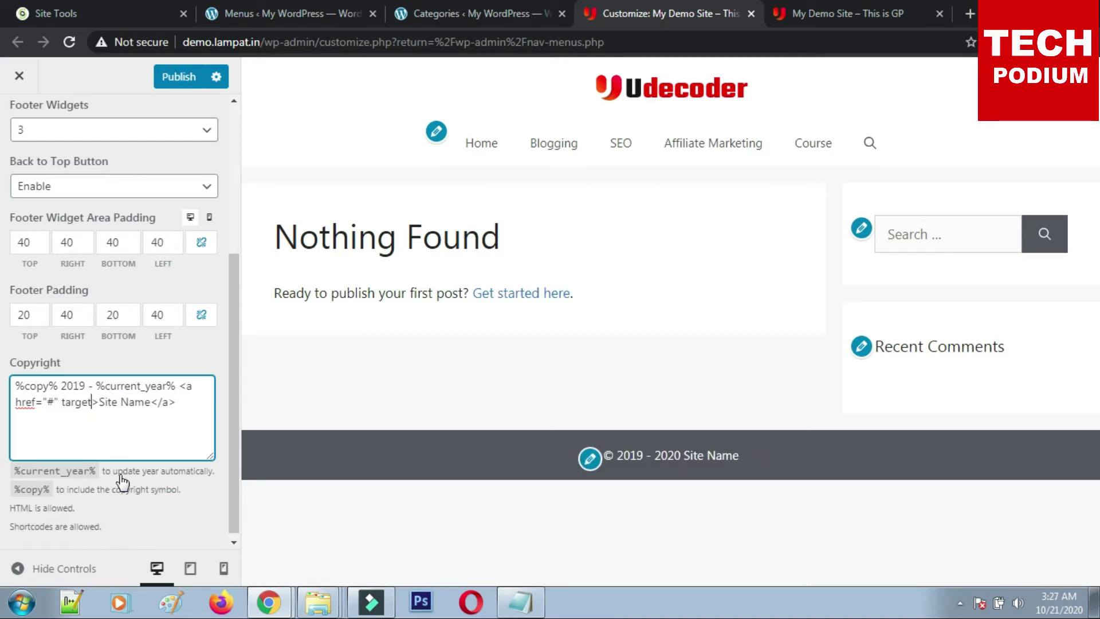
pyautogui.write('=""')
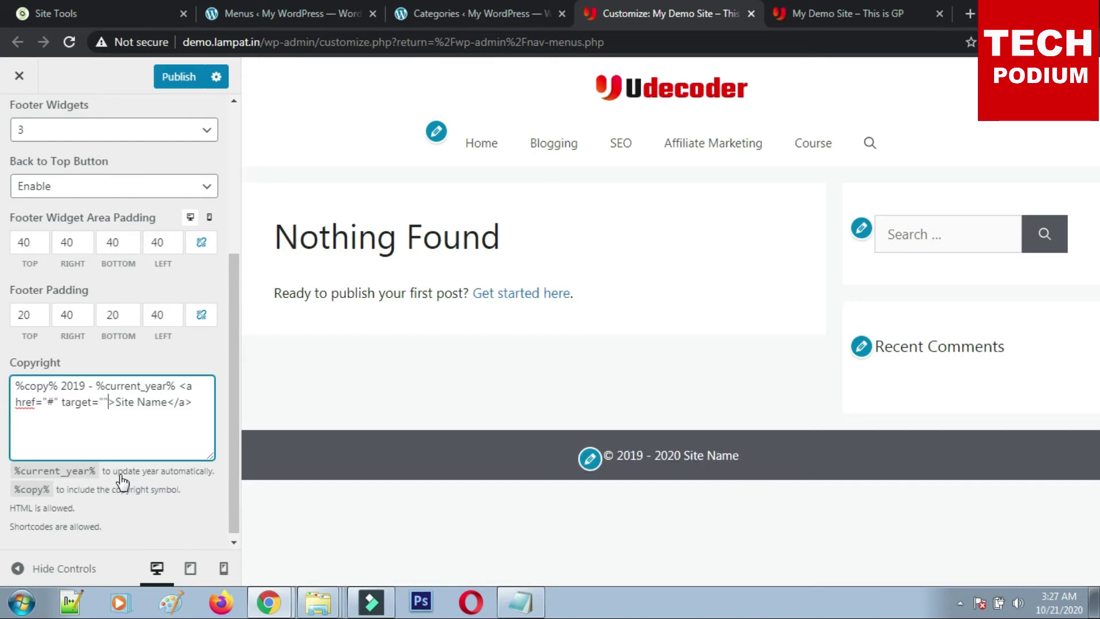
pyautogui.write('_')
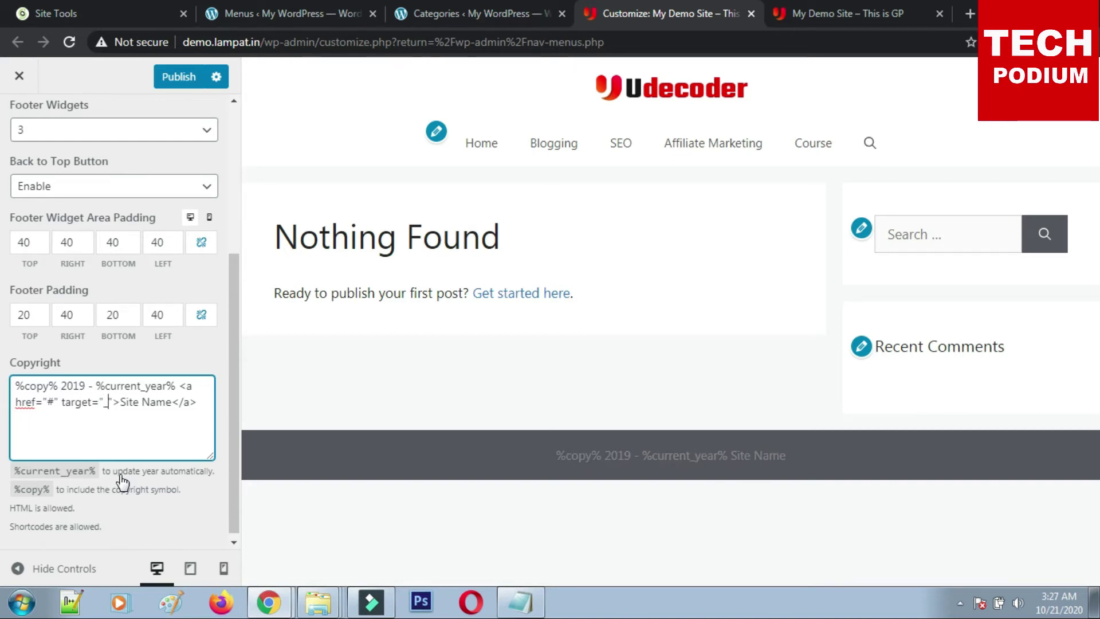
pyautogui.write('blank')
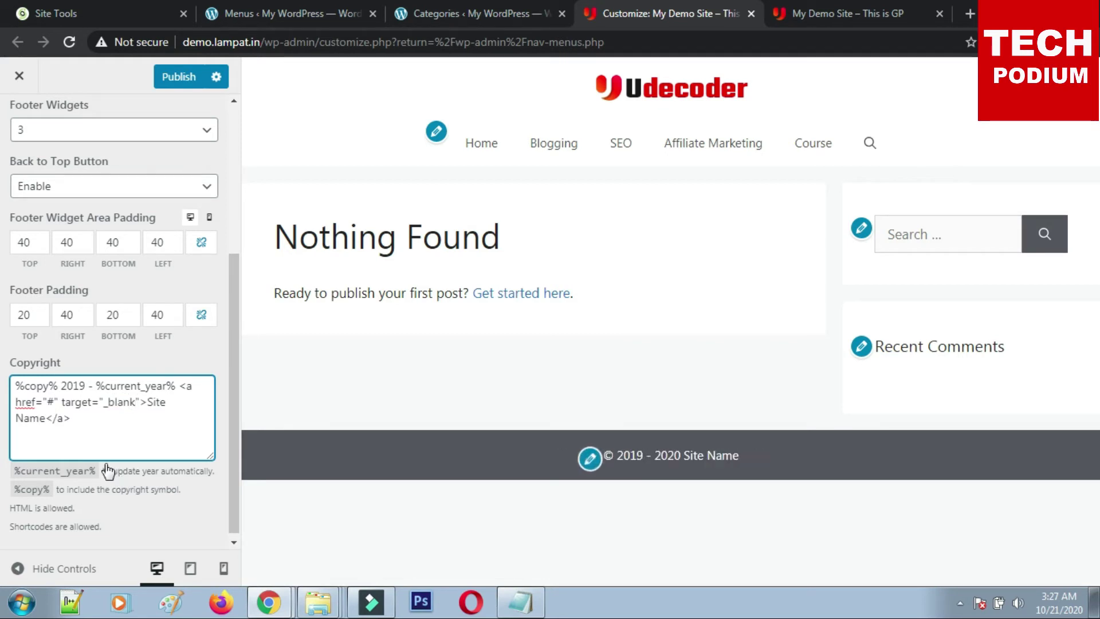
pyautogui.click(177, 76)
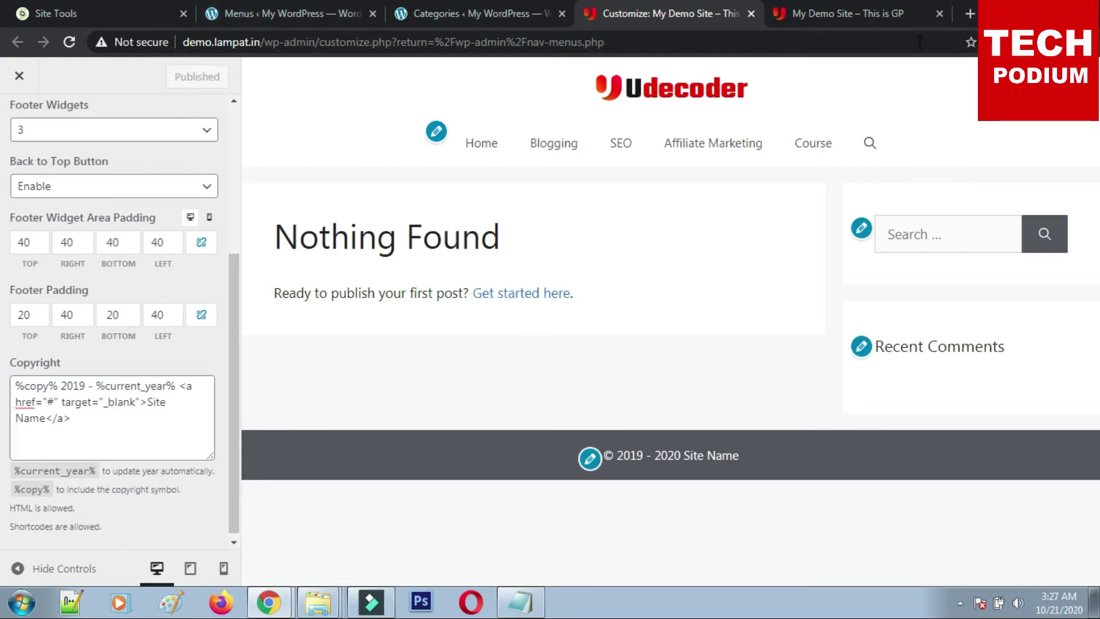
# Reload the live demo site and test the footer's Site Name link, closing the page it opens.
pyautogui.click(840, 14)
pyautogui.click(70, 42)
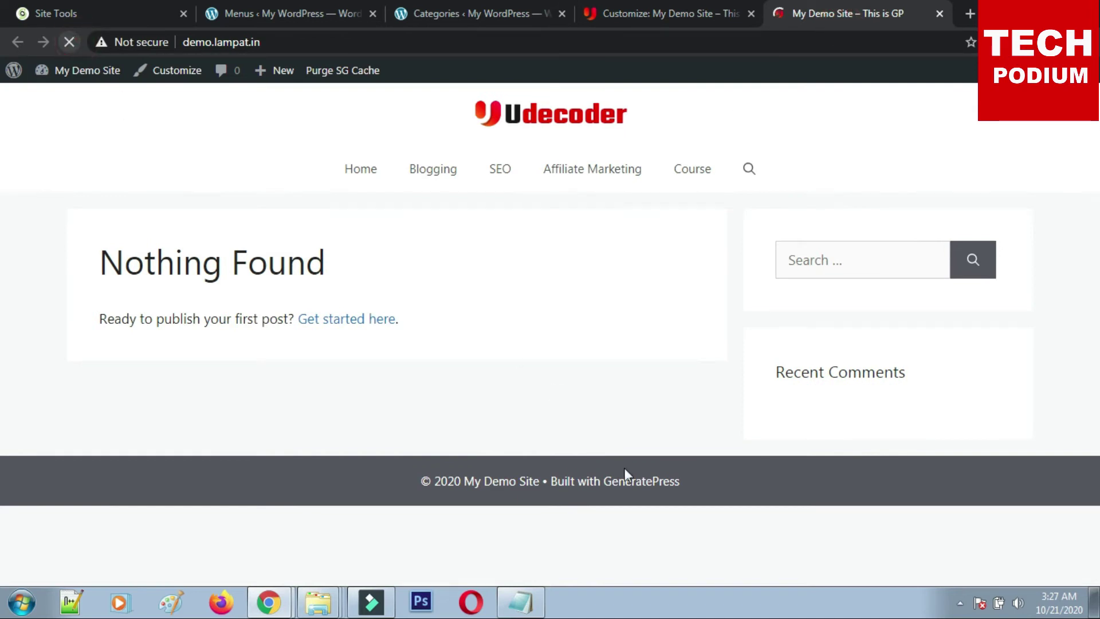
pyautogui.click(590, 492)
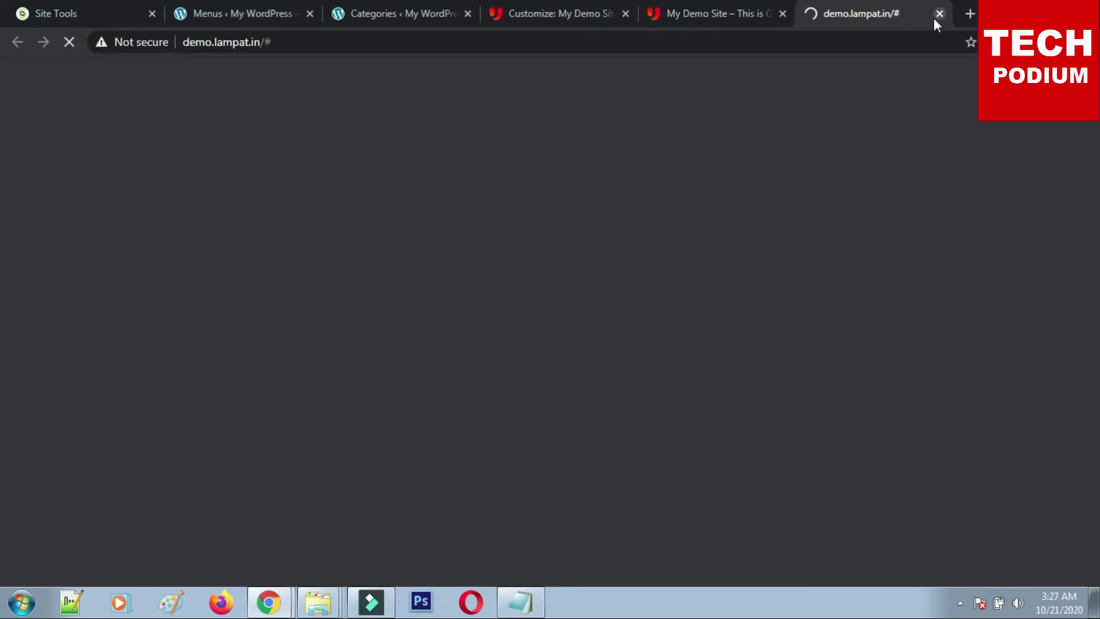
pyautogui.click(940, 14)
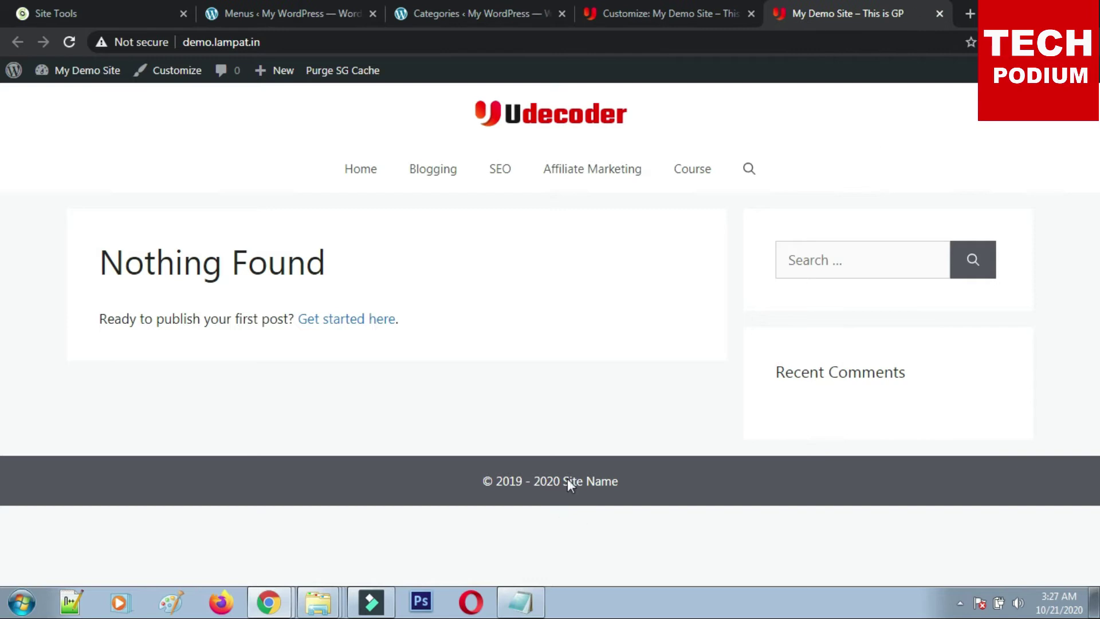
# Return to the customizer and examine the Body color settings, including the link hover color.
pyautogui.click(682, 14)
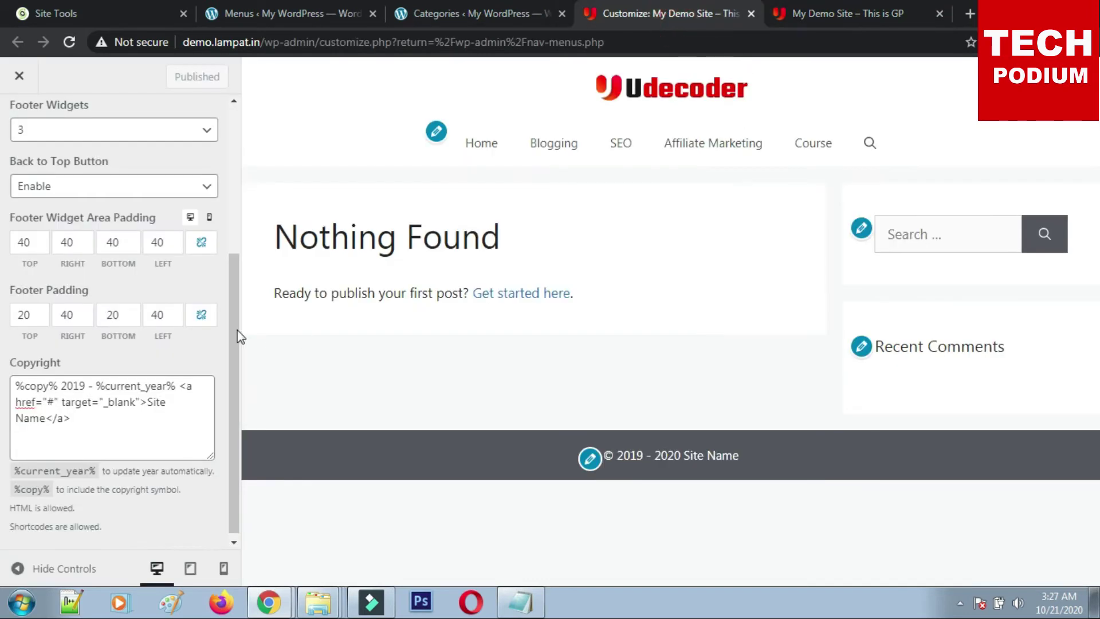
pyautogui.scroll(4, 140, 165)
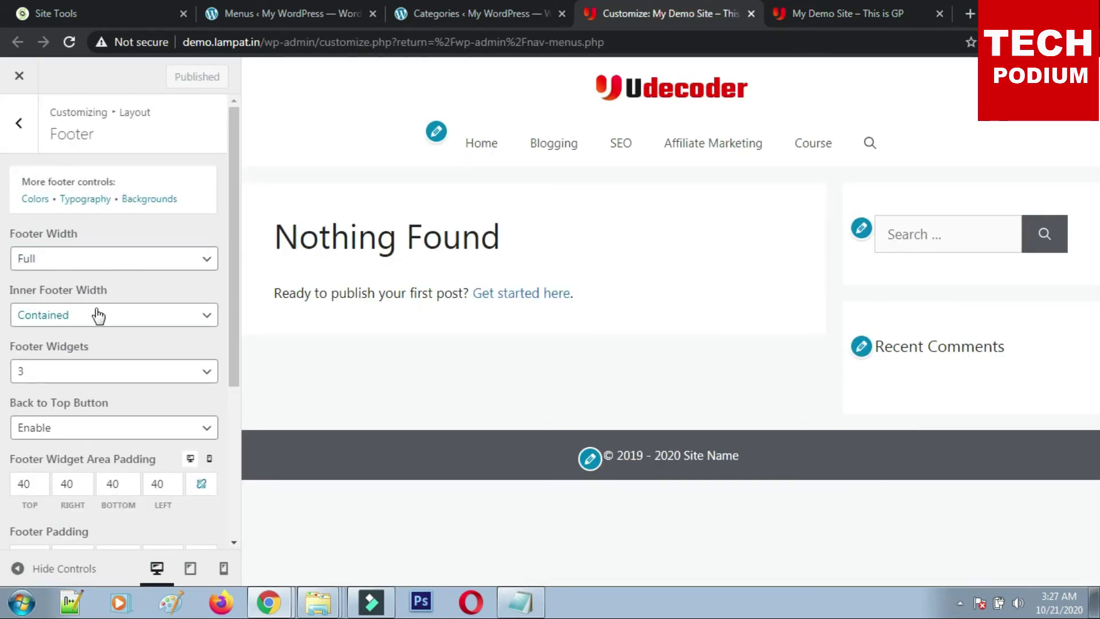
pyautogui.click(19, 122)
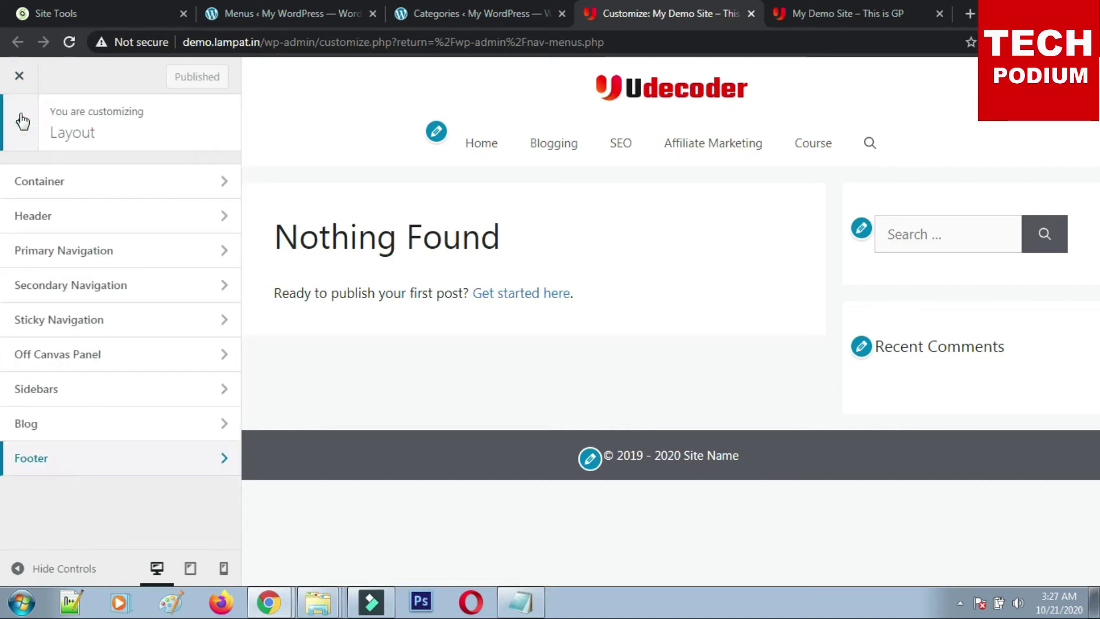
pyautogui.click(20, 117)
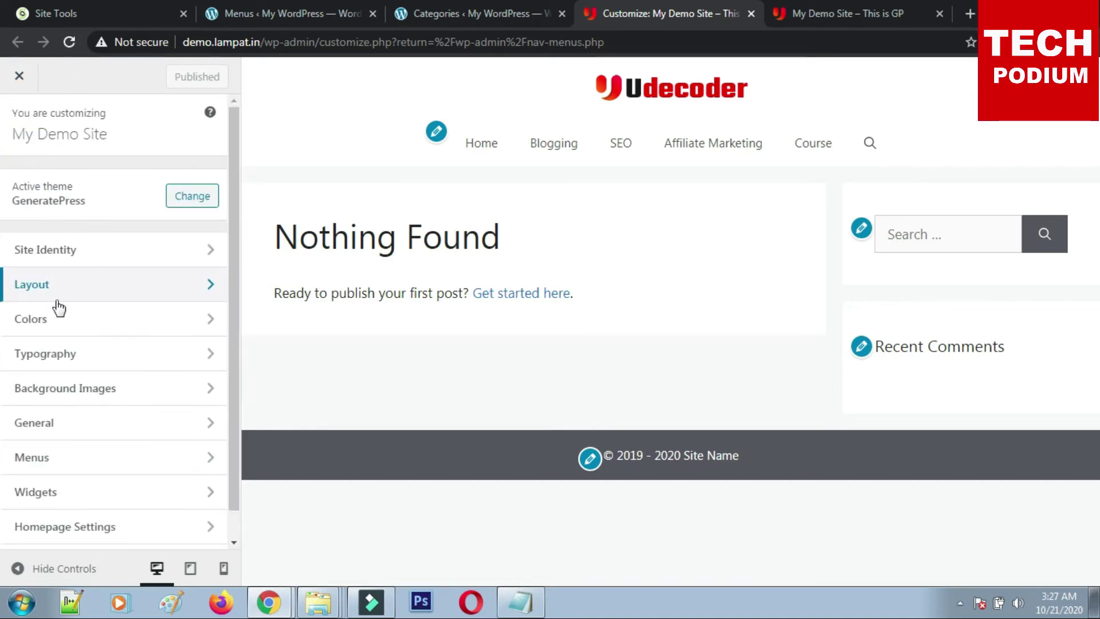
pyautogui.click(103, 334)
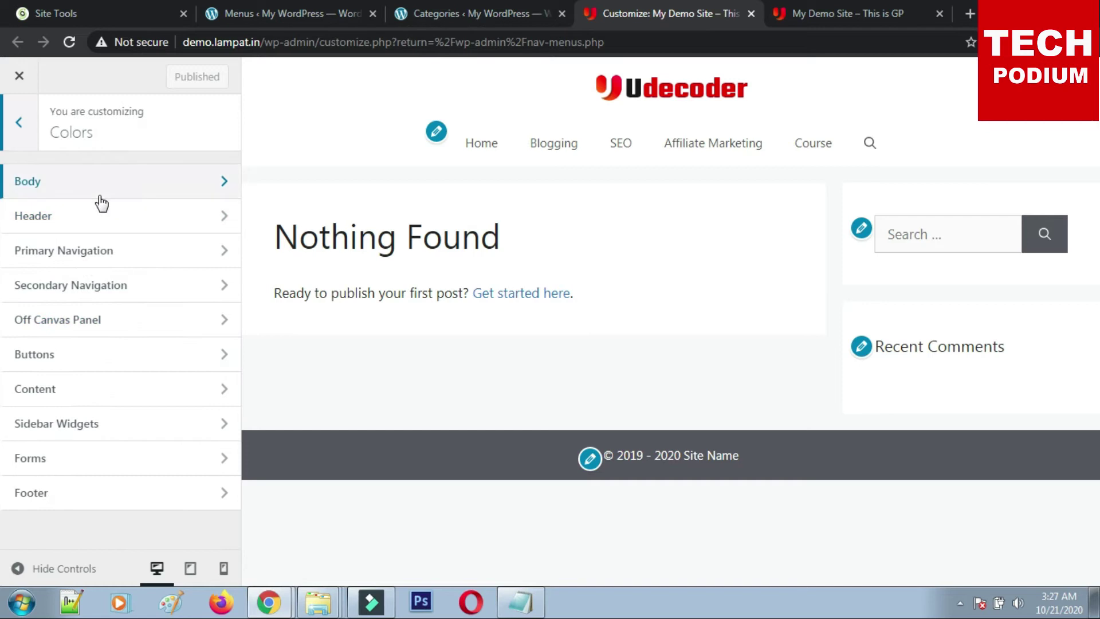
pyautogui.click(60, 182)
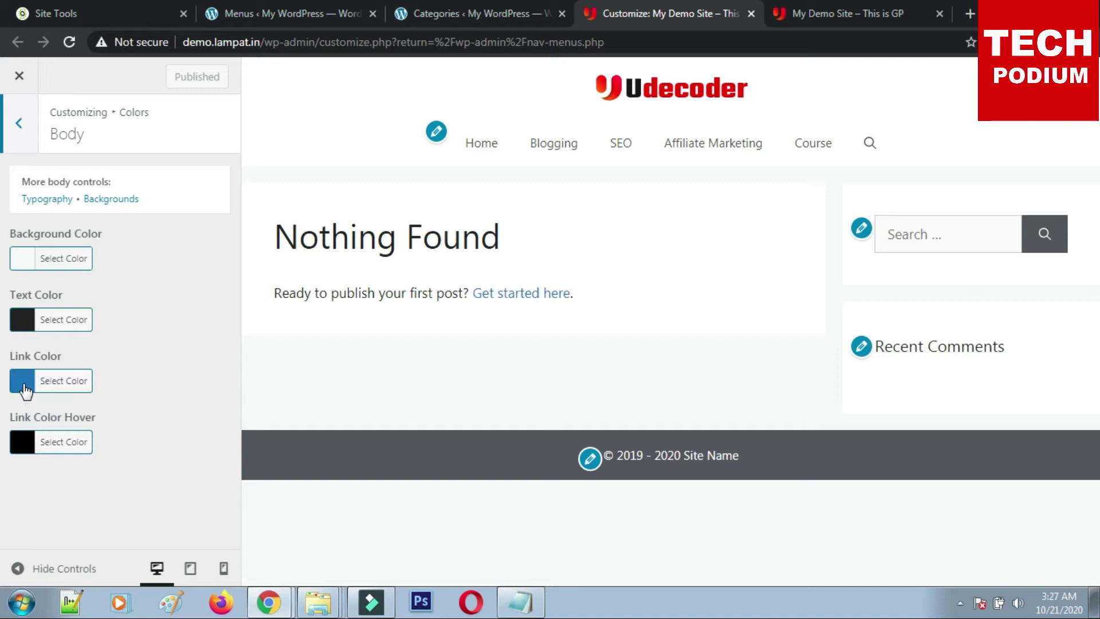
pyautogui.click(18, 451)
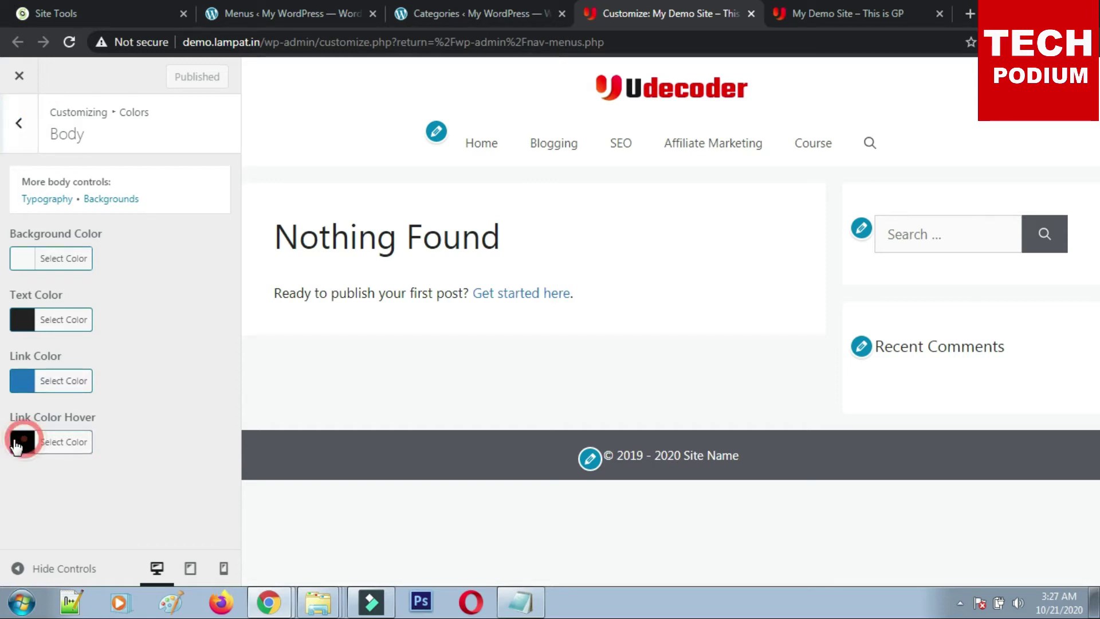
pyautogui.click(180, 359)
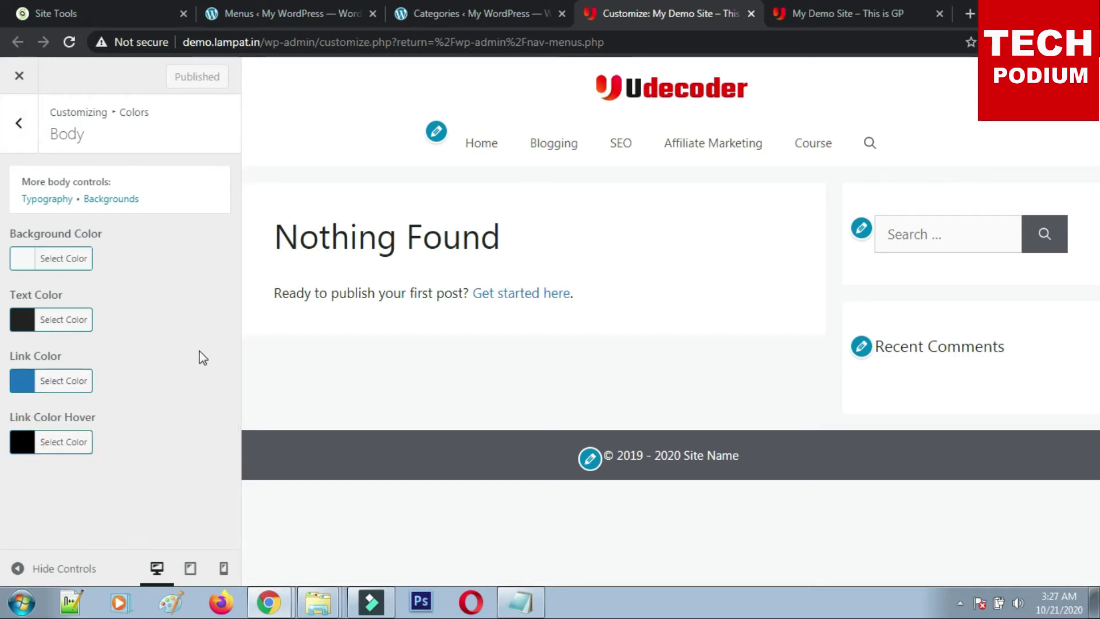
# Try #1e72bd and #f1c40f as the header's background color, then restore the default and publish.
pyautogui.click(19, 124)
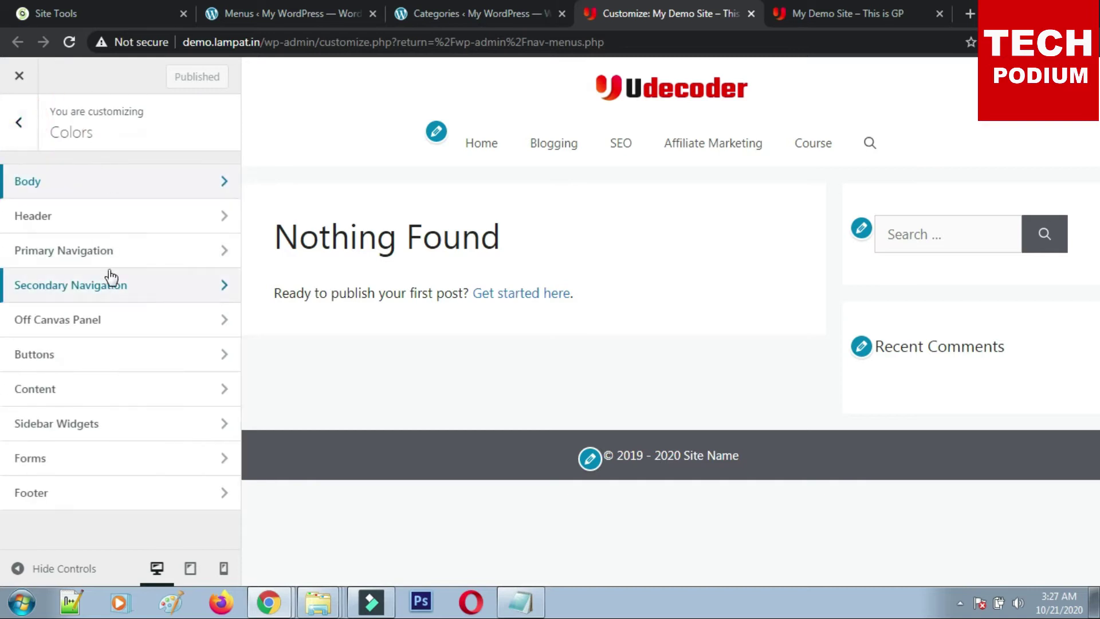
pyautogui.click(107, 222)
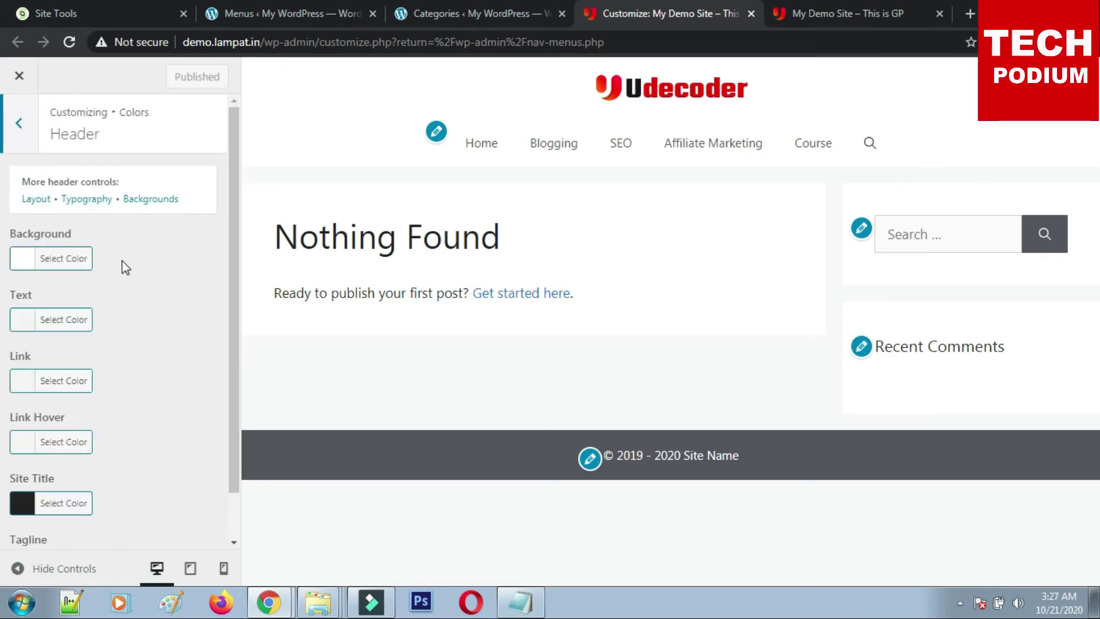
pyautogui.click(17, 263)
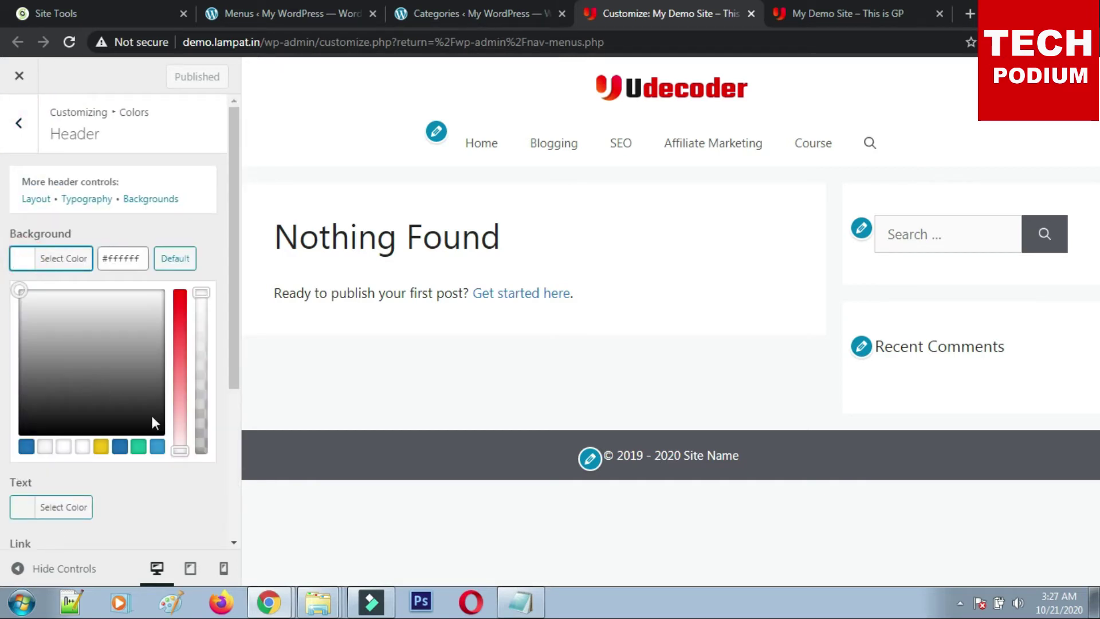
pyautogui.click(120, 446)
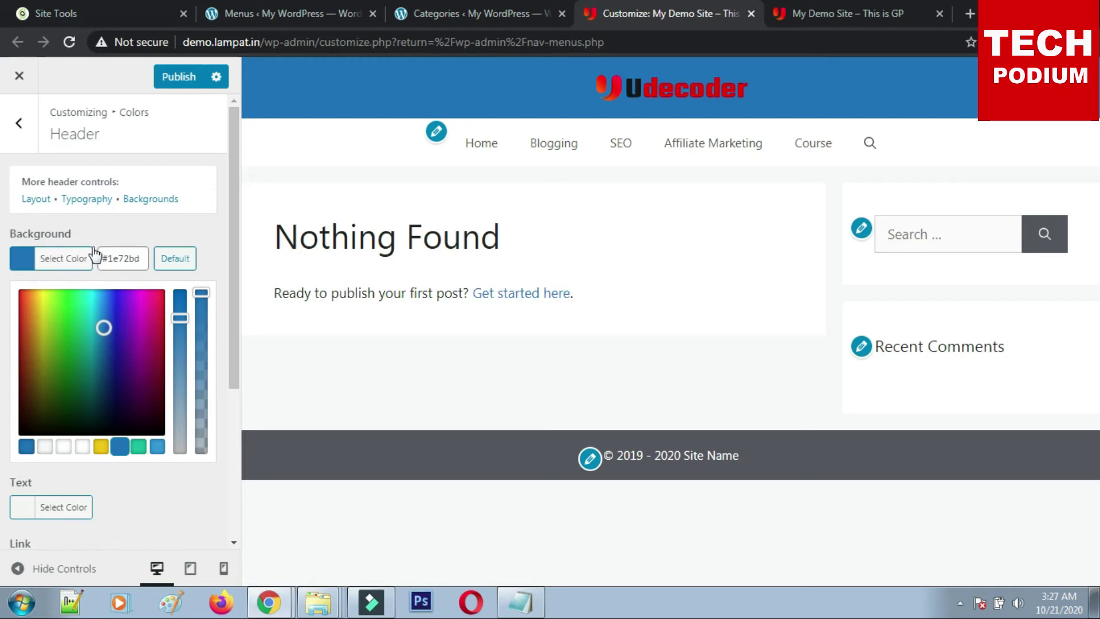
pyautogui.click(101, 447)
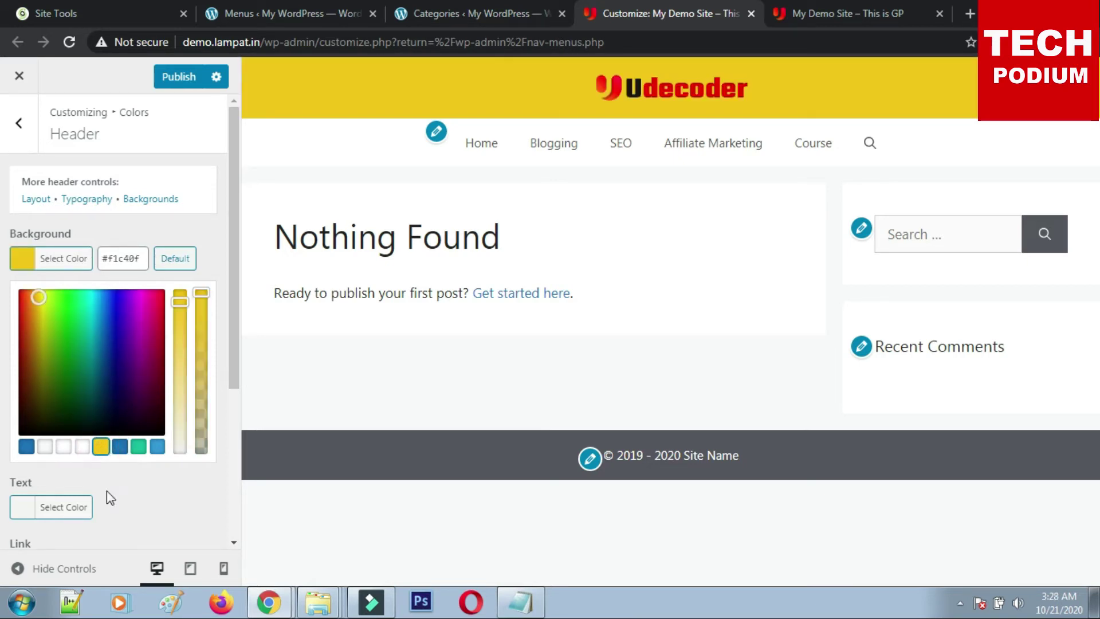
pyautogui.click(173, 259)
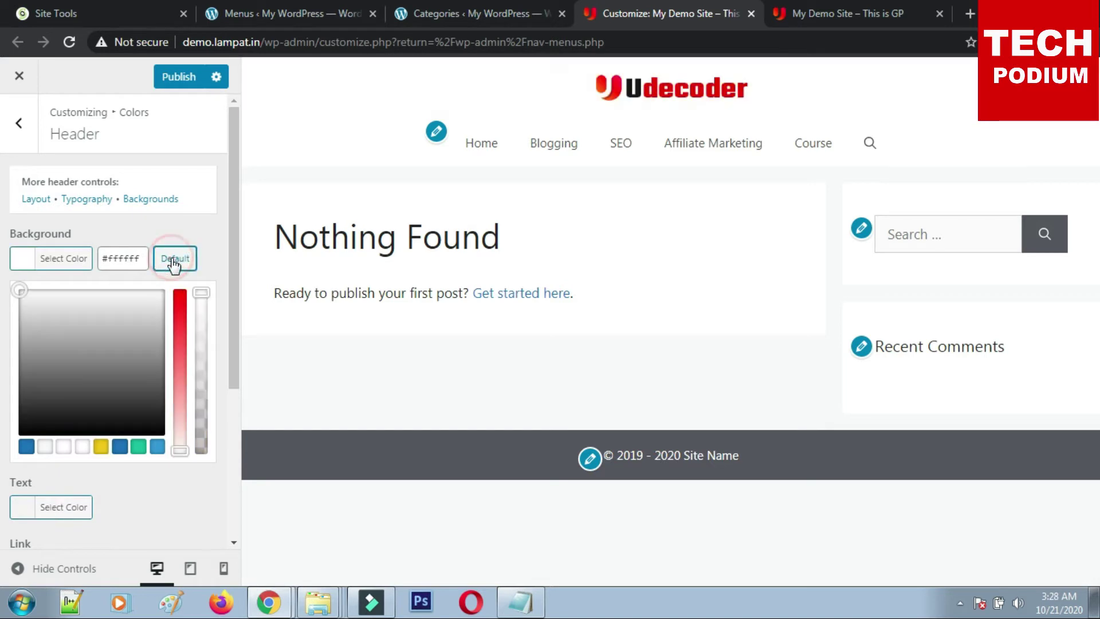
pyautogui.click(209, 237)
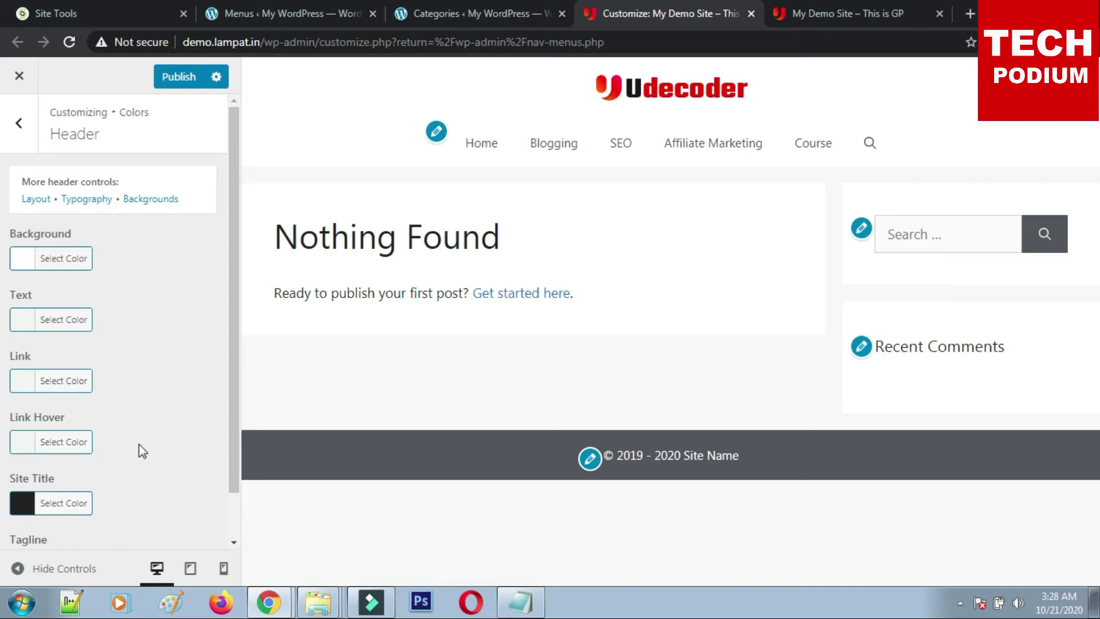
pyautogui.scroll(-1, 123, 353)
pyautogui.scroll(1, 123, 353)
pyautogui.click(179, 77)
pyautogui.scroll(-1, 106, 396)
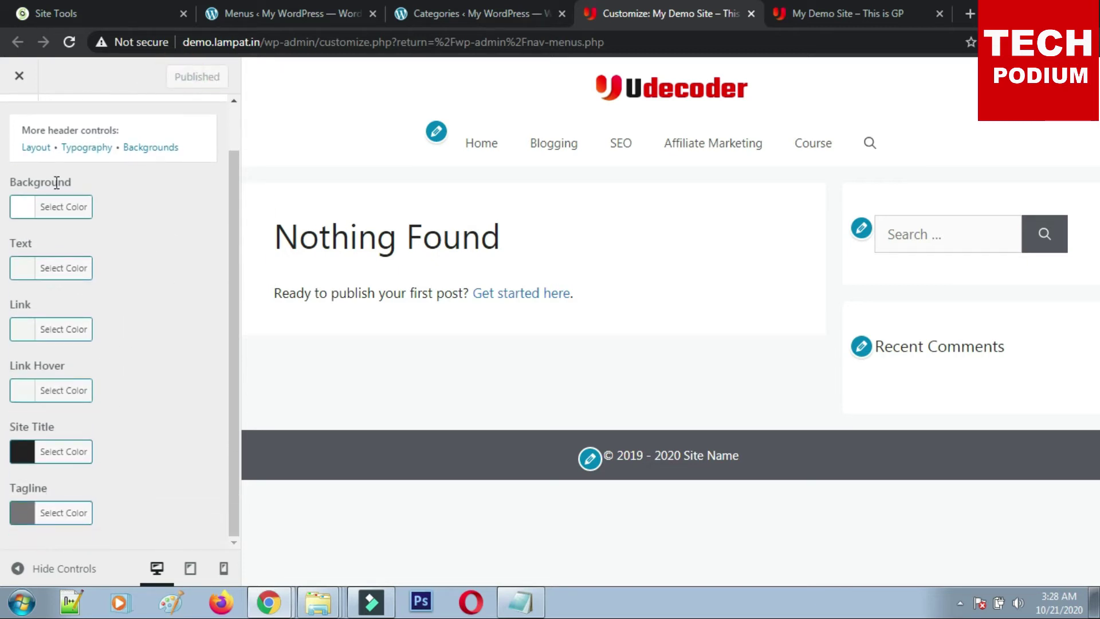
pyautogui.scroll(1, 58, 171)
# Try the Classic, Grey, Red and Green color presets for the primary navigation, then choose the Blue preset and publish.
pyautogui.click(18, 125)
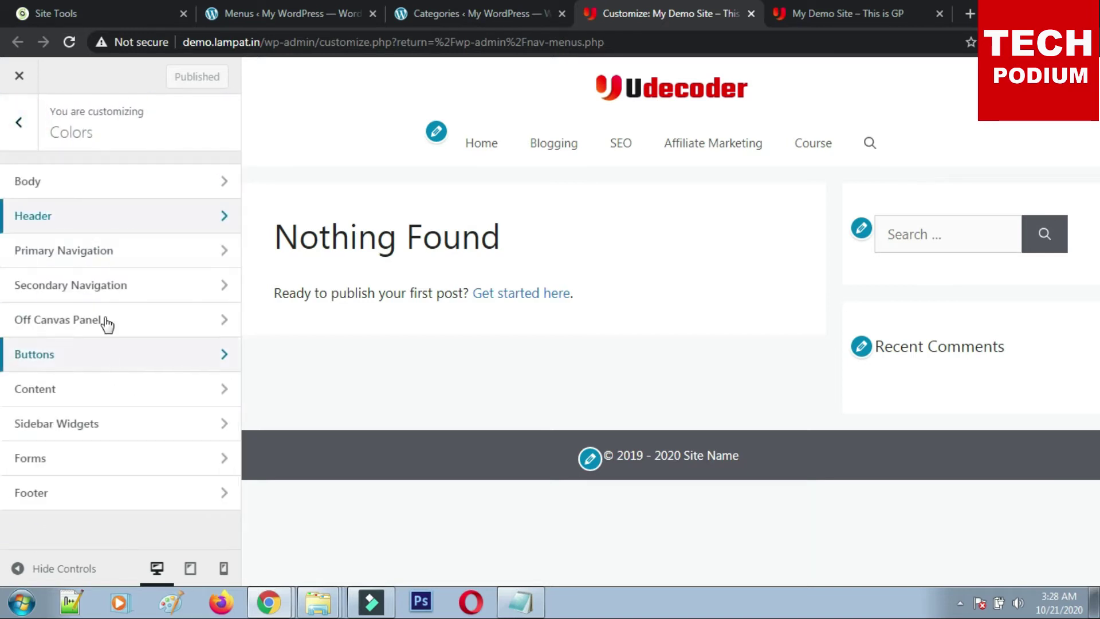
pyautogui.click(101, 257)
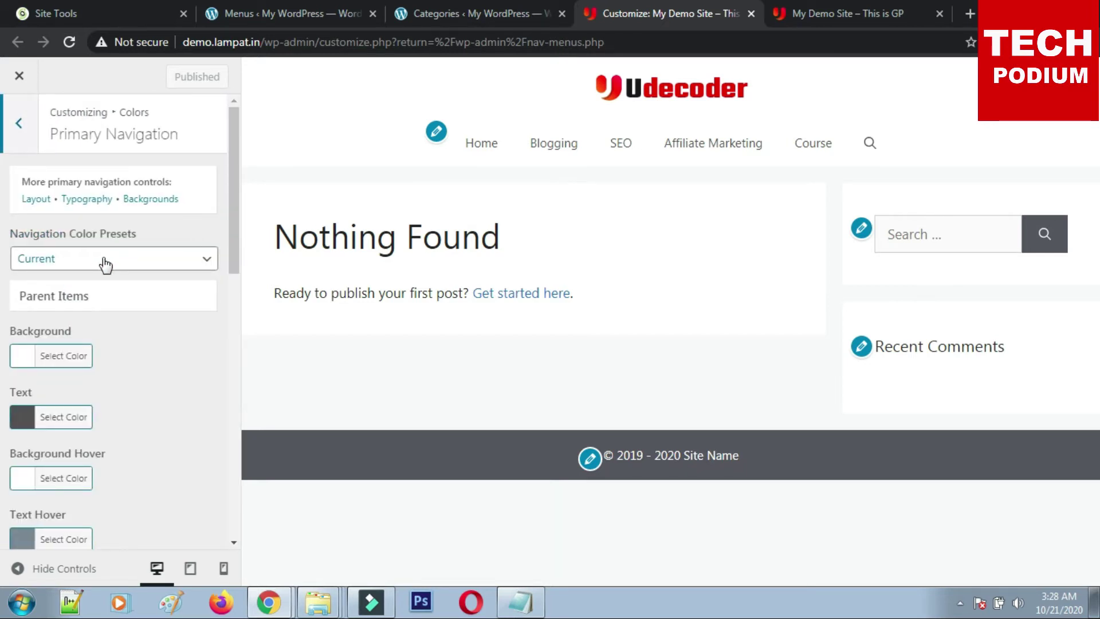
pyautogui.click(105, 261)
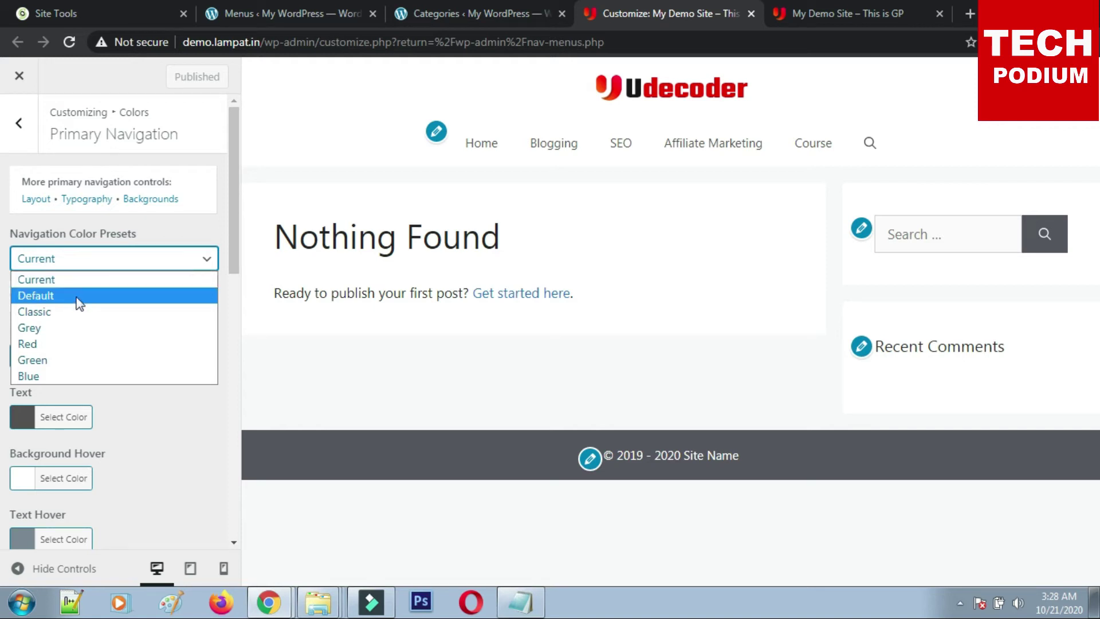
pyautogui.click(69, 313)
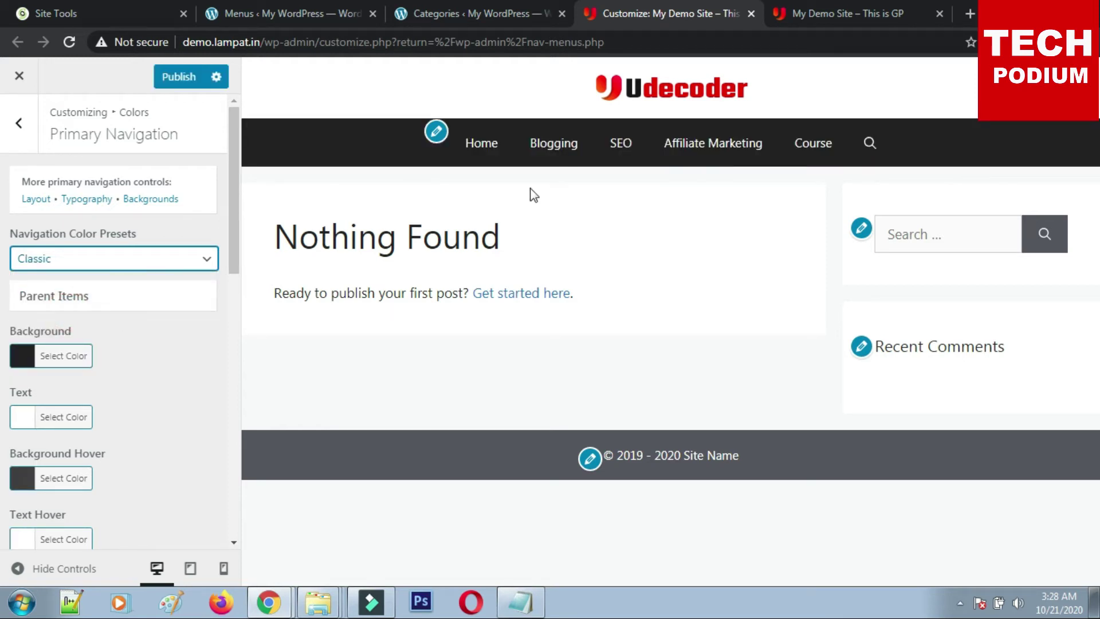
pyautogui.click(47, 252)
pyautogui.click(48, 330)
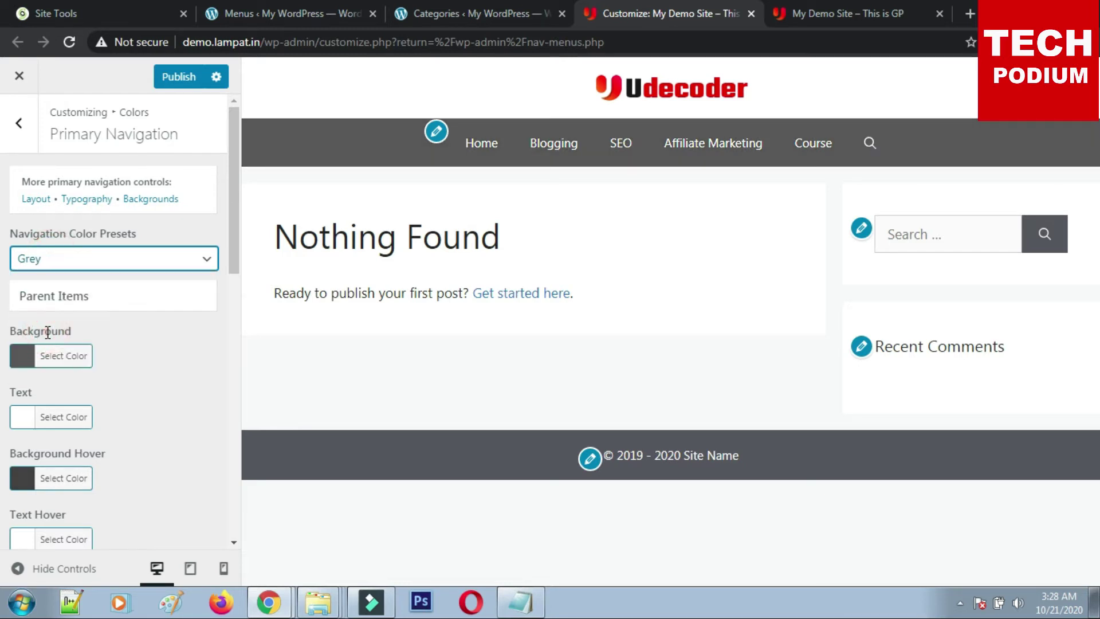
pyautogui.click(98, 256)
pyautogui.click(59, 342)
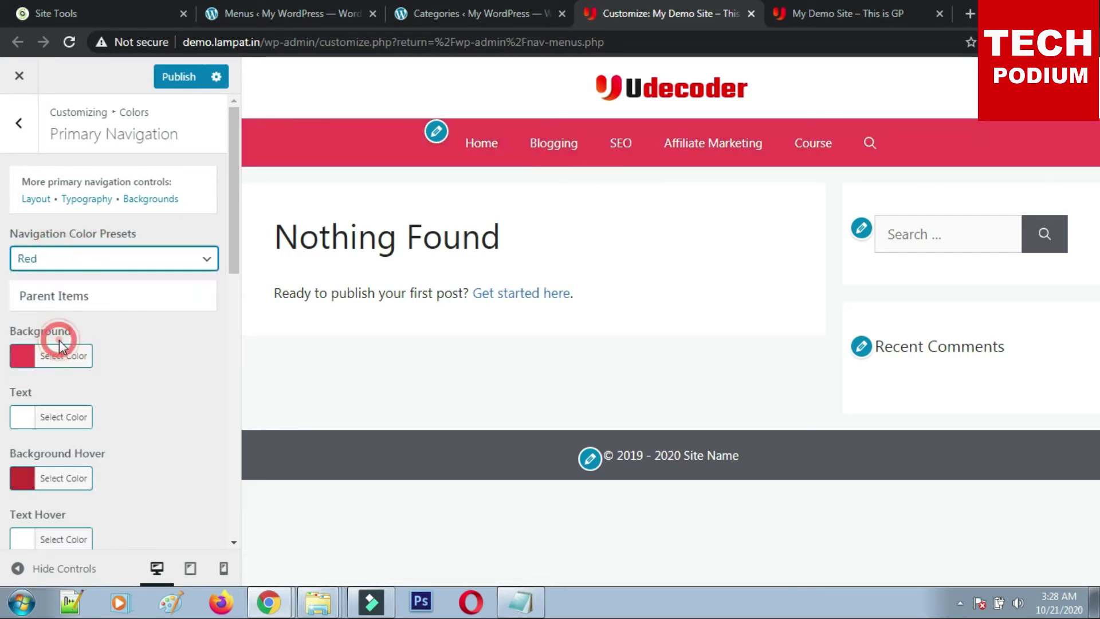
pyautogui.click(98, 256)
pyautogui.click(55, 359)
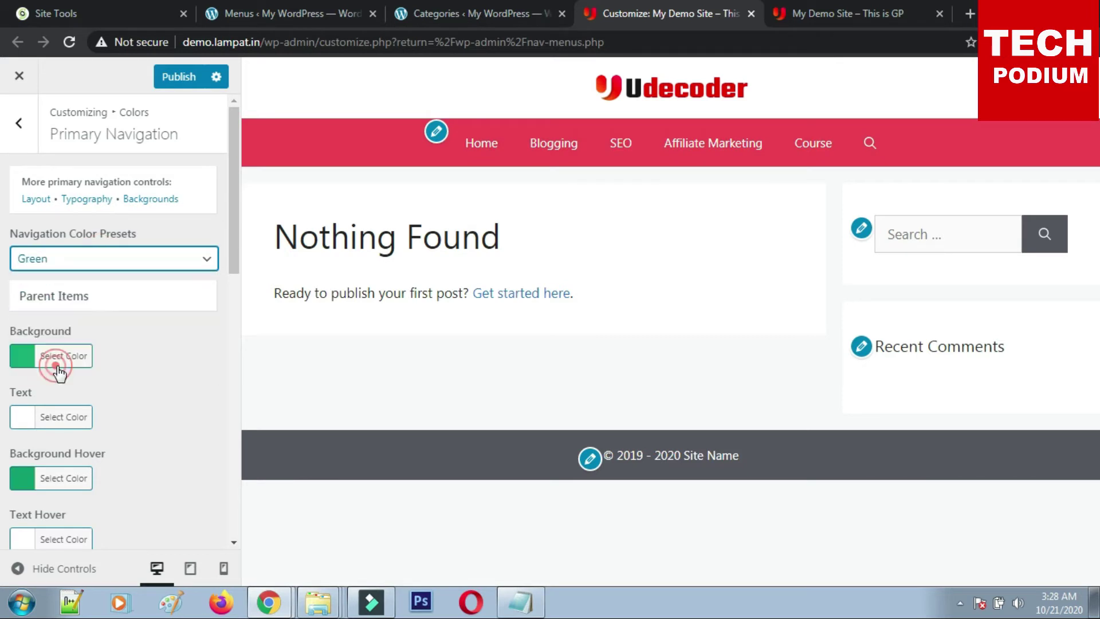
pyautogui.click(143, 259)
pyautogui.click(55, 377)
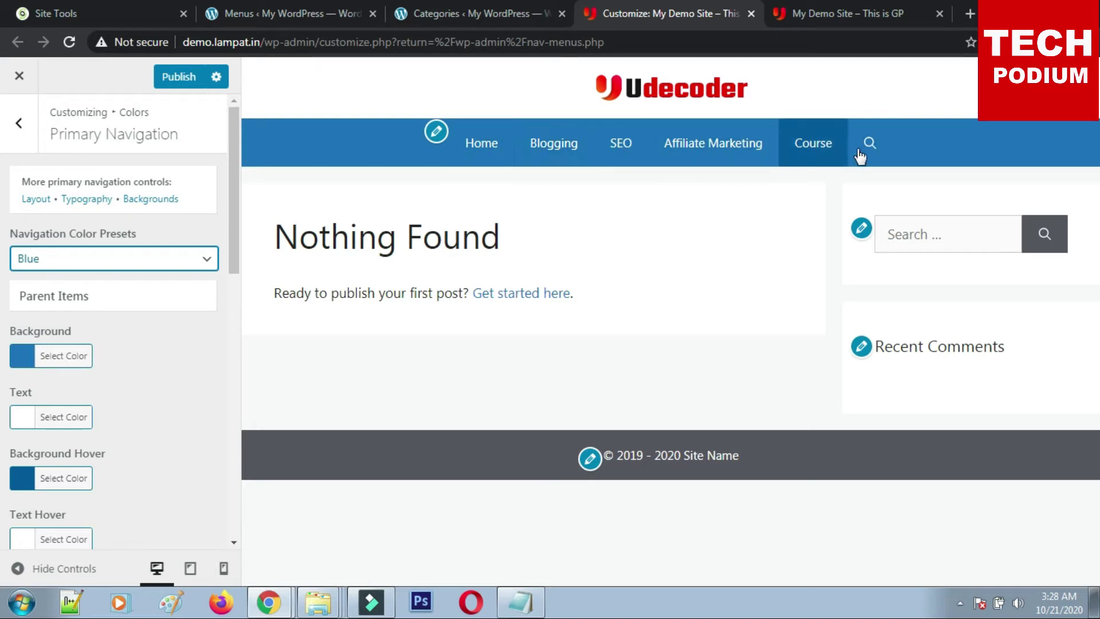
pyautogui.click(166, 80)
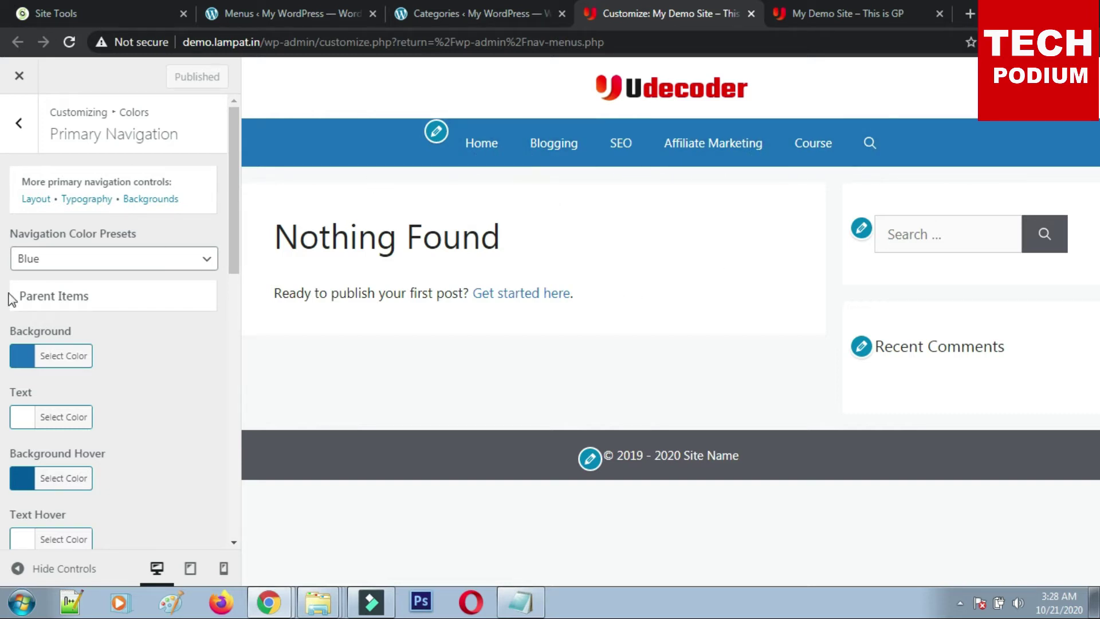
# Test the menu's navigation search by opening and closing it in the site preview.
pyautogui.scroll(-10, 166, 410)
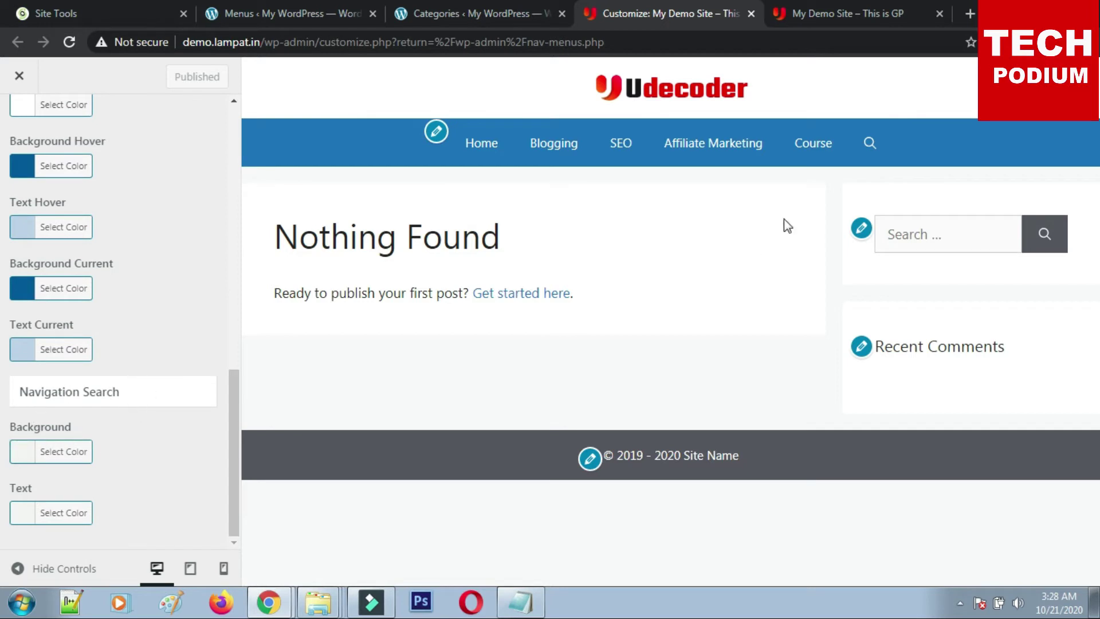
pyautogui.click(869, 144)
pyautogui.click(869, 144)
pyautogui.click(869, 145)
pyautogui.click(869, 144)
# Try #f1c40f and a semi-transparent #0c0230 as the Navigation Search background, testing each with the menu search in the preview.
pyautogui.click(24, 452)
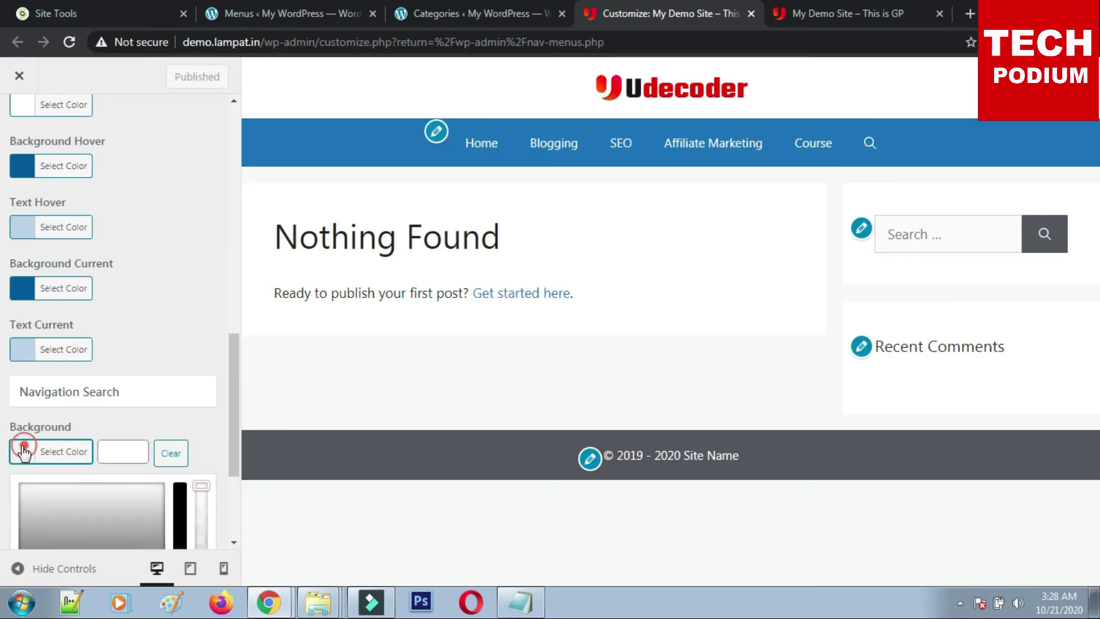
pyautogui.click(127, 451)
pyautogui.scroll(-3, 212, 396)
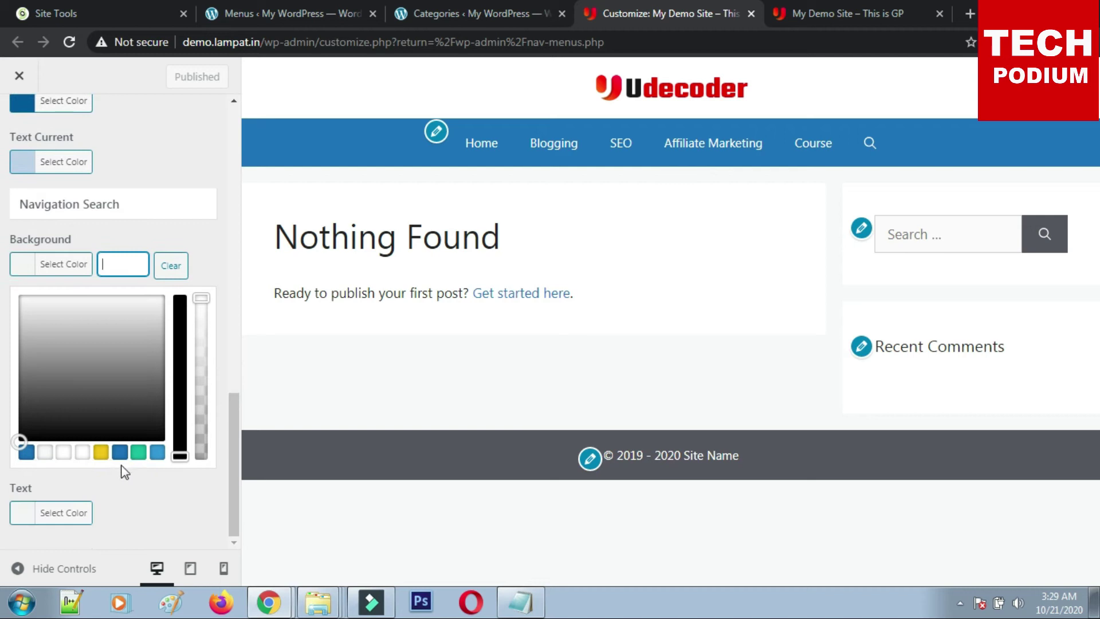
pyautogui.click(101, 453)
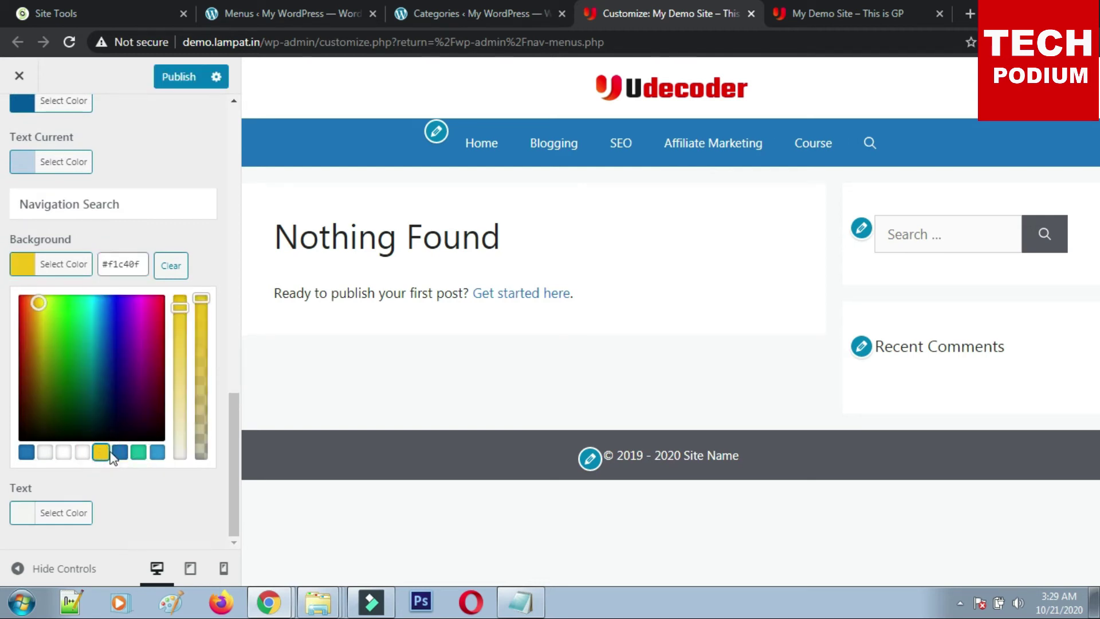
pyautogui.click(871, 147)
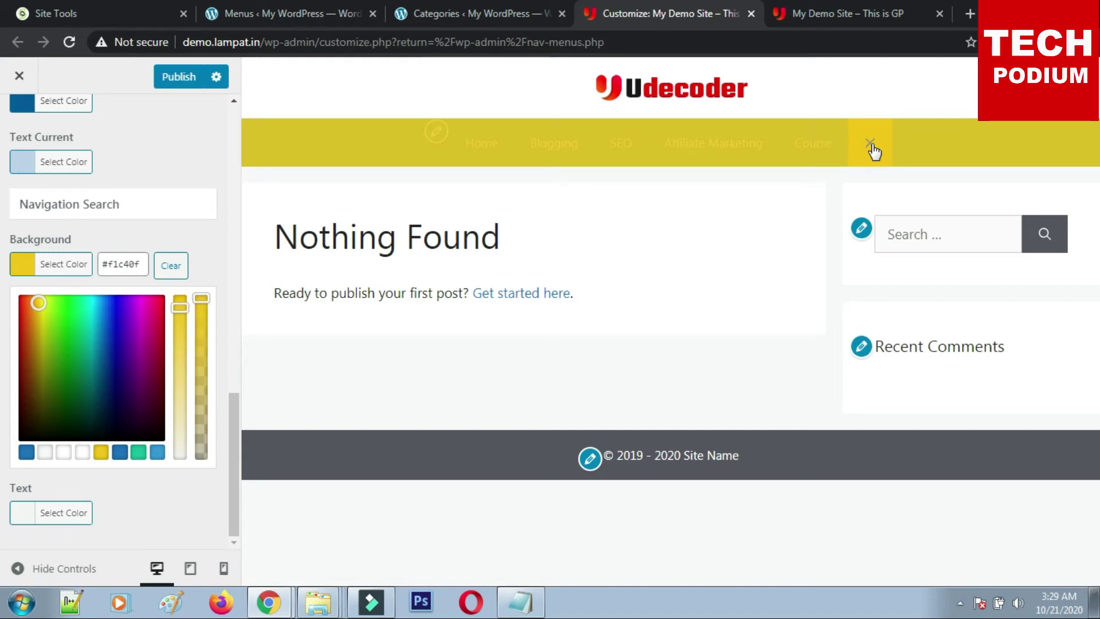
pyautogui.click(871, 147)
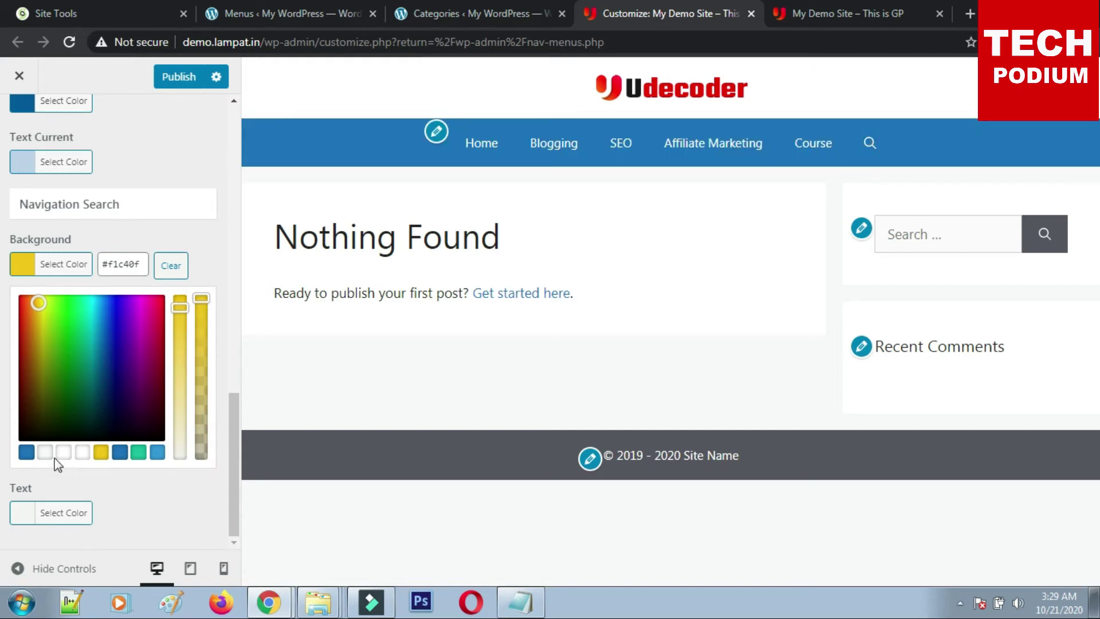
pyautogui.click(122, 413)
pyautogui.click(871, 144)
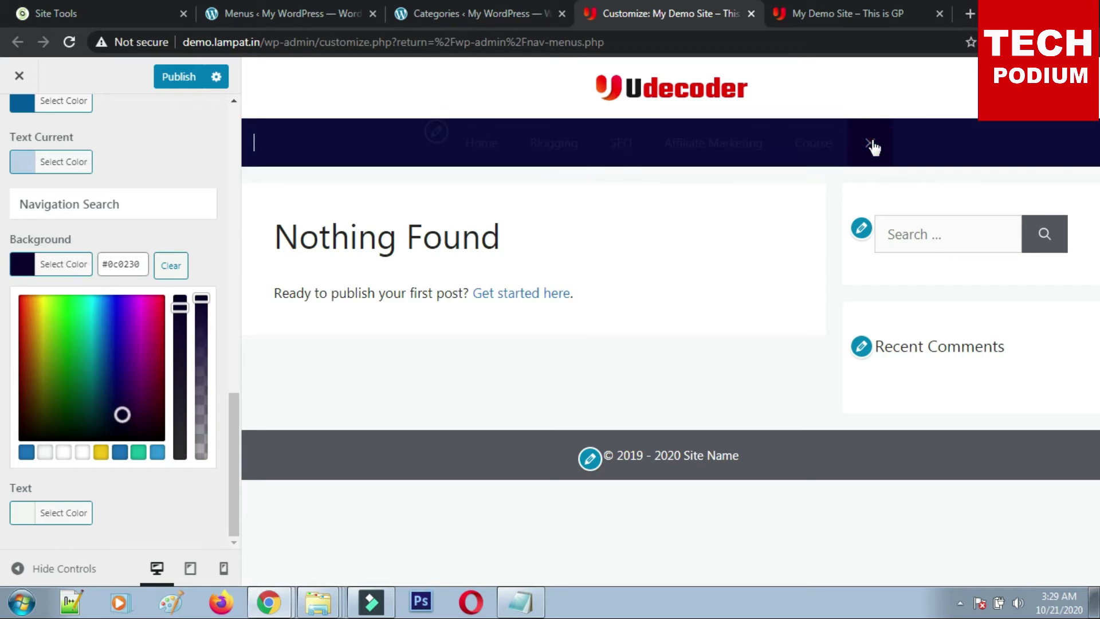
pyautogui.moveTo(200, 398); pyautogui.dragTo(201, 413)
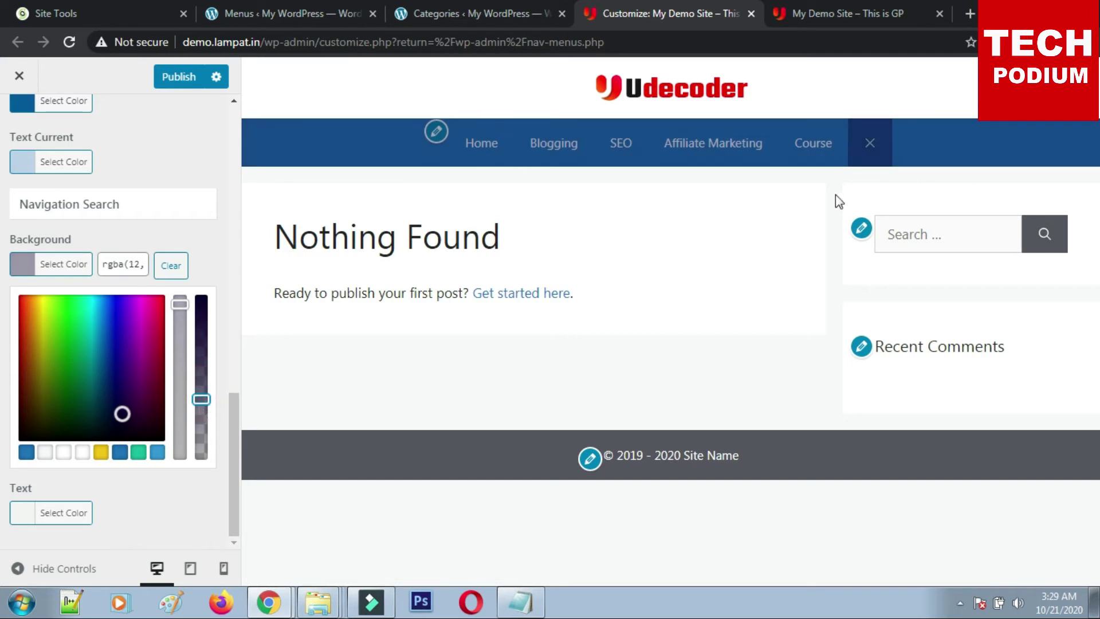
pyautogui.click(872, 144)
pyautogui.click(871, 143)
# Clear the Navigation Search background color and publish the change.
pyautogui.click(137, 518)
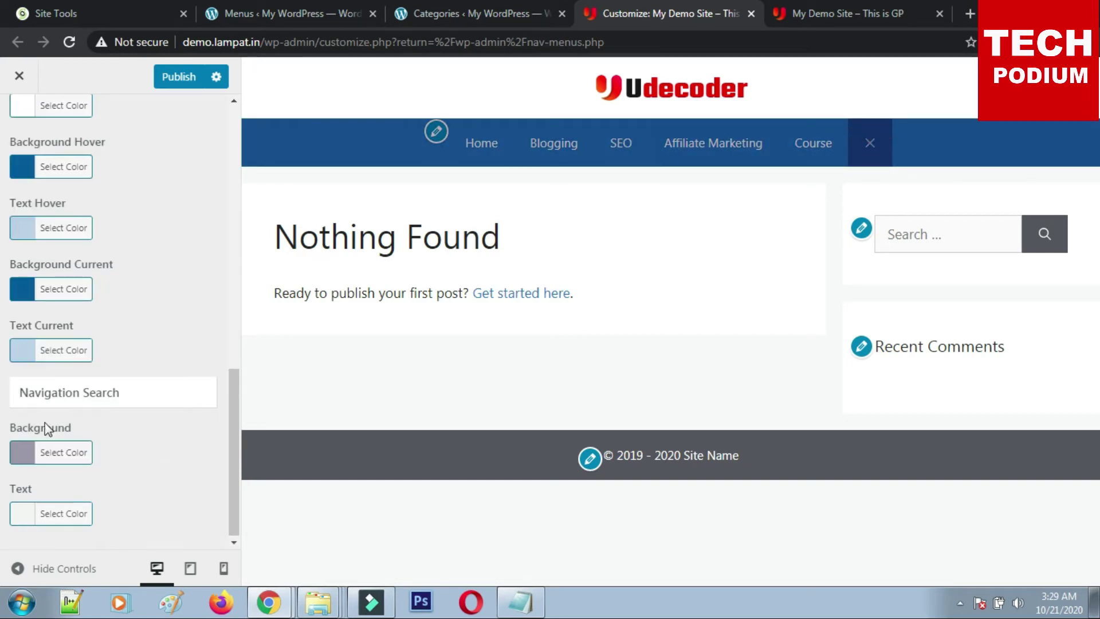
pyautogui.click(28, 459)
pyautogui.click(169, 453)
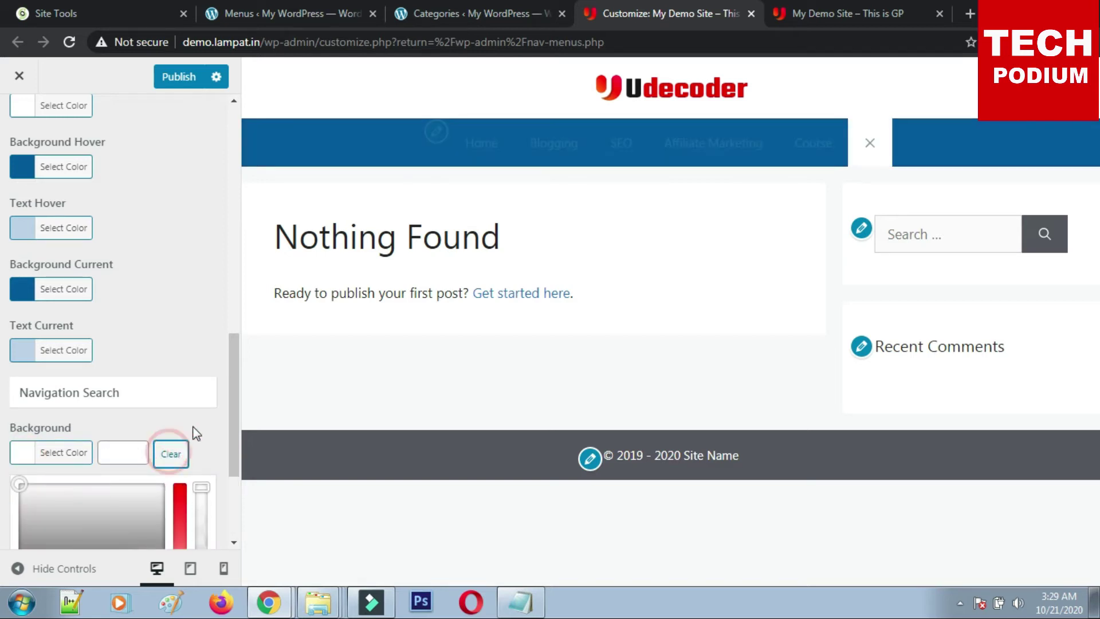
pyautogui.click(201, 417)
pyautogui.click(870, 144)
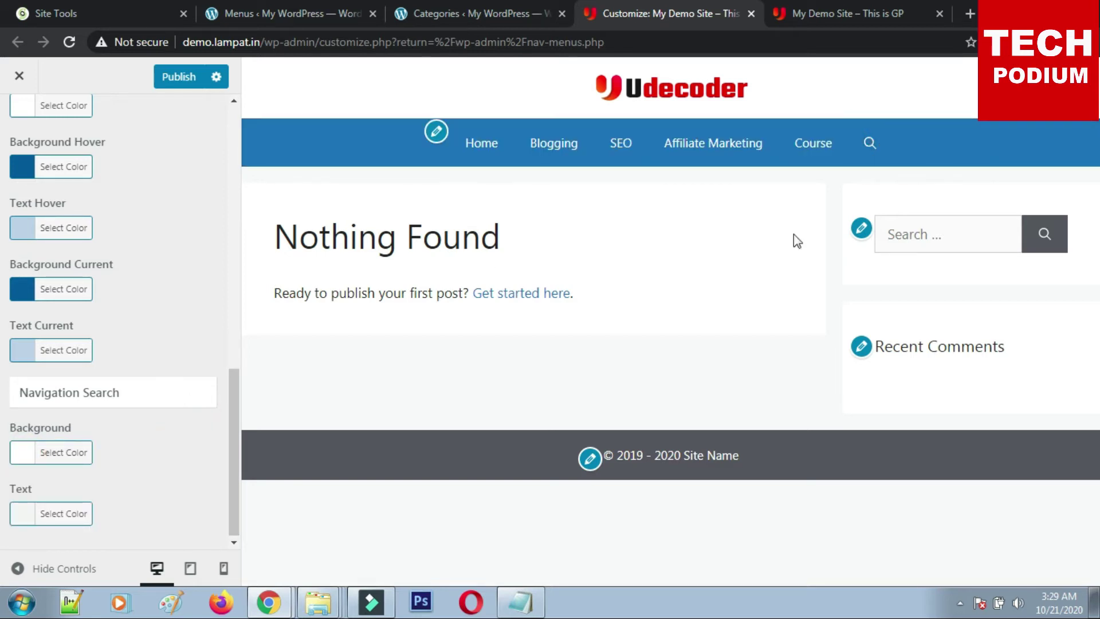
pyautogui.click(173, 79)
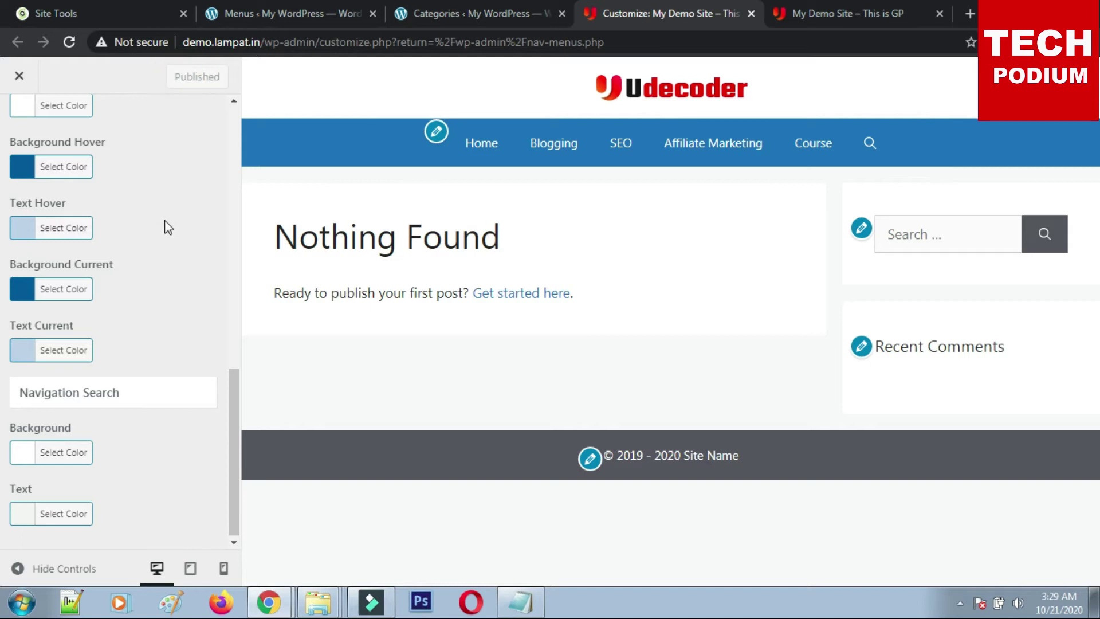
# Look over the Secondary Navigation color settings and return to the list of color sections.
pyautogui.scroll(3, 118, 216)
pyautogui.click(23, 126)
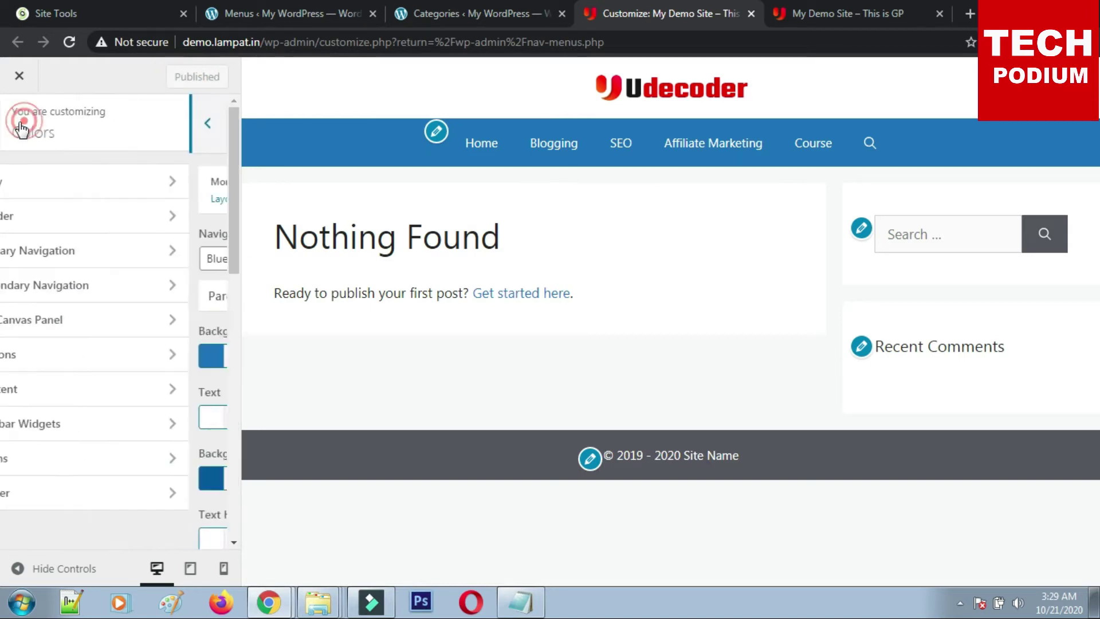
pyautogui.click(132, 287)
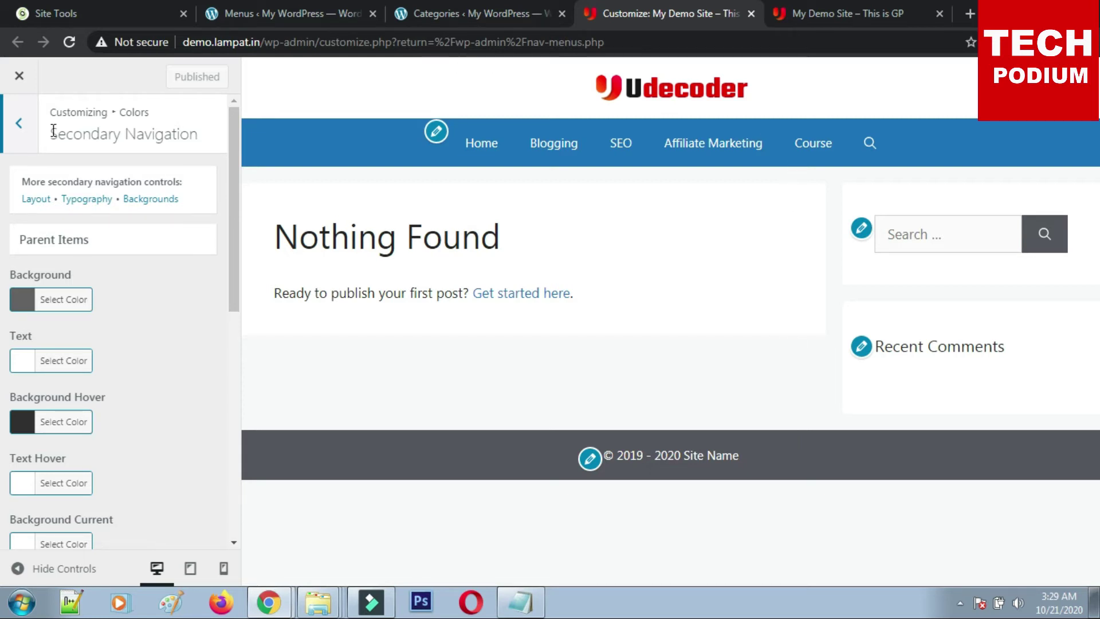
pyautogui.click(19, 122)
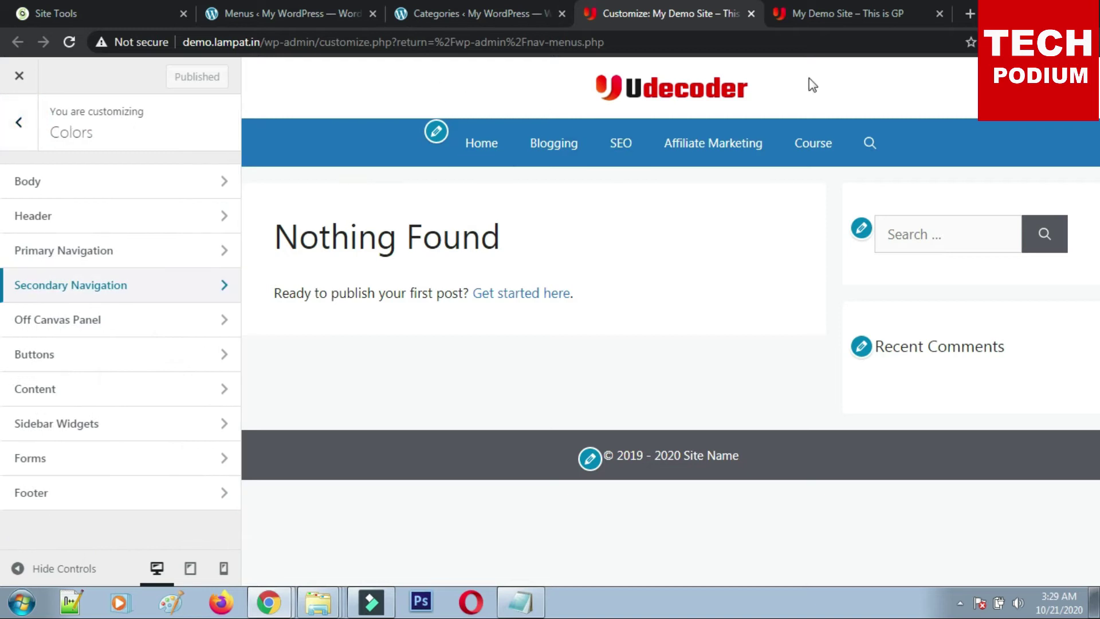
# Try #1e72bd and #f1c40f as the Buttons background color, then set it to #1abc9c and publish.
pyautogui.click(100, 353)
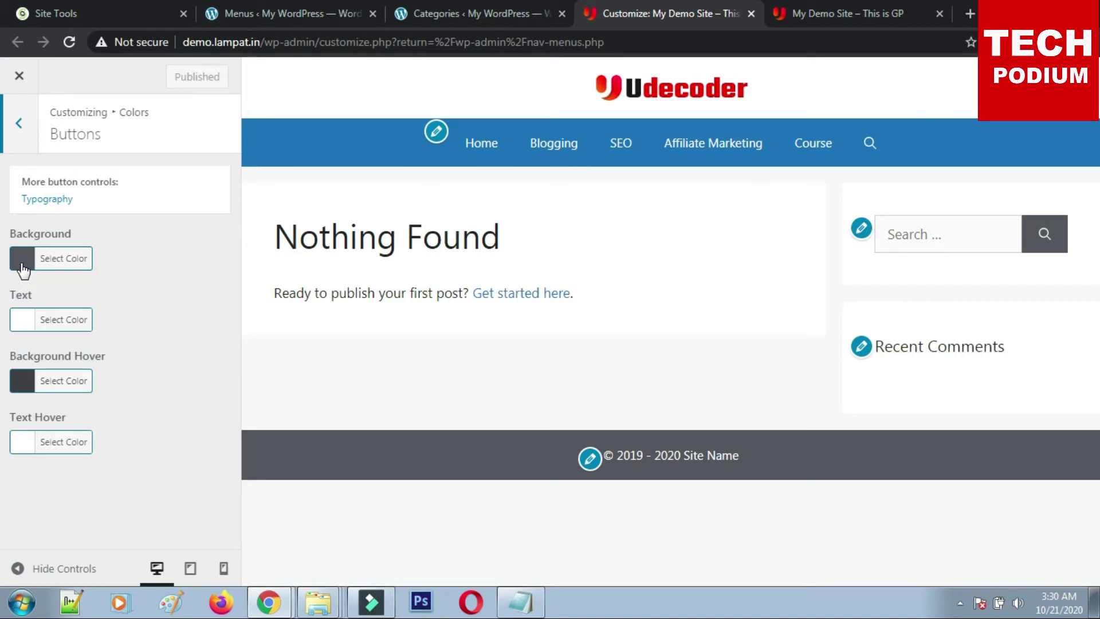
pyautogui.click(23, 259)
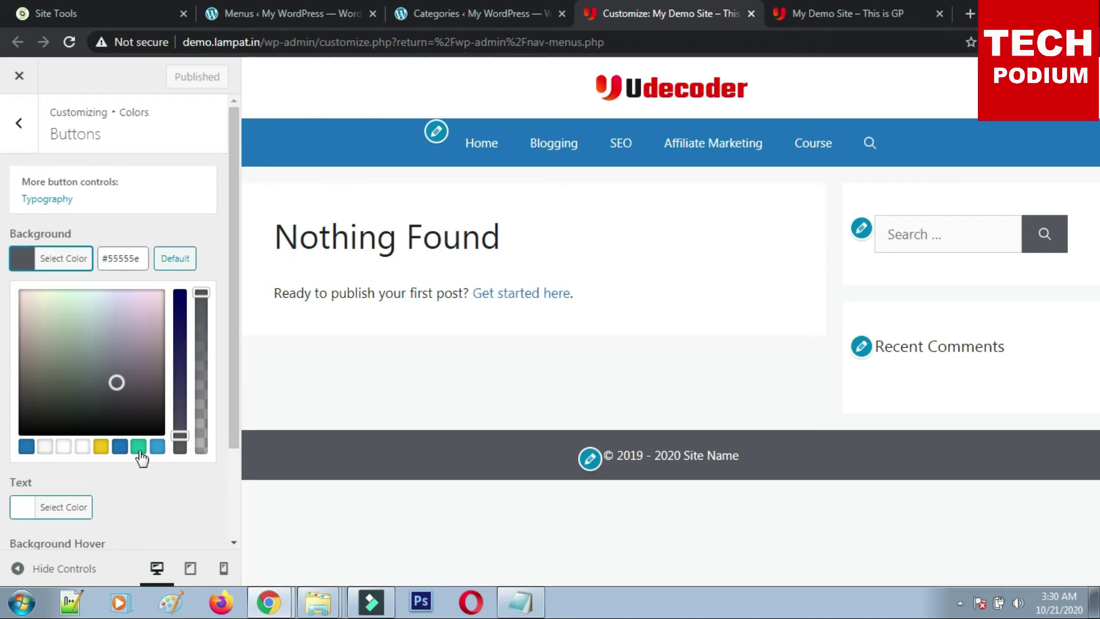
pyautogui.click(121, 448)
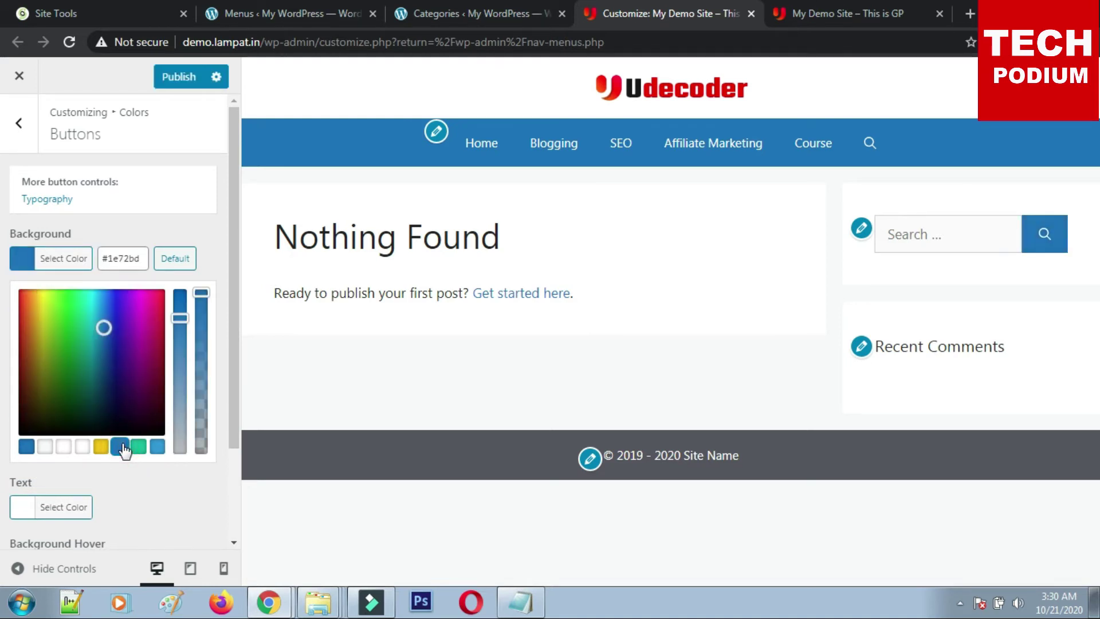
pyautogui.click(102, 445)
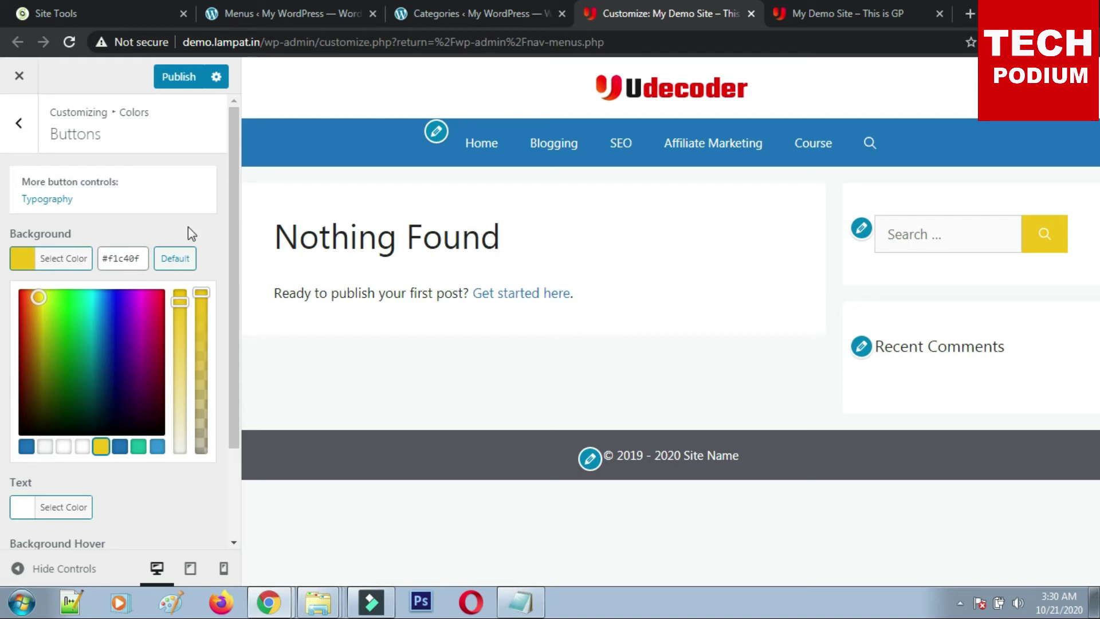
pyautogui.click(139, 448)
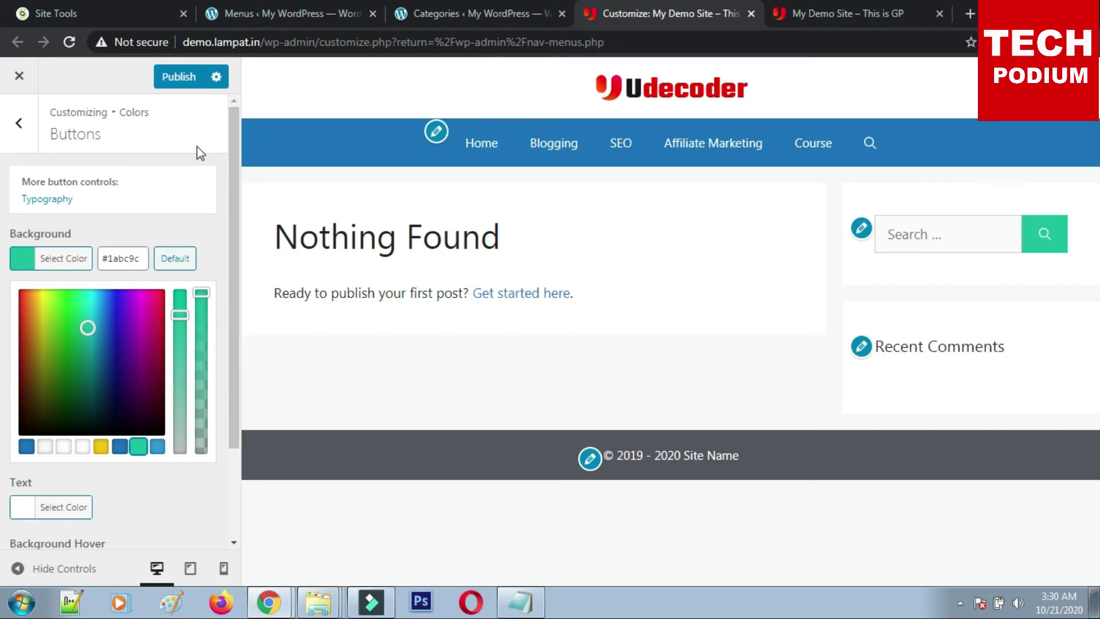
pyautogui.click(183, 77)
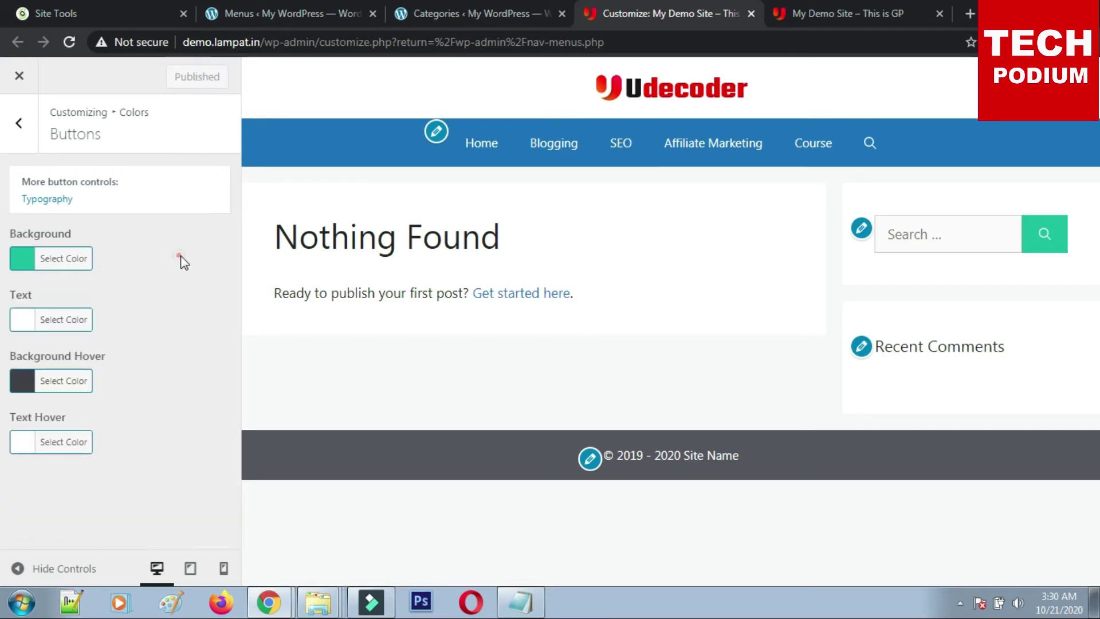
# Try #f1c40f, #1e72bd and #1abc9c as the Buttons Background Hover color, then set it to #3498db and publish.
pyautogui.click(23, 381)
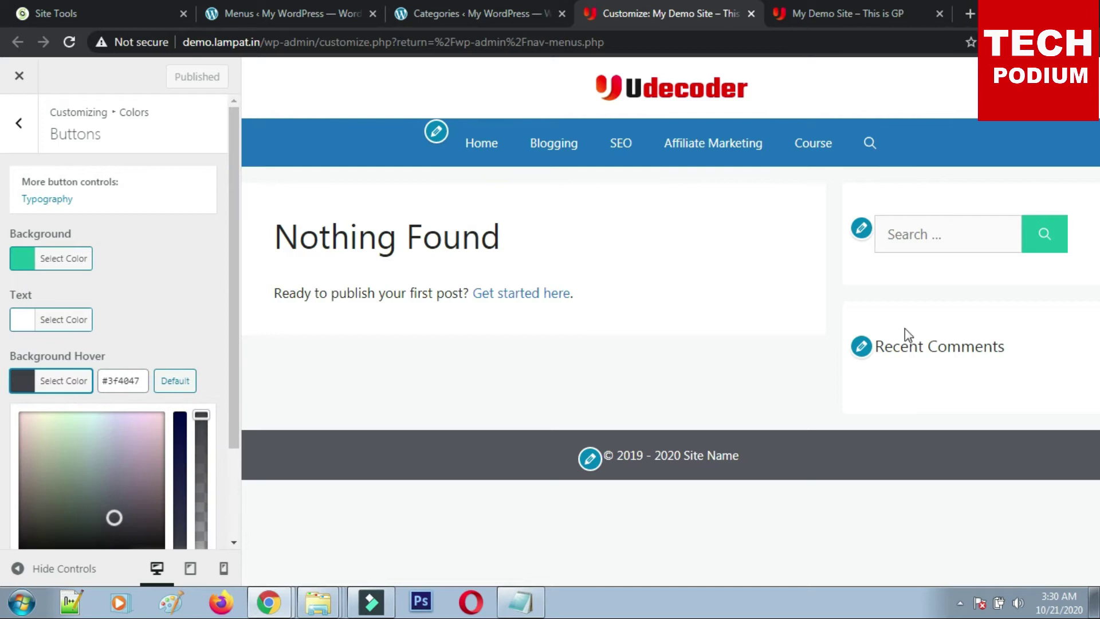
pyautogui.moveTo(233, 349); pyautogui.dragTo(226, 446)
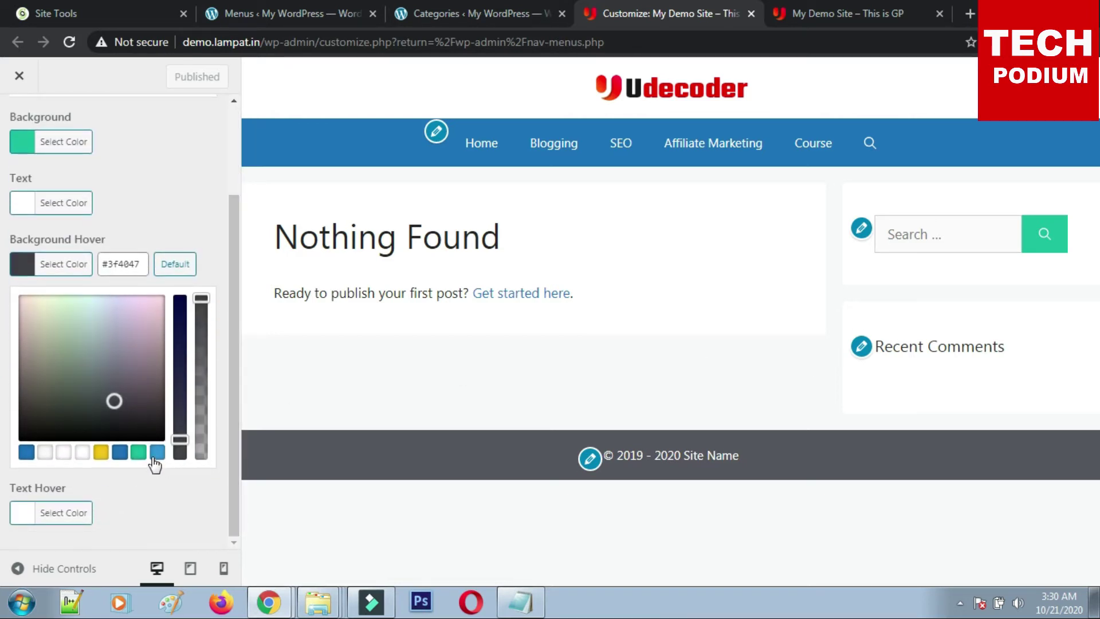
pyautogui.click(101, 452)
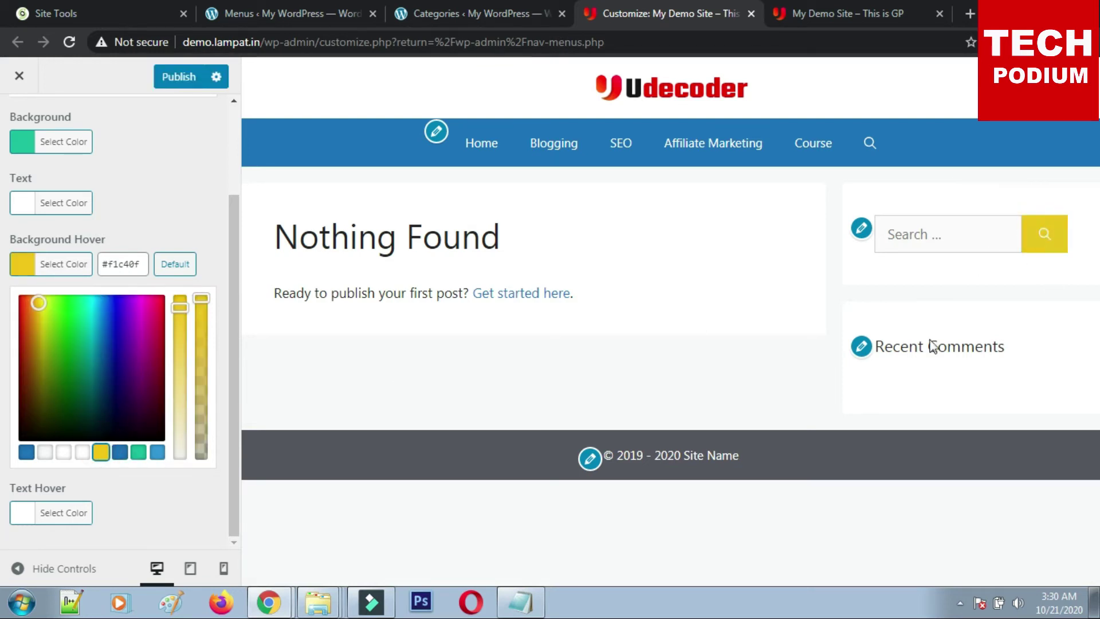
pyautogui.click(120, 452)
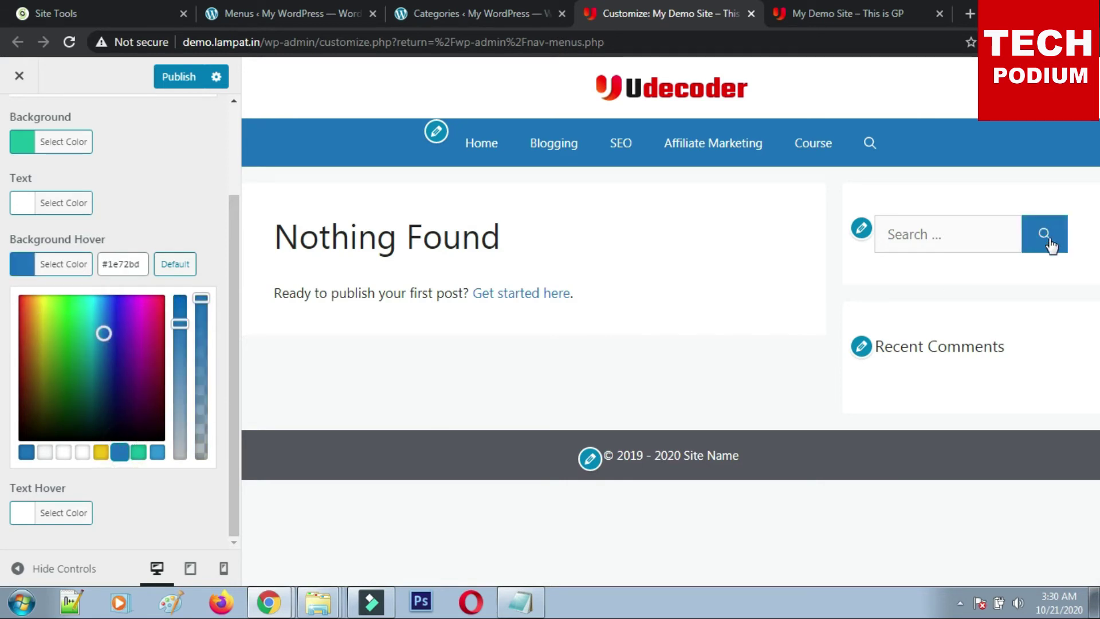
pyautogui.click(143, 452)
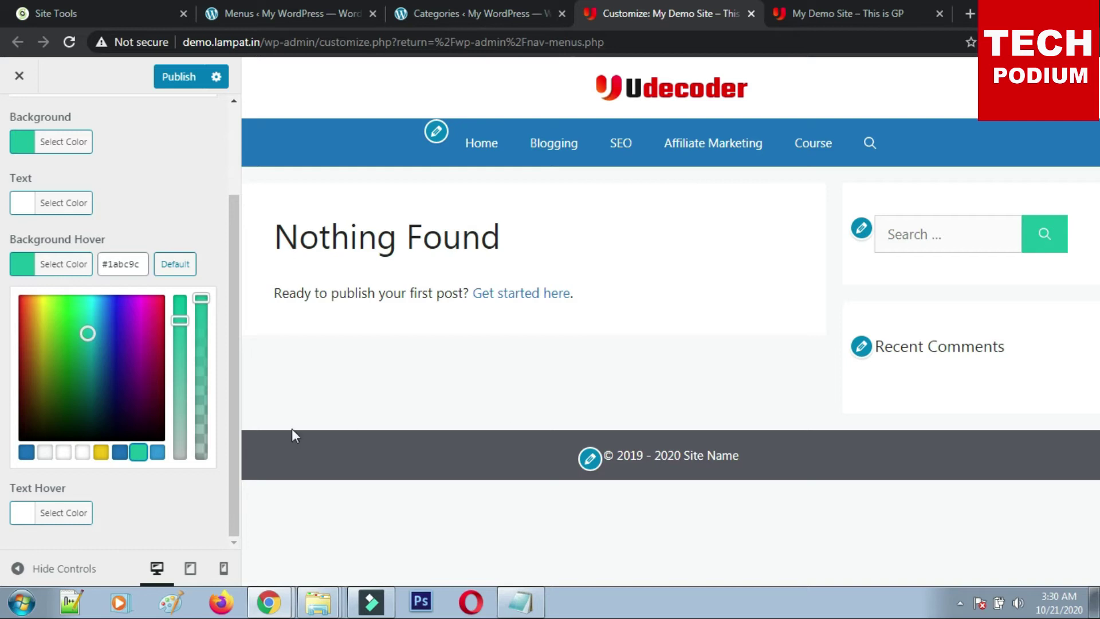
pyautogui.click(157, 452)
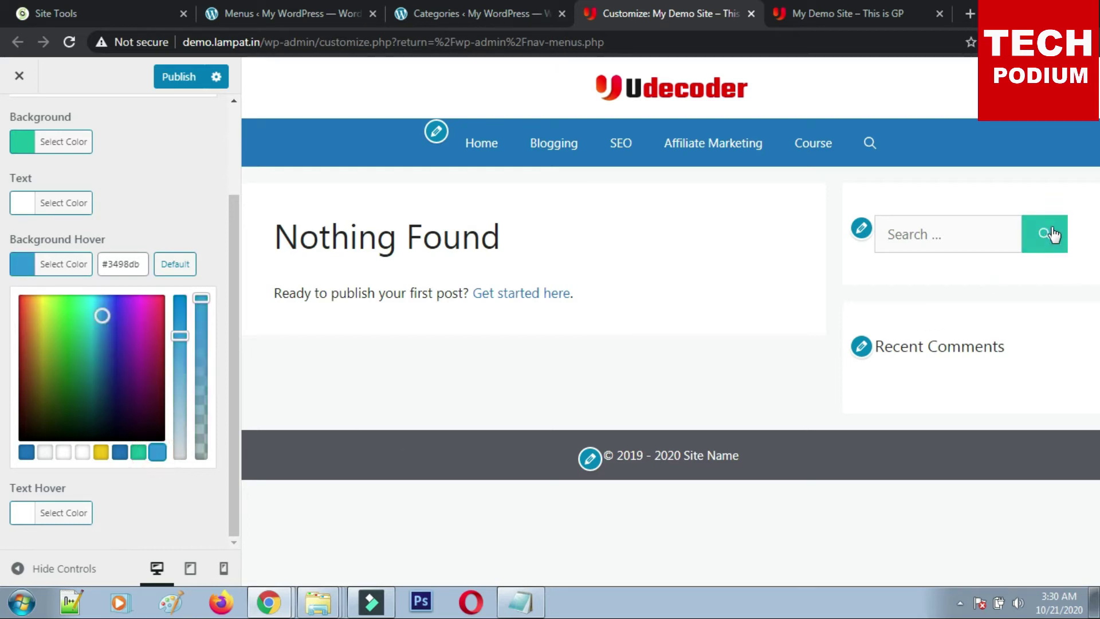
pyautogui.click(175, 179)
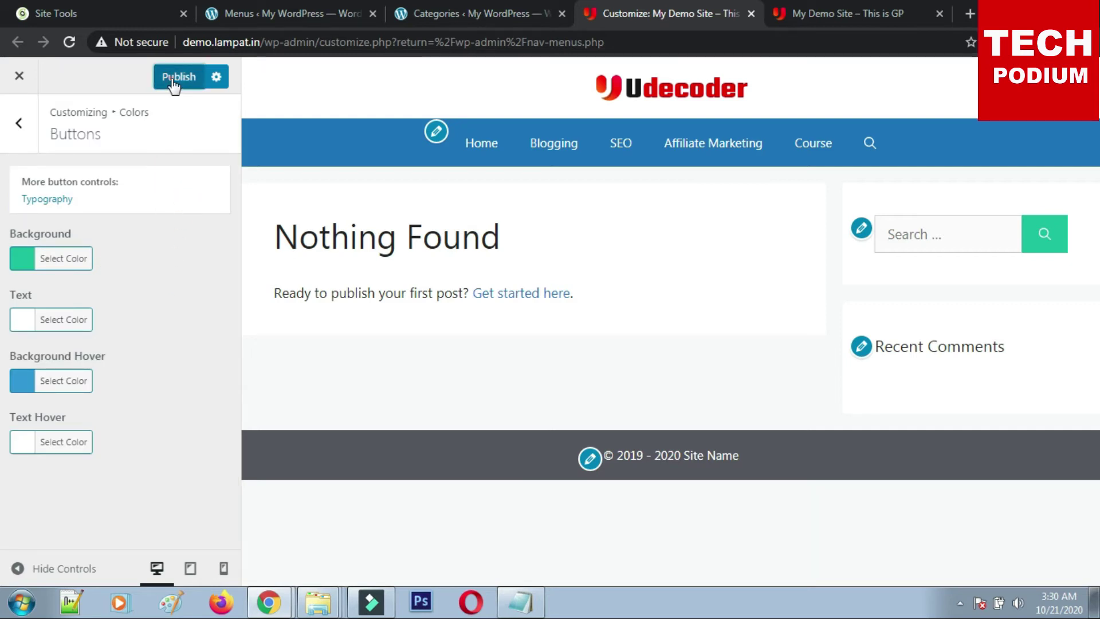
# Look over the Content color settings and return to the list of color sections.
pyautogui.click(19, 123)
pyautogui.click(121, 397)
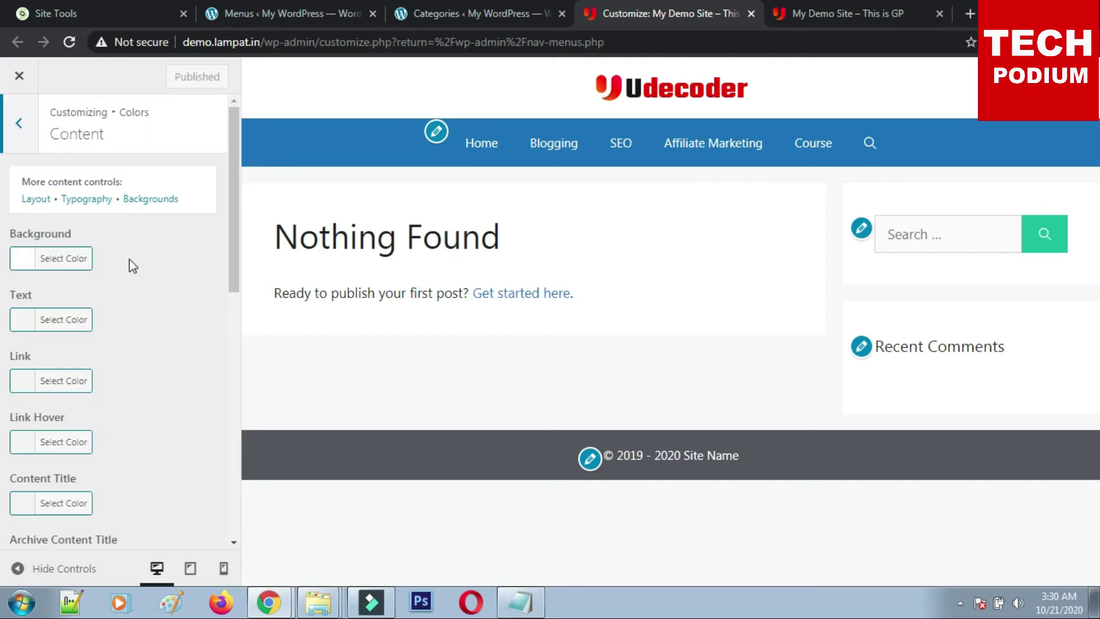
pyautogui.scroll(-7, 163, 404)
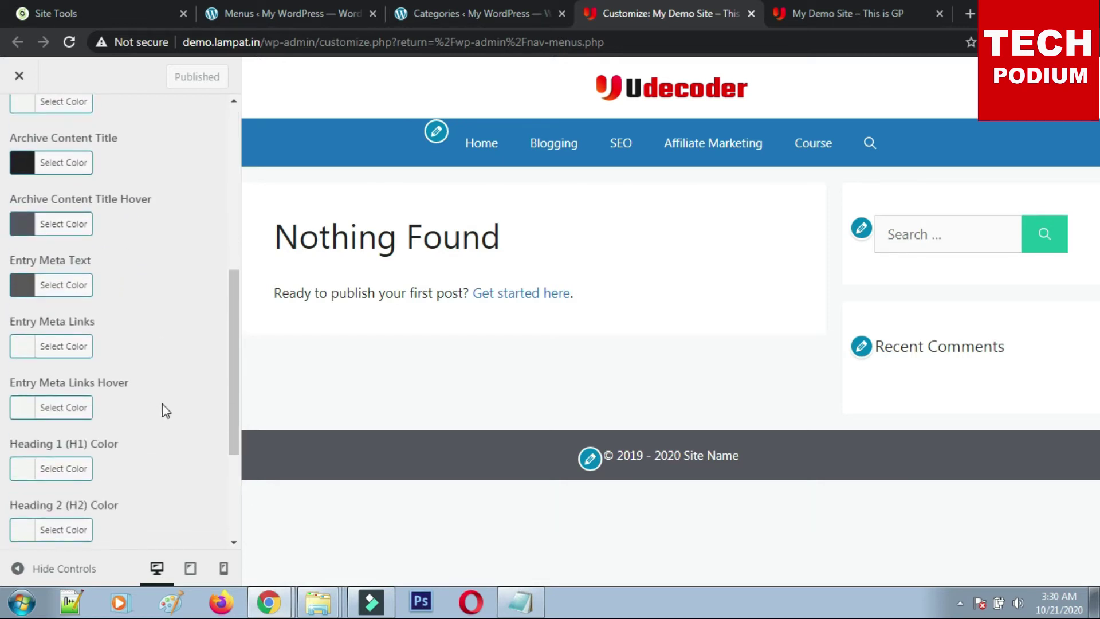
pyautogui.scroll(-2, 163, 404)
pyautogui.scroll(9, 163, 404)
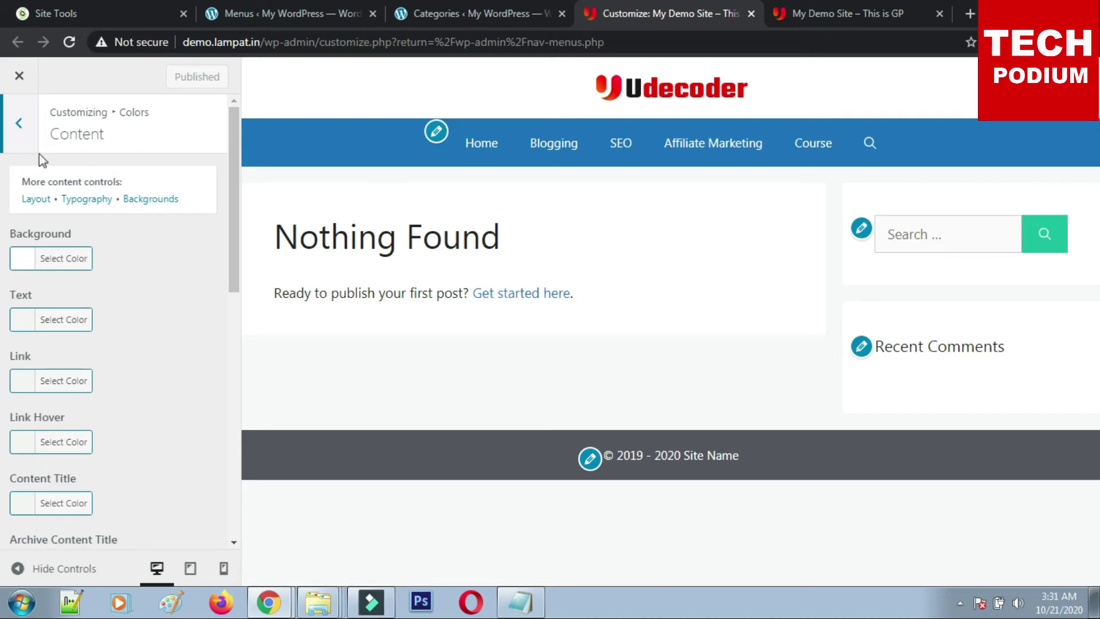
pyautogui.click(19, 122)
# Try #ff1111 as the Sidebar Widgets background color, then restore the default color and publish.
pyautogui.click(118, 427)
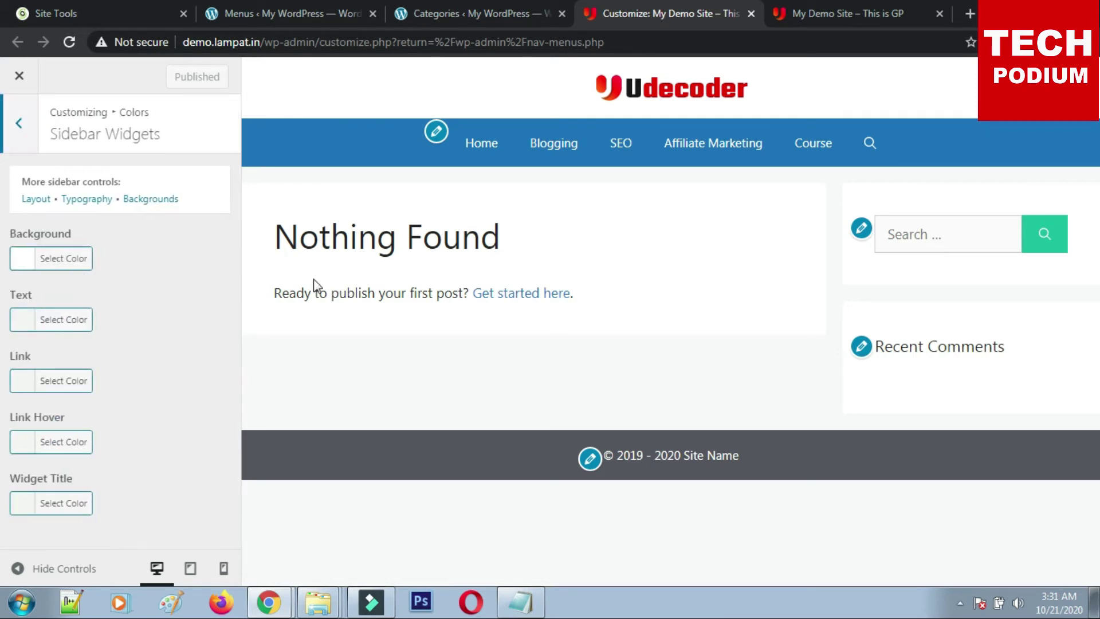
pyautogui.click(21, 258)
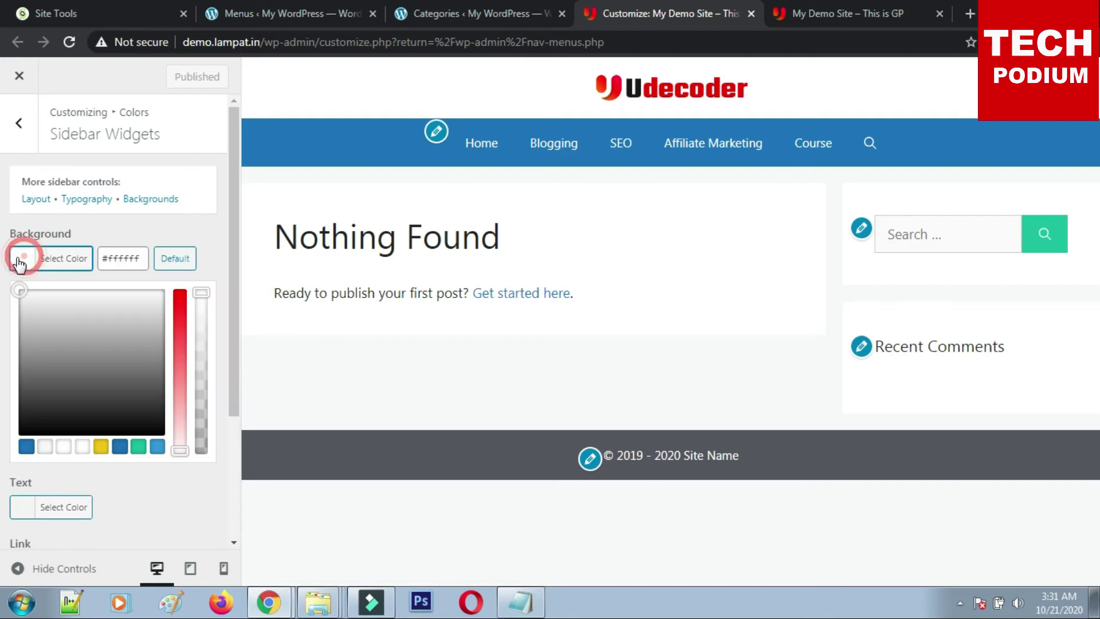
pyautogui.click(184, 321)
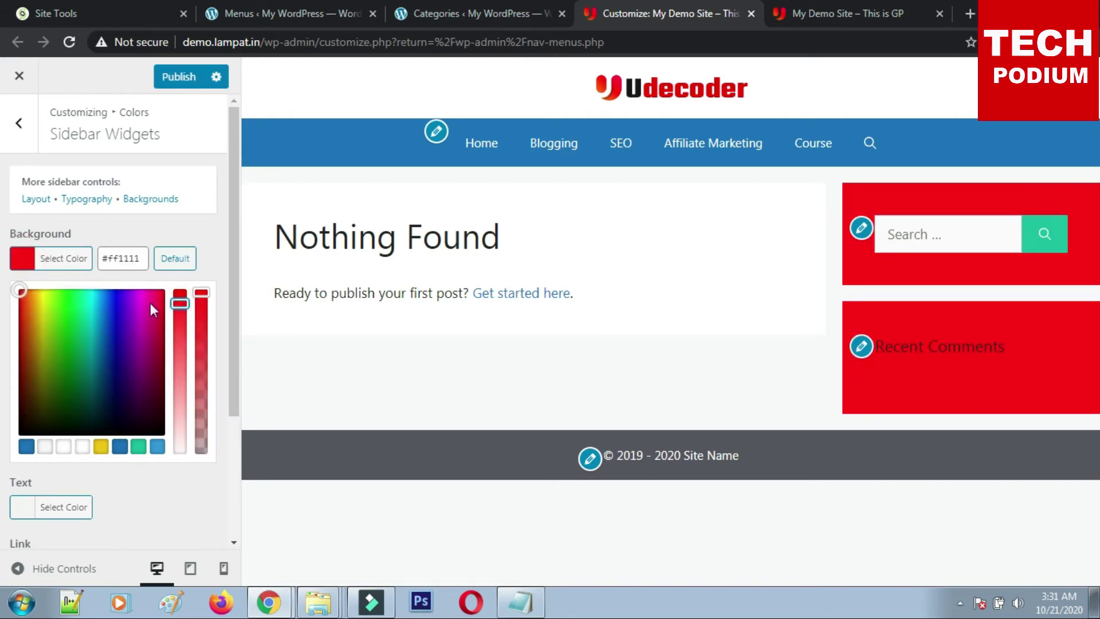
pyautogui.click(175, 258)
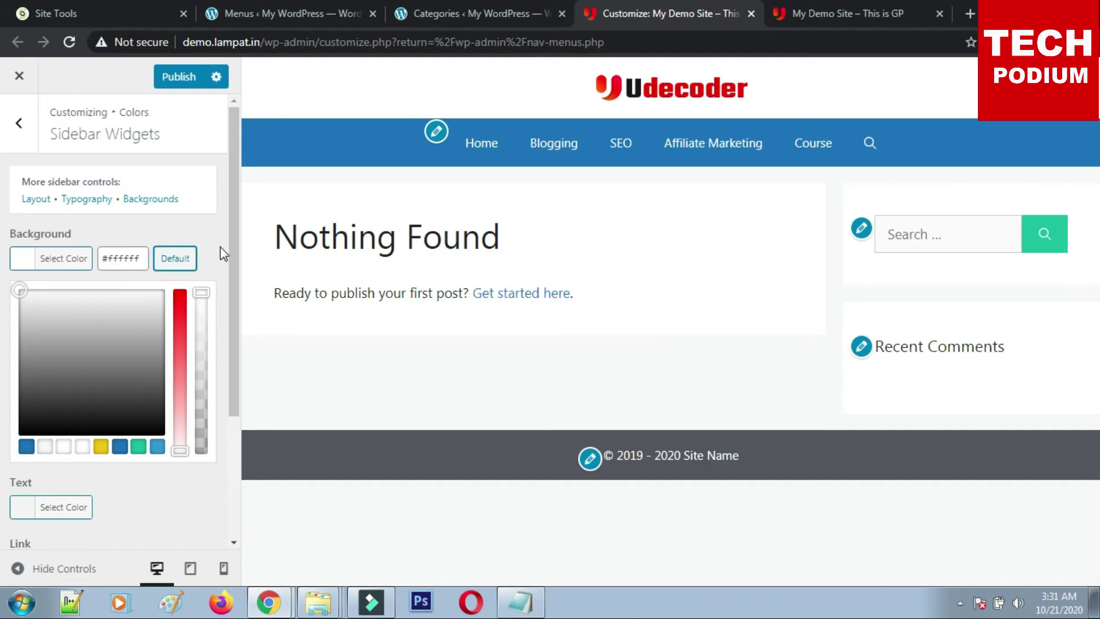
pyautogui.click(219, 246)
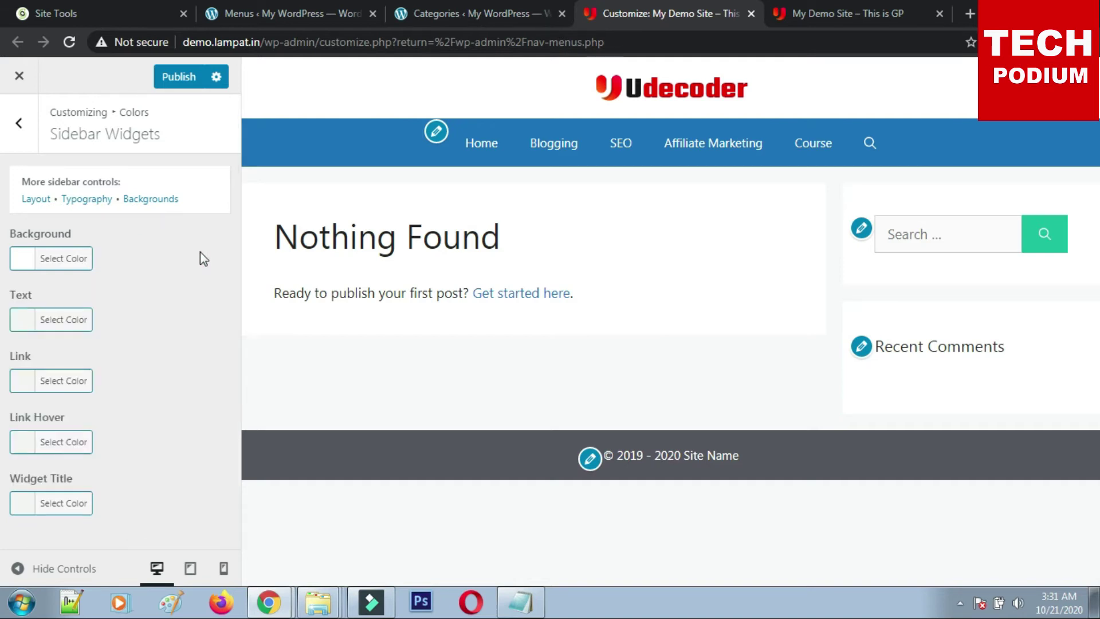
pyautogui.click(179, 78)
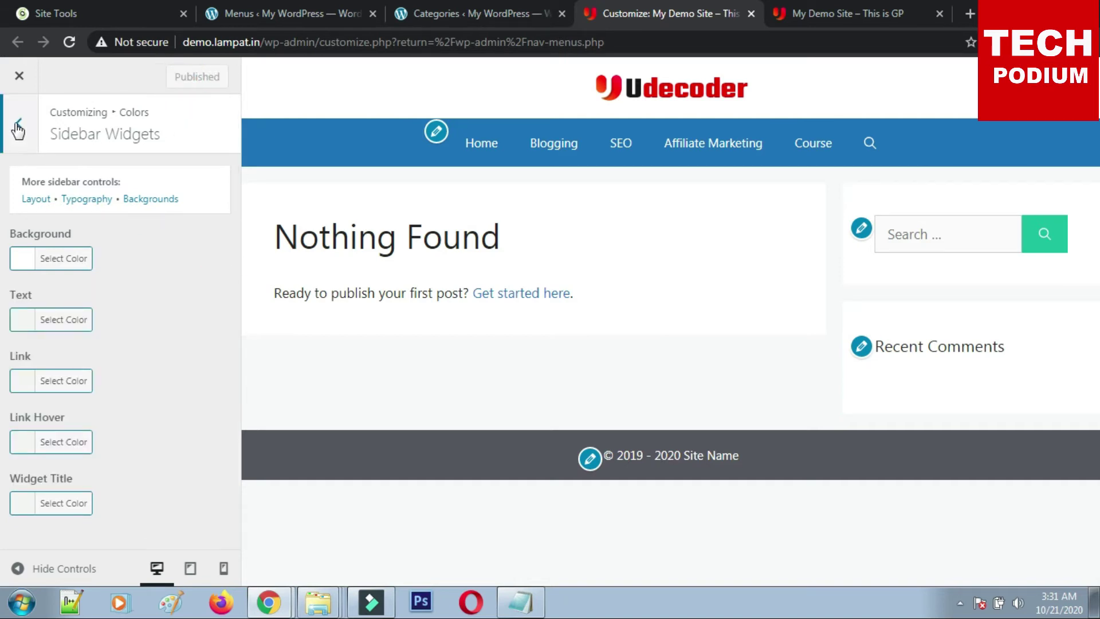
# Look over the Forms color settings and return to the list of color sections.
pyautogui.click(19, 122)
pyautogui.click(93, 469)
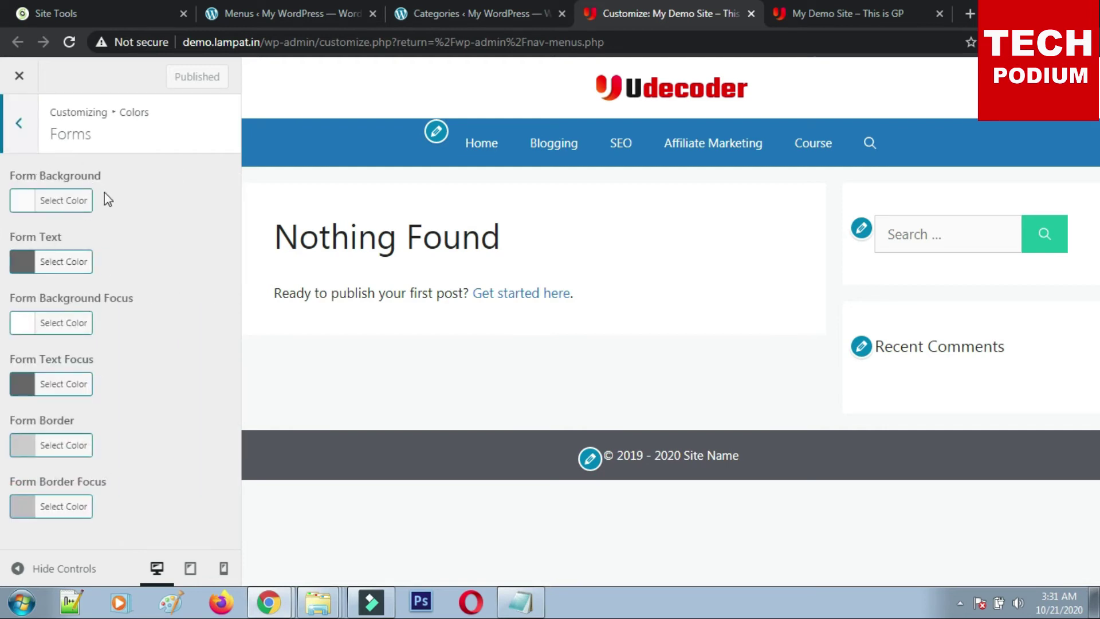
pyautogui.click(19, 122)
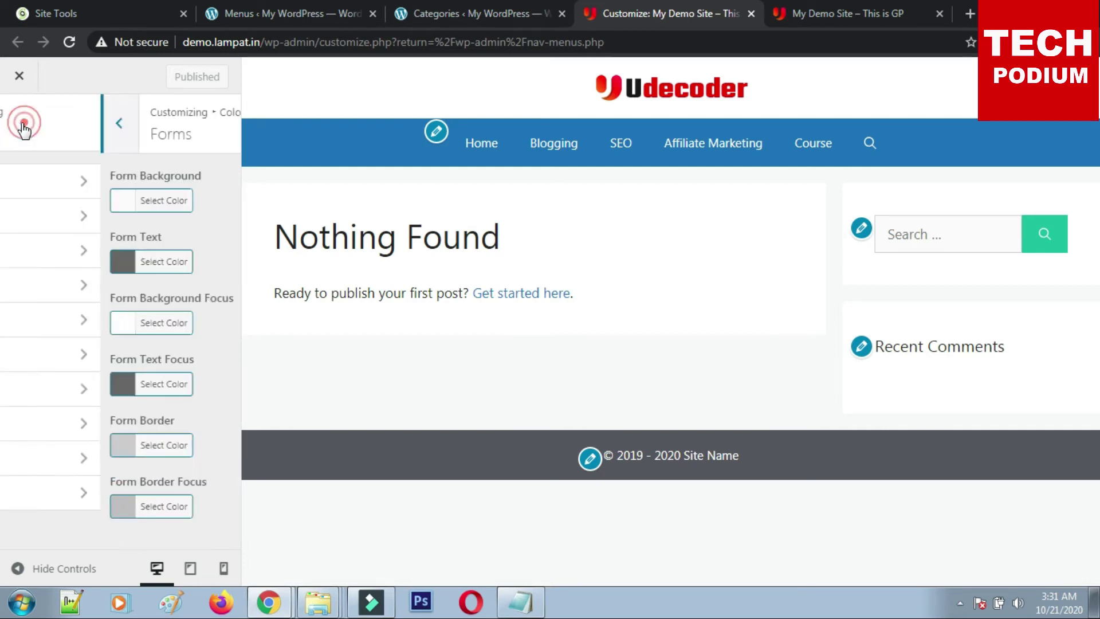
# Set the Footer Widgets background to the light blue #3498db palette color and publish the change.
pyautogui.click(81, 494)
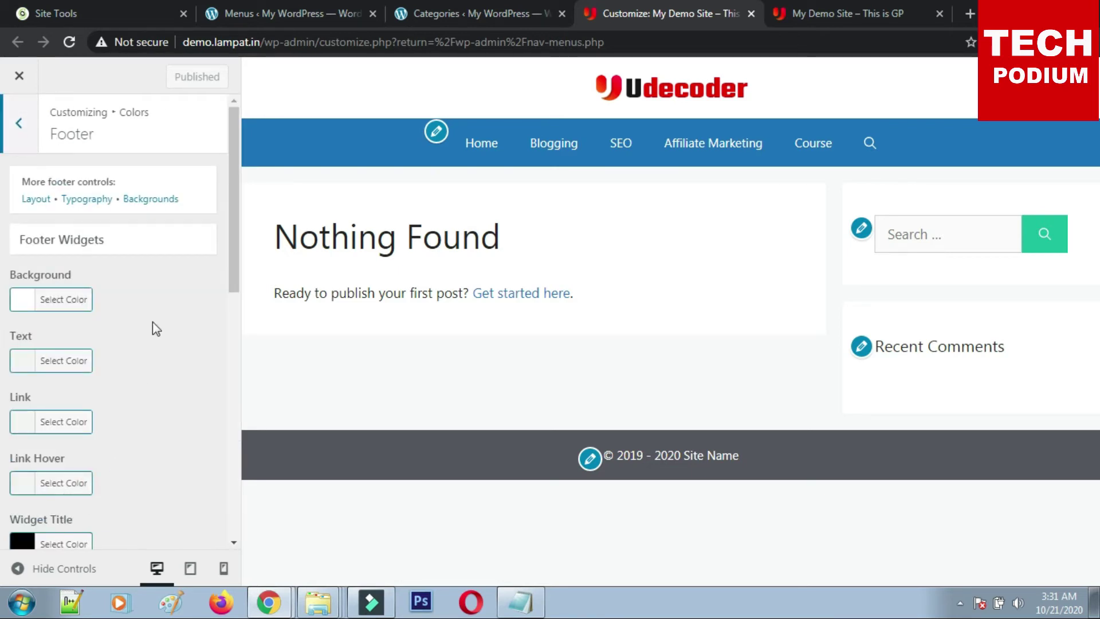
pyautogui.click(26, 299)
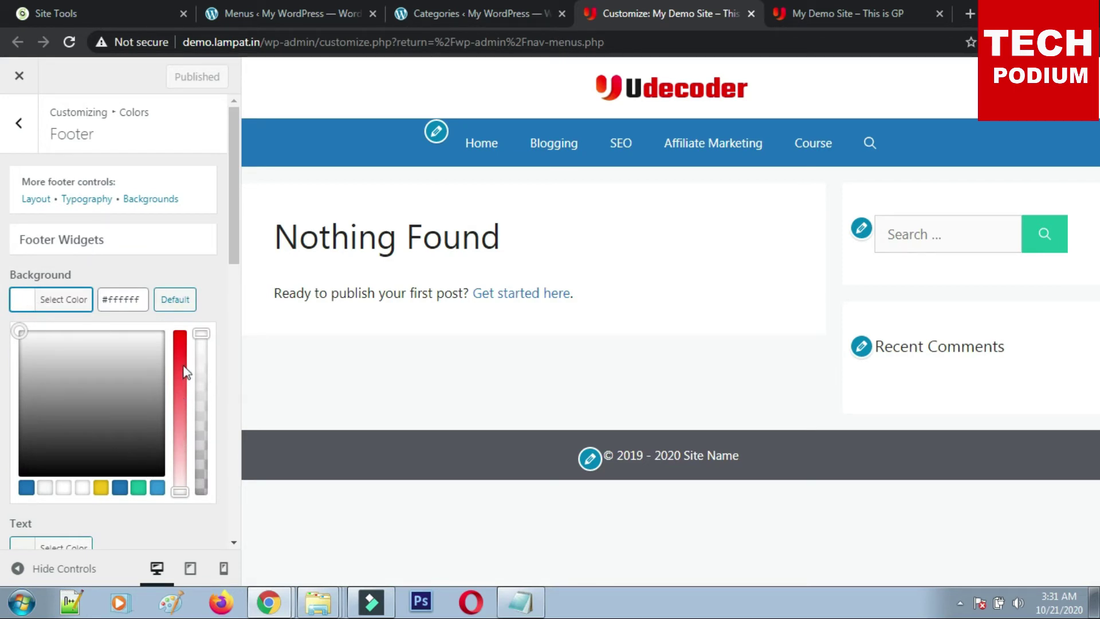
pyautogui.click(153, 489)
pyautogui.click(181, 80)
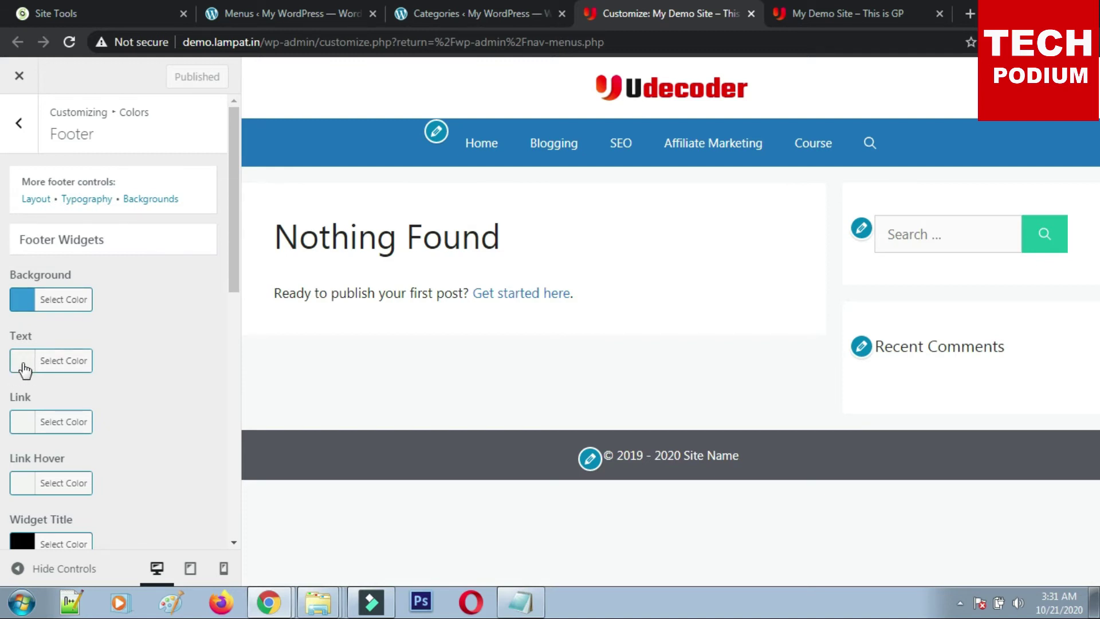
# Look over the remaining Footer color settings, then reload the live demo site to check the published colors.
pyautogui.scroll(-7, 132, 368)
pyautogui.scroll(4, 122, 447)
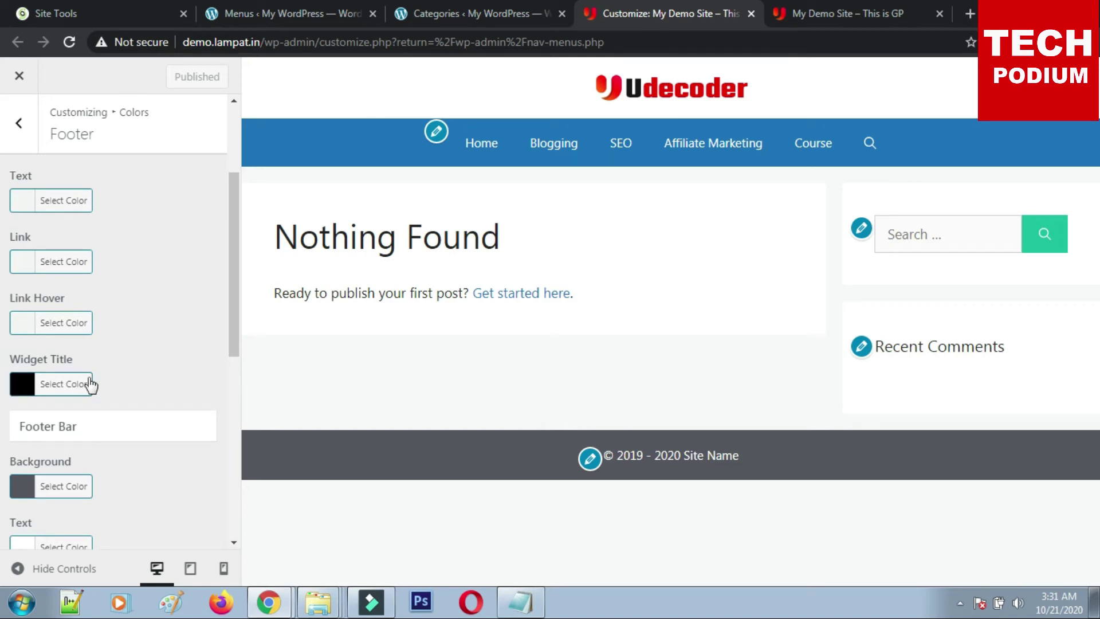
pyautogui.scroll(3, 177, 366)
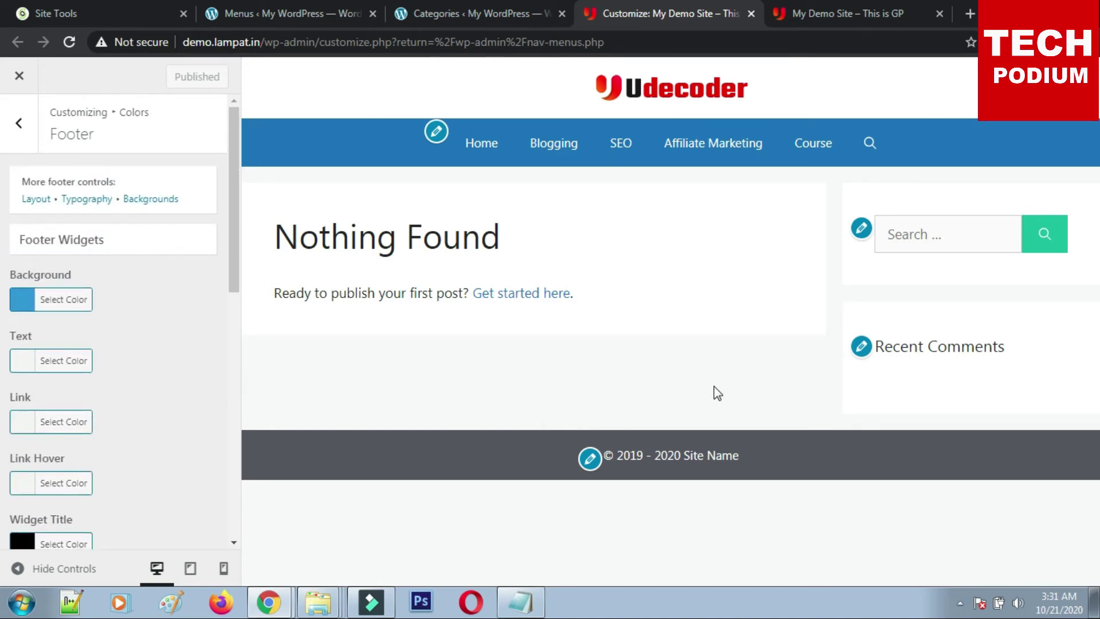
pyautogui.click(837, 1)
pyautogui.click(69, 42)
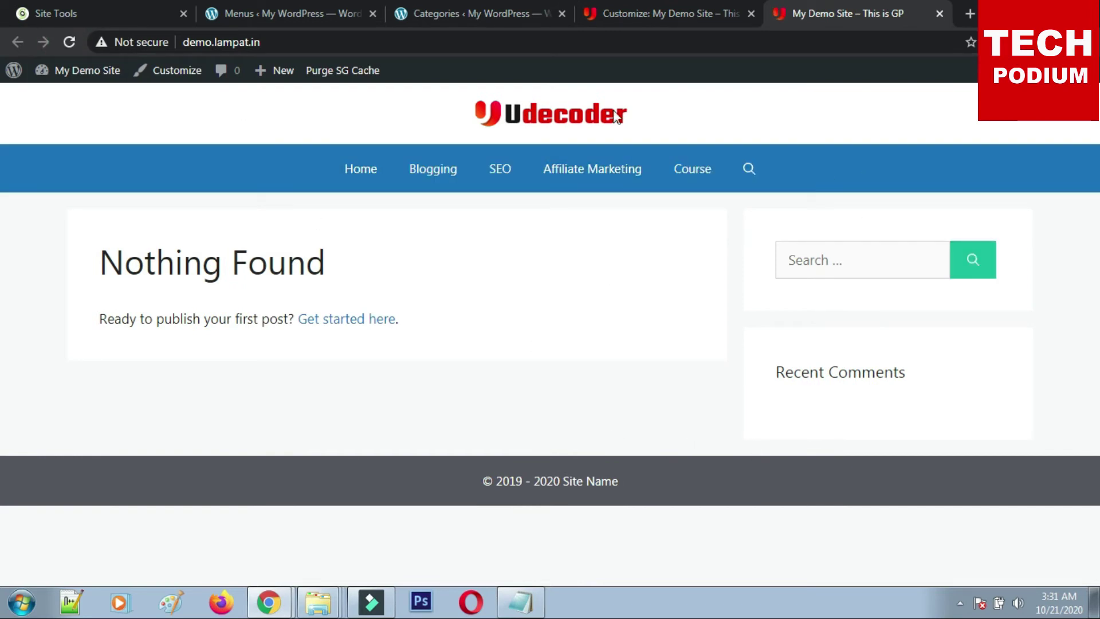
pyautogui.click(715, 8)
# Set the Body typography font family to Poppins and publish the change.
pyautogui.click(19, 123)
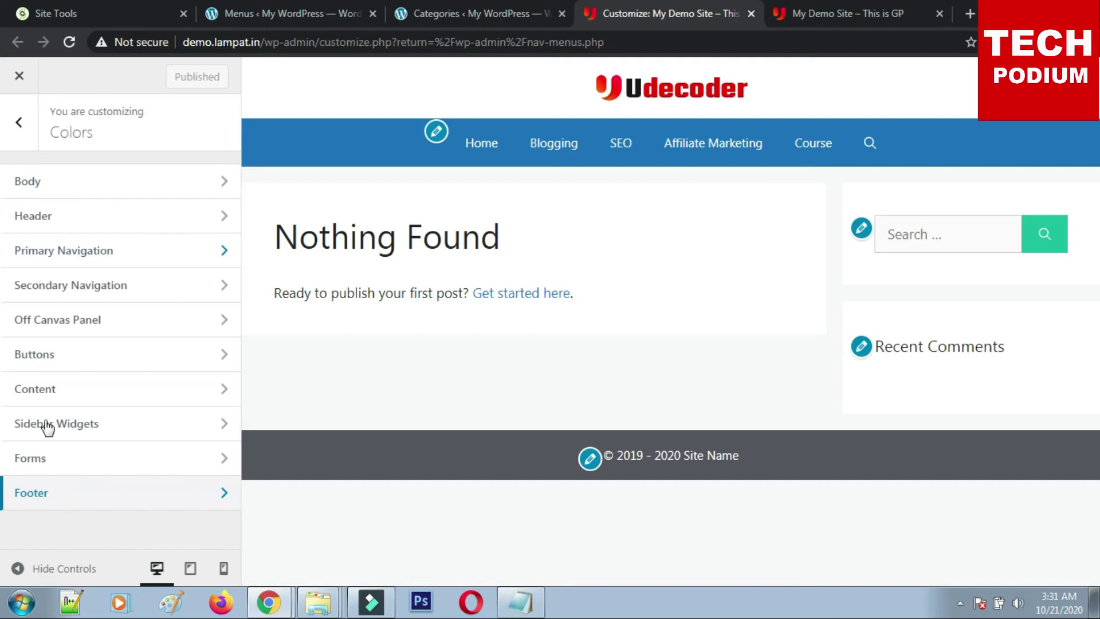
pyautogui.click(20, 122)
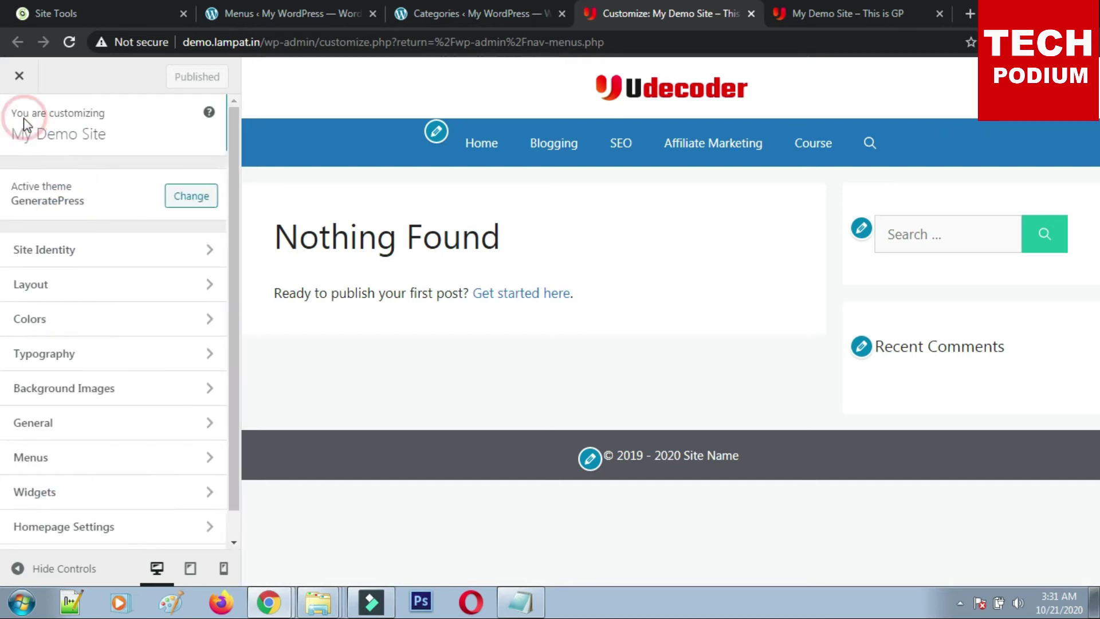
pyautogui.click(99, 355)
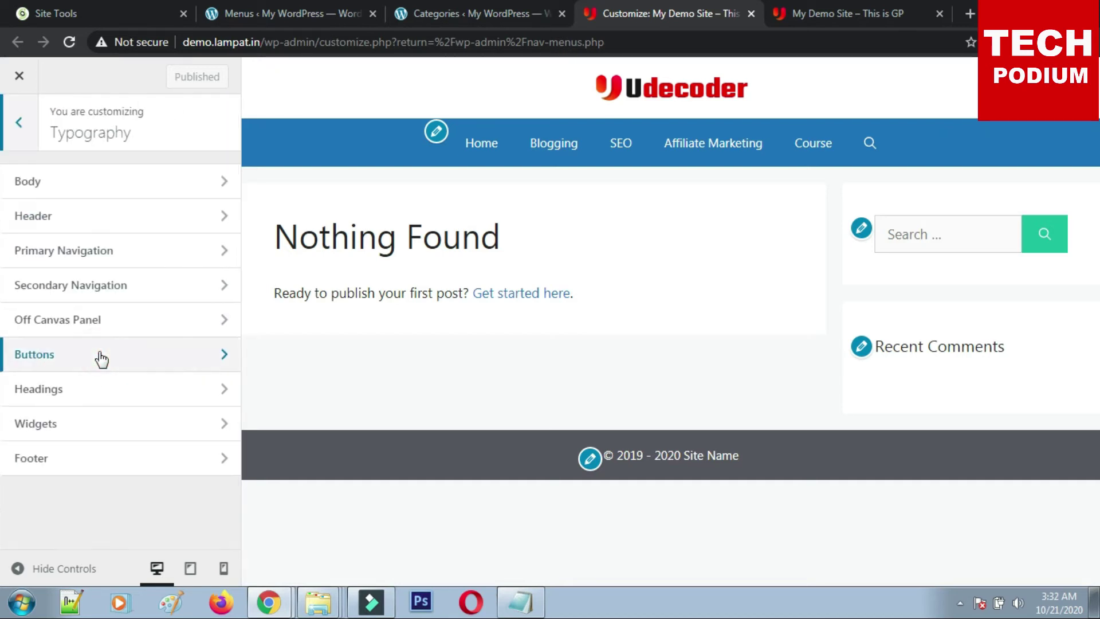
pyautogui.click(76, 183)
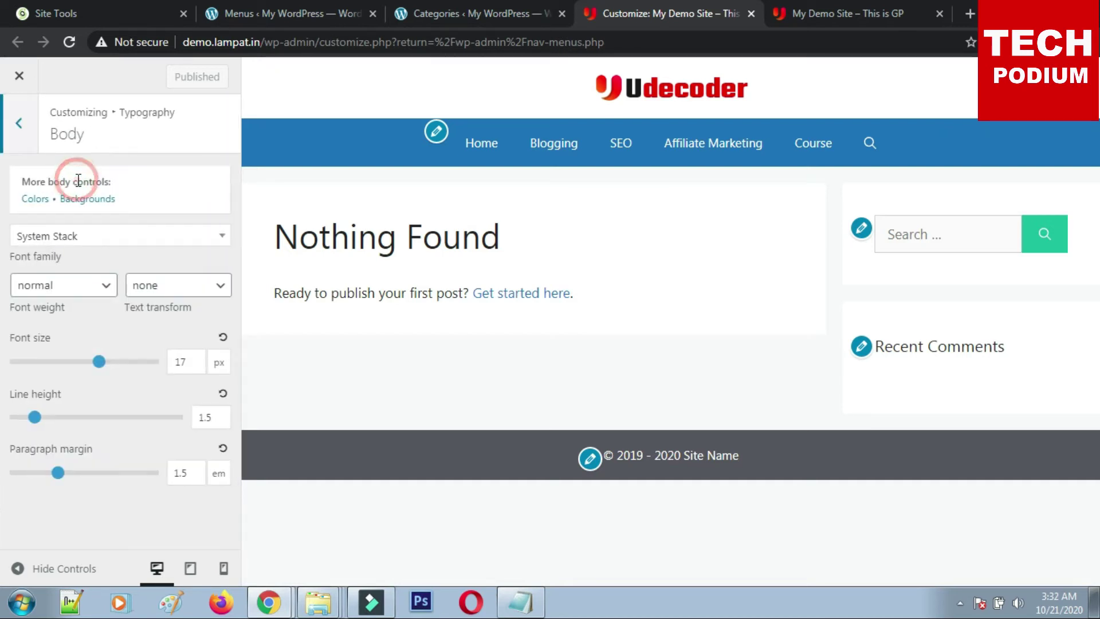
pyautogui.click(95, 237)
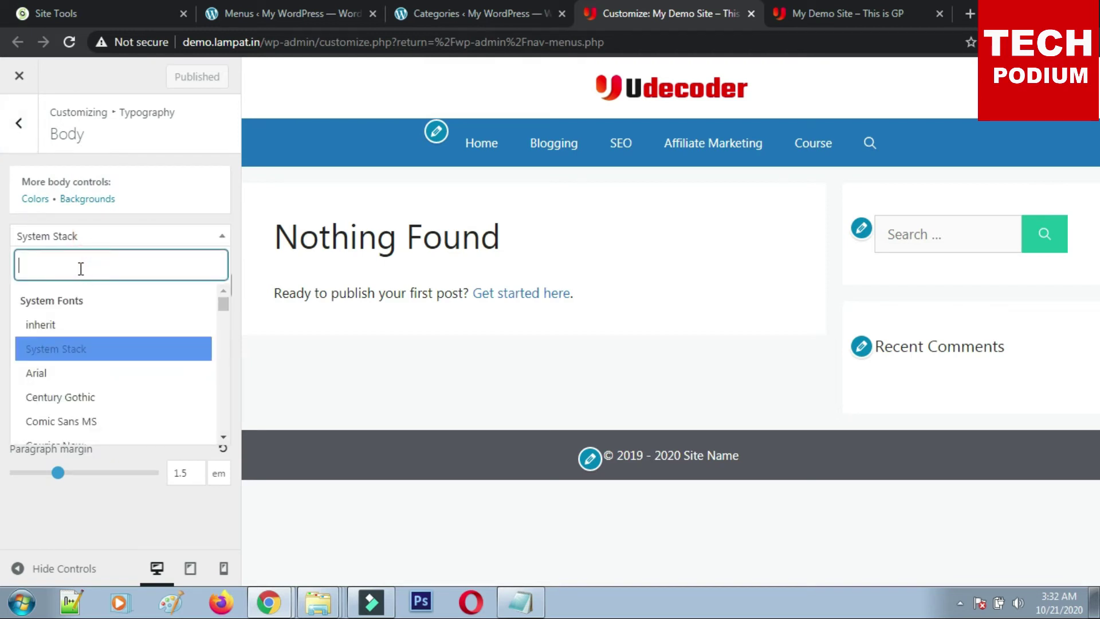
pyautogui.write('poppins')
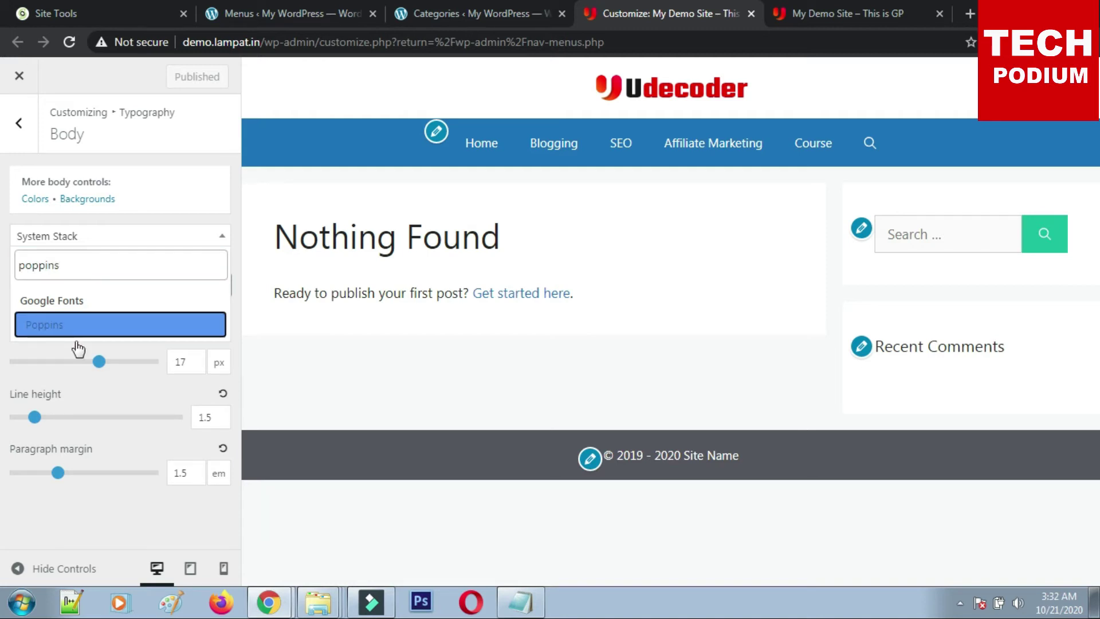
pyautogui.click(75, 332)
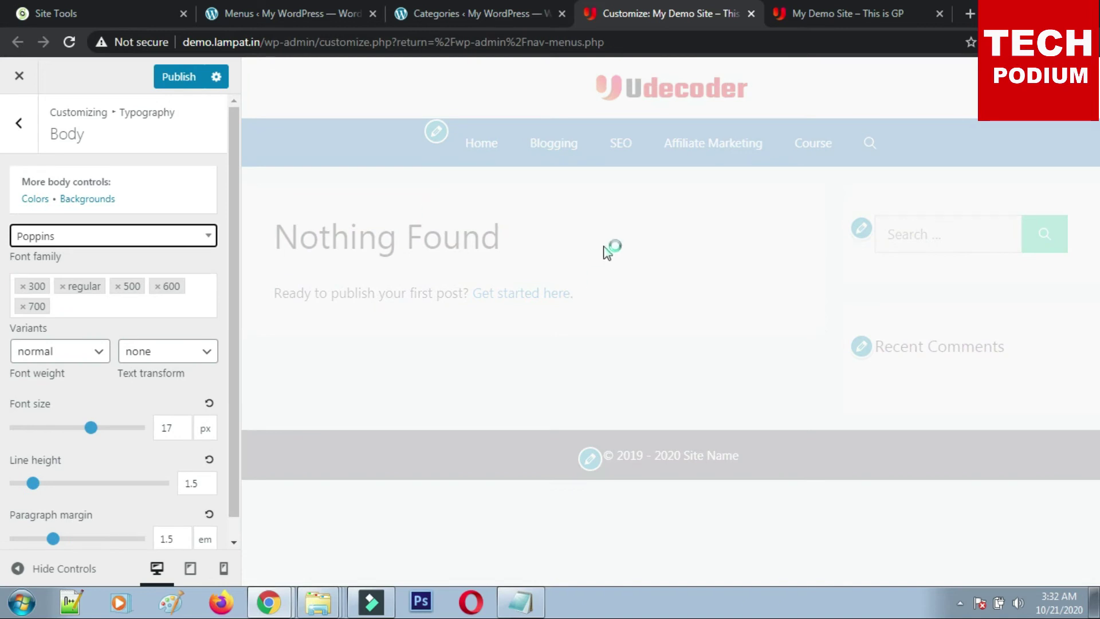
pyautogui.click(180, 79)
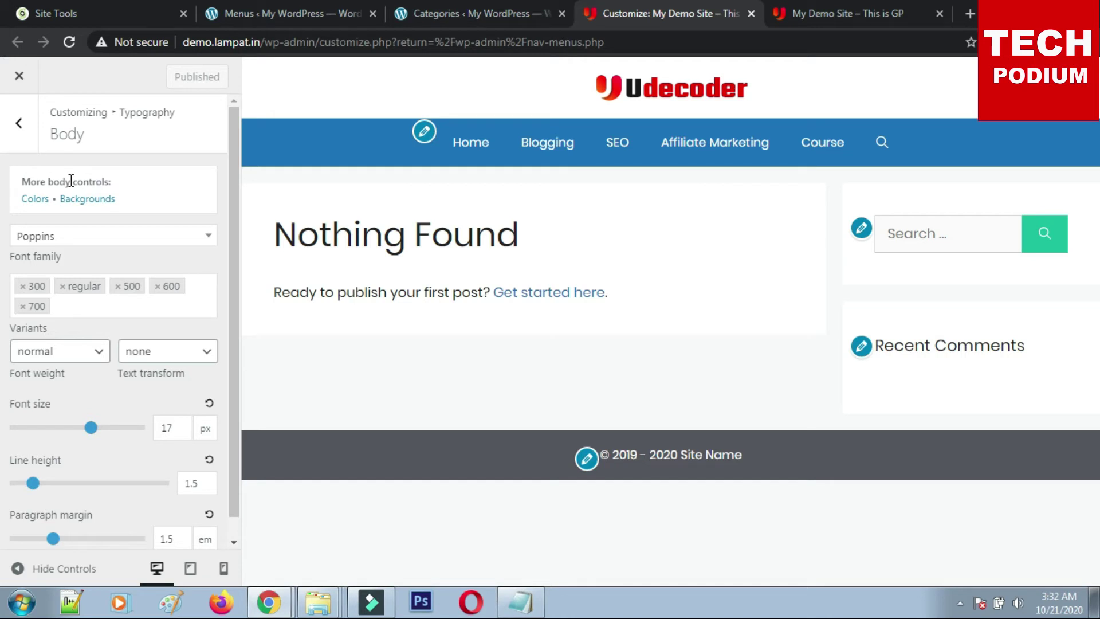
# Set the Body typography font family to Roboto, publish the change and return to the list of typography sections.
pyautogui.click(20, 132)
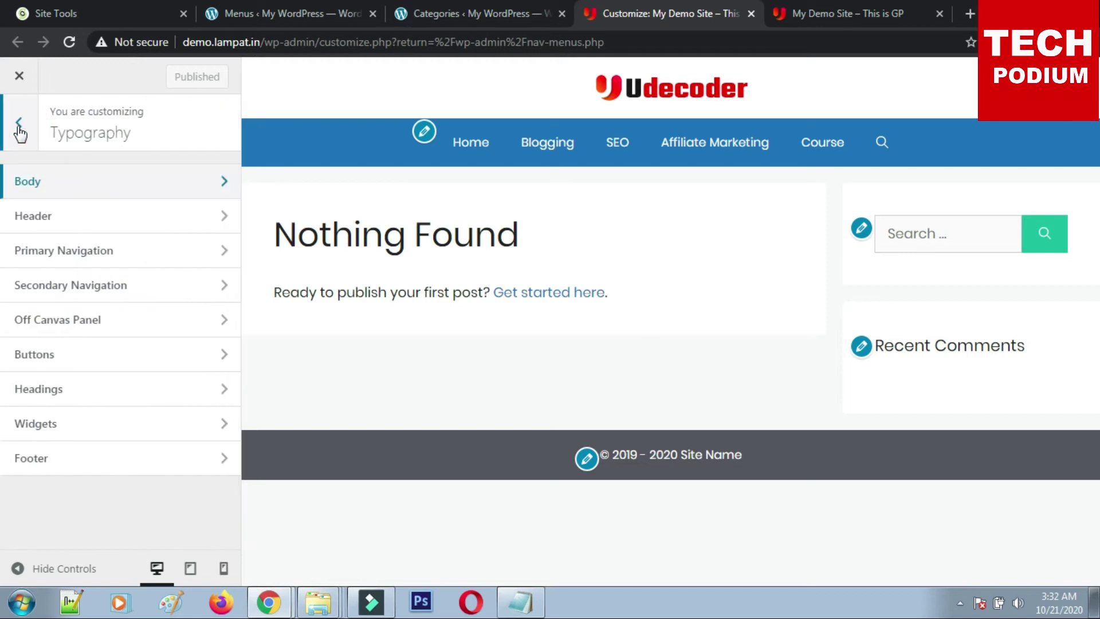
pyautogui.click(74, 185)
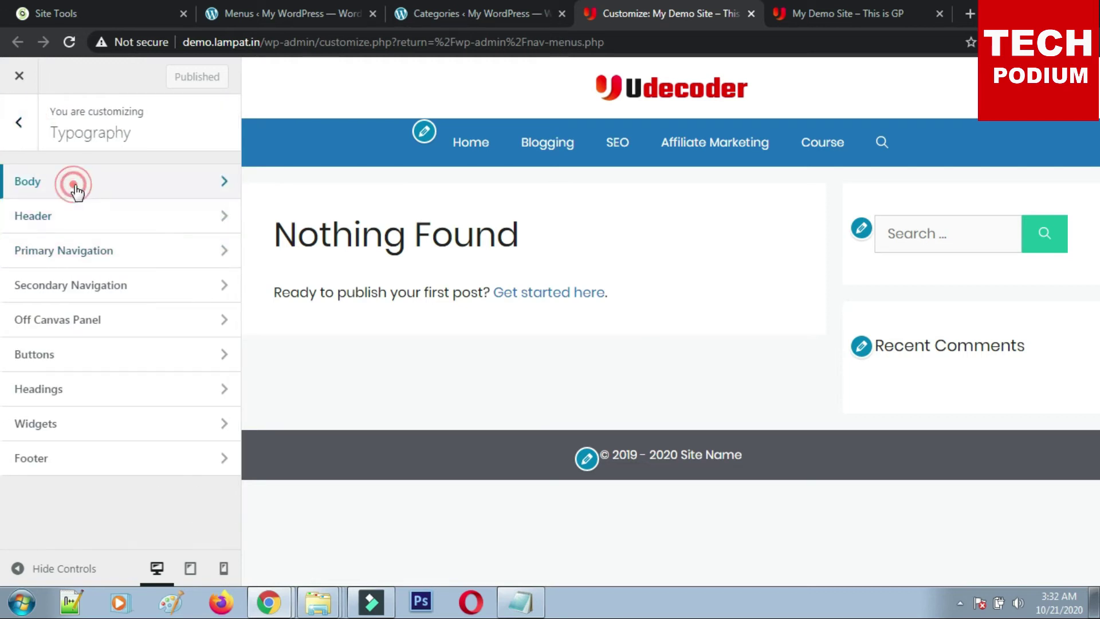
pyautogui.click(69, 236)
pyautogui.click(79, 272)
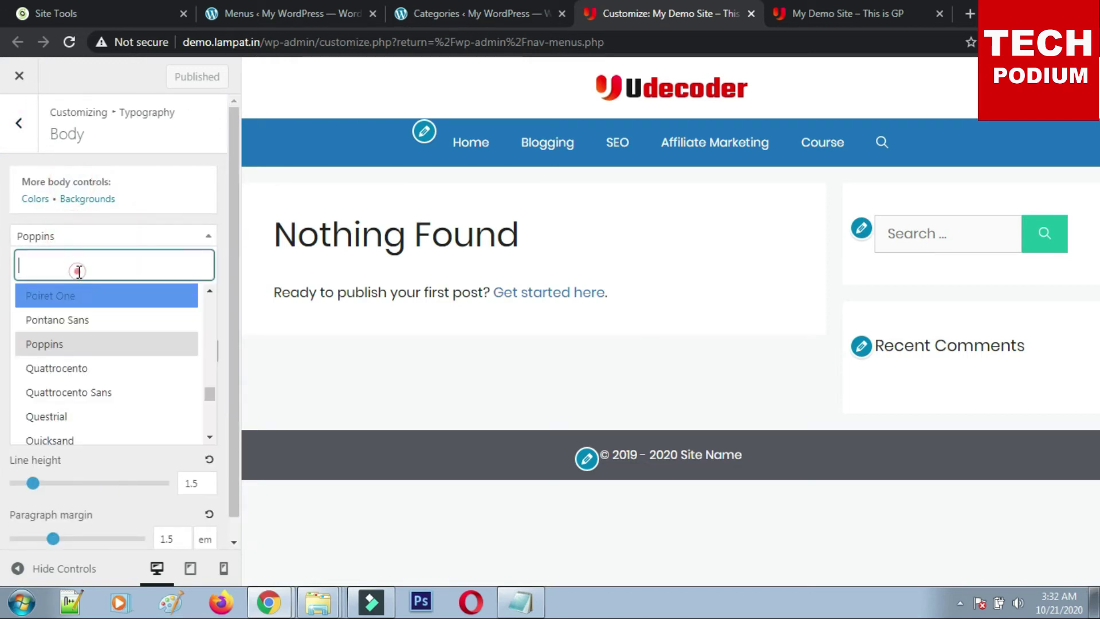
pyautogui.write('roboto')
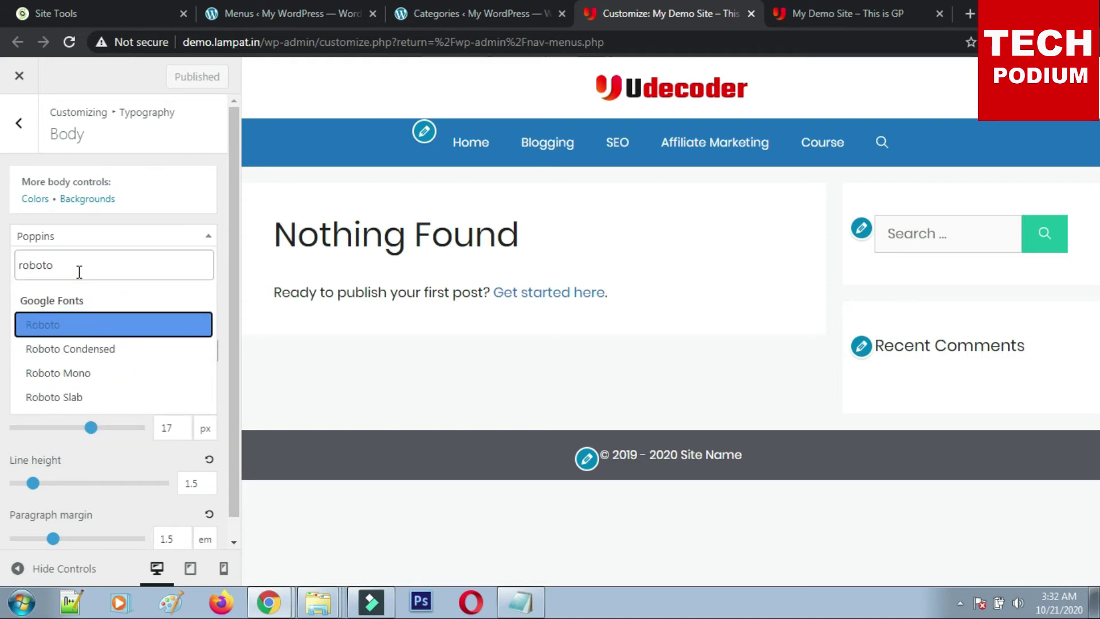
pyautogui.click(65, 327)
pyautogui.click(175, 80)
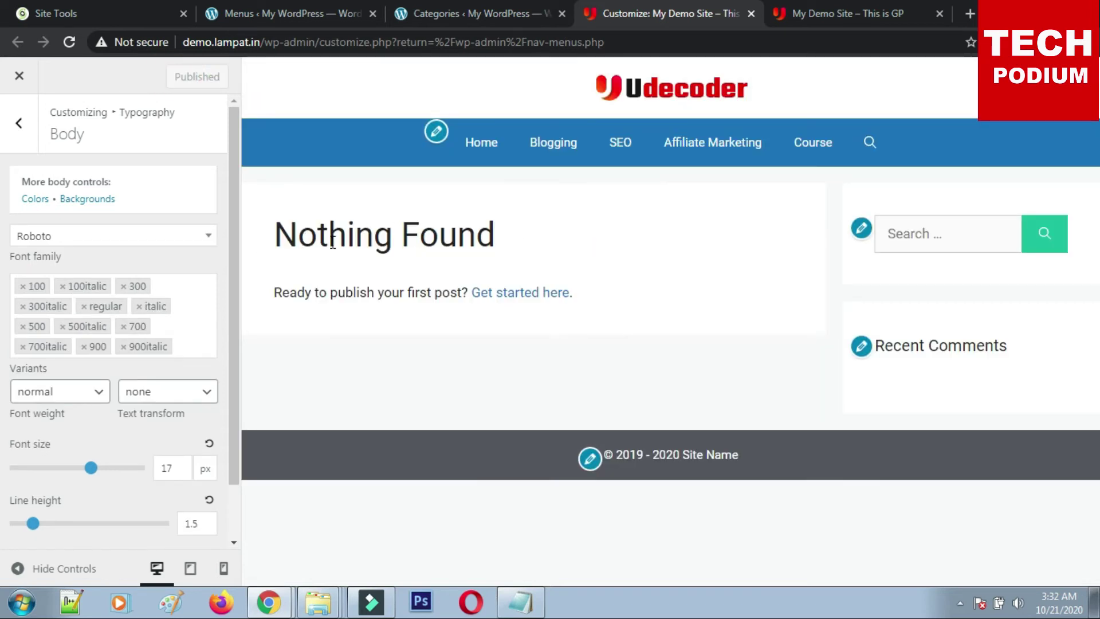
pyautogui.click(23, 124)
# Set the Site Title font family to Poppins in the Header typography and publish the change.
pyautogui.click(61, 213)
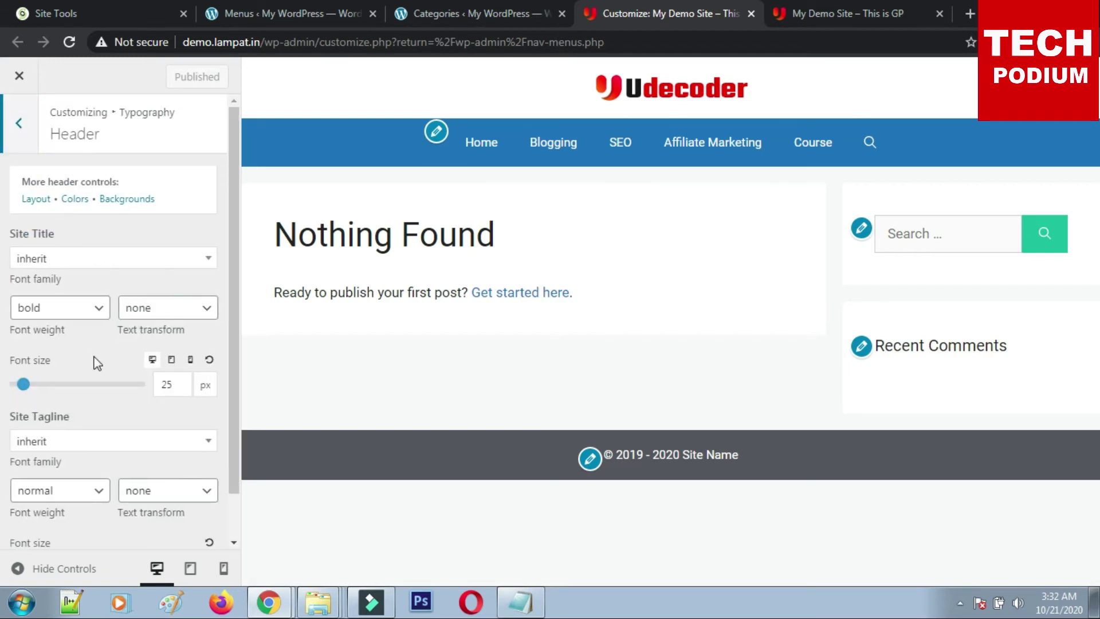
pyautogui.scroll(-1, 93, 361)
pyautogui.click(90, 210)
pyautogui.click(75, 240)
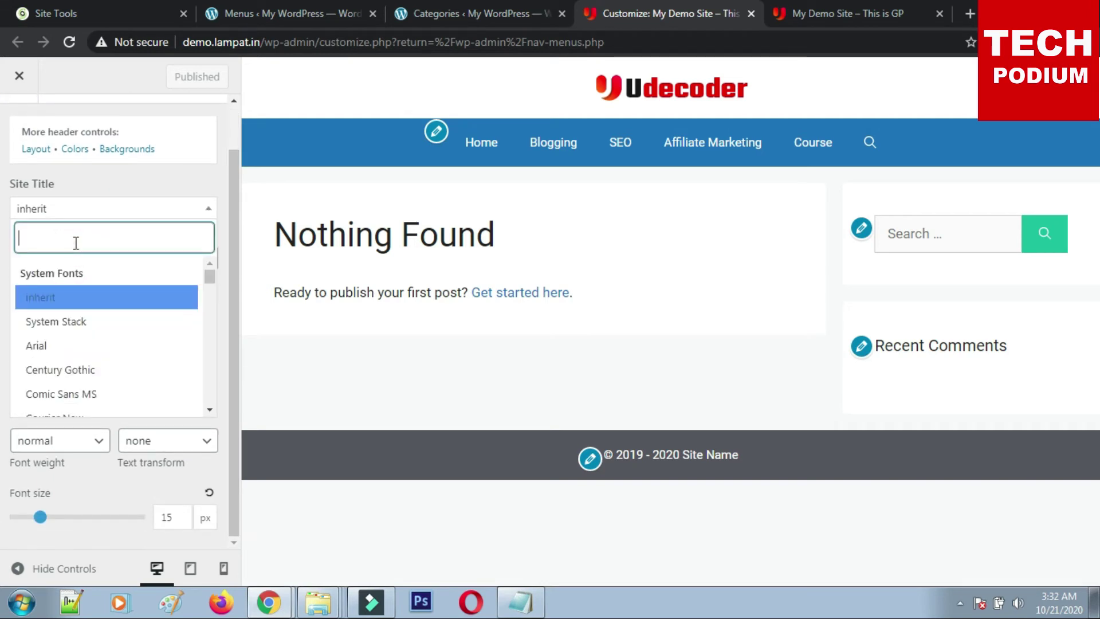
pyautogui.write('poppins')
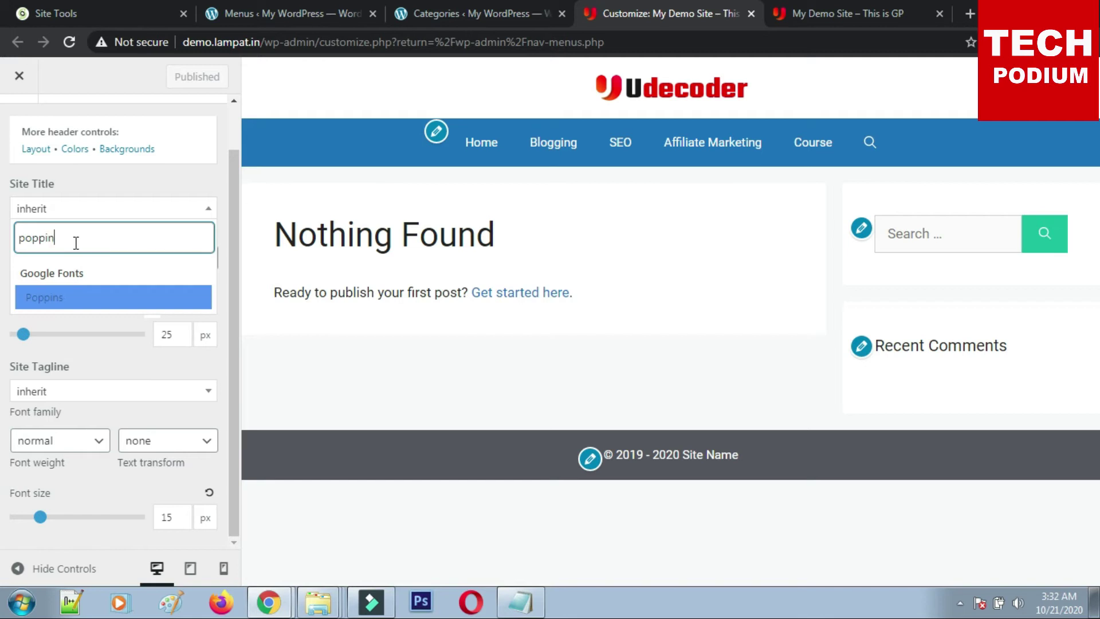
pyautogui.click(90, 297)
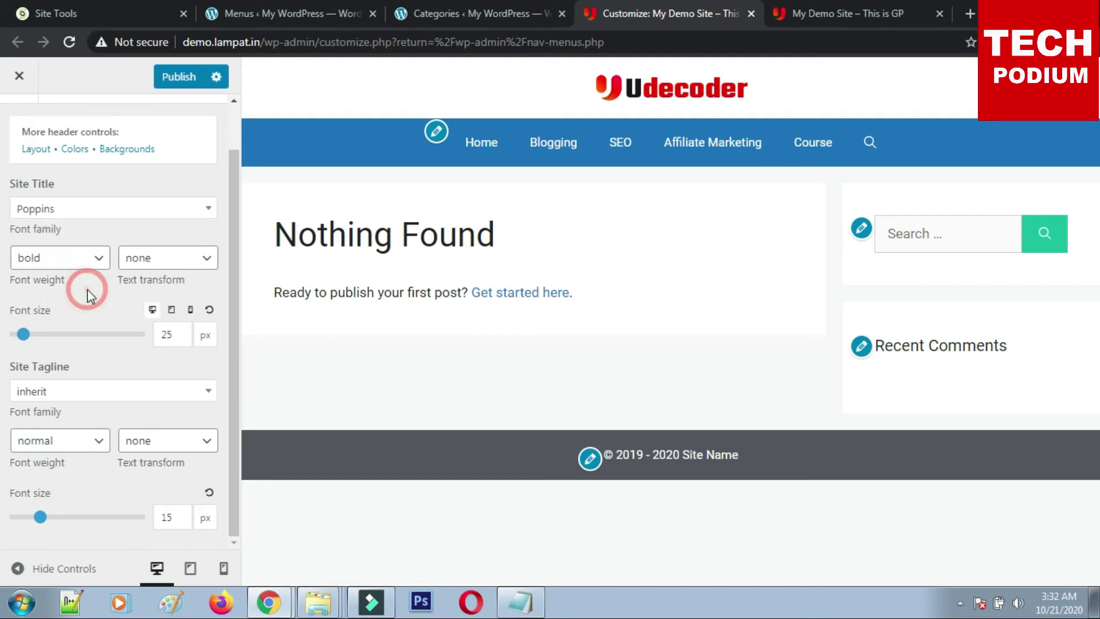
pyautogui.click(179, 76)
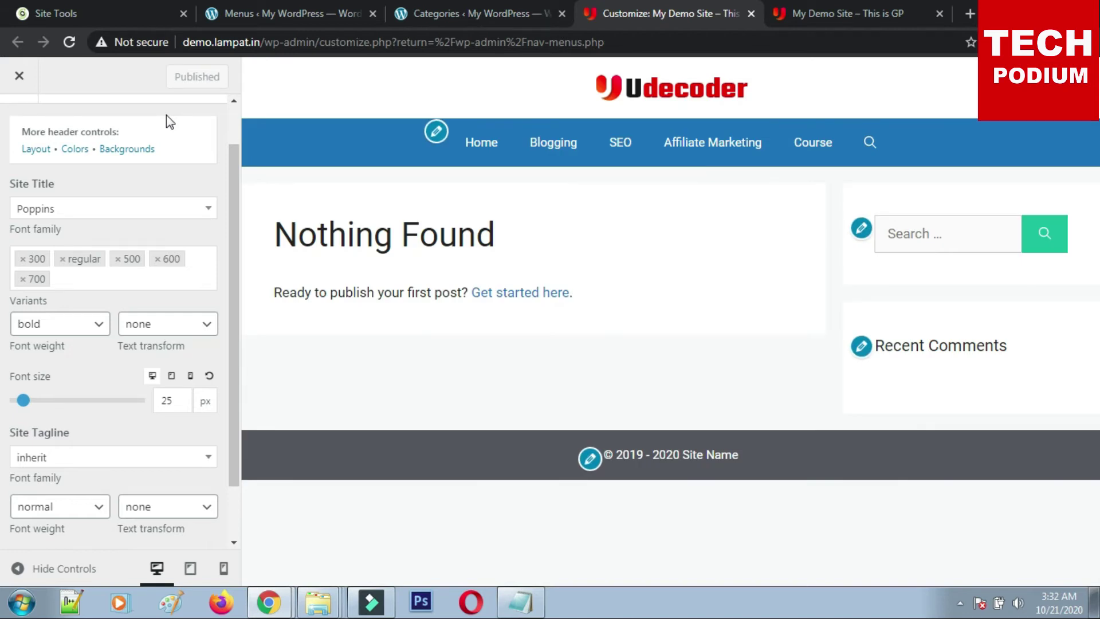
pyautogui.scroll(2, 37, 167)
pyautogui.click(20, 132)
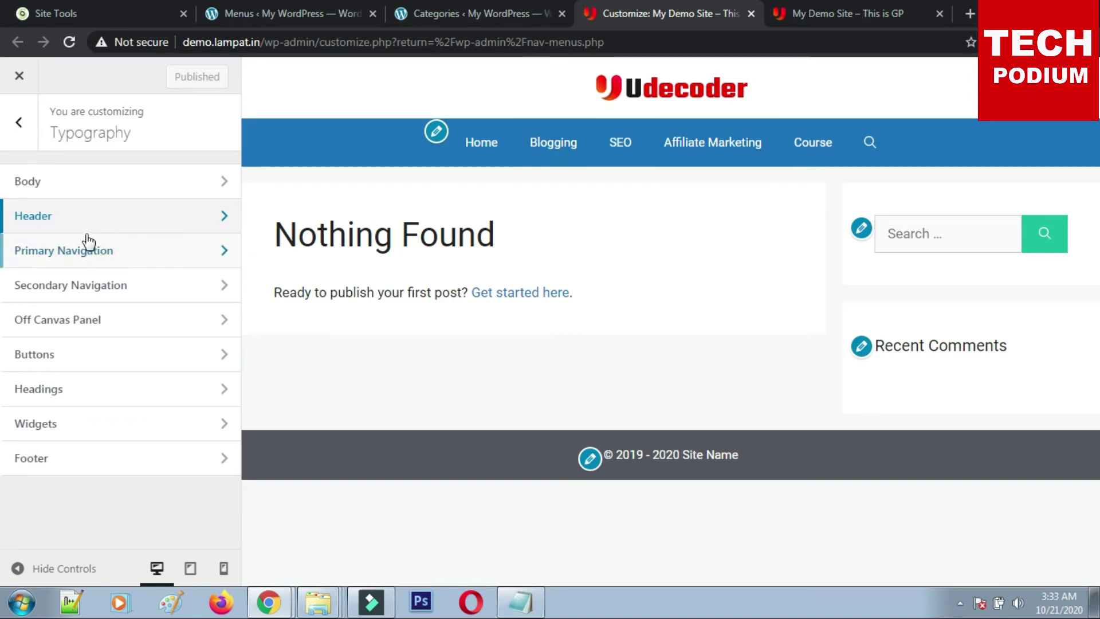
# Set the Primary Navigation typography font family to Poppins.
pyautogui.click(98, 257)
pyautogui.click(96, 236)
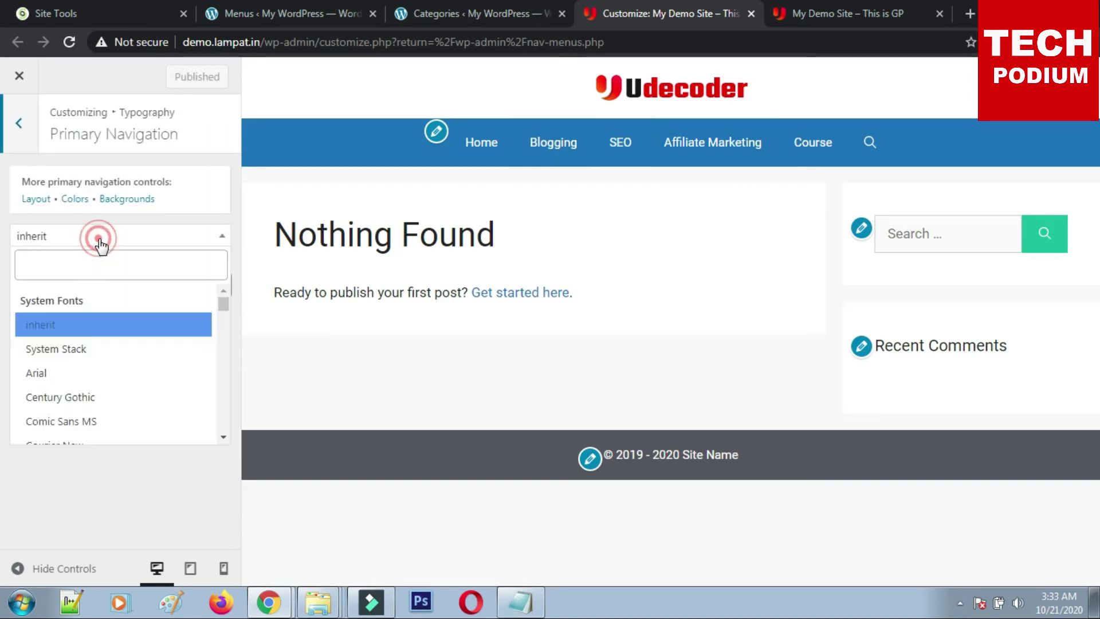
pyautogui.click(84, 271)
pyautogui.write('po')
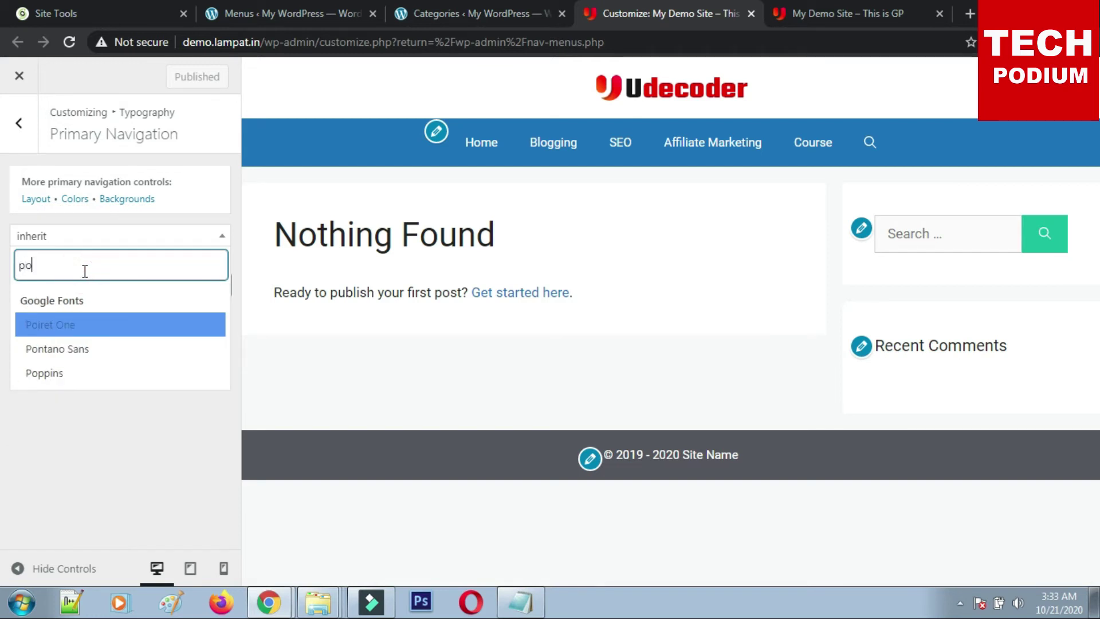
pyautogui.write('ppins')
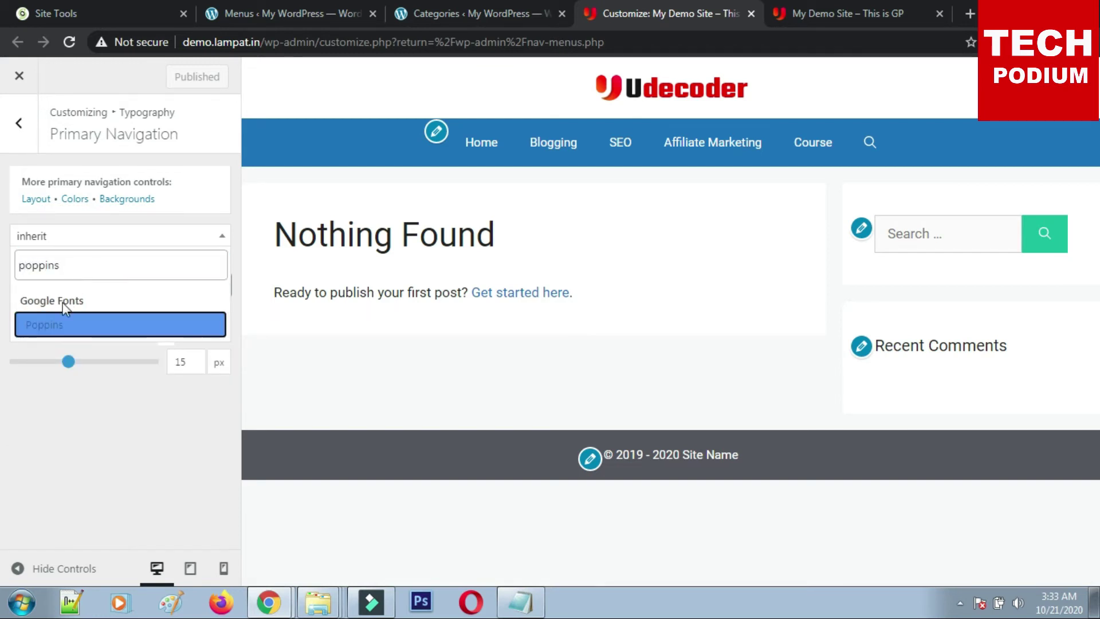
pyautogui.click(57, 324)
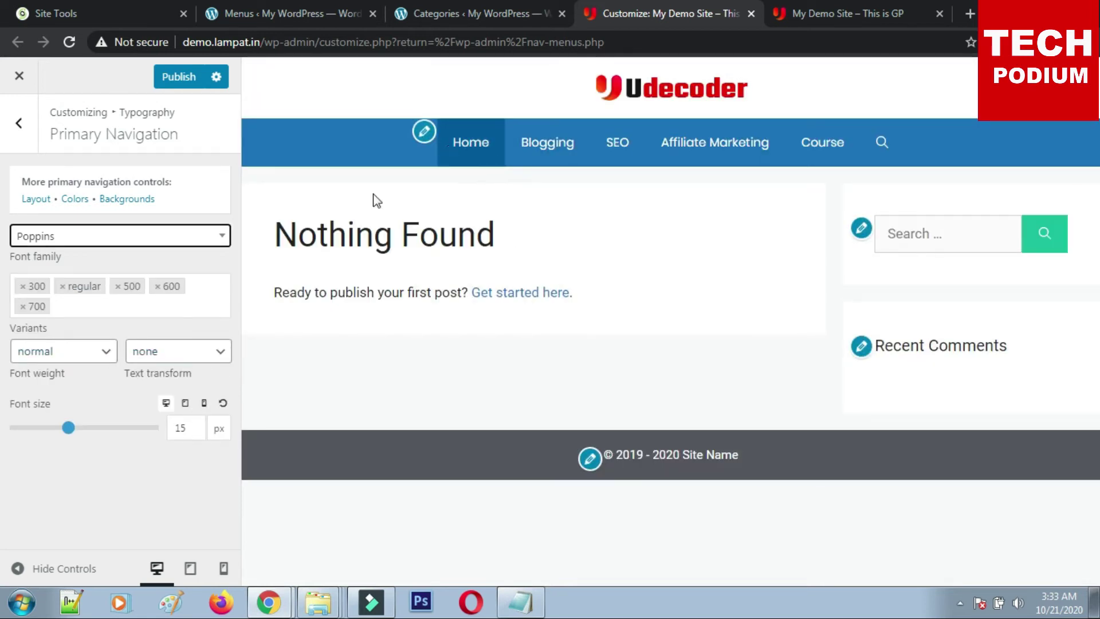
# Try font weight 600 and the capitalize text transform on the primary navigation, and set the transform back to none.
pyautogui.click(107, 351)
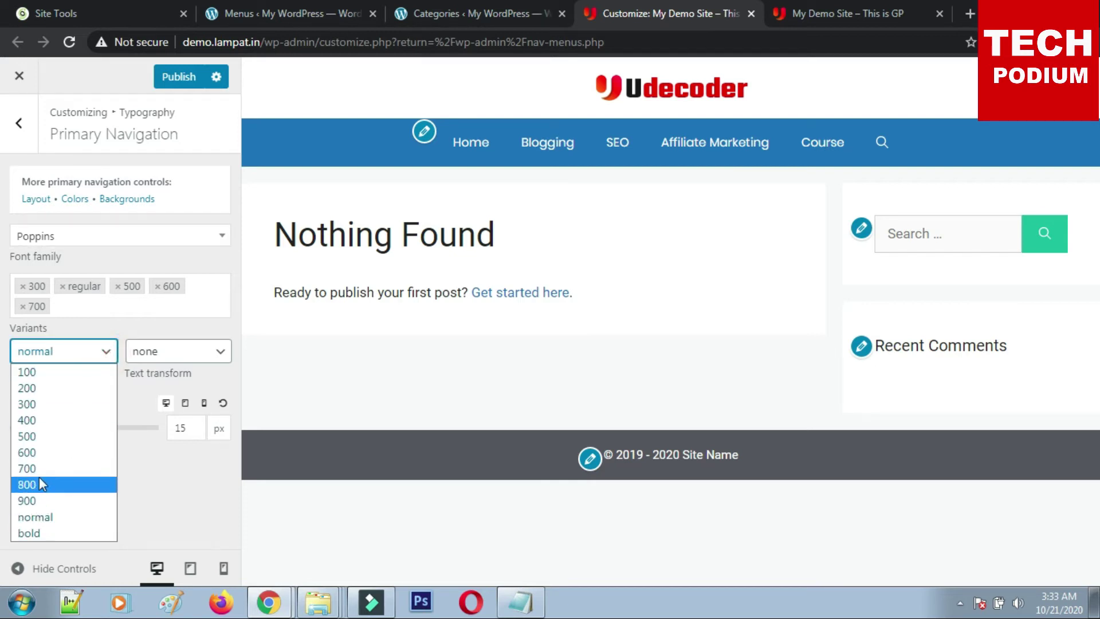
pyautogui.click(39, 453)
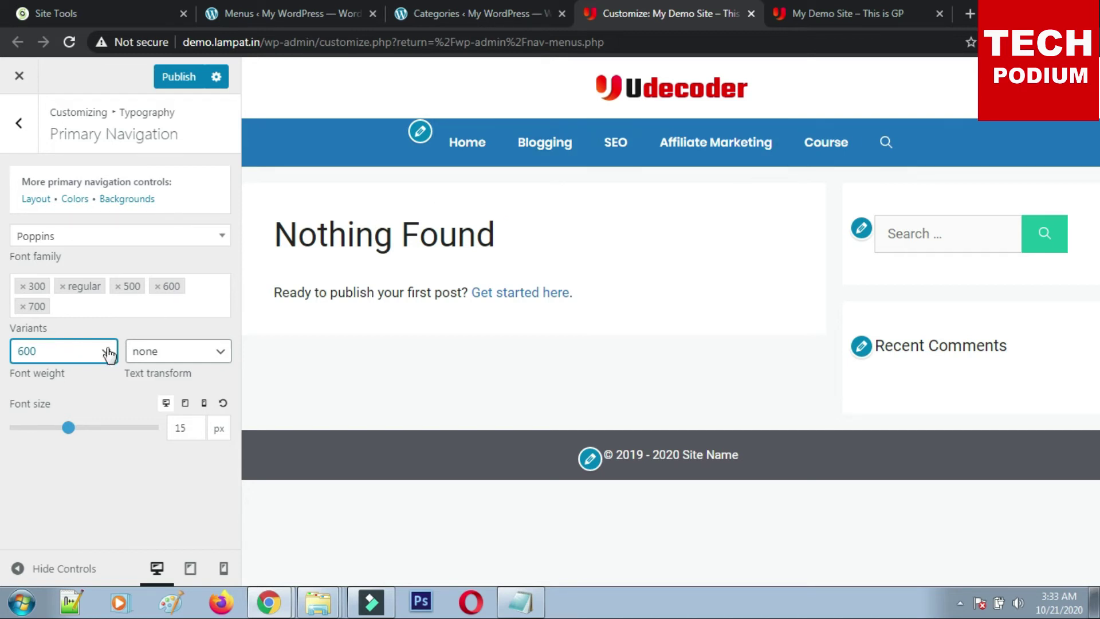
pyautogui.click(177, 351)
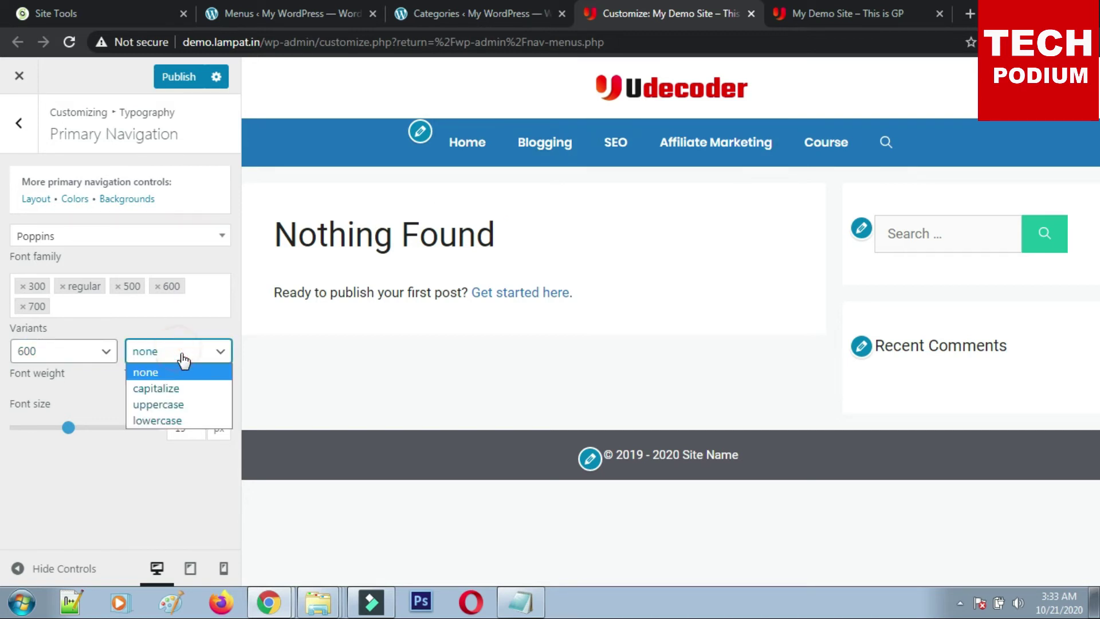
pyautogui.click(178, 393)
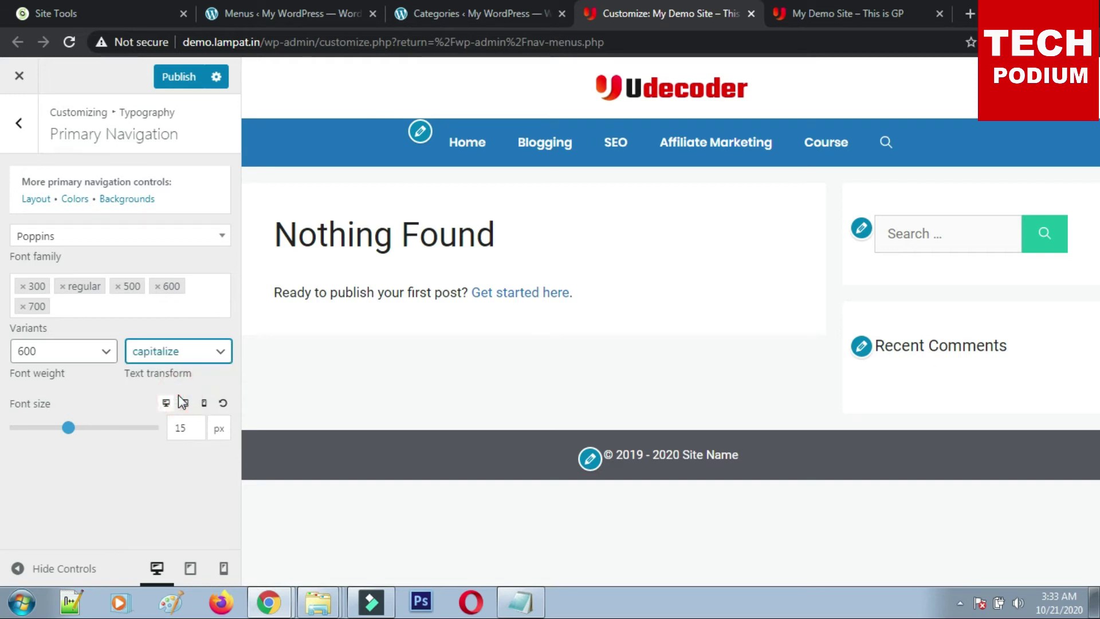
pyautogui.click(199, 361)
pyautogui.click(184, 369)
# Set the primary navigation's font weight to 500 and font size to 17 px, and publish the changes.
pyautogui.click(76, 355)
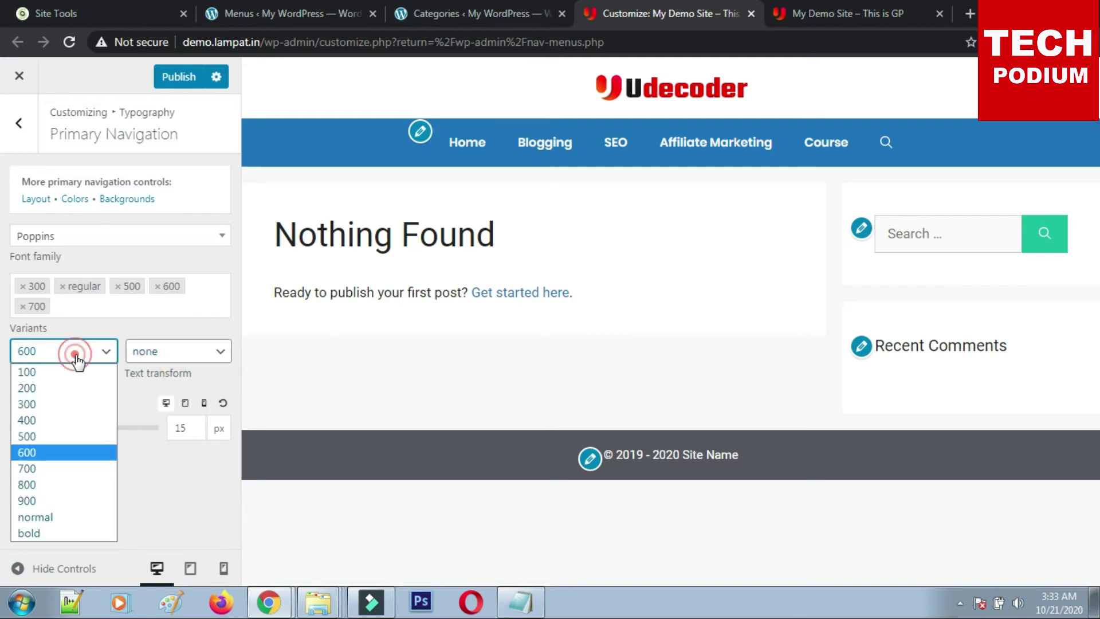
pyautogui.click(34, 438)
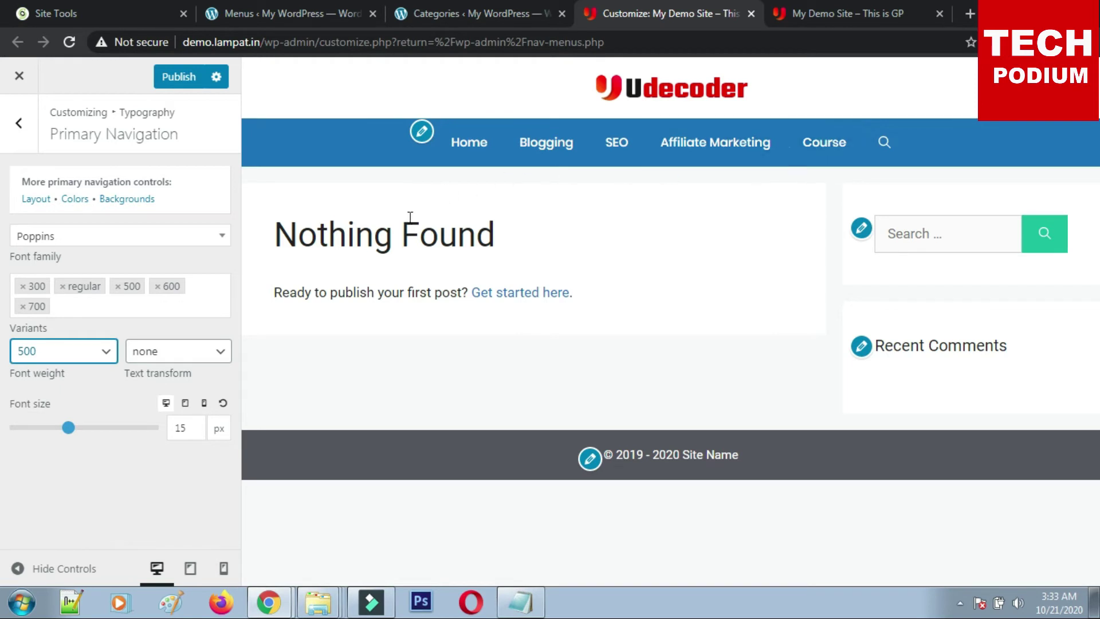
pyautogui.click(199, 427)
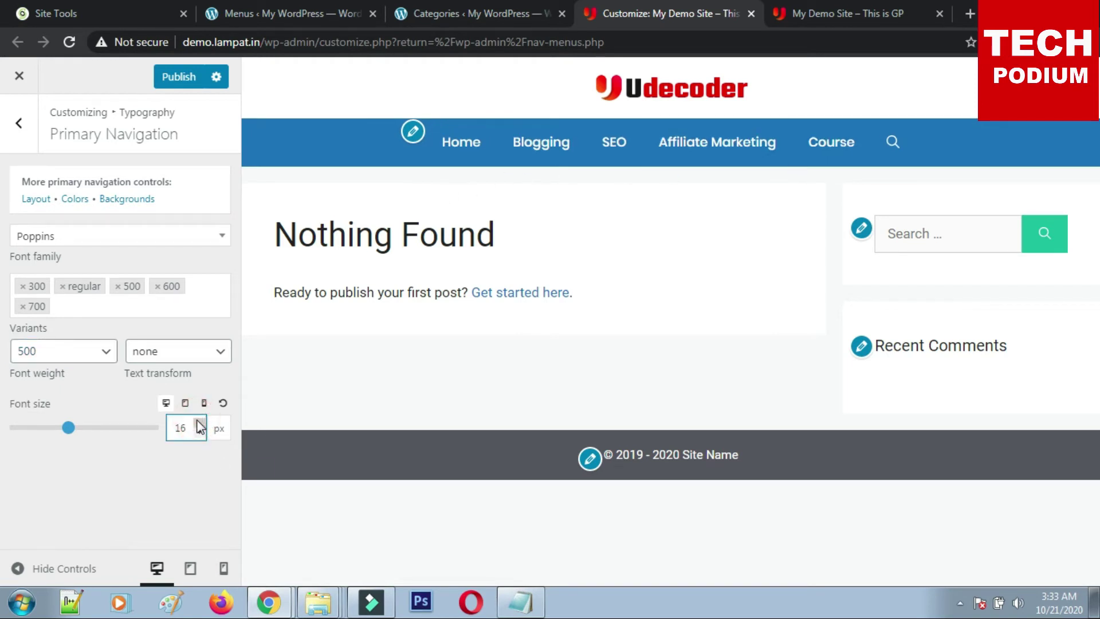
pyautogui.click(199, 425)
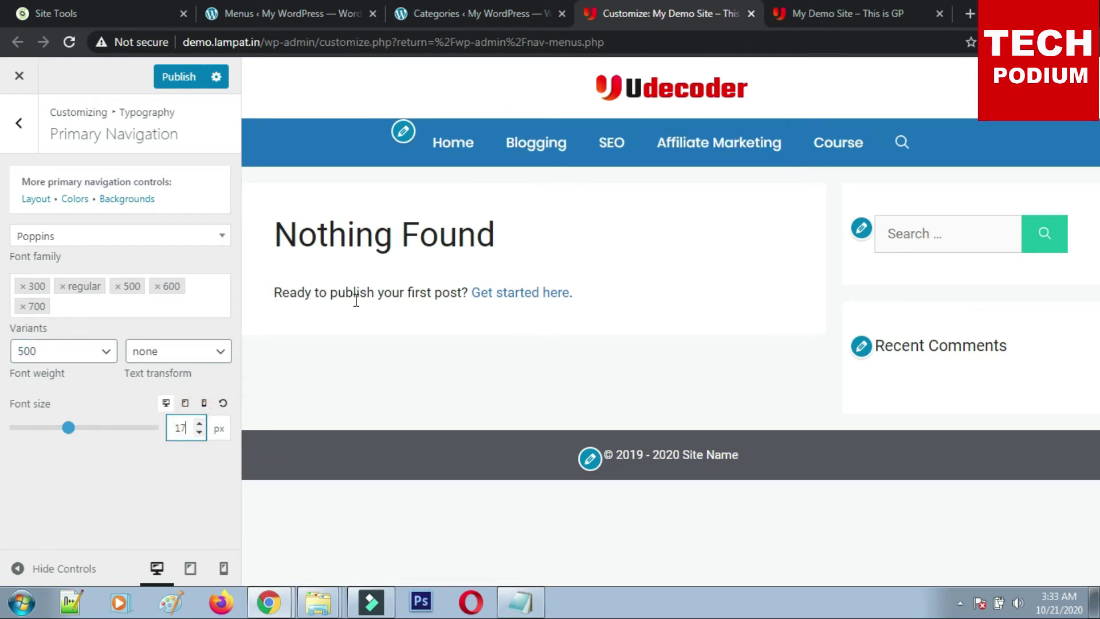
pyautogui.click(178, 84)
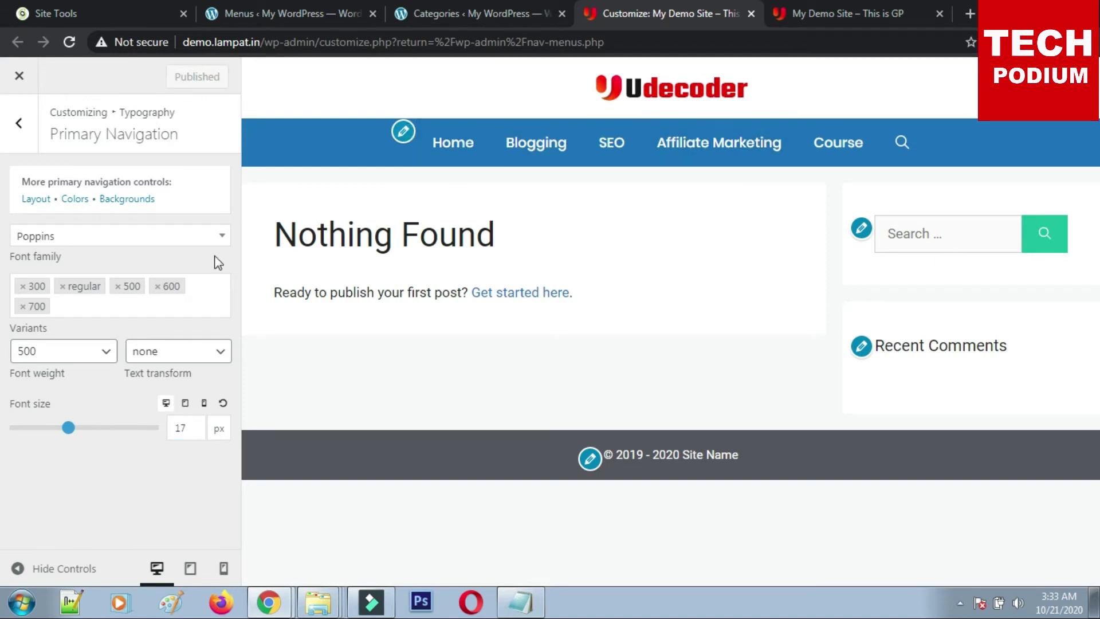
# Try font weight 400 on the primary navigation, settle on normal weight and publish the change.
pyautogui.click(80, 351)
pyautogui.click(27, 421)
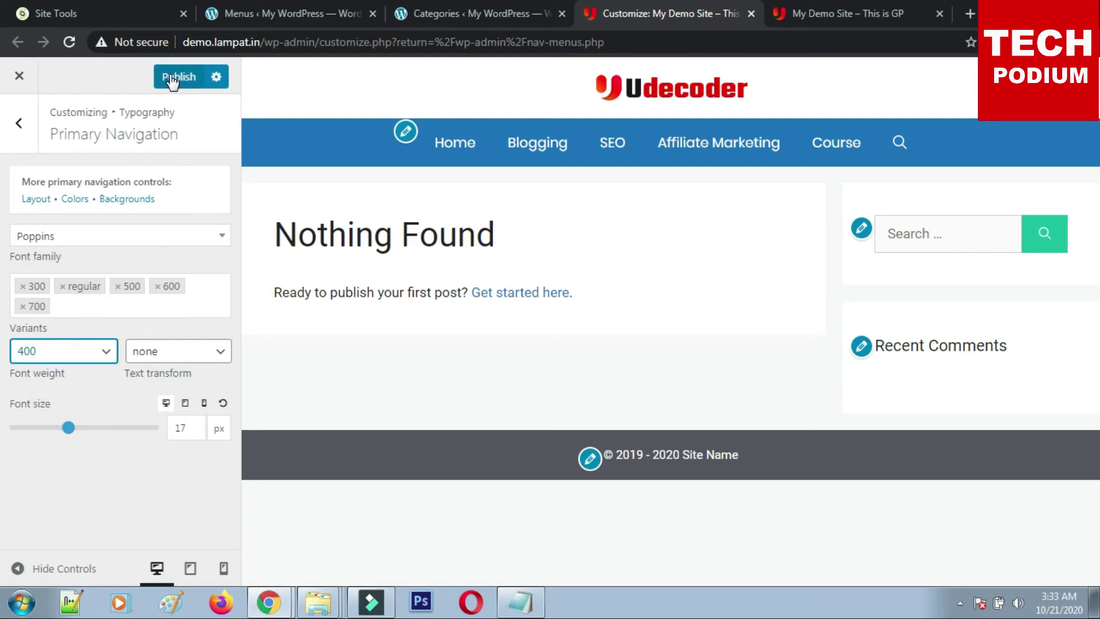
pyautogui.click(107, 351)
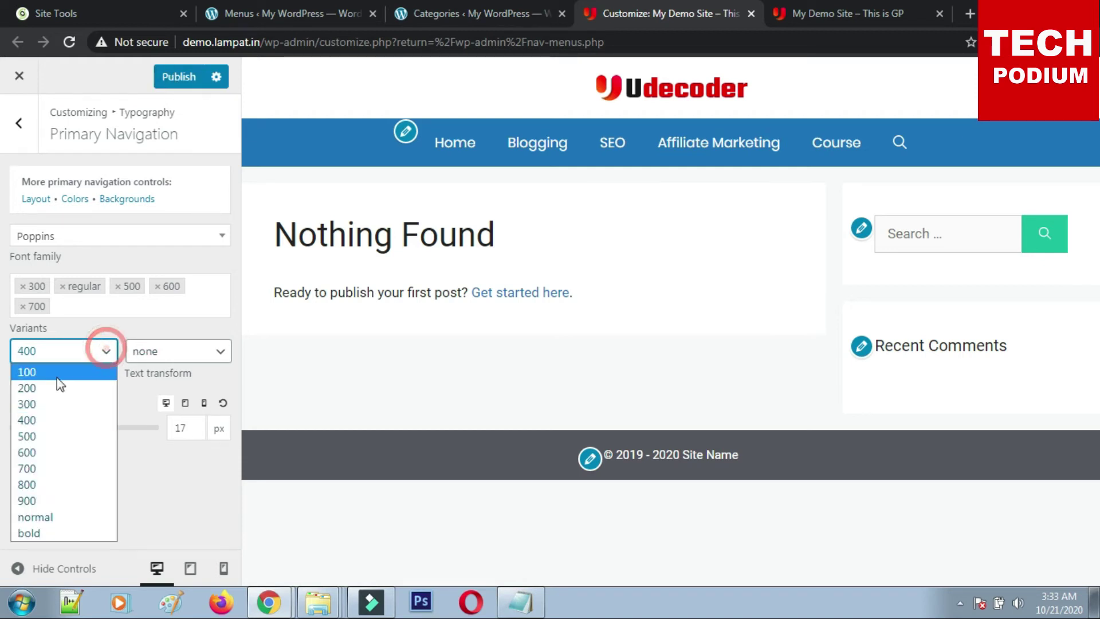
pyautogui.click(27, 431)
pyautogui.click(103, 360)
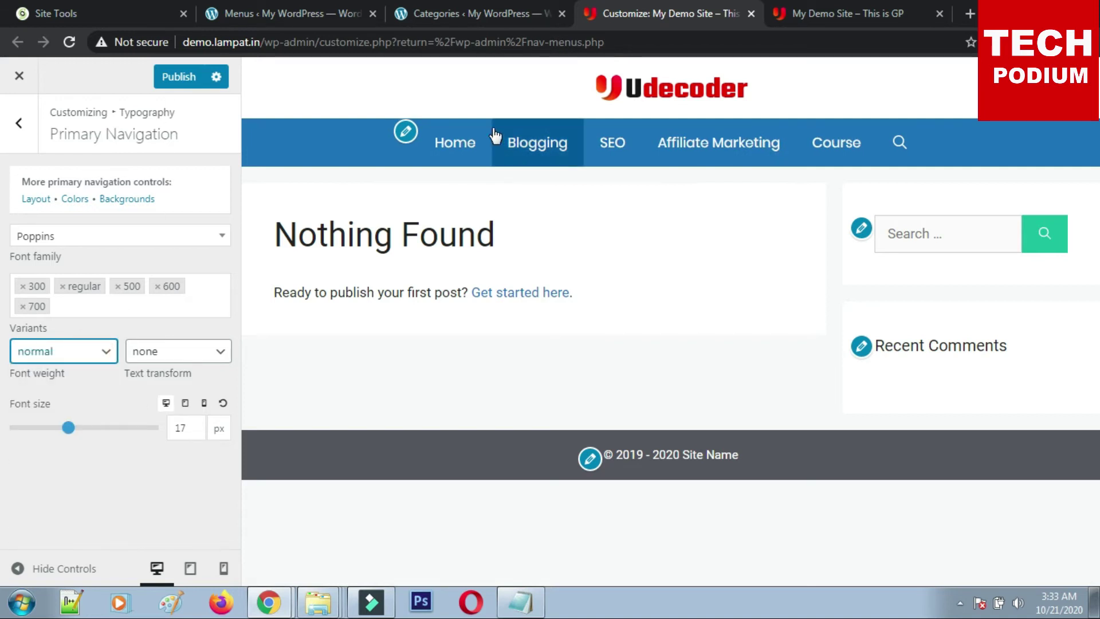
pyautogui.click(210, 77)
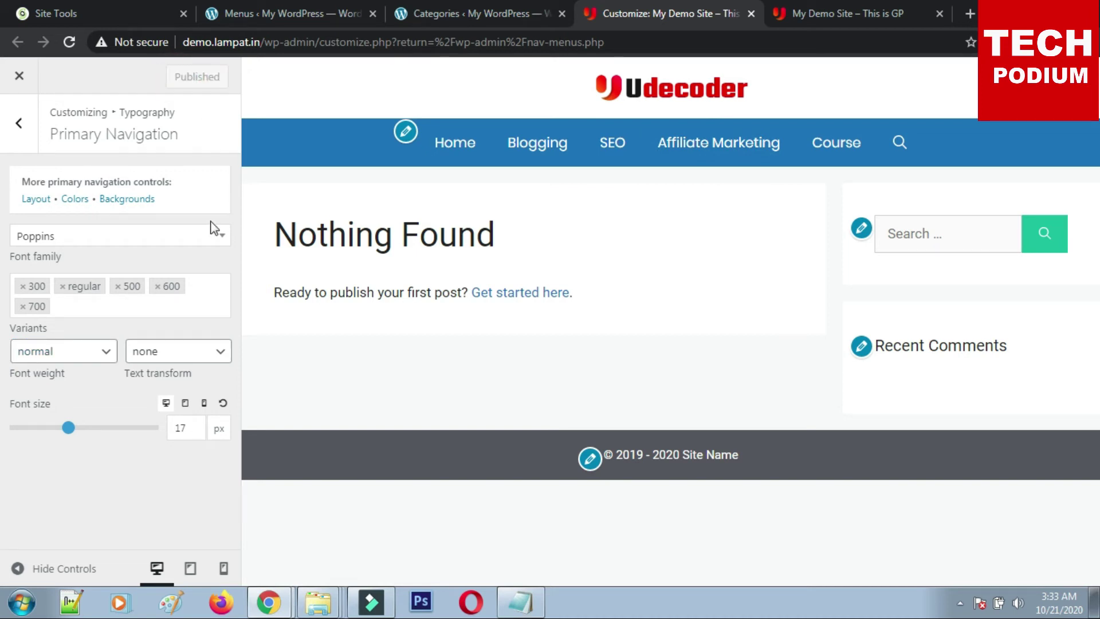
pyautogui.click(18, 122)
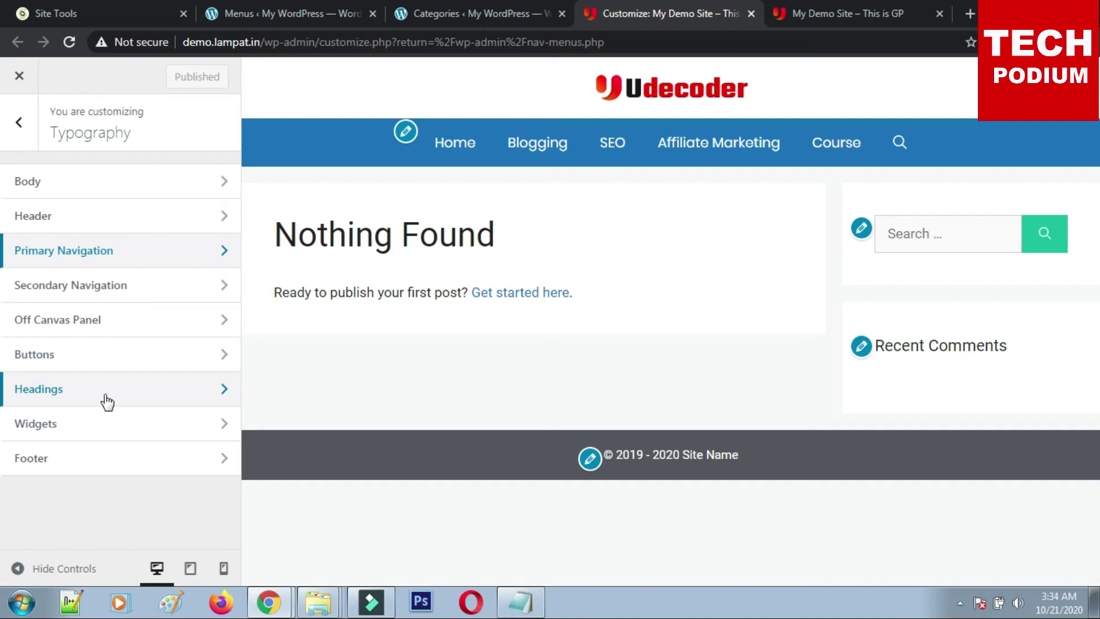
# Set the Widget Titles font family to Poppins, publish the change and return to the typography sections.
pyautogui.click(85, 424)
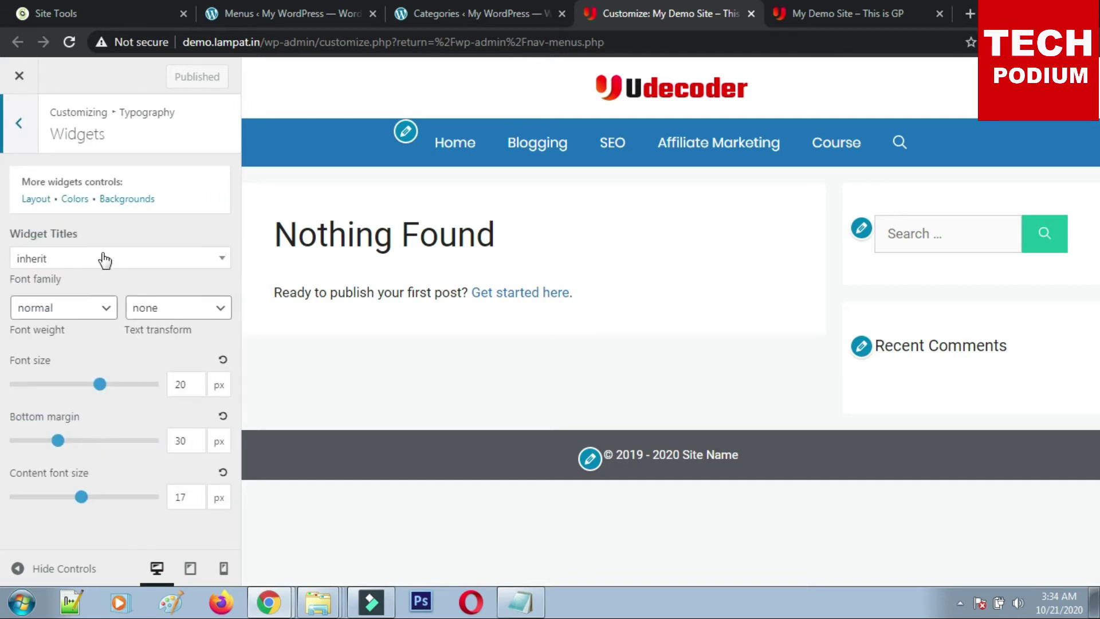
pyautogui.click(104, 261)
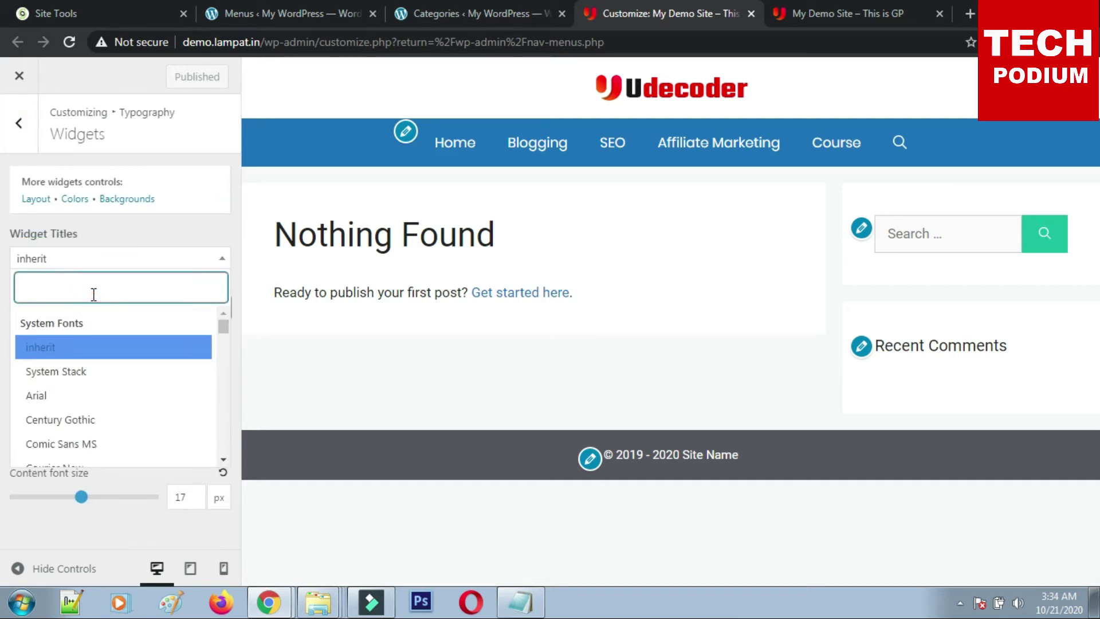
pyautogui.write('popp')
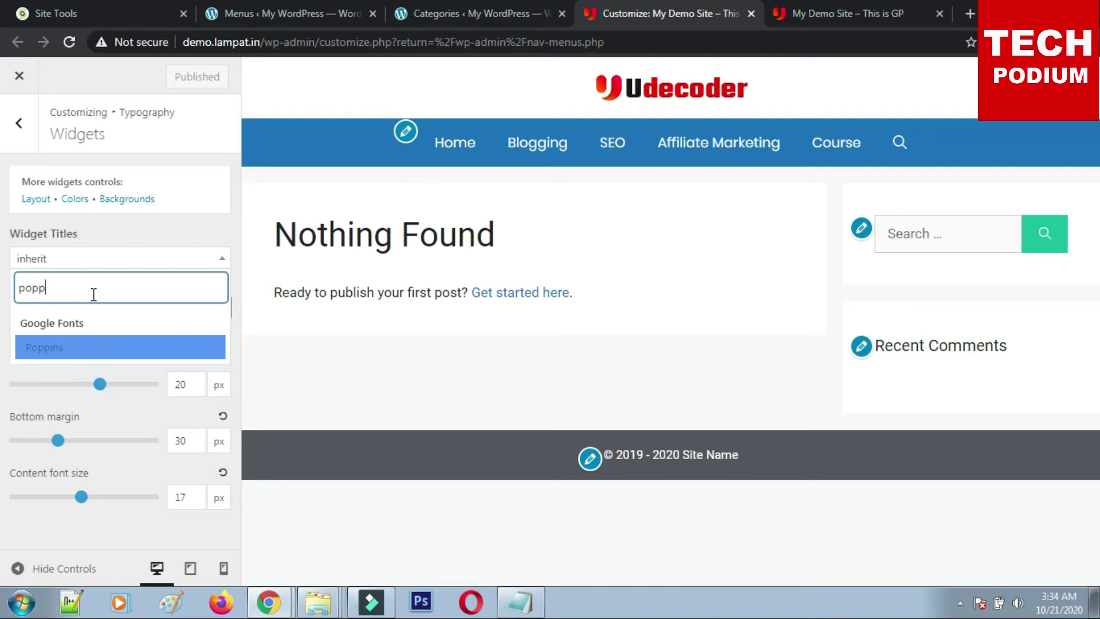
pyautogui.write('ins')
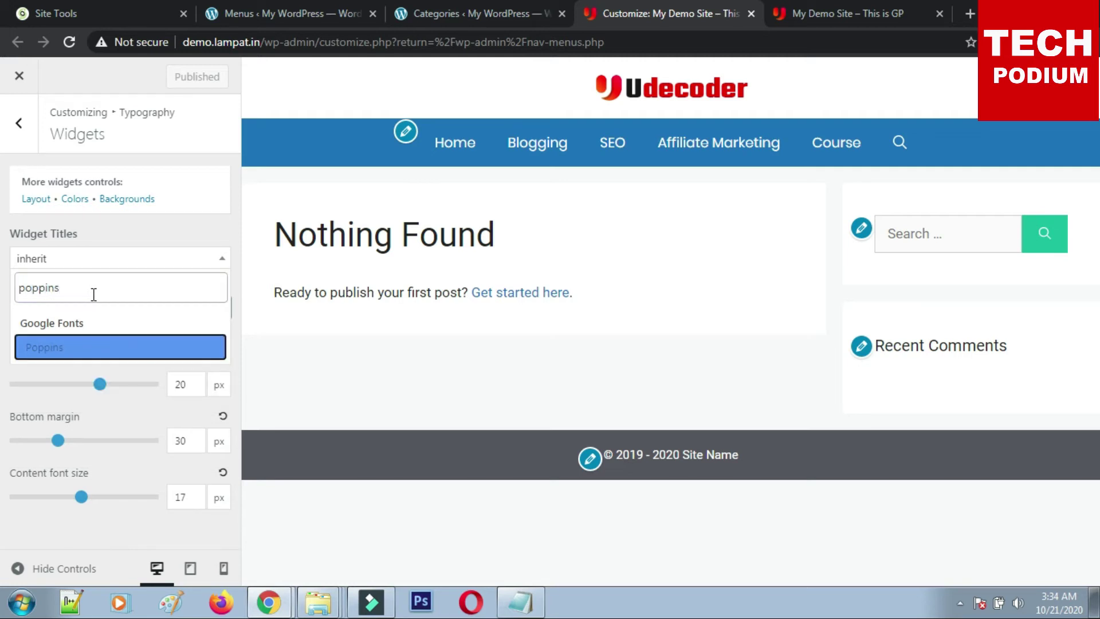
pyautogui.click(70, 356)
pyautogui.click(169, 78)
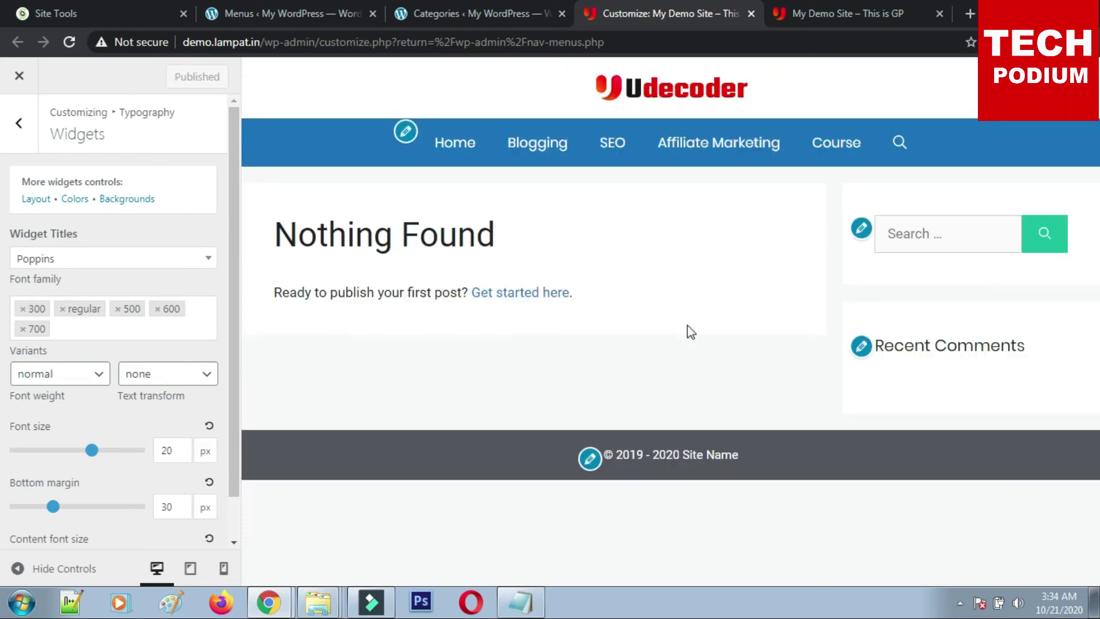
pyautogui.click(18, 123)
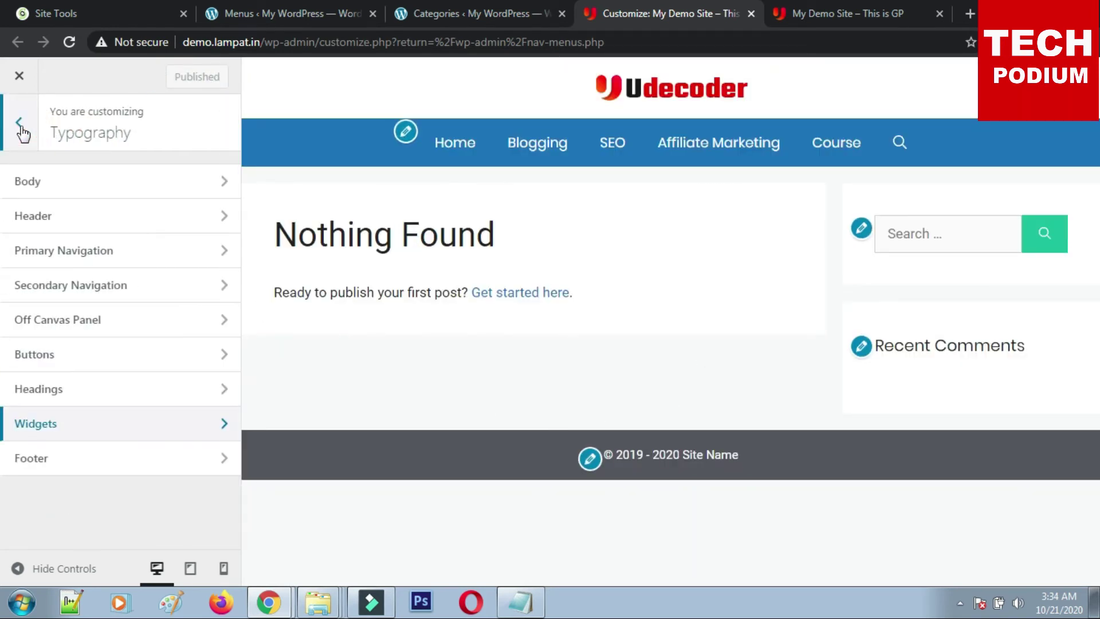
# Set the footer typography's font family to Poppins, publish the change and return to the typography sections.
pyautogui.click(90, 459)
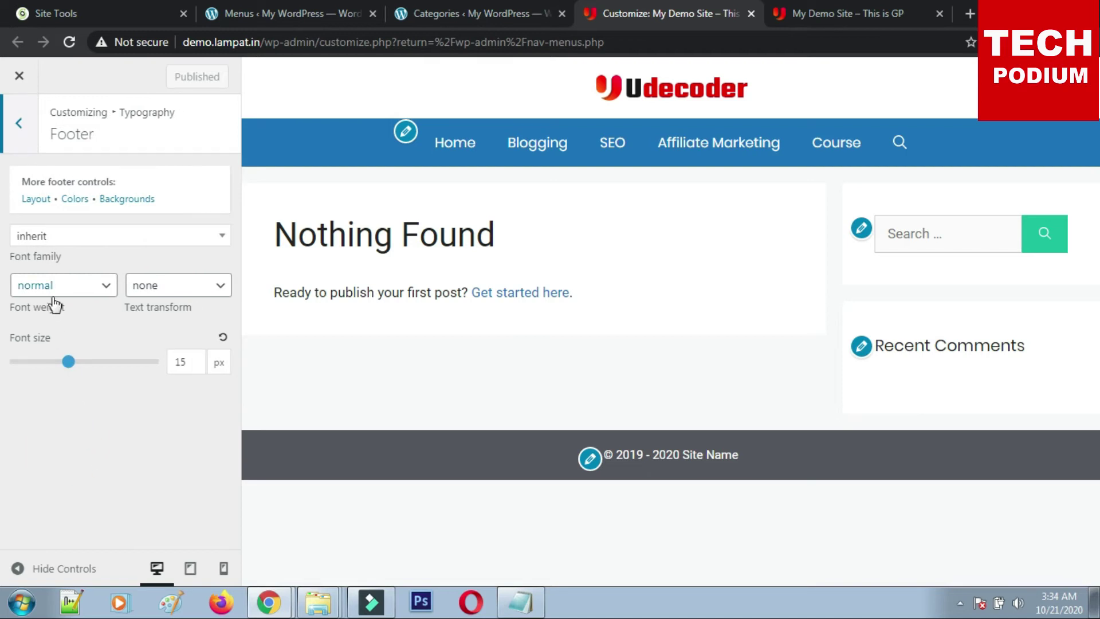
pyautogui.click(84, 237)
pyautogui.click(83, 271)
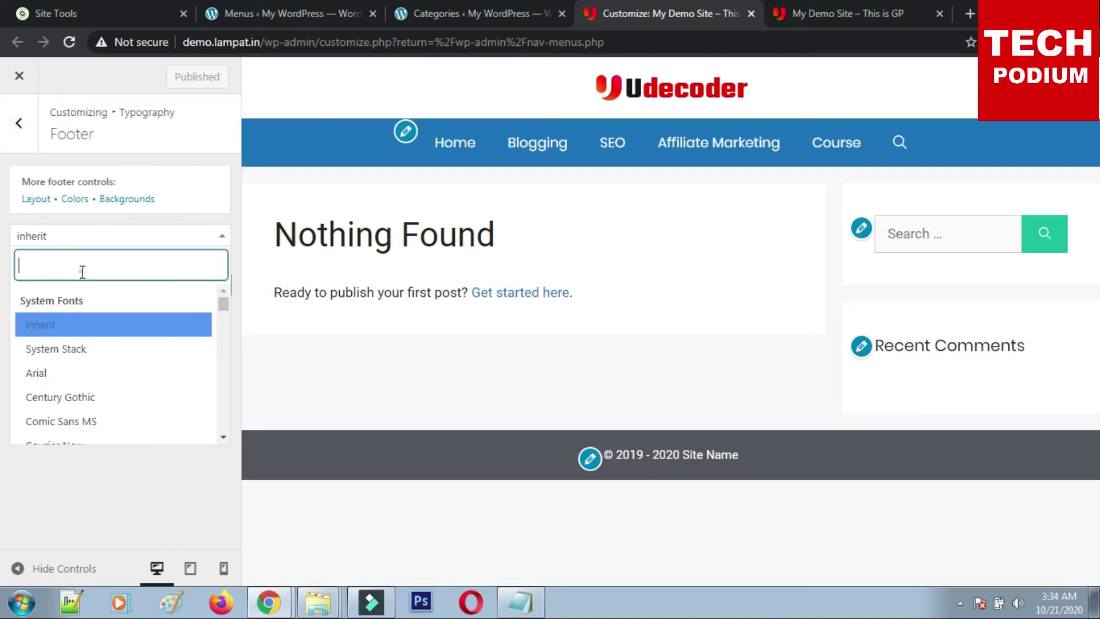
pyautogui.write('poppins')
pyautogui.click(97, 334)
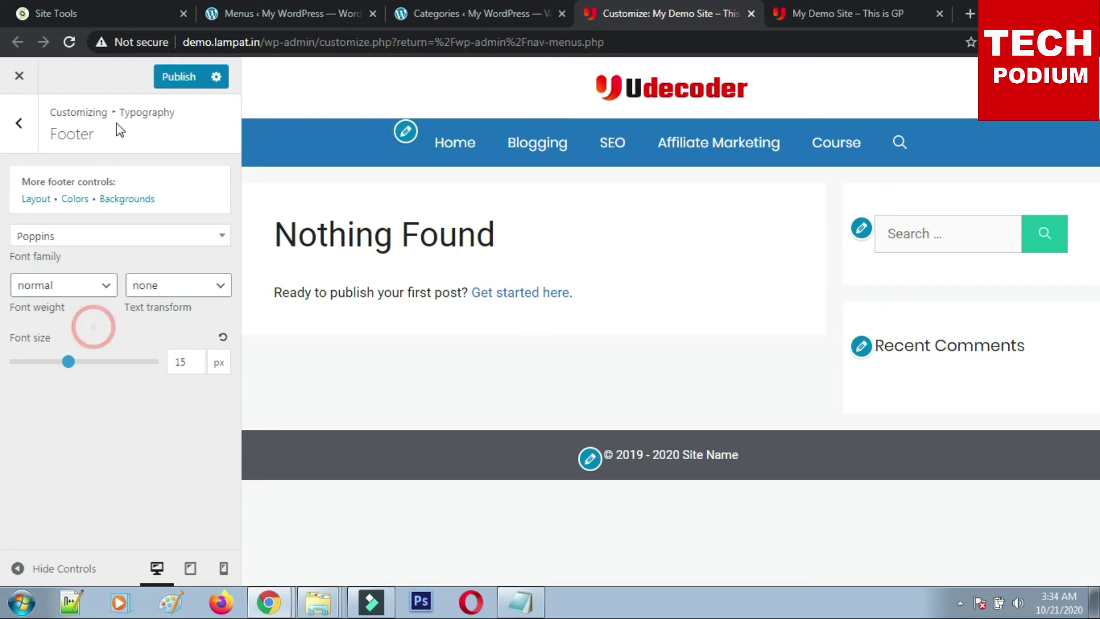
pyautogui.click(175, 80)
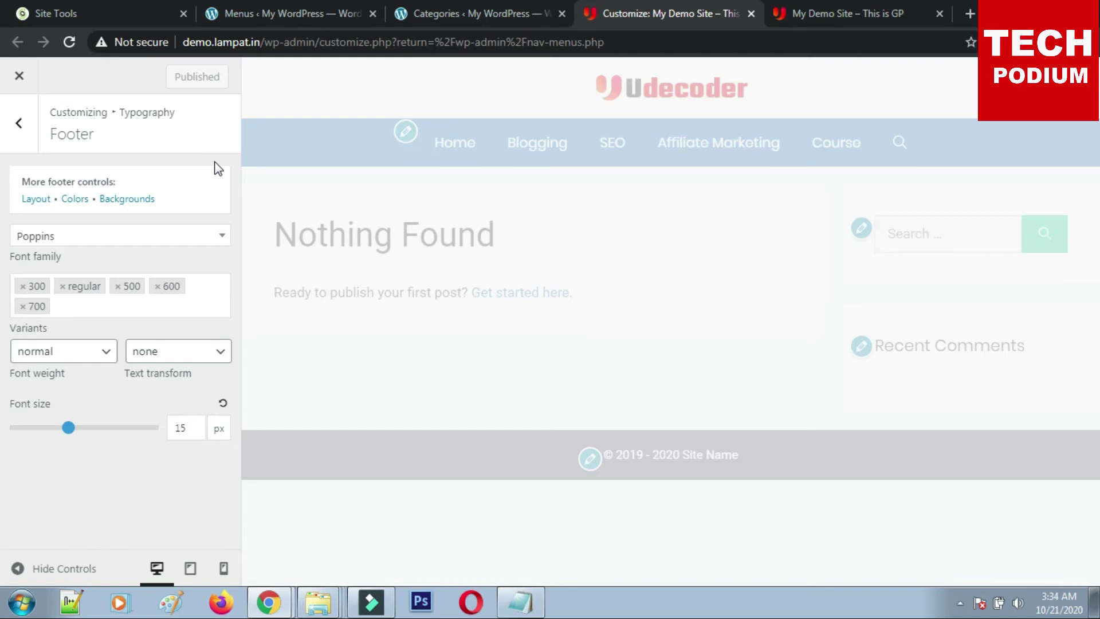
pyautogui.click(19, 122)
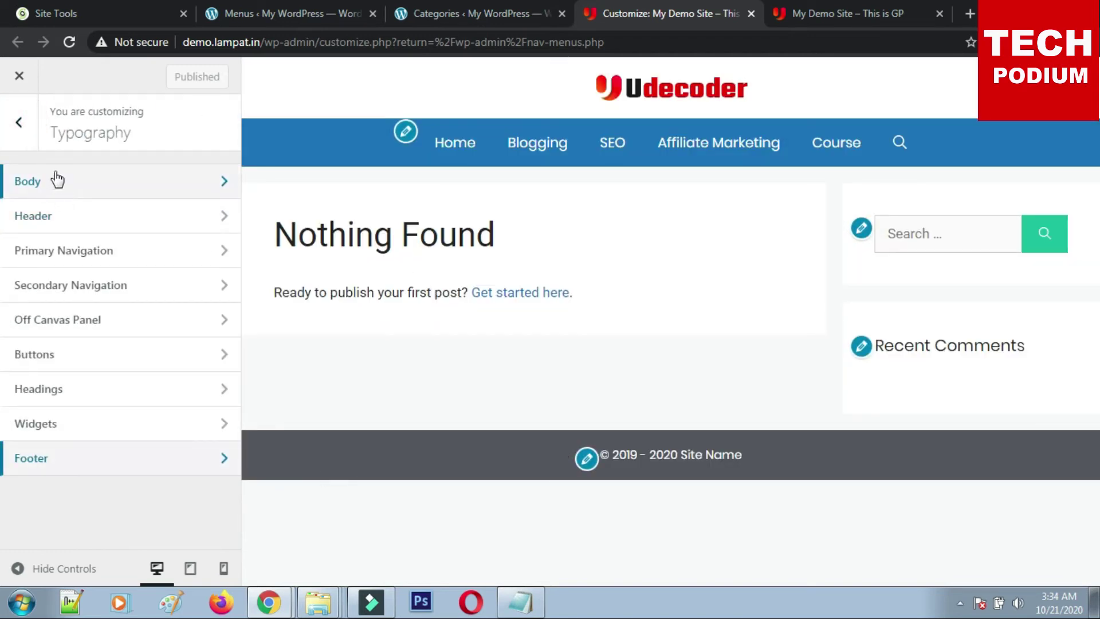
# Open the background color picker for the Footer Bar in the footer color settings.
pyautogui.click(19, 122)
pyautogui.click(62, 327)
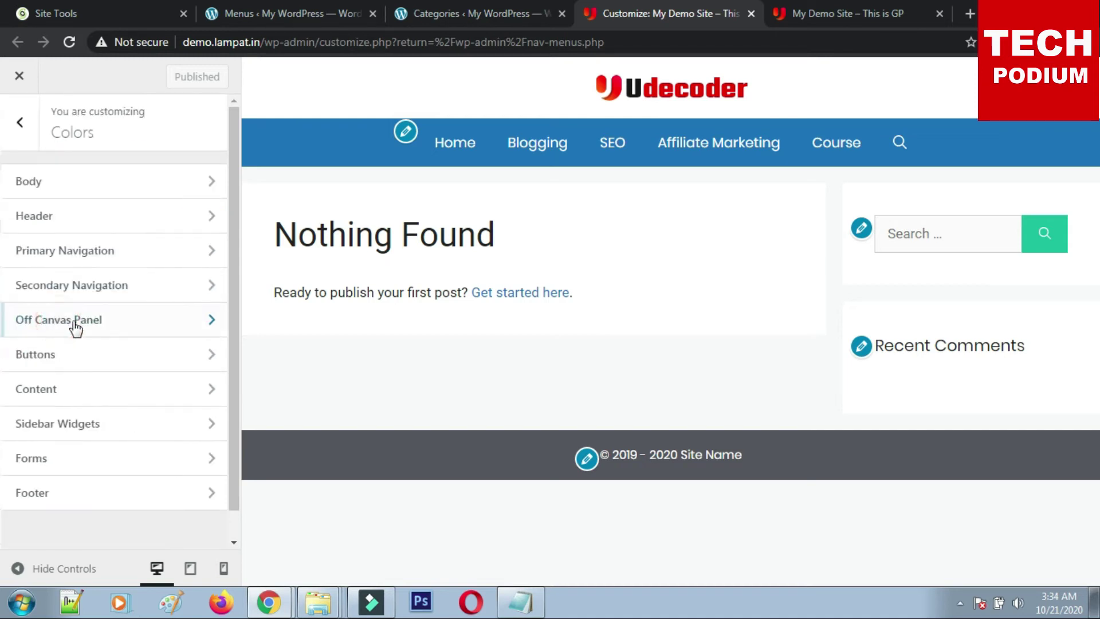
pyautogui.click(87, 495)
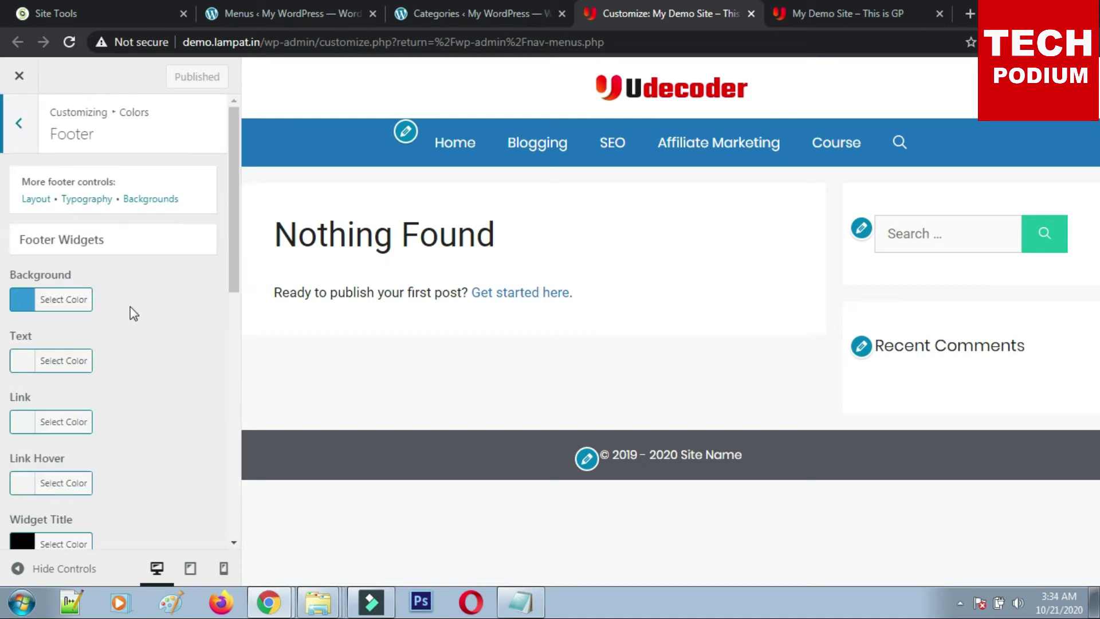
pyautogui.scroll(-7, 122, 449)
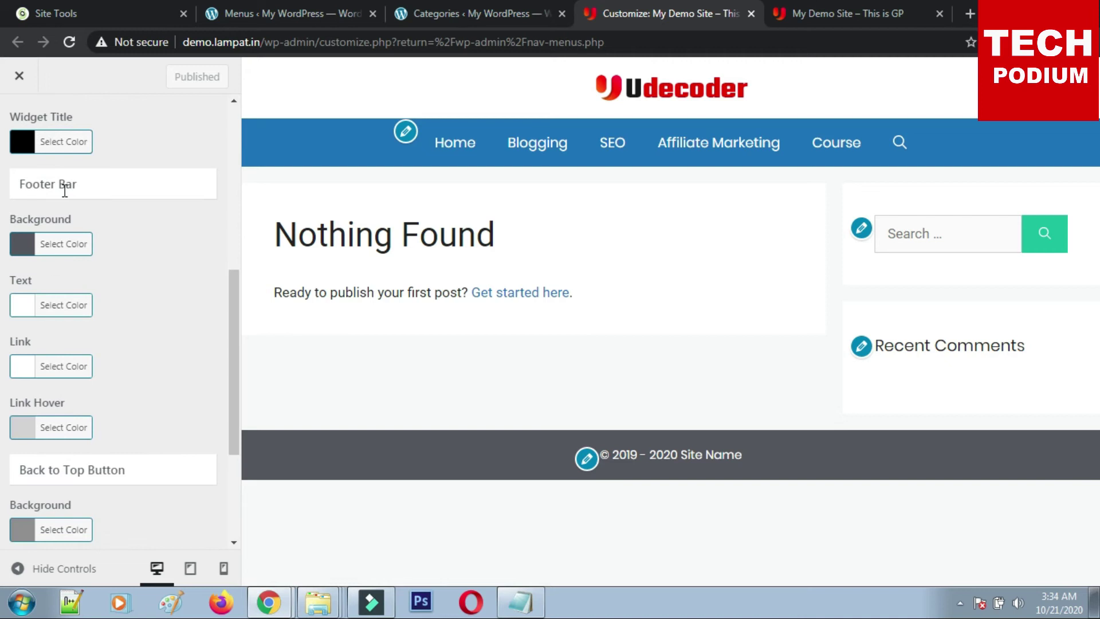
pyautogui.click(27, 248)
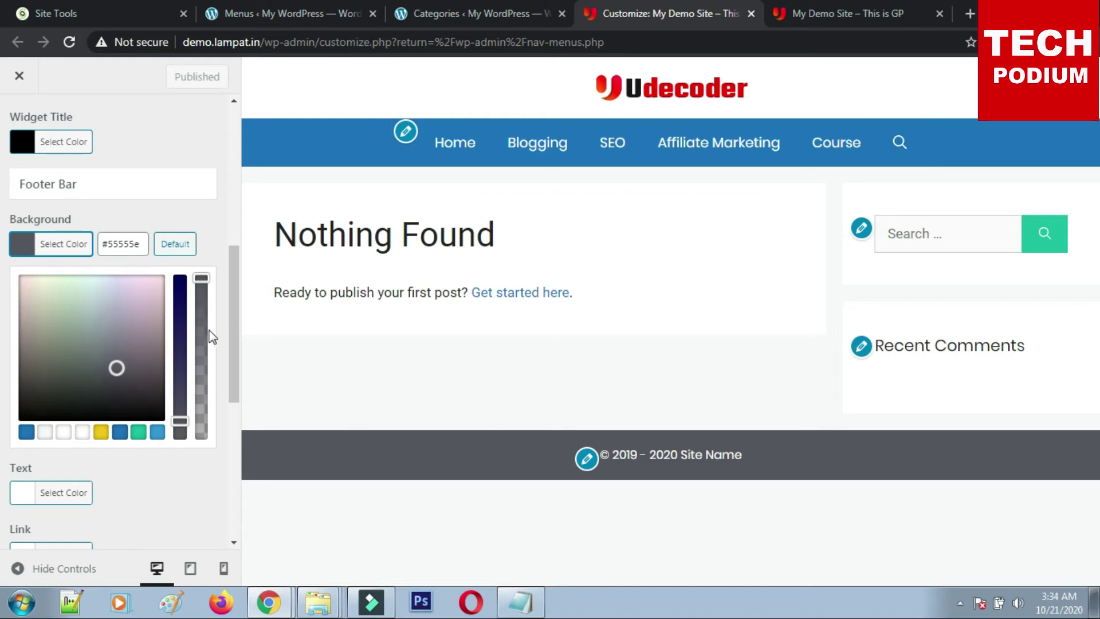
# Try dark purple shades such as #3b3b5e at varying opacity for the footer bar background.
pyautogui.click(178, 289)
pyautogui.moveTo(179, 291); pyautogui.dragTo(178, 389)
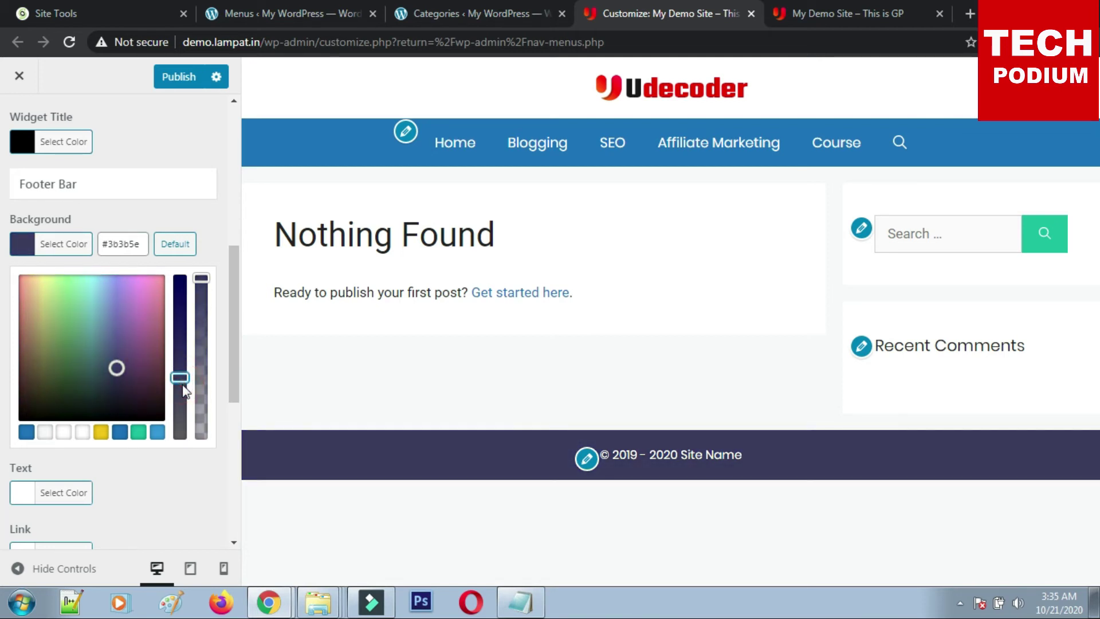
pyautogui.click(202, 390)
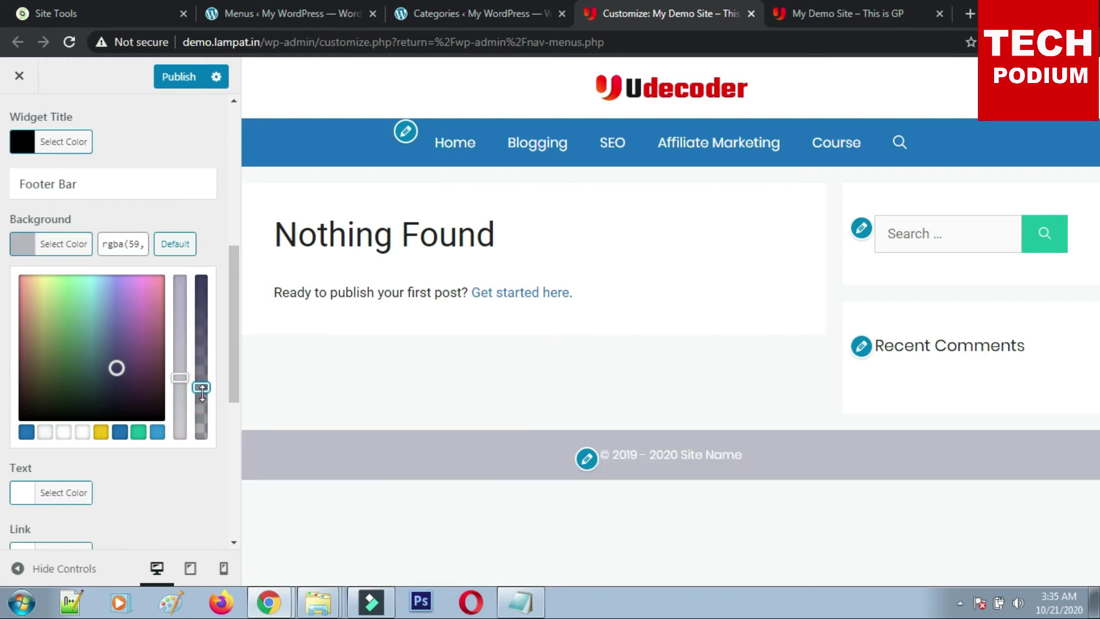
pyautogui.moveTo(205, 395); pyautogui.dragTo(198, 346)
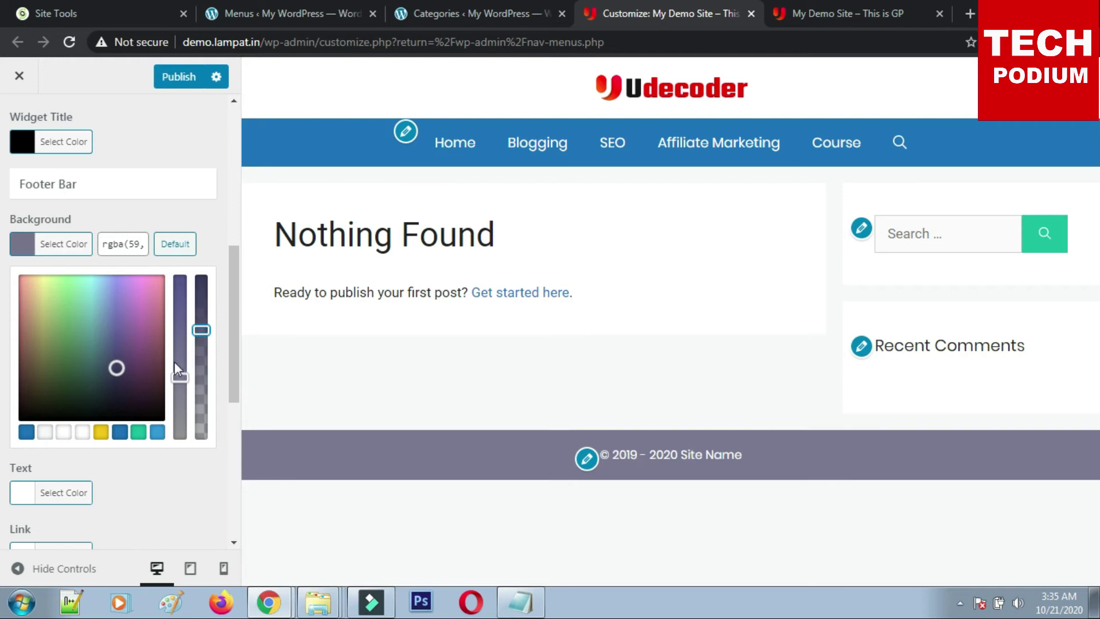
pyautogui.click(179, 356)
pyautogui.moveTo(202, 331); pyautogui.dragTo(206, 297)
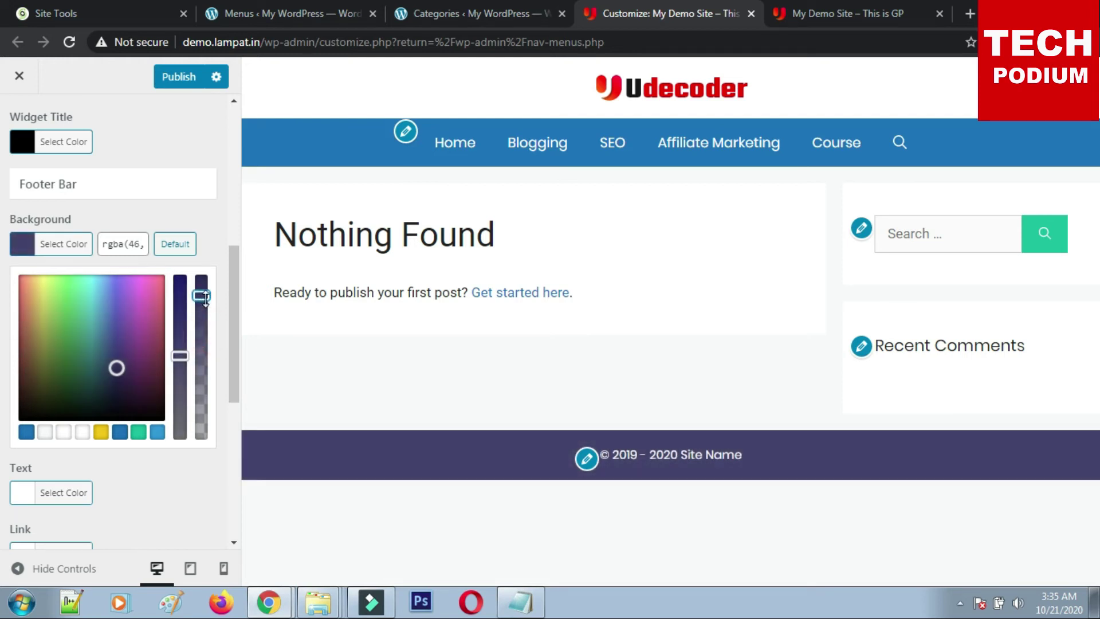
pyautogui.moveTo(180, 358)
pyautogui.mouseDown()
pyautogui.moveTo(181, 343)
pyautogui.moveTo(186, 361)
pyautogui.mouseUp()
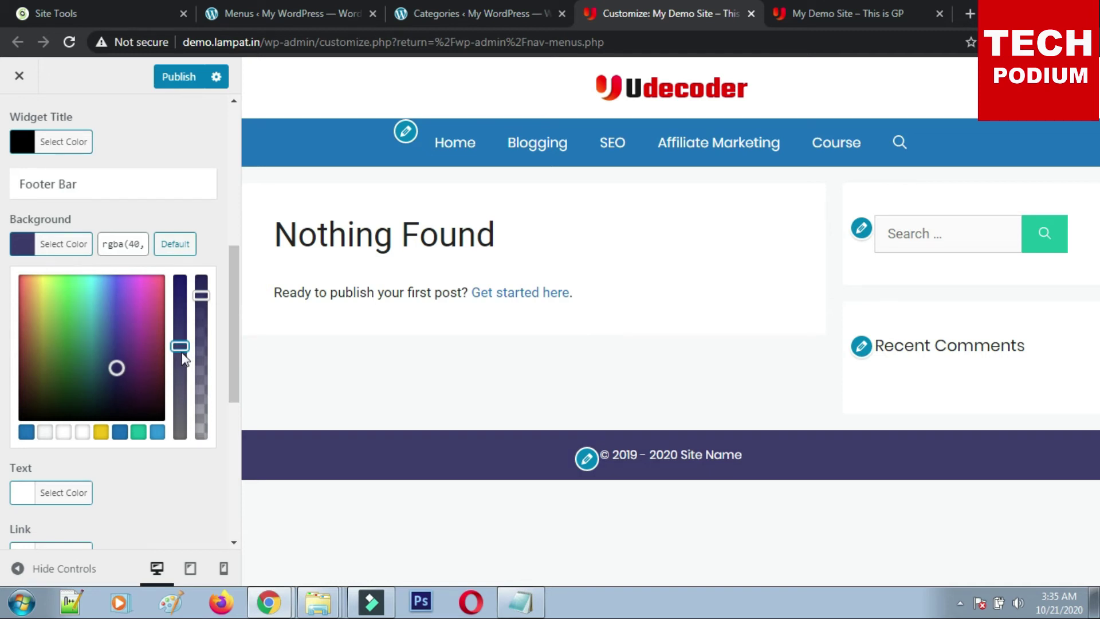
# Try white #ffffff as the footer bar background, change it to a light gray shade and publish.
pyautogui.click(63, 433)
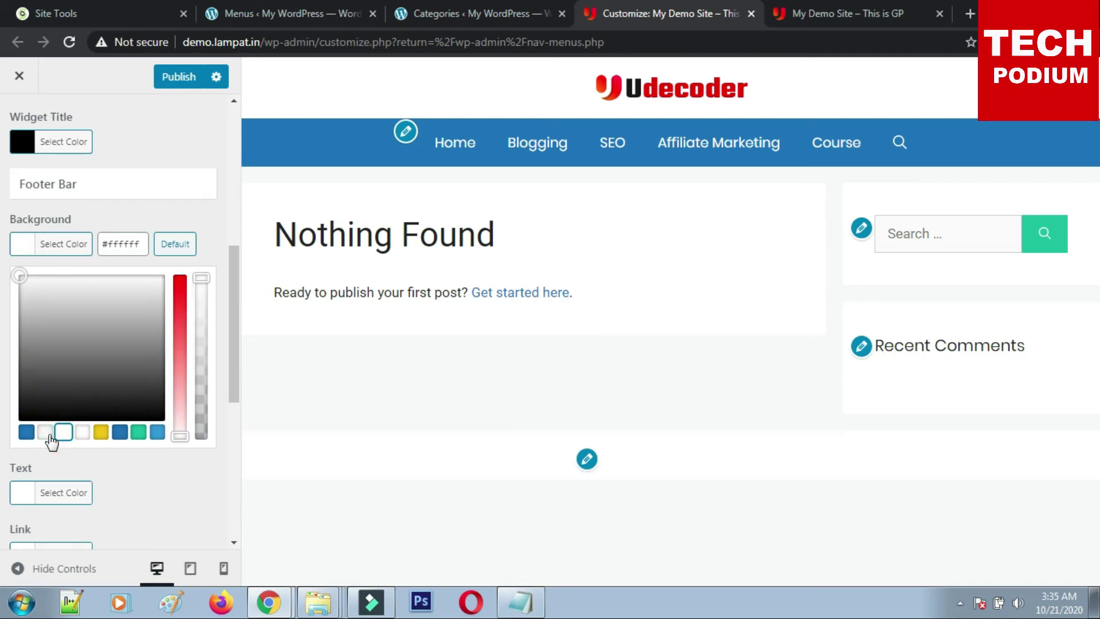
pyautogui.click(46, 433)
pyautogui.moveTo(29, 305)
pyautogui.mouseDown()
pyautogui.moveTo(17, 288)
pyautogui.moveTo(14, 315)
pyautogui.moveTo(10, 300)
pyautogui.mouseUp()
pyautogui.click(183, 86)
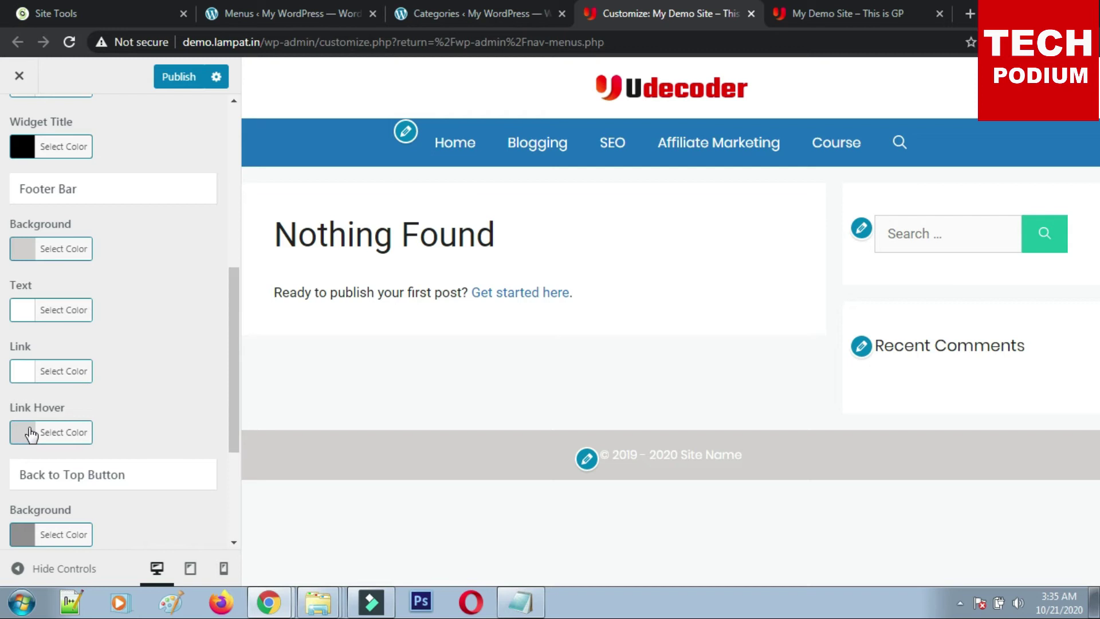
pyautogui.click(161, 86)
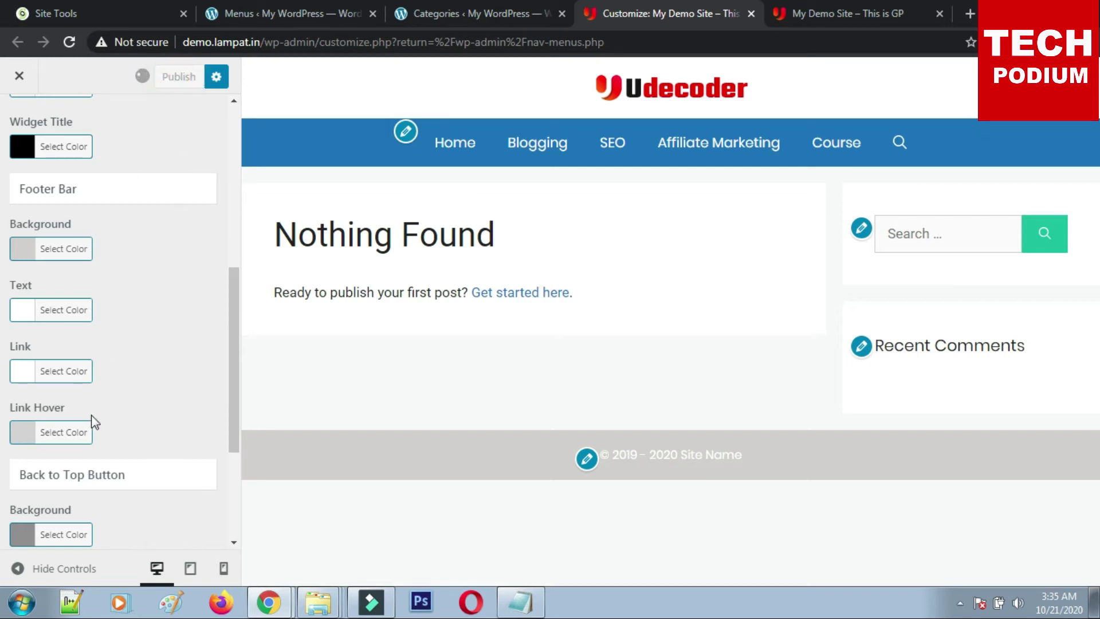
# Set the footer bar's text color to a very dark gray and publish the change.
pyautogui.scroll(-1, 95, 423)
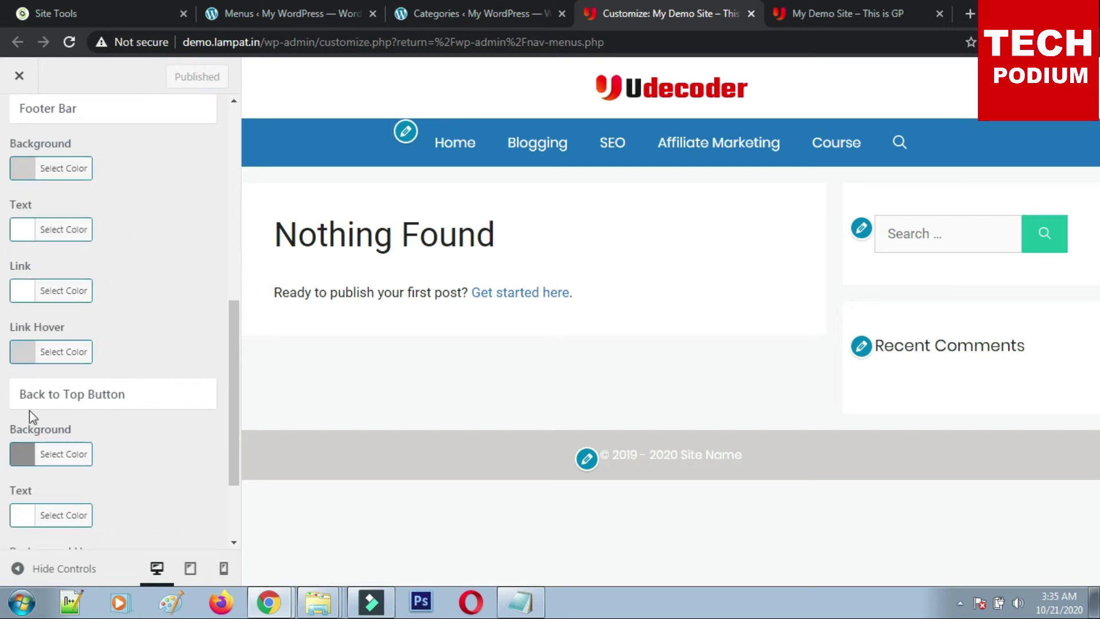
pyautogui.scroll(-2, 101, 441)
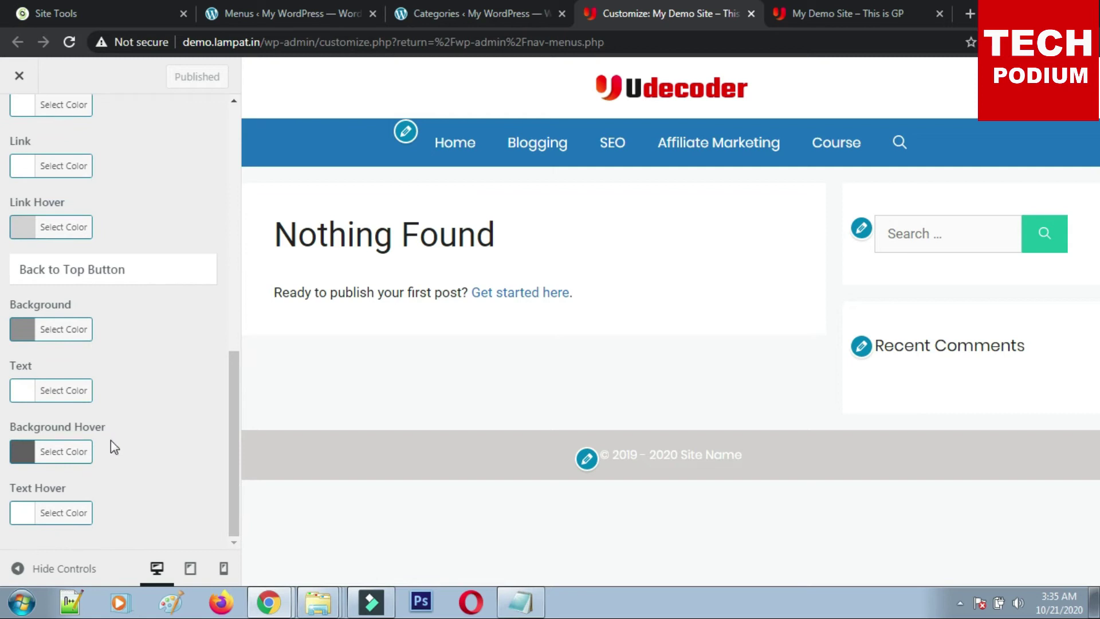
pyautogui.scroll(4, 123, 435)
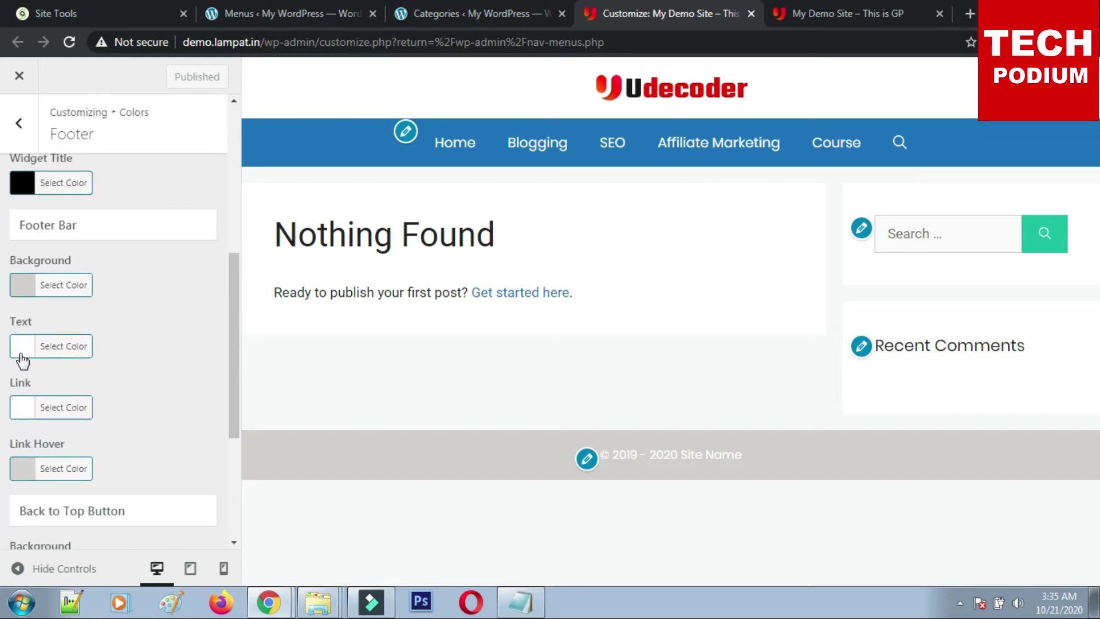
pyautogui.click(23, 353)
pyautogui.click(34, 497)
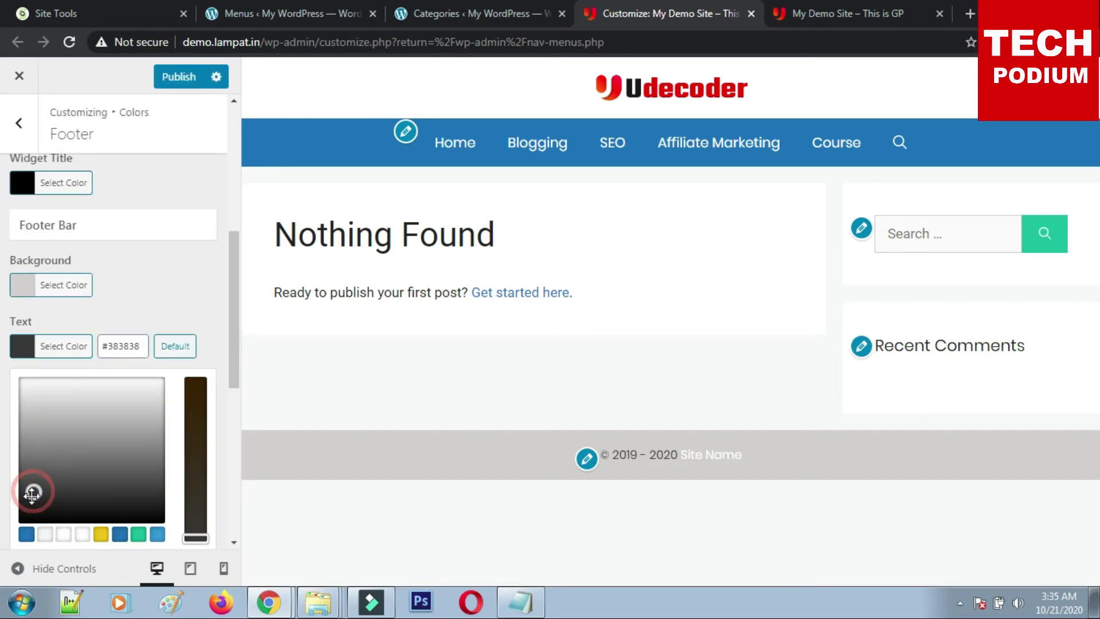
pyautogui.moveTo(31, 499); pyautogui.dragTo(34, 498)
pyautogui.moveTo(232, 281); pyautogui.dragTo(214, 361)
pyautogui.click(175, 76)
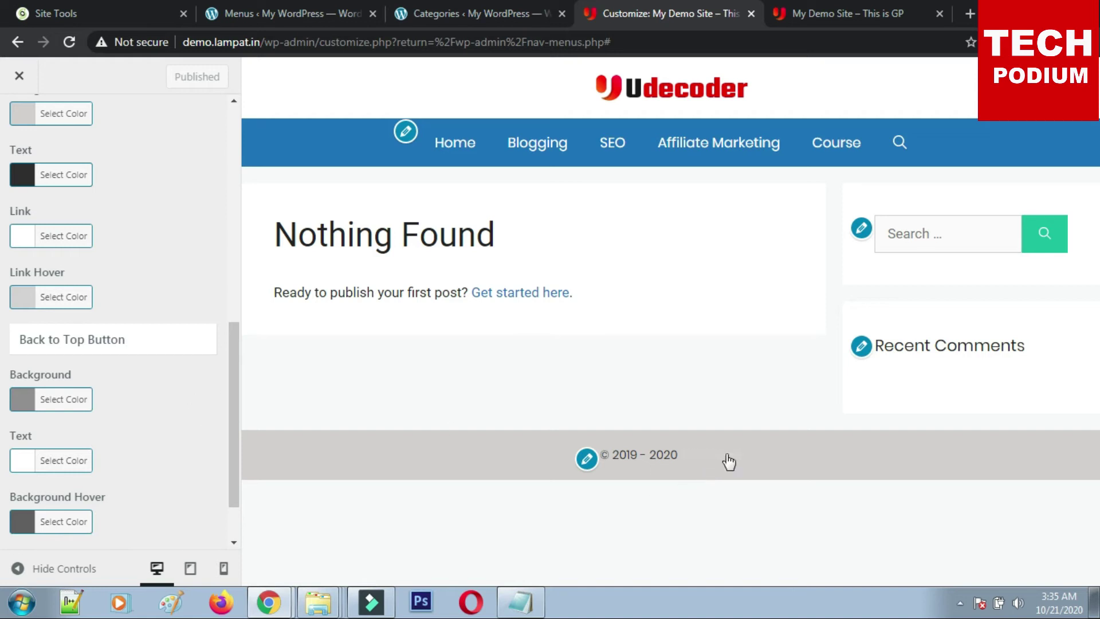
# Open the link color picker for the Footer Bar.
pyautogui.scroll(1, 120, 272)
pyautogui.scroll(2, 120, 271)
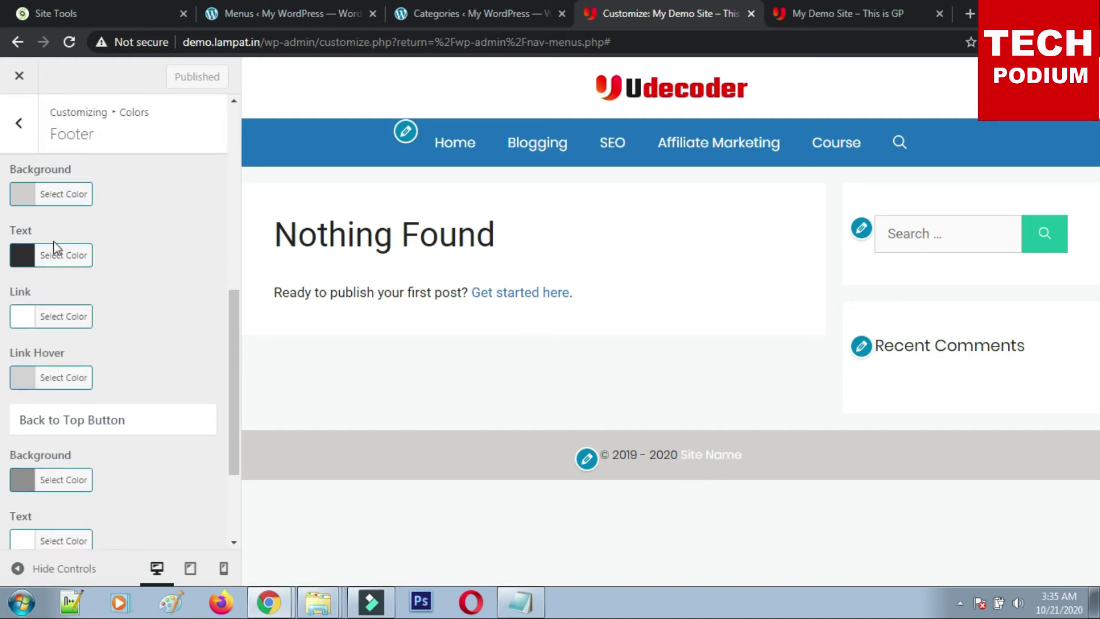
pyautogui.scroll(2, 57, 247)
pyautogui.scroll(-1, 68, 298)
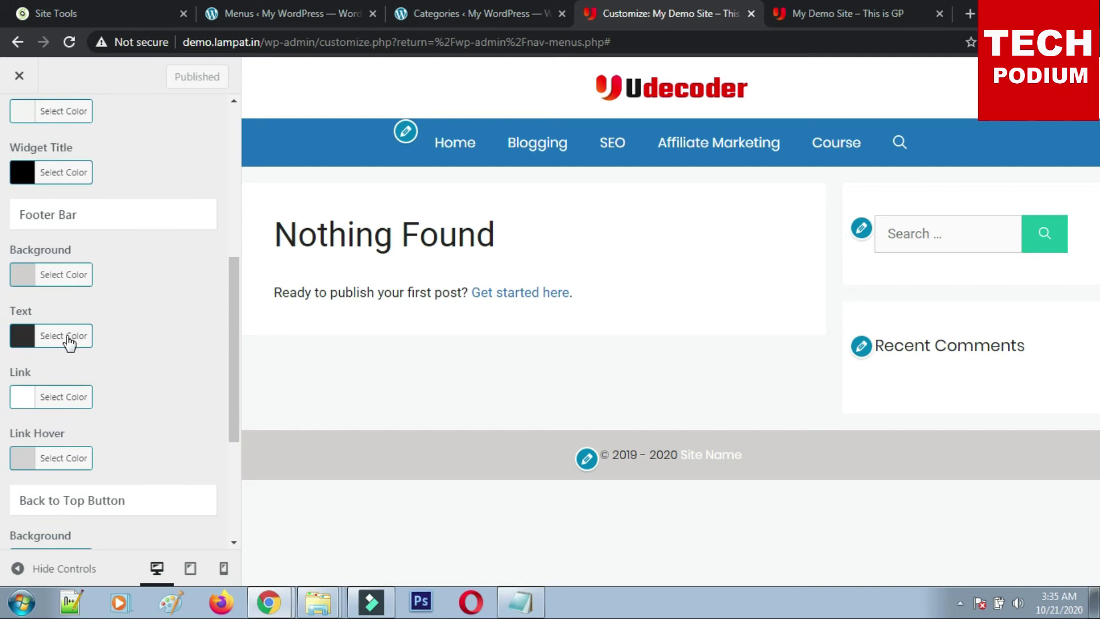
pyautogui.click(26, 396)
pyautogui.scroll(-3, 236, 325)
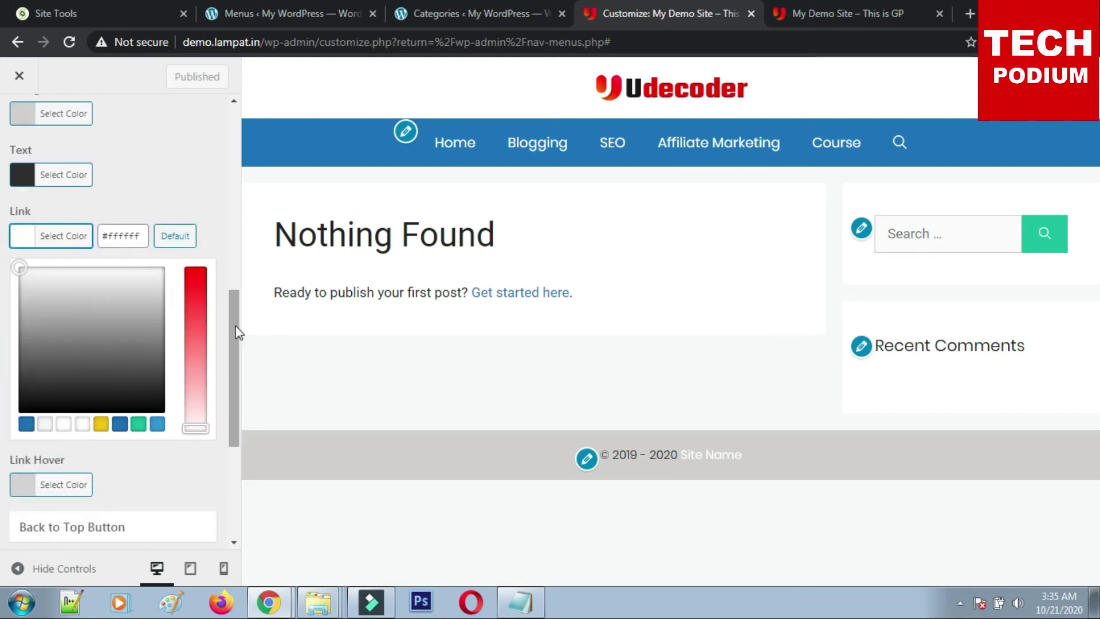
# Try red #ff1616 and gray #cccccc as the footer bar's link color.
pyautogui.click(198, 274)
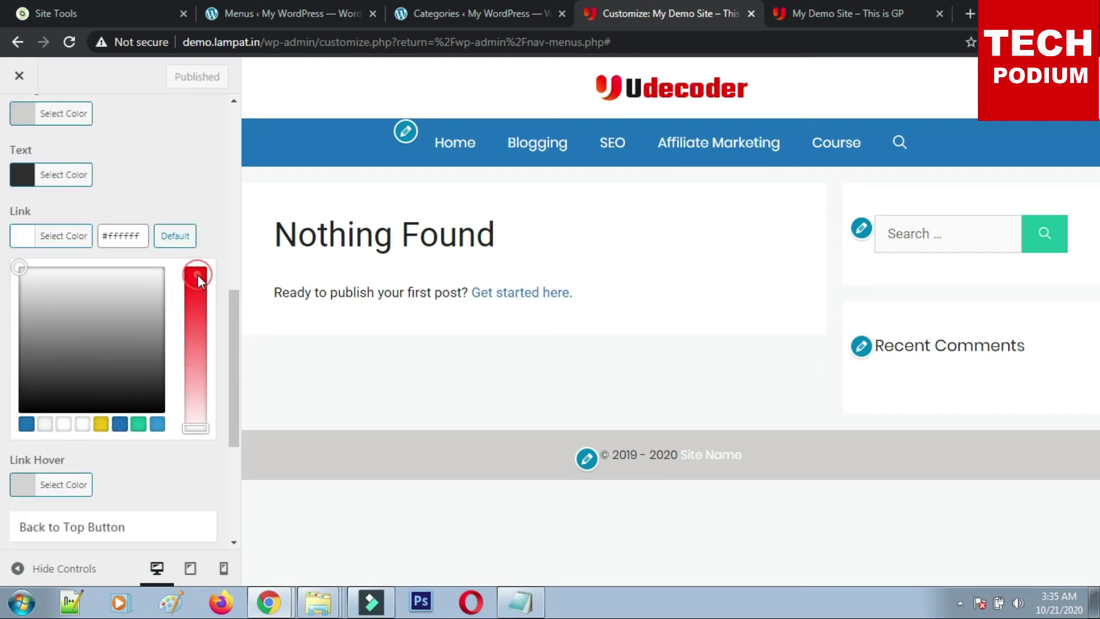
pyautogui.click(199, 425)
pyautogui.moveTo(196, 426); pyautogui.dragTo(199, 282)
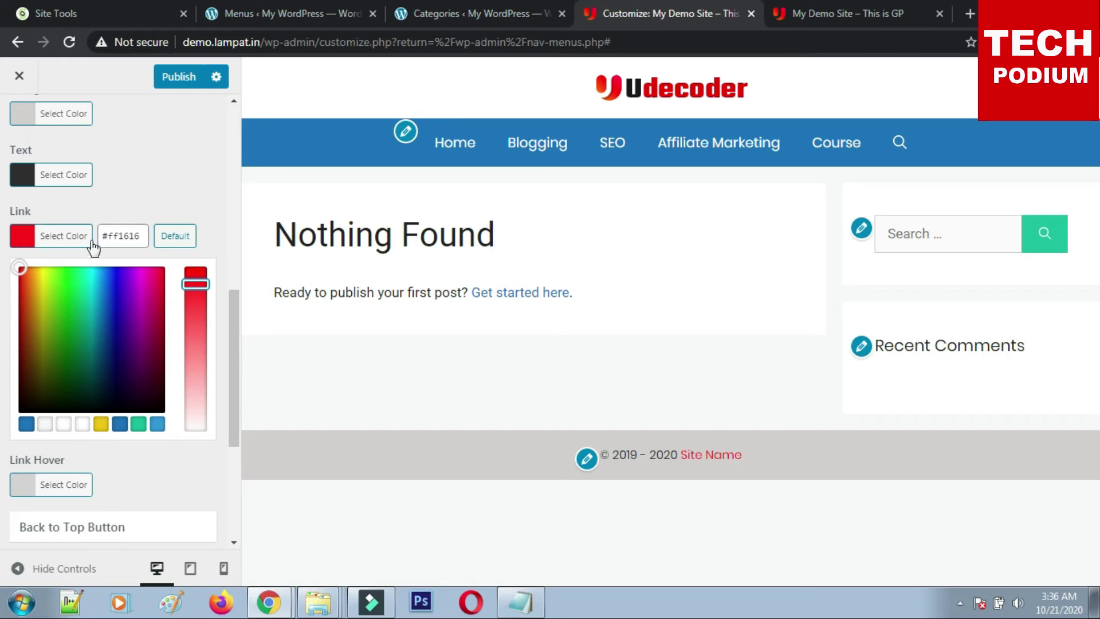
pyautogui.moveTo(141, 235); pyautogui.dragTo(113, 239)
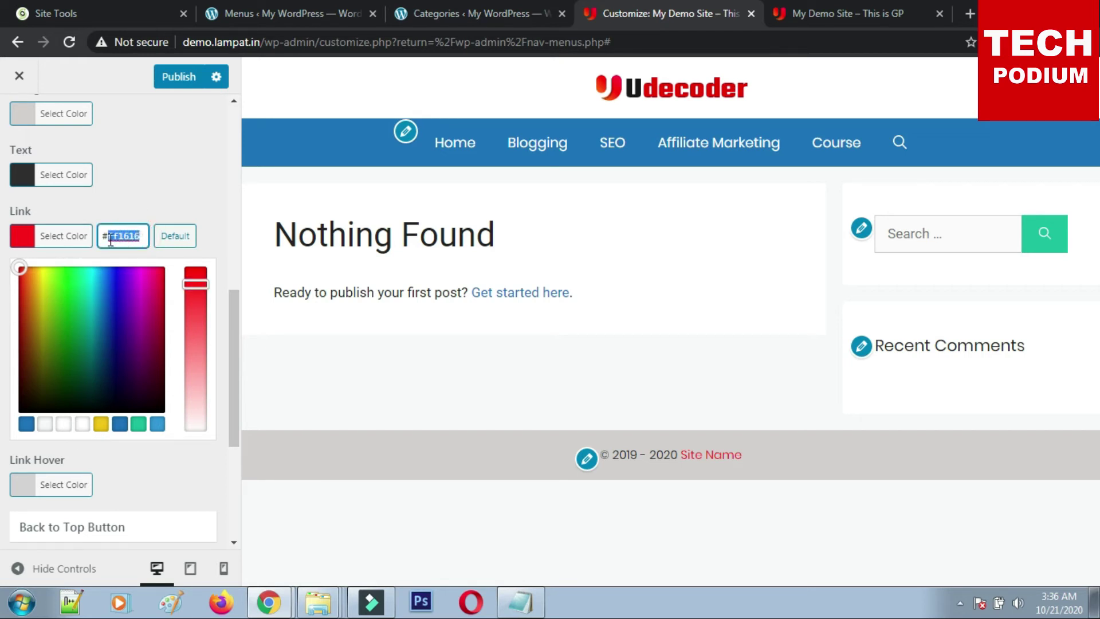
pyautogui.press('BackSpace')
pyautogui.write('cccccc')
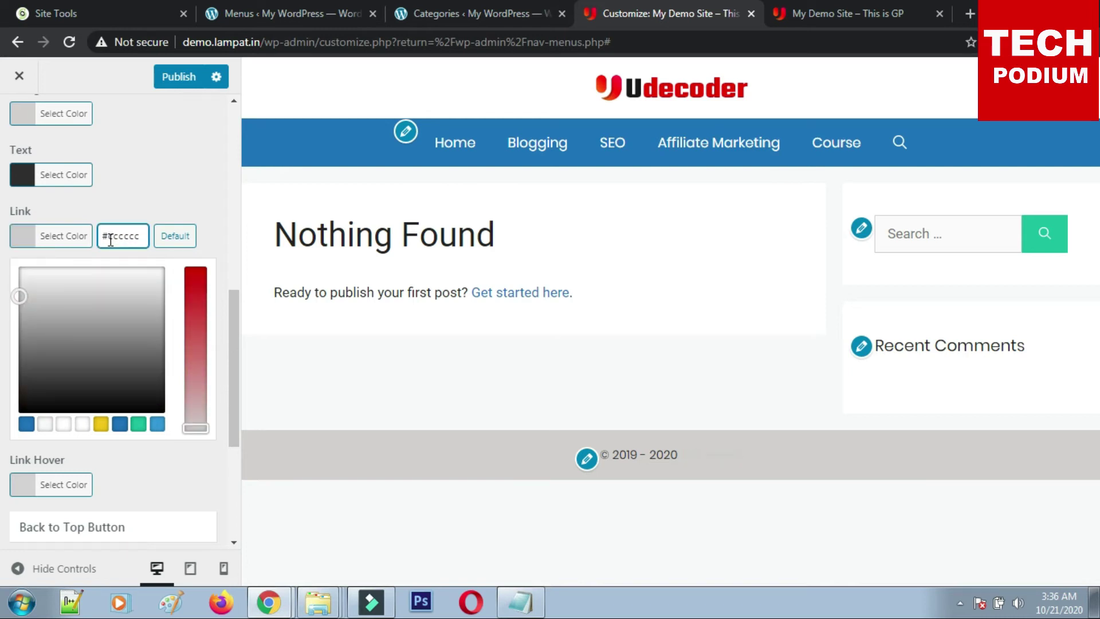
# Set the footer bar's link color to near-black #0c0c0c and publish the change.
pyautogui.doubleClick(111, 234)
pyautogui.moveTo(30, 397); pyautogui.dragTo(21, 406)
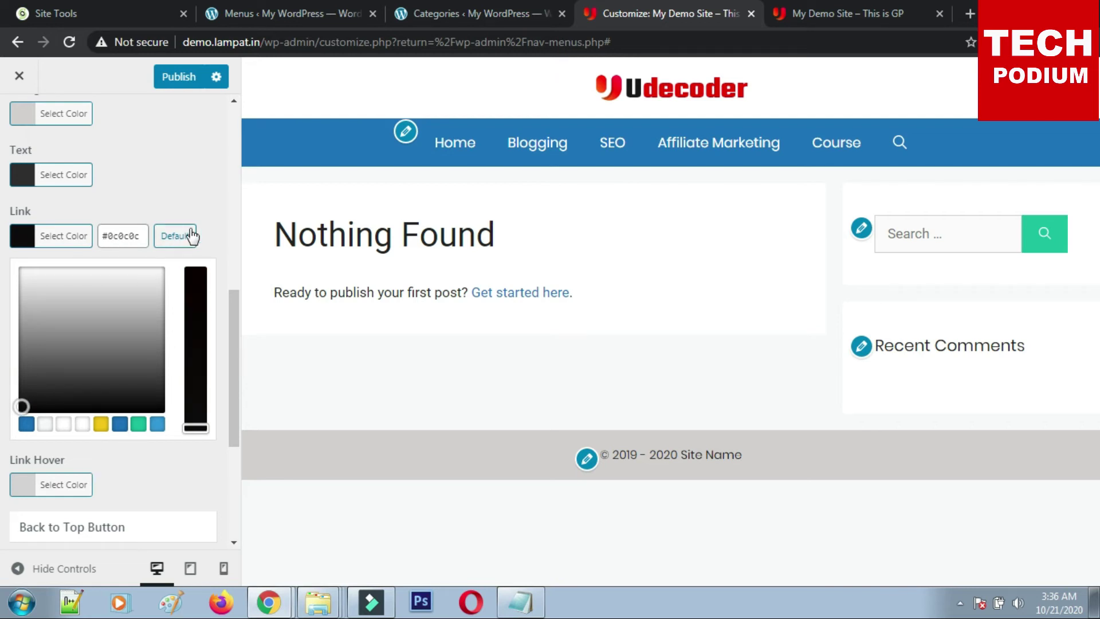
pyautogui.click(180, 76)
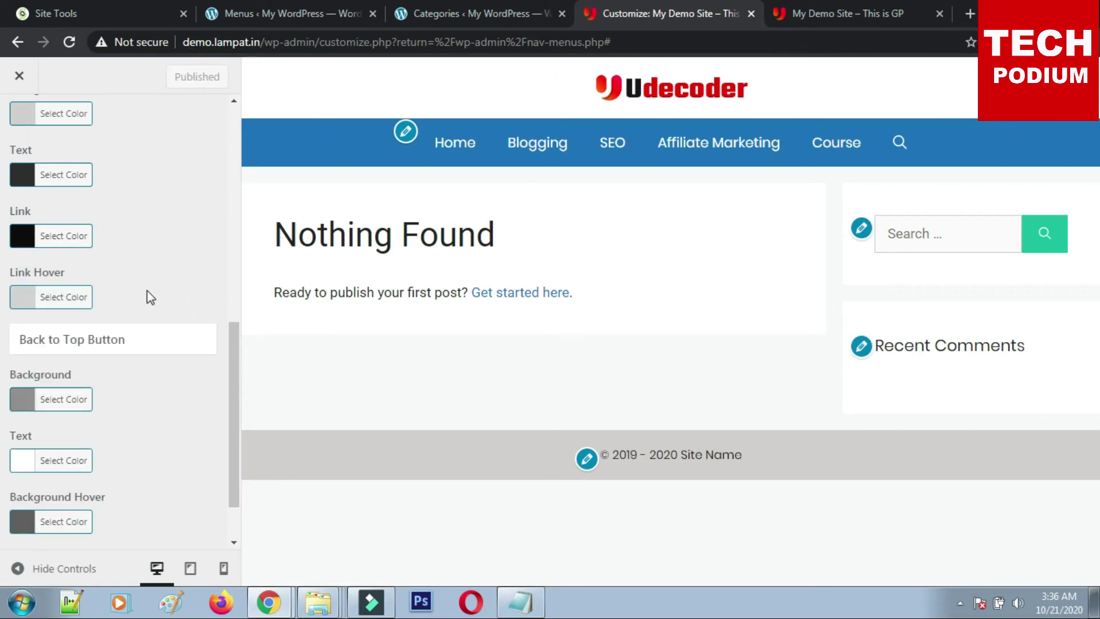
# Try reds #d30606 and #d31919 for the footer bar's link hover color, and set it to blue #1e72bd.
pyautogui.click(49, 300)
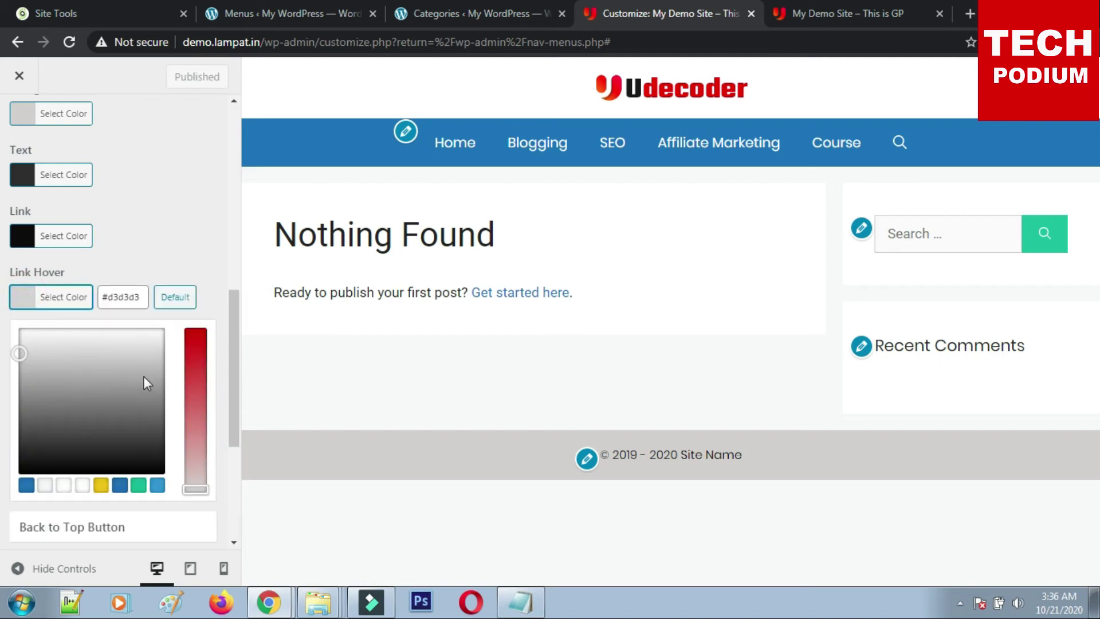
pyautogui.click(197, 342)
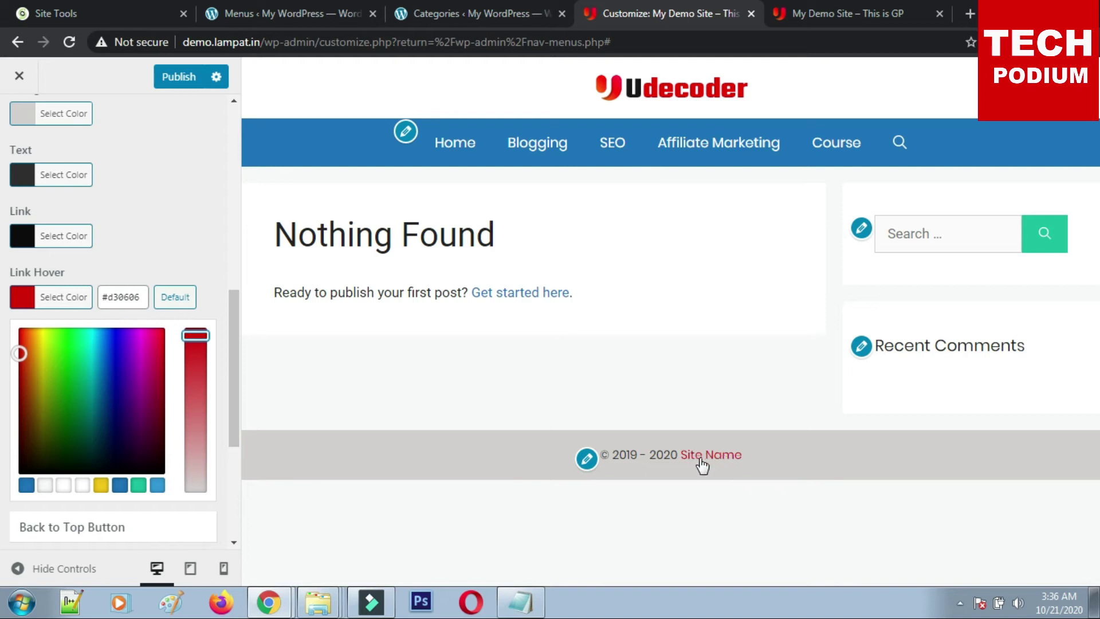
pyautogui.click(198, 356)
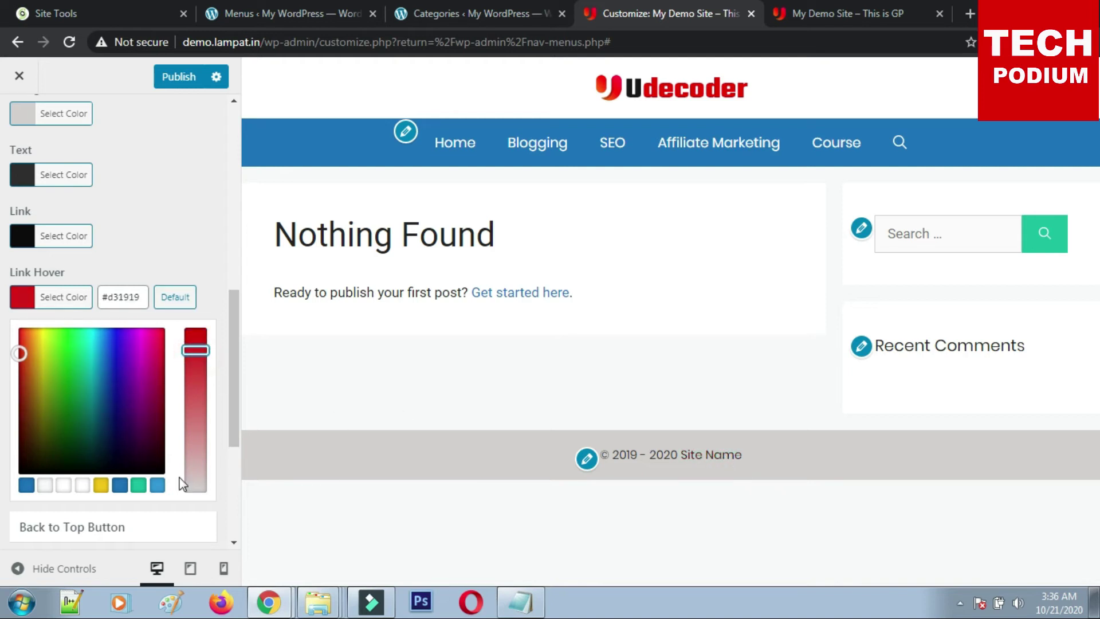
pyautogui.click(120, 486)
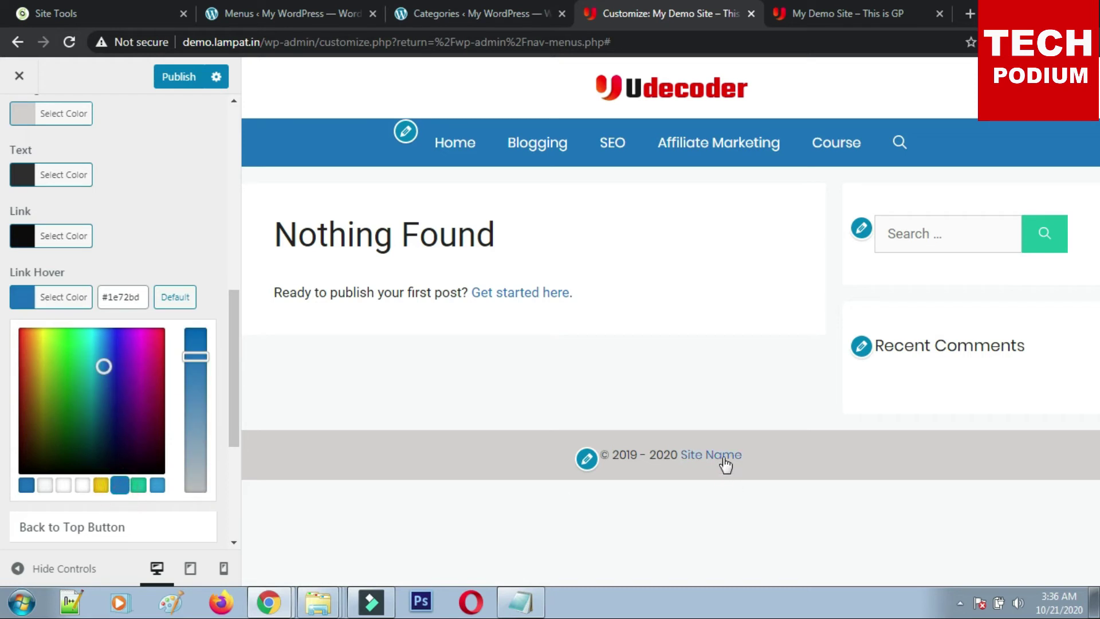
# Publish the footer bar's link hover color and return to the main customizer options.
pyautogui.click(186, 86)
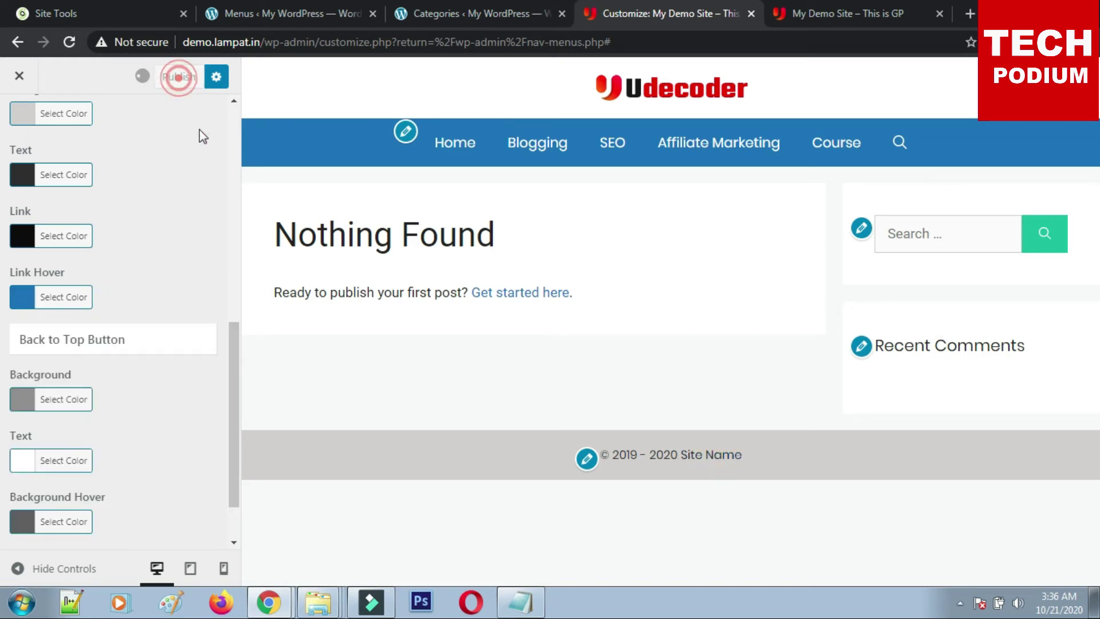
pyautogui.scroll(5, 152, 196)
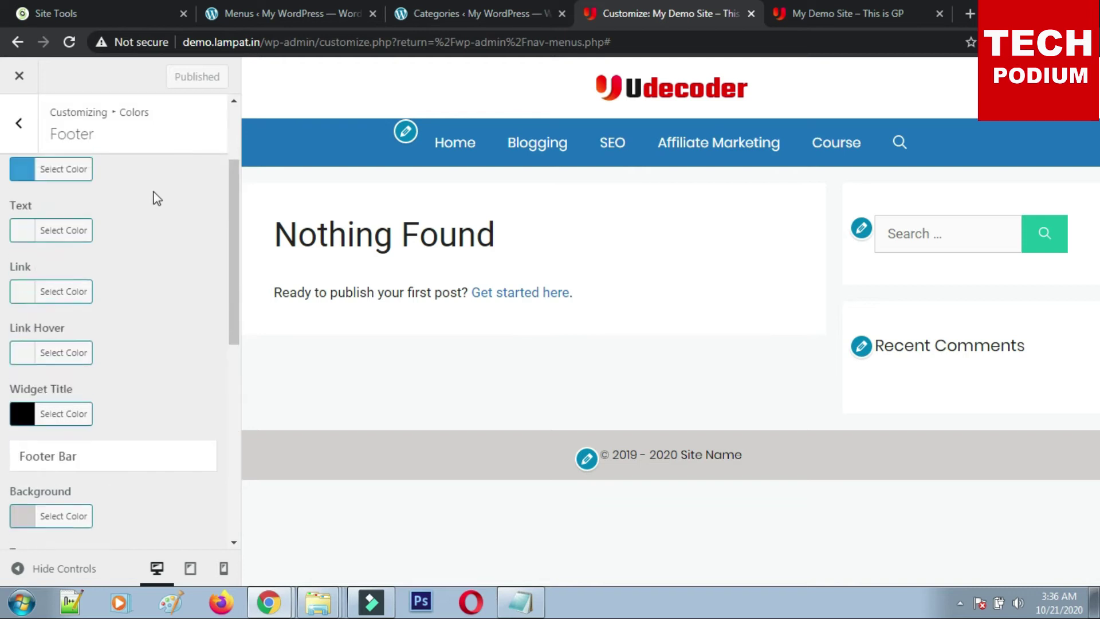
pyautogui.click(16, 123)
pyautogui.click(14, 125)
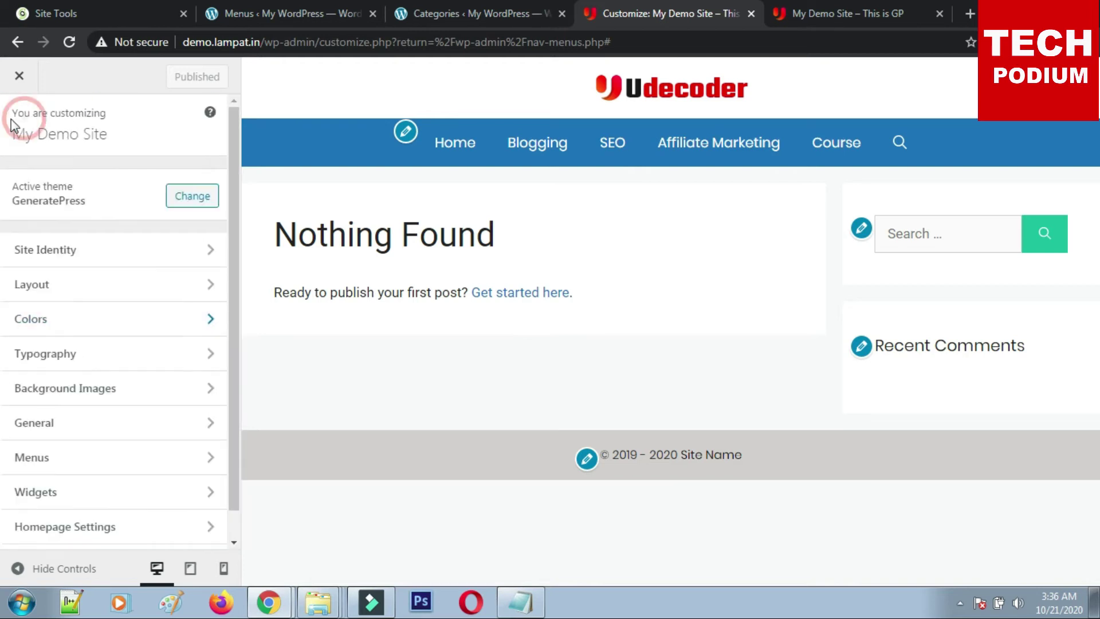
# Review the theme's Background Images and General customizer sections without changing any option.
pyautogui.click(114, 389)
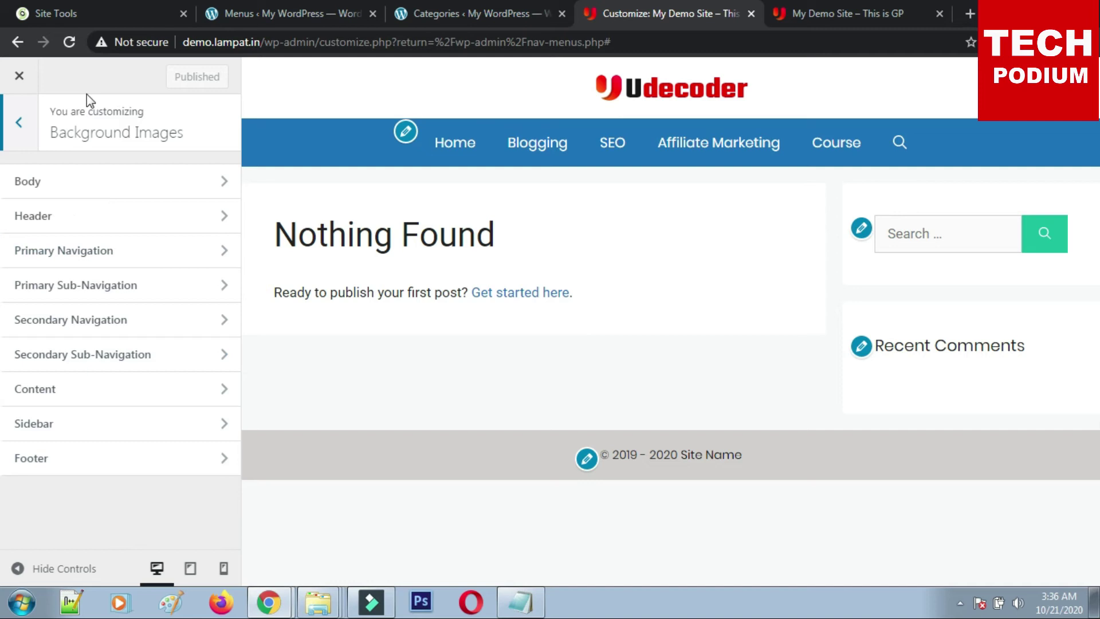
pyautogui.click(25, 123)
pyautogui.scroll(-1, 92, 401)
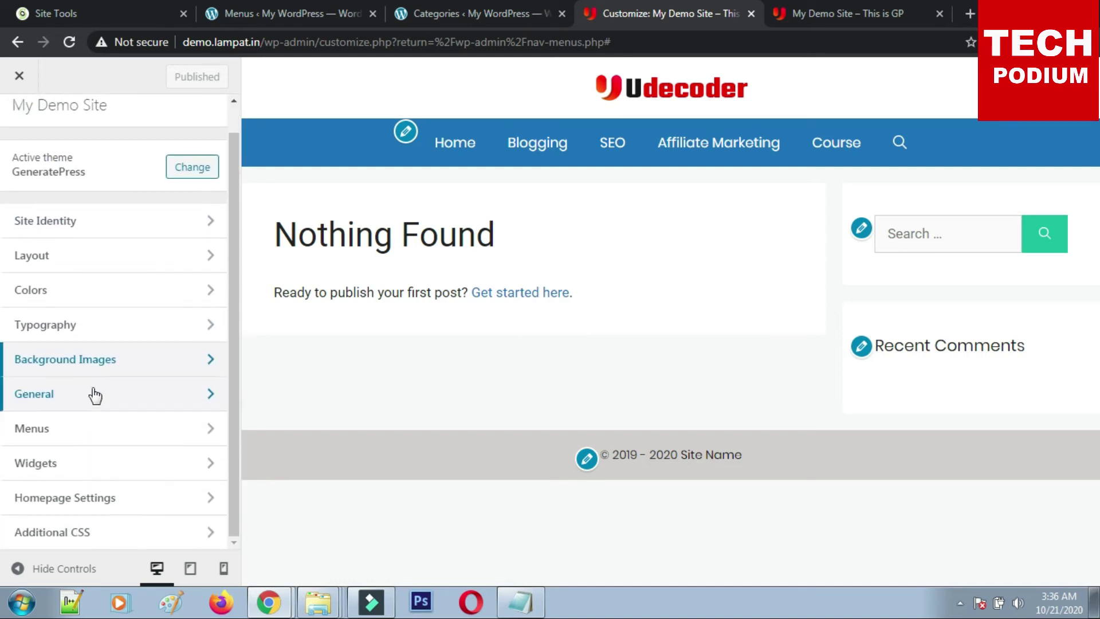
pyautogui.click(95, 394)
pyautogui.click(114, 235)
pyautogui.click(114, 237)
pyautogui.scroll(-2, 111, 390)
pyautogui.scroll(2, 69, 258)
pyautogui.click(19, 123)
# Review the primary menu's settings in the Menus section and return to the main customizer options.
pyautogui.click(127, 428)
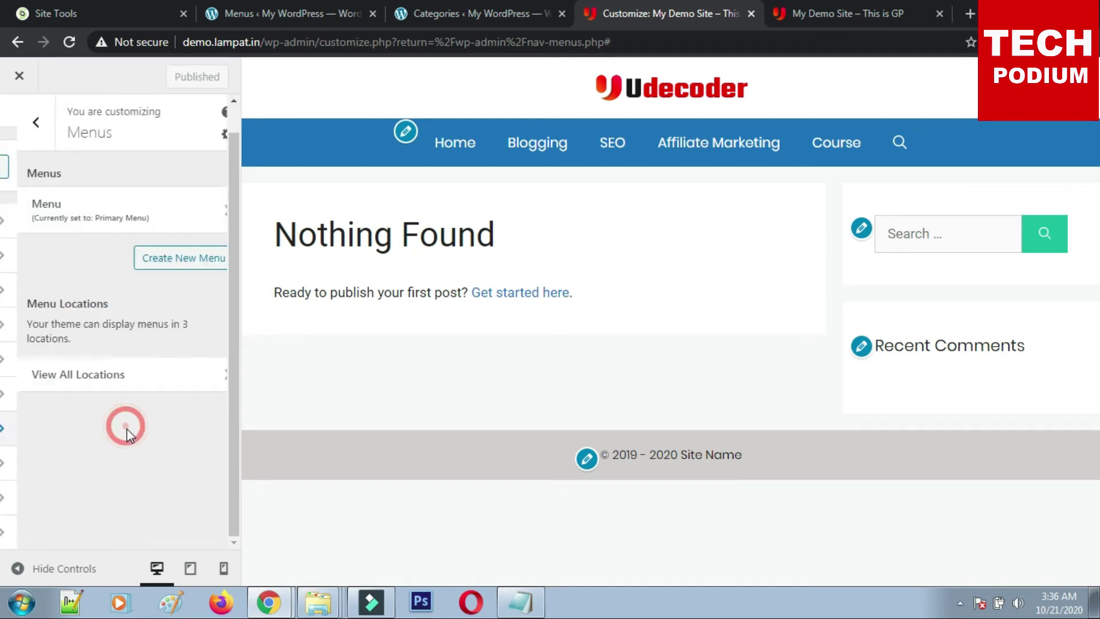
pyautogui.click(225, 213)
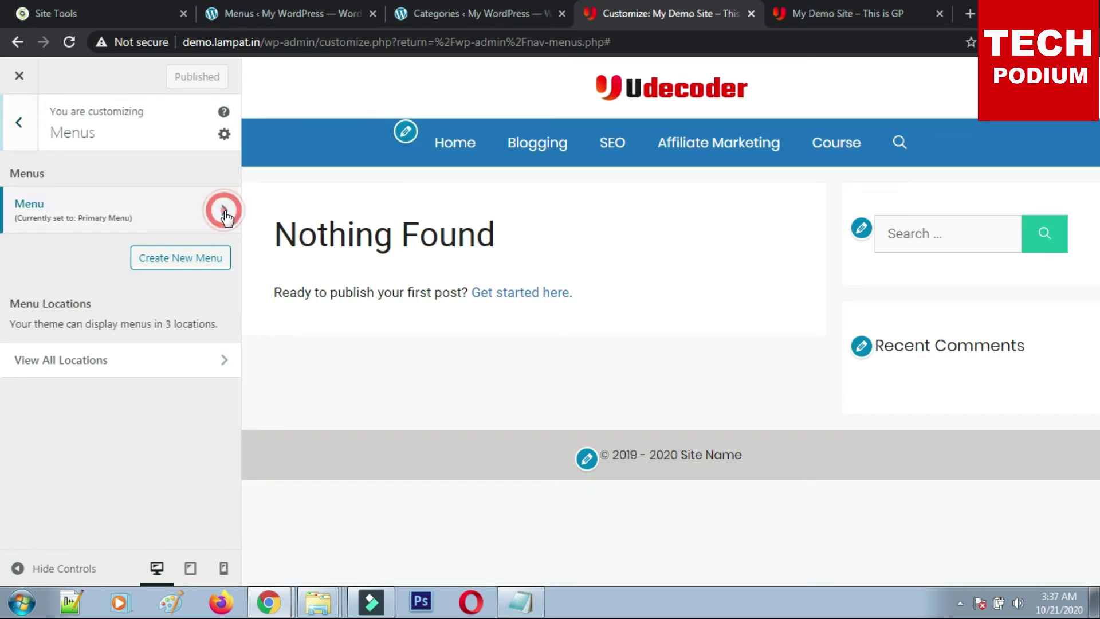
pyautogui.scroll(-1, 68, 453)
pyautogui.scroll(1, 93, 352)
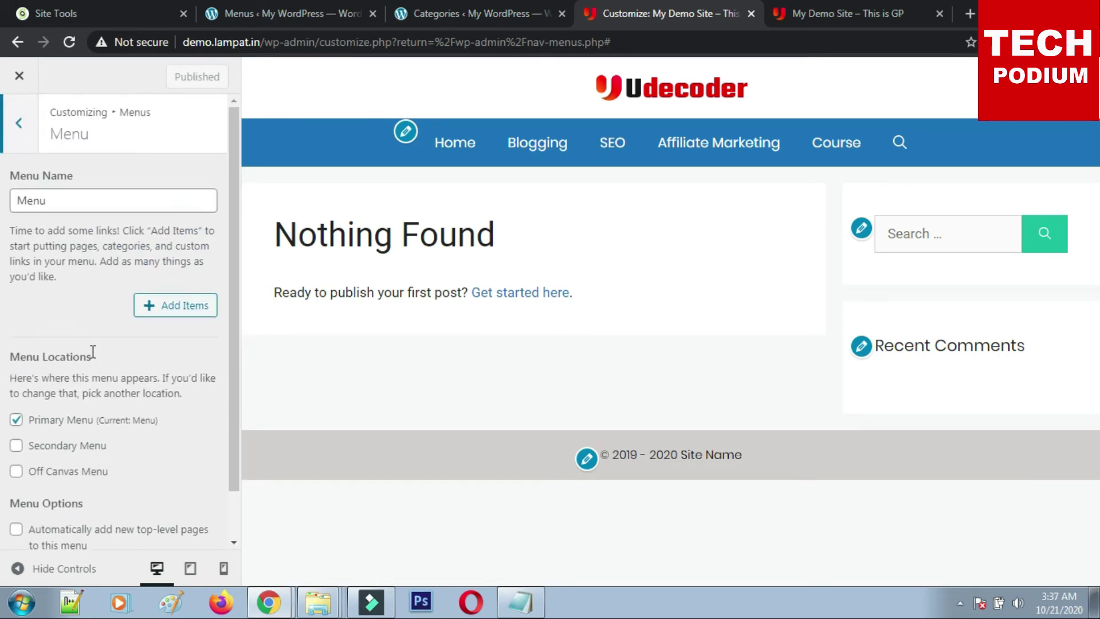
pyautogui.click(11, 119)
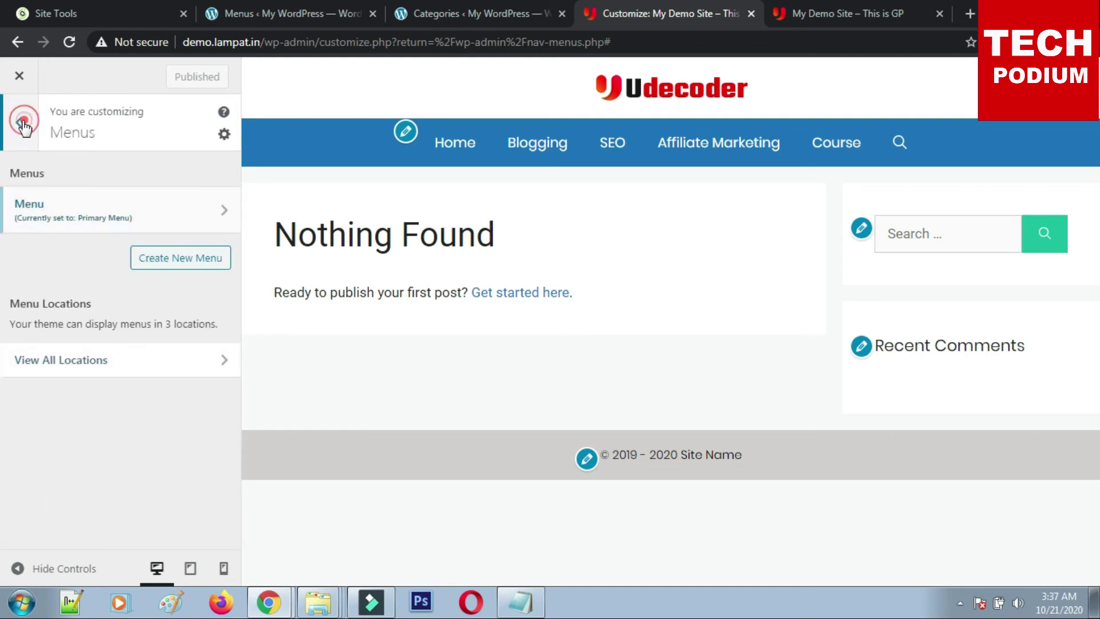
pyautogui.click(19, 122)
# Open the Right Sidebar widget area and review the Recent Posts widget's settings.
pyautogui.click(117, 462)
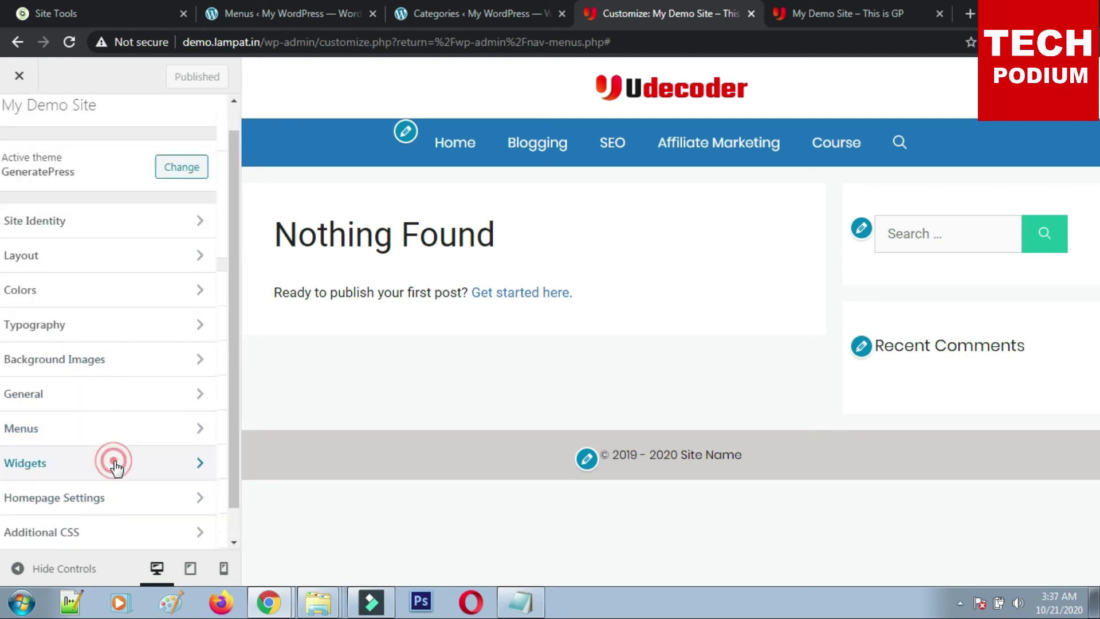
pyautogui.scroll(-1, 180, 287)
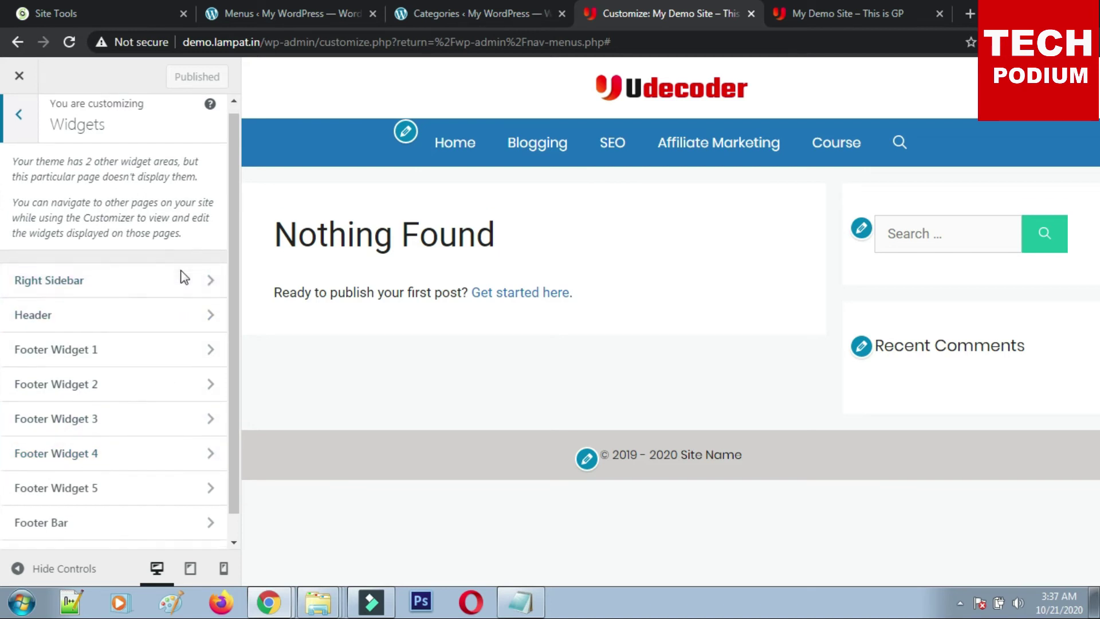
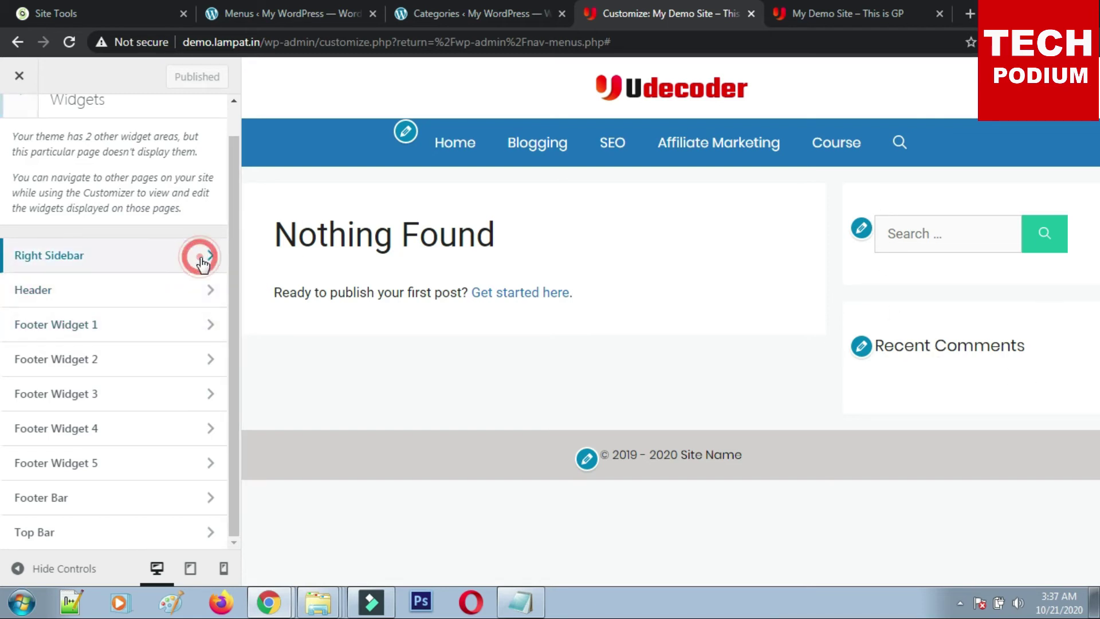
pyautogui.click(202, 264)
pyautogui.click(192, 289)
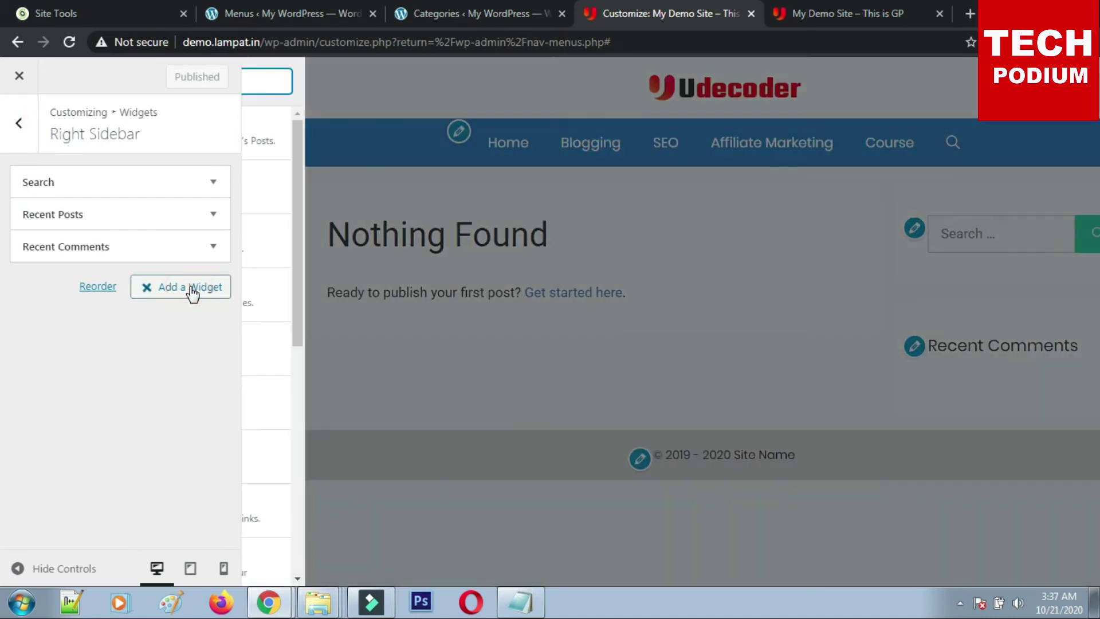
pyautogui.click(214, 214)
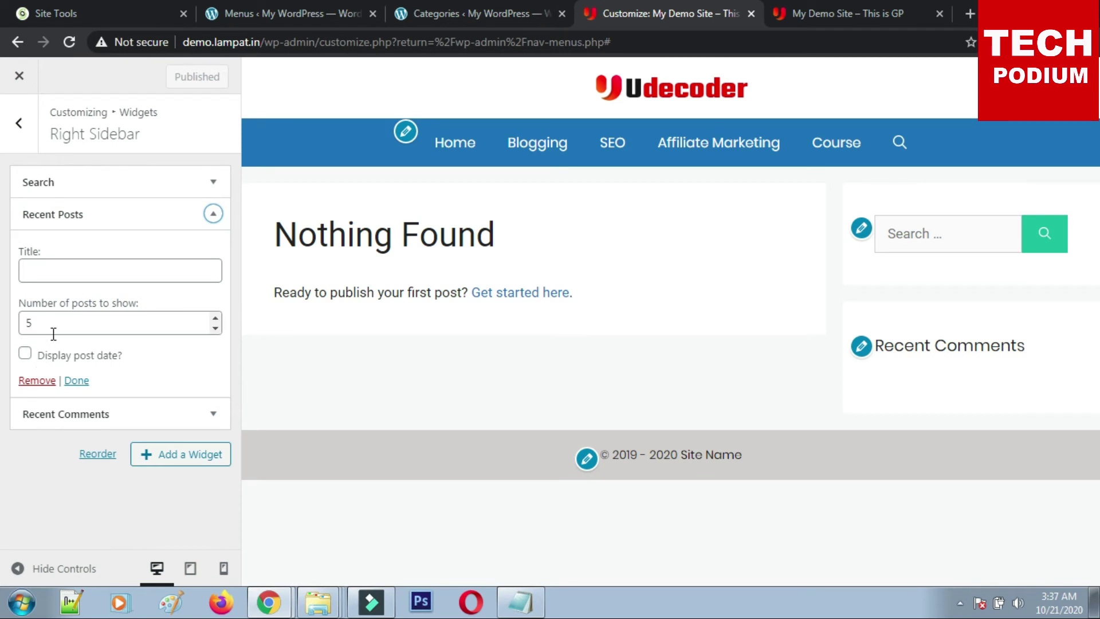
pyautogui.click(83, 381)
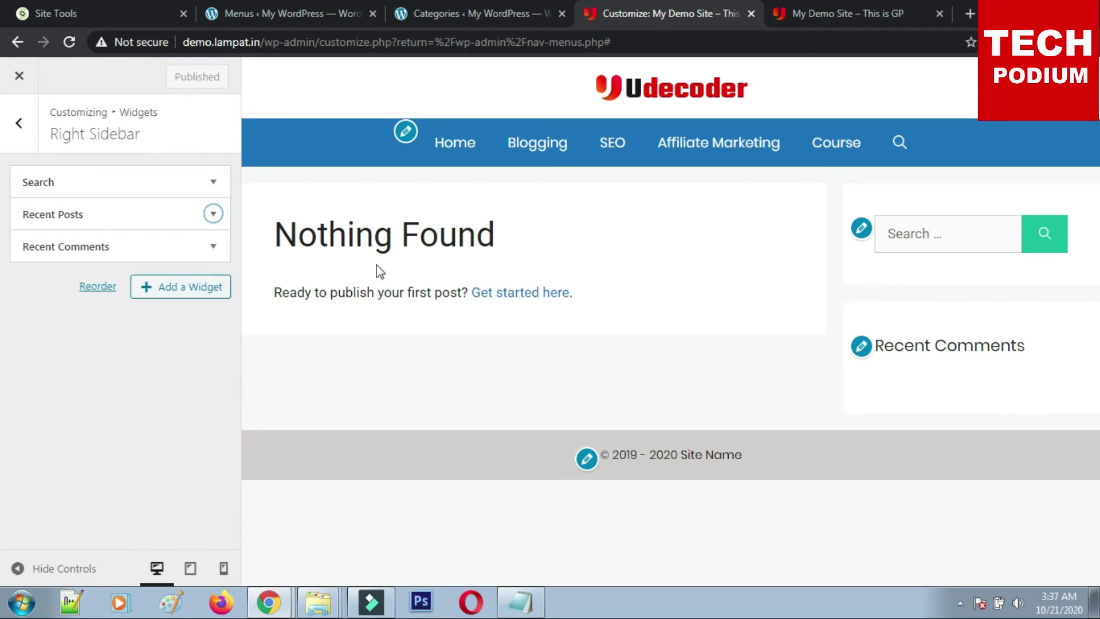
# Check the sidebar on the live site, and review the Recent Comments widget's settings in the customizer.
pyautogui.click(793, 8)
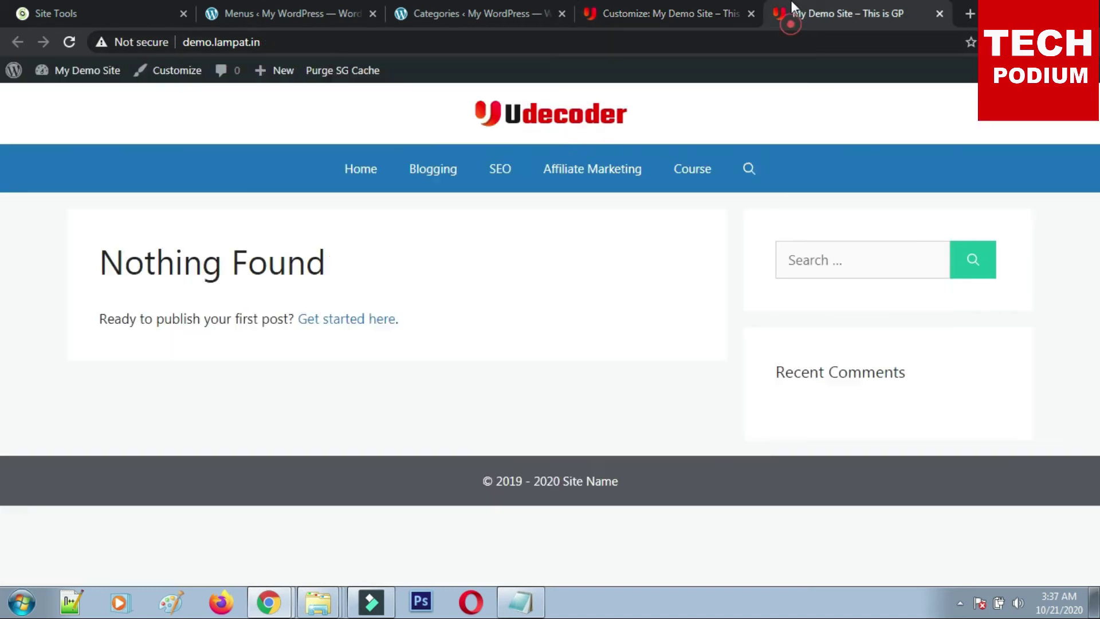
pyautogui.click(633, 14)
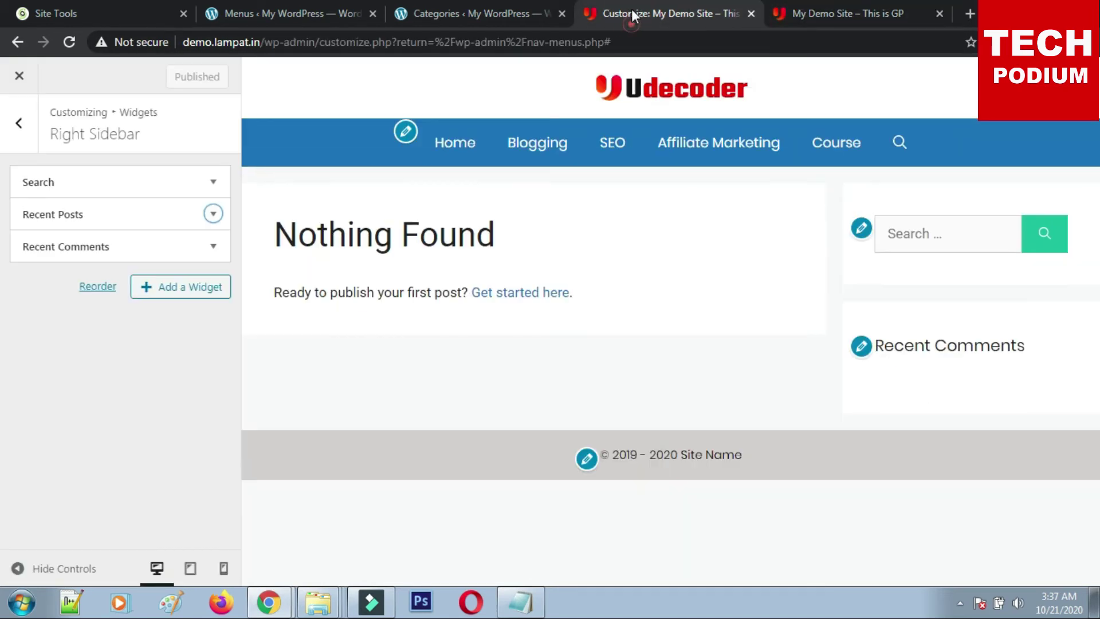
pyautogui.click(213, 246)
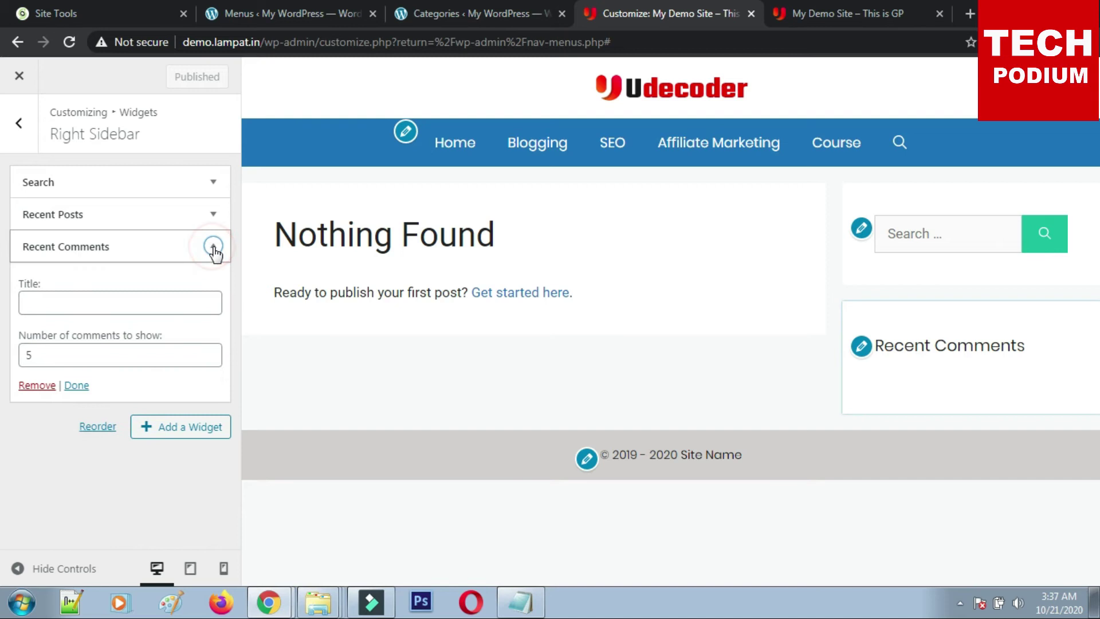
pyautogui.click(213, 247)
# Give the right sidebar's existing Recent Posts widget the title "Recent Post" and publish the change.
pyautogui.click(215, 215)
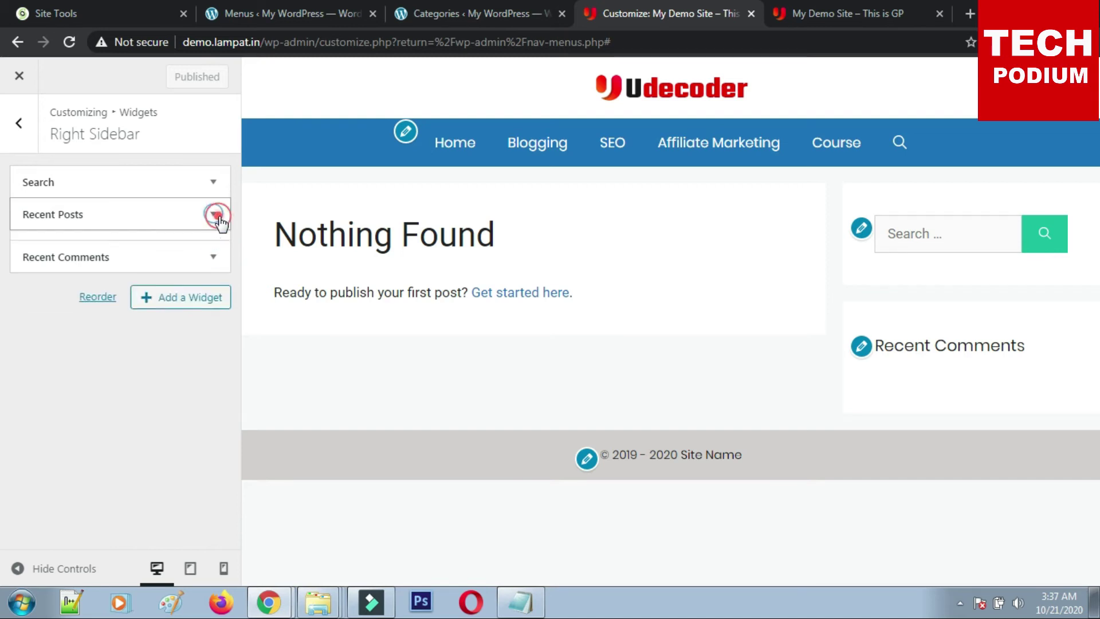
pyautogui.click(25, 353)
pyautogui.click(25, 353)
pyautogui.click(44, 274)
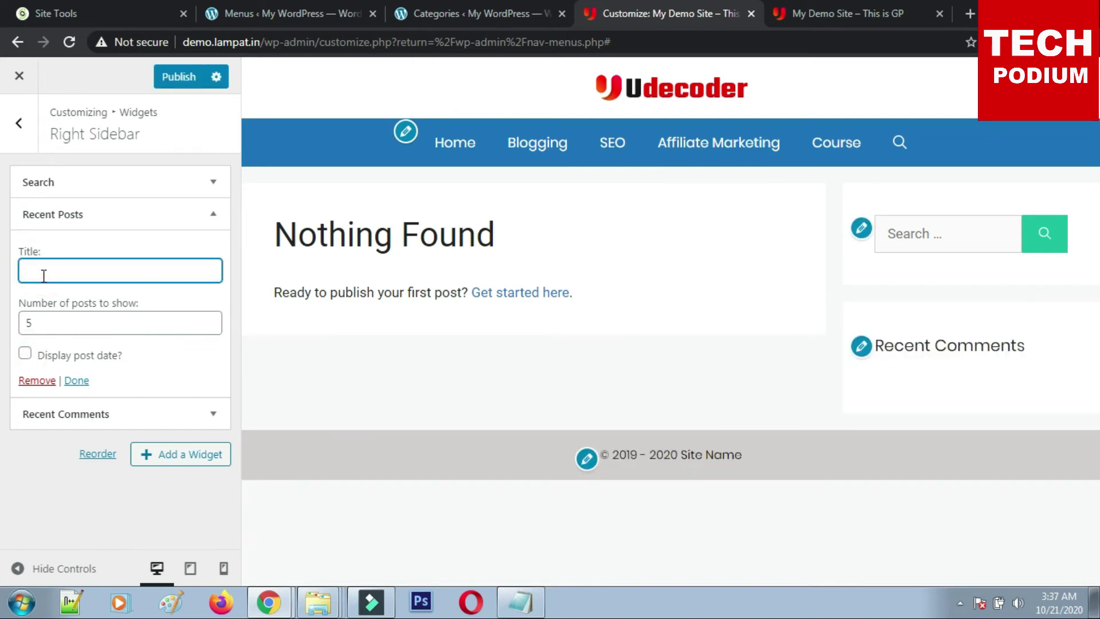
pyautogui.write('Rece')
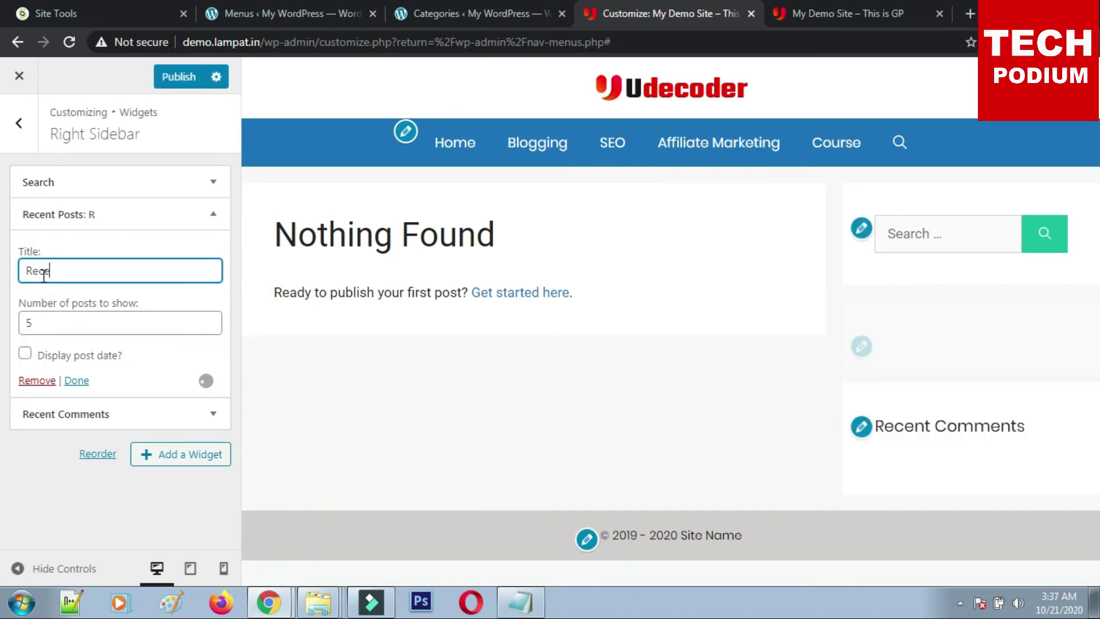
pyautogui.write('nt Post')
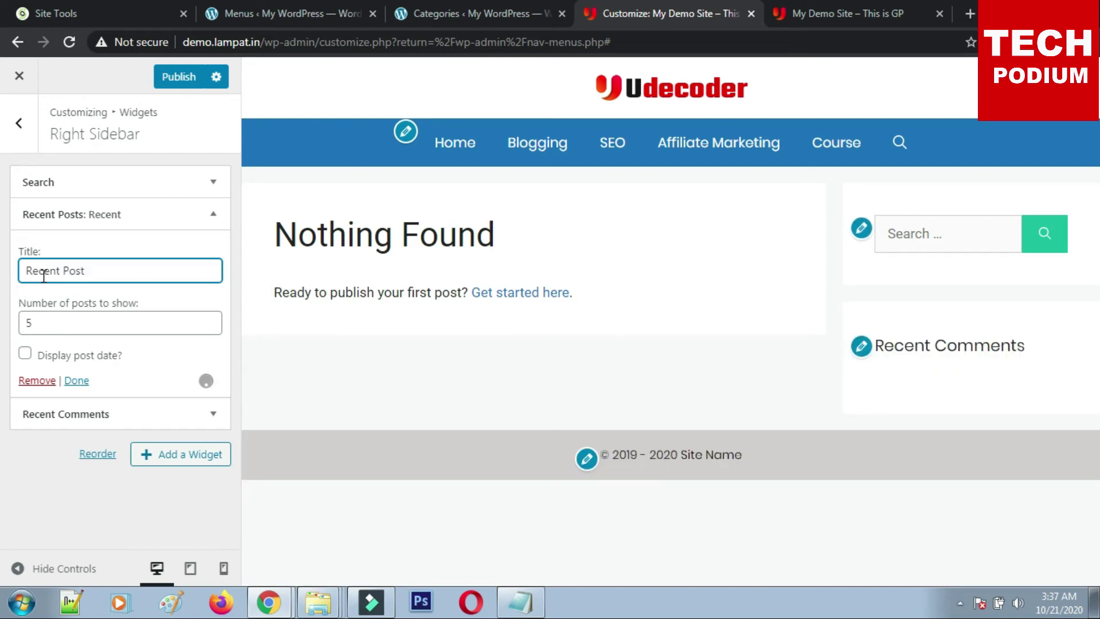
pyautogui.click(167, 77)
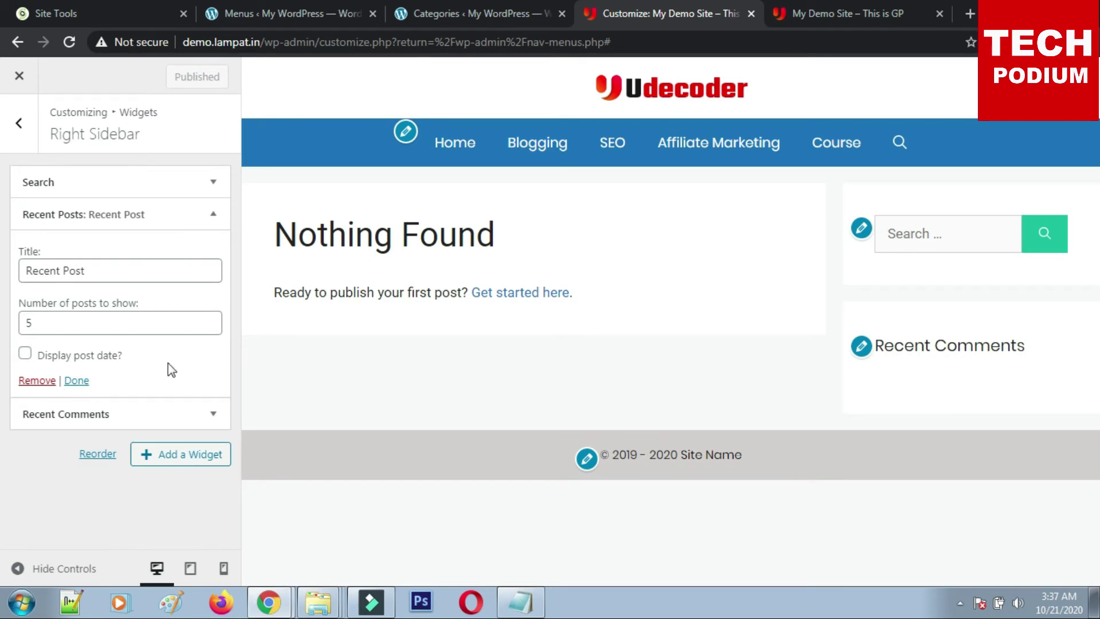
# Reload the live site to check its sidebar, and return to the customizer.
pyautogui.click(799, 14)
pyautogui.click(68, 42)
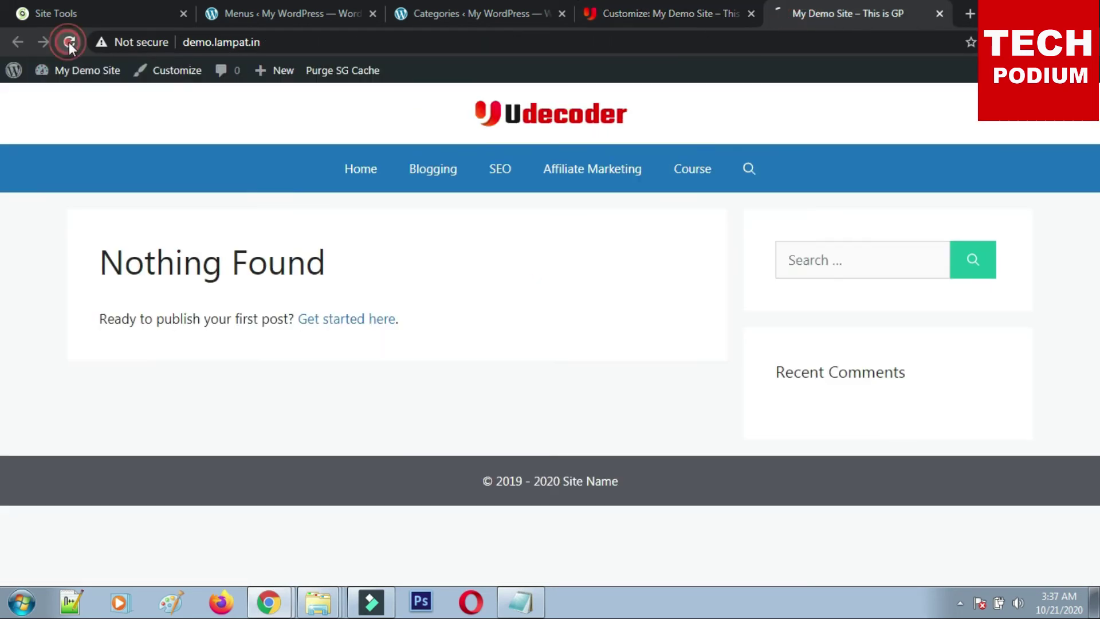
pyautogui.click(636, 9)
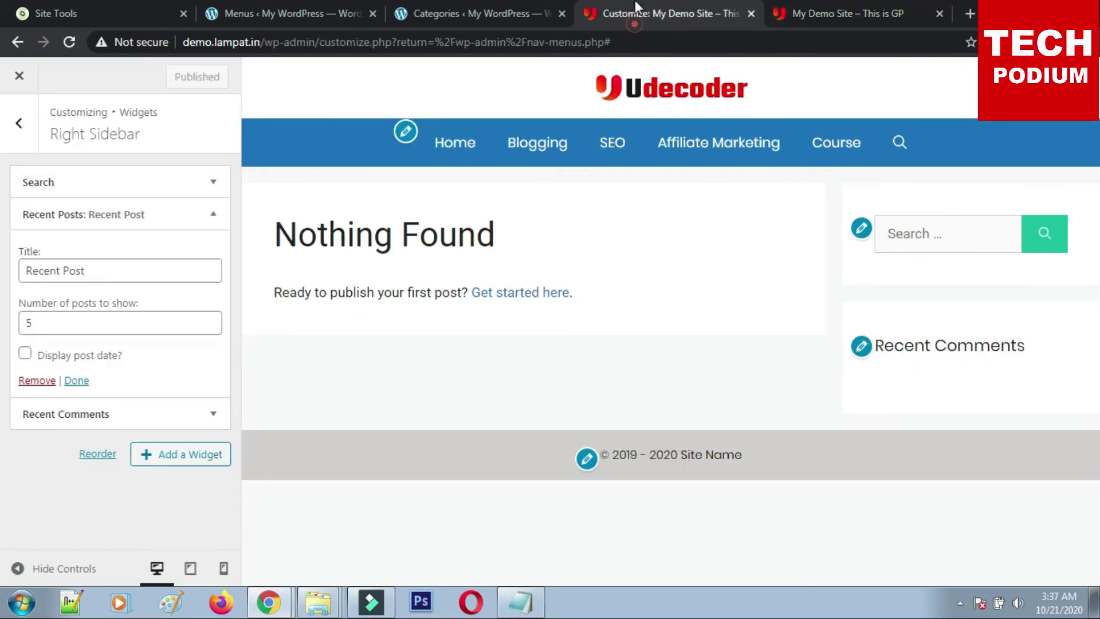
# Remove the existing Recent Posts widget from the right sidebar and add a new Recent Posts widget, searching for "post".
pyautogui.click(47, 382)
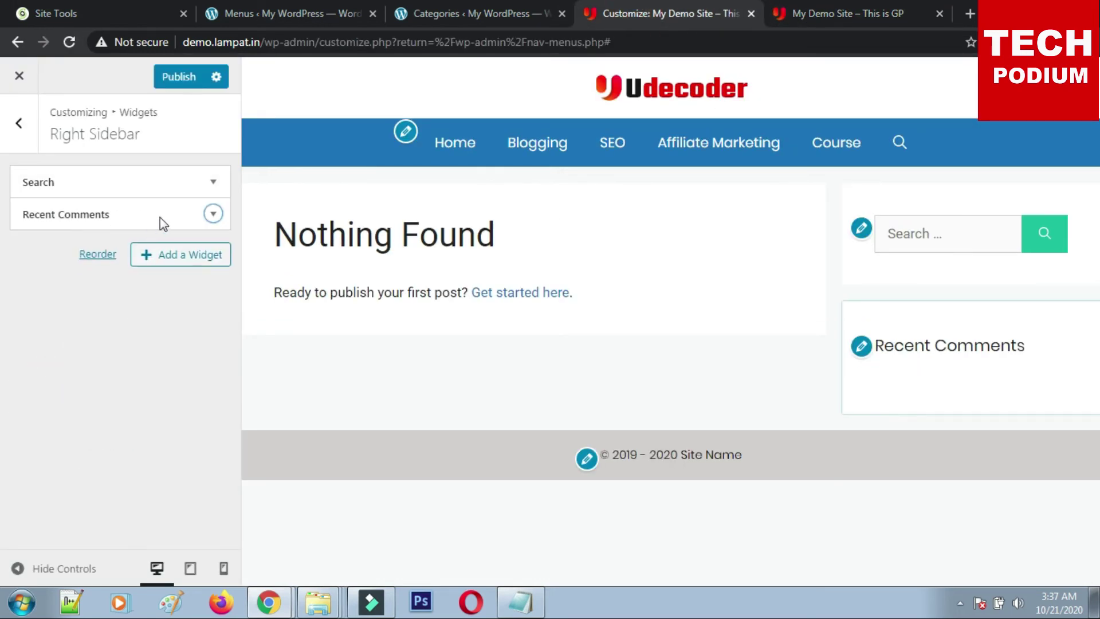
pyautogui.click(166, 259)
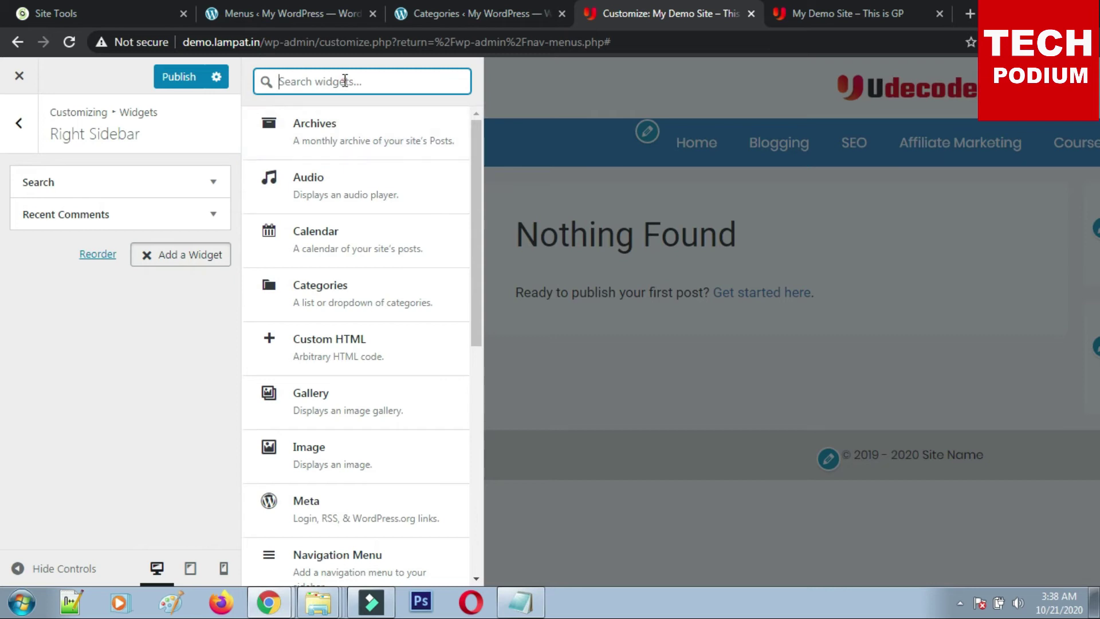
pyautogui.write('post')
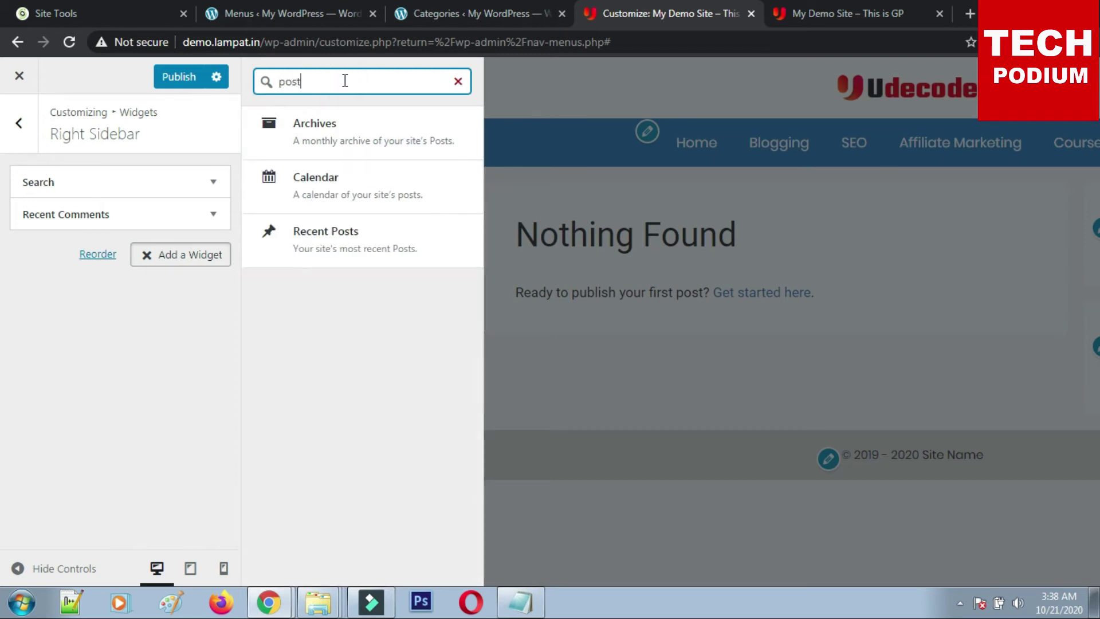
pyautogui.click(340, 247)
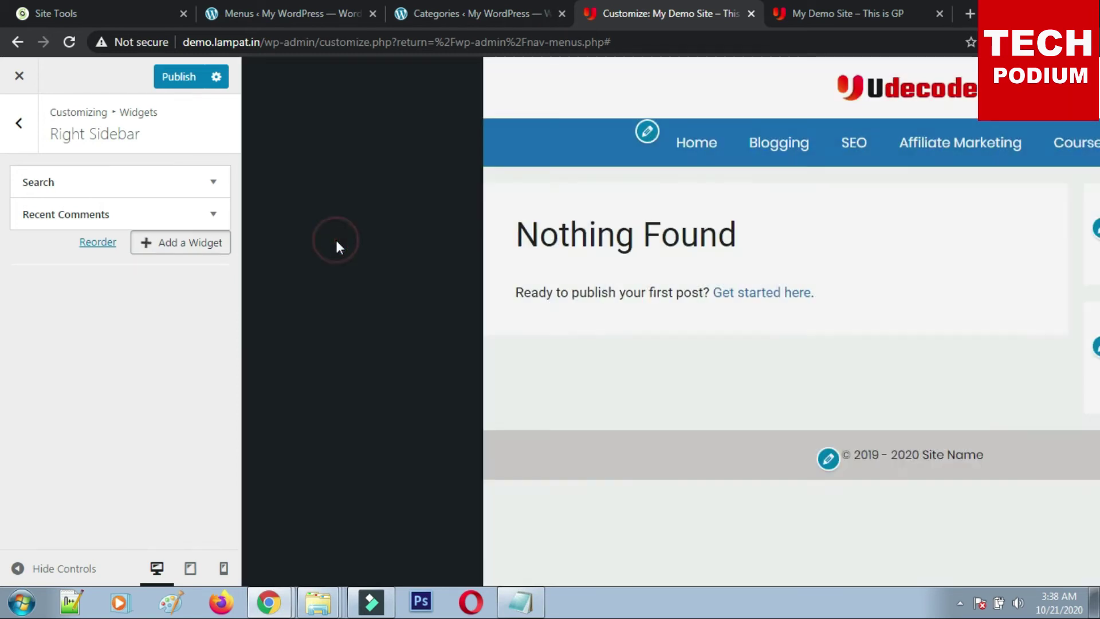
# Title the newly added Recent Posts widget "Recent Post", publish the change, and return to the widget areas list.
pyautogui.click(57, 300)
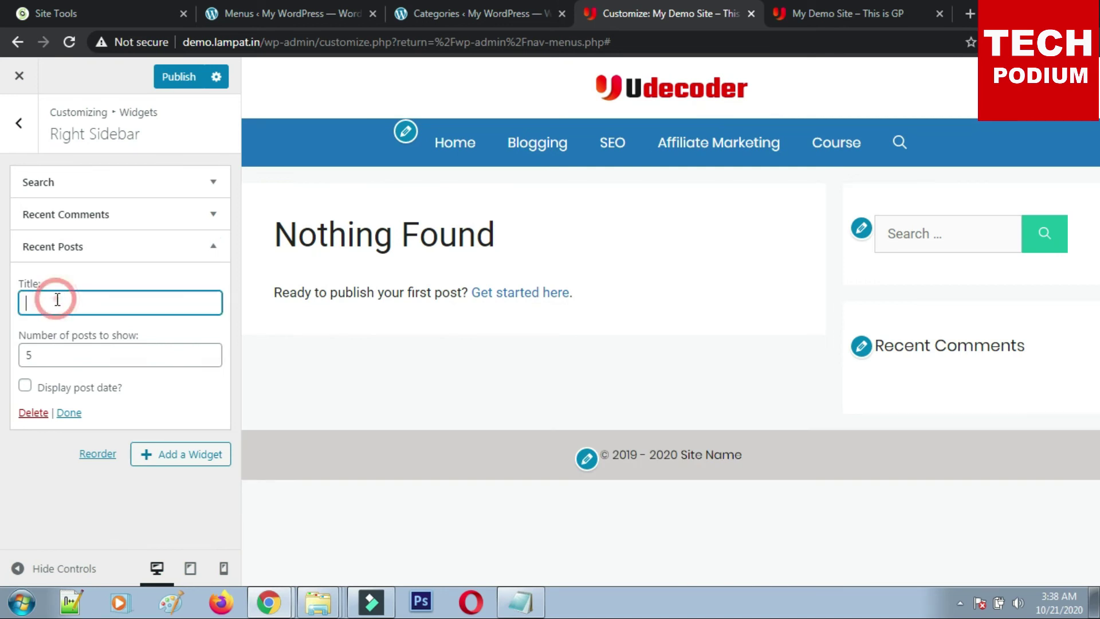
pyautogui.write('Re')
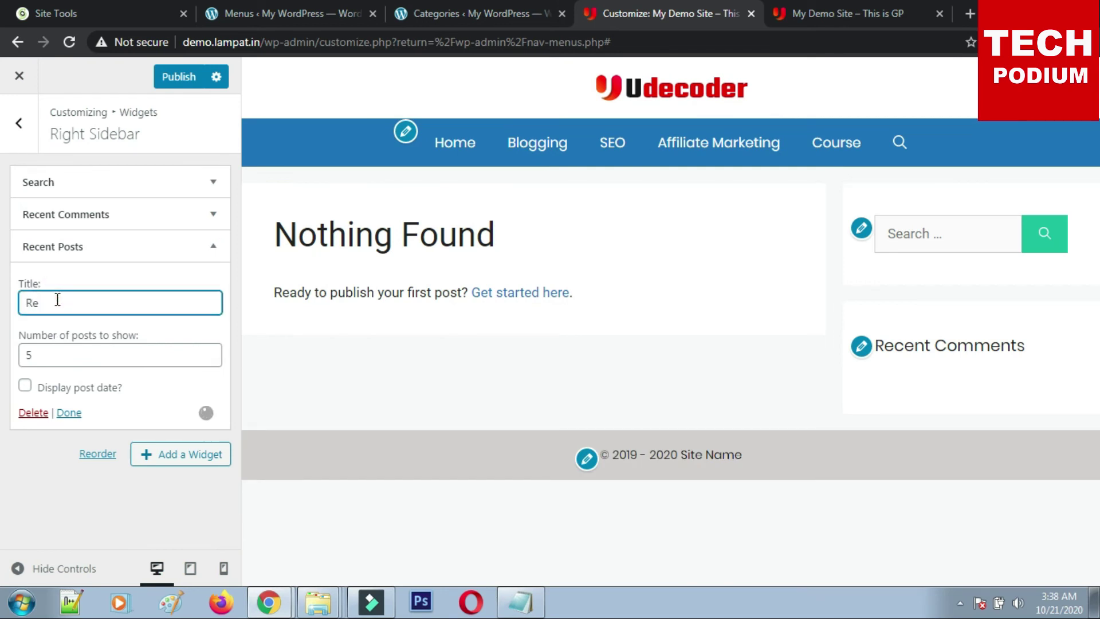
pyautogui.write('cent Post')
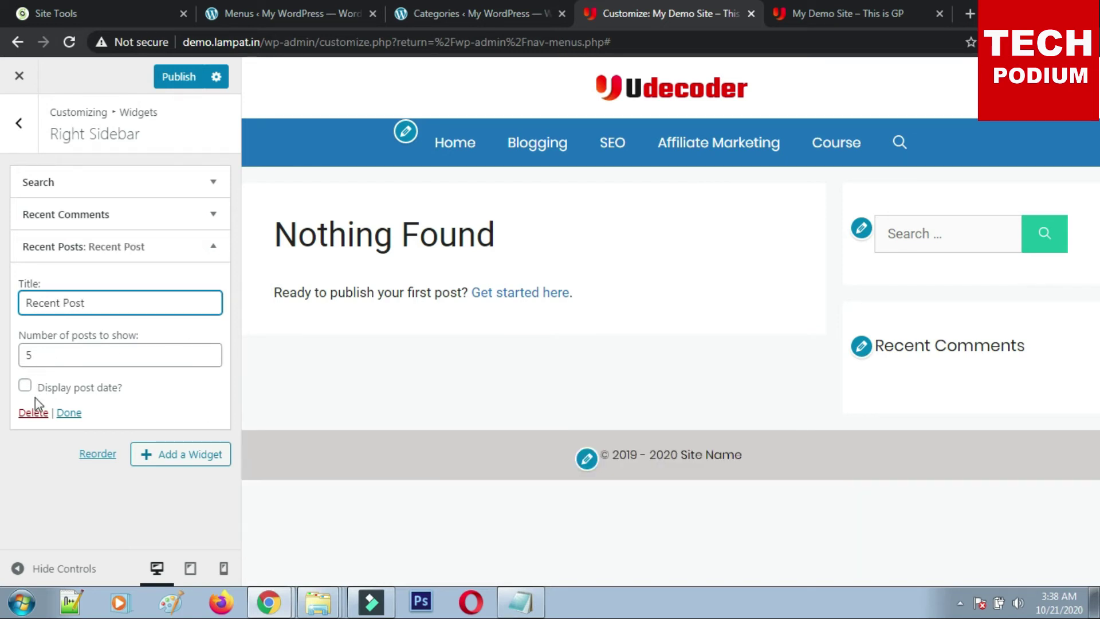
pyautogui.click(69, 412)
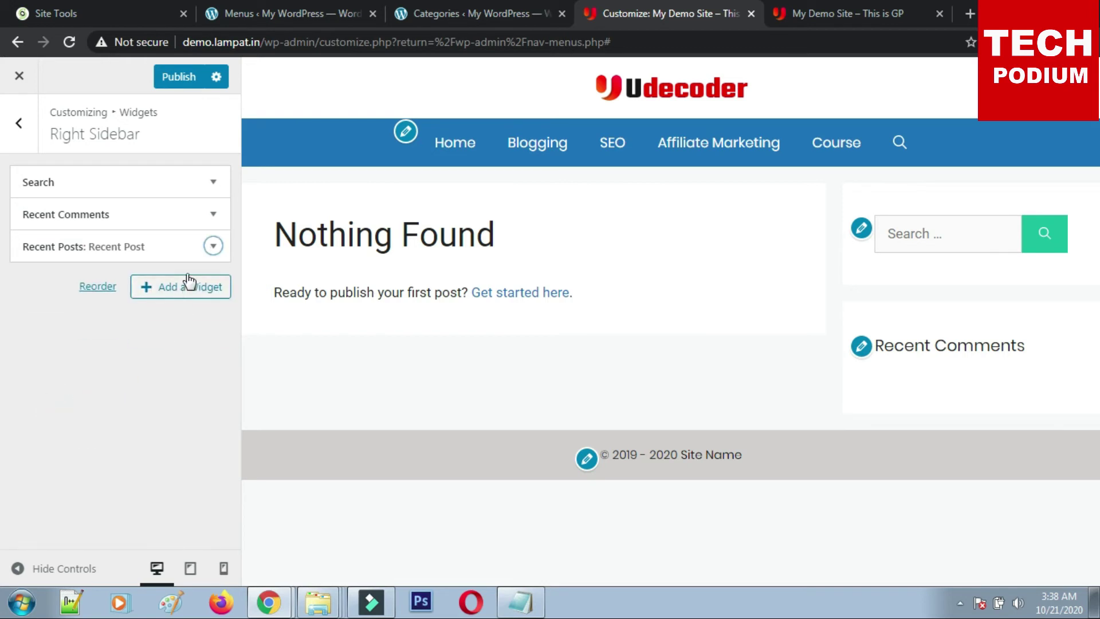
pyautogui.click(182, 76)
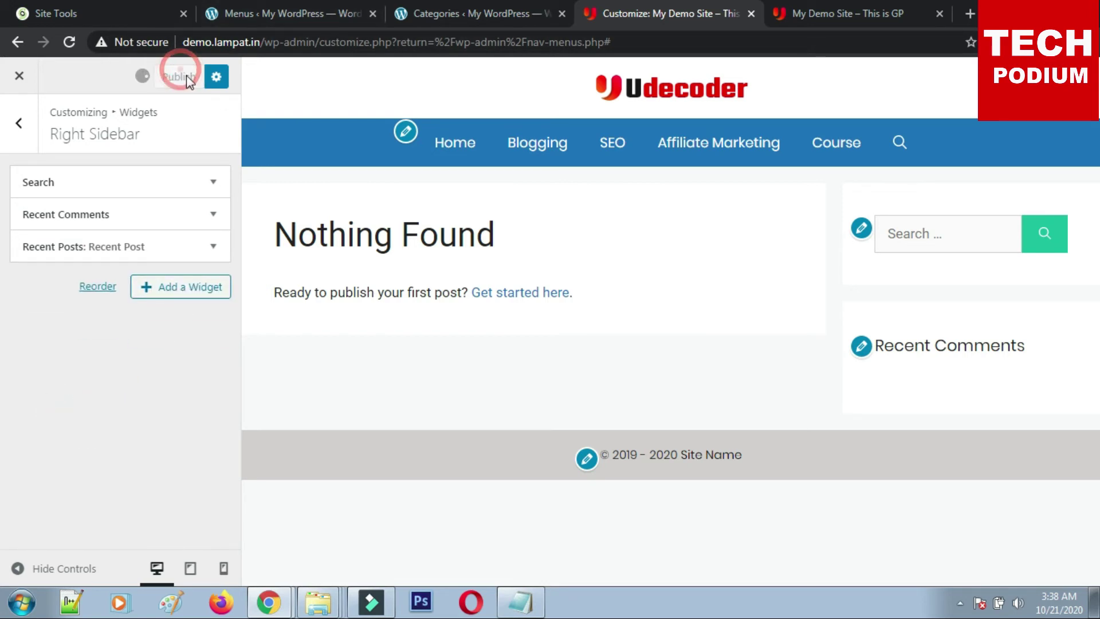
pyautogui.click(21, 127)
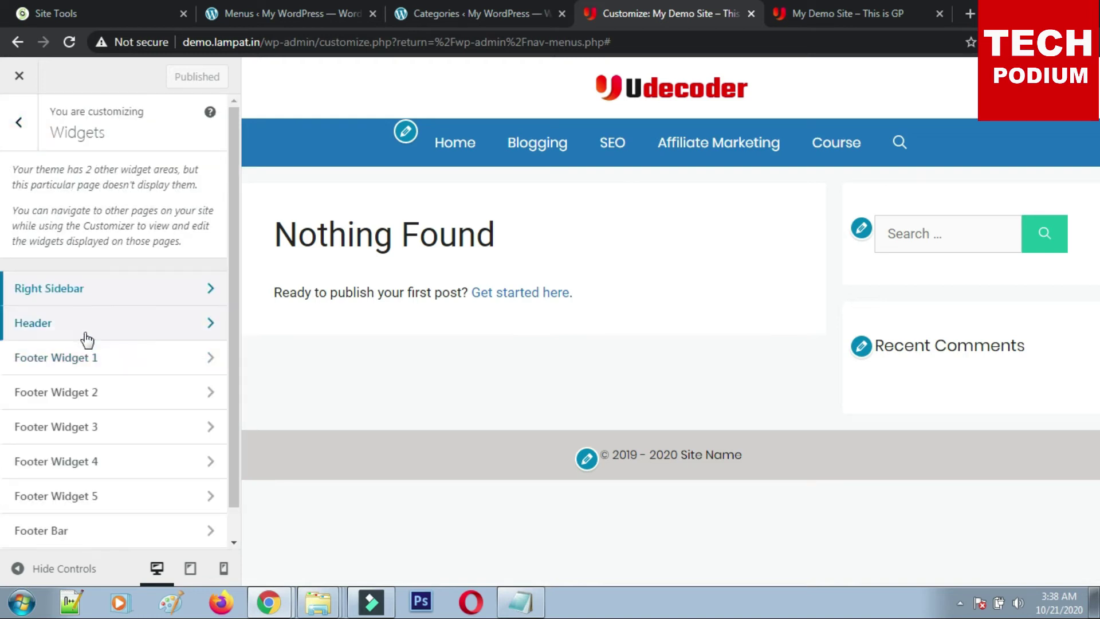
# Add a Custom HTML widget to the Footer Widget 1 area and title it "About Me!".
pyautogui.click(106, 337)
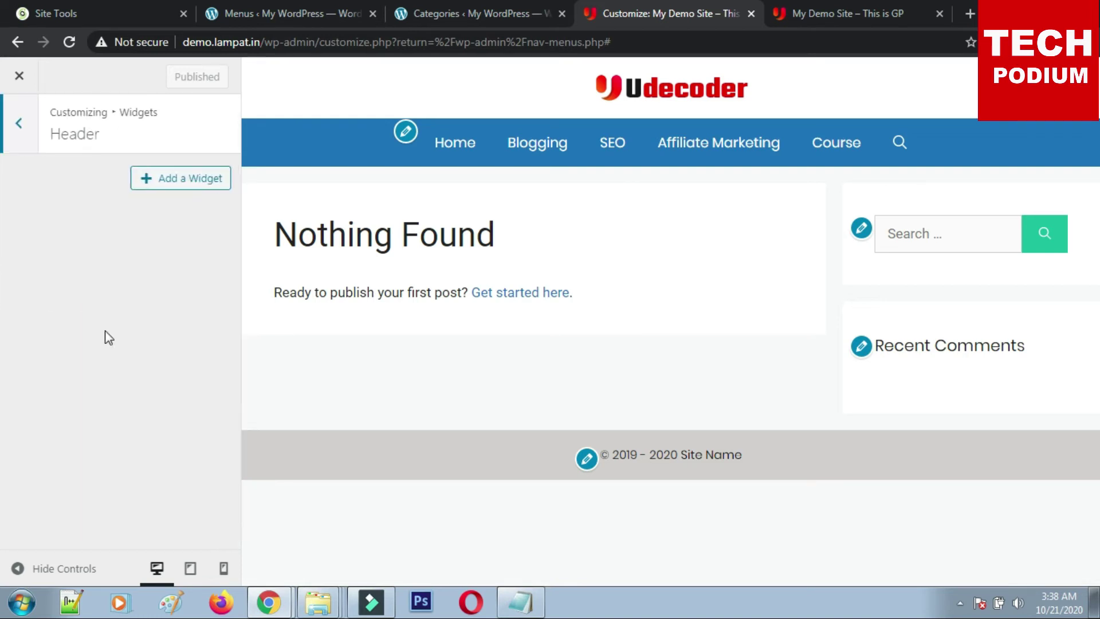
pyautogui.click(21, 124)
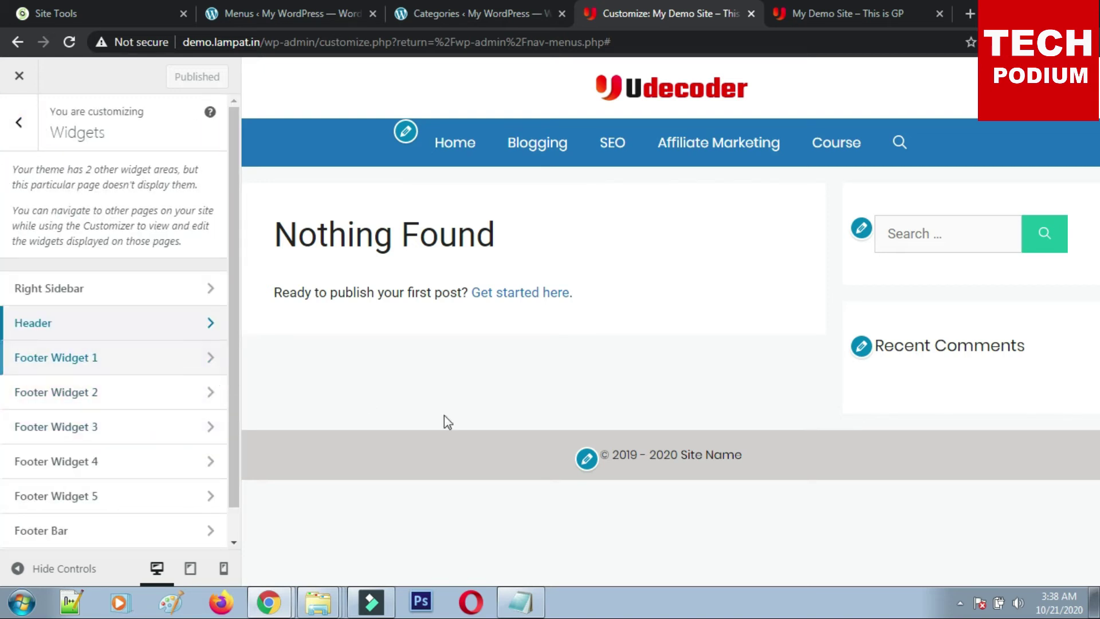
pyautogui.click(171, 368)
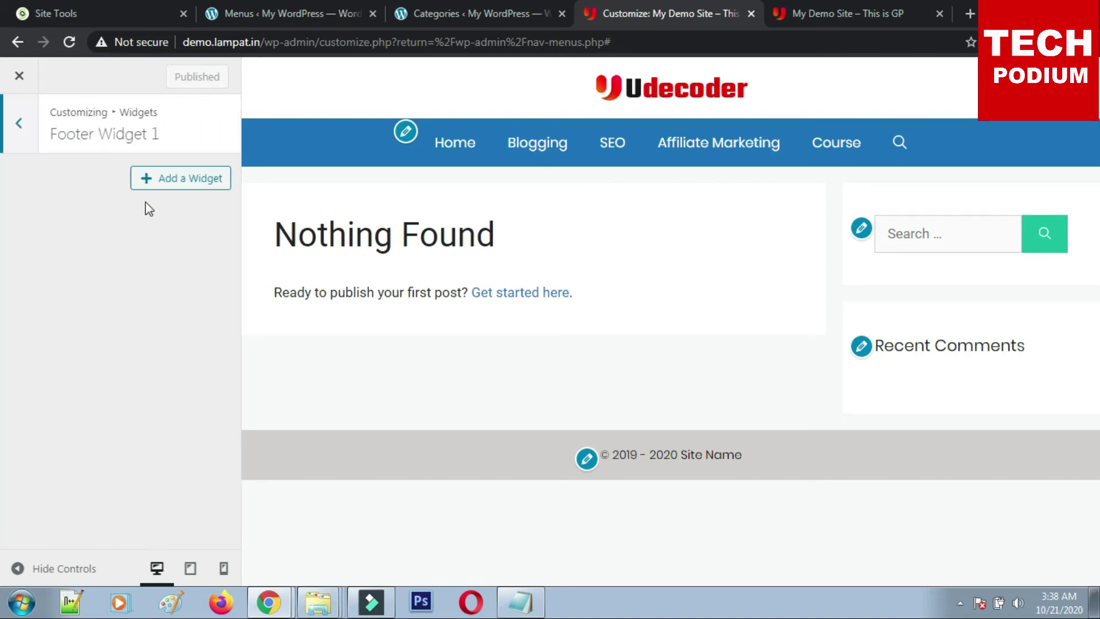
pyautogui.click(160, 185)
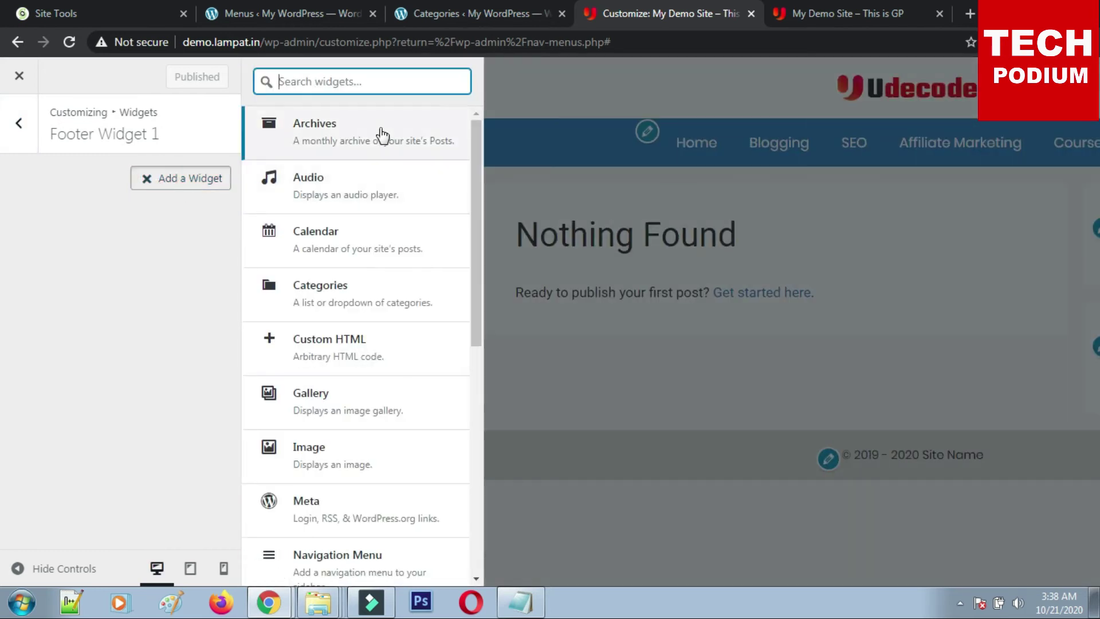
pyautogui.click(373, 354)
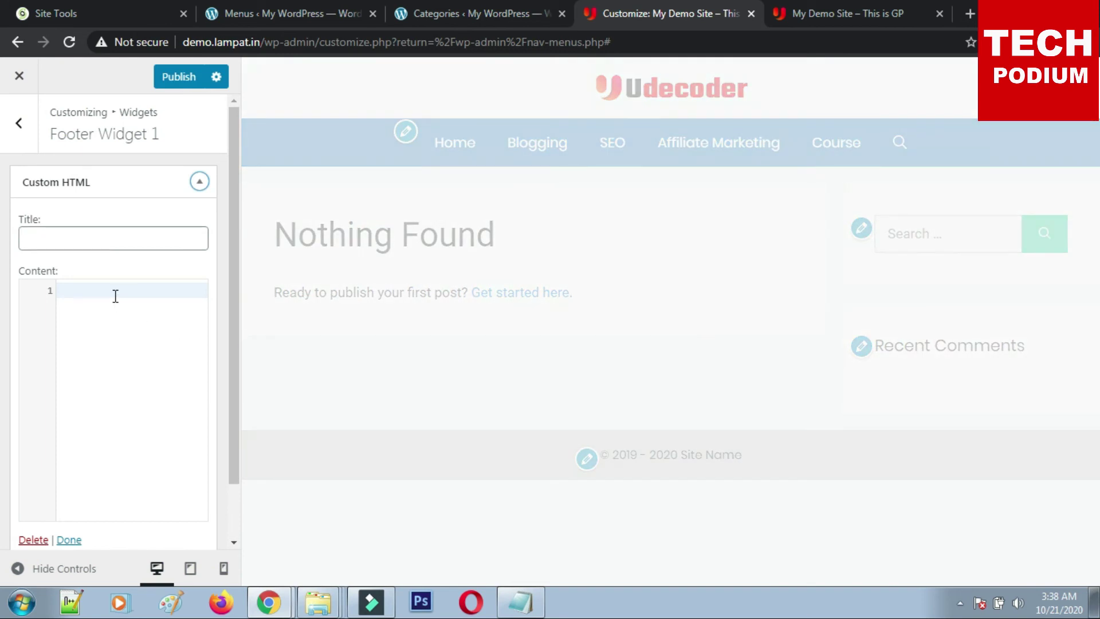
pyautogui.click(59, 244)
pyautogui.write('About Me')
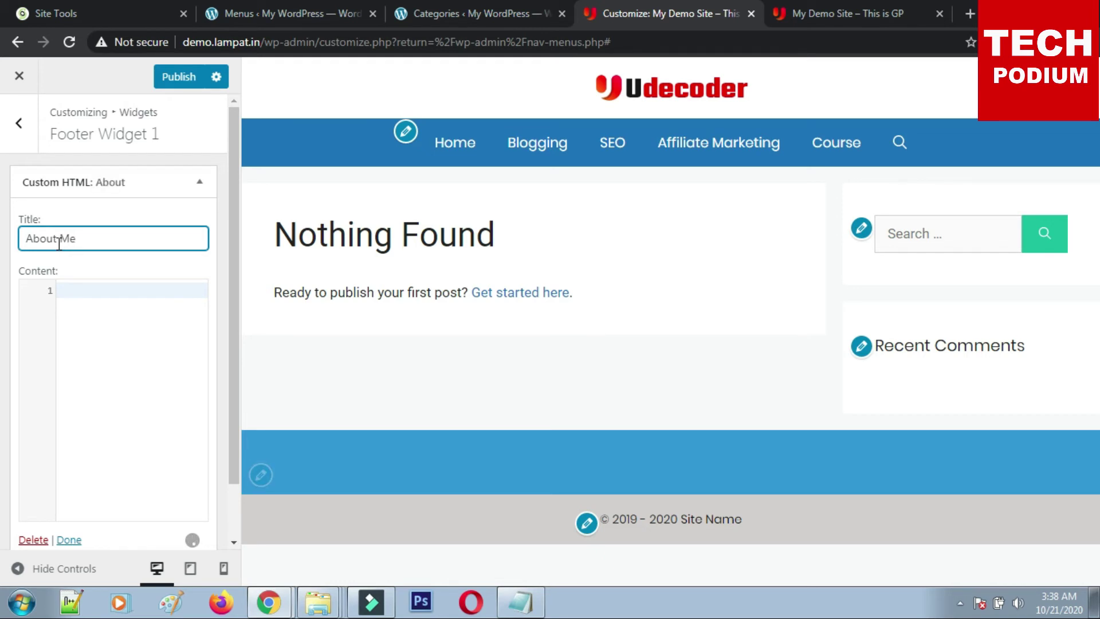
pyautogui.write('!')
# Enter "Hello ! This is my blog for all tech lover and who wants to make money from blogging." as the widget's content.
pyautogui.click(91, 304)
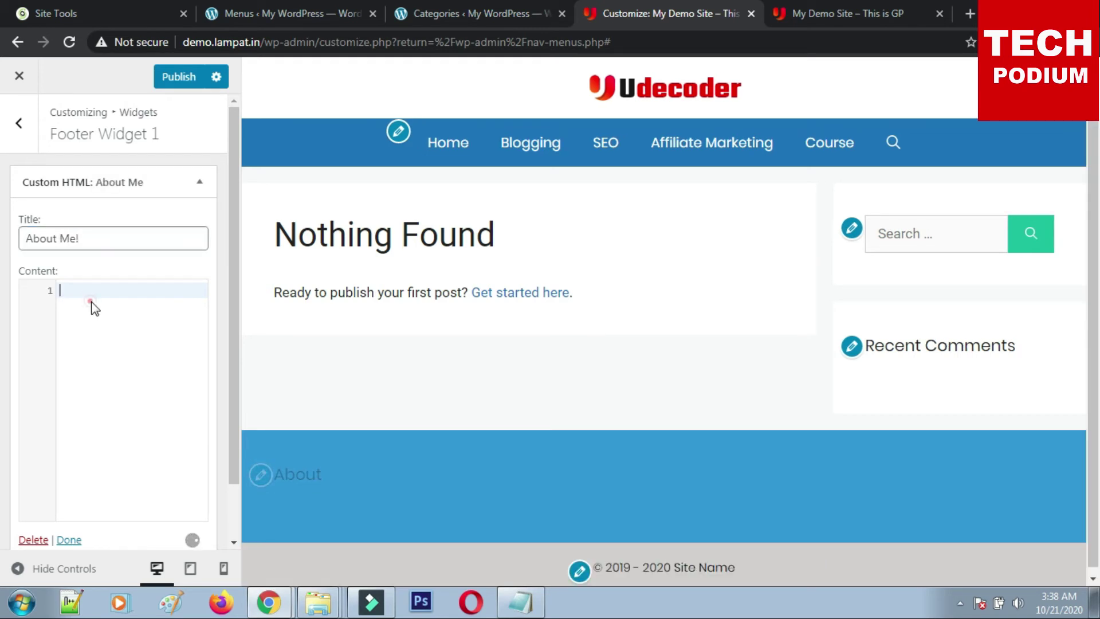
pyautogui.write('My')
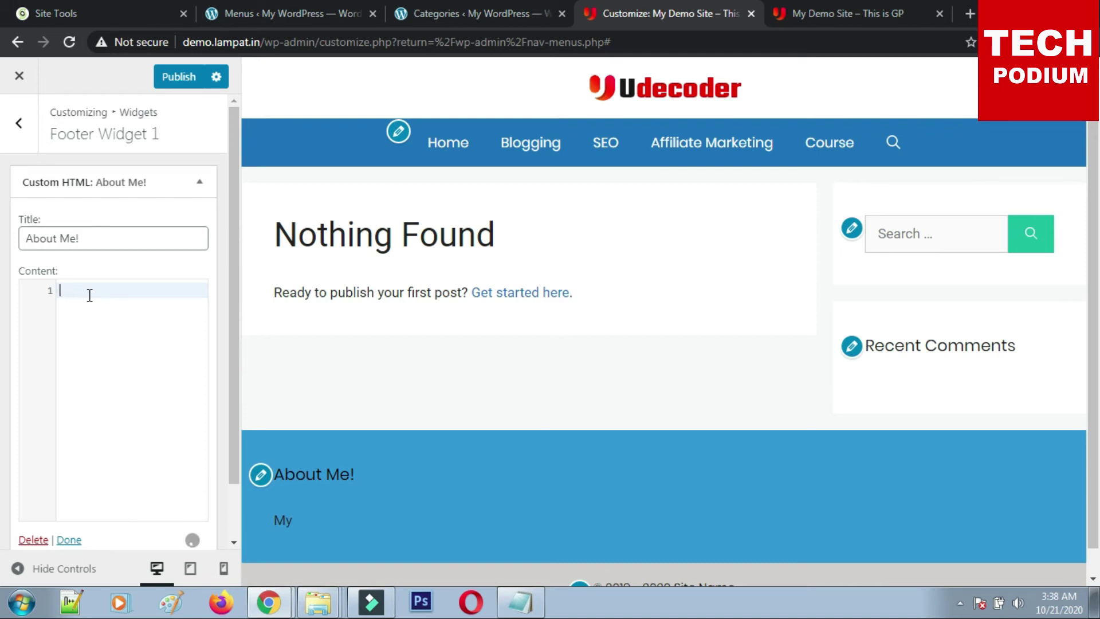
pyautogui.write('lo')
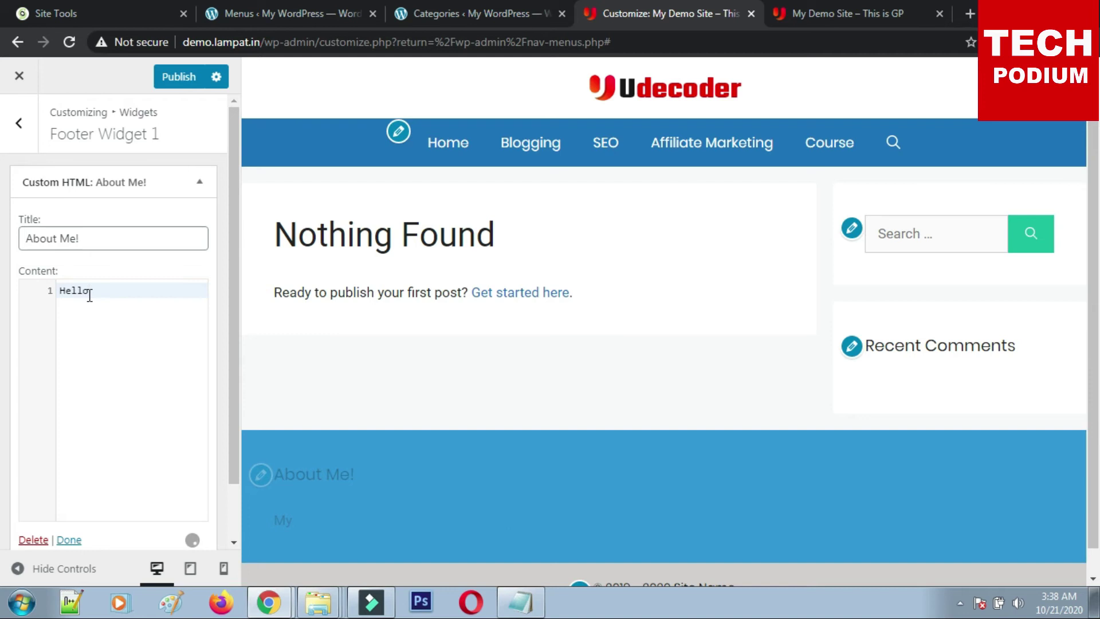
pyautogui.write(' ! This is my blog')
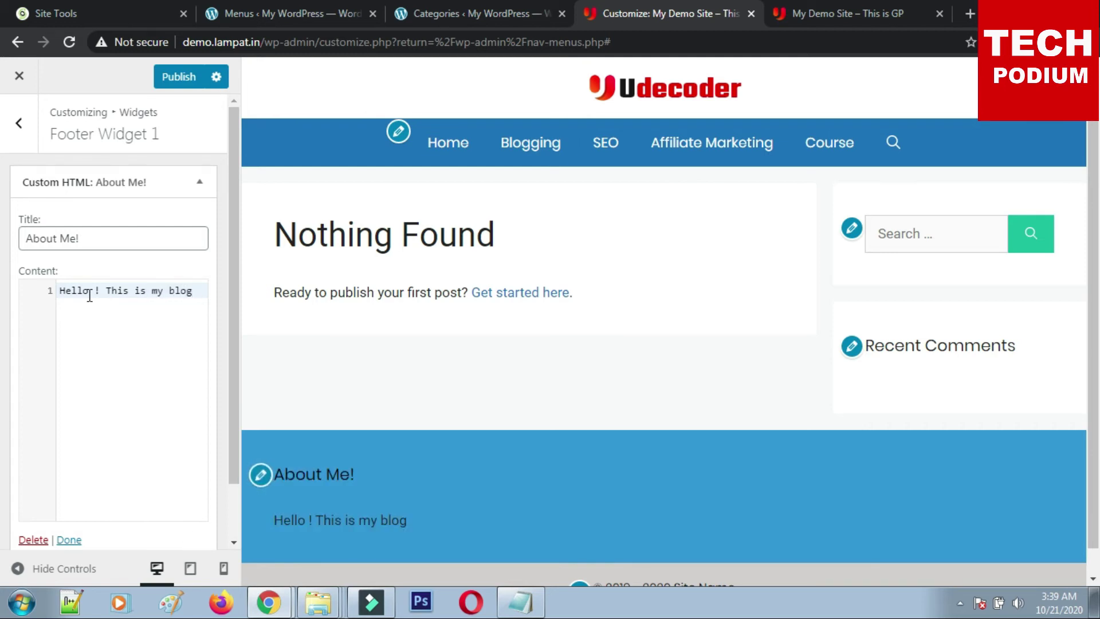
pyautogui.write(' for')
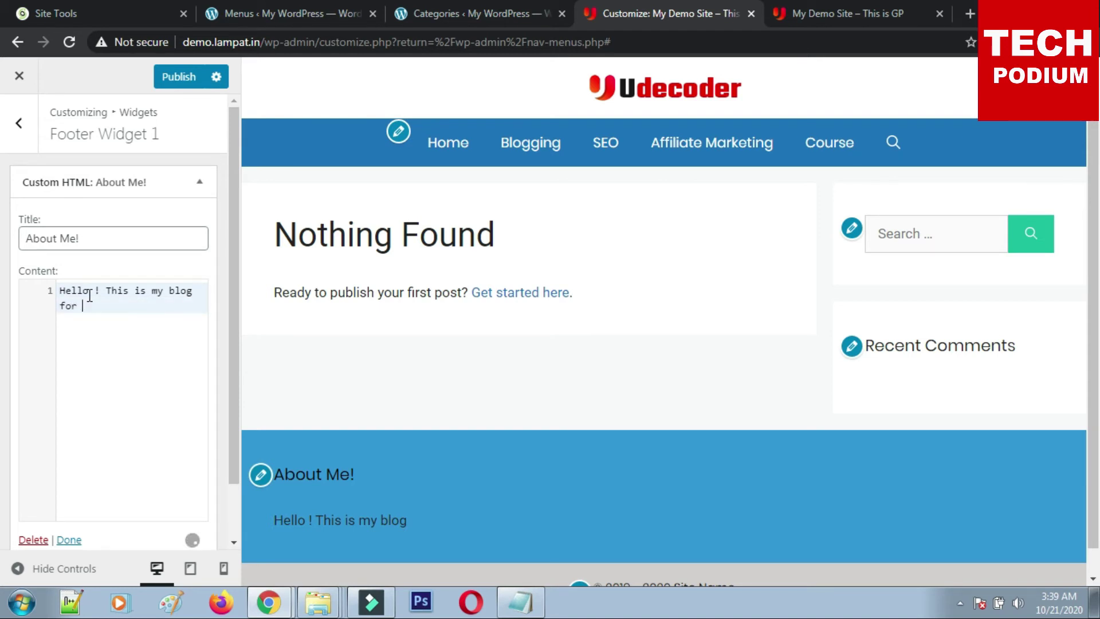
pyautogui.write(' all tech')
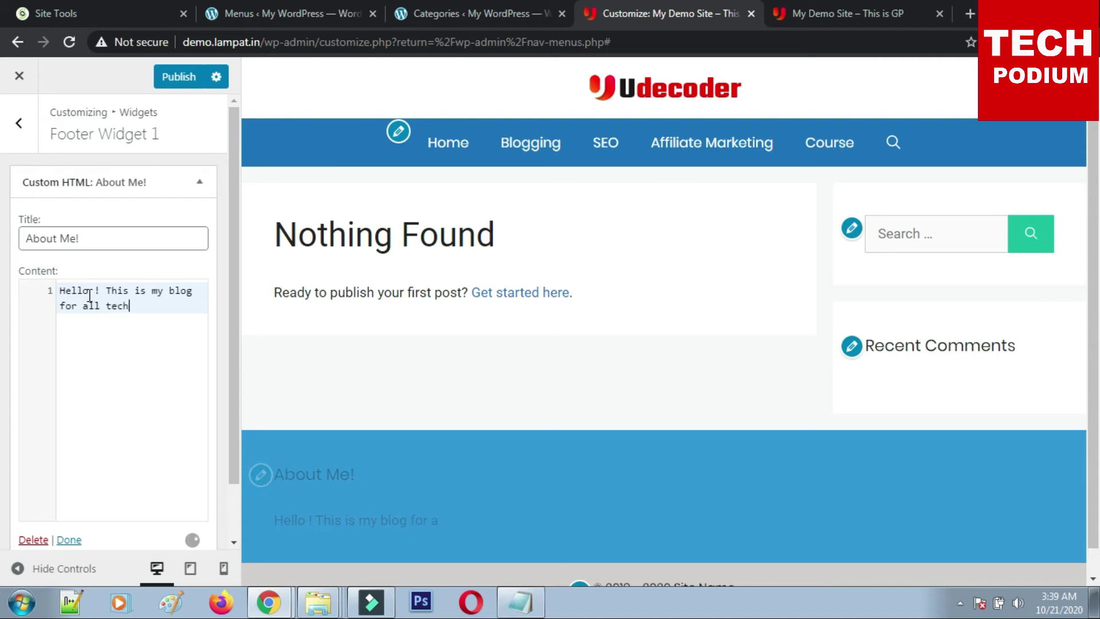
pyautogui.write(' lover and who wants')
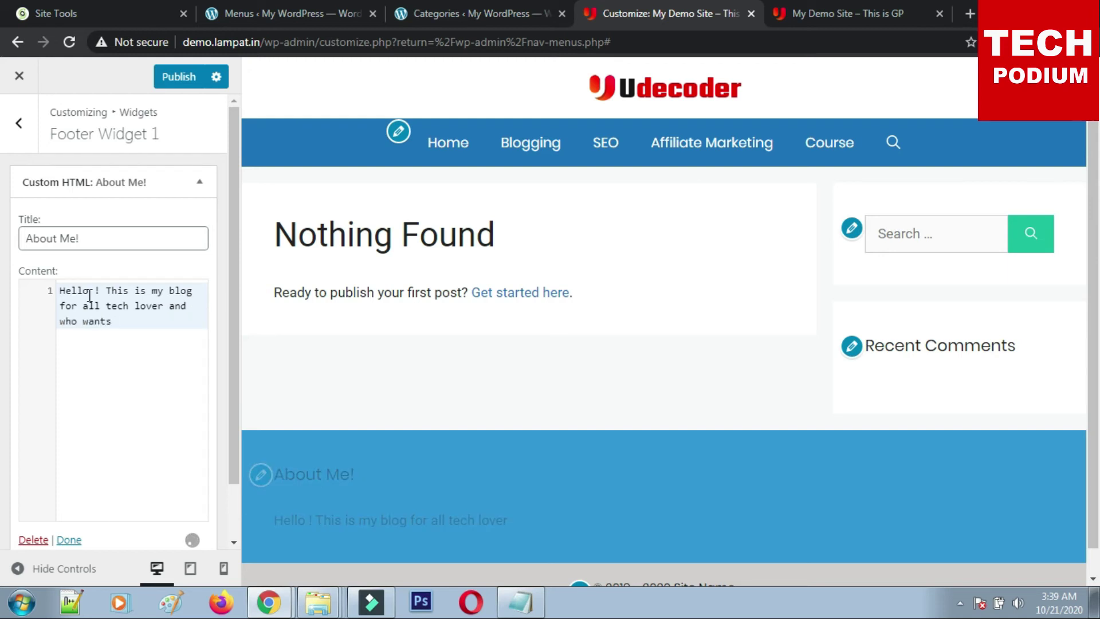
pyautogui.write(' to make money from')
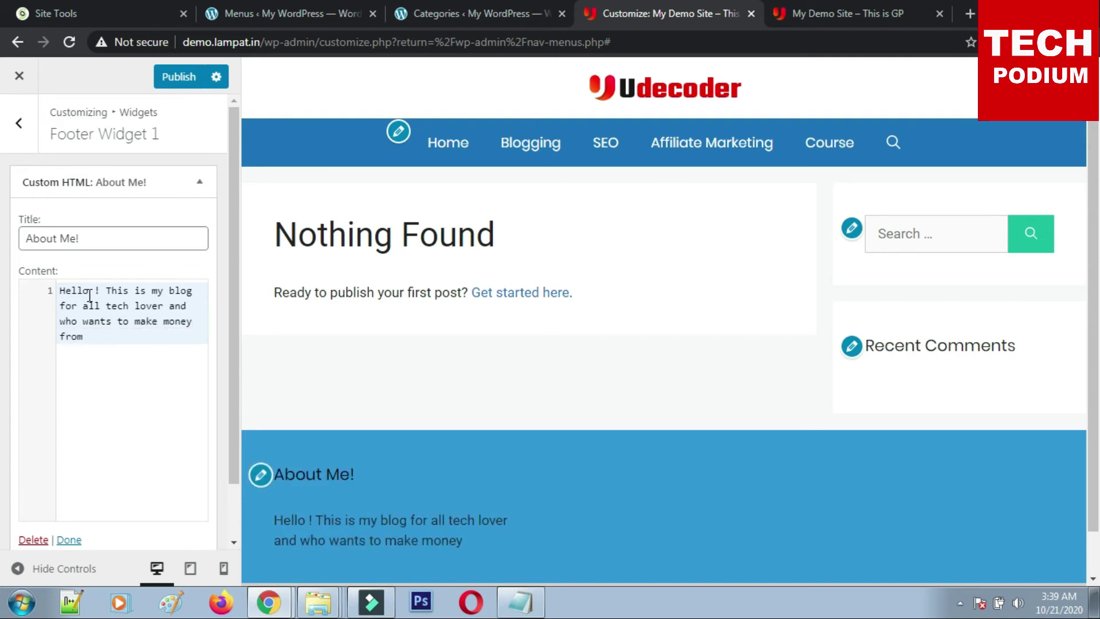
pyautogui.write(' blogging.')
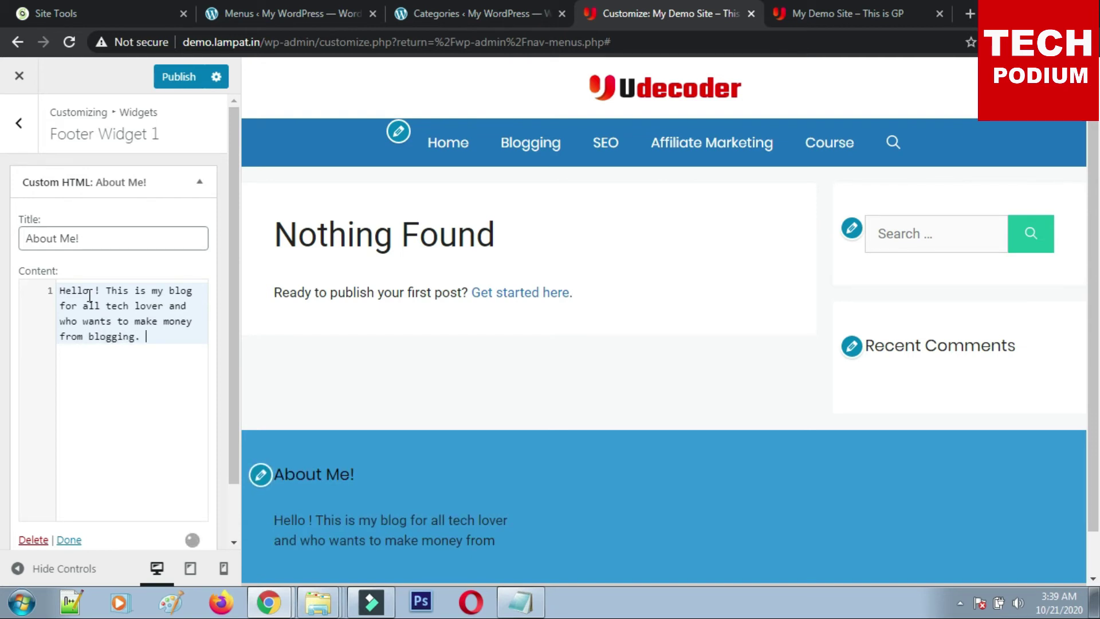
# Continue the About Me! content with the sentence "This blog for begginers to advance bloggers.".
pyautogui.write(' This ')
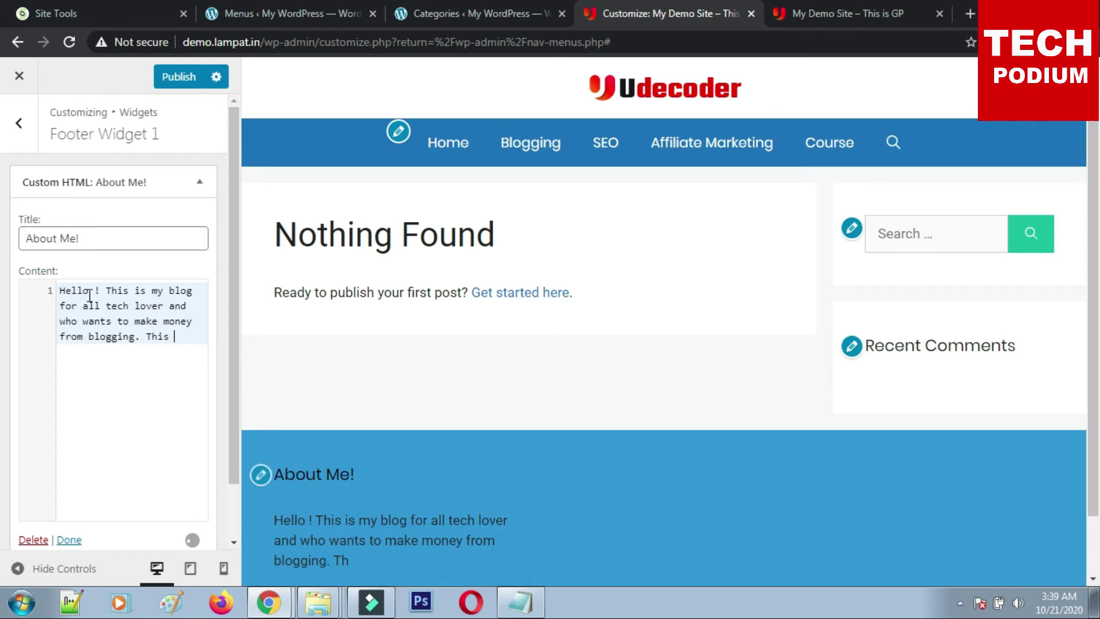
pyautogui.write('blog')
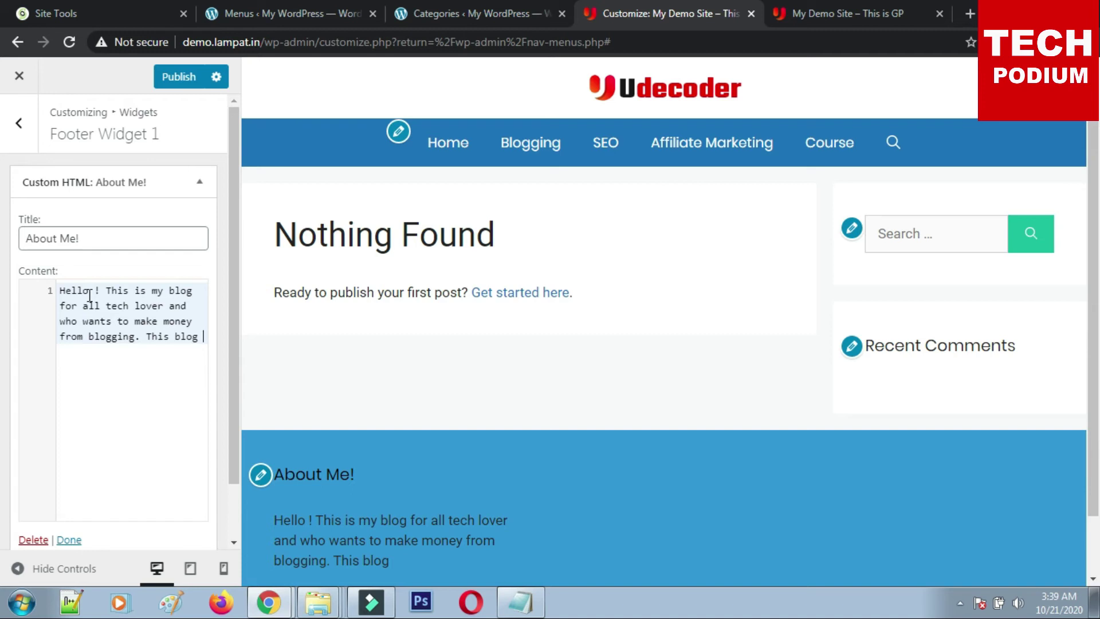
pyautogui.write('have')
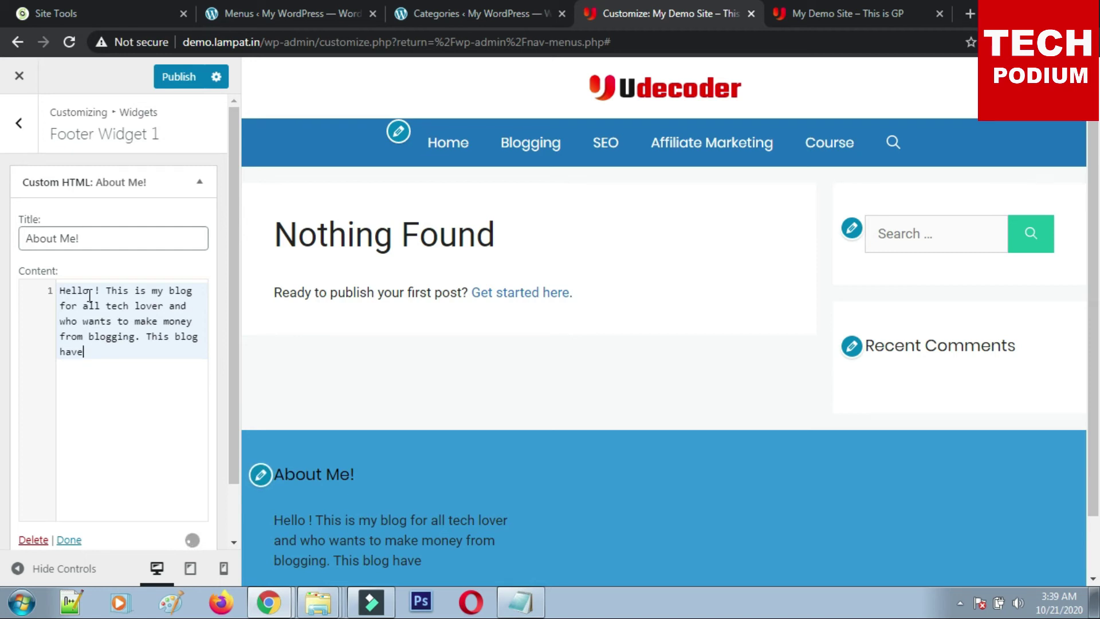
pyautogui.press('BackSpace')
pyautogui.press('BackSpace')
pyautogui.press('BackSpace')
pyautogui.press('BackSpace')
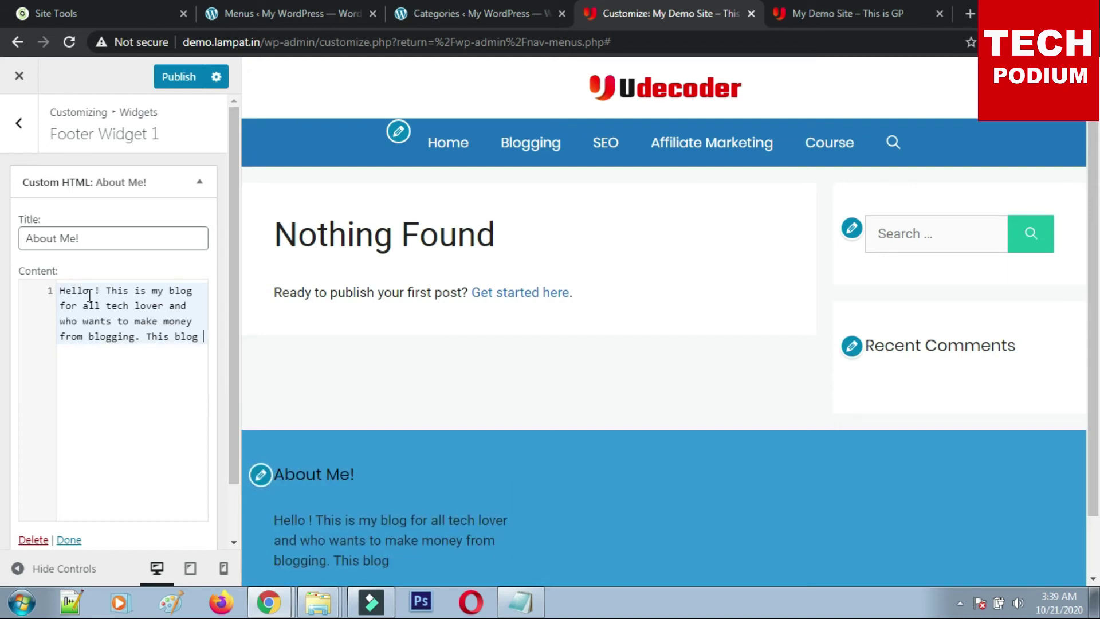
pyautogui.write('for')
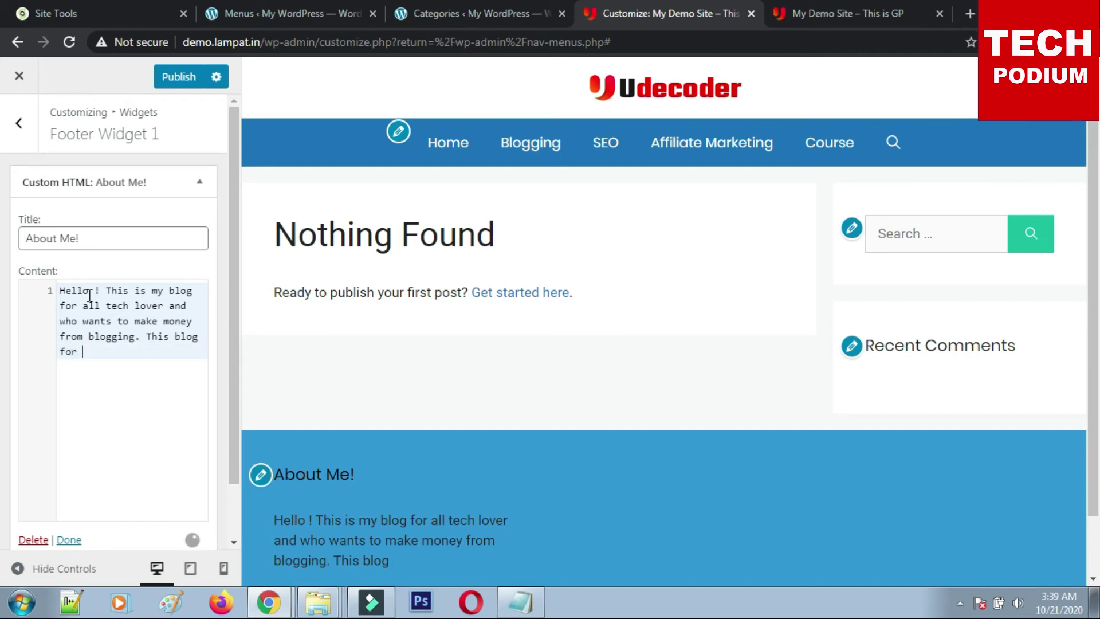
pyautogui.write(' beggin')
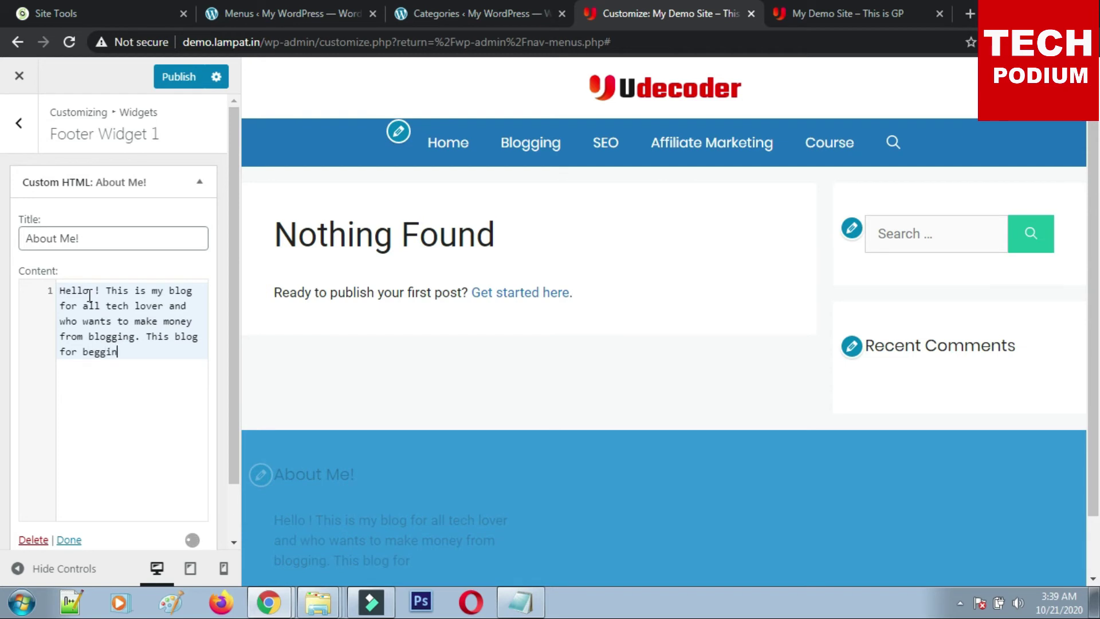
pyautogui.write('ers to advance bloggers')
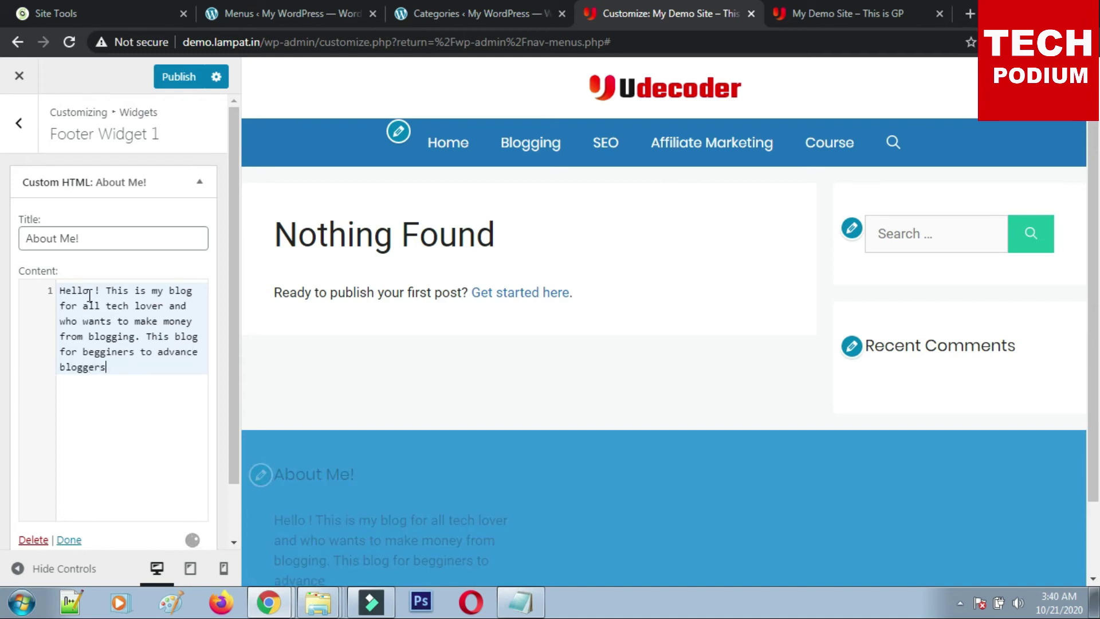
pyautogui.write('.')
# Replace "for" with "helps to" before "begginers" in the content's last sentence and publish the change.
pyautogui.moveTo(79, 352); pyautogui.dragTo(62, 345)
pyautogui.write('helps to')
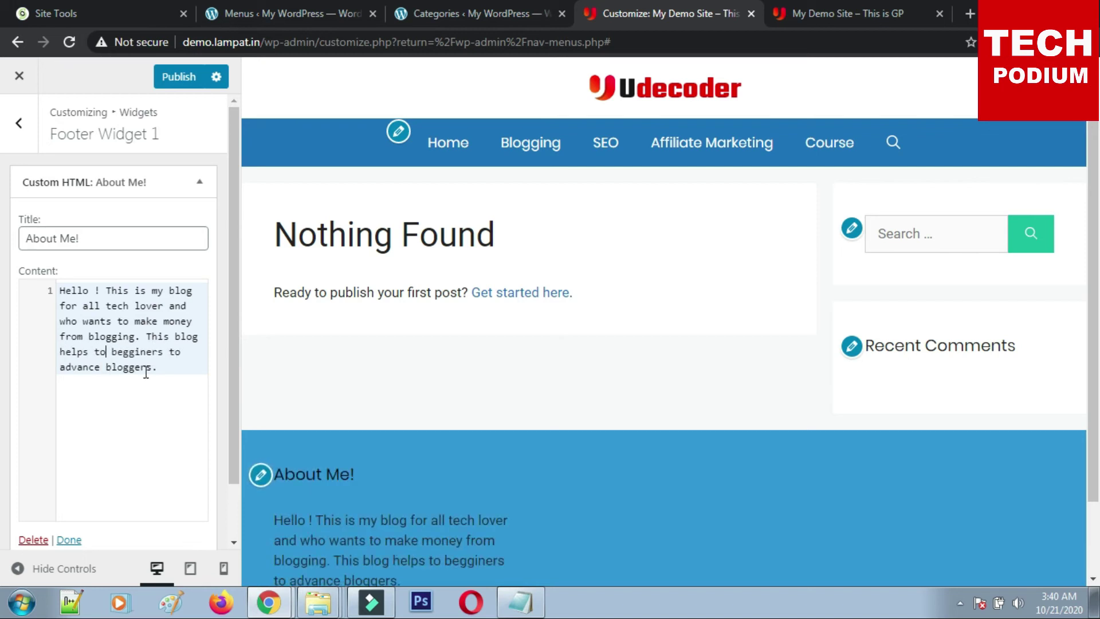
pyautogui.click(174, 77)
# Try to prepare an empty first line in the About Me! content for an image, checking udecode-logo in the GP-Tutor folder.
pyautogui.click(62, 291)
pyautogui.press('Return')
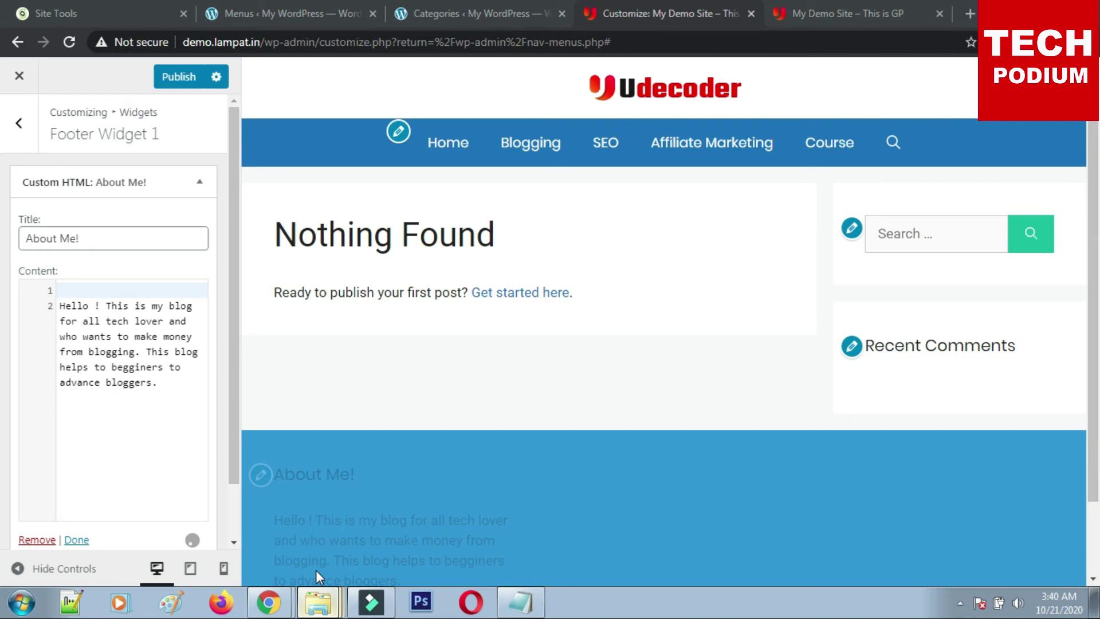
pyautogui.click(317, 599)
pyautogui.click(407, 150)
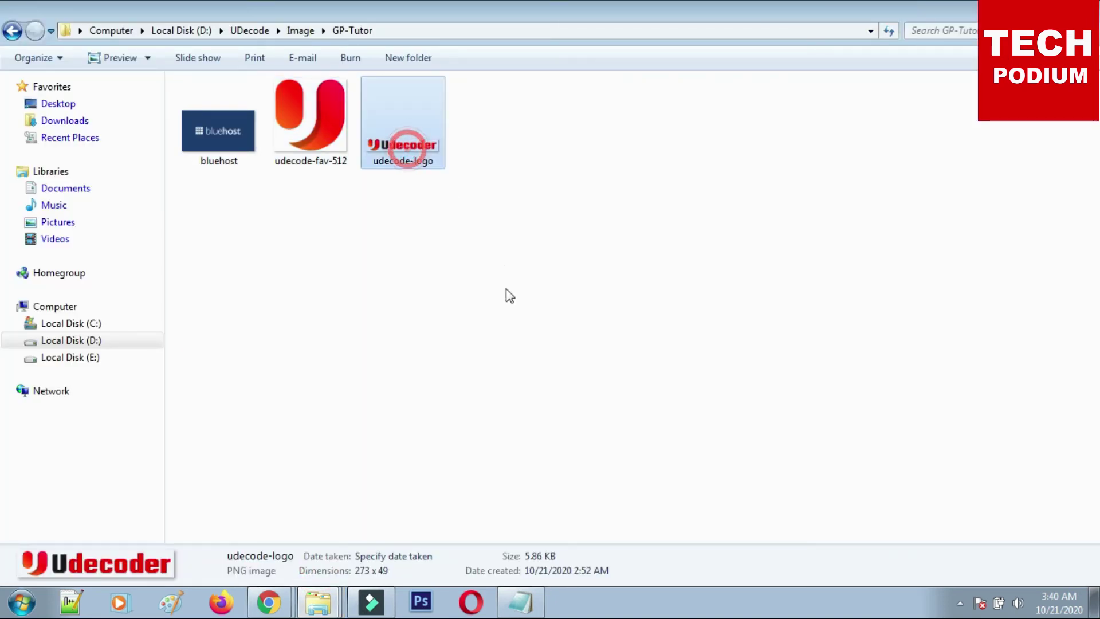
pyautogui.click(254, 572)
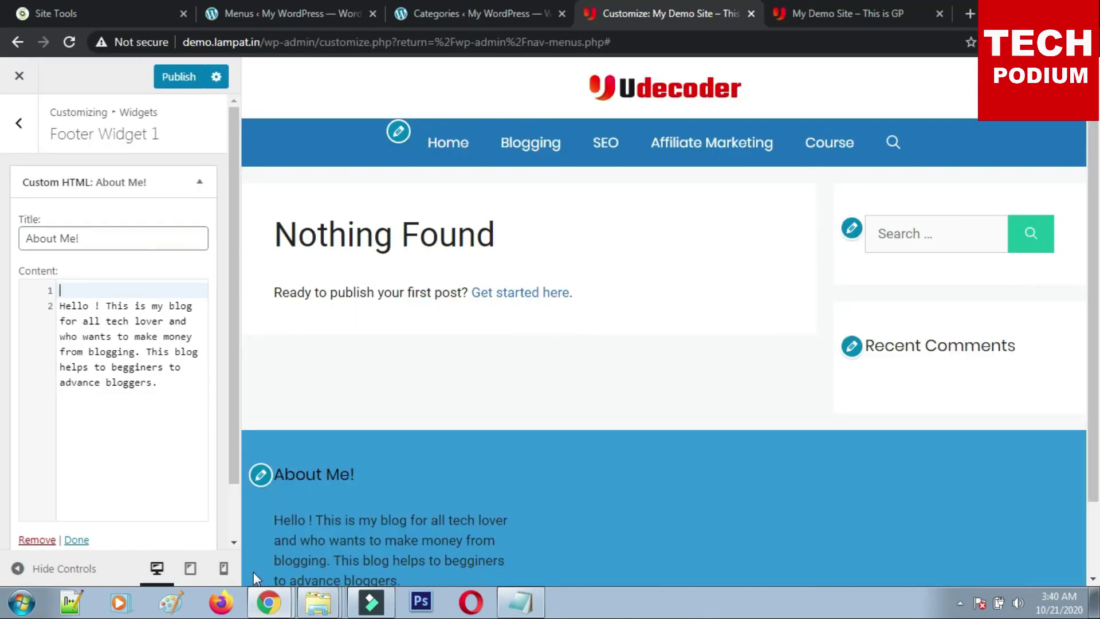
pyautogui.click(100, 304)
pyautogui.click(93, 291)
pyautogui.scroll(-1, 158, 436)
pyautogui.click(64, 226)
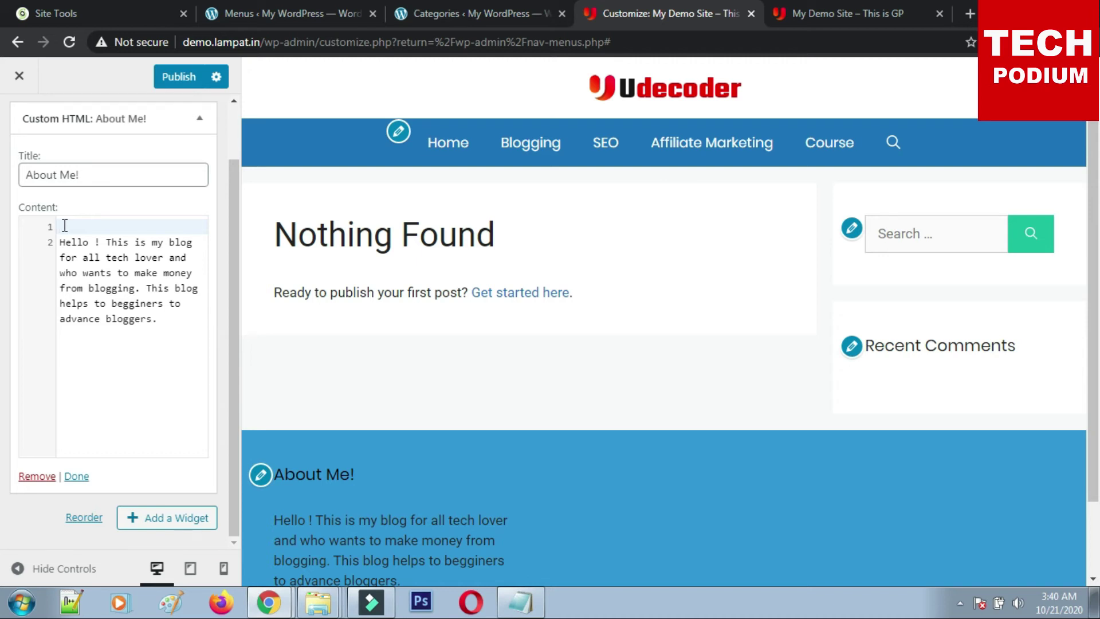
pyautogui.click(65, 226)
pyautogui.click(68, 226)
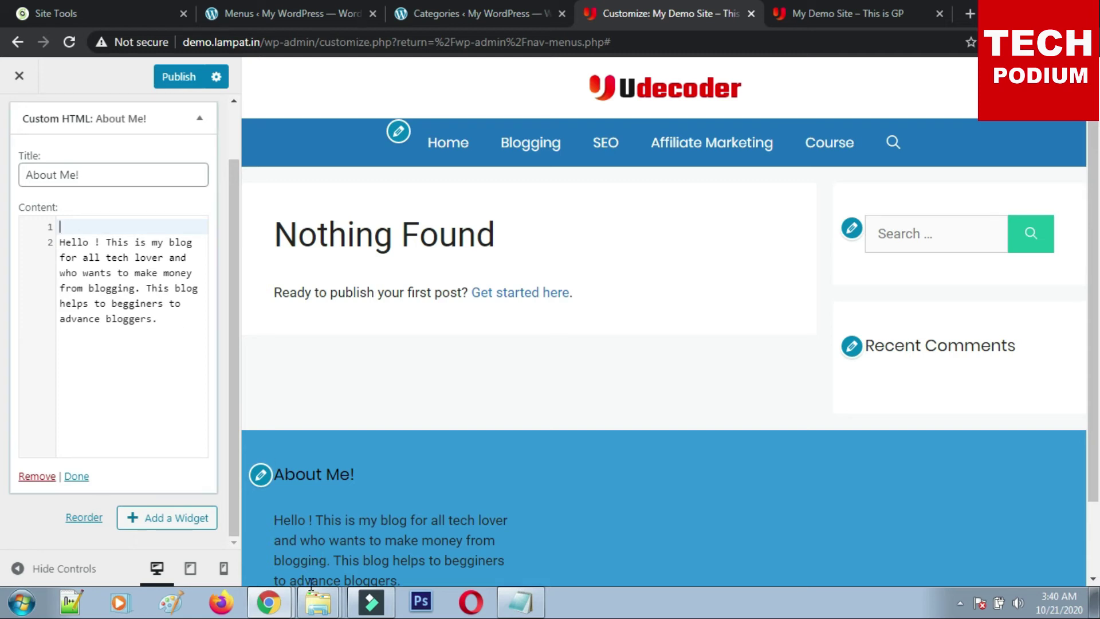
pyautogui.click(323, 556)
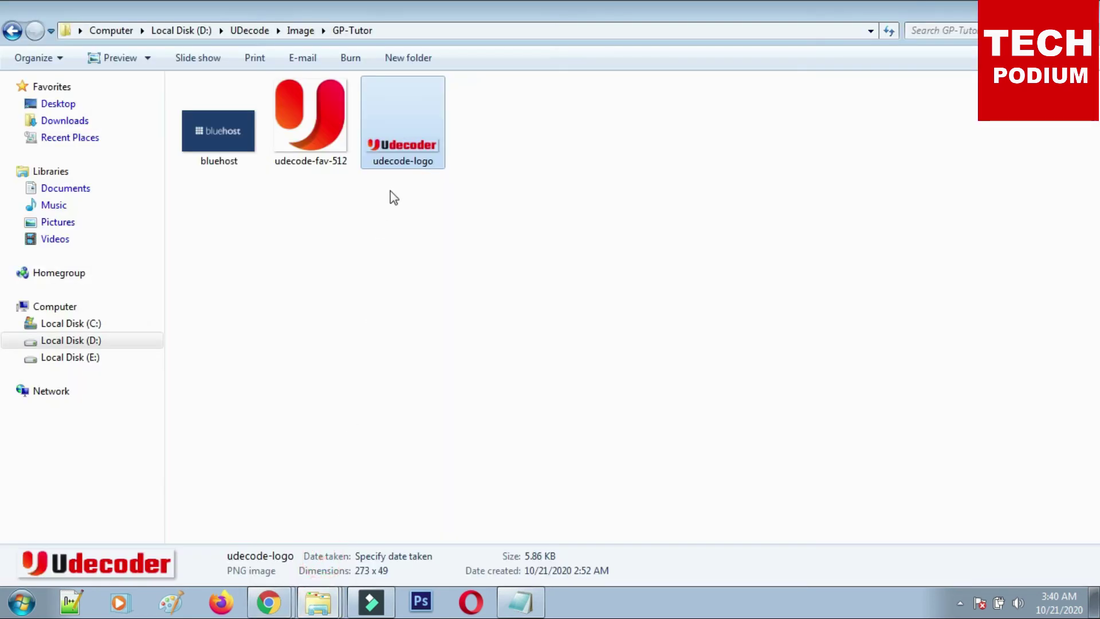
pyautogui.hotkey('alt', 'Tab')
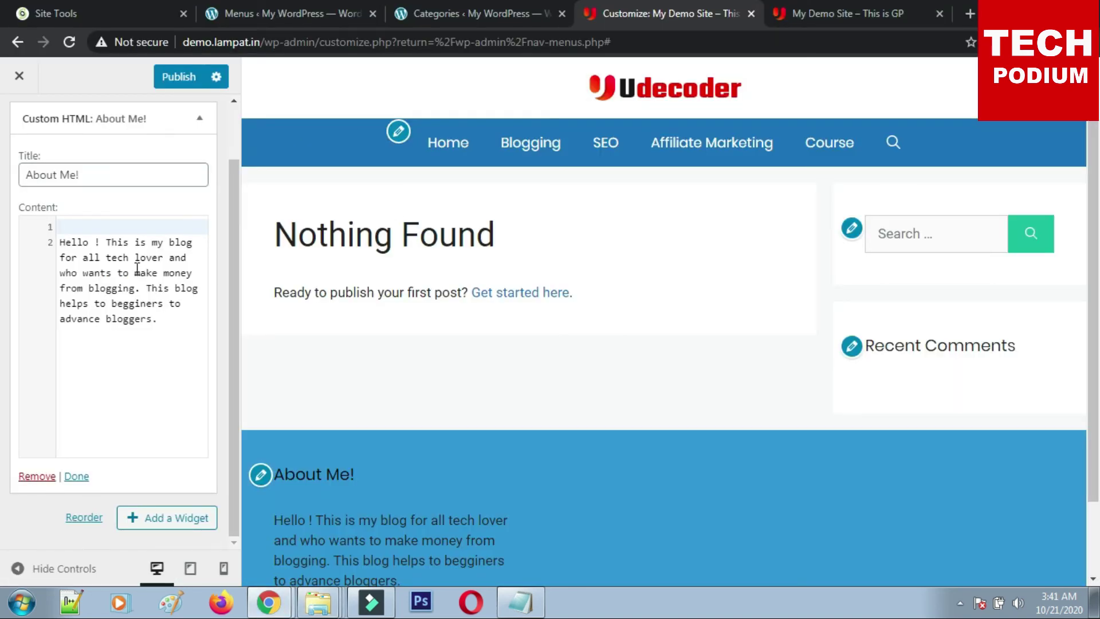
# Remove the empty lines above the greeting text in the About Me! widget's content.
pyautogui.click(87, 227)
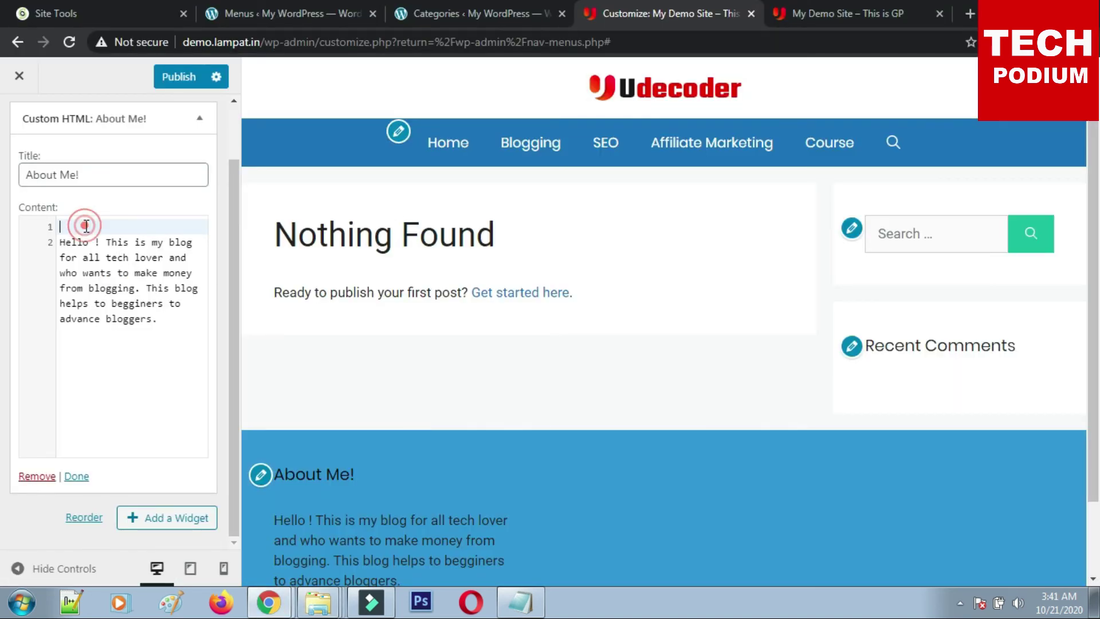
pyautogui.press('Delete')
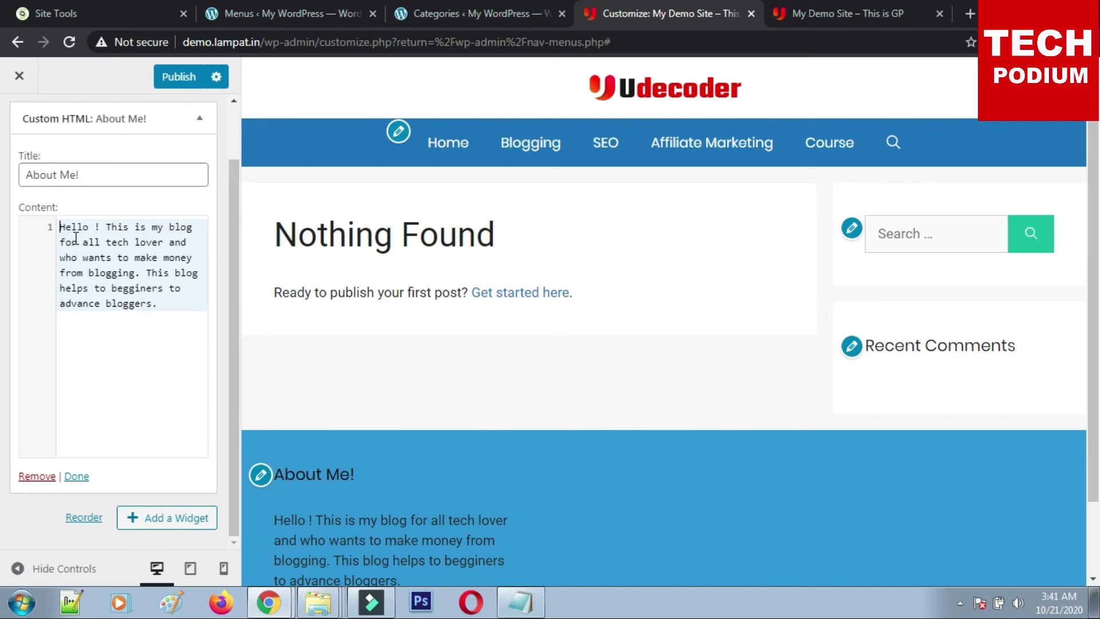
pyautogui.press('Return')
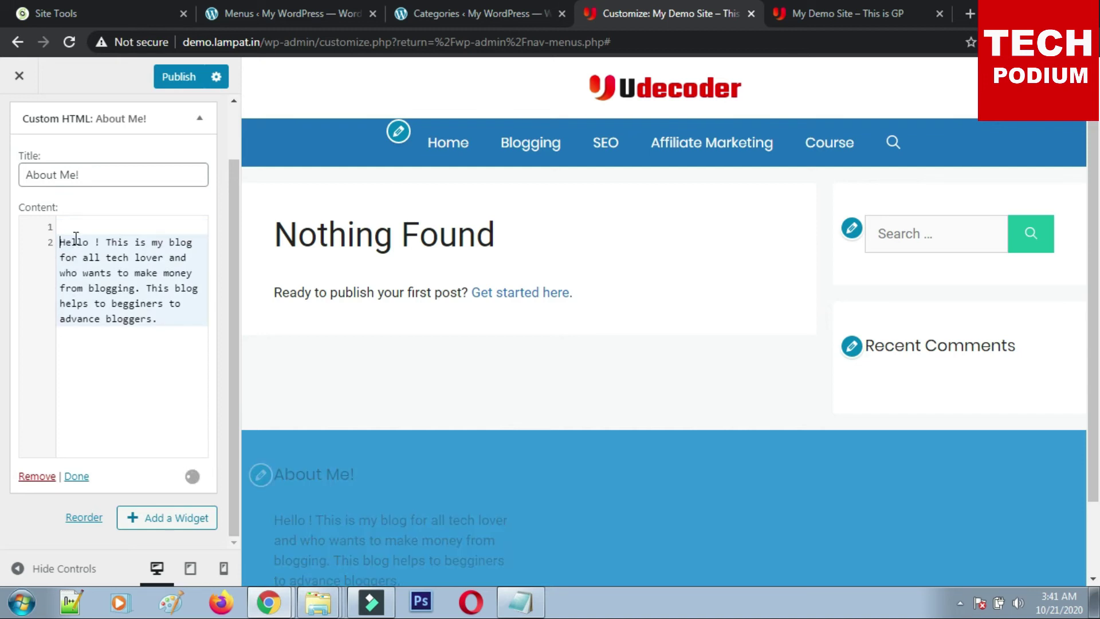
pyautogui.press('Return')
pyautogui.press('Up')
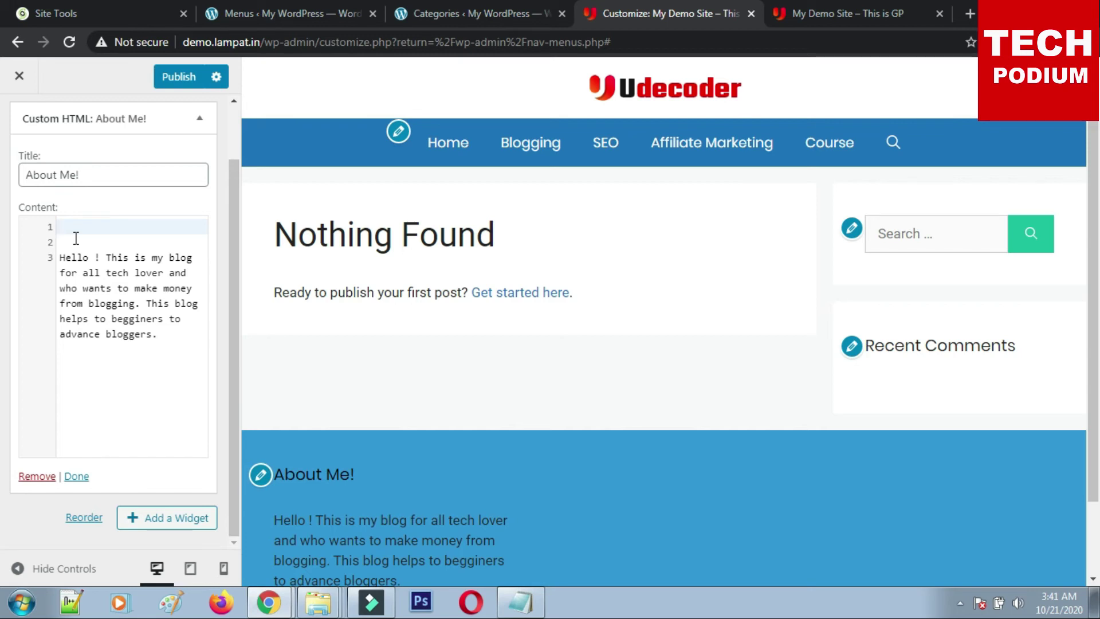
pyautogui.press('Delete')
pyautogui.press('Delete')
# Close the About Me! widget's settings and browse the available widgets for another one to add to Footer Widget 1.
pyautogui.scroll(1, 125, 296)
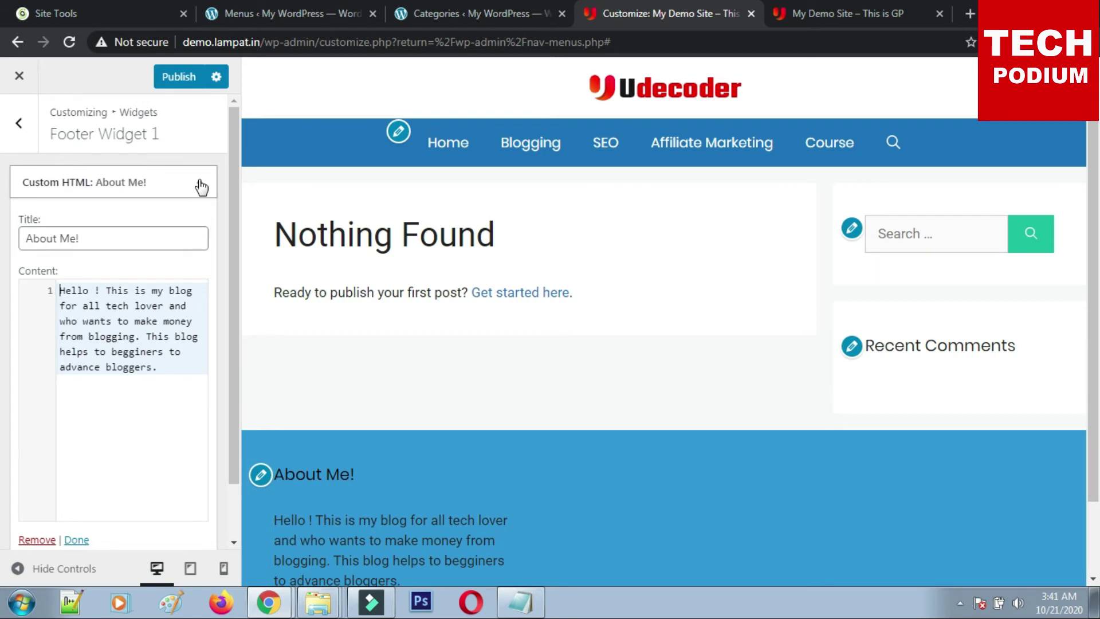
pyautogui.scroll(-1, 177, 425)
pyautogui.scroll(1, 177, 424)
pyautogui.click(77, 539)
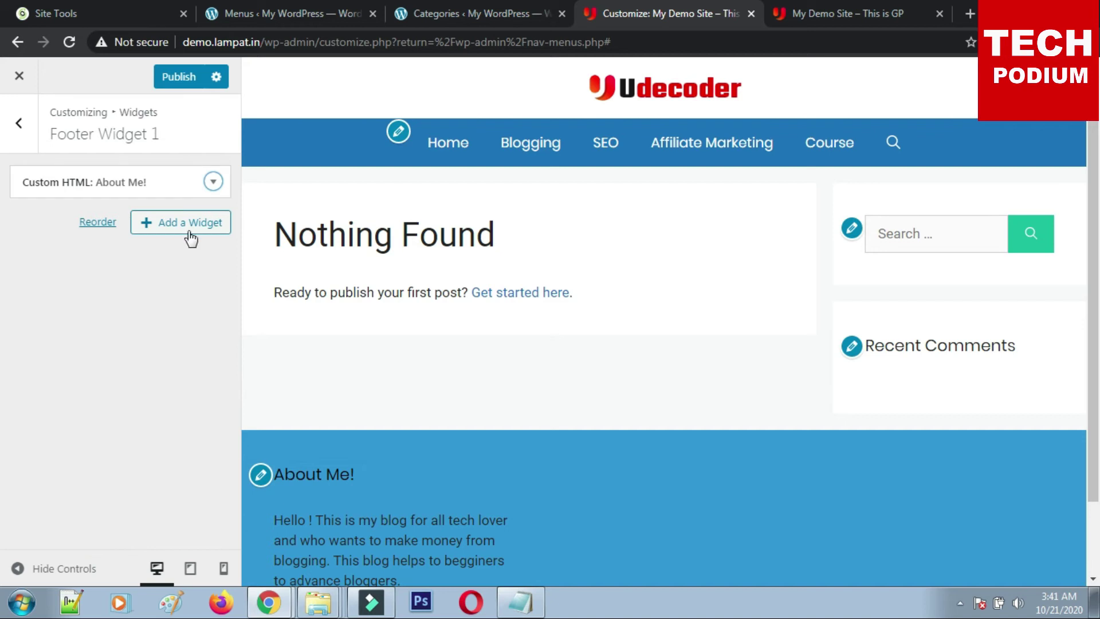
pyautogui.click(190, 232)
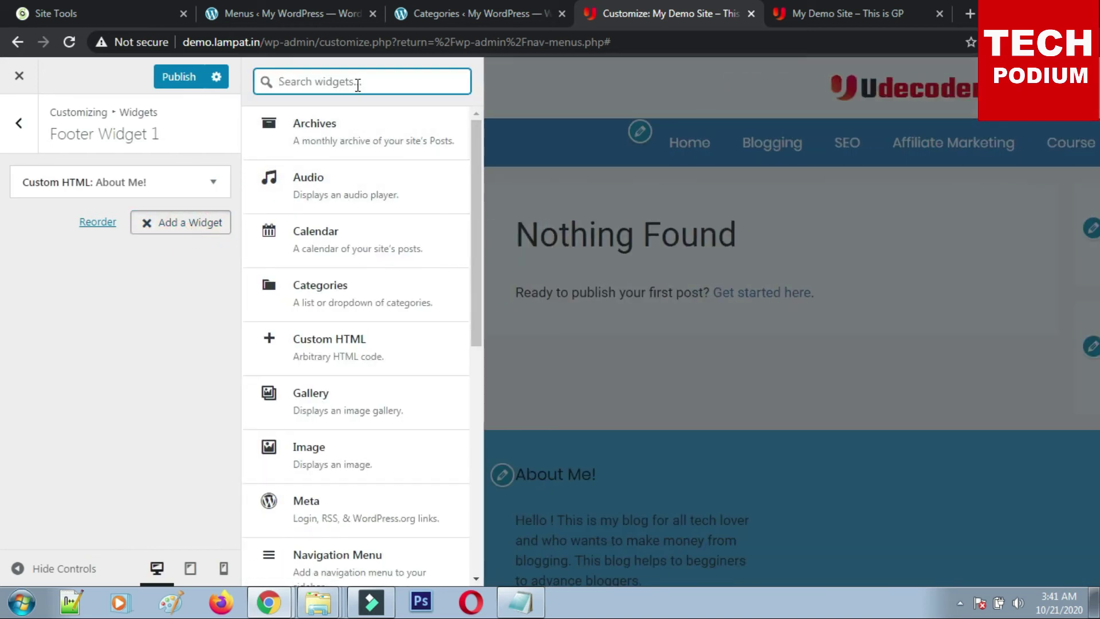
pyautogui.click(357, 83)
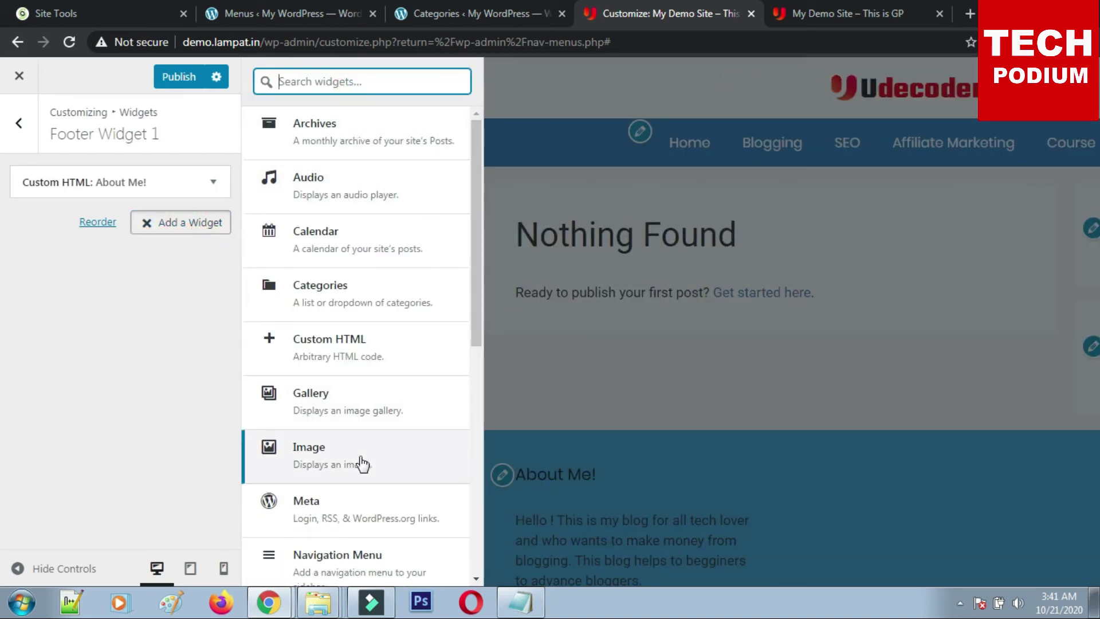
pyautogui.scroll(-3, 361, 460)
pyautogui.scroll(-3, 367, 452)
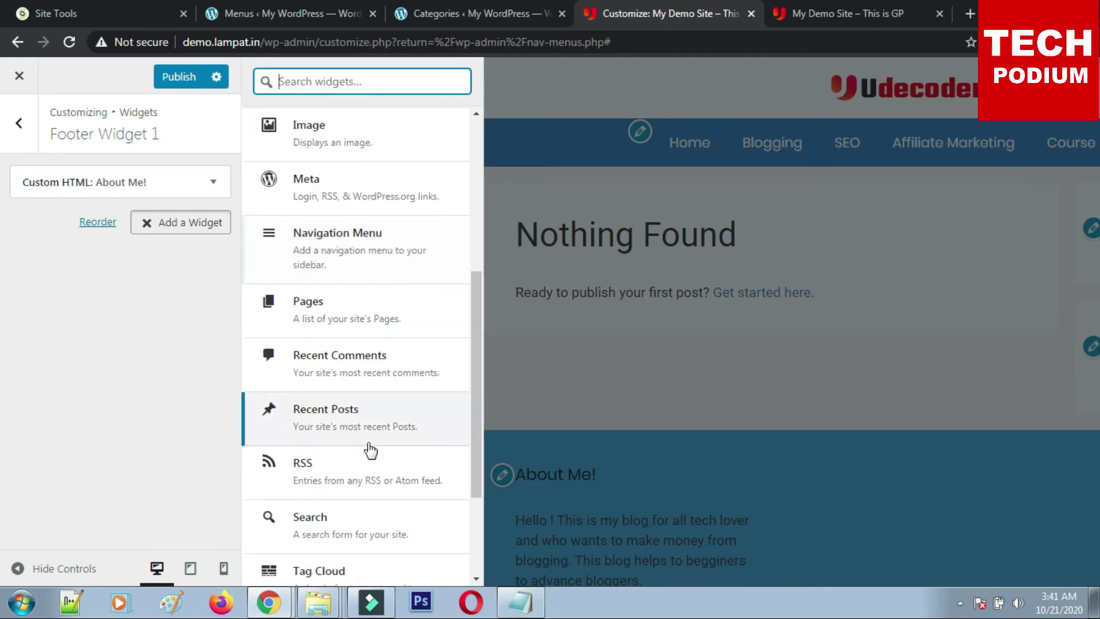
# Add a Text widget to the Footer Widget 1 area.
pyautogui.scroll(-3, 371, 451)
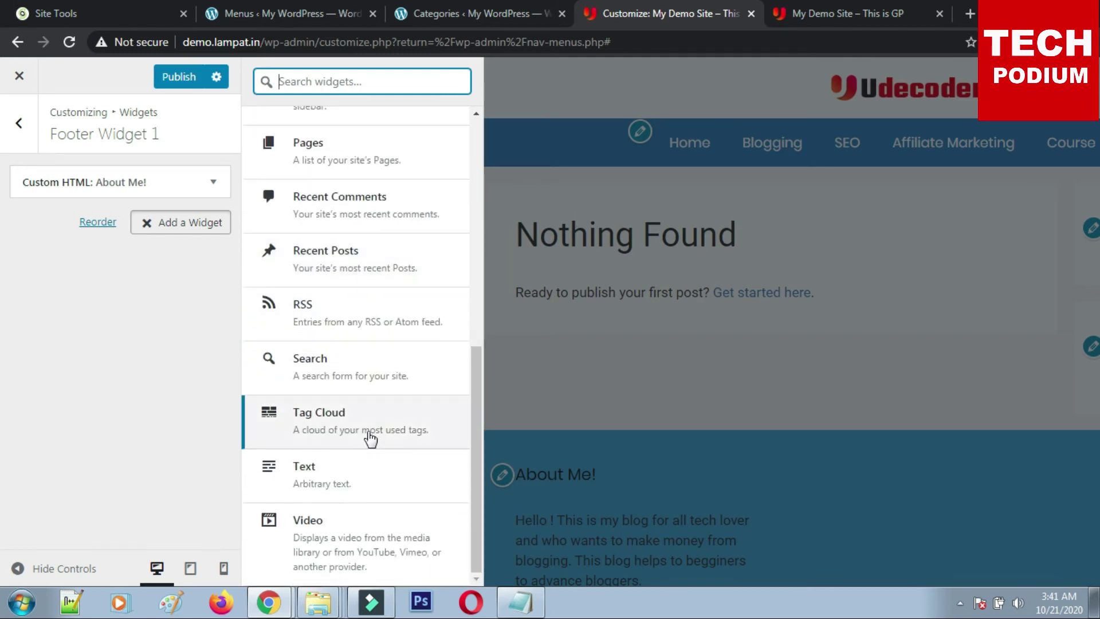
pyautogui.scroll(7, 370, 438)
pyautogui.scroll(-7, 373, 437)
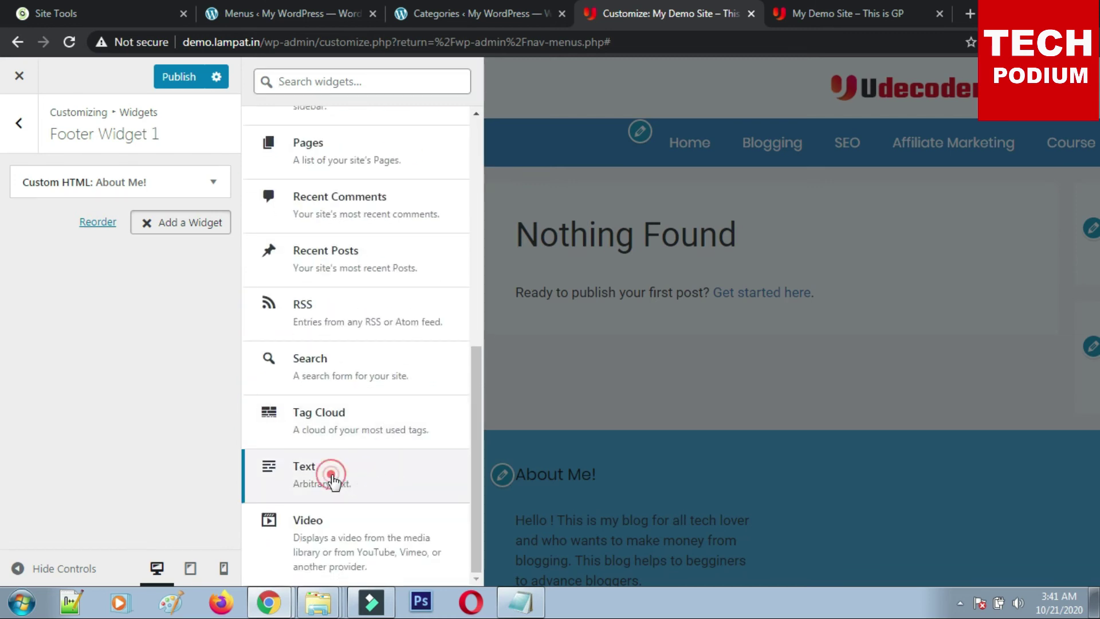
pyautogui.click(335, 483)
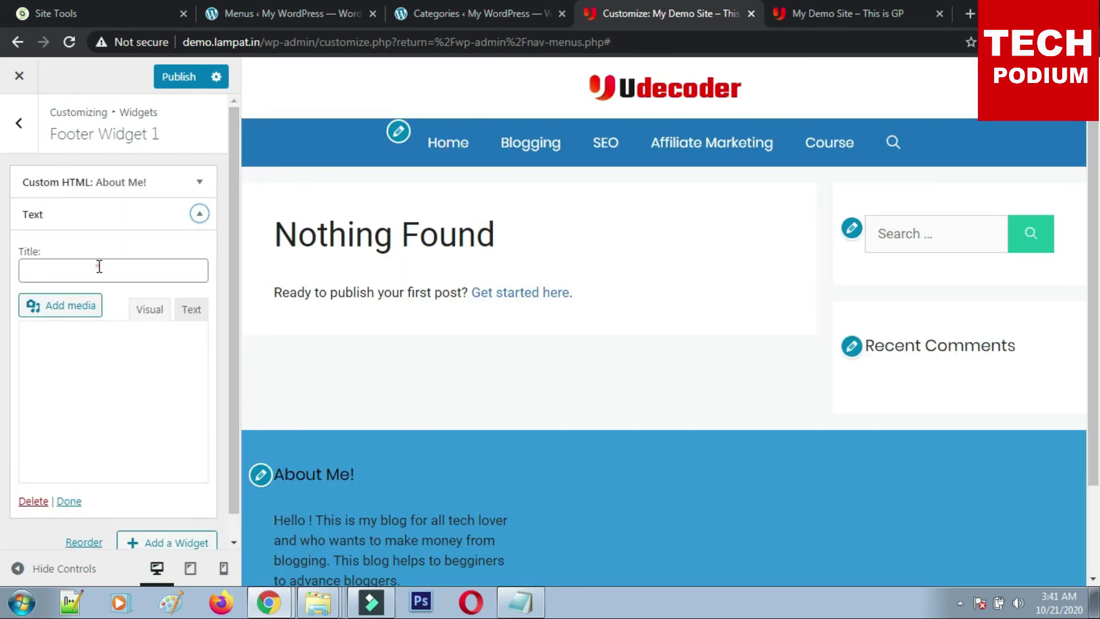
# Cut the blog description out of the "About Me!" Custom HTML widget and remove that widget from Footer Widget 1.
pyautogui.click(202, 182)
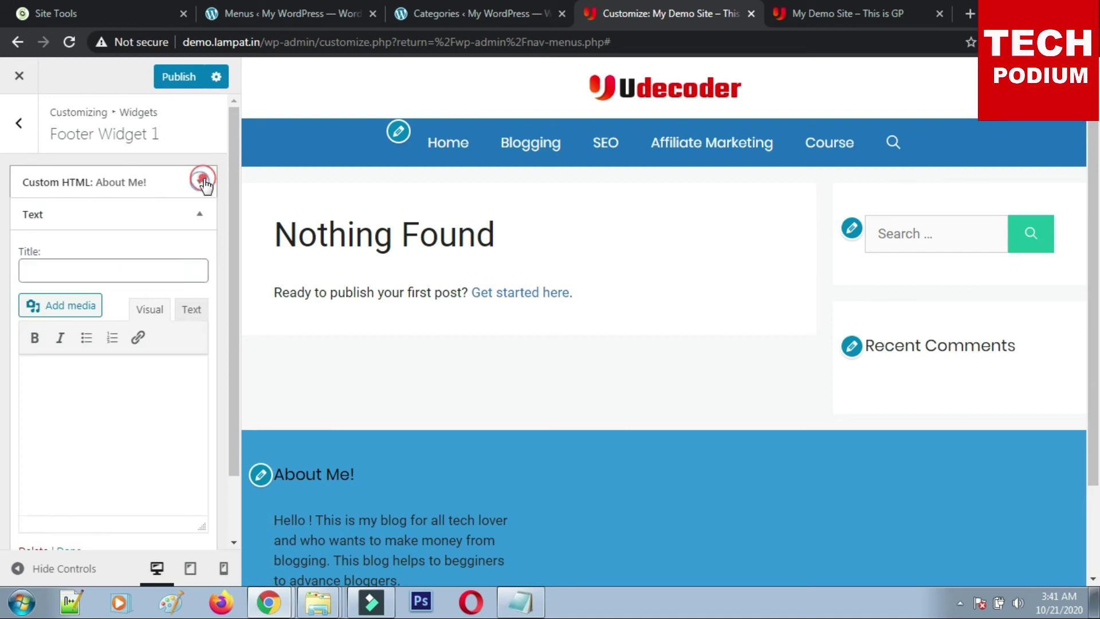
pyautogui.moveTo(189, 356)
pyautogui.mouseDown()
pyautogui.moveTo(65, 308)
pyautogui.moveTo(163, 322)
pyautogui.moveTo(180, 370)
pyautogui.mouseUp()
pyautogui.hotkey('ctrl', 'c')
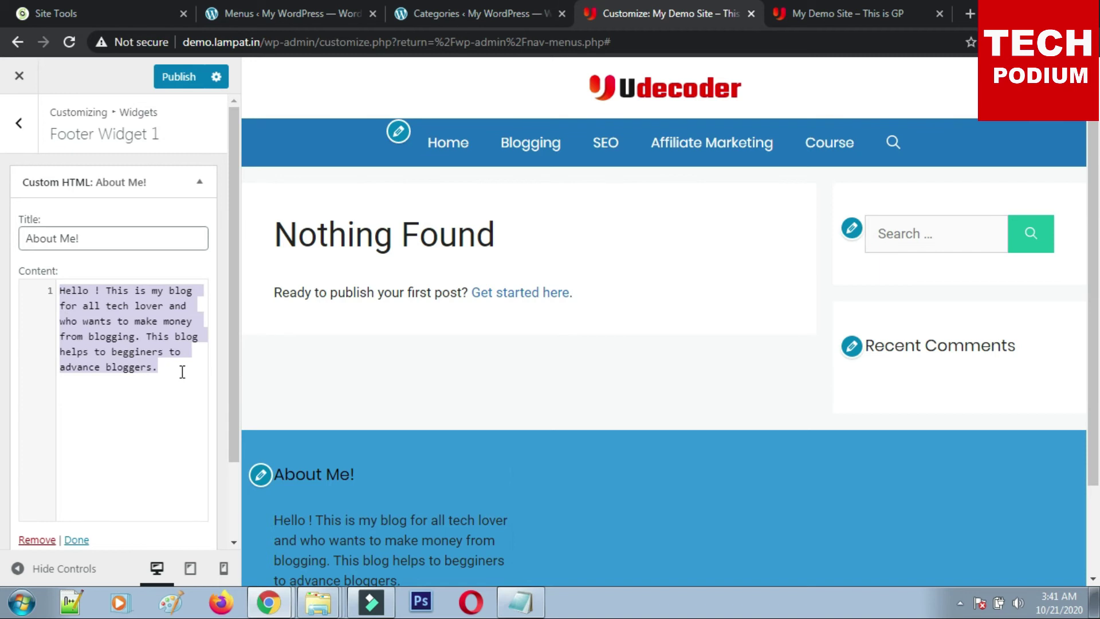
pyautogui.press('BackSpace')
pyautogui.click(199, 182)
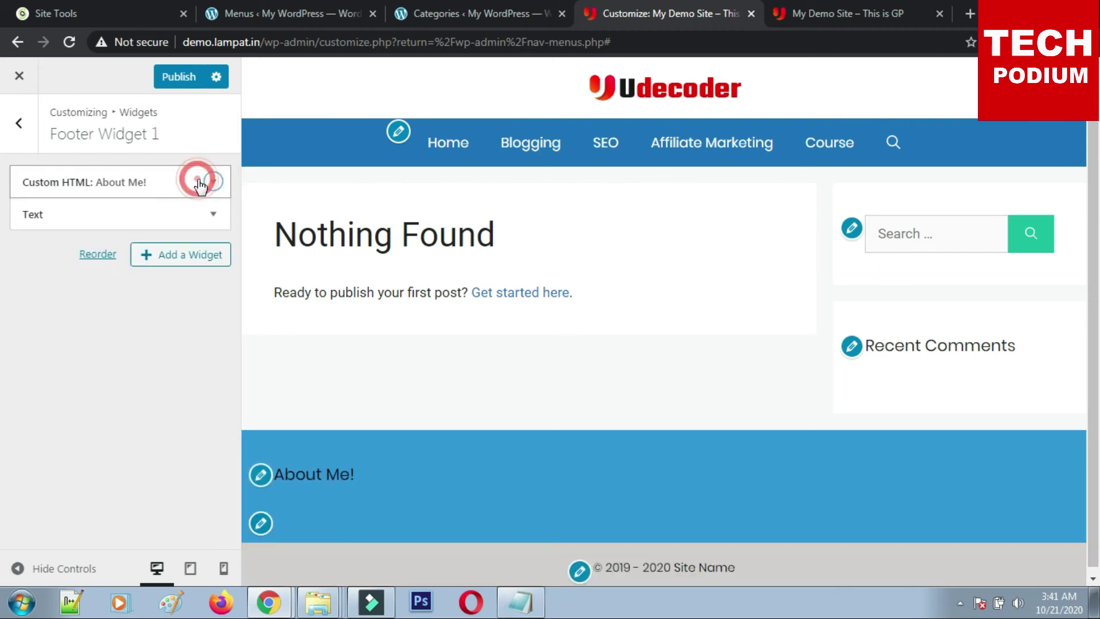
pyautogui.click(200, 183)
pyautogui.click(45, 539)
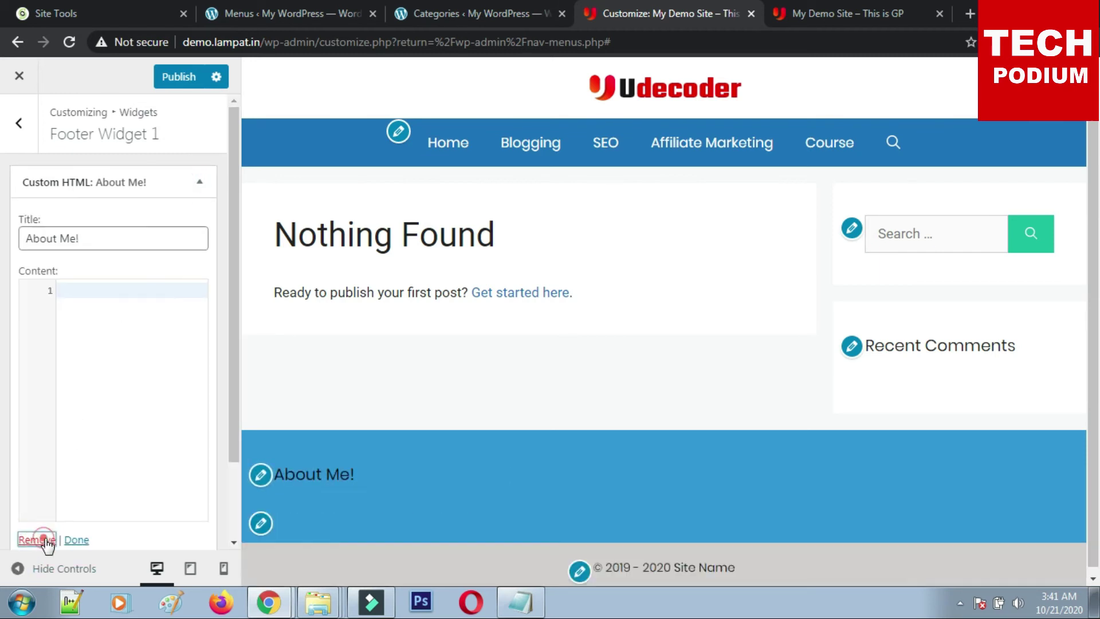
# Paste the blog description into the Text widget's content and insert an empty line above it.
pyautogui.click(215, 182)
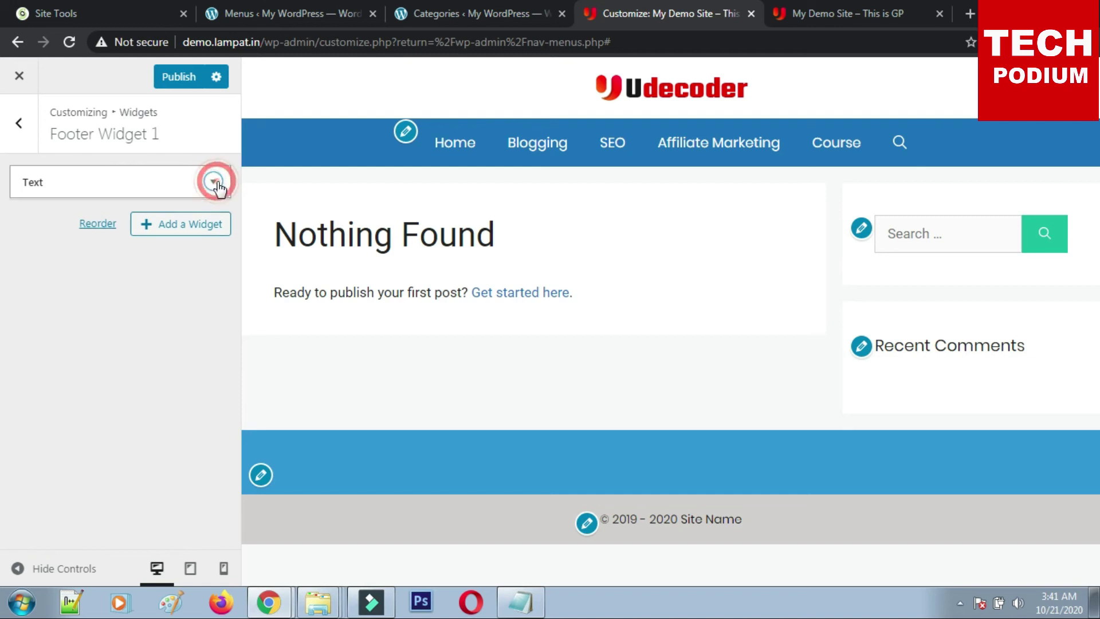
pyautogui.click(46, 346)
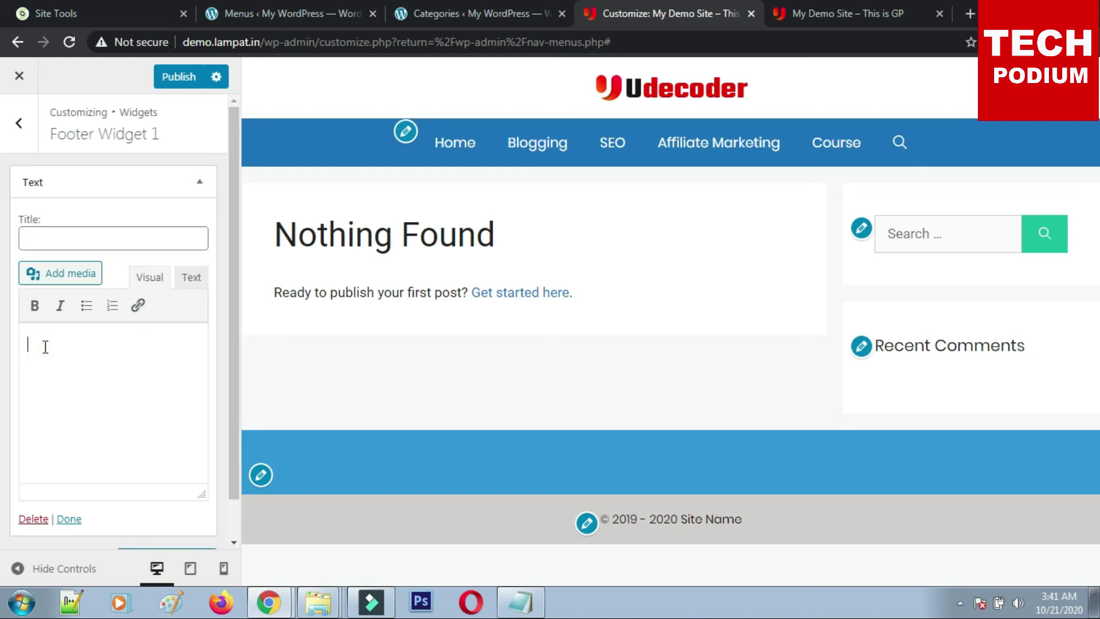
pyautogui.hotkey('ctrl', 'v')
pyautogui.click(31, 336)
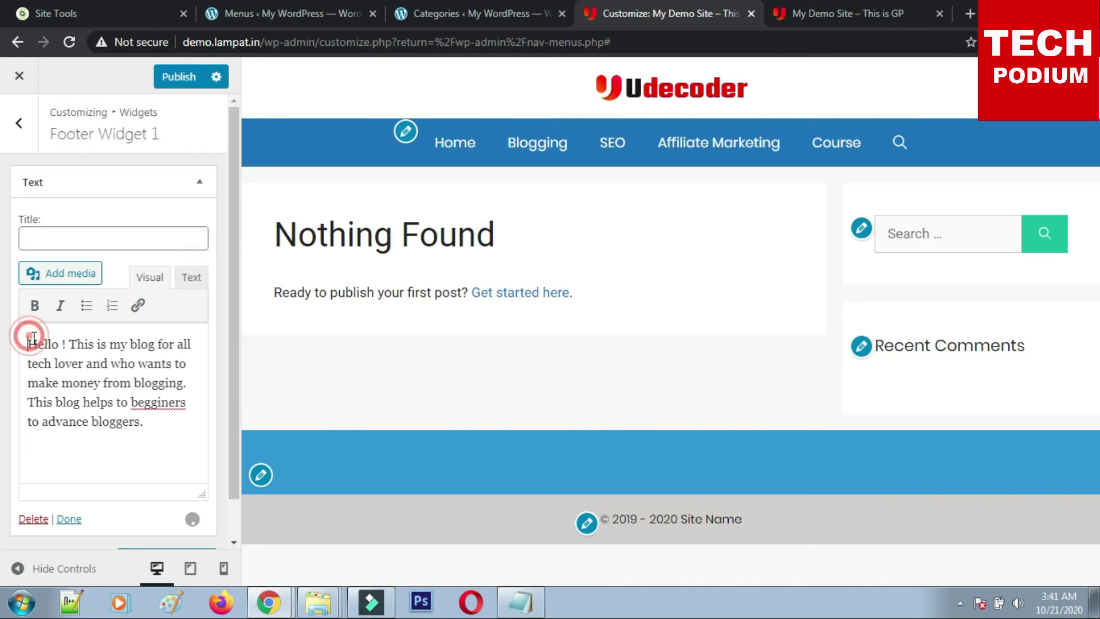
pyautogui.press('Return')
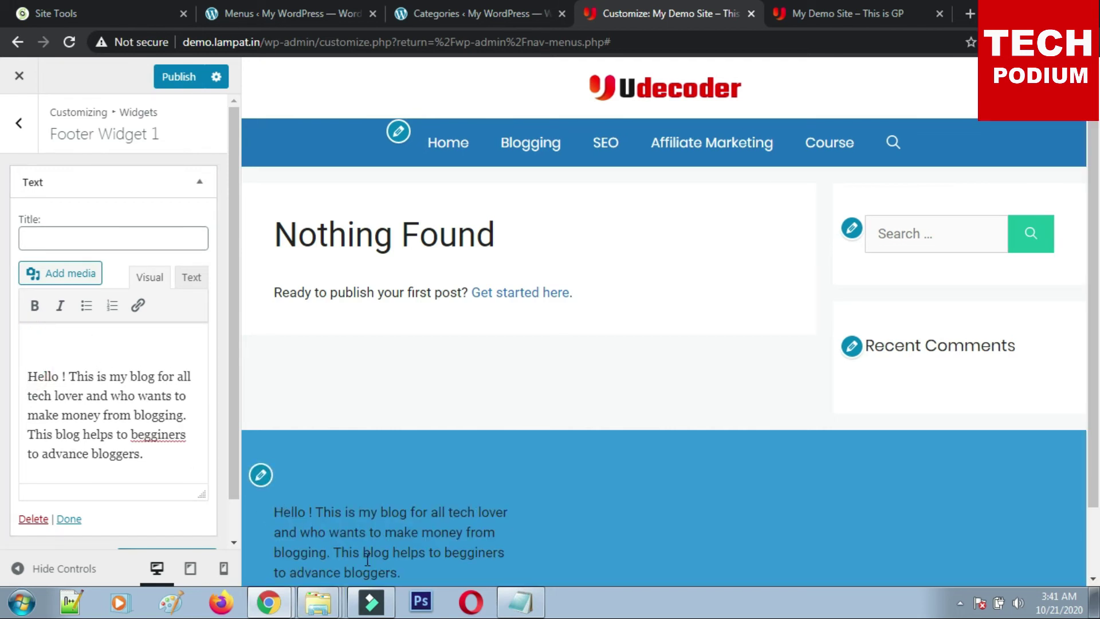
# Insert the udecode-logo image from the media library above the description in the Text widget.
pyautogui.click(319, 602)
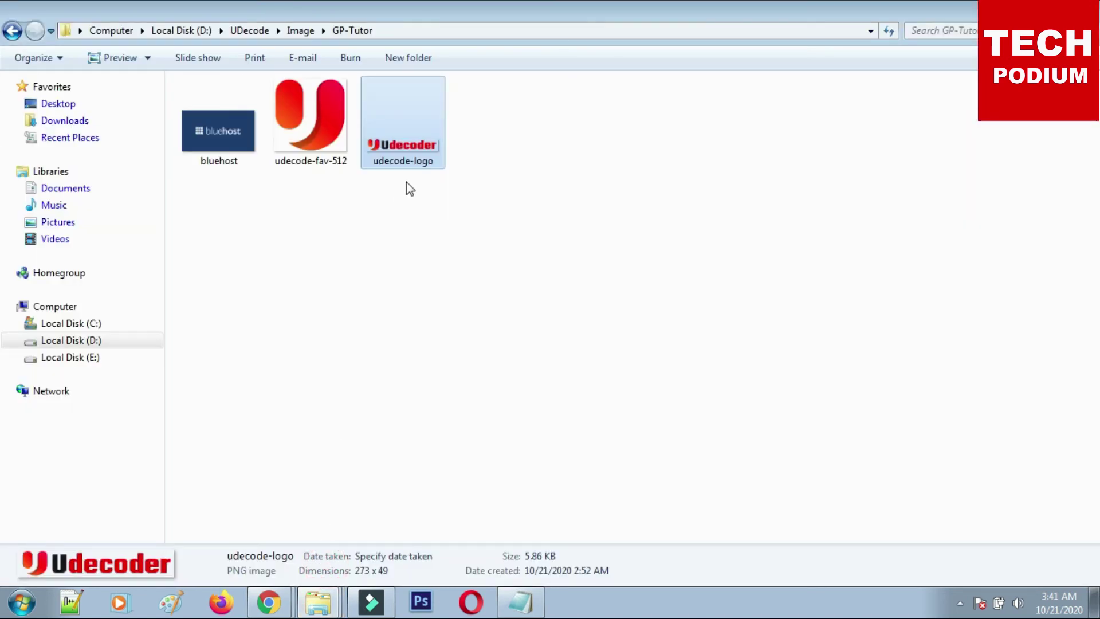
pyautogui.click(262, 571)
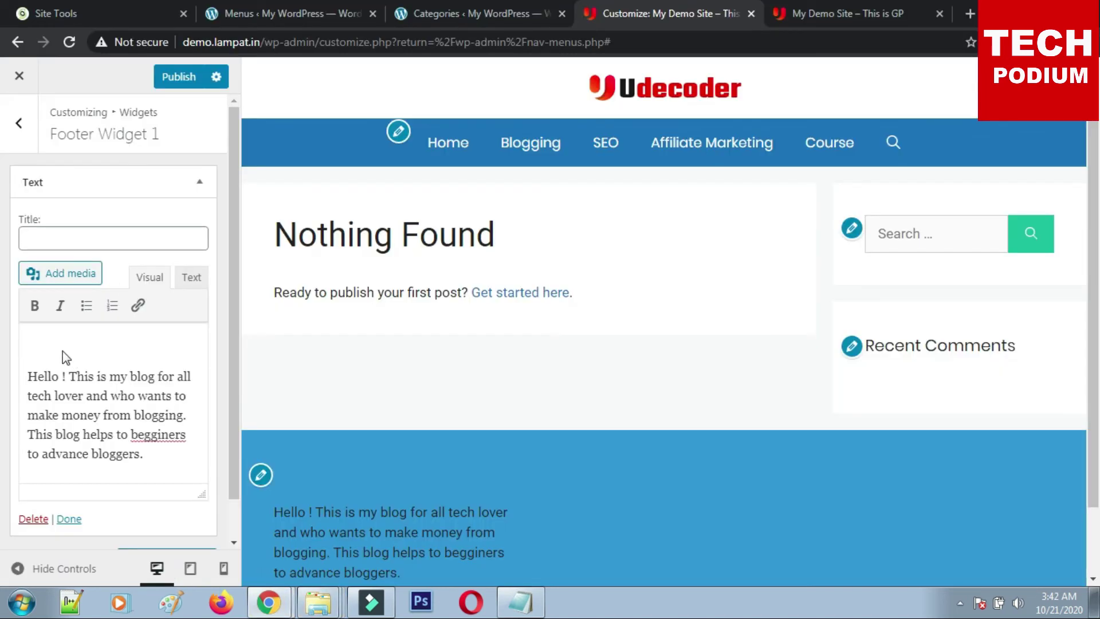
pyautogui.click(52, 272)
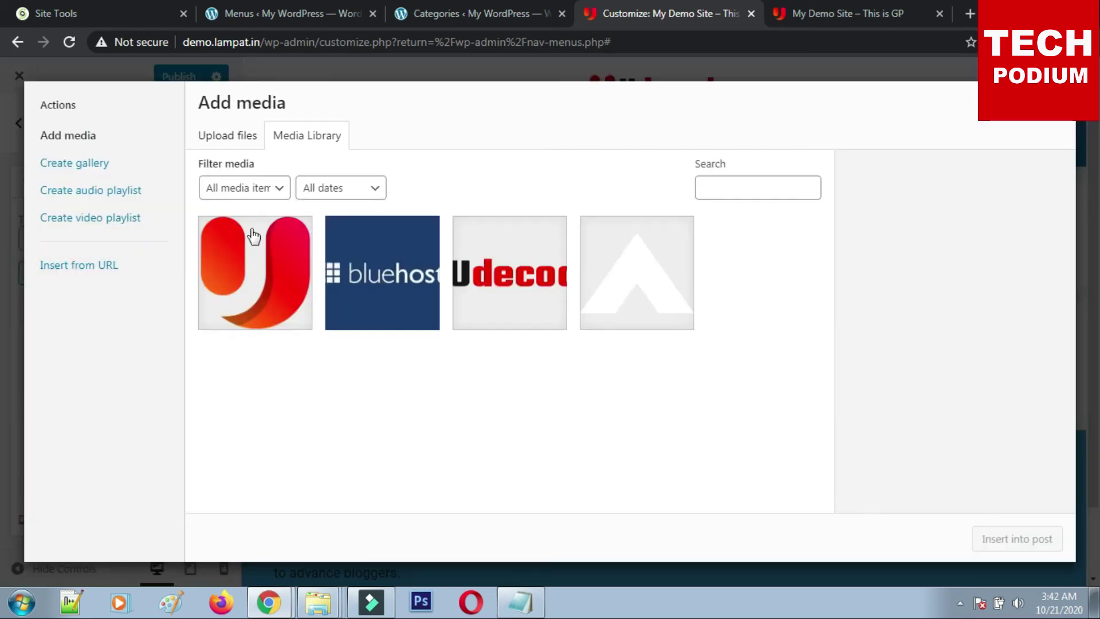
pyautogui.click(501, 278)
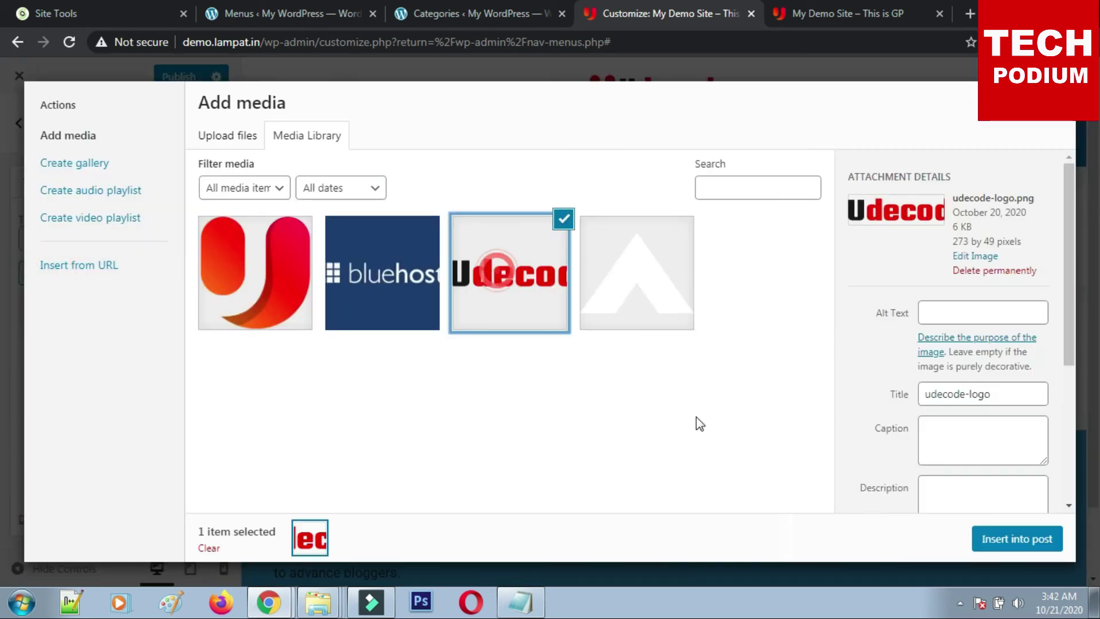
pyautogui.click(1018, 539)
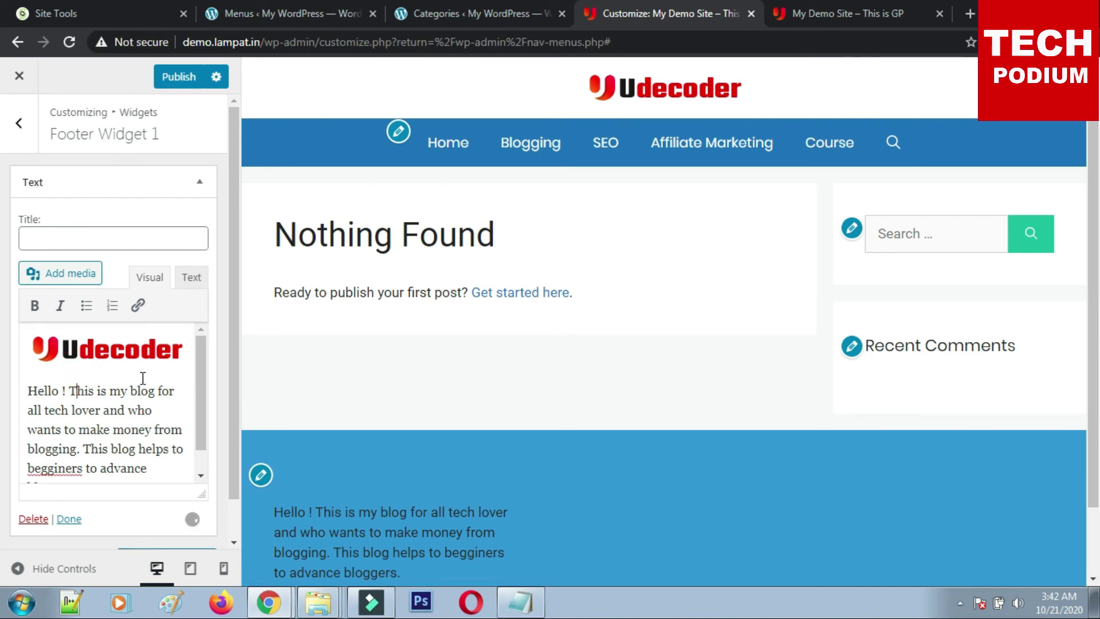
# Center the logo in the Text widget and remove the paragraph gap between it and the description.
pyautogui.click(133, 359)
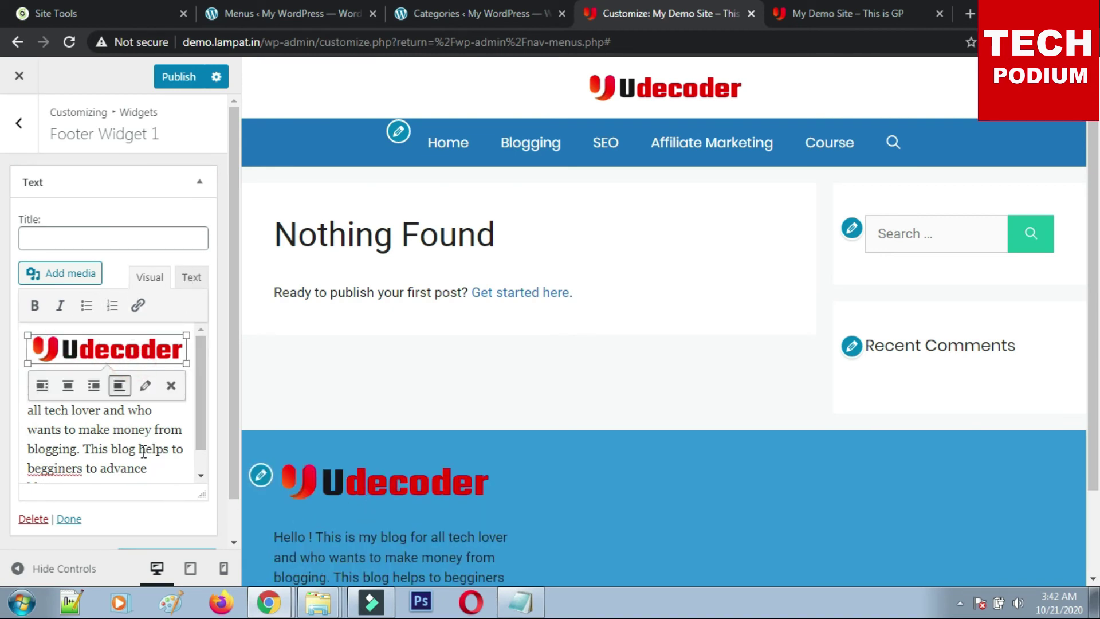
pyautogui.click(69, 390)
pyautogui.click(80, 426)
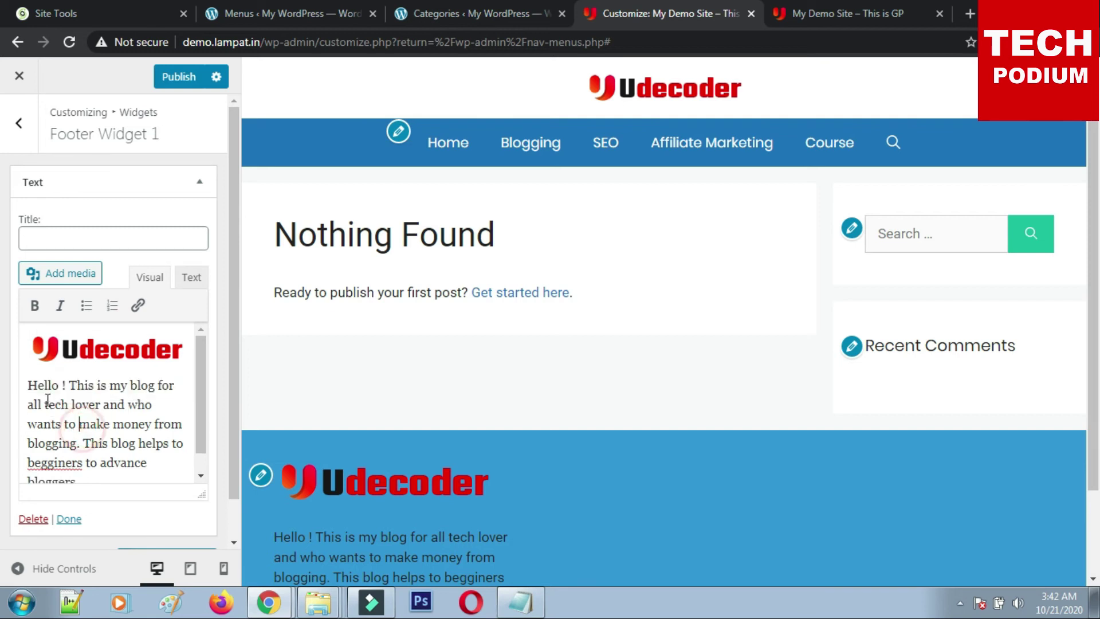
pyautogui.click(29, 385)
pyautogui.press('BackSpace')
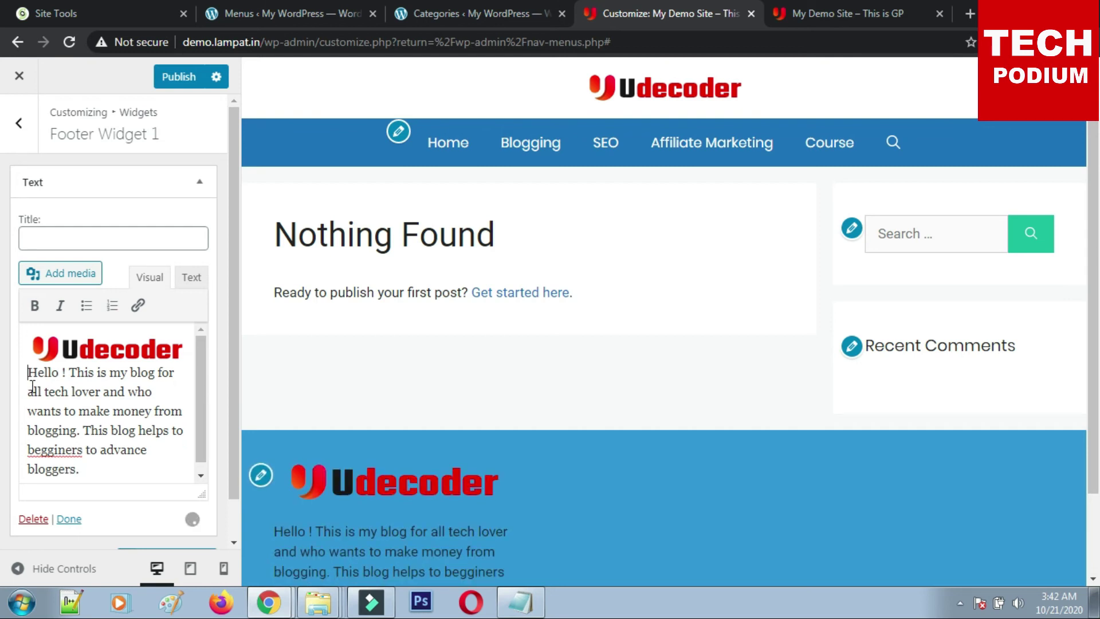
# Inspect the Text widget's HTML markup, dismissing the Custom HTML notice, and publish the footer changes.
pyautogui.click(191, 280)
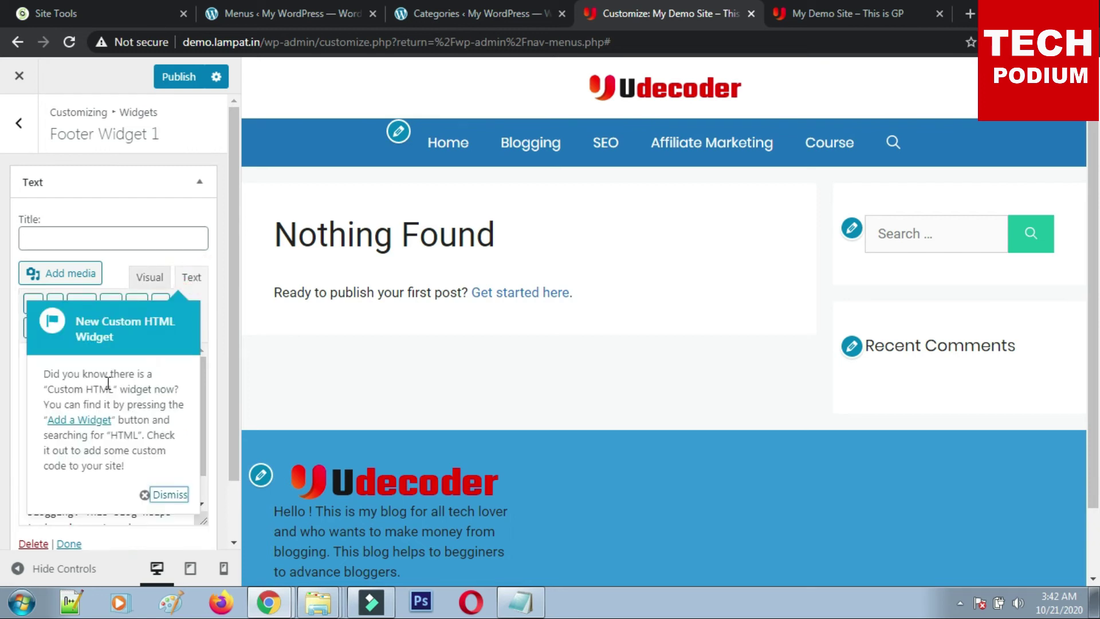
pyautogui.click(154, 502)
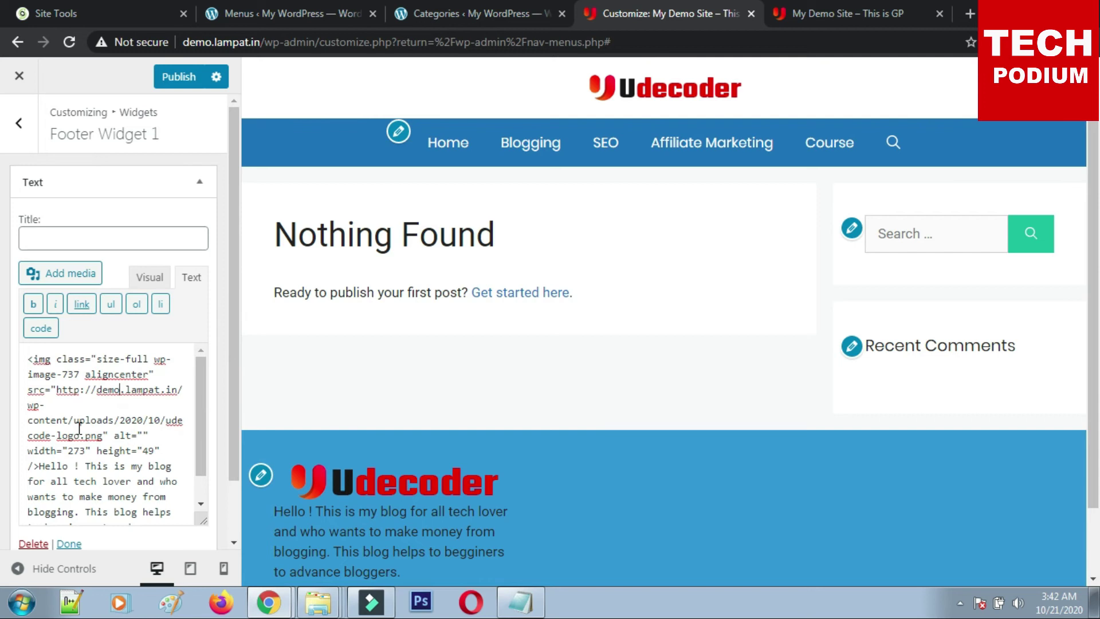
pyautogui.scroll(-4, 79, 427)
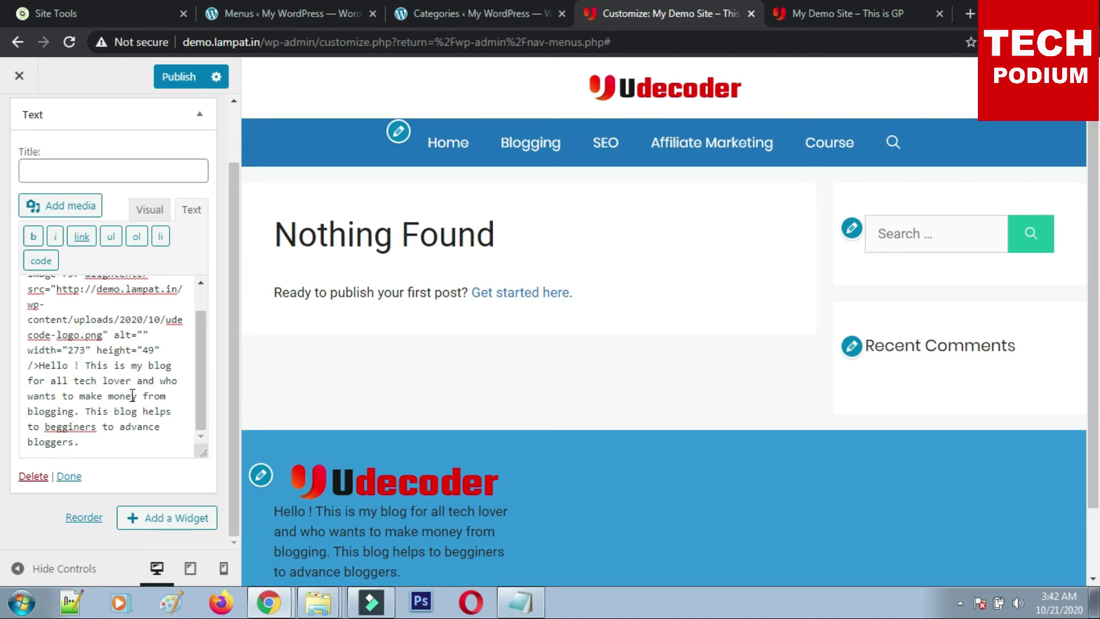
pyautogui.click(177, 78)
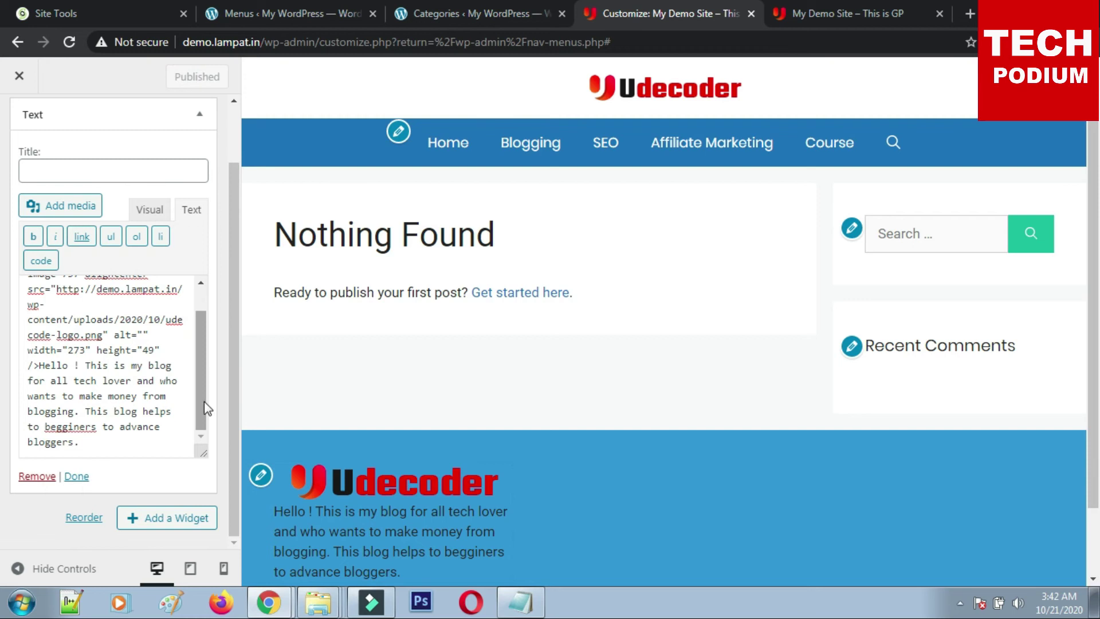
pyautogui.scroll(2, 126, 371)
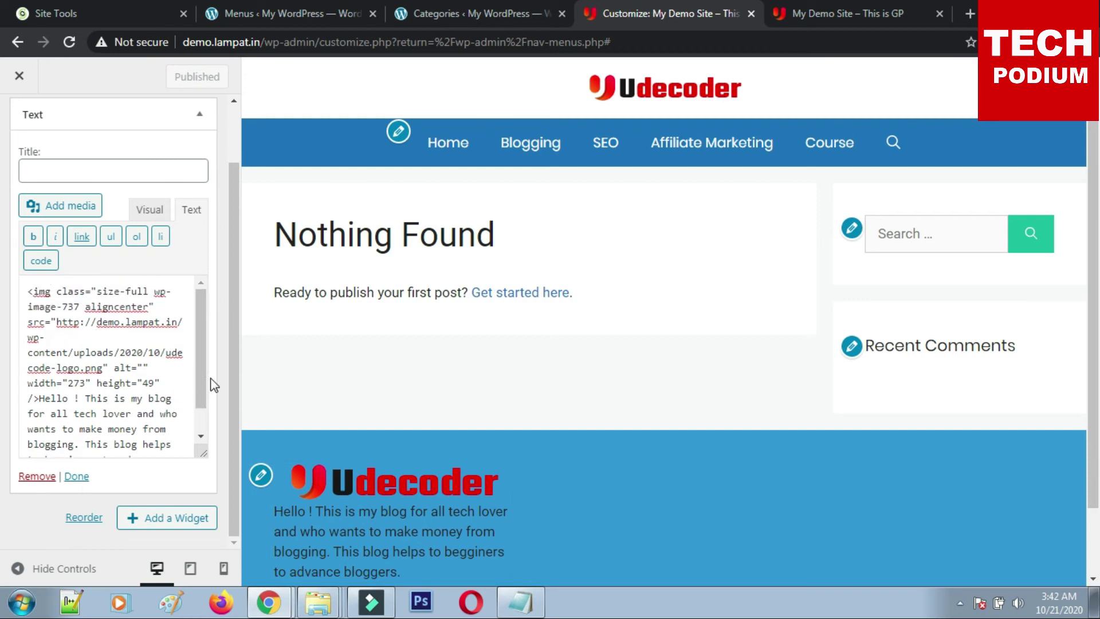
# Shrink the logo in the Text widget's visual editor, publish the change and collapse the widget.
pyautogui.click(149, 209)
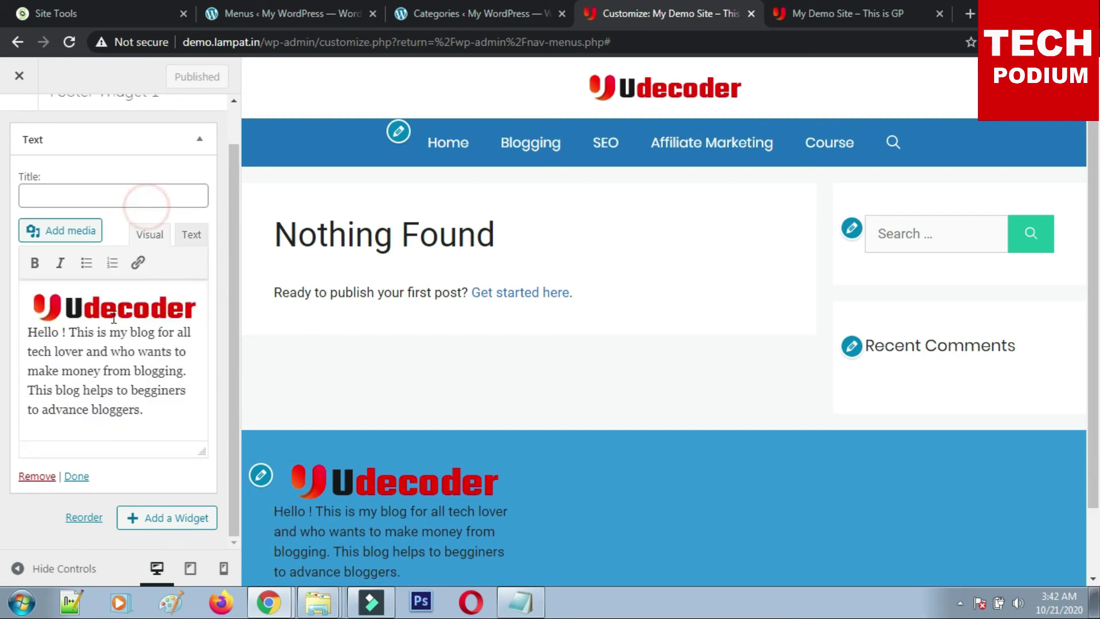
pyautogui.click(117, 309)
pyautogui.moveTo(200, 323); pyautogui.dragTo(163, 314)
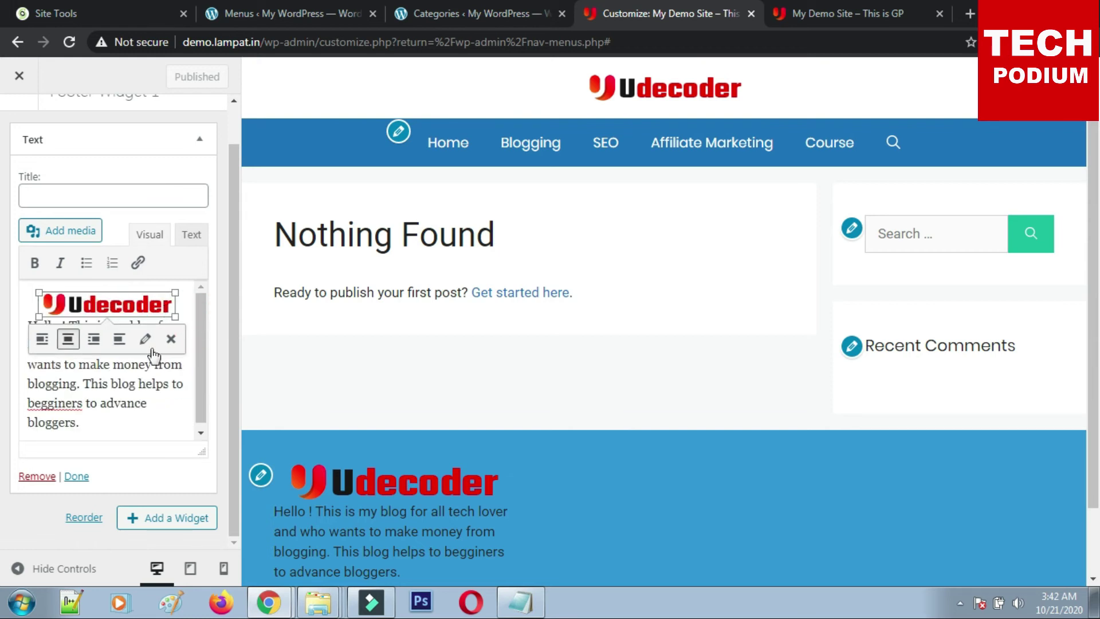
pyautogui.click(118, 376)
pyautogui.click(183, 77)
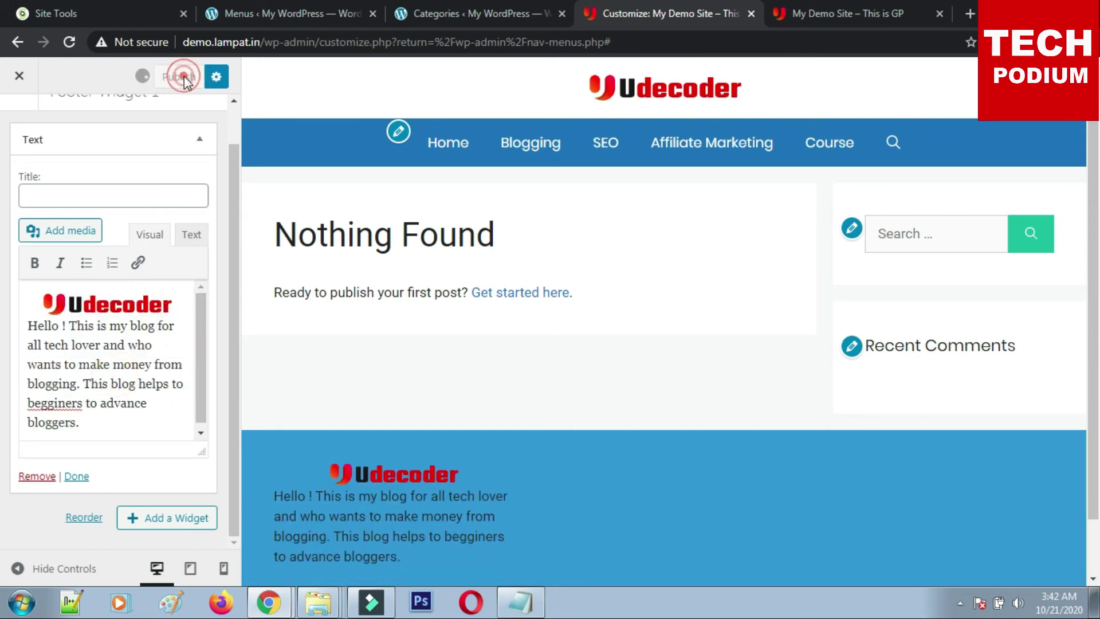
pyautogui.scroll(-1, 626, 466)
pyautogui.scroll(1, 401, 441)
pyautogui.click(213, 143)
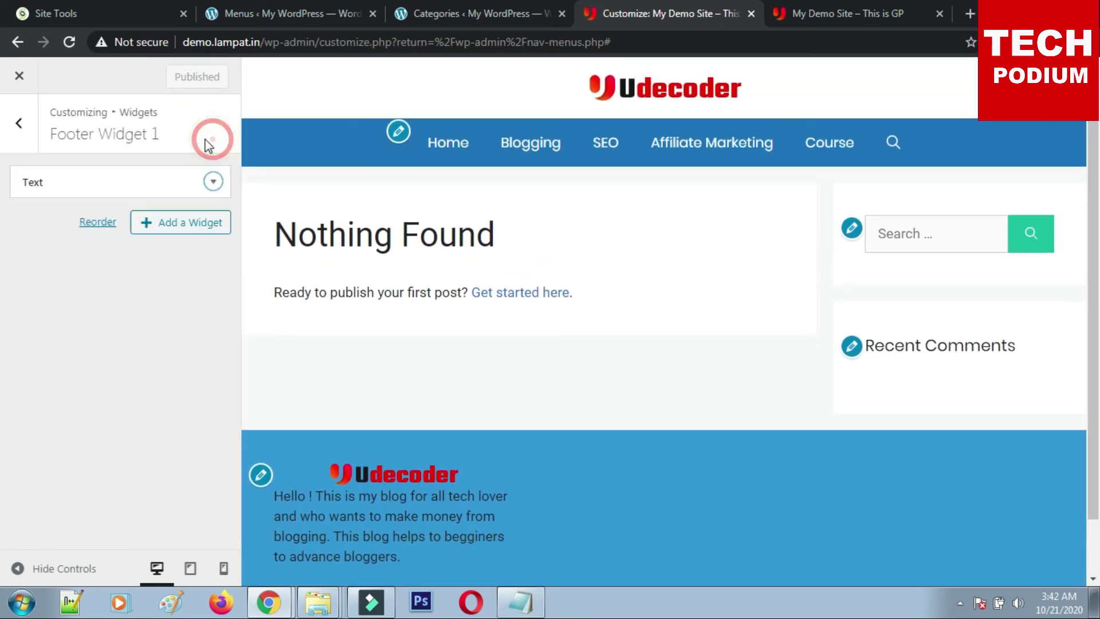
# Search the available widgets for "post" and add the Recent Posts widget to Footer Widget 1.
pyautogui.click(203, 222)
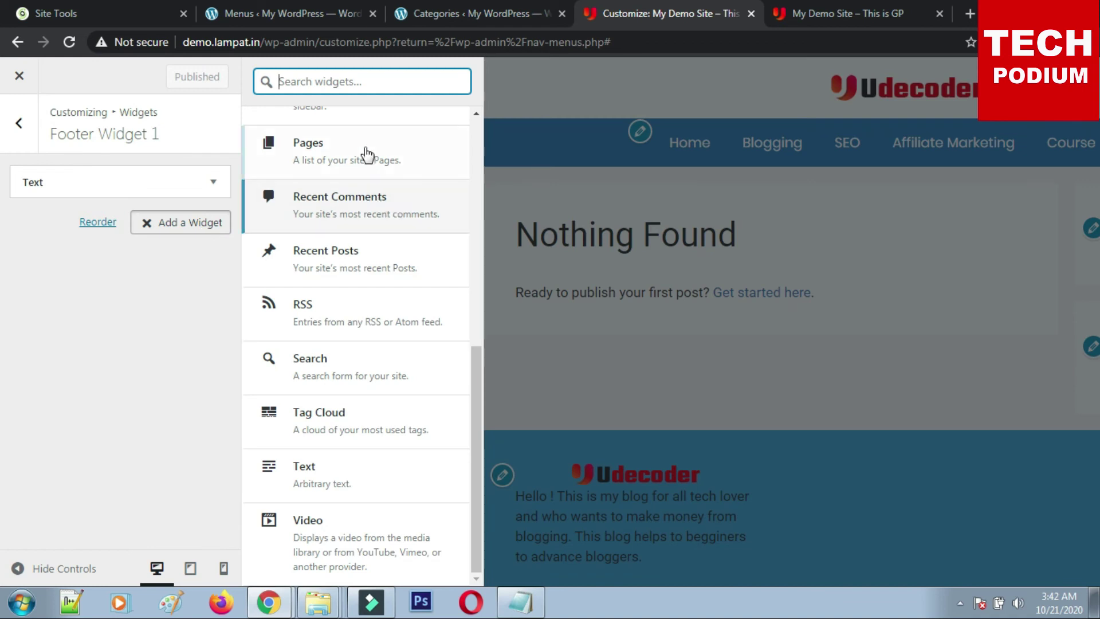
pyautogui.scroll(8, 368, 152)
pyautogui.click(348, 90)
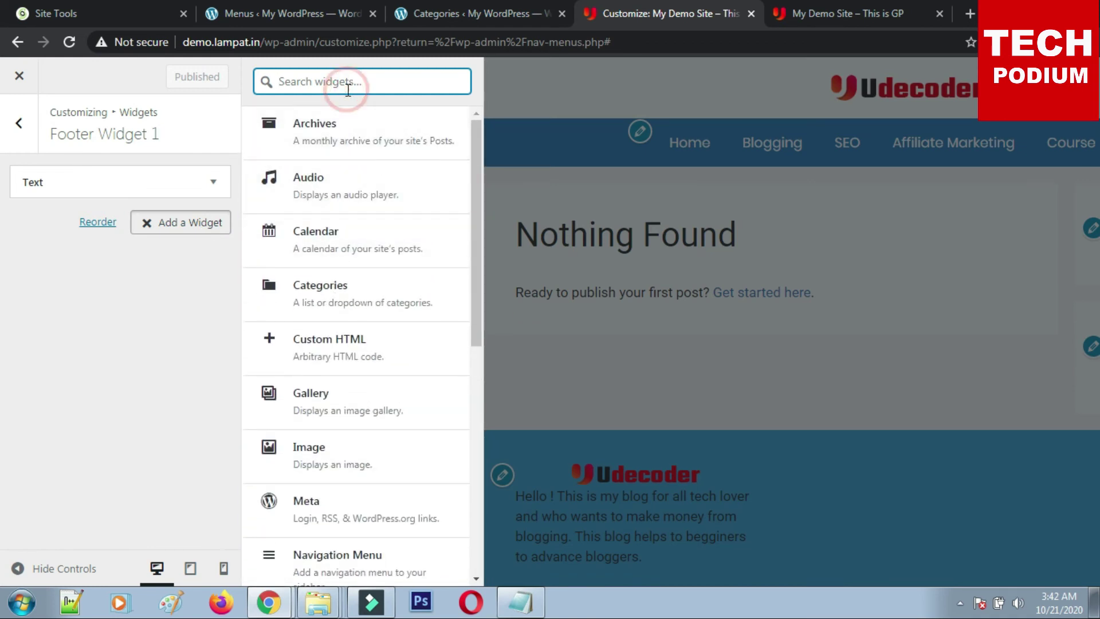
pyautogui.write('post')
pyautogui.click(331, 248)
pyautogui.moveTo(331, 249); pyautogui.dragTo(108, 203)
pyautogui.click(352, 248)
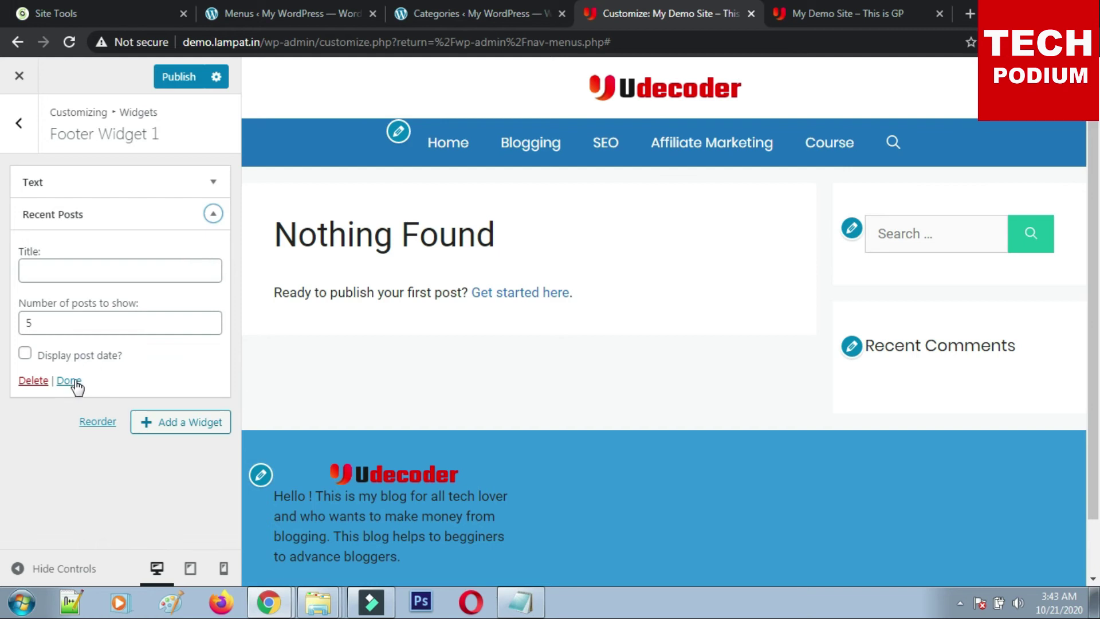
# Title the Recent Posts widget "Recent Post" and finish editing it.
pyautogui.click(57, 279)
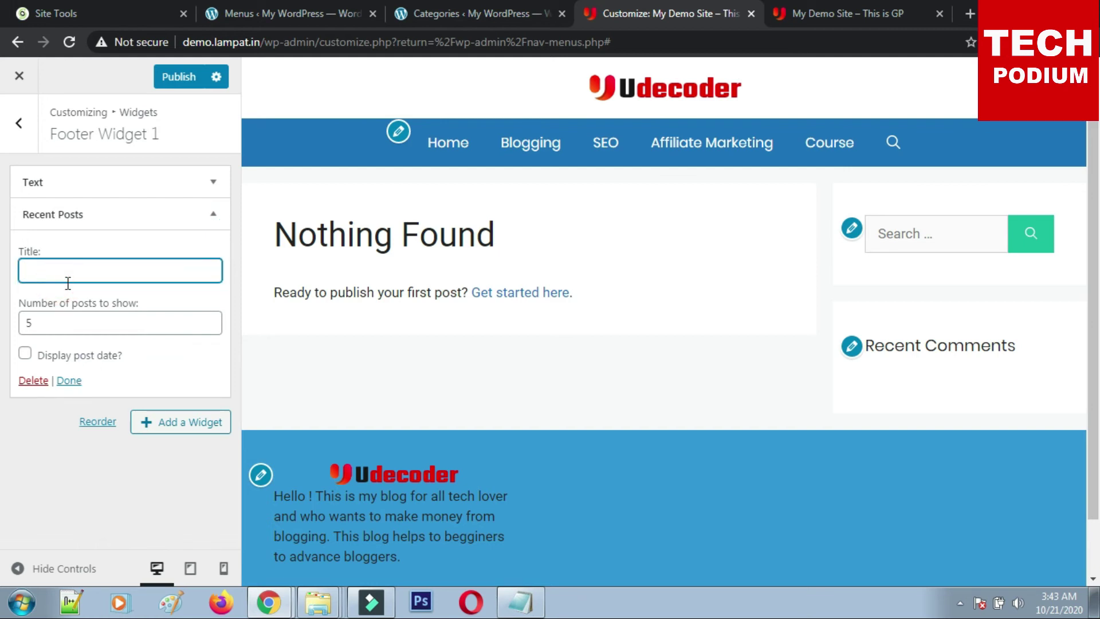
pyautogui.write('Recent Post')
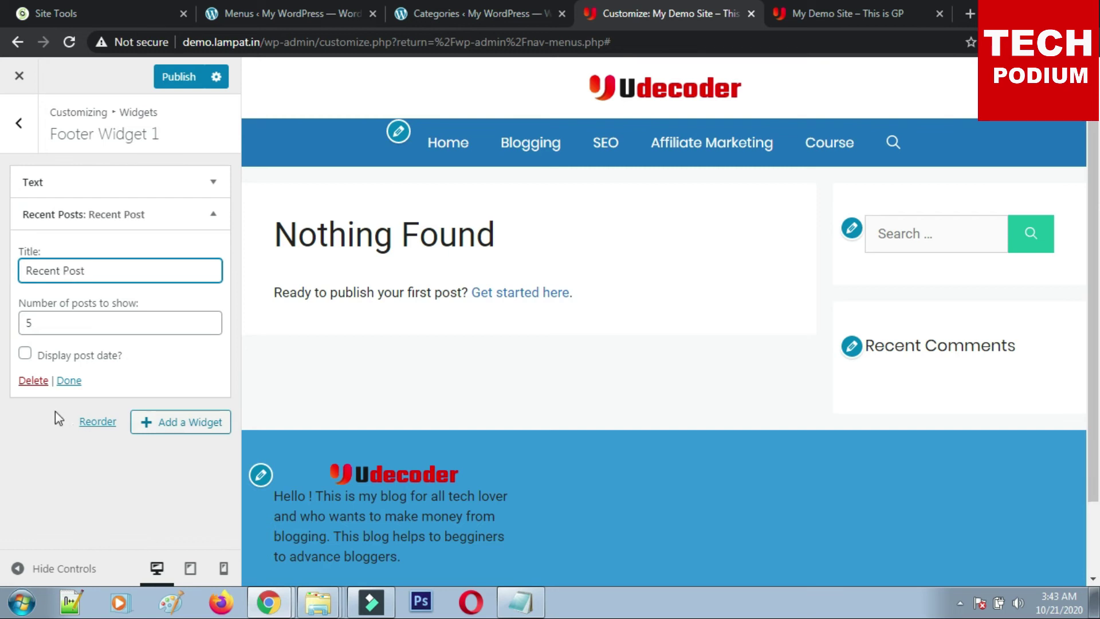
pyautogui.click(68, 384)
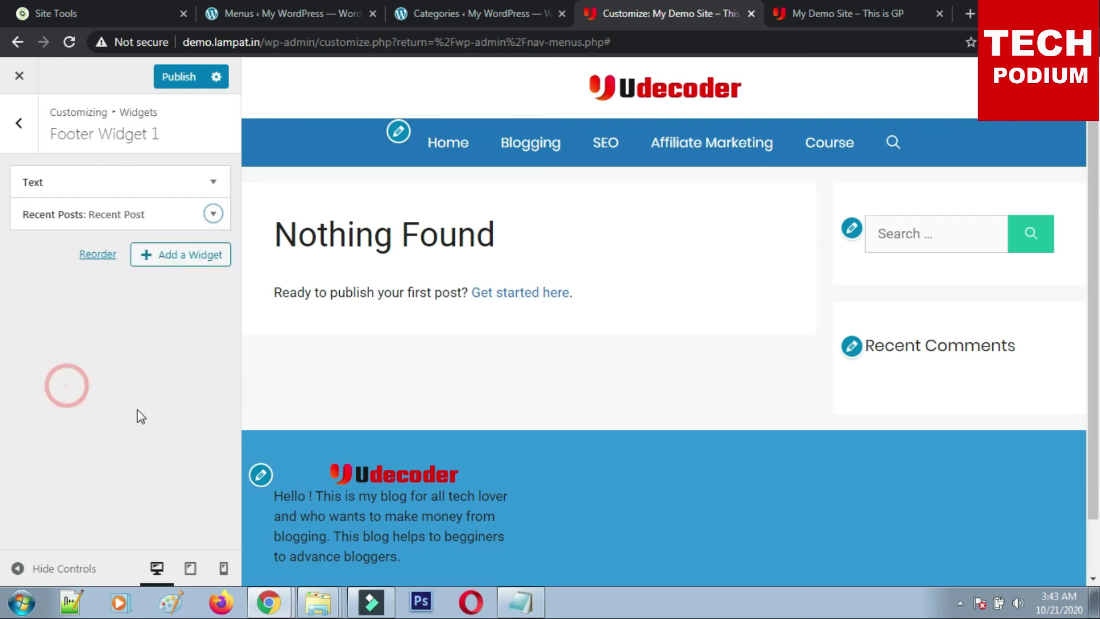
# Try a Navigation Menu widget showing the menu "Menu" in Footer Widget 1 and delete it.
pyautogui.click(170, 258)
pyautogui.scroll(-1, 395, 372)
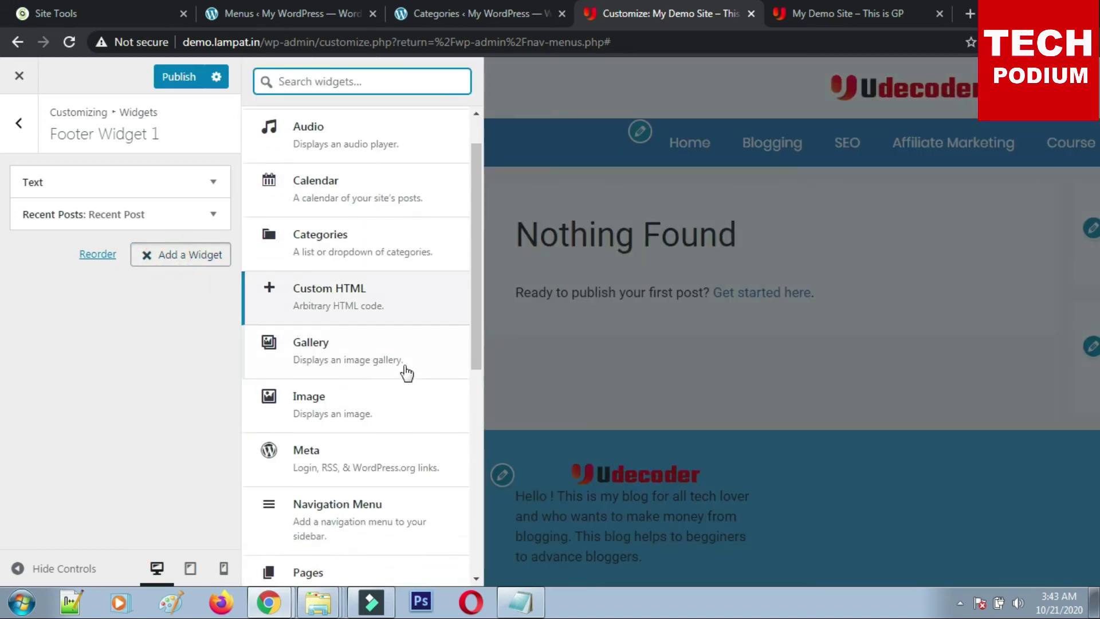
pyautogui.scroll(-2, 406, 373)
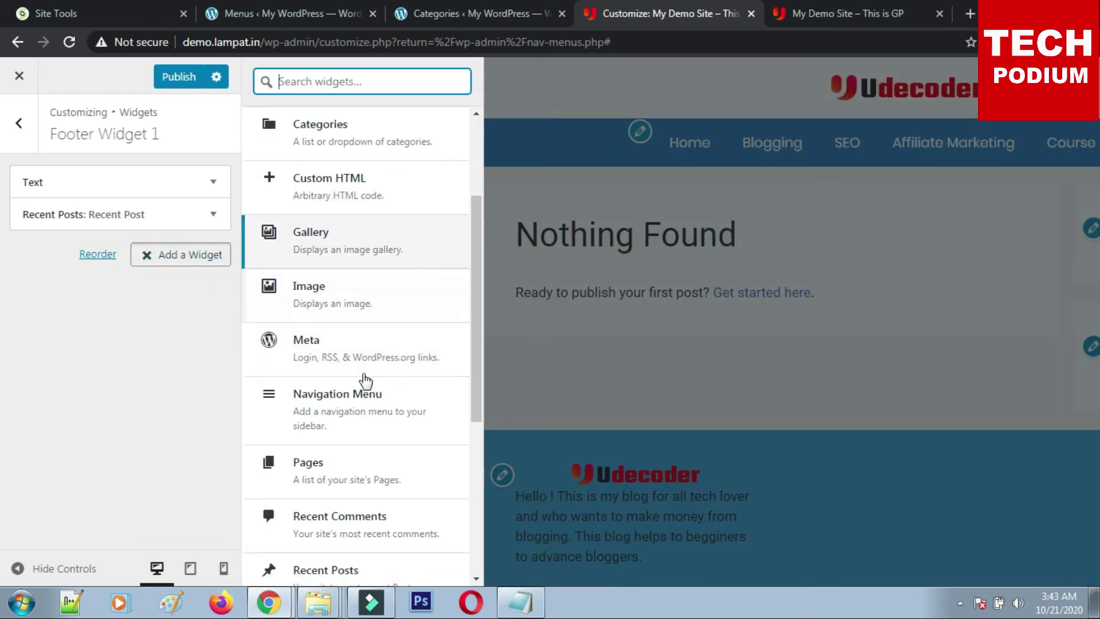
pyautogui.click(317, 414)
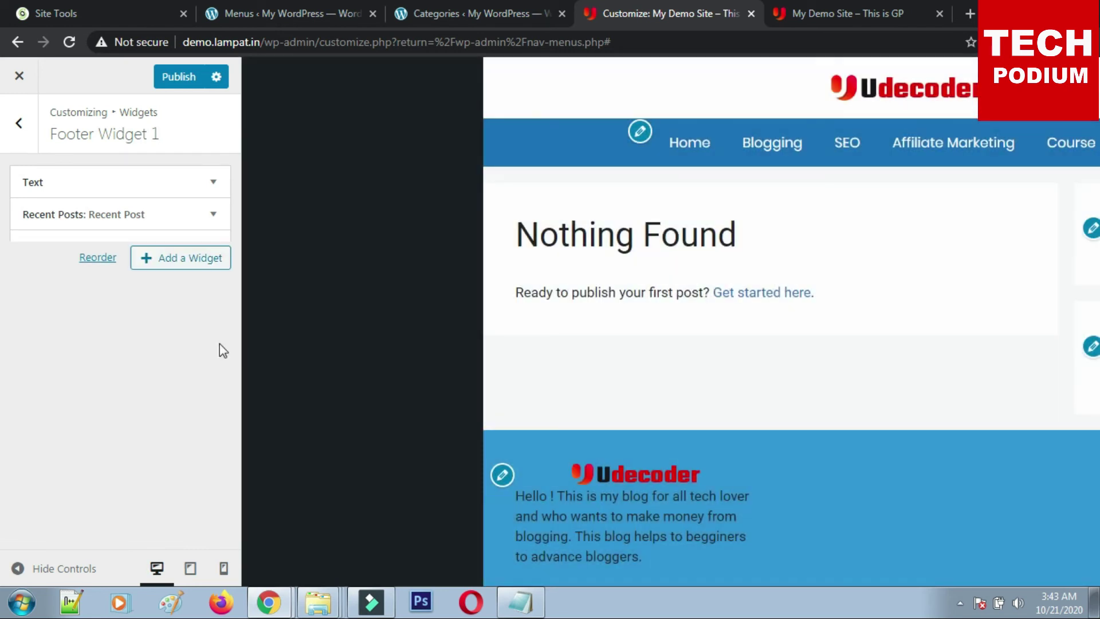
pyautogui.click(139, 355)
pyautogui.click(101, 392)
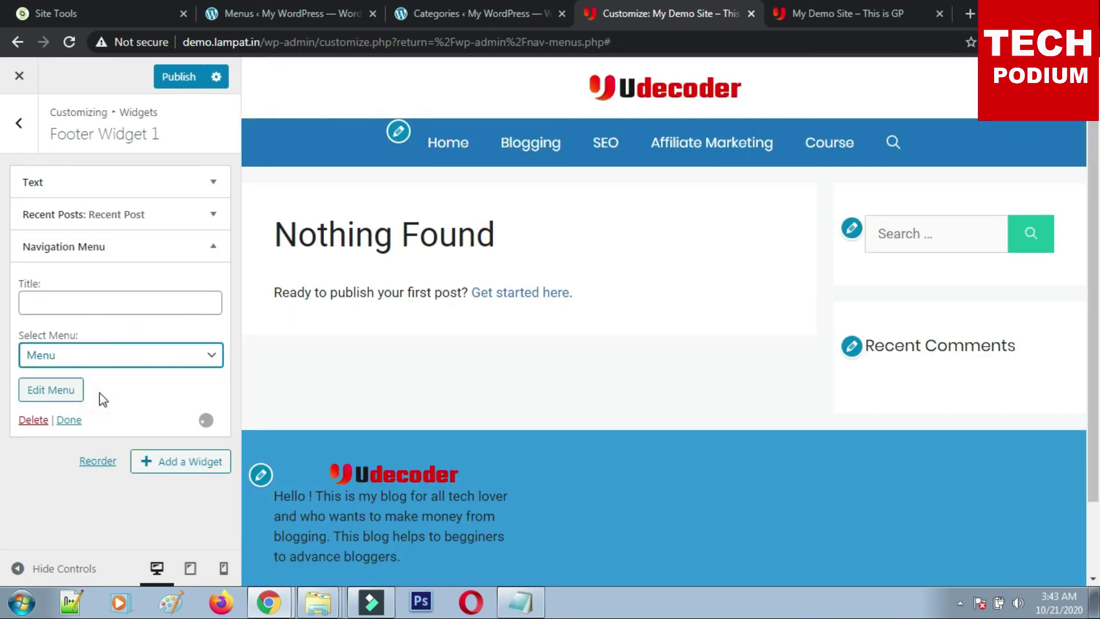
pyautogui.scroll(-4, 939, 482)
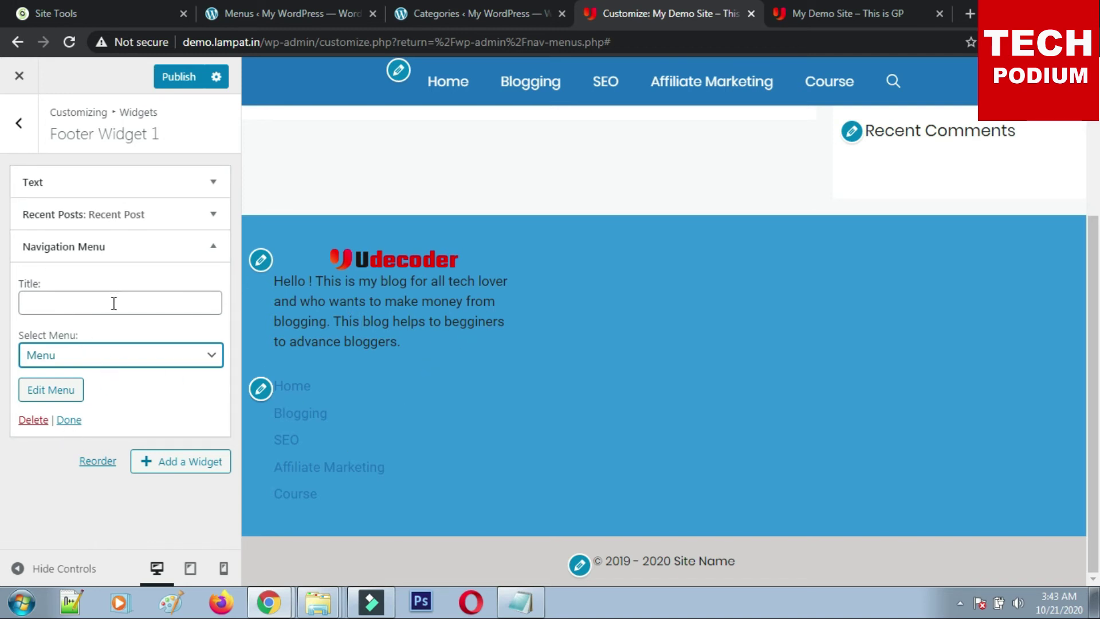
pyautogui.click(34, 419)
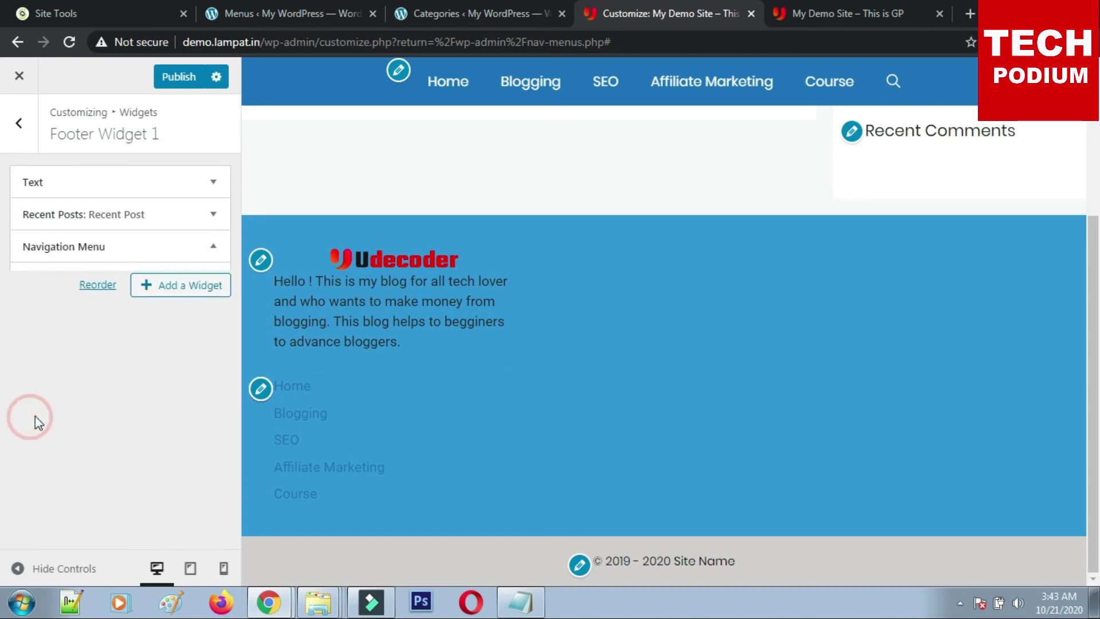
# Delete the Recent Posts widget from Footer Widget 1 and publish the change.
pyautogui.click(213, 213)
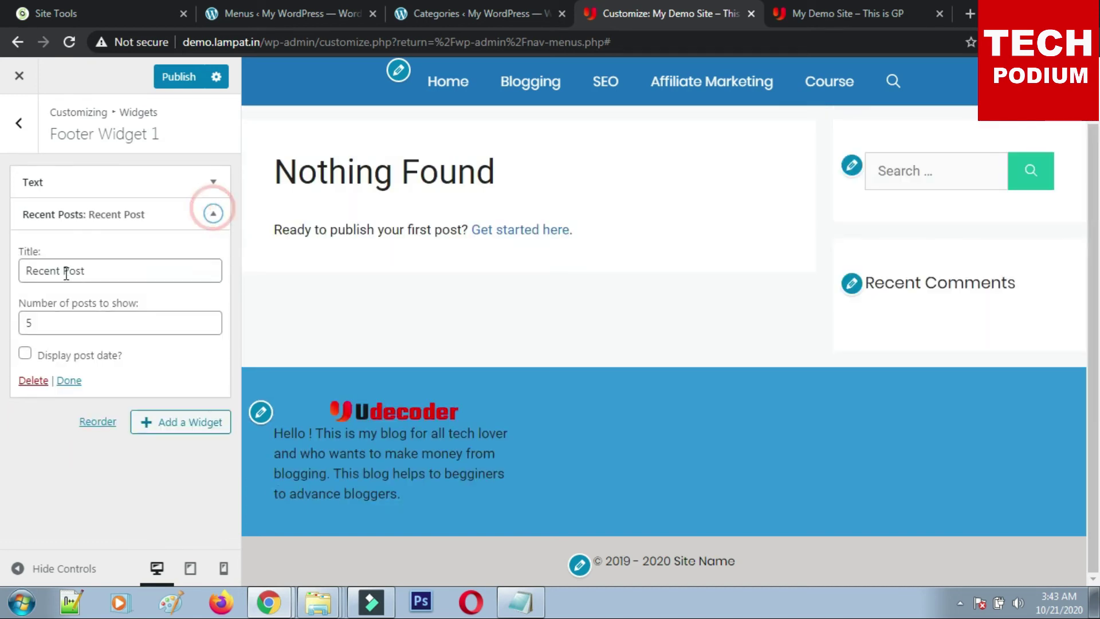
pyautogui.click(33, 381)
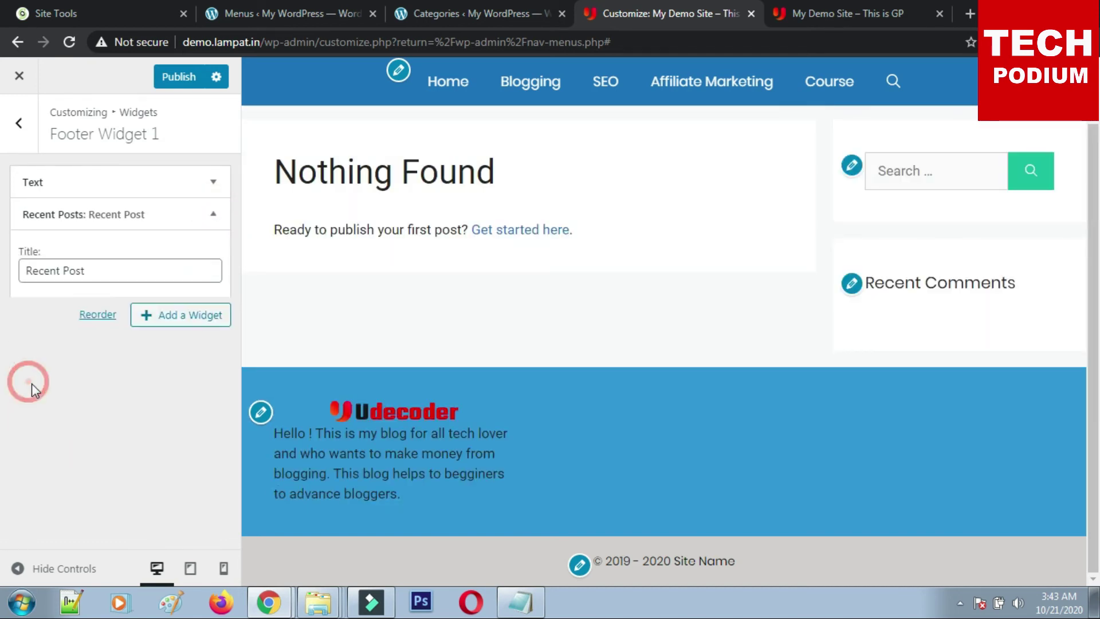
pyautogui.click(187, 86)
# Add a Recent Posts widget to Footer Widget 2.
pyautogui.click(19, 122)
pyautogui.click(110, 393)
pyautogui.click(176, 179)
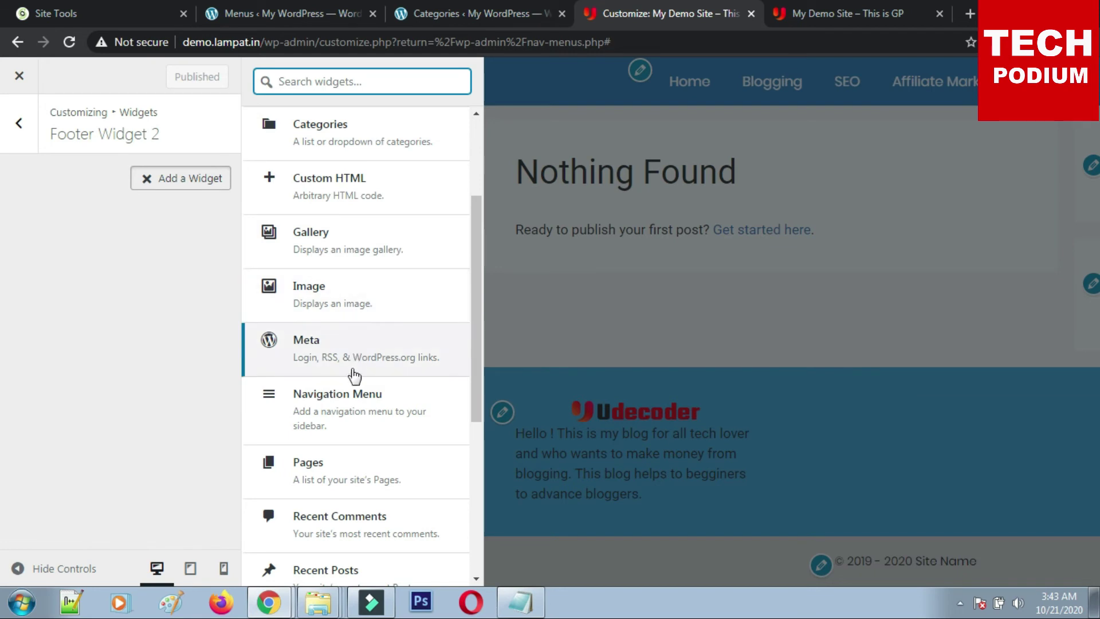
pyautogui.scroll(-3, 358, 344)
pyautogui.scroll(-3, 357, 375)
pyautogui.click(356, 329)
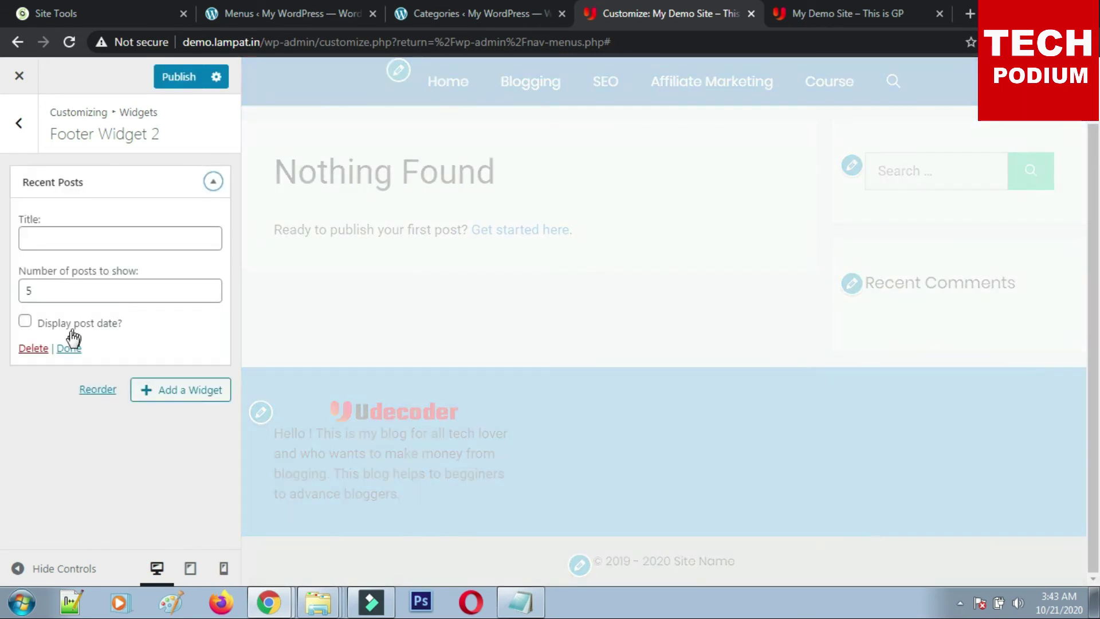
# Title Footer Widget 2's Recent Posts widget "Recent Post", finish editing it and publish.
pyautogui.click(35, 240)
pyautogui.write('Recent ')
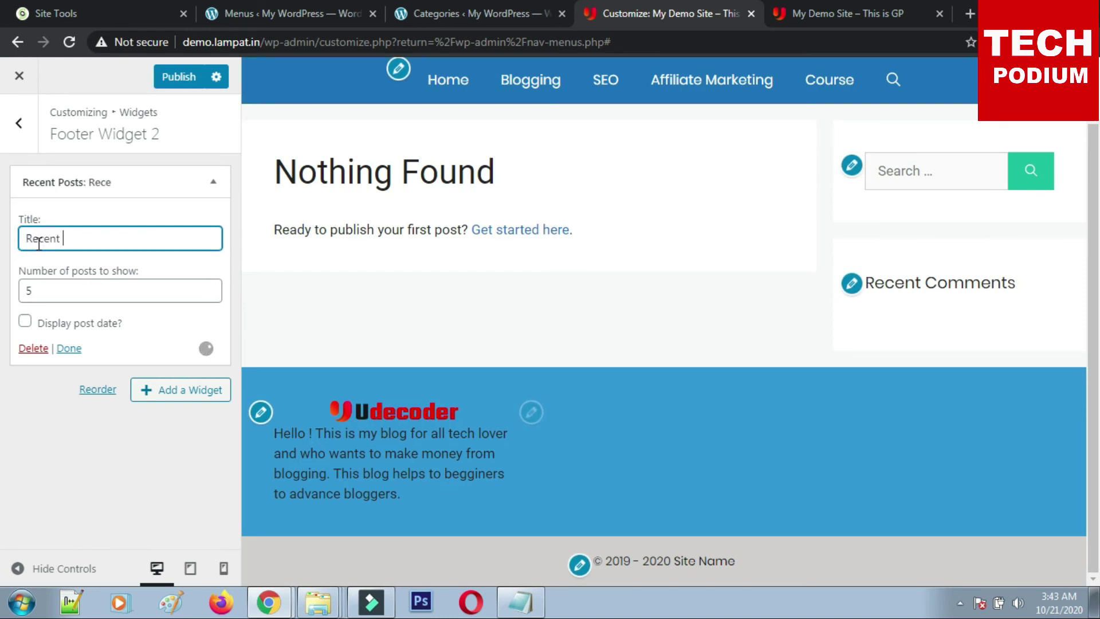
pyautogui.write('Post')
pyautogui.click(69, 349)
pyautogui.click(180, 78)
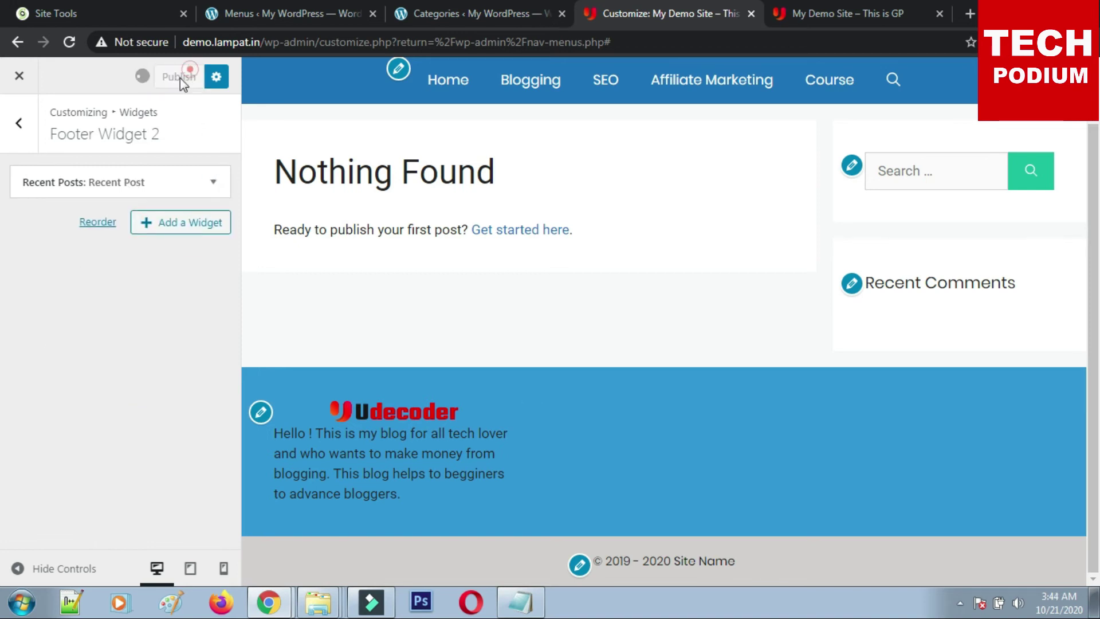
# Add a Navigation Menu widget to Footer Widget 3.
pyautogui.click(19, 122)
pyautogui.click(115, 422)
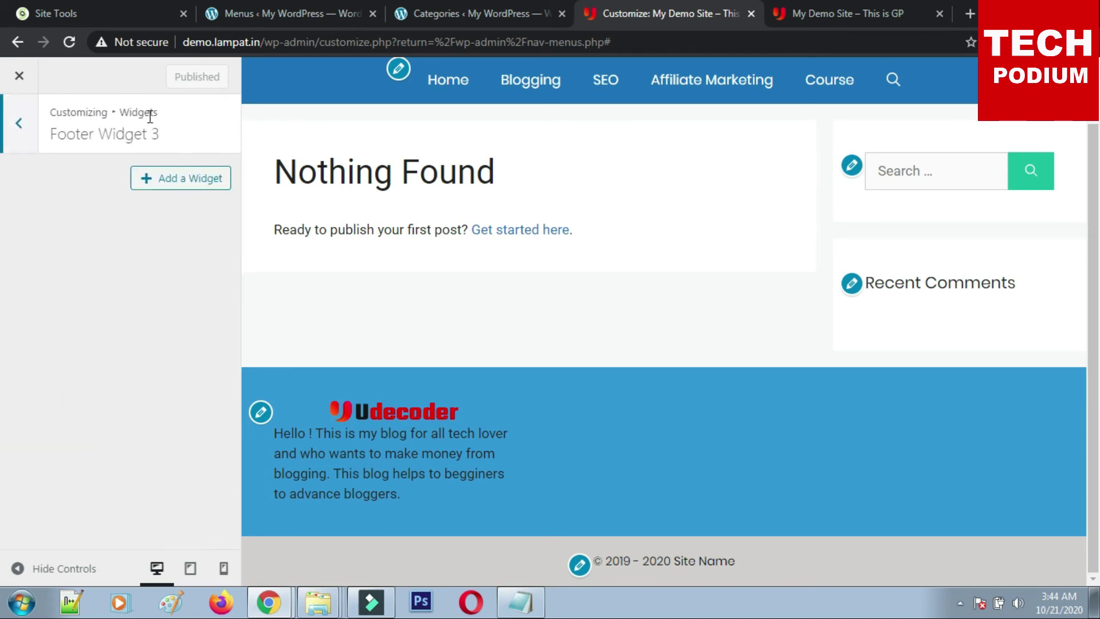
pyautogui.click(184, 179)
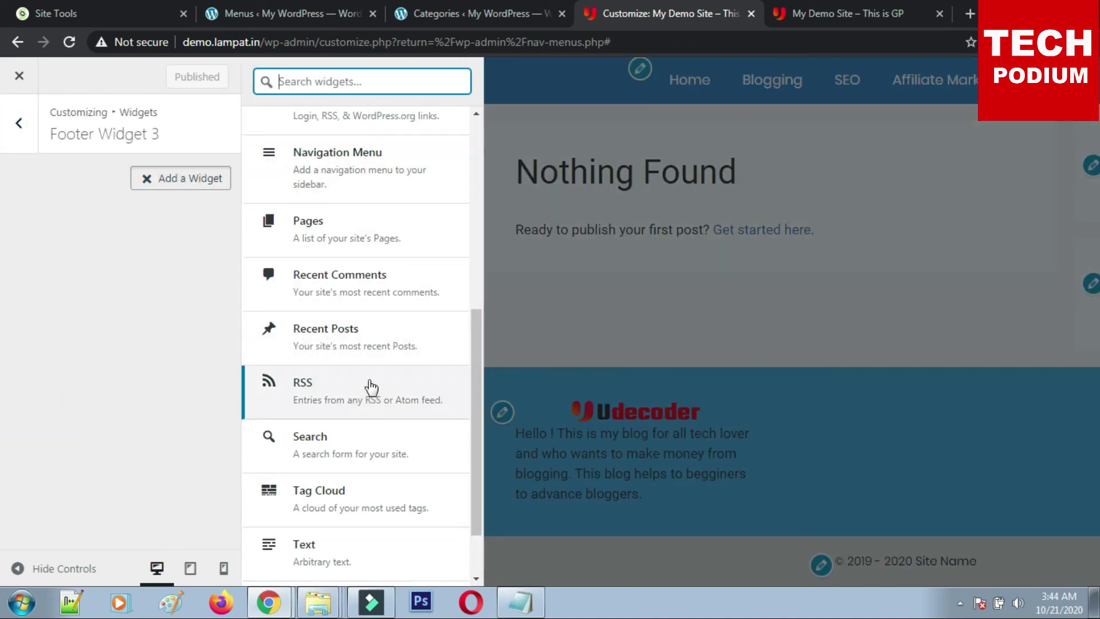
pyautogui.scroll(-2, 376, 437)
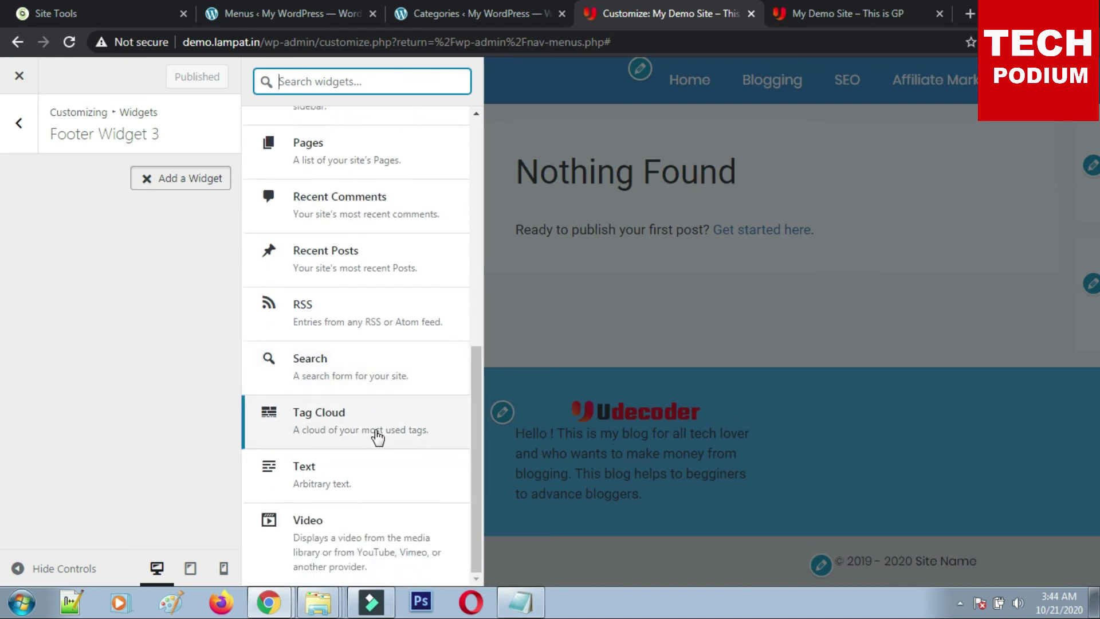
pyautogui.scroll(8, 377, 437)
pyautogui.scroll(1, 377, 437)
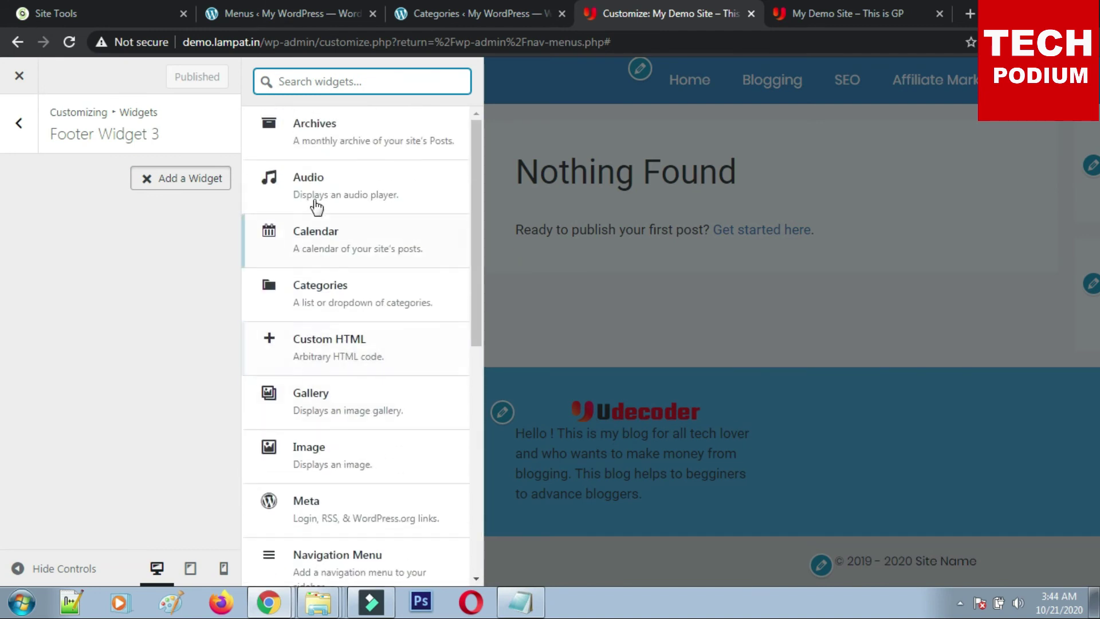
pyautogui.click(338, 552)
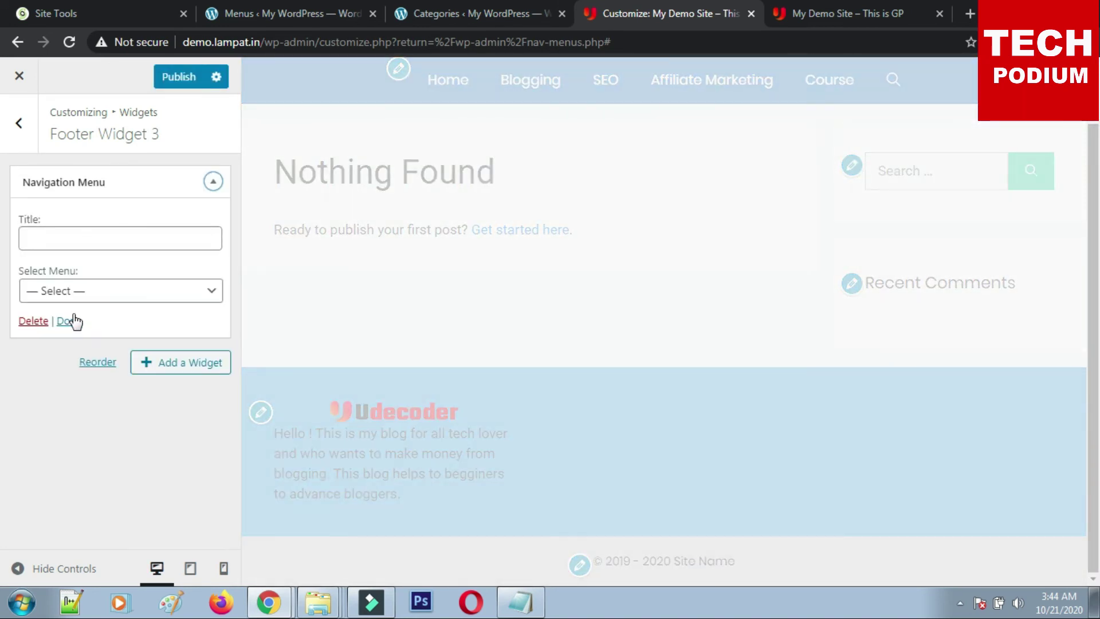
# Assign the menu "Menu" to the Navigation Menu widget, title it "Resources" and finish editing it.
pyautogui.click(82, 291)
pyautogui.click(32, 327)
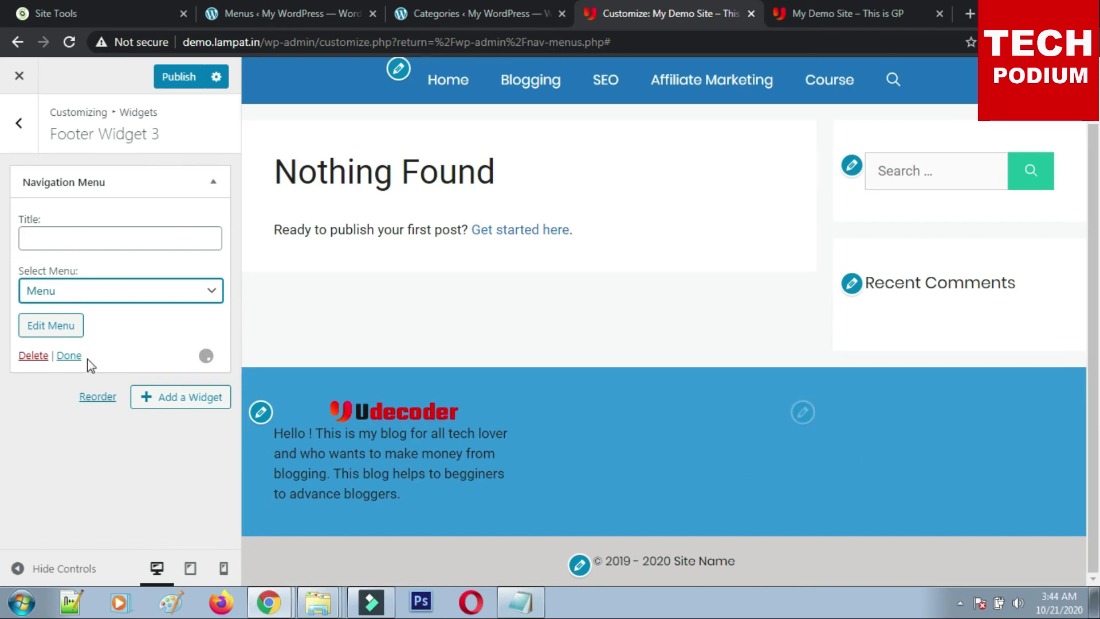
pyautogui.click(44, 237)
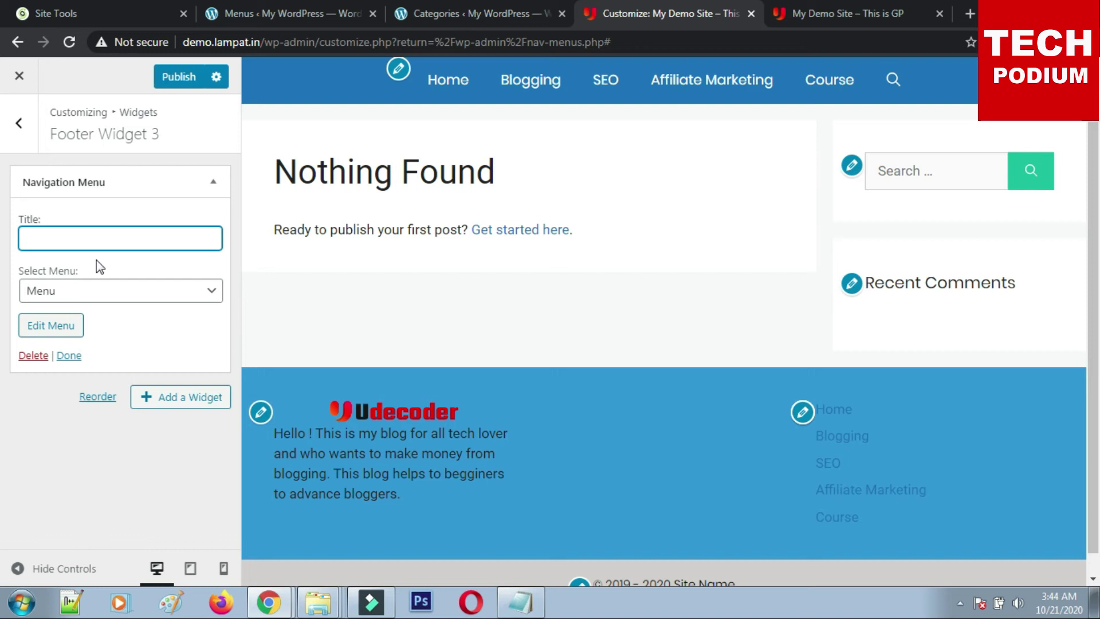
pyautogui.write('Resources')
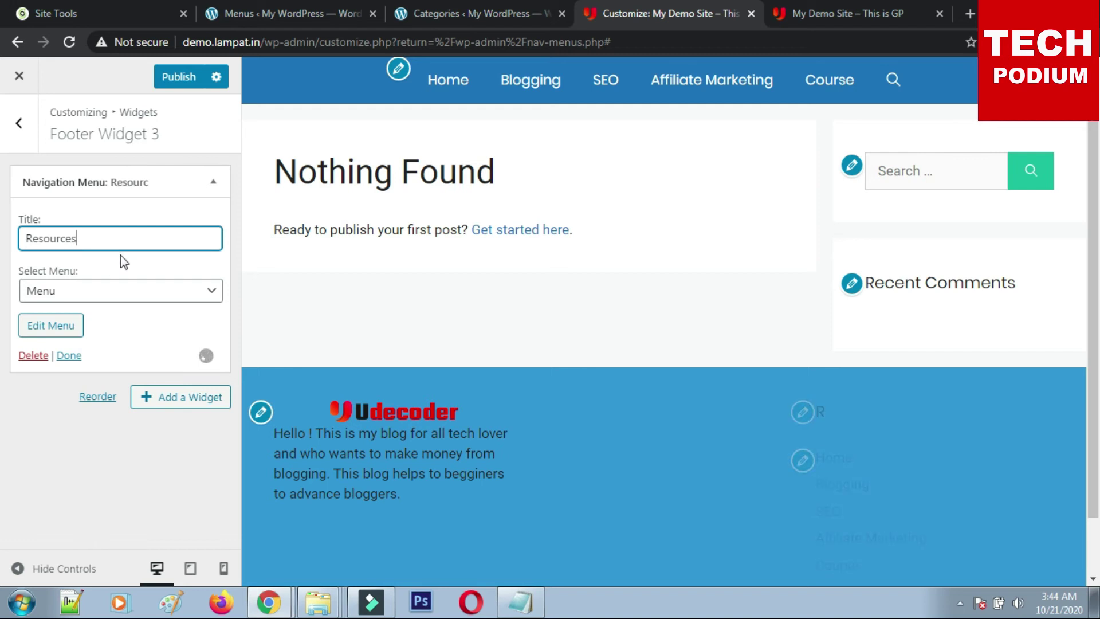
pyautogui.click(68, 355)
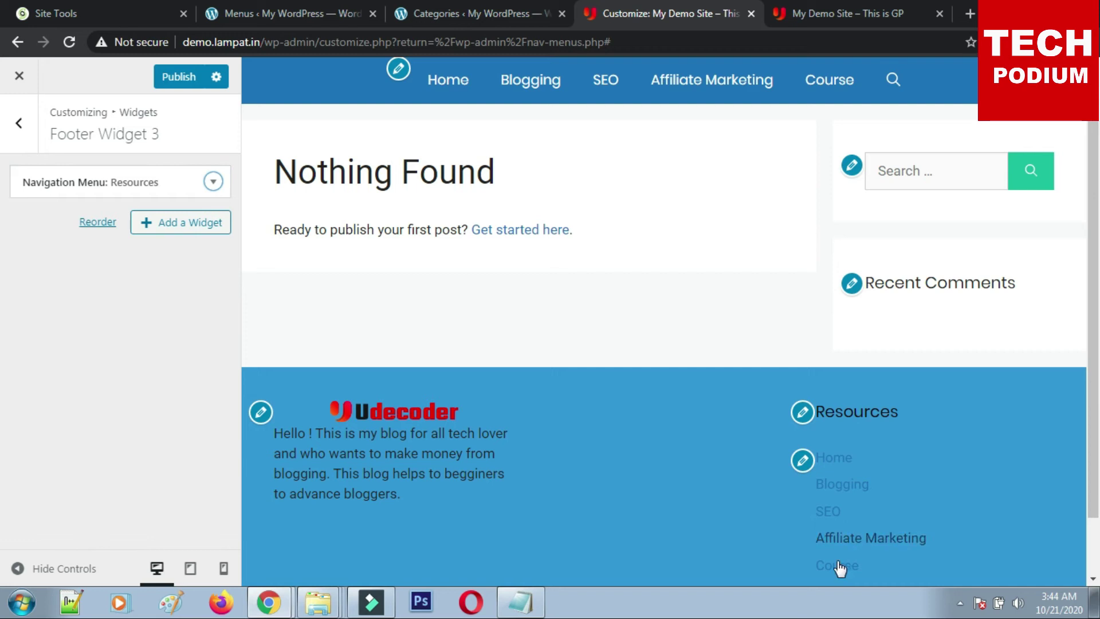
pyautogui.scroll(-2, 841, 538)
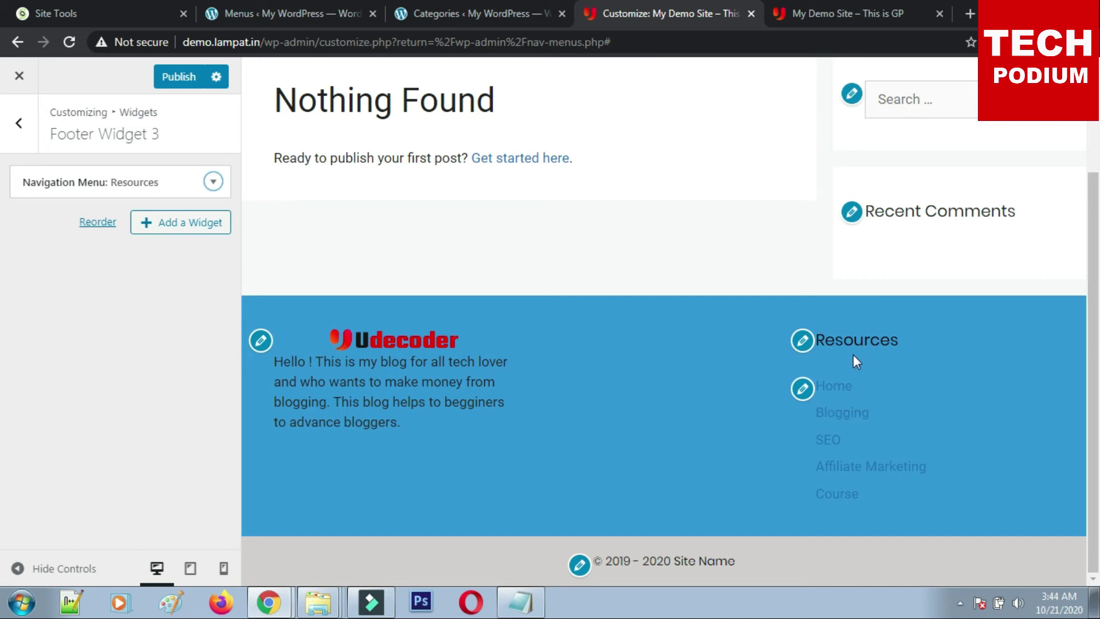
# Set the footer widgets' text color to near-black in the footer color settings and publish the change.
pyautogui.click(22, 125)
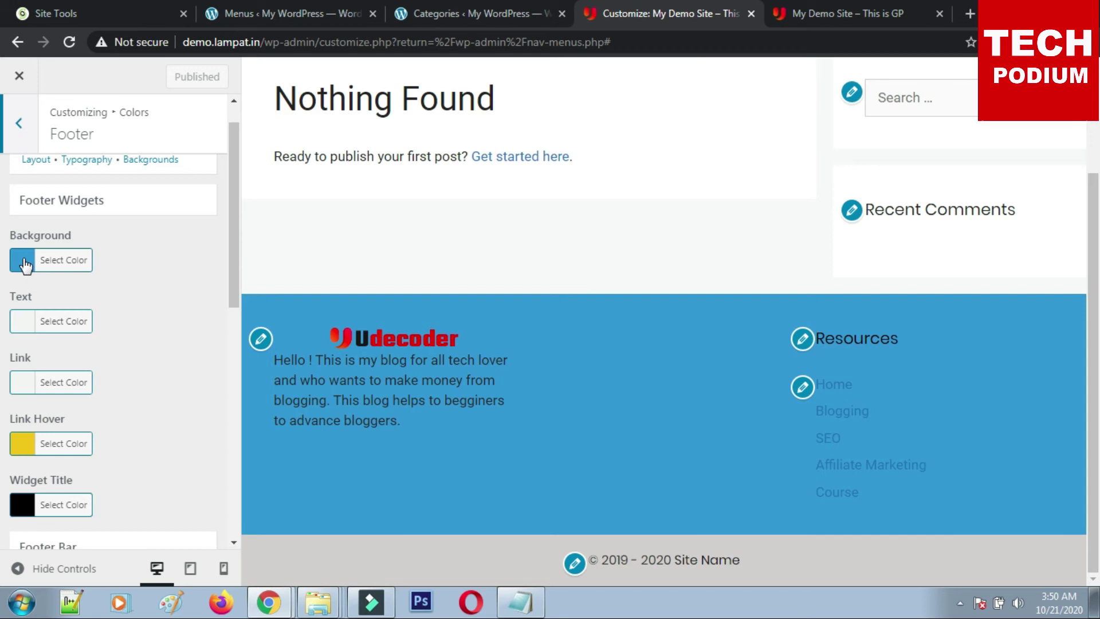
pyautogui.click(22, 322)
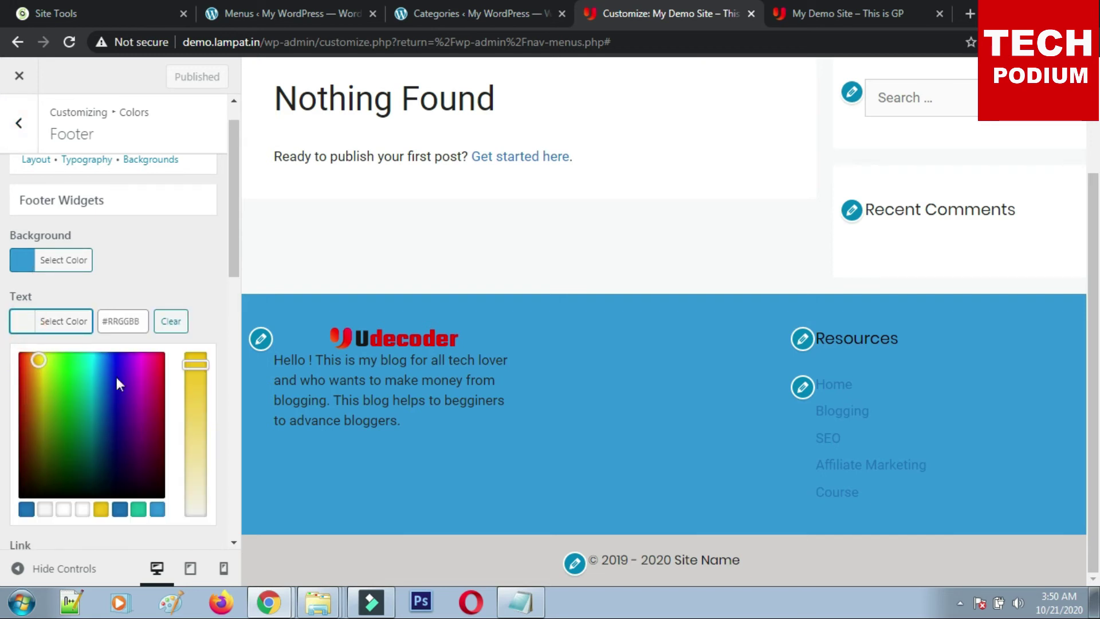
pyautogui.click(189, 280)
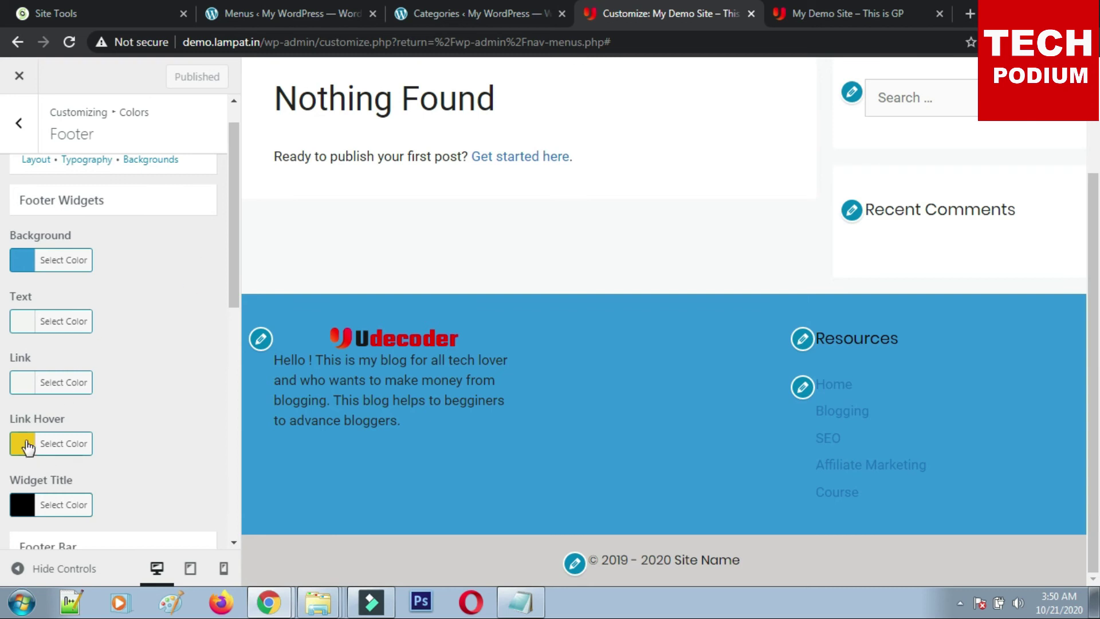
pyautogui.click(22, 322)
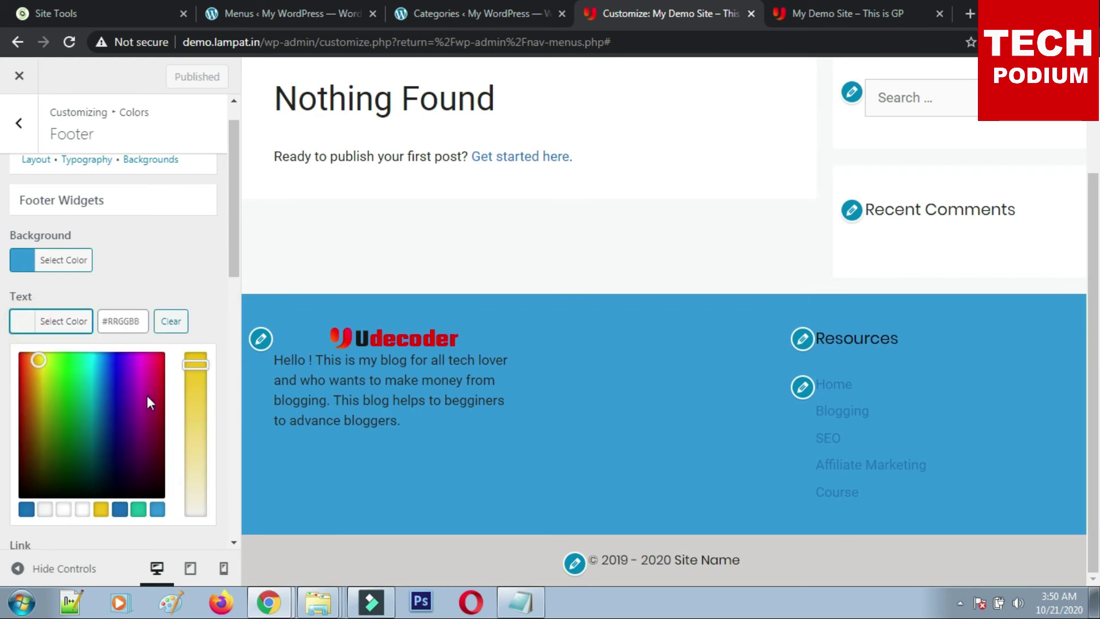
pyautogui.scroll(-3, 149, 402)
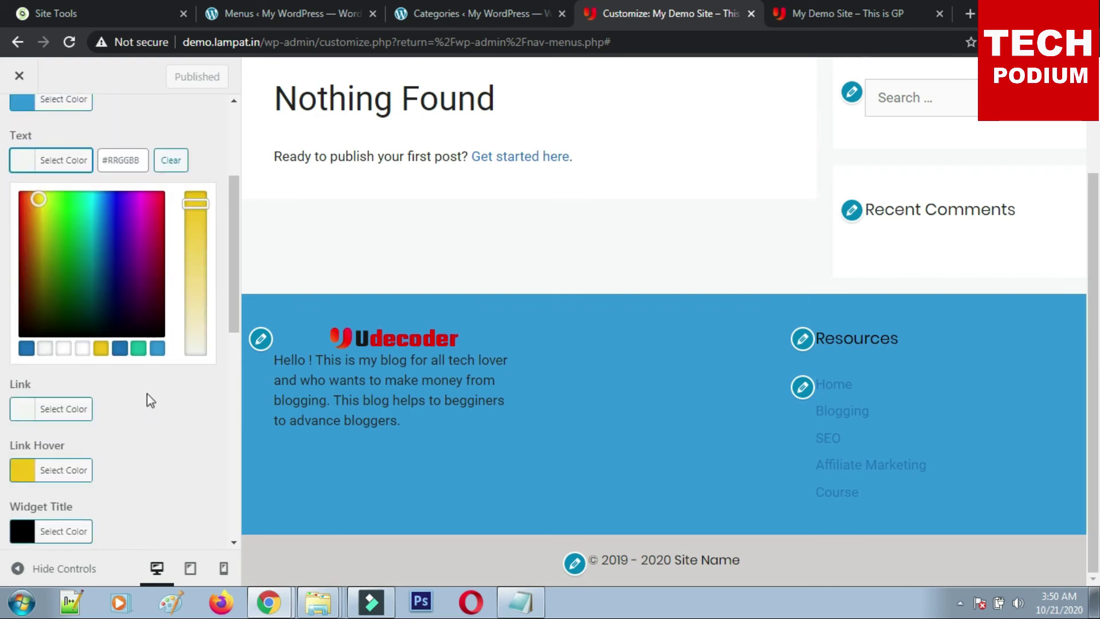
pyautogui.click(112, 326)
pyautogui.click(178, 76)
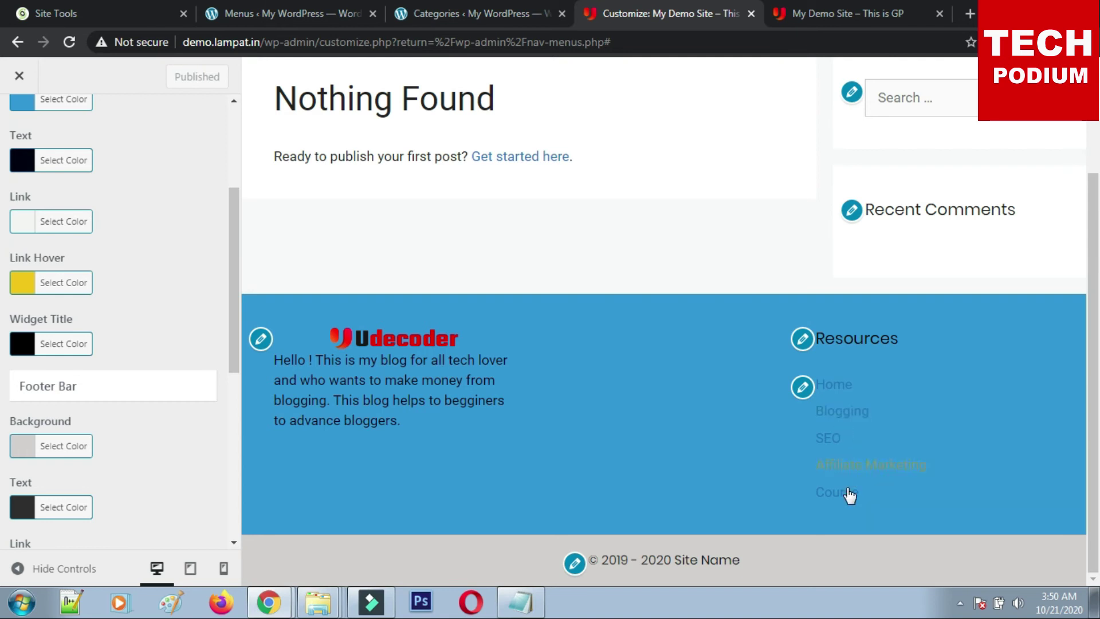
# Set the footer widgets' link color to dark grey #1e1e1e and publish the change.
pyautogui.click(22, 231)
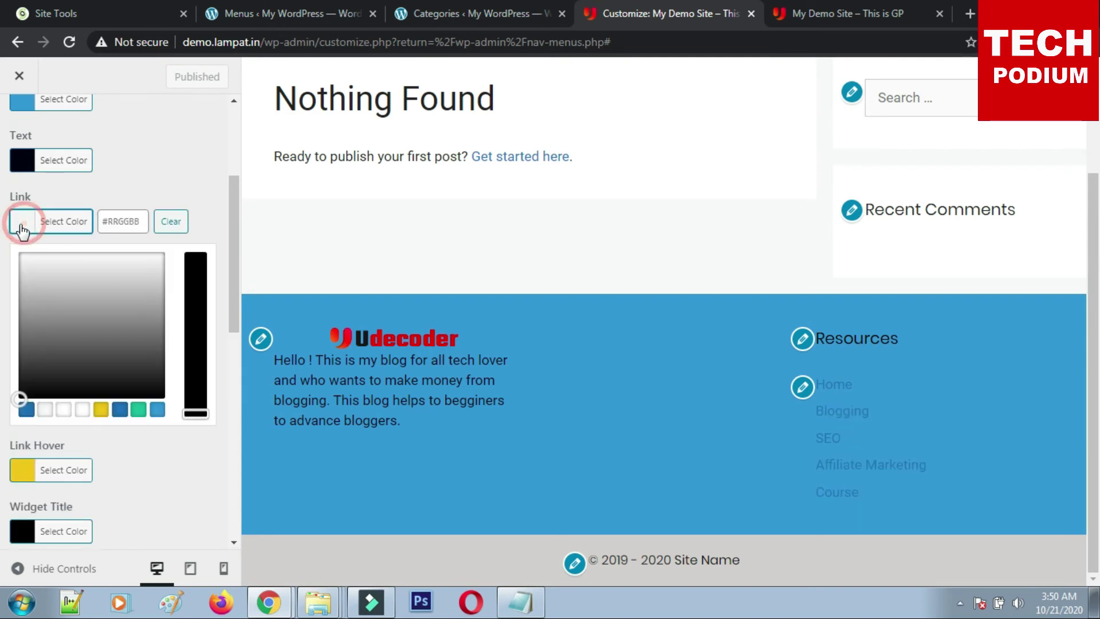
pyautogui.click(113, 184)
pyautogui.click(23, 231)
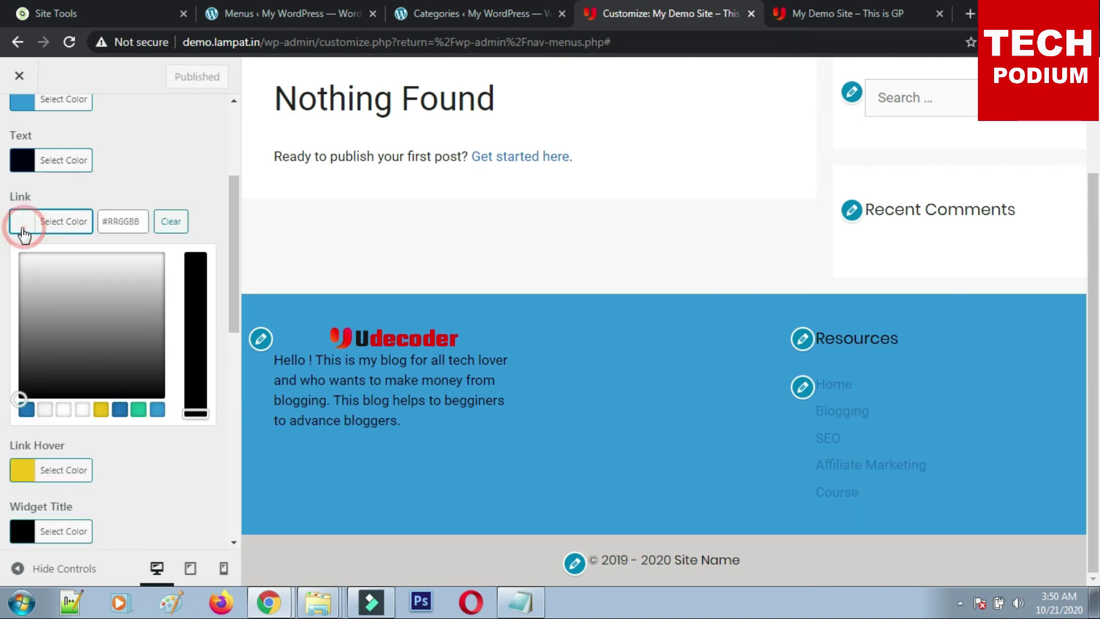
pyautogui.click(41, 383)
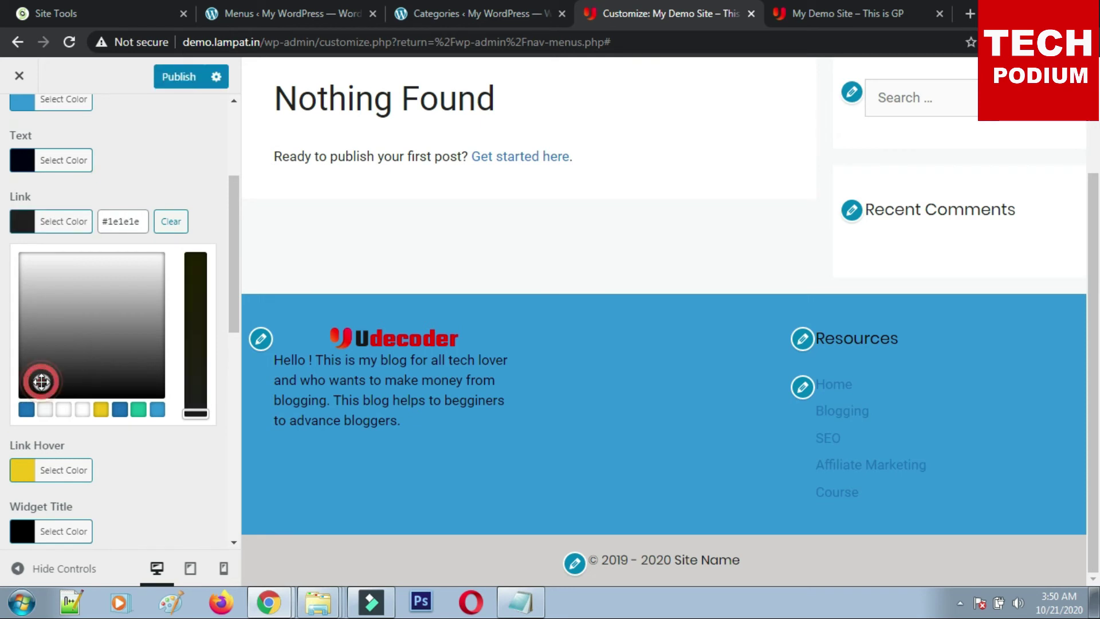
pyautogui.click(180, 76)
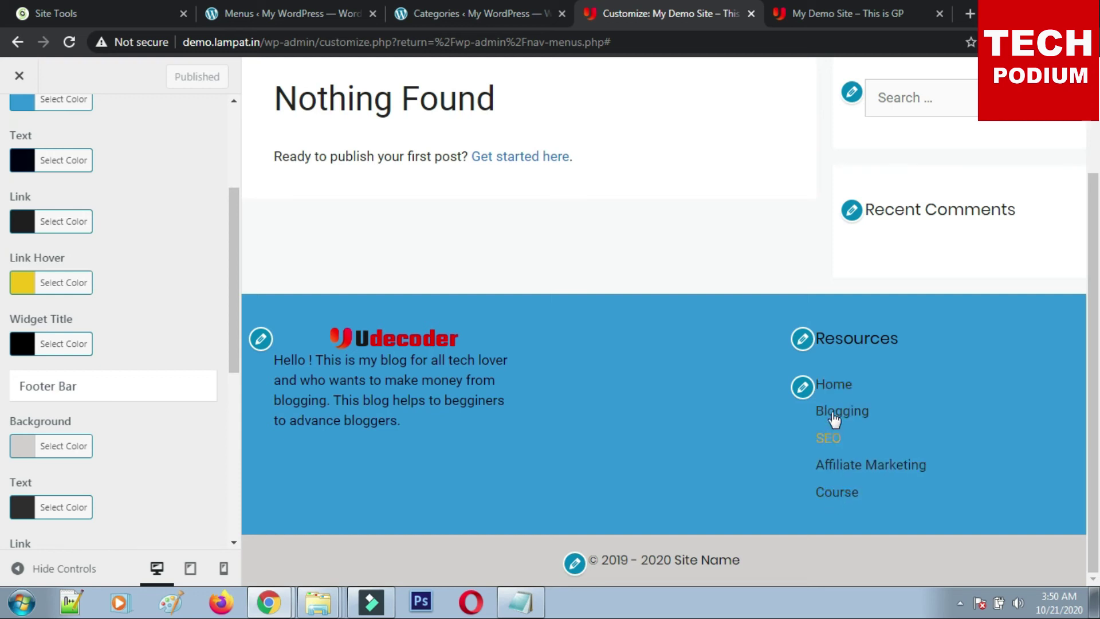
# Set the footer widgets' link hover color to white, #ffffff.
pyautogui.click(22, 283)
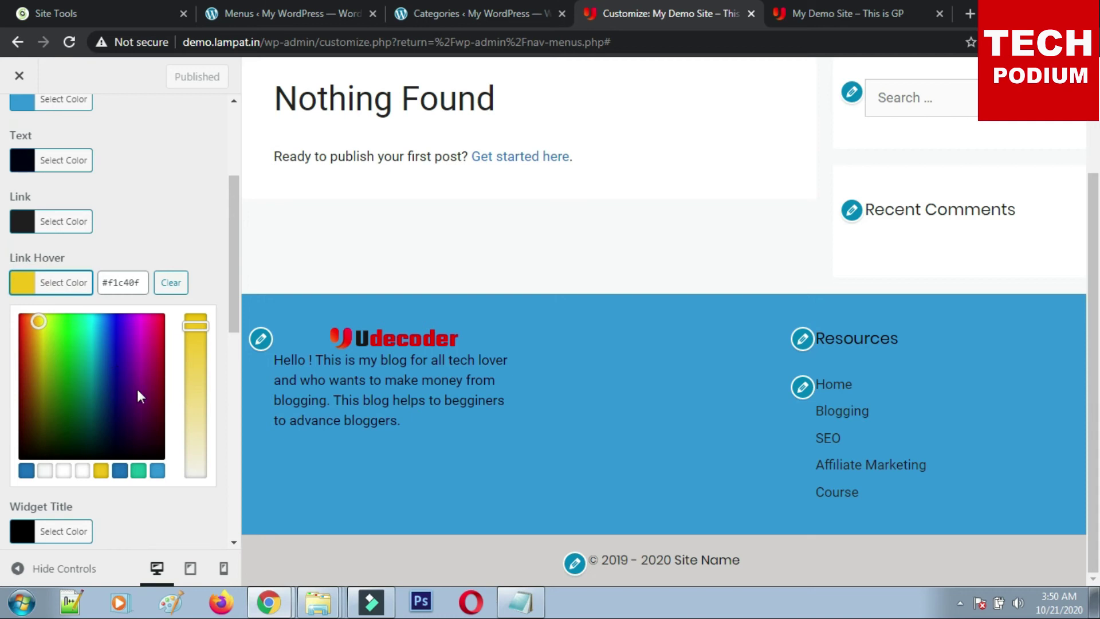
pyautogui.click(83, 471)
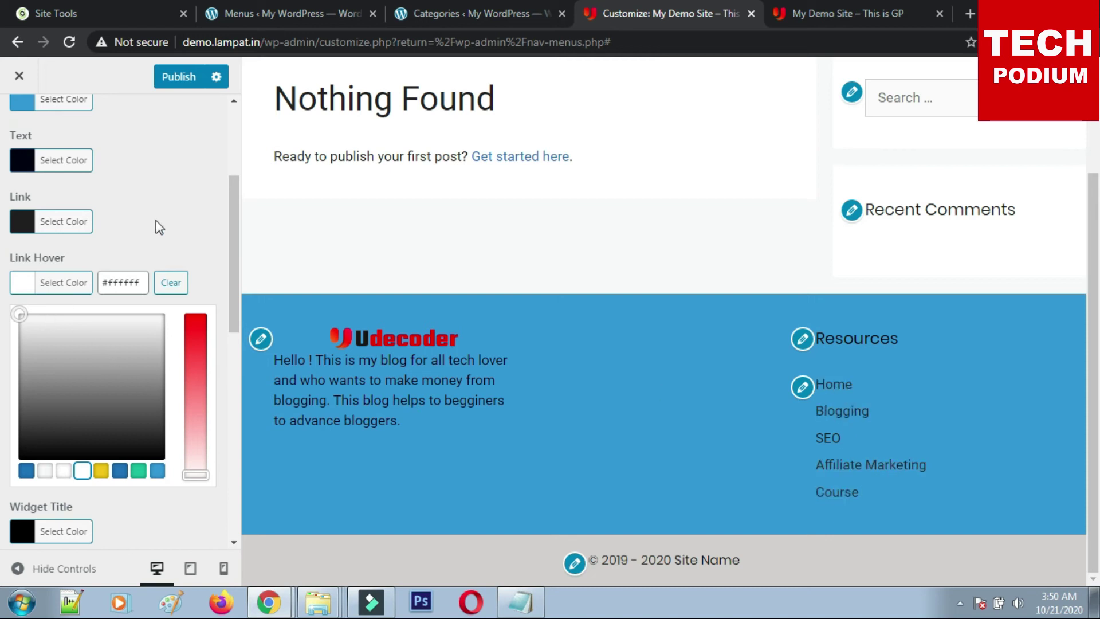
pyautogui.click(167, 211)
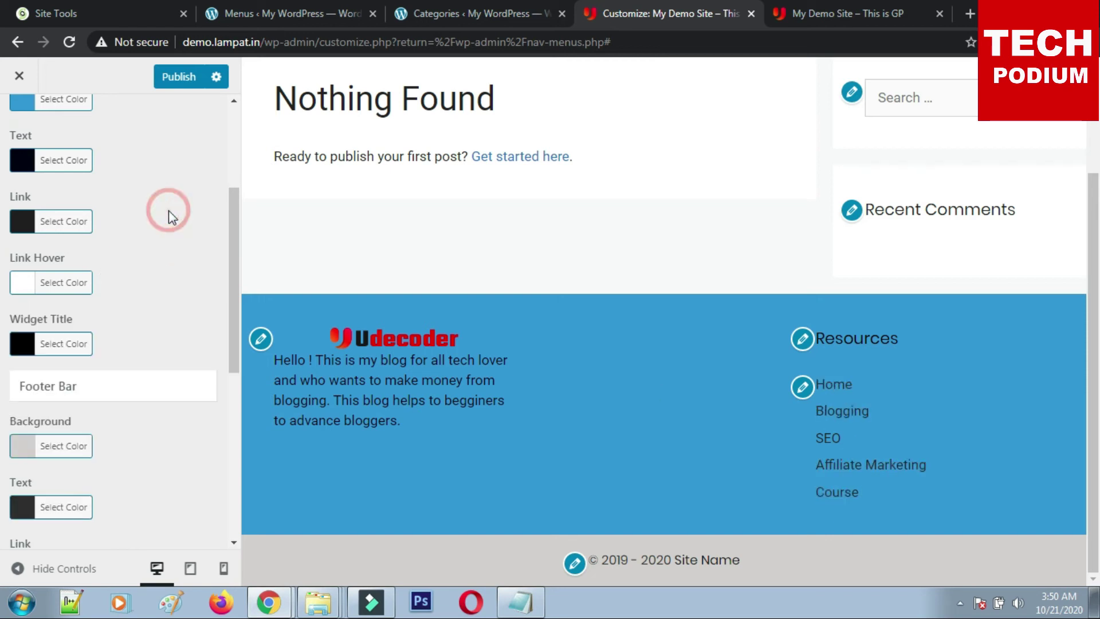
# Publish the link hover color change and check the page and footer in the preview.
pyautogui.click(166, 79)
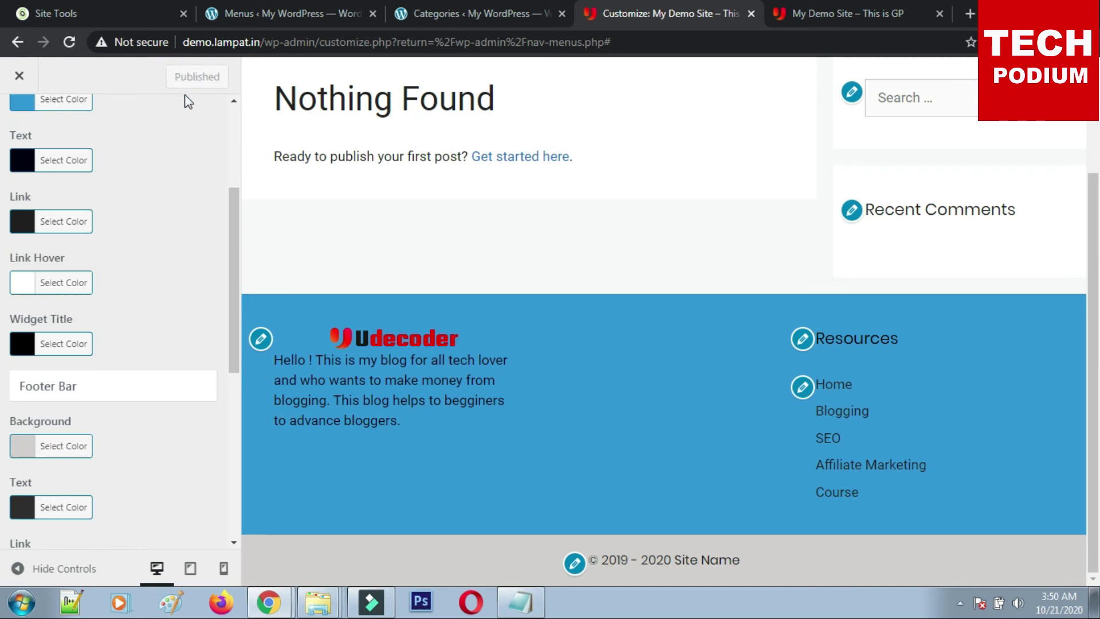
pyautogui.scroll(4, 884, 433)
pyautogui.scroll(-2, 883, 450)
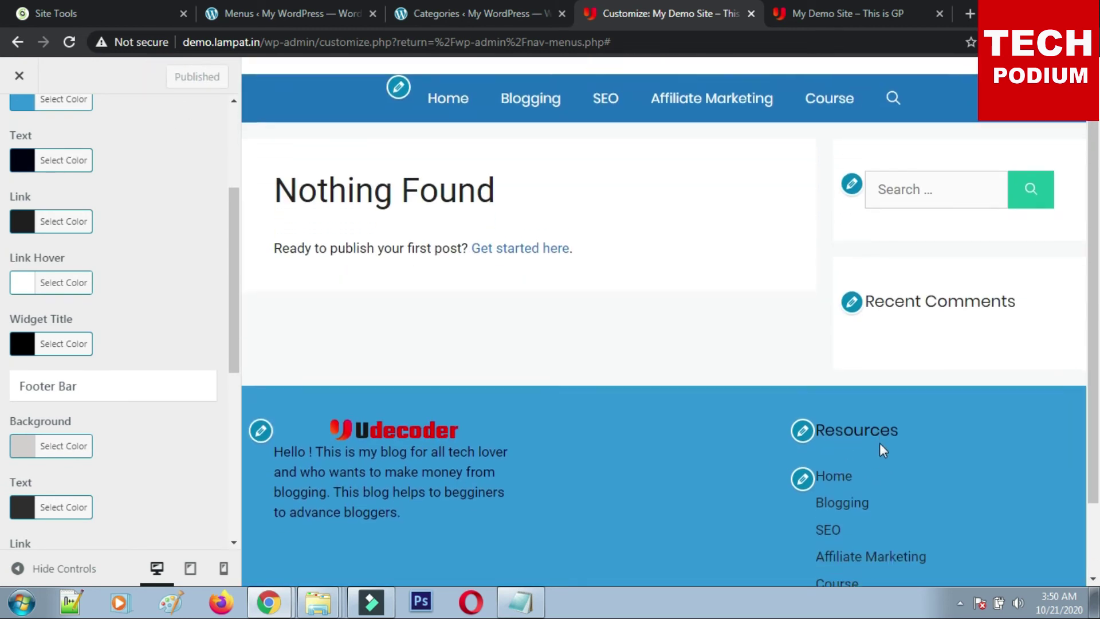
pyautogui.scroll(-2, 883, 450)
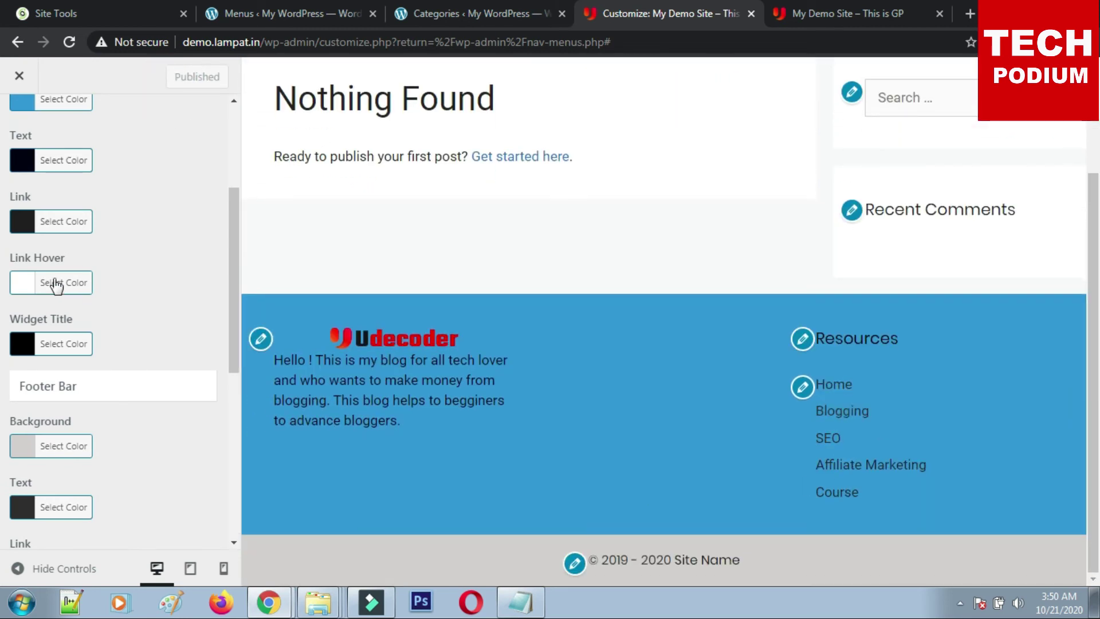
# Set the footer widgets' text color to white, #ffffff, and publish the change.
pyautogui.scroll(2, 41, 204)
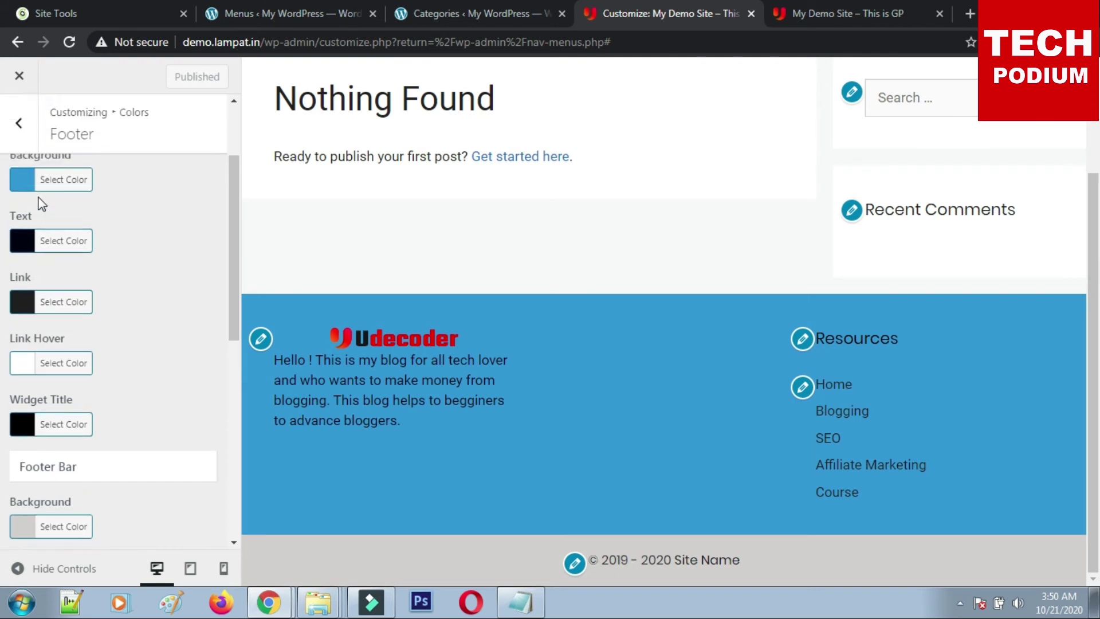
pyautogui.click(22, 240)
pyautogui.click(81, 429)
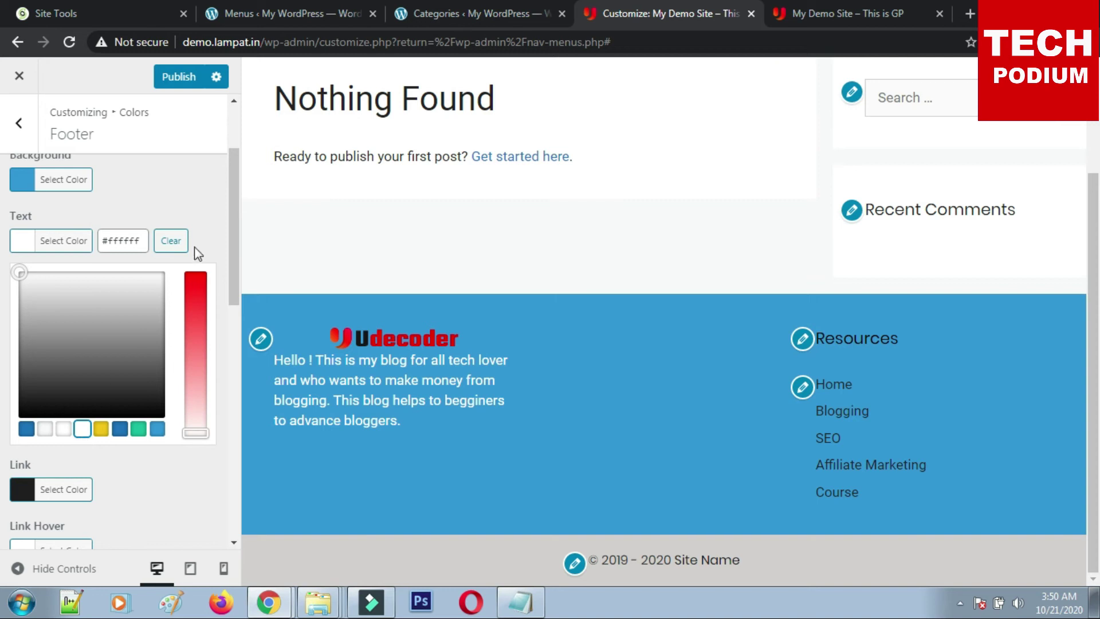
pyautogui.click(178, 77)
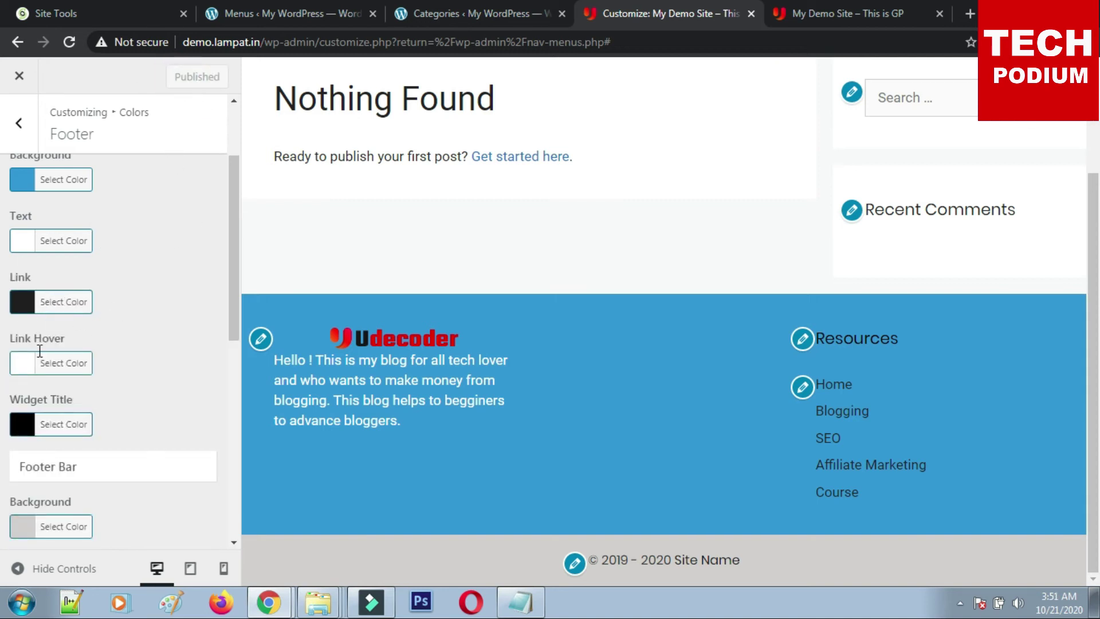
# Set the footer widgets' link color to white, #ffffff, and publish the change.
pyautogui.click(30, 305)
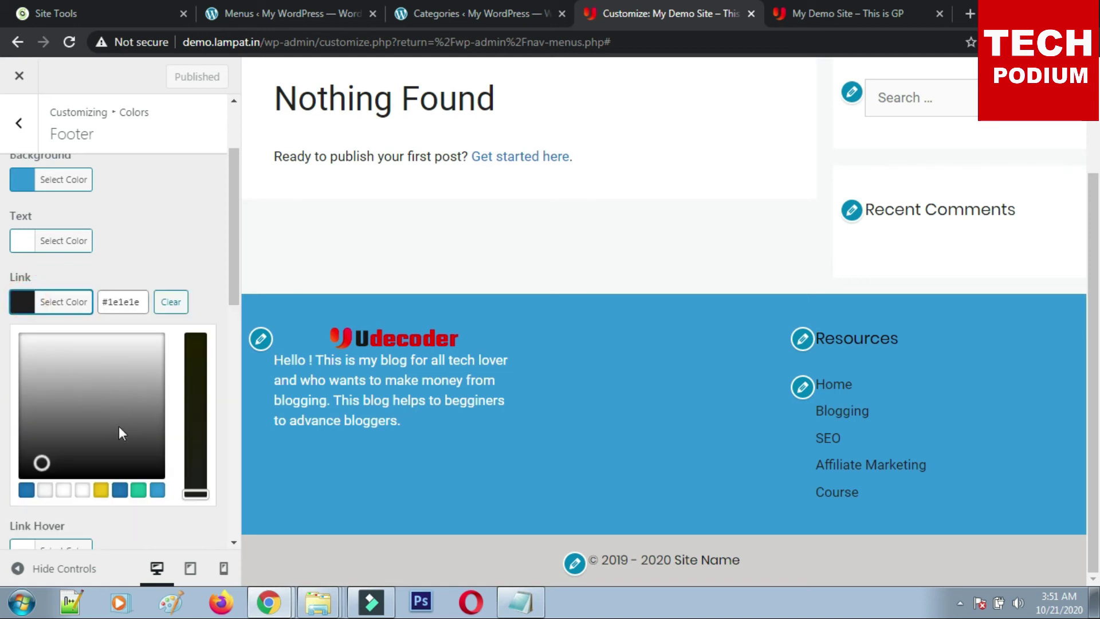
pyautogui.click(82, 490)
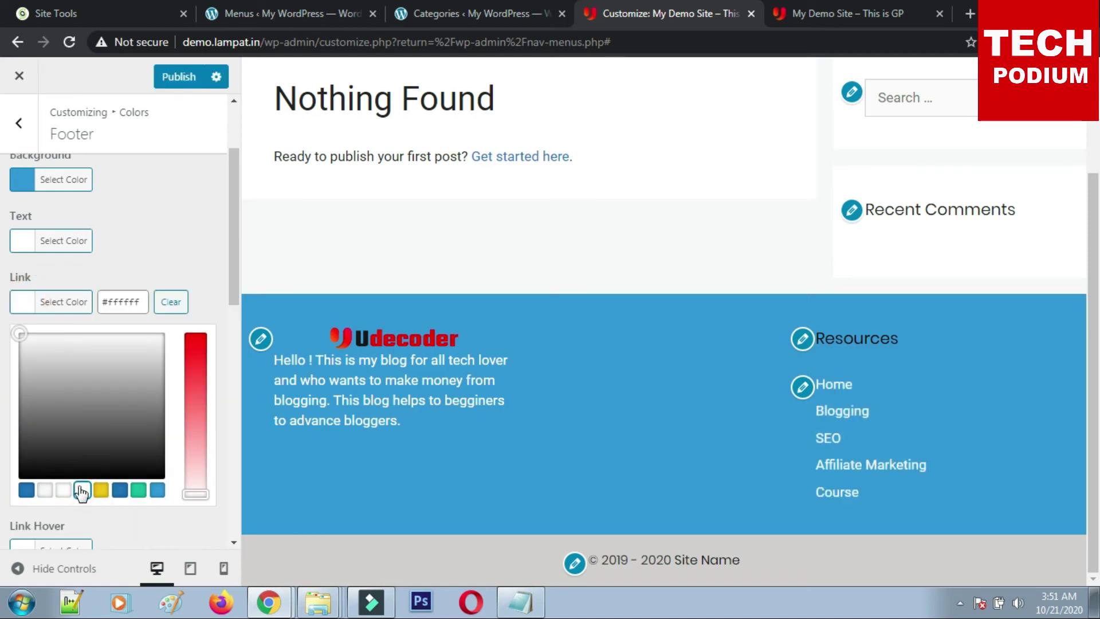
pyautogui.click(146, 263)
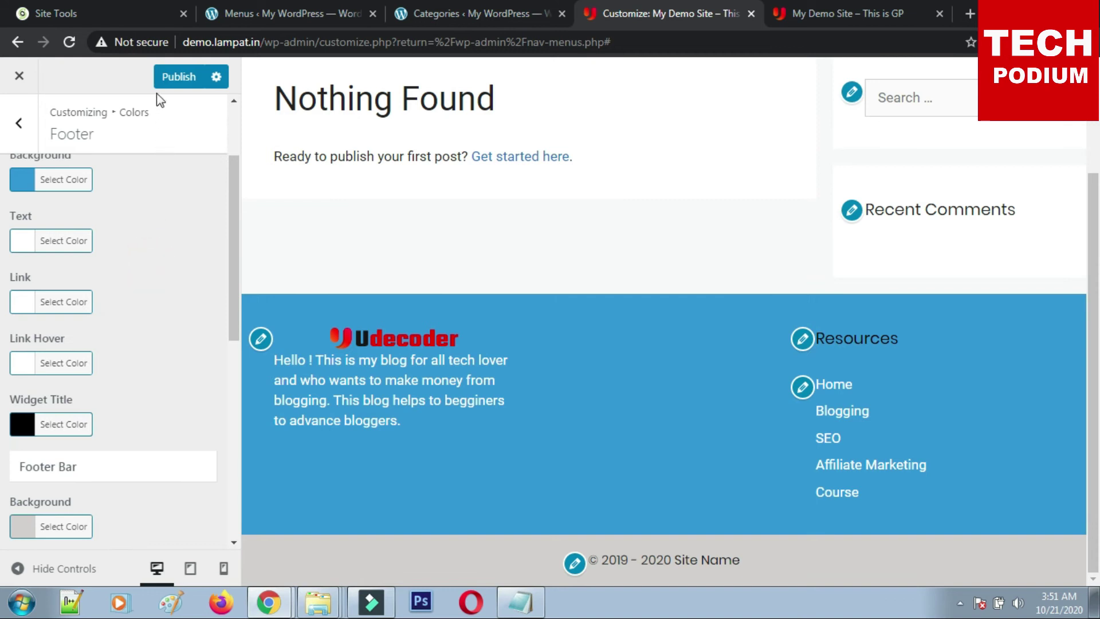
pyautogui.click(166, 80)
# Try a dark navy link hover color, #09163d, for the footer widgets.
pyautogui.click(28, 365)
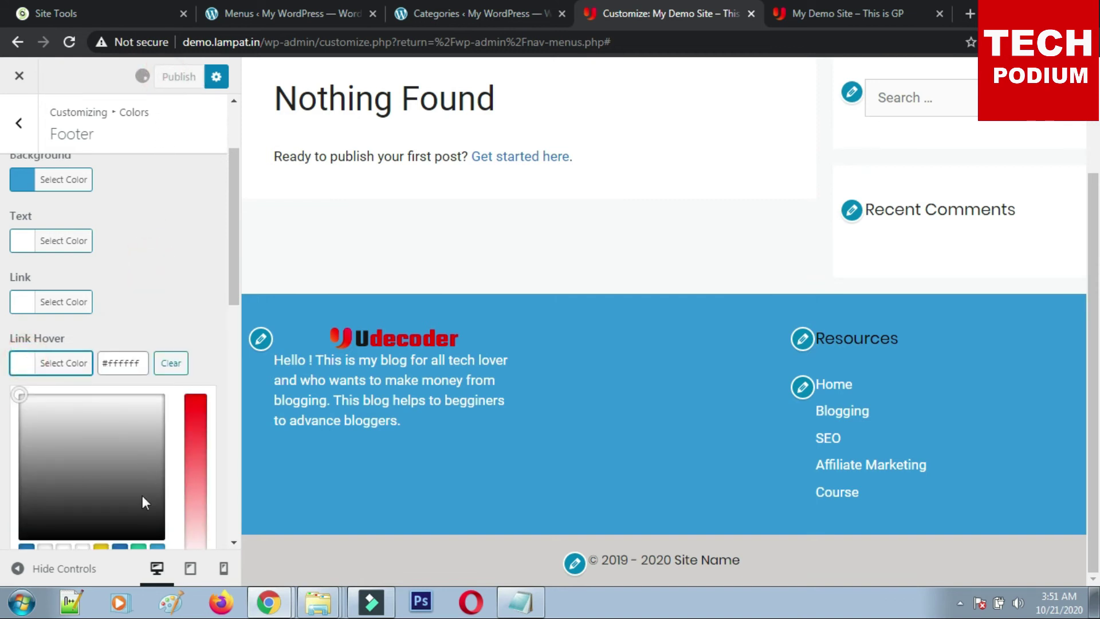
pyautogui.scroll(-3, 146, 487)
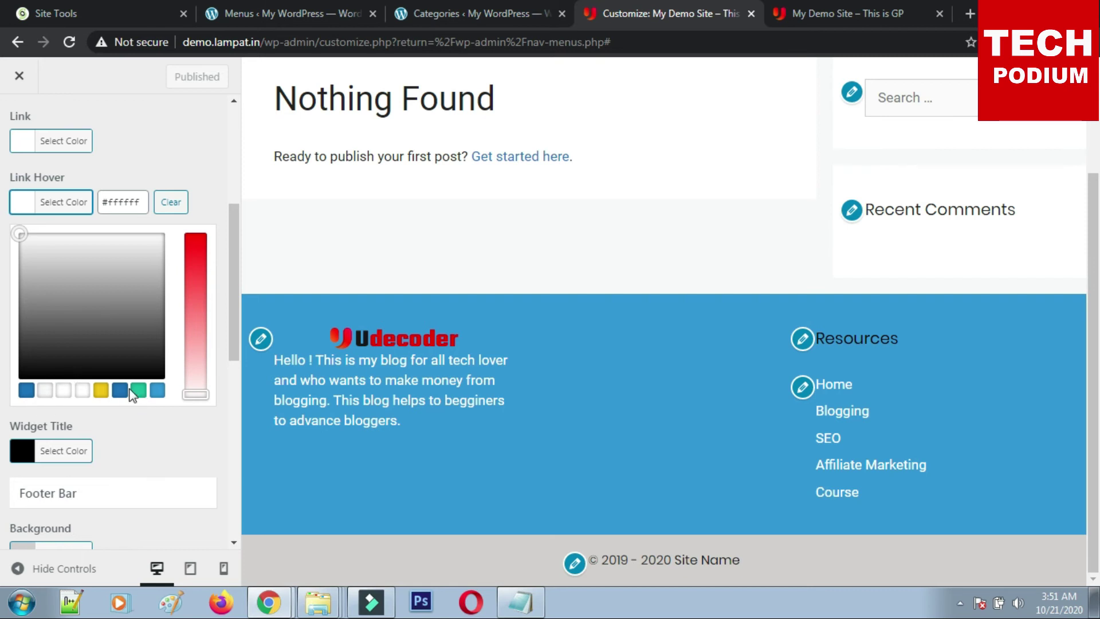
pyautogui.click(122, 390)
pyautogui.click(112, 345)
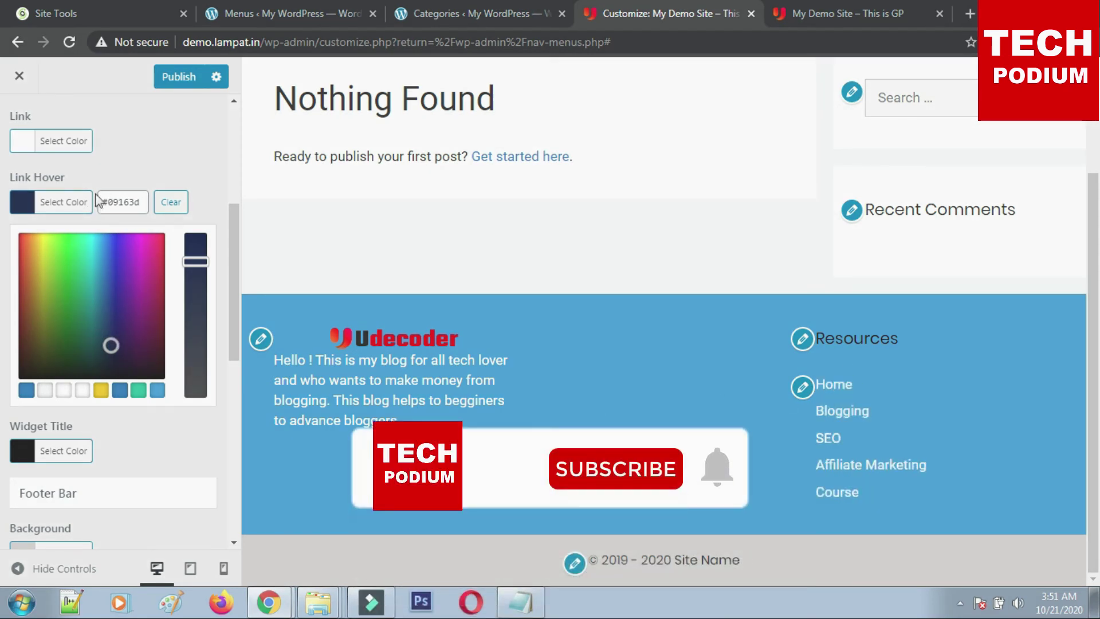
# Set the footer widgets' link hover color to light grey, #e8e8e8, and publish the change.
pyautogui.click(23, 203)
pyautogui.click(23, 203)
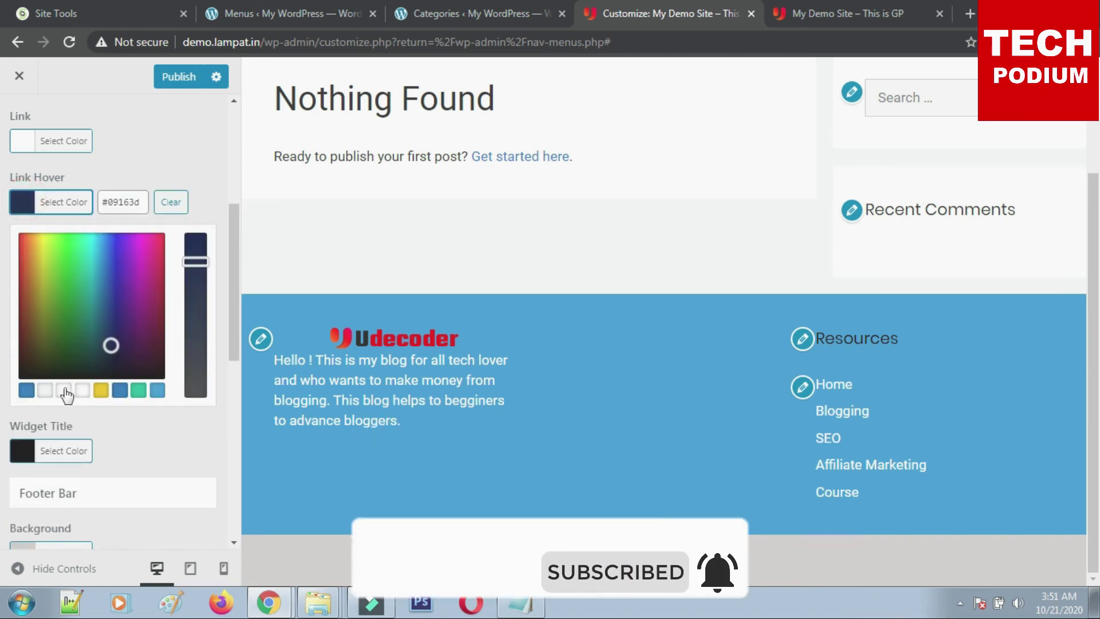
pyautogui.click(64, 390)
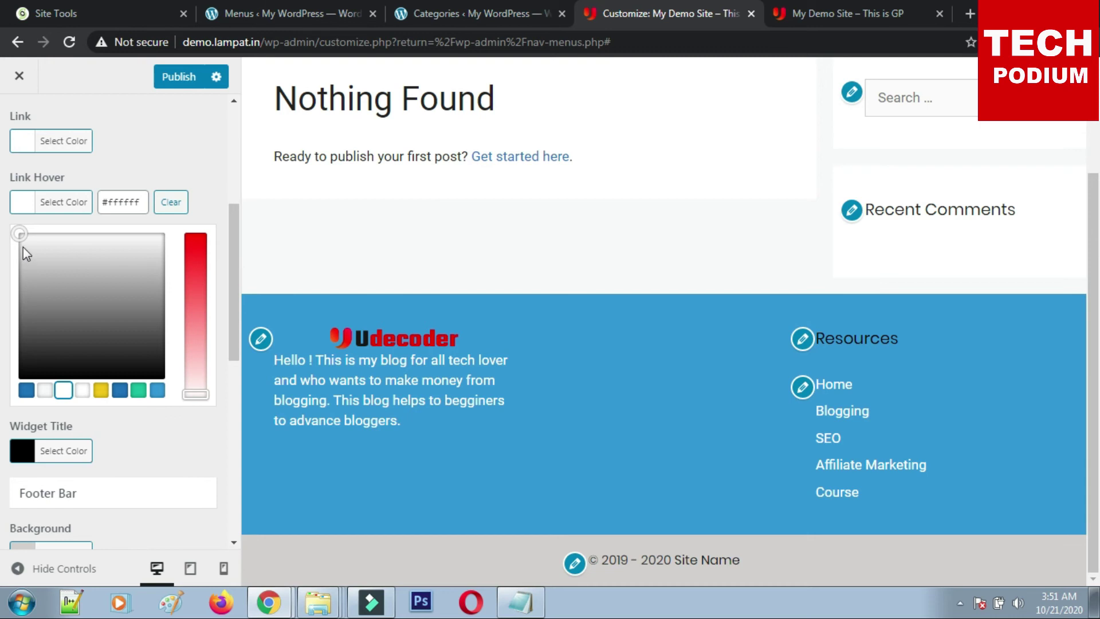
pyautogui.click(23, 247)
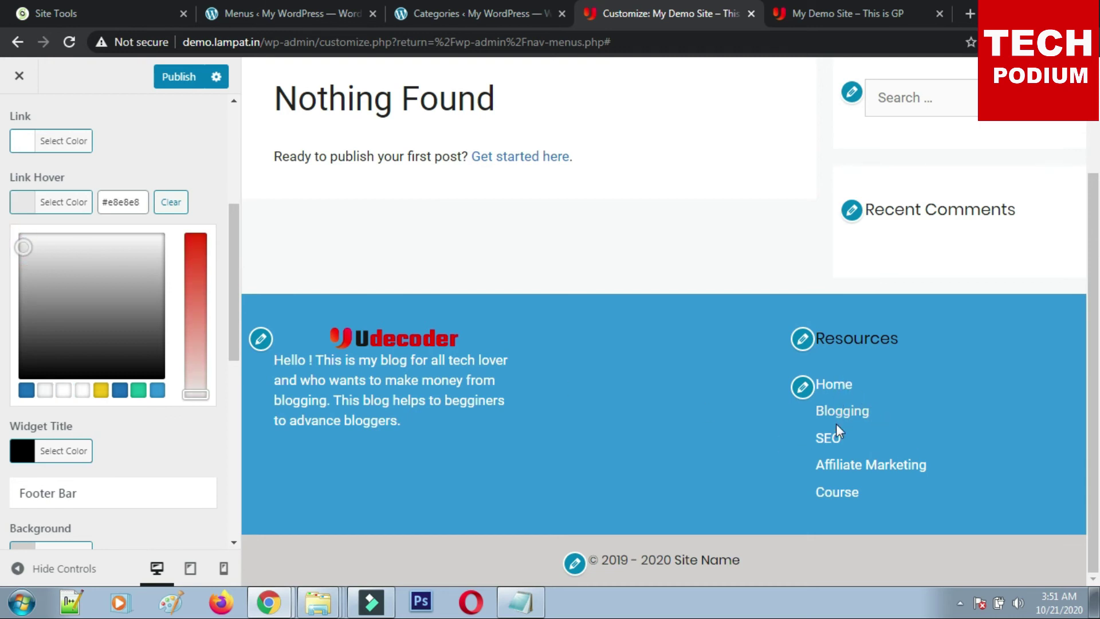
pyautogui.click(182, 165)
pyautogui.click(177, 76)
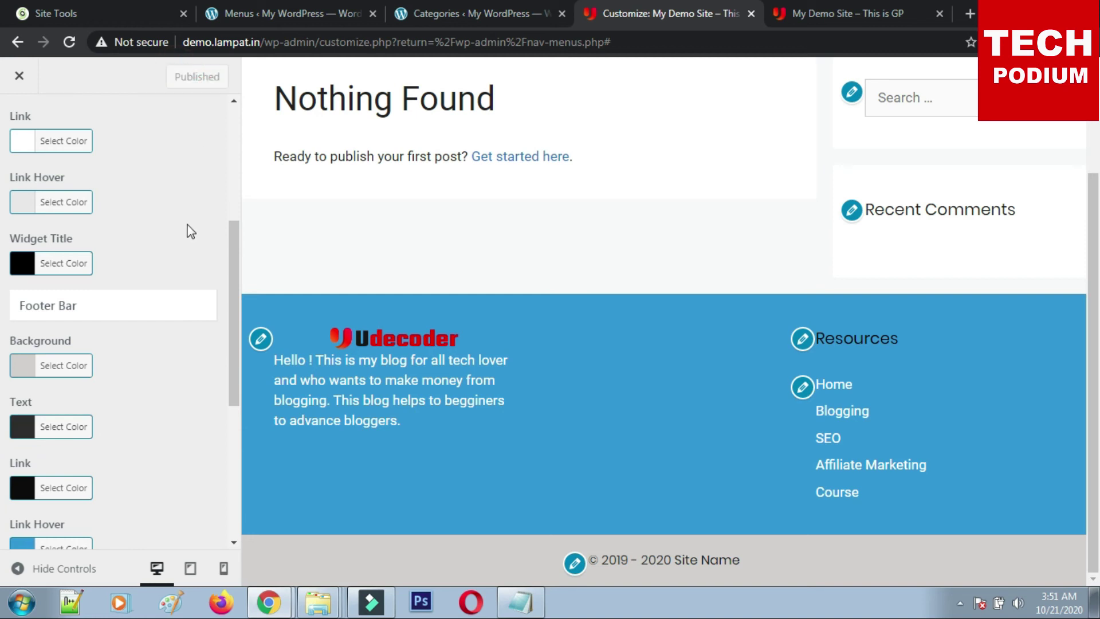
# Review the footer widgets' background, text, link and hover color settings against the footer preview.
pyautogui.scroll(5, 208, 297)
pyautogui.scroll(-2, 154, 328)
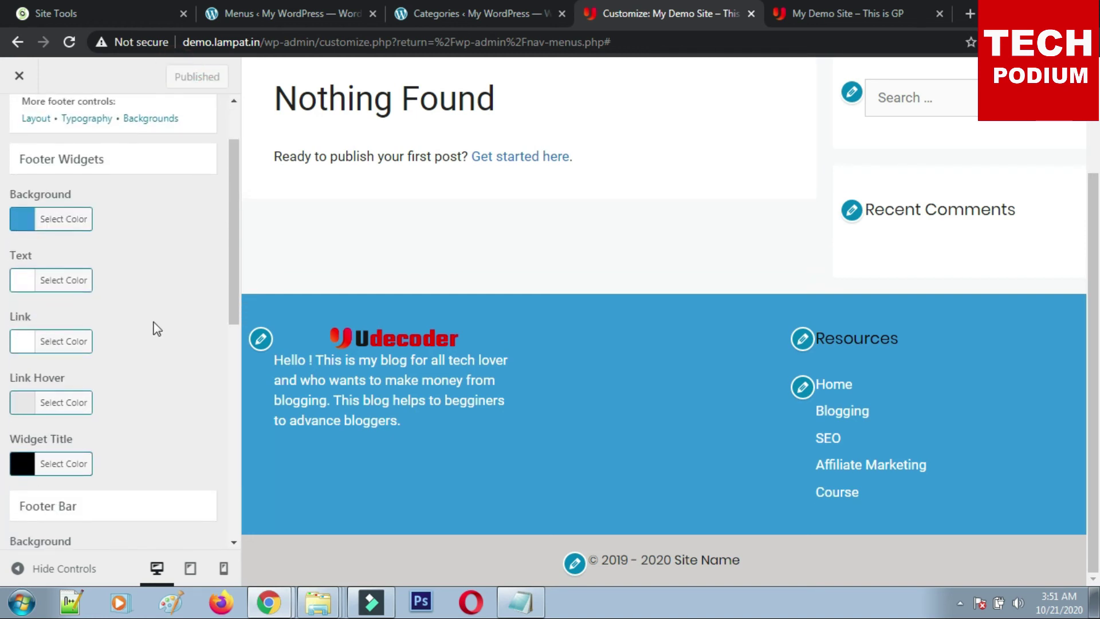
pyautogui.scroll(2, 37, 229)
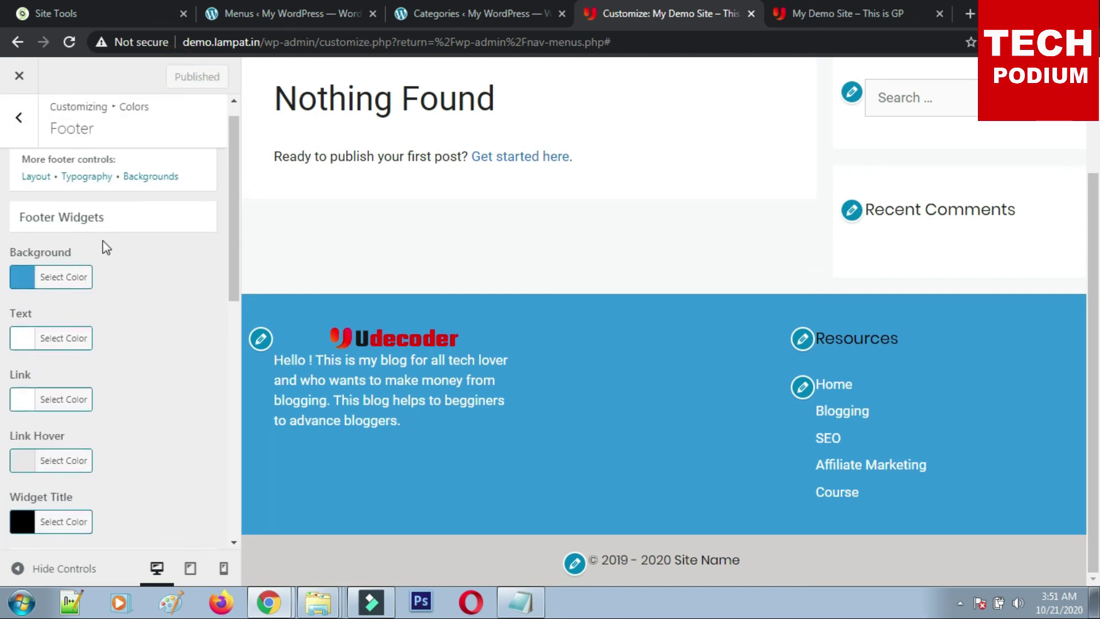
pyautogui.click(21, 128)
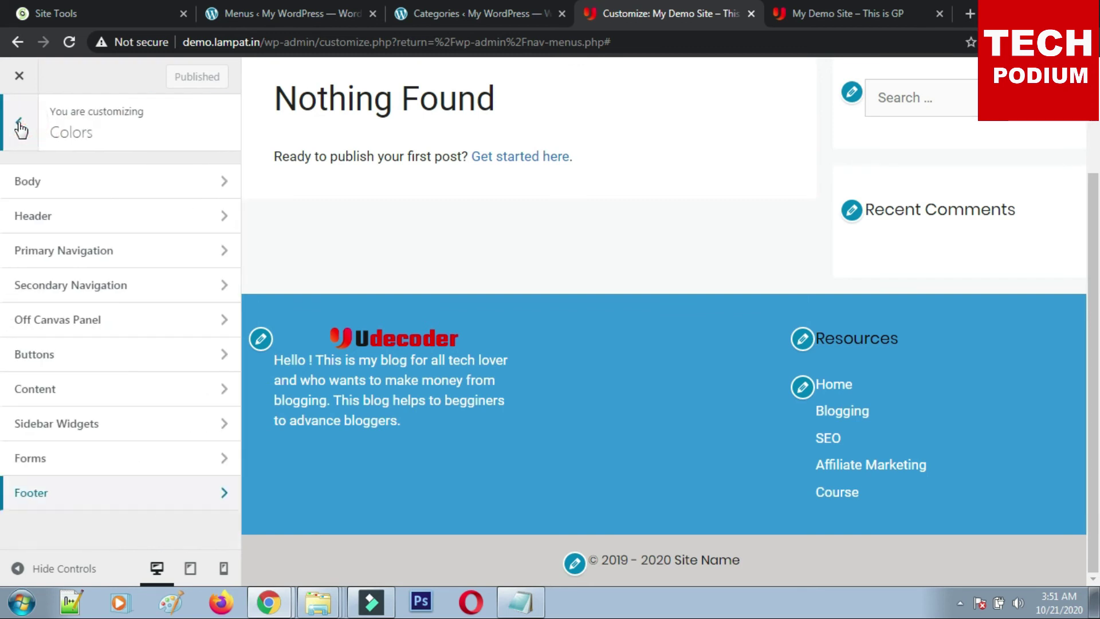
pyautogui.click(67, 496)
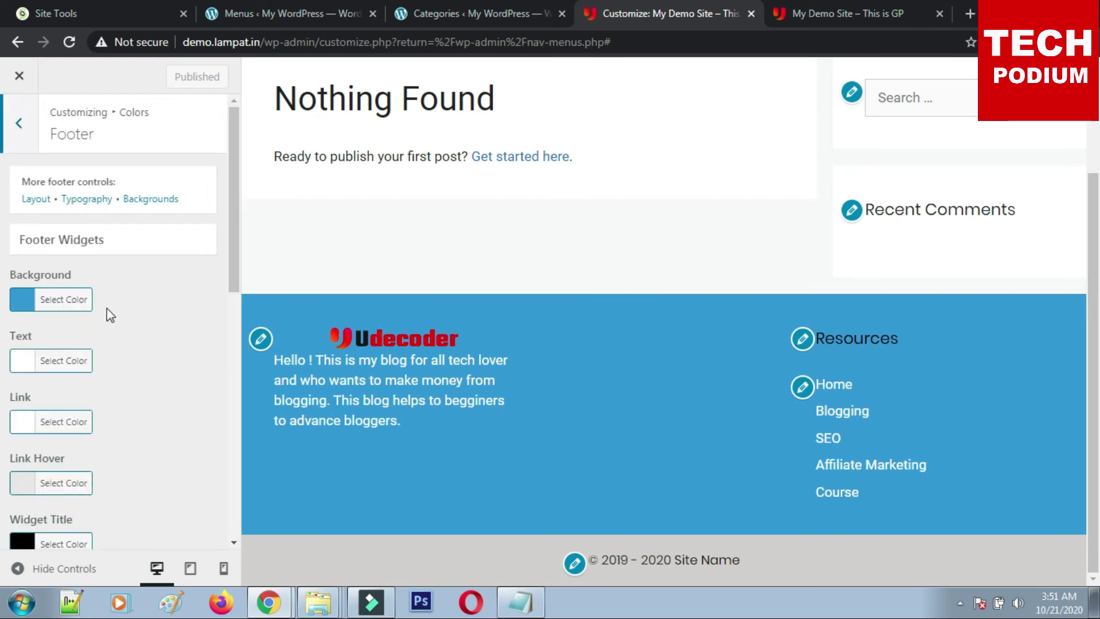
pyautogui.scroll(-3, 144, 337)
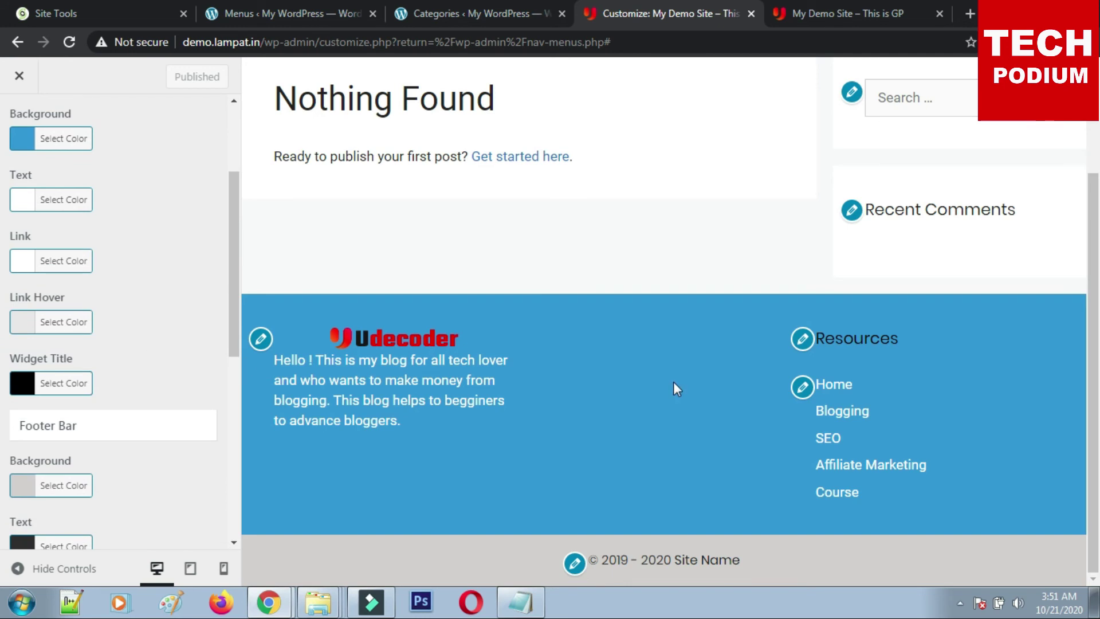
pyautogui.click(24, 201)
pyautogui.click(161, 152)
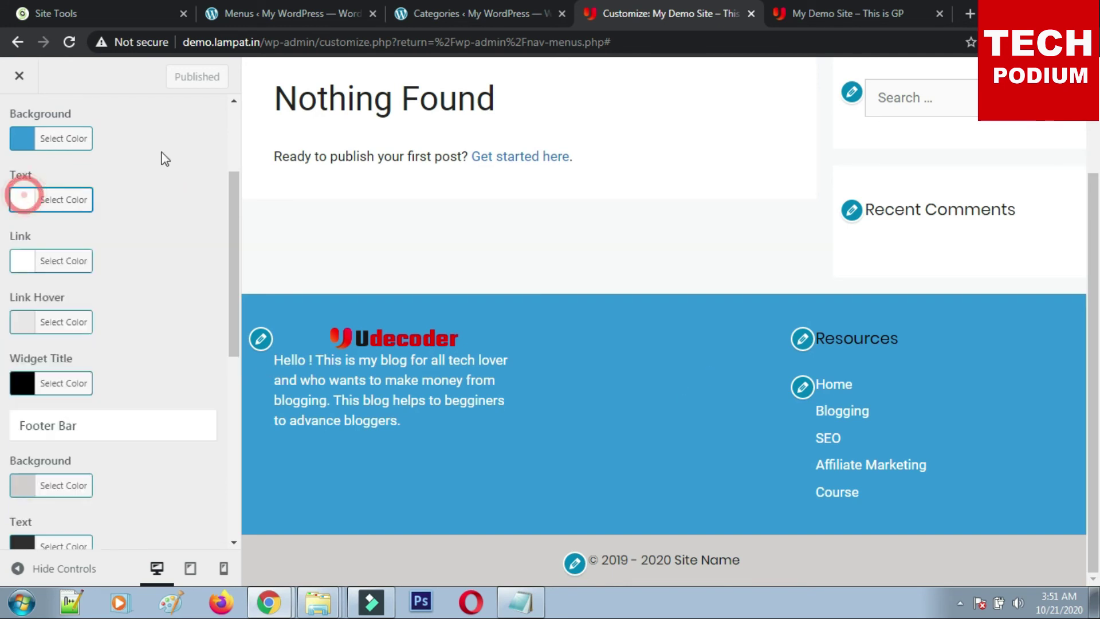
pyautogui.click(23, 200)
pyautogui.click(121, 163)
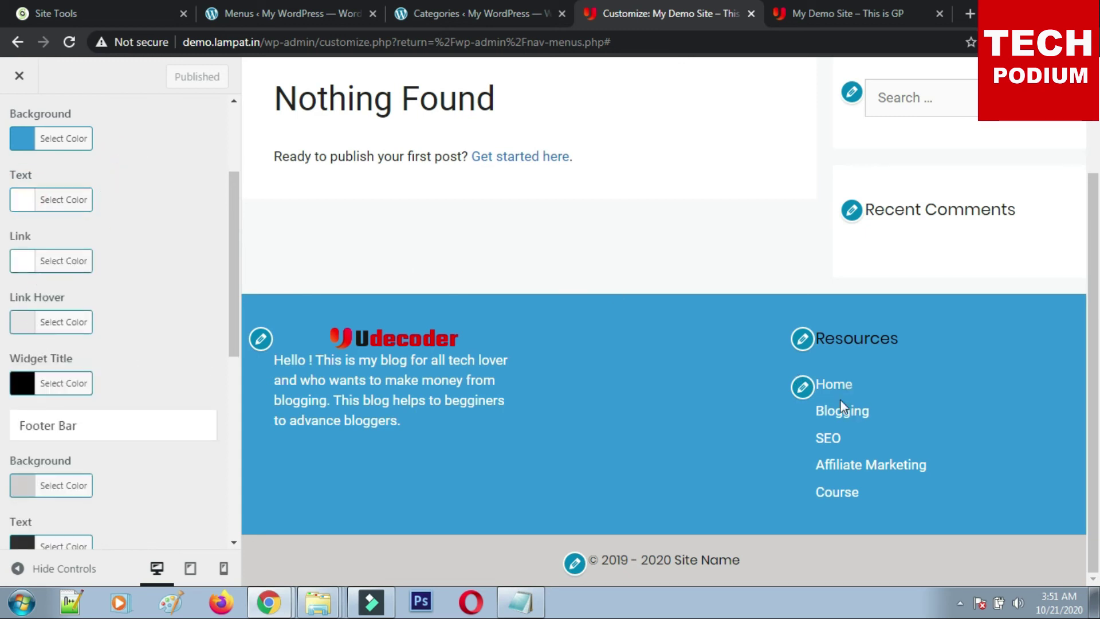
pyautogui.scroll(3, 153, 229)
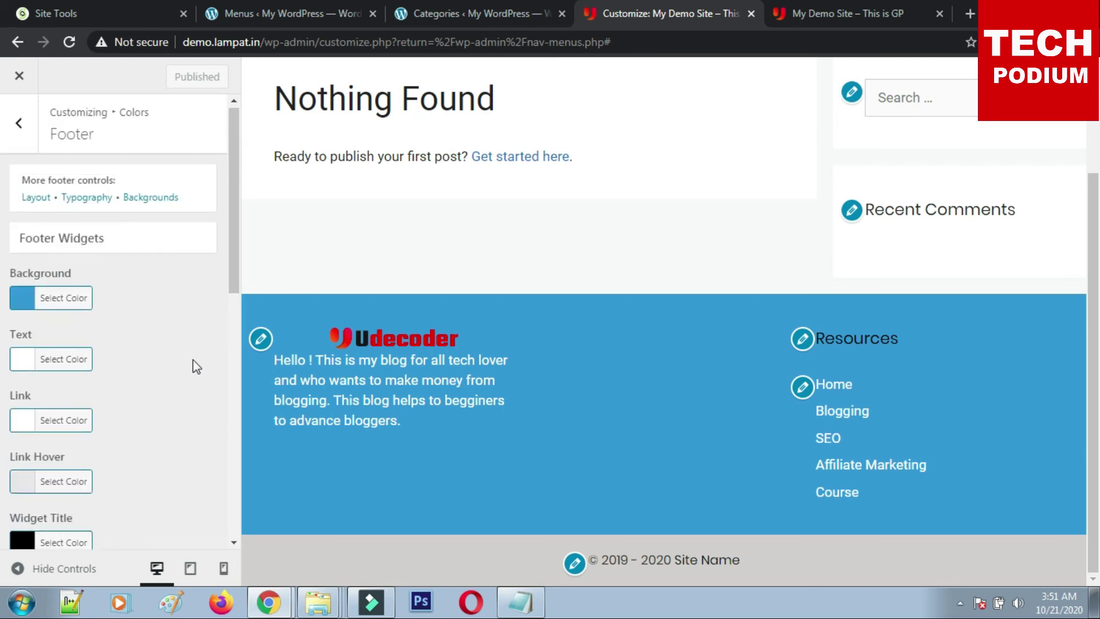
# Return to the main customizer options, check the full page preview and view the live demo site.
pyautogui.click(22, 125)
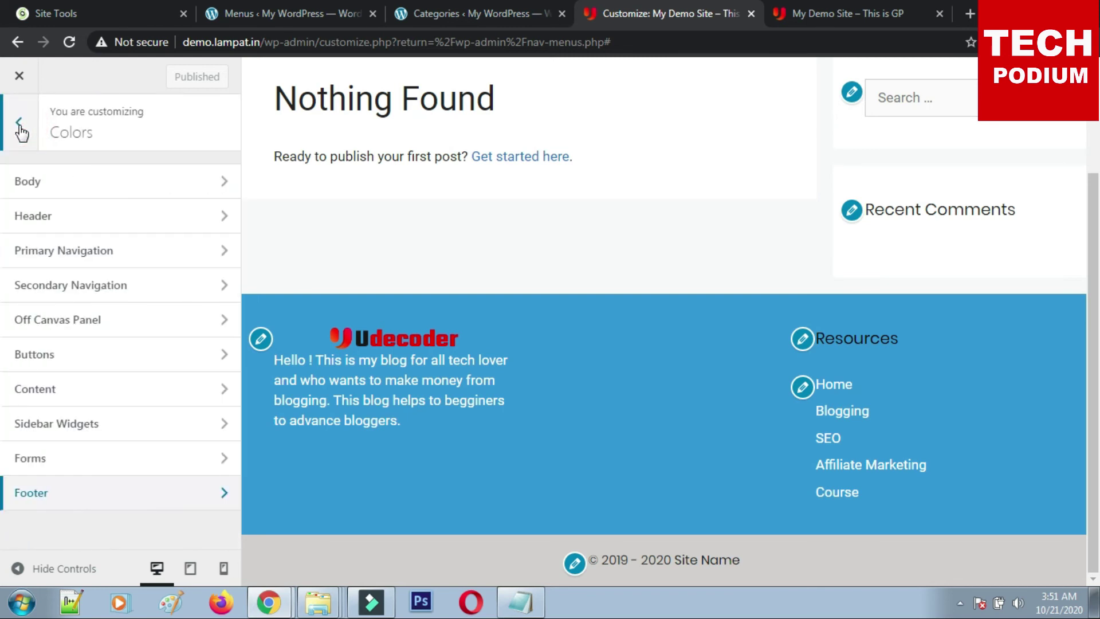
pyautogui.click(19, 125)
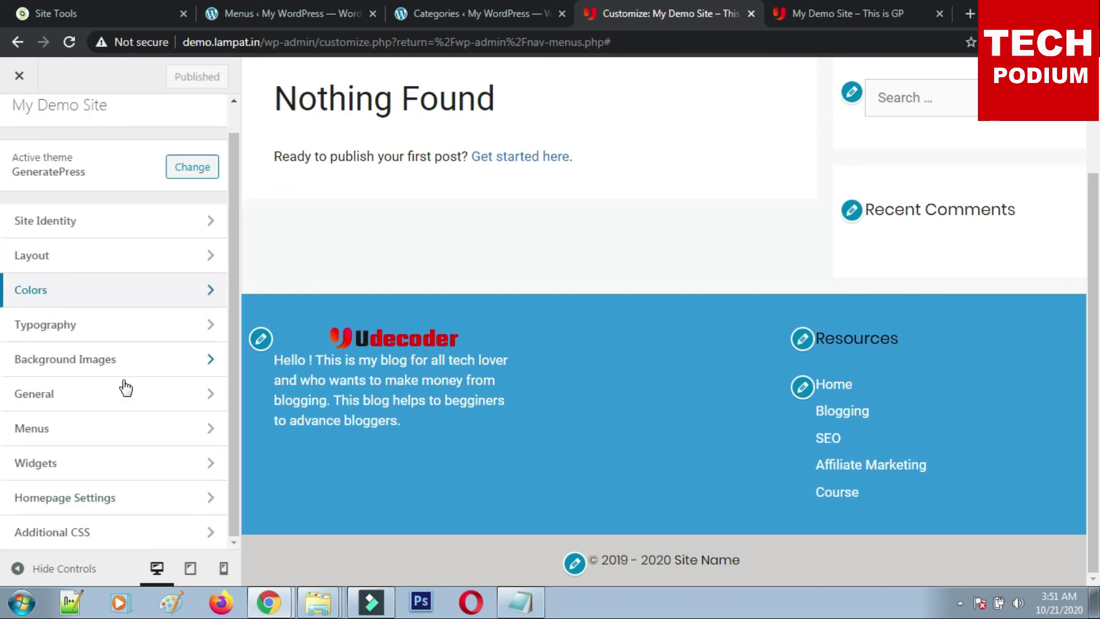
pyautogui.scroll(1, 148, 324)
pyautogui.scroll(3, 633, 344)
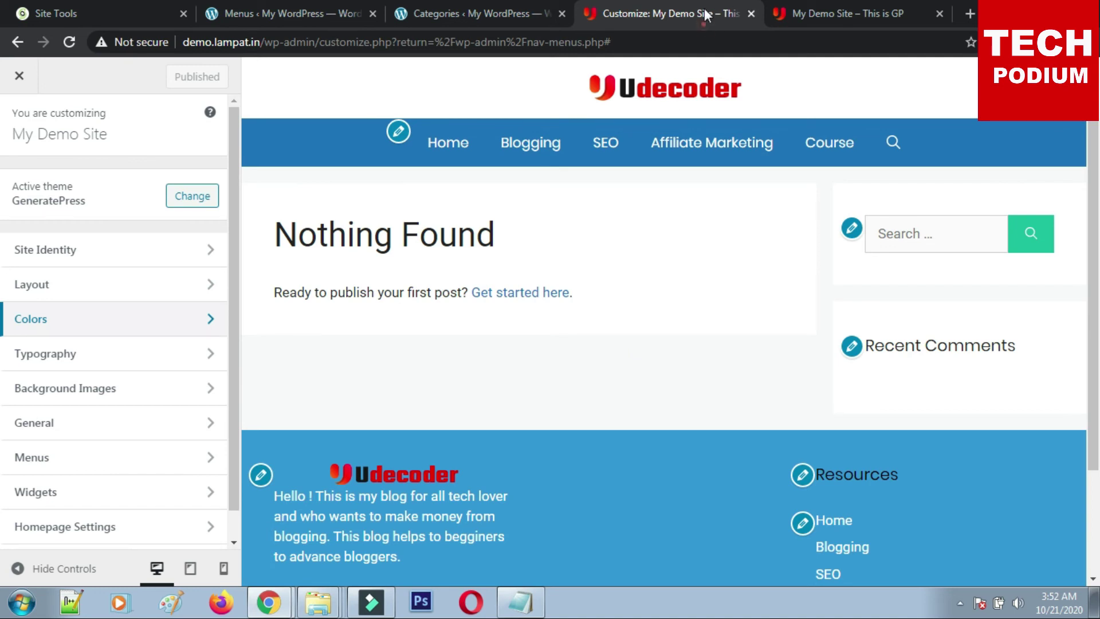
pyautogui.click(806, 14)
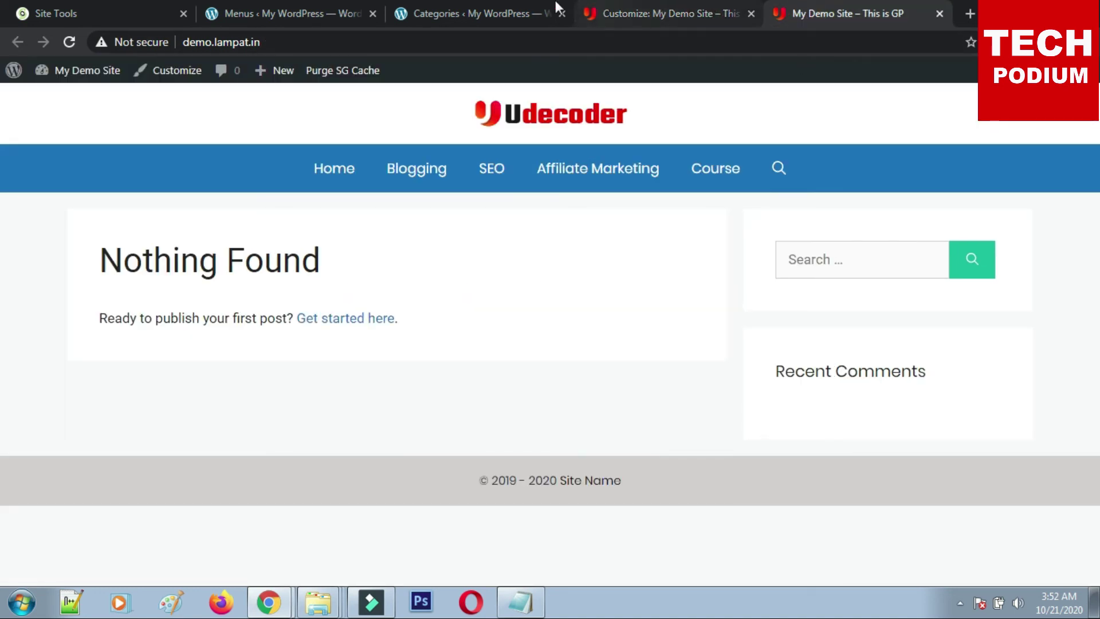
# Open the list of all posts in the WordPress dashboard and start a new post.
pyautogui.click(533, 13)
pyautogui.click(38, 181)
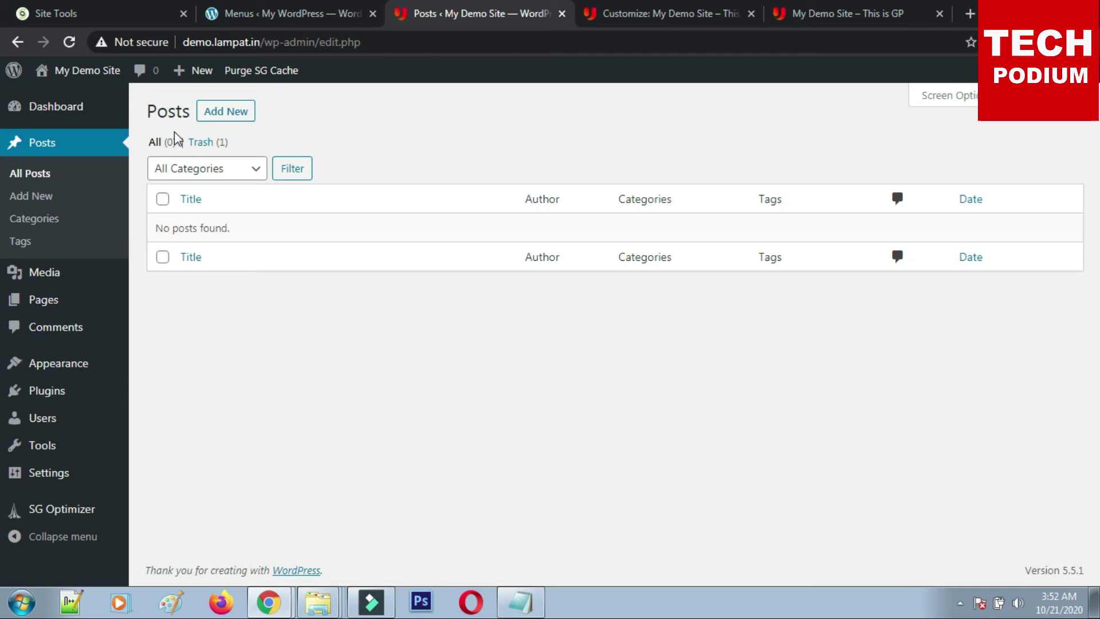
pyautogui.click(243, 112)
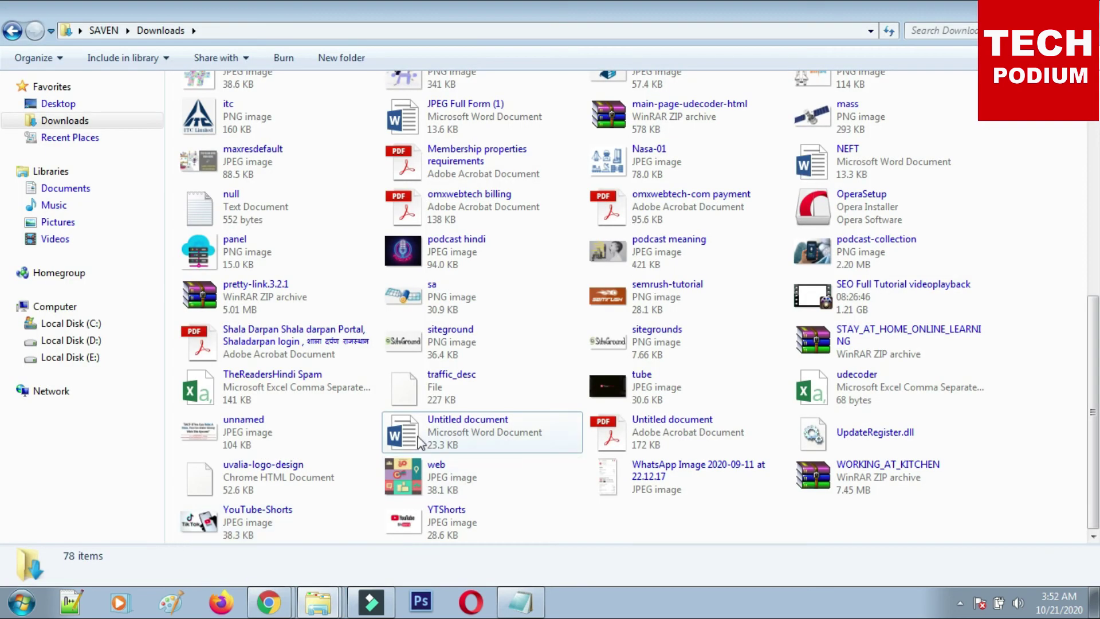
# Browse to the UDecode folder on Local Disk (D:) in File Explorer and open the Word document "How To Make Website".
pyautogui.click(417, 437)
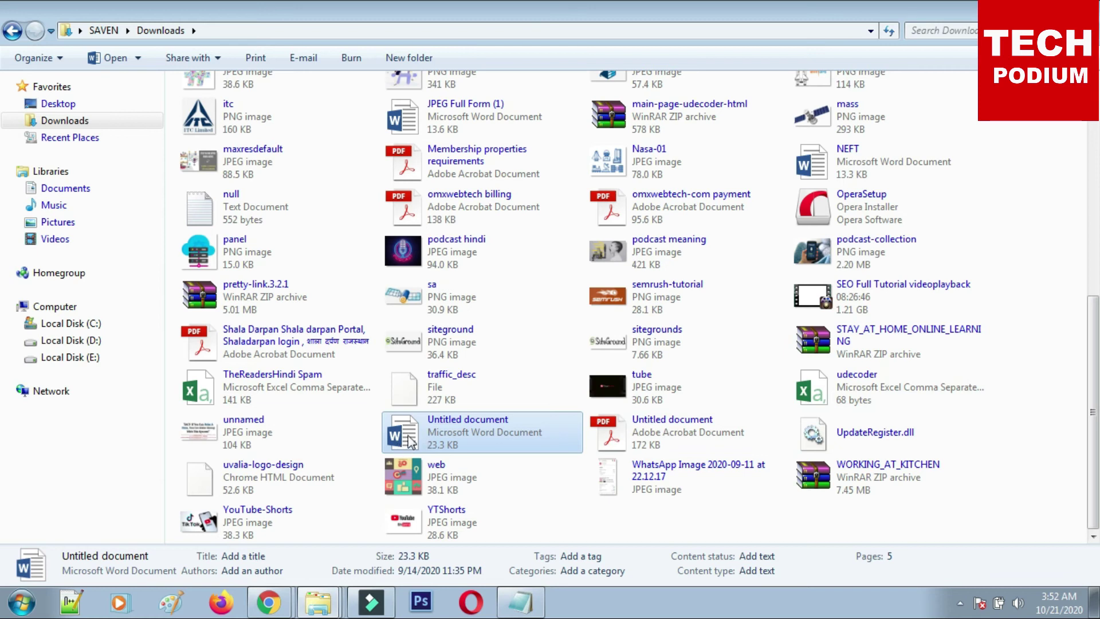
pyautogui.click(319, 603)
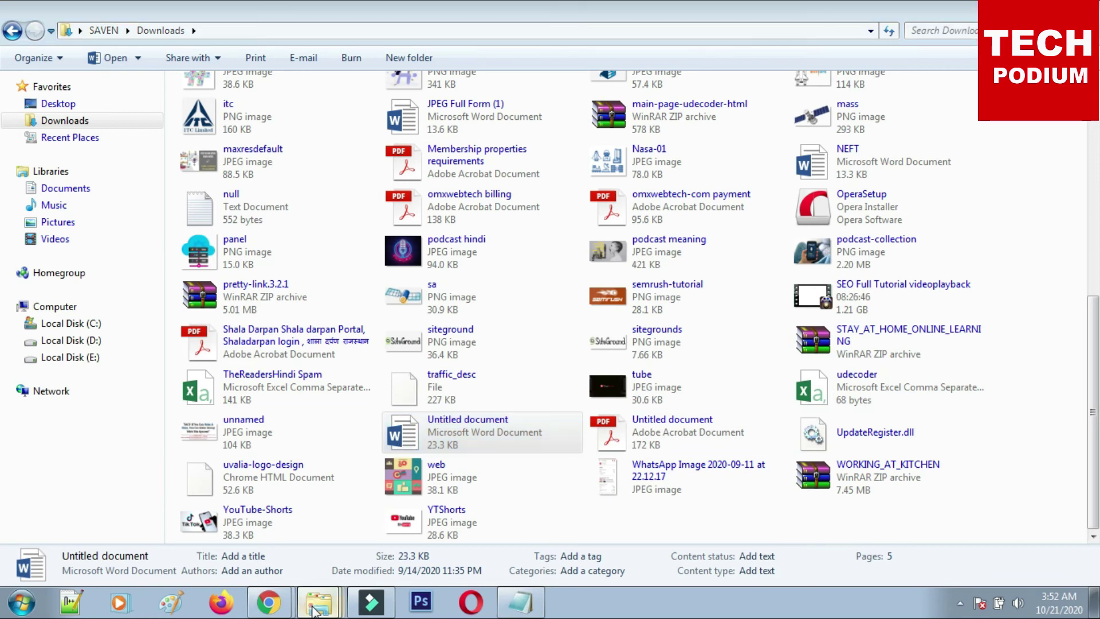
pyautogui.click(311, 567)
pyautogui.click(472, 331)
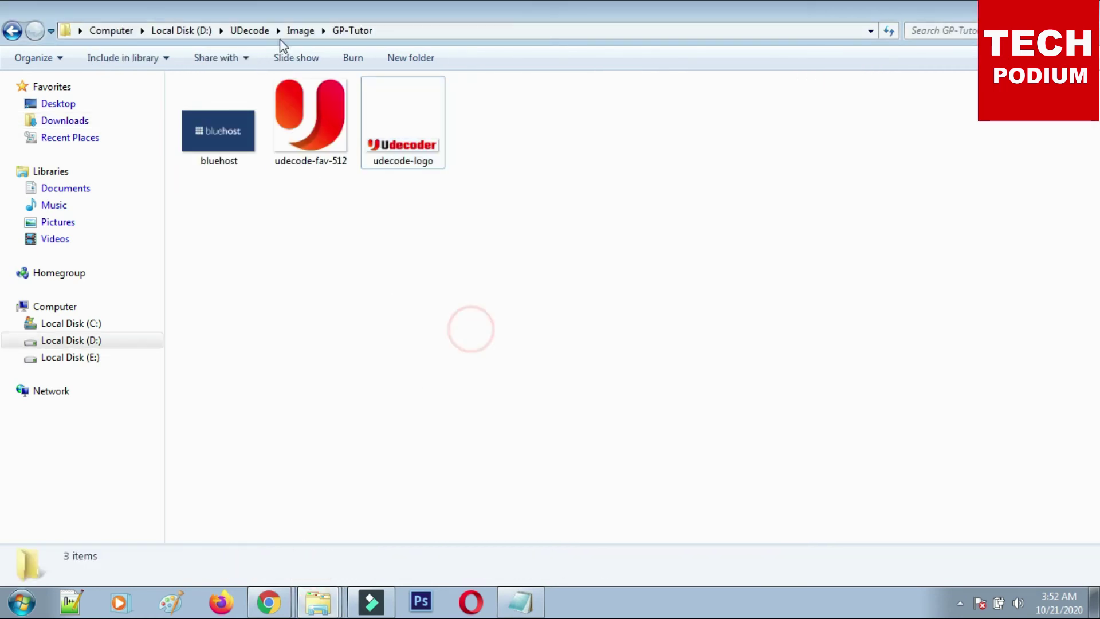
pyautogui.click(300, 30)
pyautogui.click(258, 31)
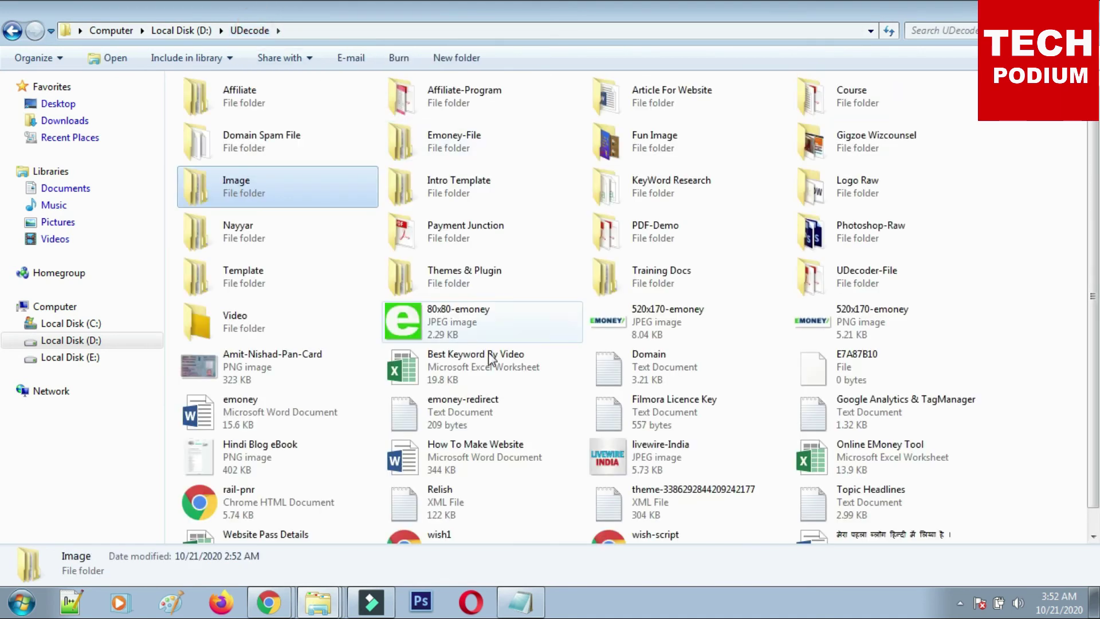
pyautogui.scroll(-1, 590, 462)
pyautogui.click(436, 439)
pyautogui.click(402, 434)
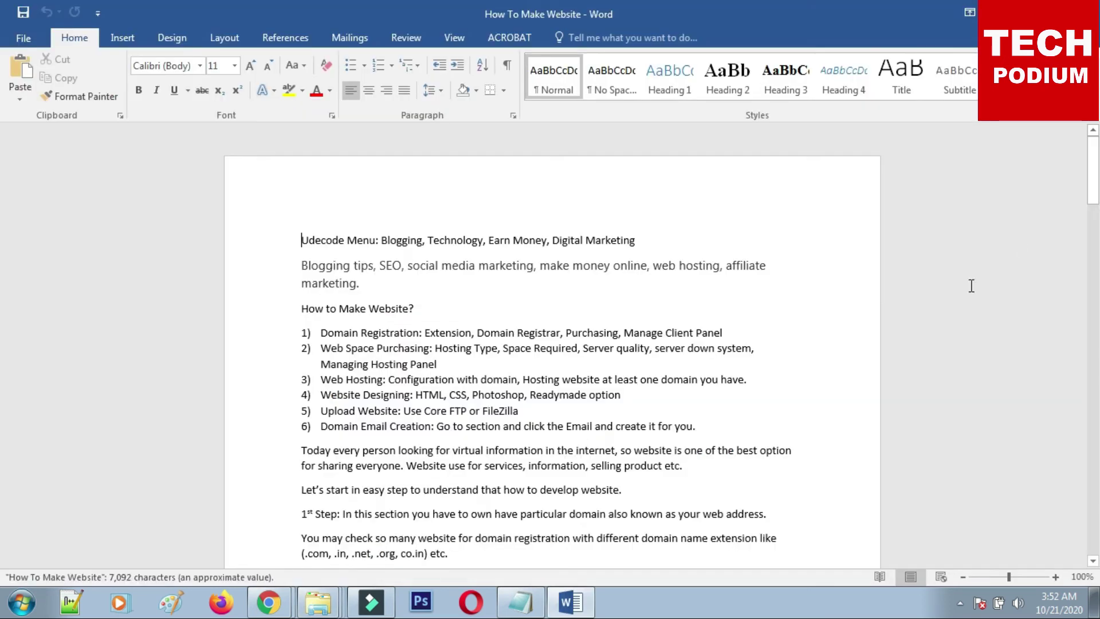
# Copy the phrase "How to Make Money Blogging" from the FAQ heading in the Word document.
pyautogui.scroll(-10, 355, 435)
pyautogui.scroll(-15, 373, 344)
pyautogui.scroll(2, 349, 332)
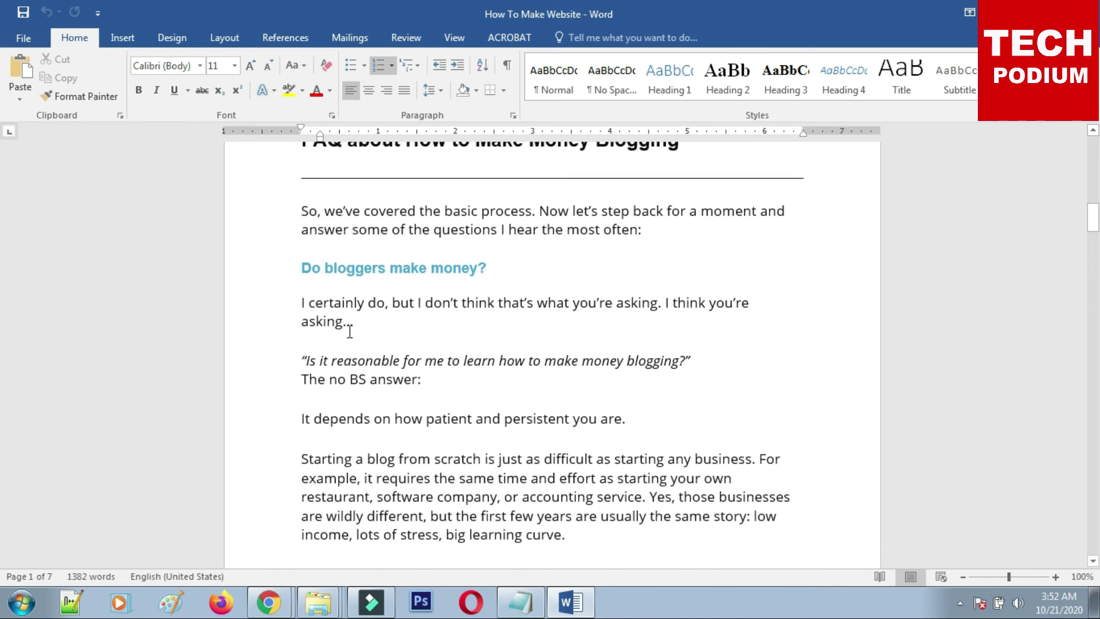
pyautogui.scroll(2, 350, 333)
pyautogui.click(350, 217)
pyautogui.moveTo(451, 216); pyautogui.dragTo(687, 208)
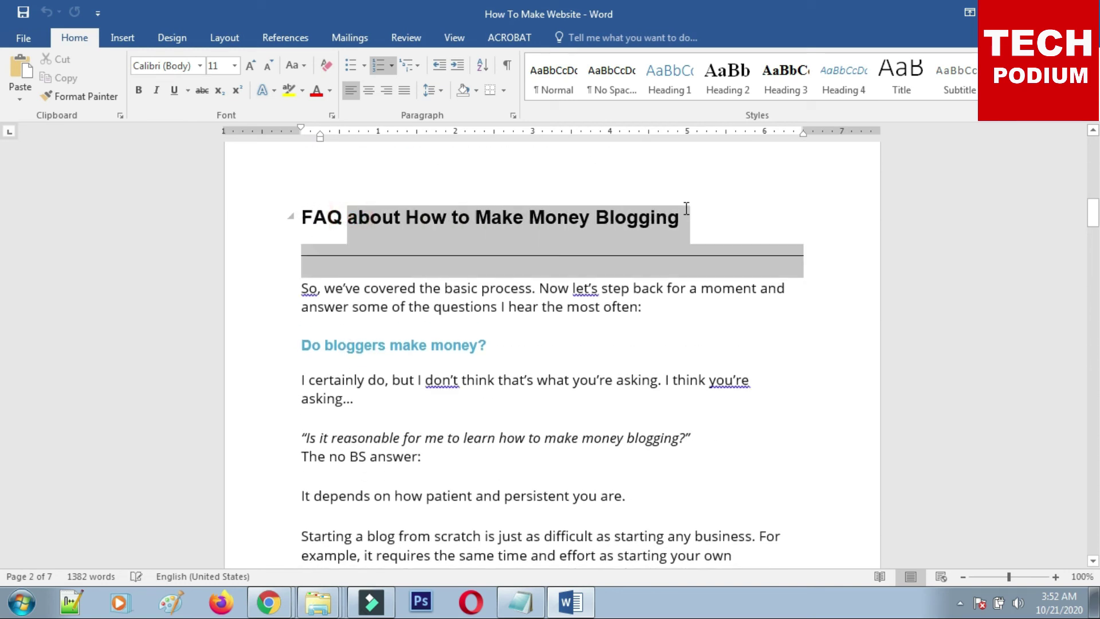
pyautogui.click(598, 216)
pyautogui.moveTo(405, 216); pyautogui.dragTo(681, 218)
pyautogui.hotkey('ctrl', 'c')
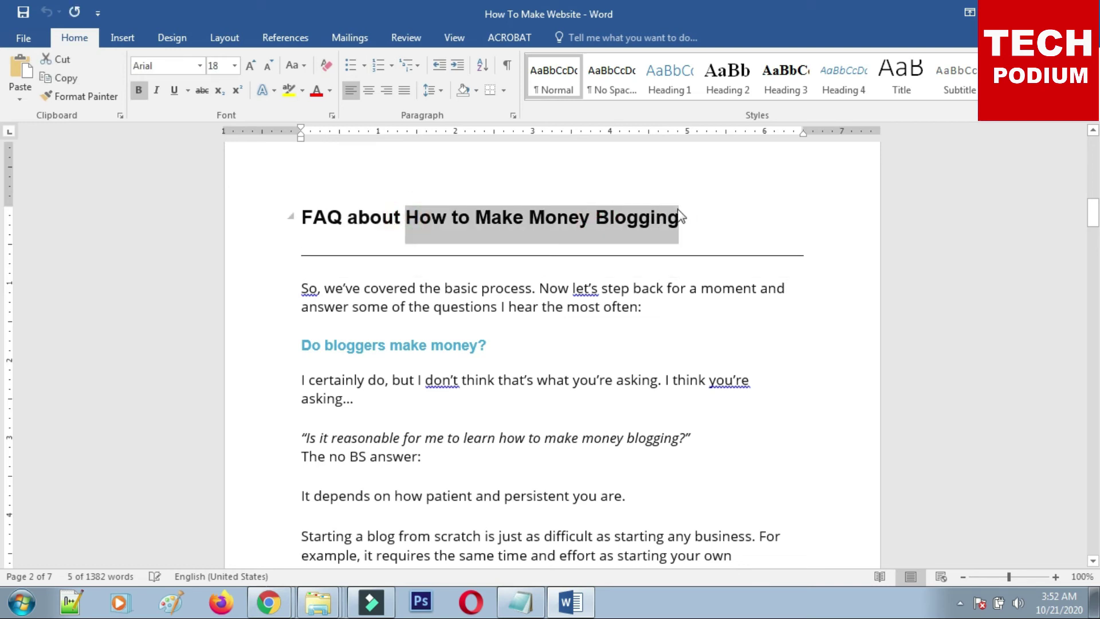
# Switch to Chrome and paste "How to Make Money Blogging" as the new post's title.
pyautogui.hotkey('alt', 'Tab')
pyautogui.click(269, 602)
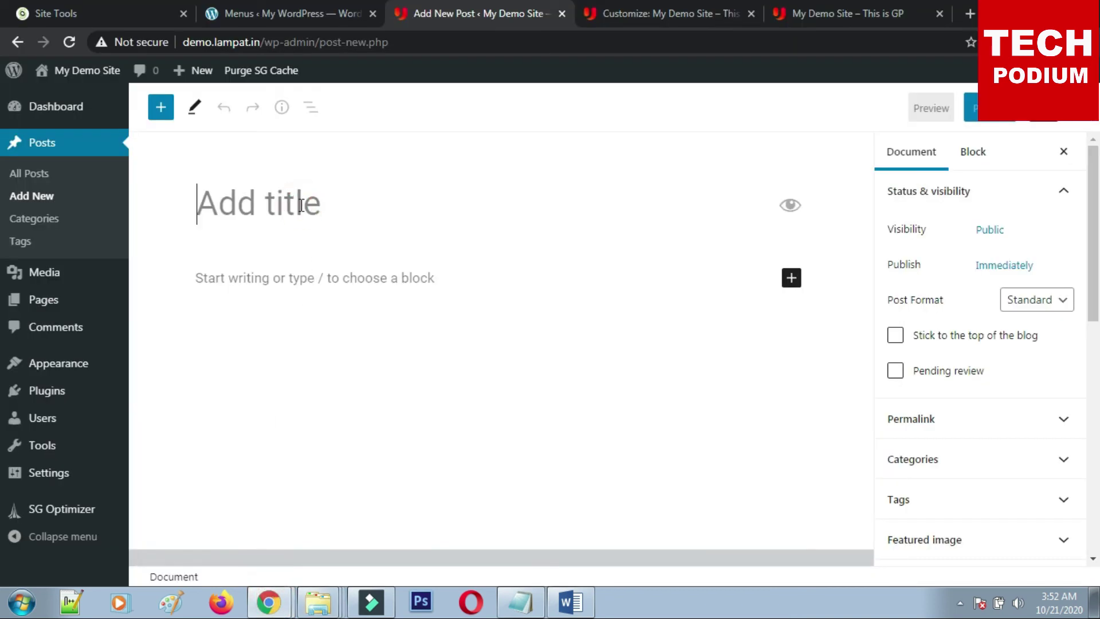
pyautogui.click(301, 205)
pyautogui.hotkey('ctrl', 'v')
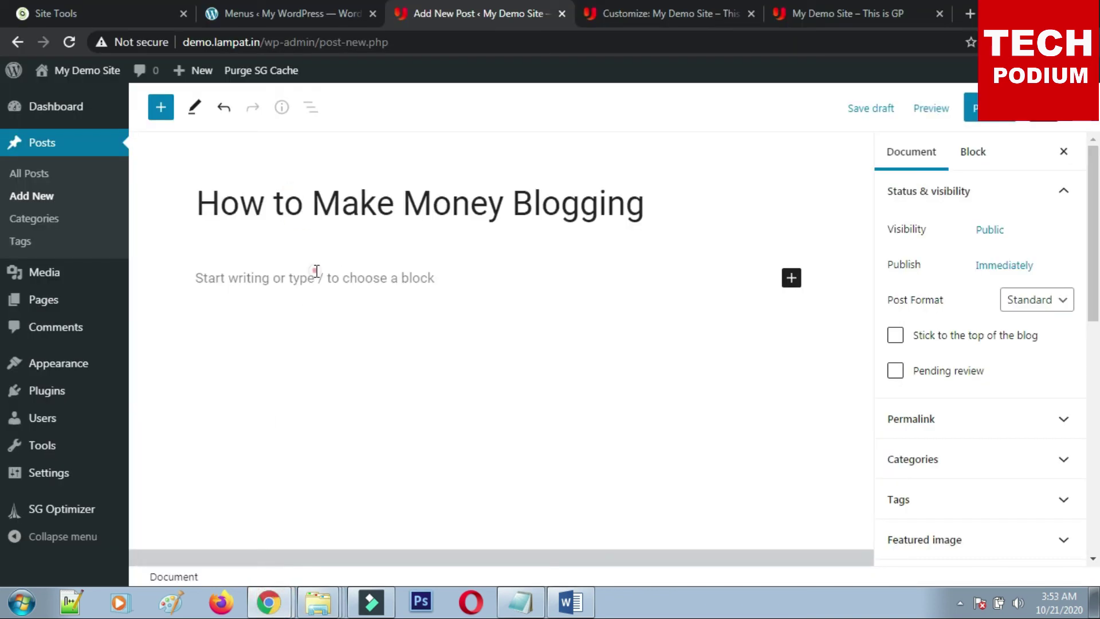
# Try to bring the paragraph beginning "So, we've covered the basic process" from Word into the post body.
pyautogui.click(316, 274)
pyautogui.click(318, 602)
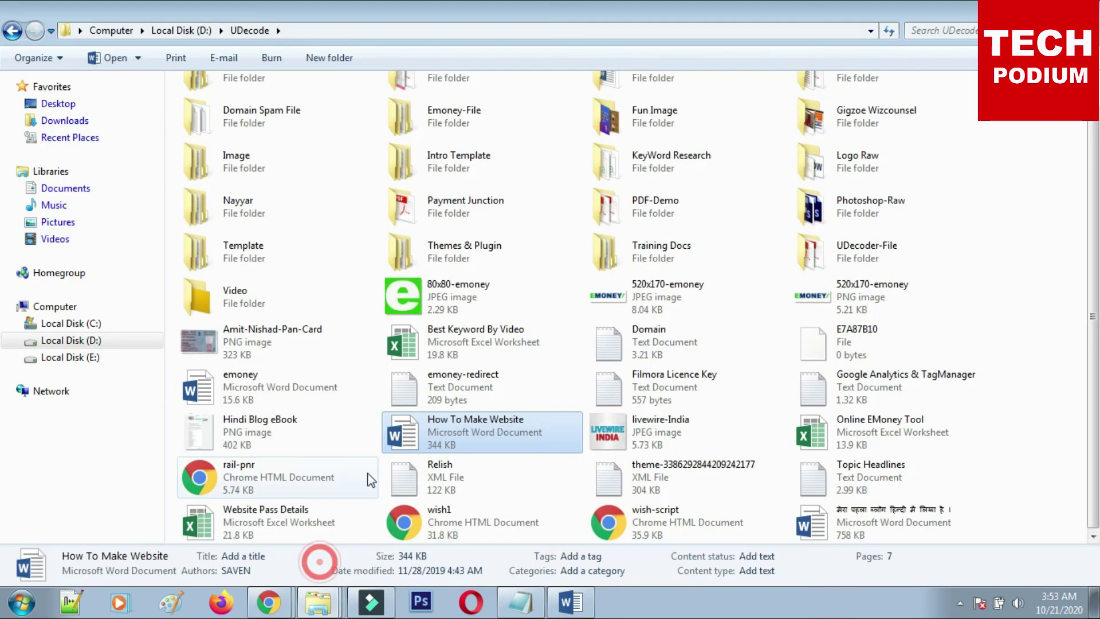
pyautogui.click(563, 599)
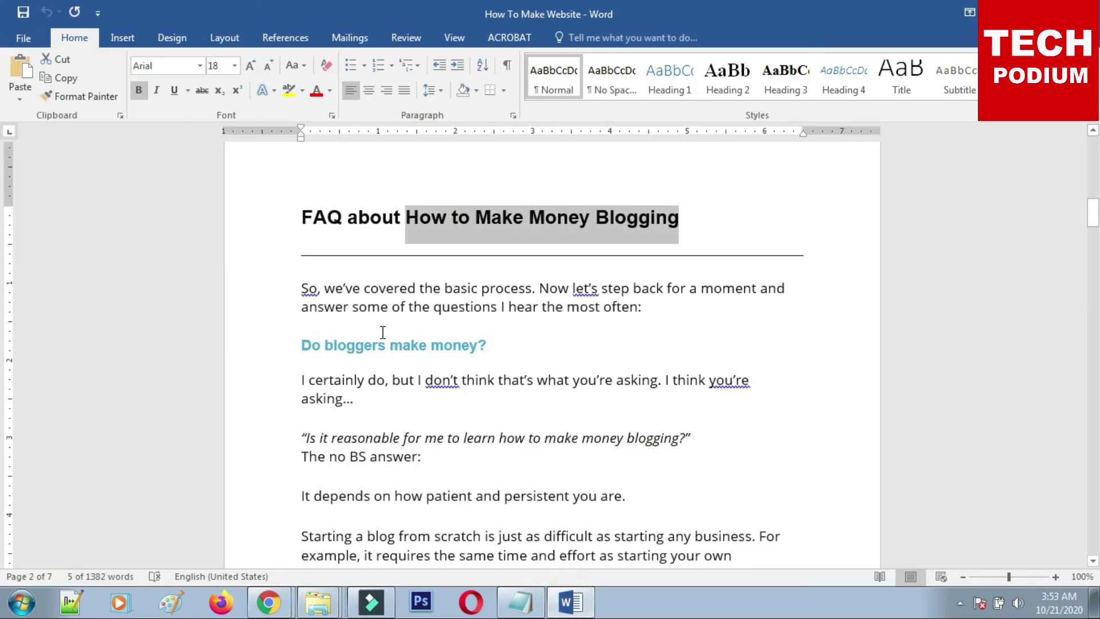
pyautogui.click(307, 288)
pyautogui.moveTo(302, 288); pyautogui.dragTo(660, 229)
pyautogui.scroll(-1, 663, 517)
pyautogui.click(660, 228)
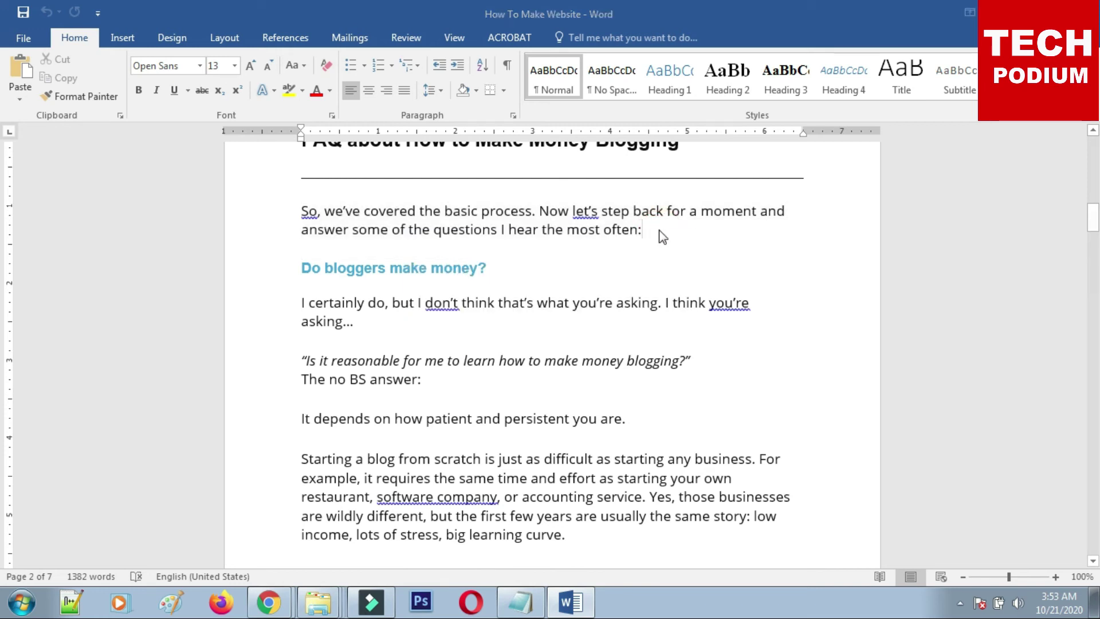
pyautogui.hotkey('alt', 'Tab')
pyautogui.hotkey('alt', 'Tab')
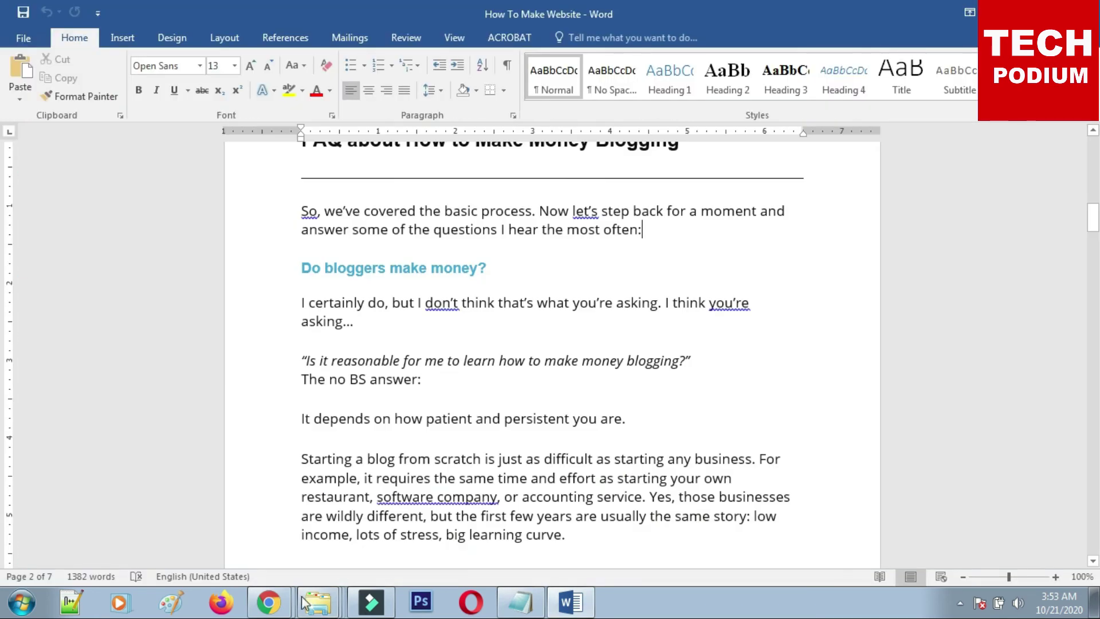
pyautogui.click(268, 602)
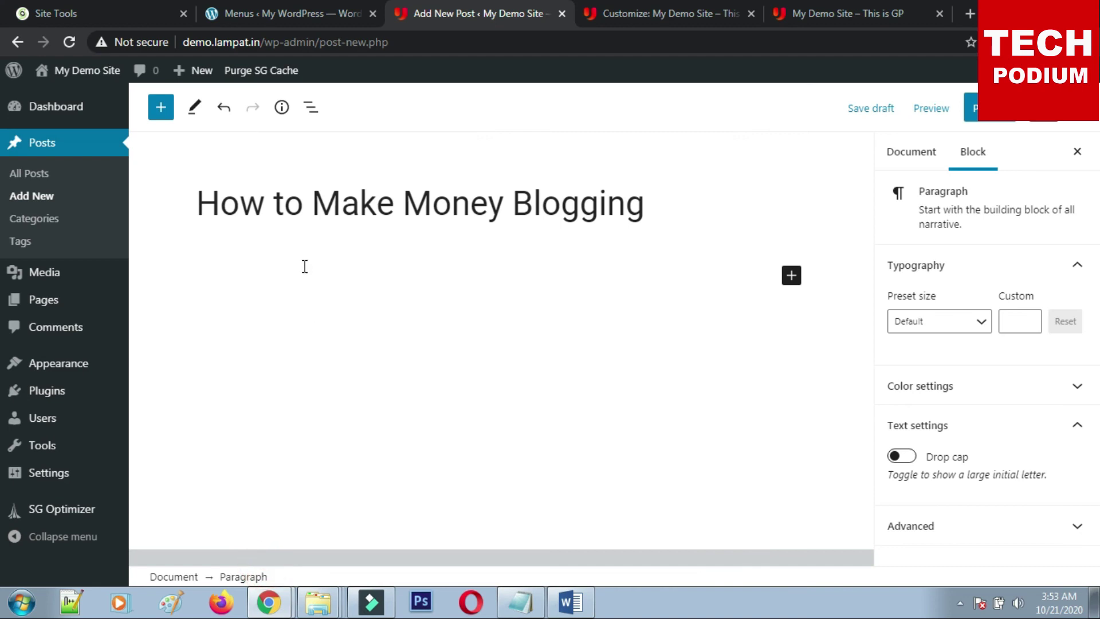
pyautogui.hotkey('ctrl', 'v')
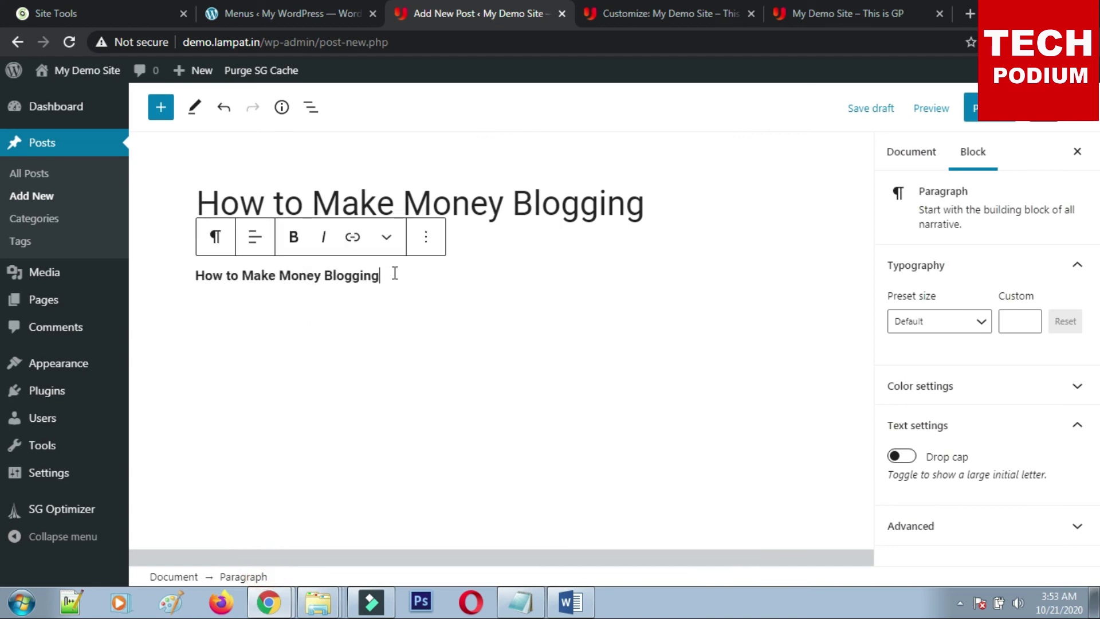
# Copy the Word passage from "So, we've covered the basic process" through "big learning curve.".
pyautogui.hotkey('alt', 'Tab')
pyautogui.moveTo(458, 325); pyautogui.dragTo(462, 312)
pyautogui.tripleClick(296, 208)
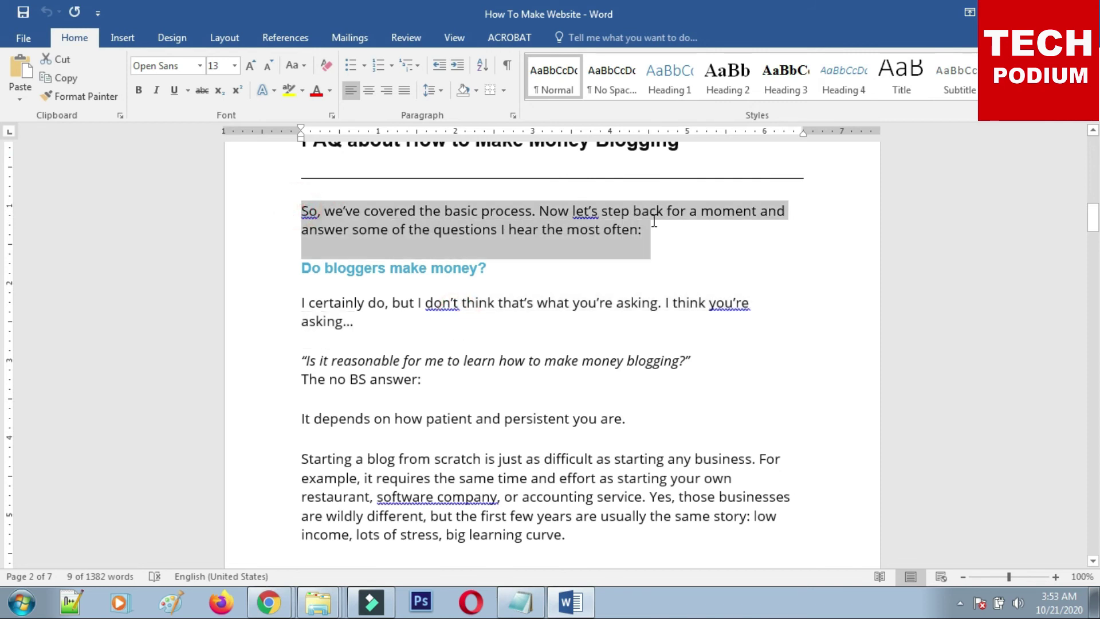
pyautogui.hotkey('alt', 'Tab')
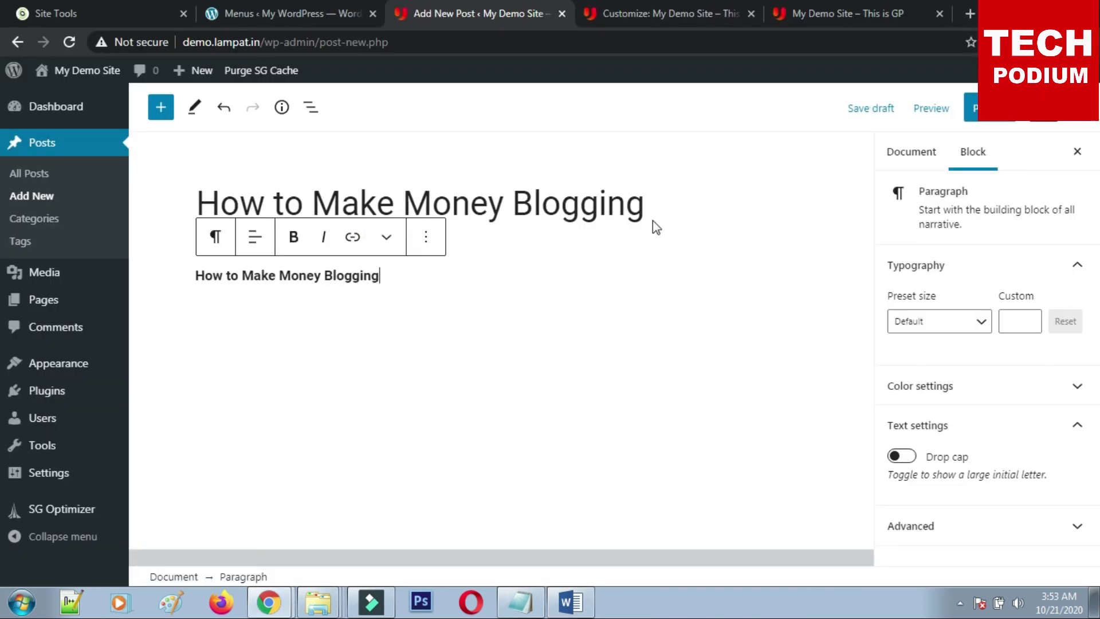
pyautogui.moveTo(398, 268); pyautogui.dragTo(194, 280)
pyautogui.press('Right')
pyautogui.hotkey('alt', 'Tab')
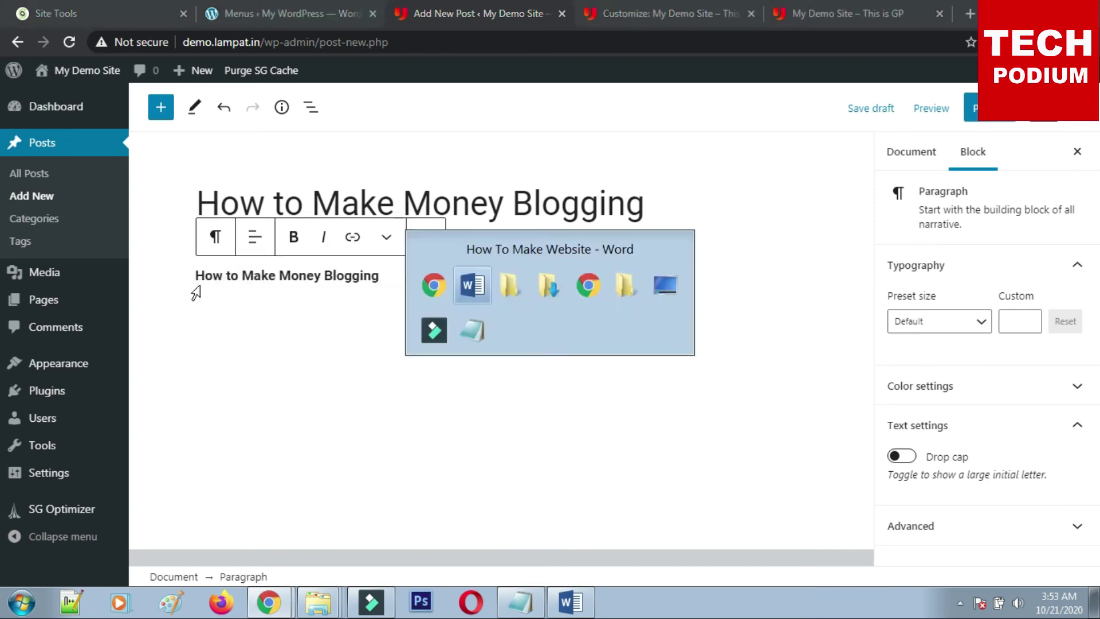
pyautogui.click(585, 315)
pyautogui.moveTo(301, 206); pyautogui.dragTo(703, 524)
pyautogui.hotkey('ctrl', 'c')
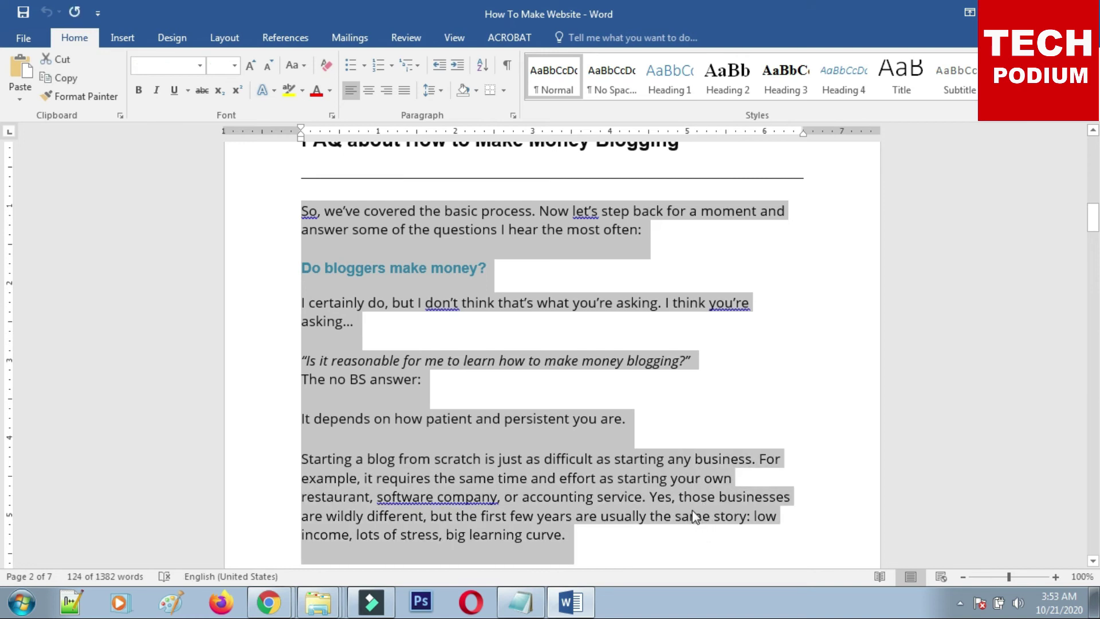
# Back in Chrome, delete the bold "How to Make Money Blogging" text from the post body and paste the copied Word passage.
pyautogui.hotkey('alt', 'Tab')
pyautogui.tripleClick(262, 274)
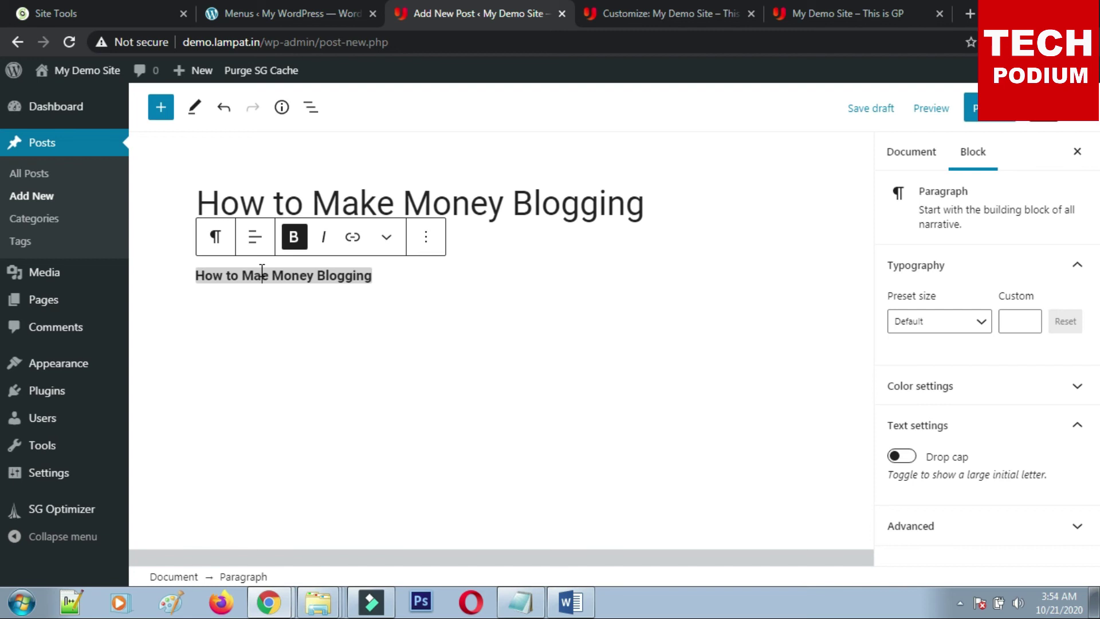
pyautogui.hotkey('ctrl', 'v')
pyautogui.press('BackSpace')
pyautogui.press('BackSpace')
pyautogui.press('BackSpace')
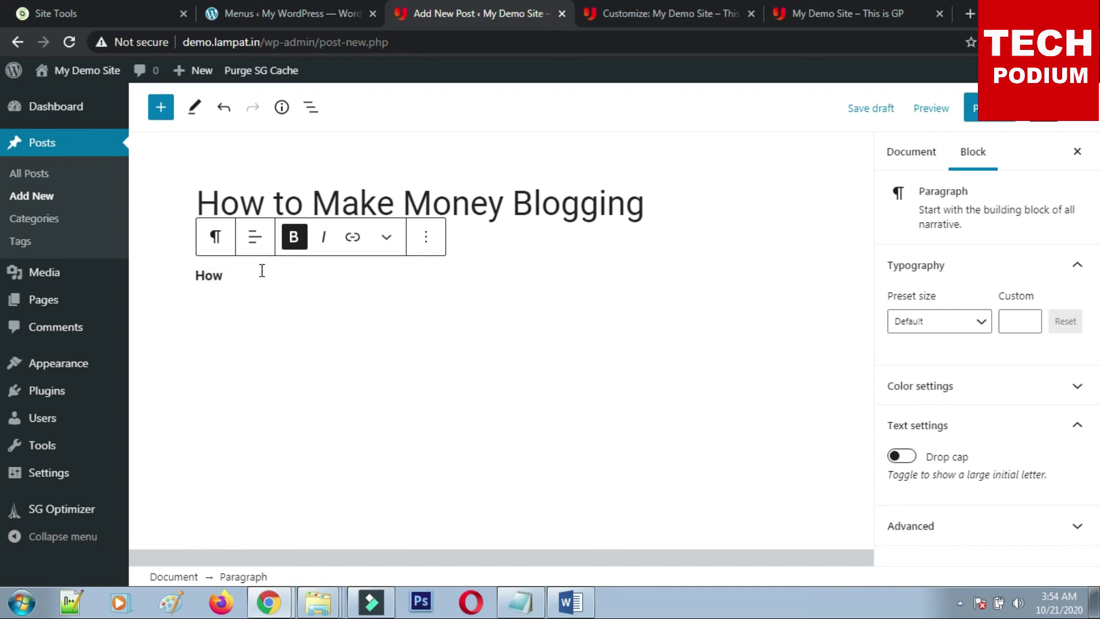
pyautogui.press('BackSpace')
pyautogui.press('BackSpace')
pyautogui.press('BackSpace')
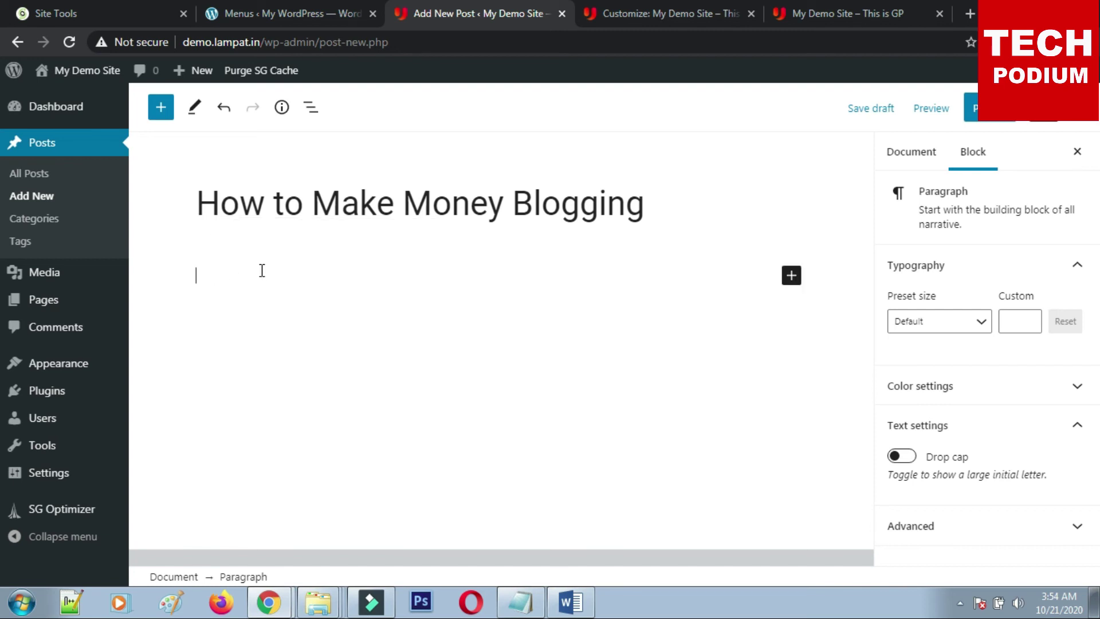
pyautogui.hotkey('ctrl', 'v')
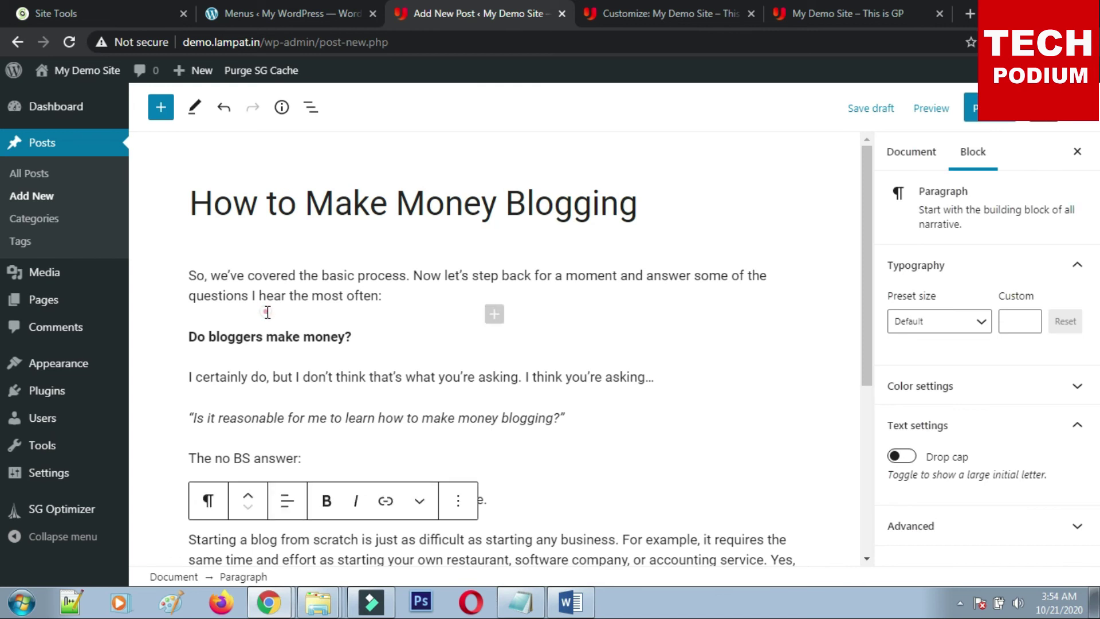
# Italicize the paragraph text "I certainly do, but I don't think that's what you're asking. I think you're asking" in the post.
pyautogui.click(266, 297)
pyautogui.scroll(-5, 320, 416)
pyautogui.scroll(5, 319, 417)
pyautogui.click(293, 325)
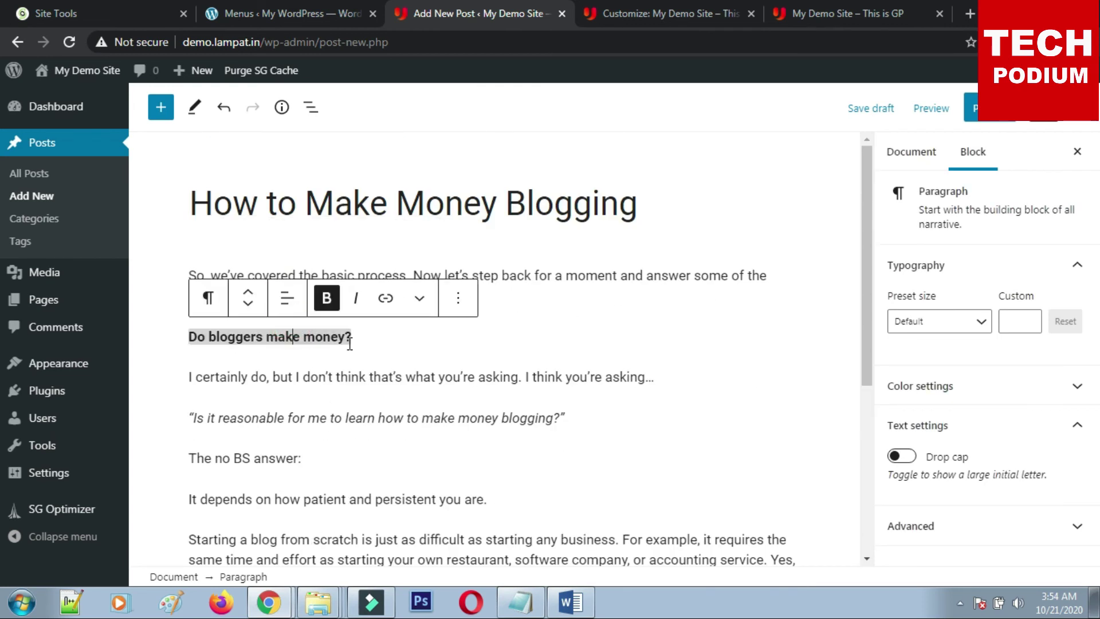
pyautogui.click(355, 380)
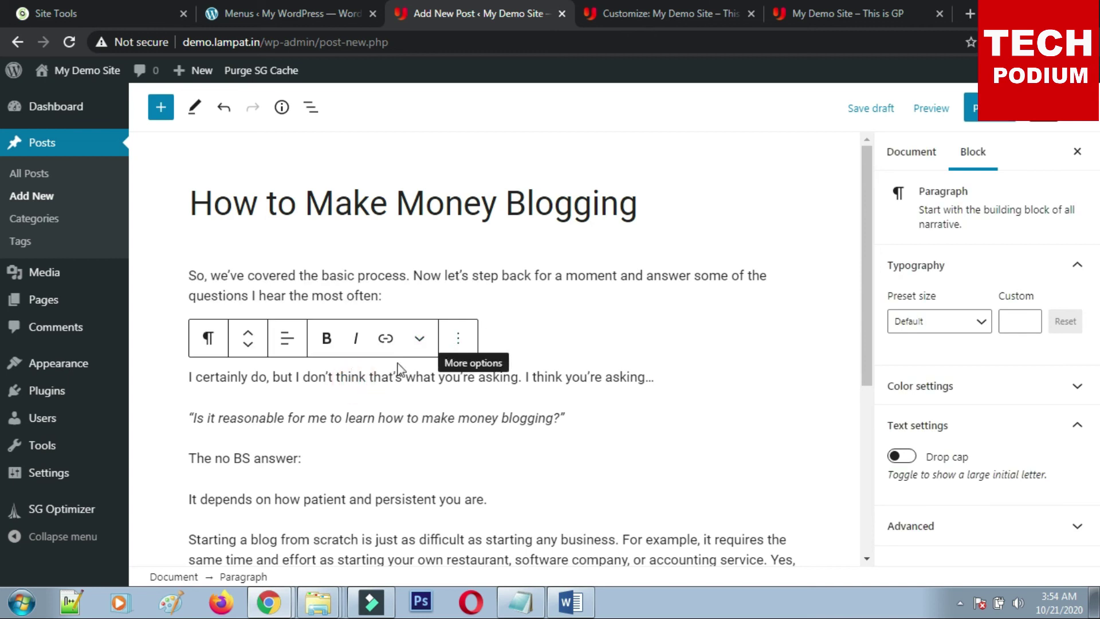
pyautogui.click(185, 377)
pyautogui.moveTo(186, 377); pyautogui.dragTo(646, 377)
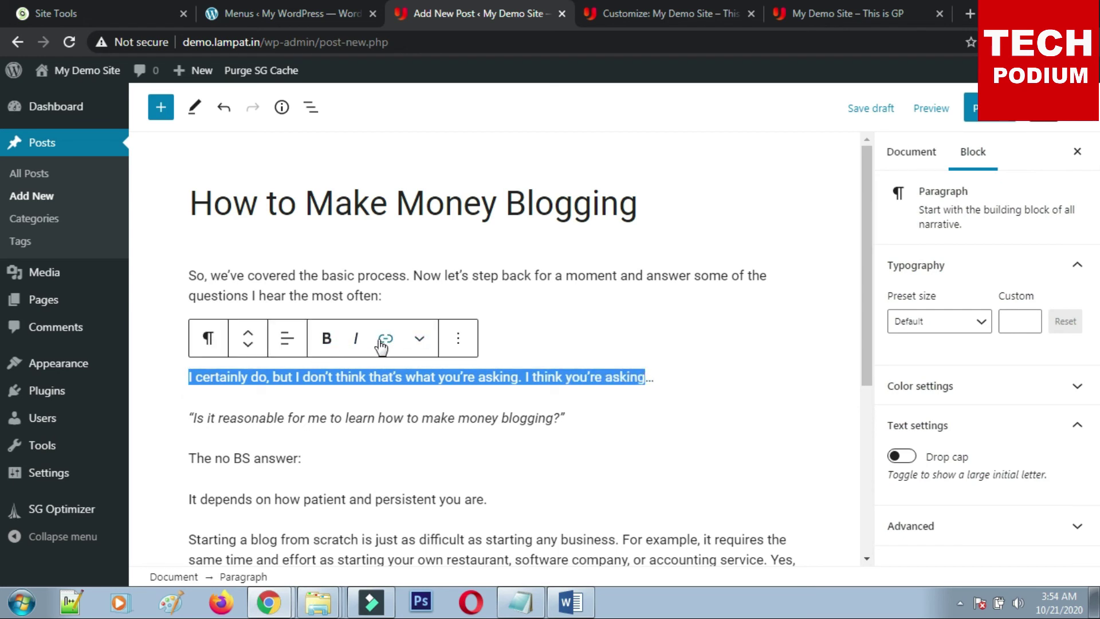
pyautogui.click(356, 338)
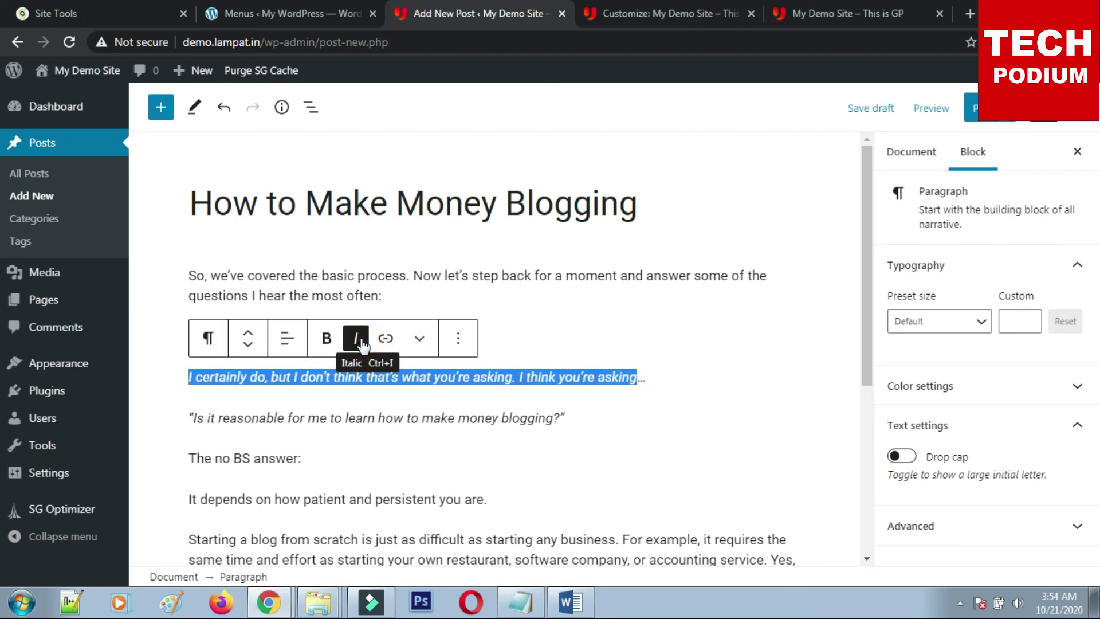
# View the italicized paragraph block as HTML and return it to visual editing.
pyautogui.click(457, 338)
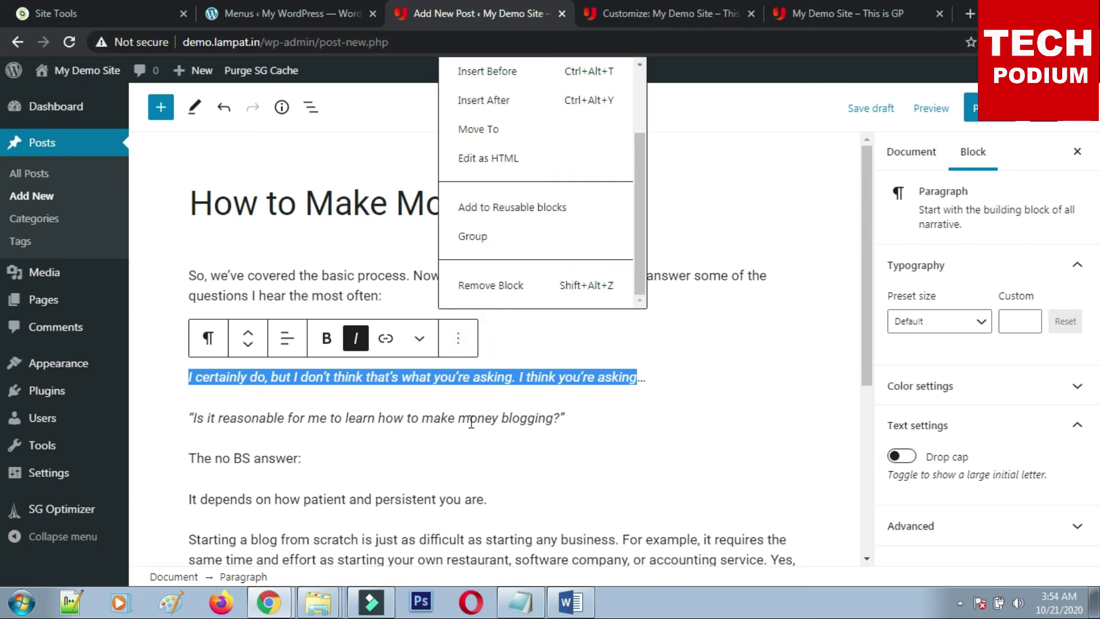
pyautogui.click(484, 156)
pyautogui.click(215, 342)
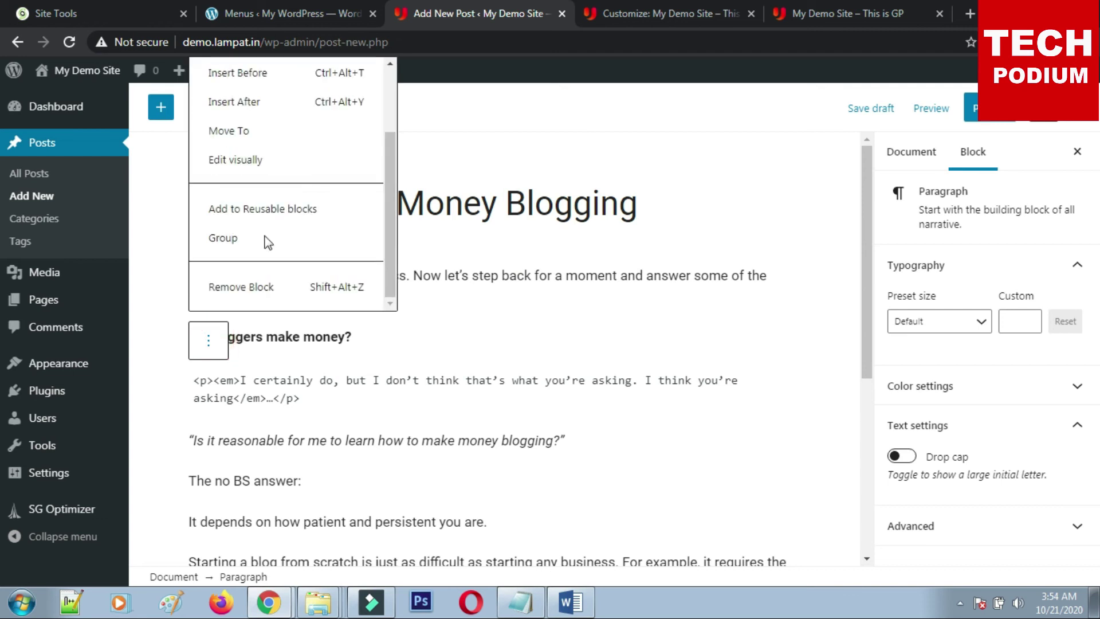
pyautogui.click(252, 160)
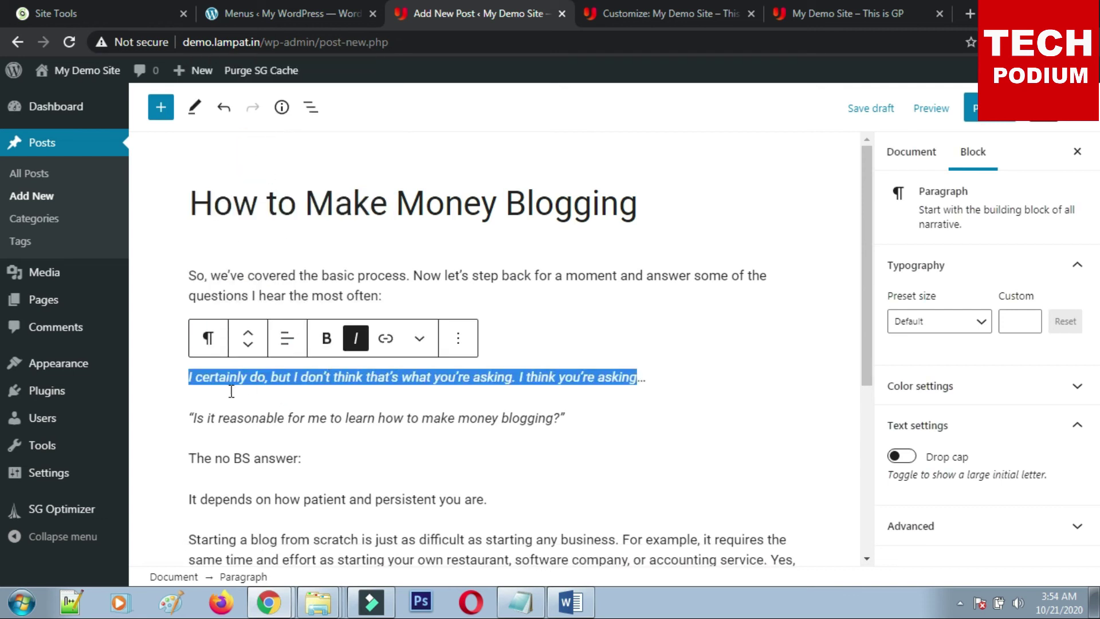
pyautogui.scroll(-5, 266, 473)
pyautogui.scroll(4, 346, 466)
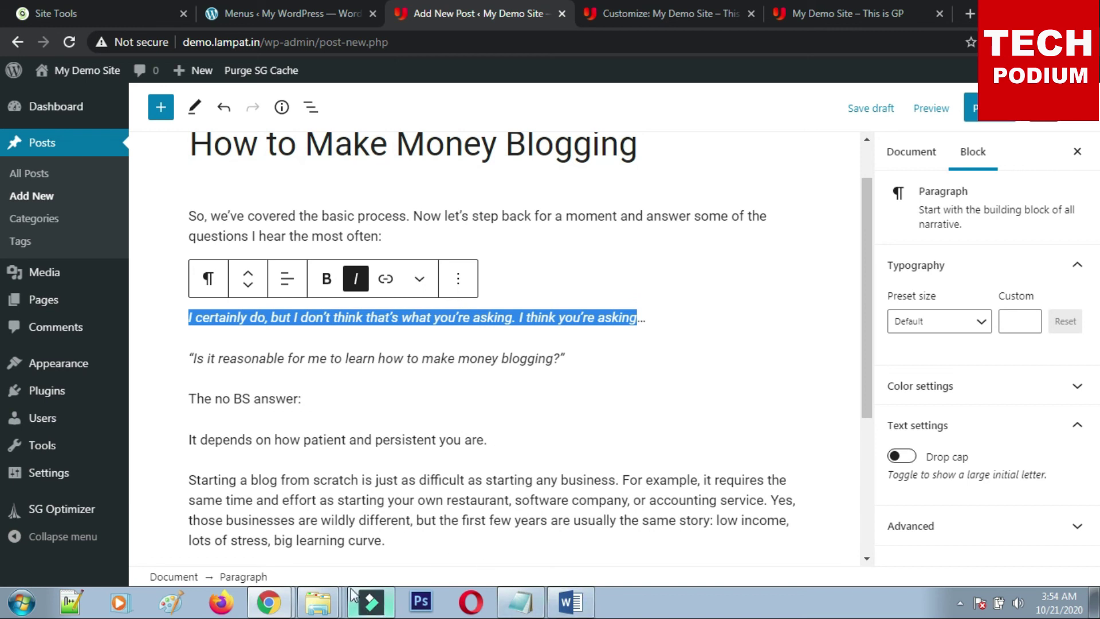
pyautogui.click(353, 542)
pyautogui.scroll(-3, 347, 493)
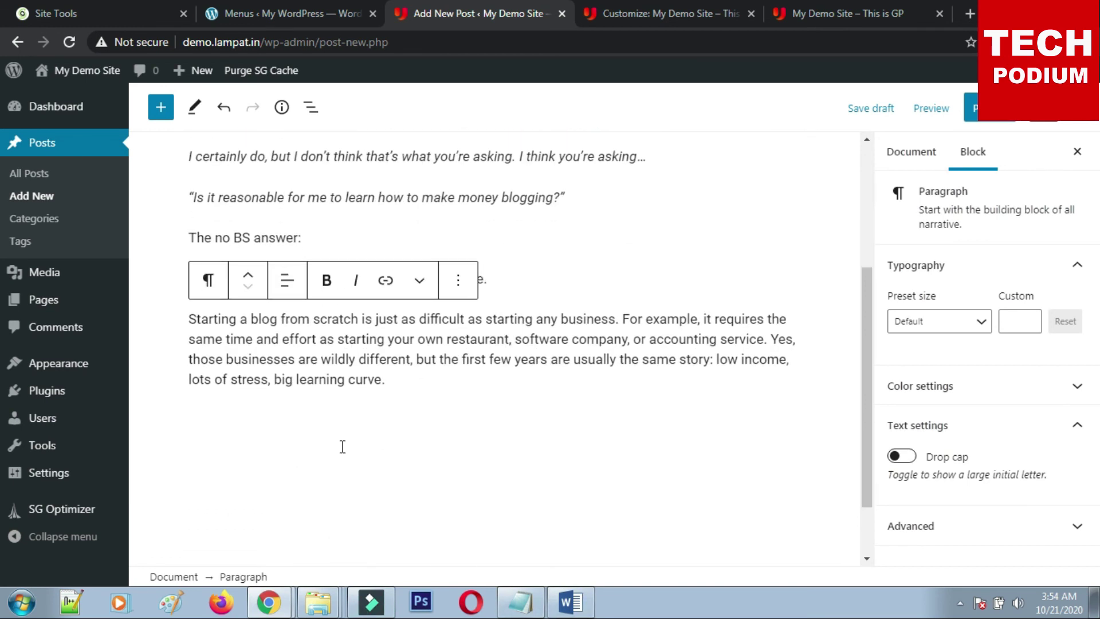
pyautogui.click(459, 281)
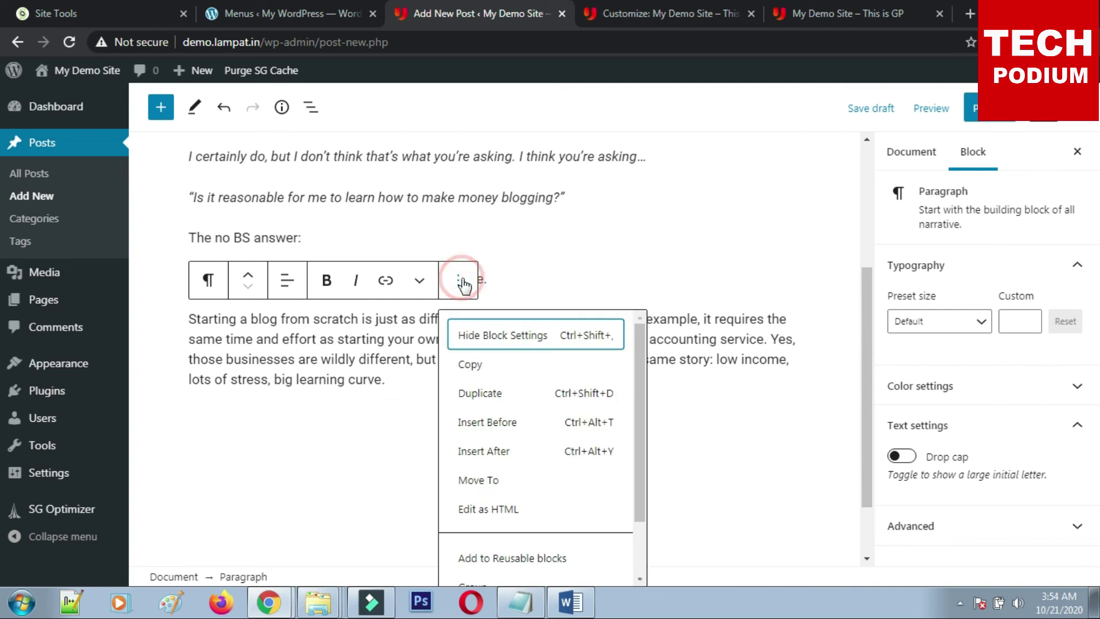
pyautogui.click(277, 235)
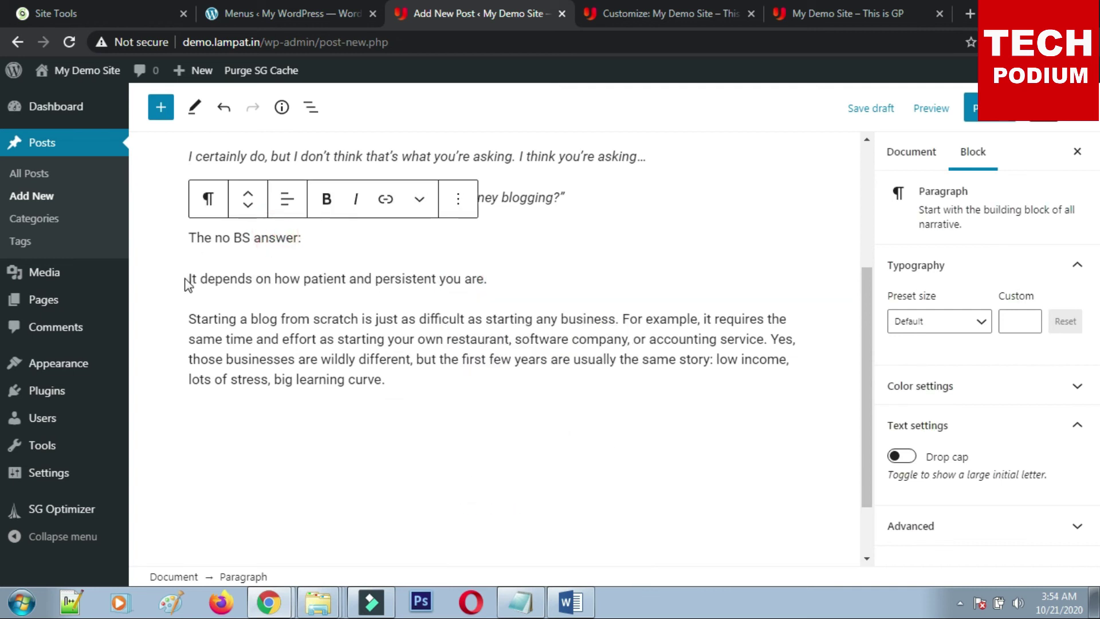
# Insert a List block directly below the paragraph "It depends on how patient and persistent you are.".
pyautogui.hotkey('shift', 'alt', 'z')
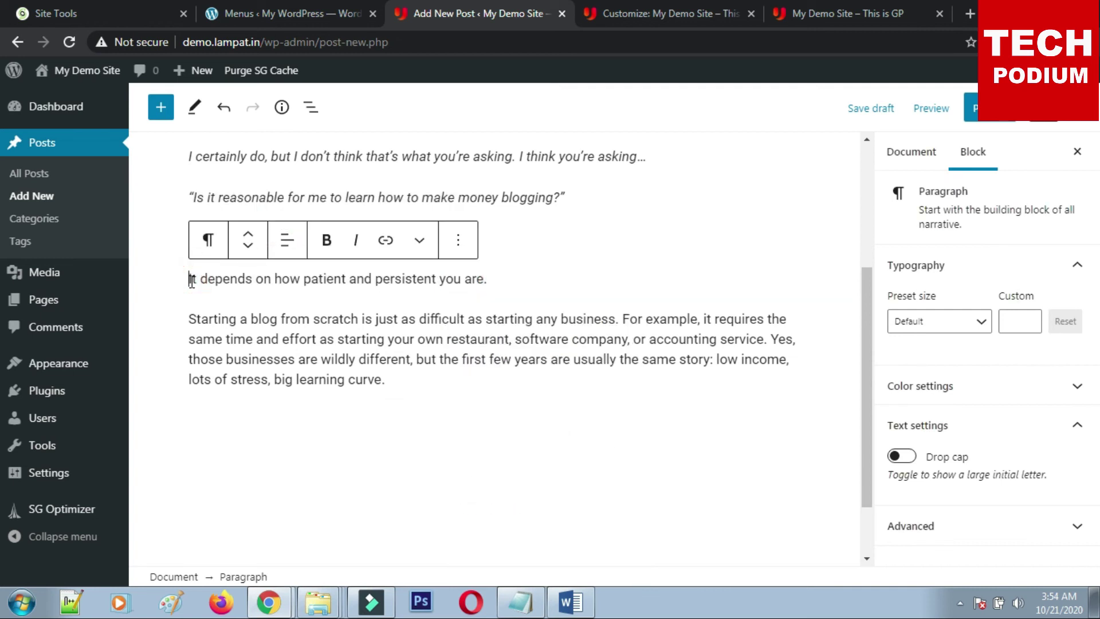
pyautogui.click(162, 112)
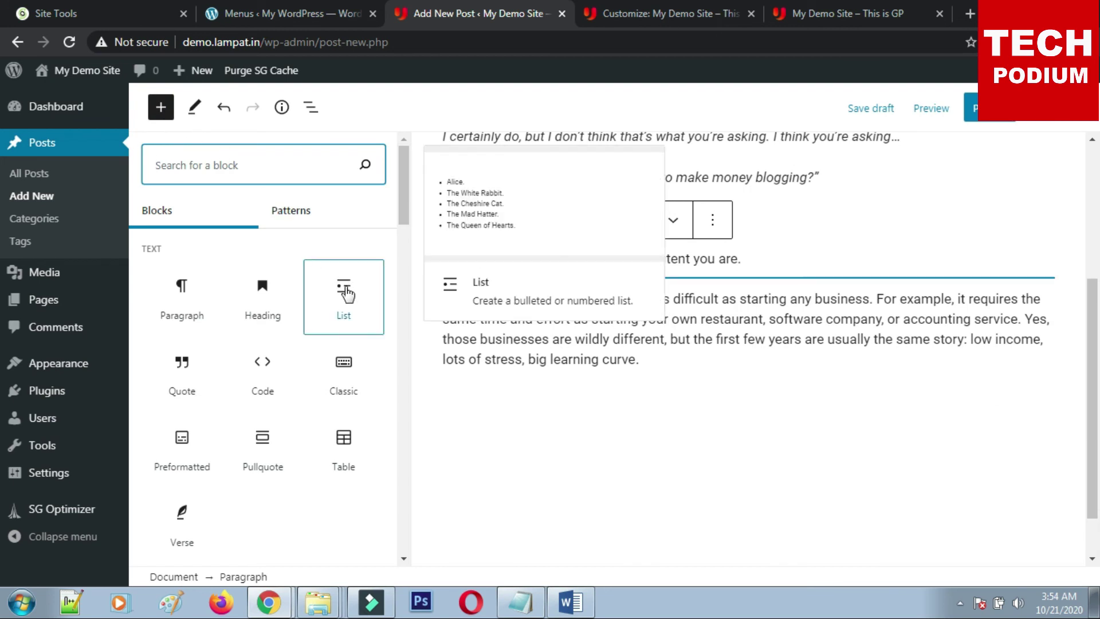
pyautogui.click(344, 296)
pyautogui.click(331, 308)
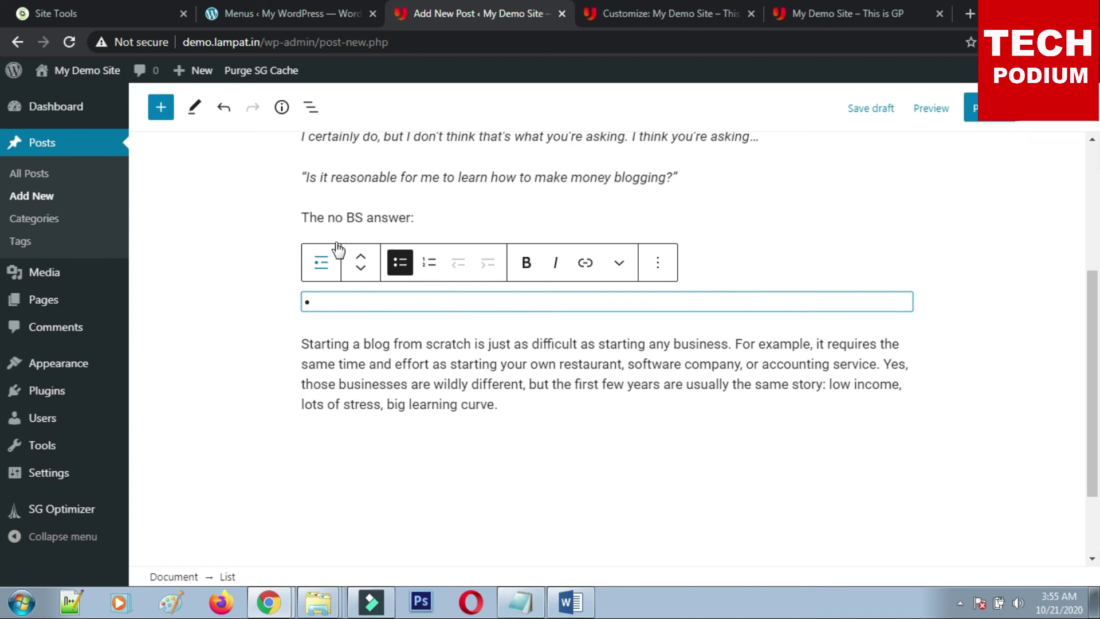
# Copy the sentence "It depends on how patient and persistent you are." into the first item of the empty list.
pyautogui.click(355, 217)
pyautogui.click(314, 259)
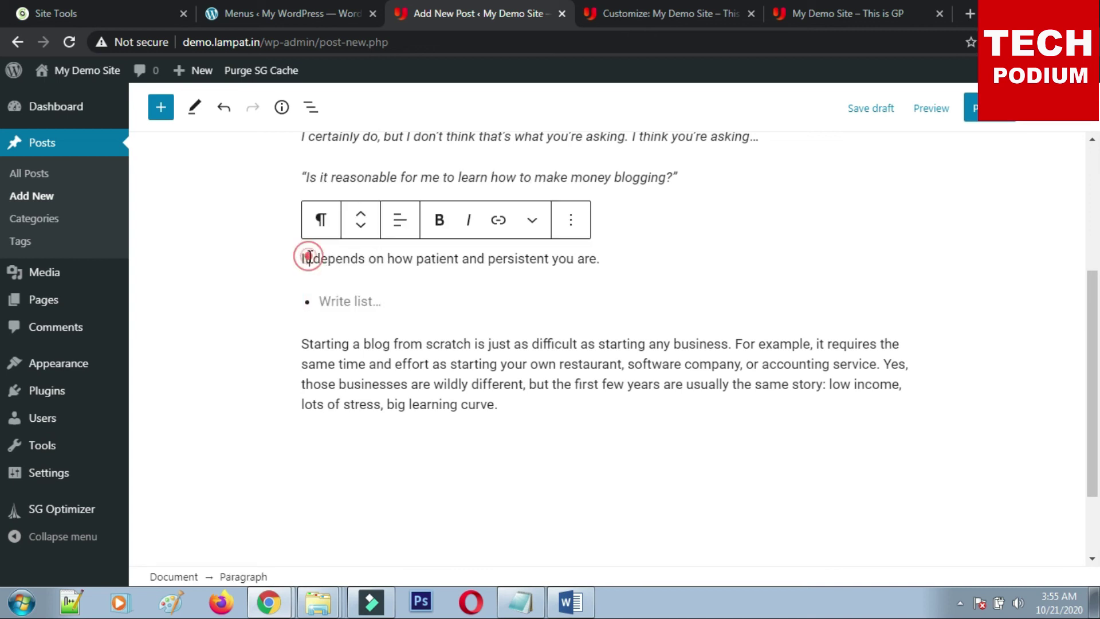
pyautogui.tripleClick(312, 258)
pyautogui.hotkey('ctrl', 'c')
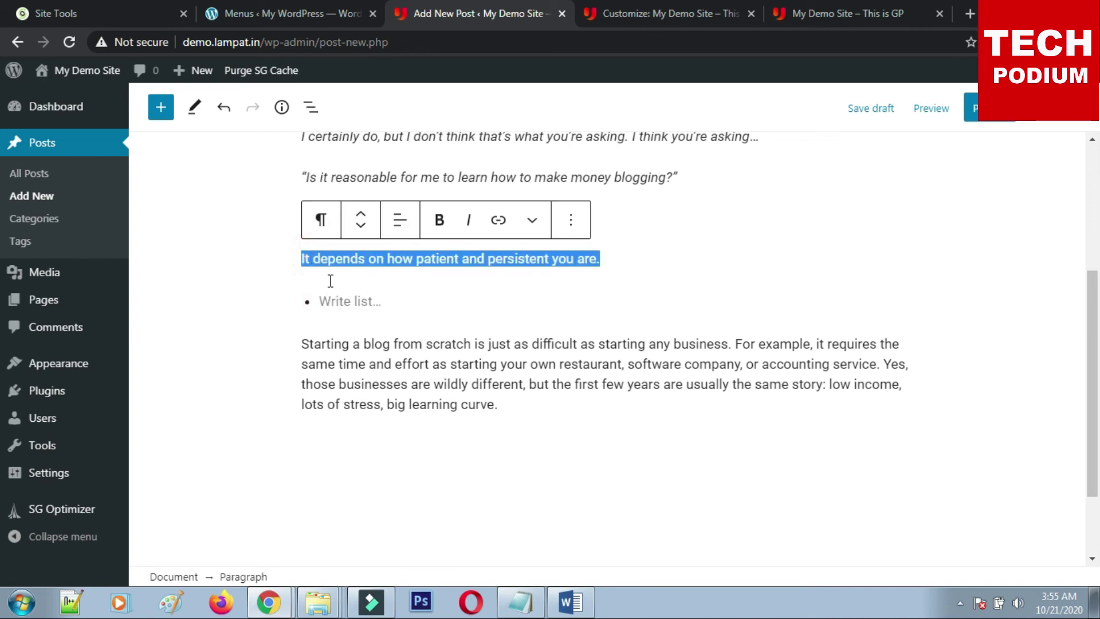
pyautogui.click(330, 300)
pyautogui.hotkey('ctrl', 'v')
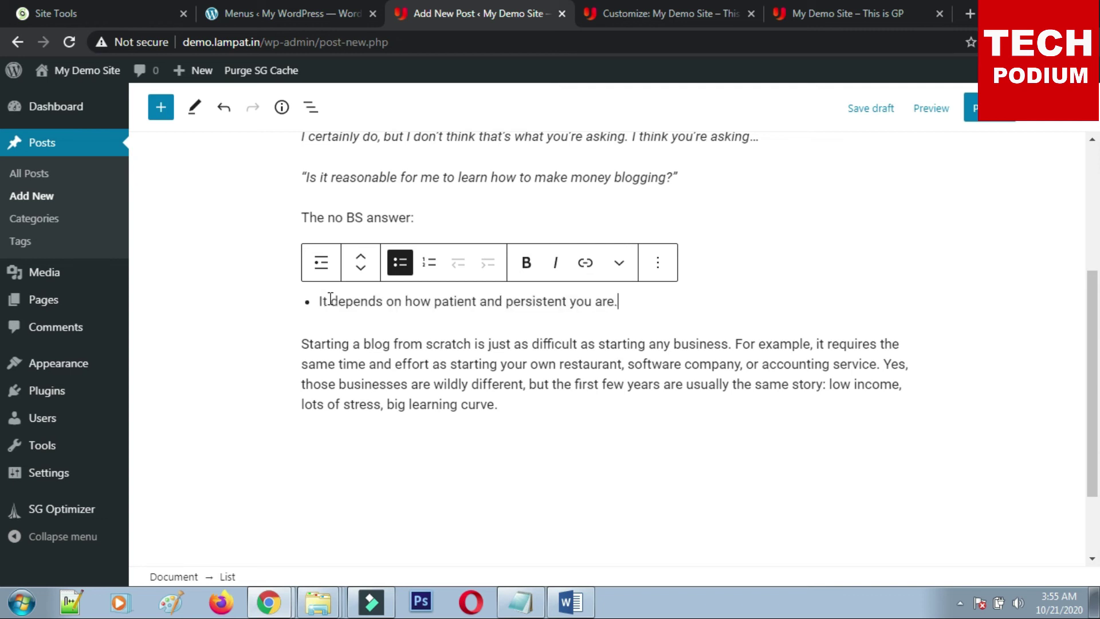
# Add two more bullets to the list, each containing the copied sentence "It depends on how patient and persistent you are.".
pyautogui.click(509, 375)
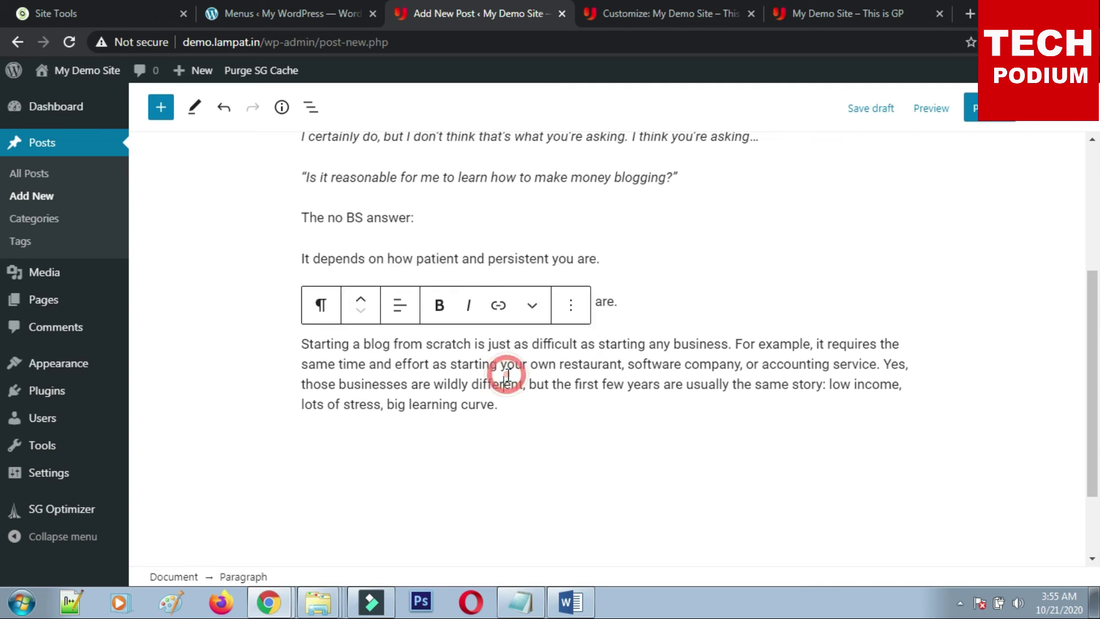
pyautogui.click(634, 309)
pyautogui.press('Return')
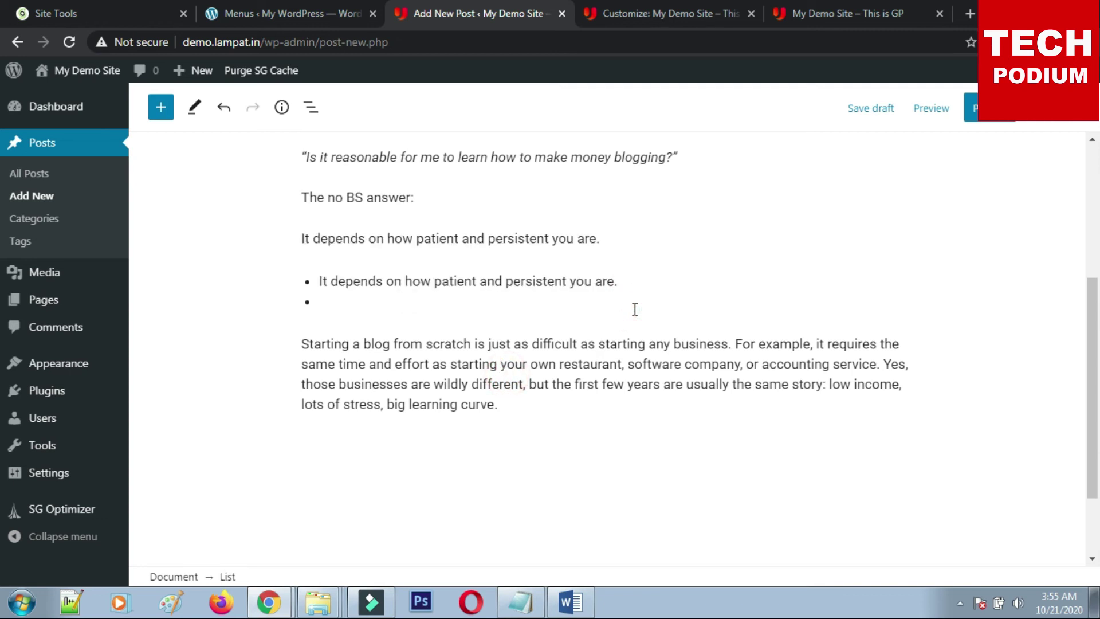
pyautogui.hotkey('ctrl', 'v')
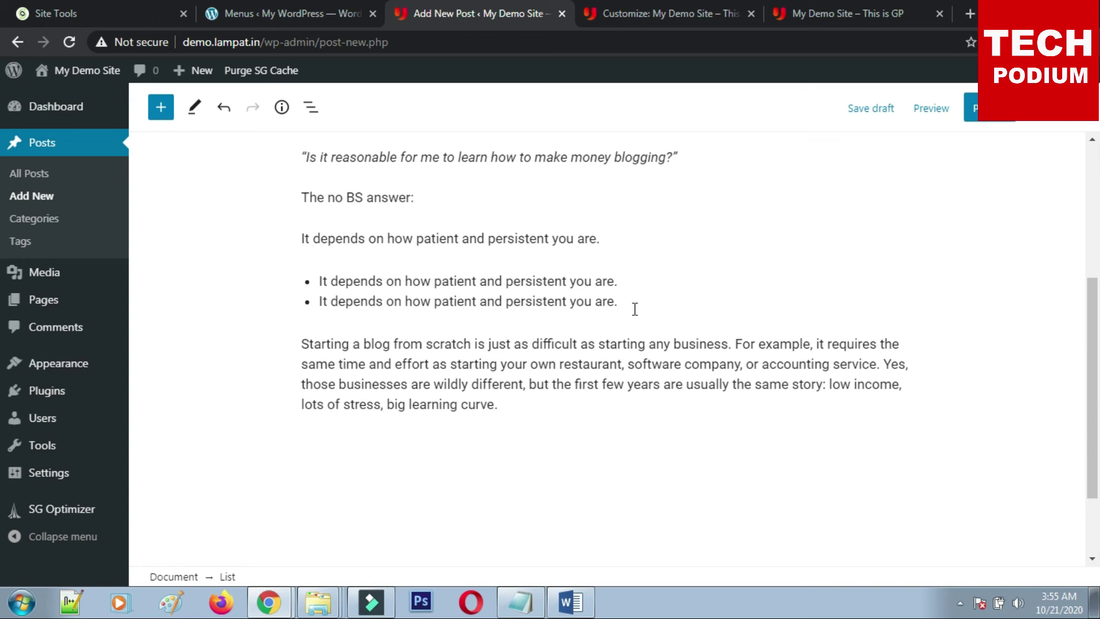
pyautogui.press('Return')
pyautogui.hotkey('ctrl', 'v')
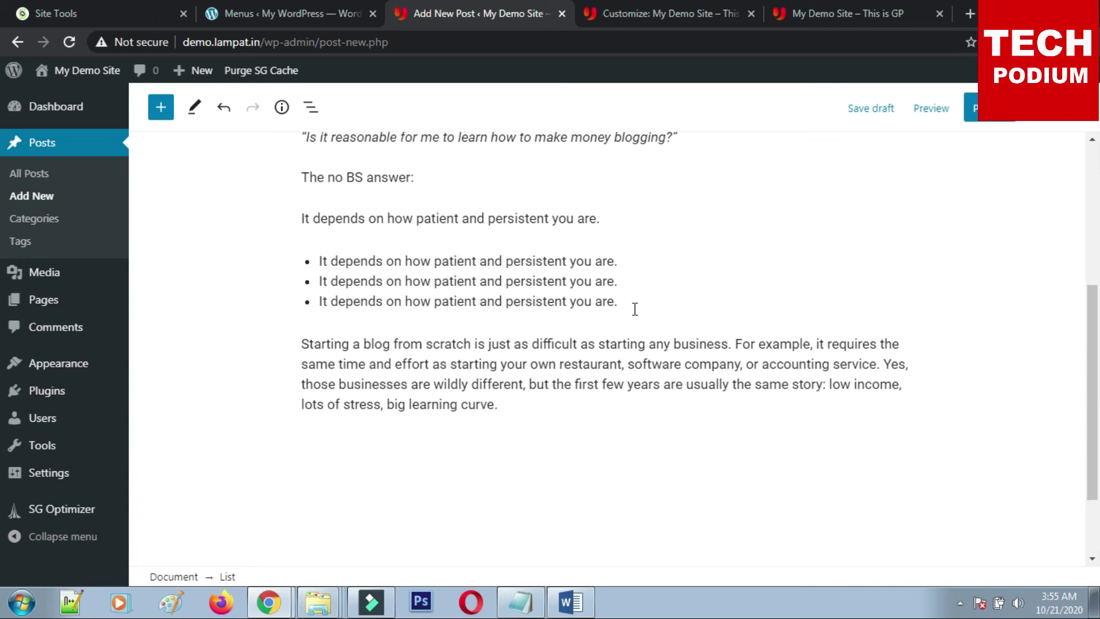
# Open the post's document settings, check its permalink and save the post as a draft.
pyautogui.click(1043, 108)
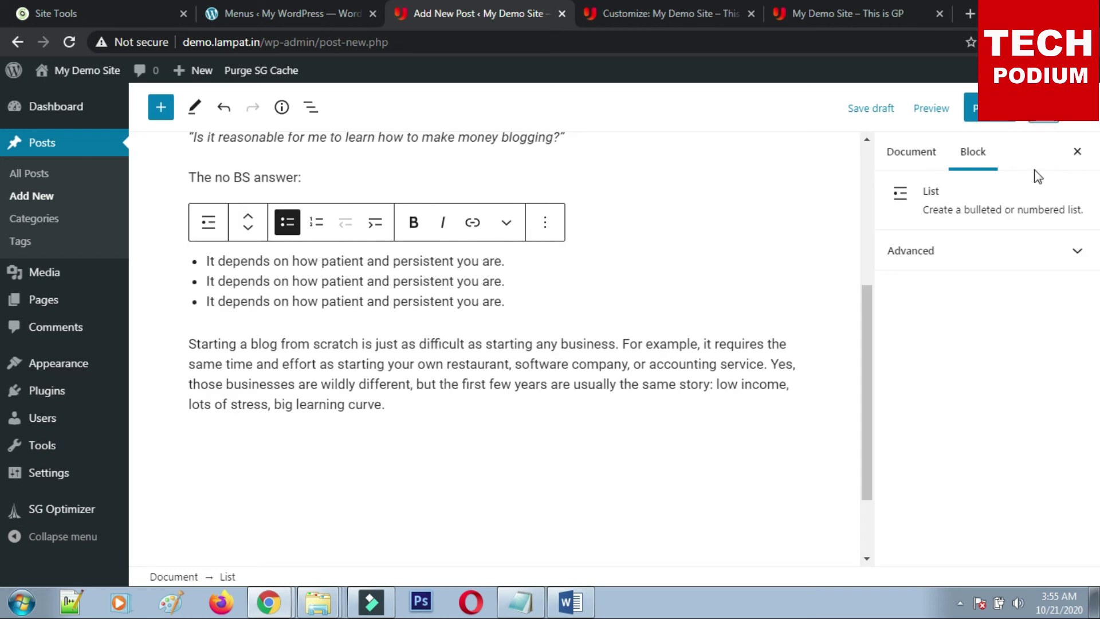
pyautogui.click(923, 159)
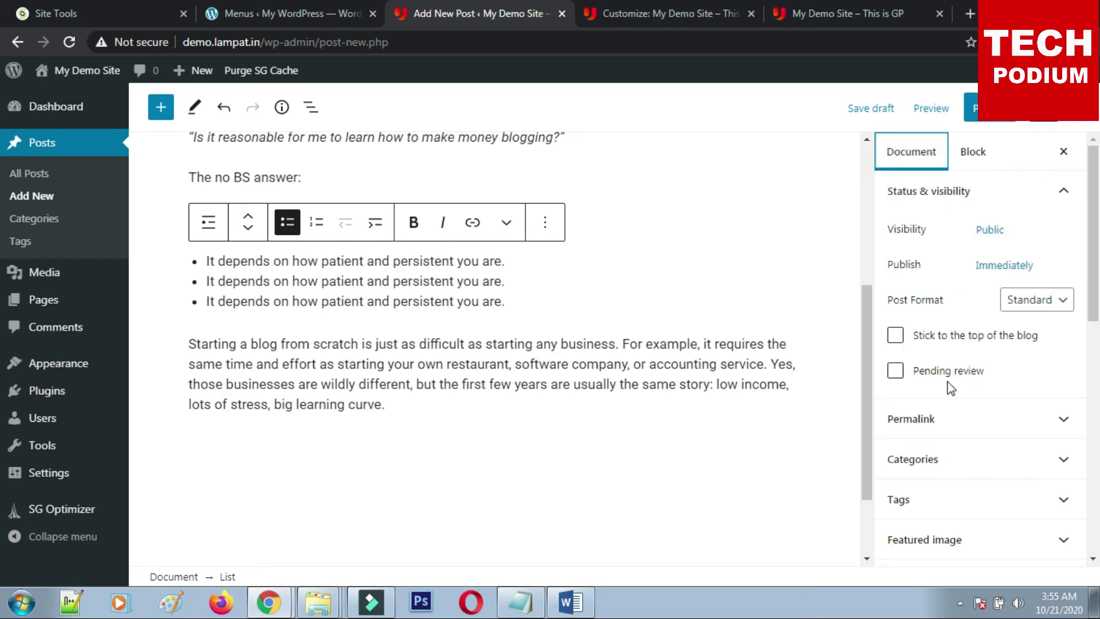
pyautogui.click(1060, 424)
pyautogui.scroll(-3, 1054, 401)
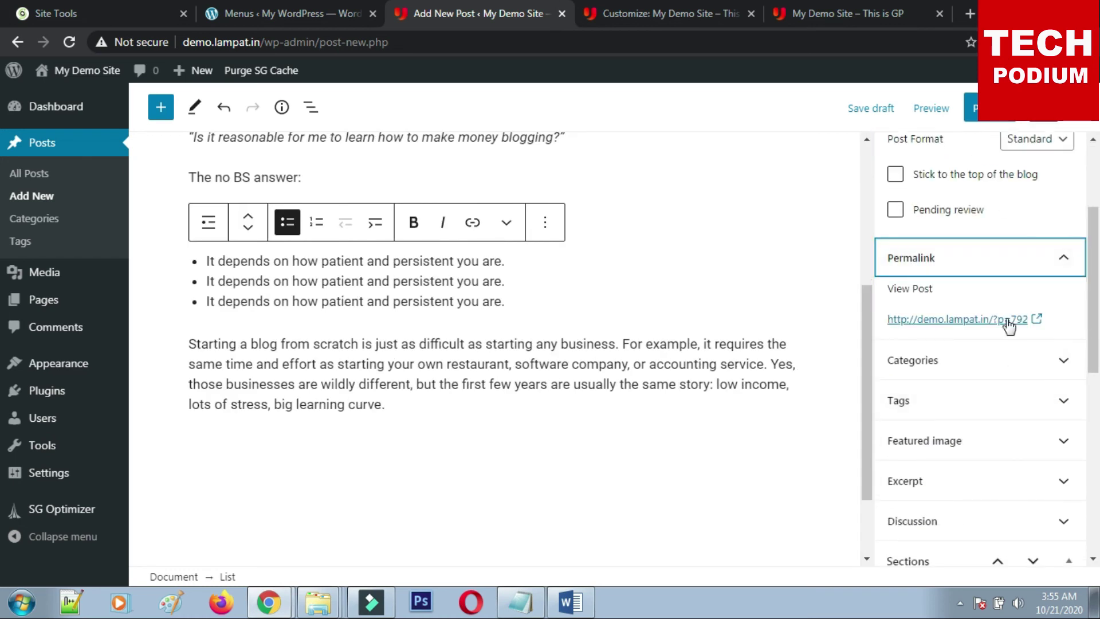
pyautogui.click(856, 112)
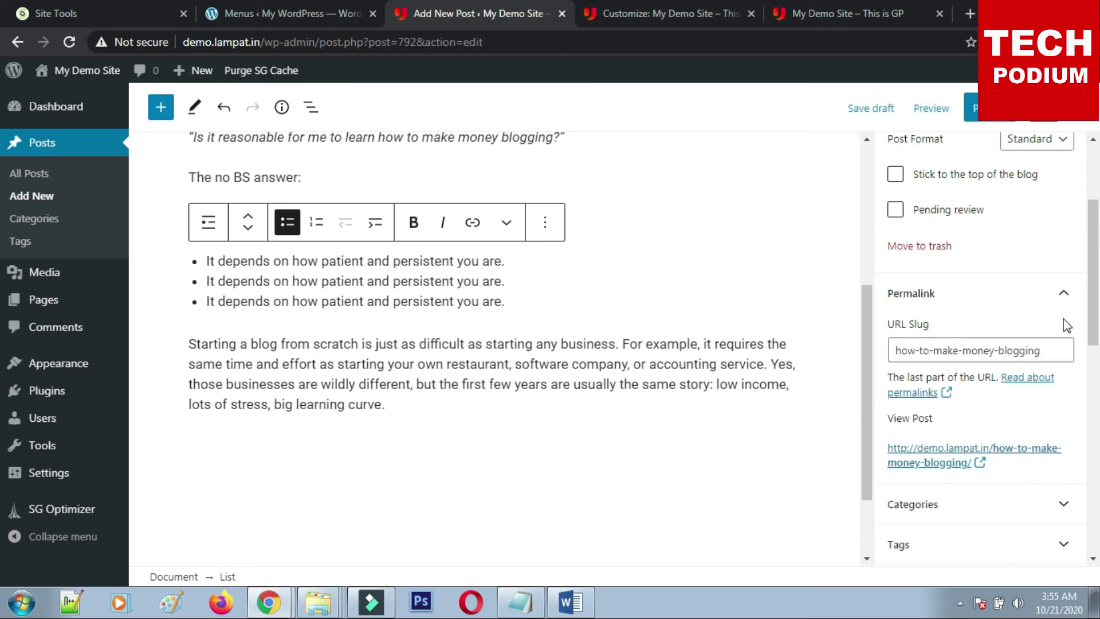
pyautogui.click(1063, 293)
# Add the tags "blogging", "how to make money from blogging" and "earn money from blogging" to the post.
pyautogui.click(1065, 378)
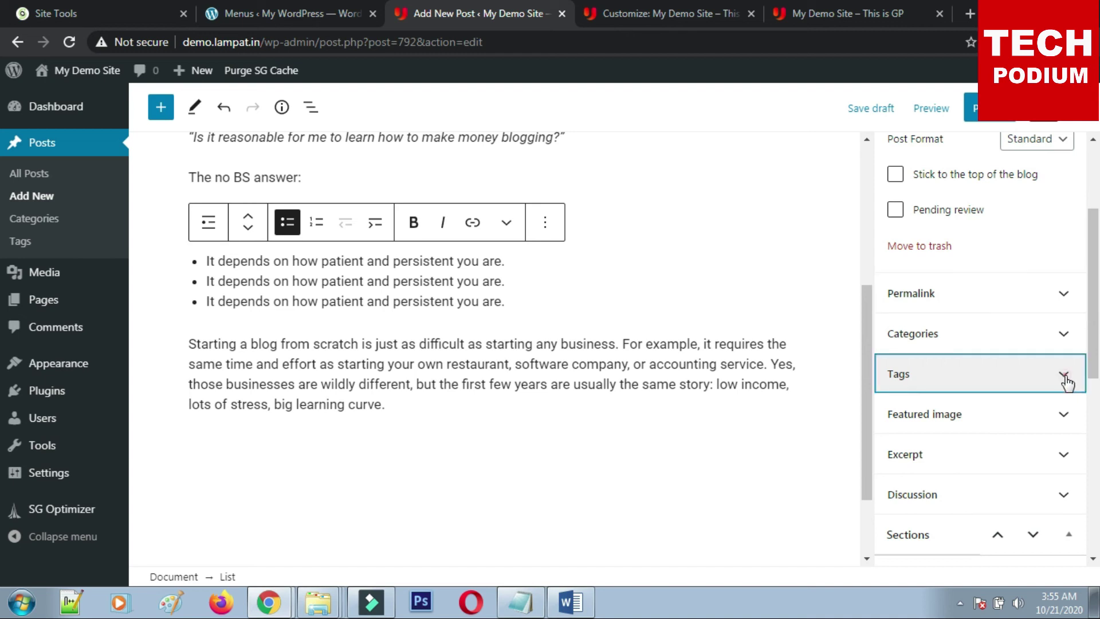
pyautogui.click(976, 431)
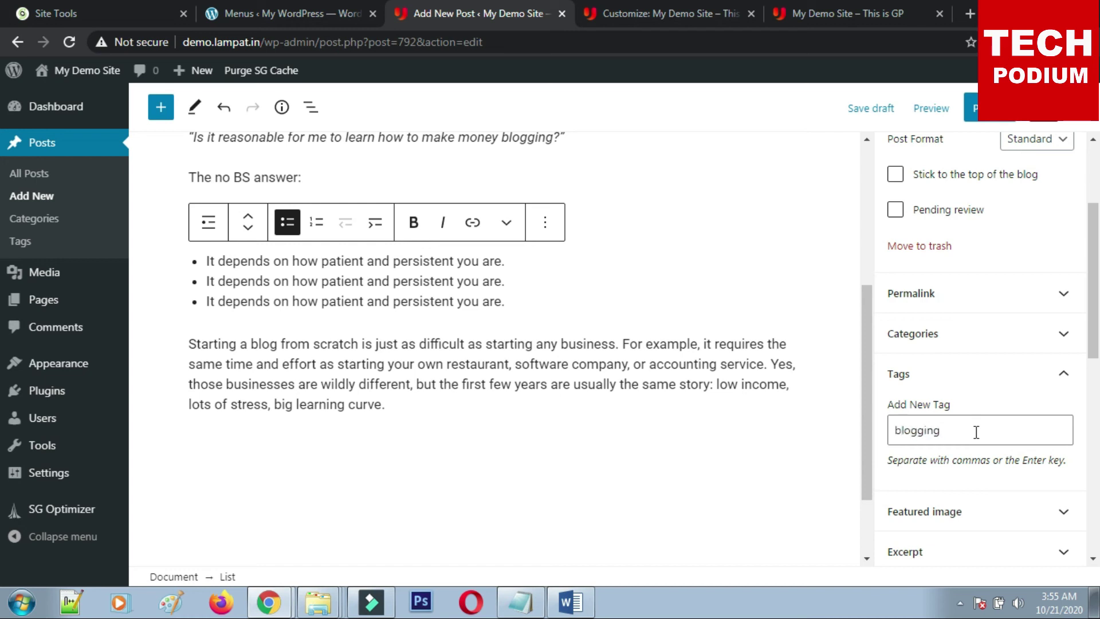
pyautogui.press('Return')
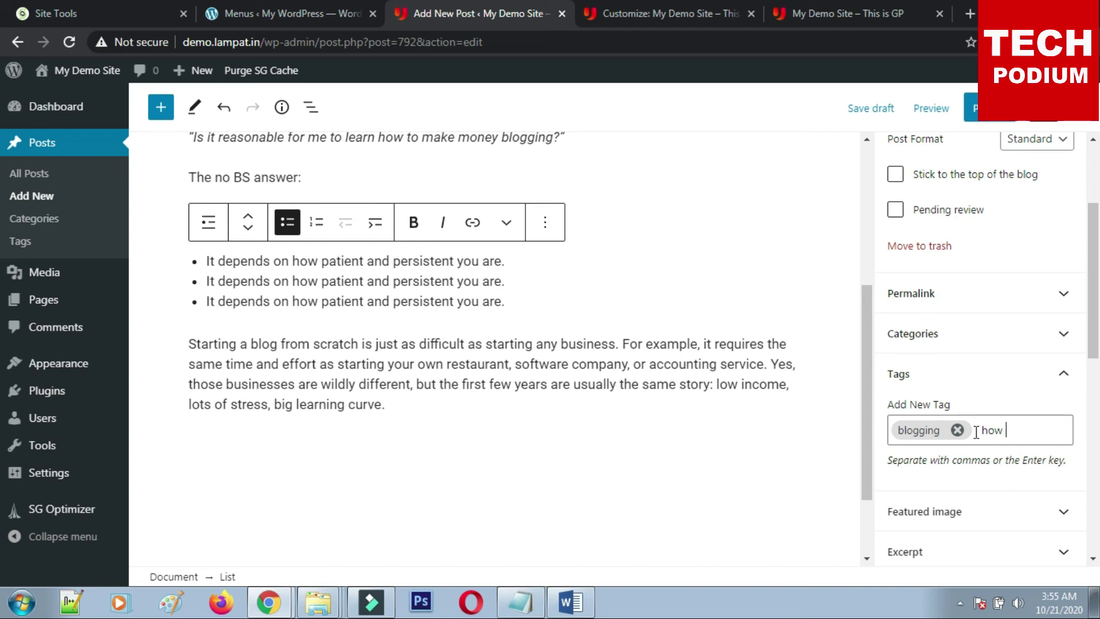
pyautogui.write('how to make money from blogging')
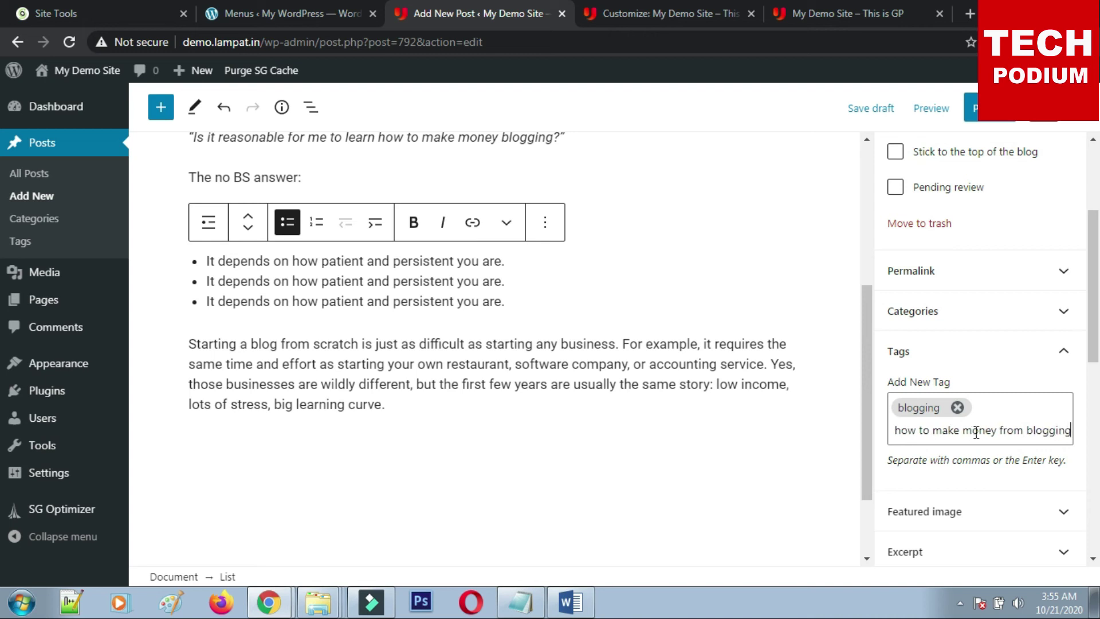
pyautogui.press('Return')
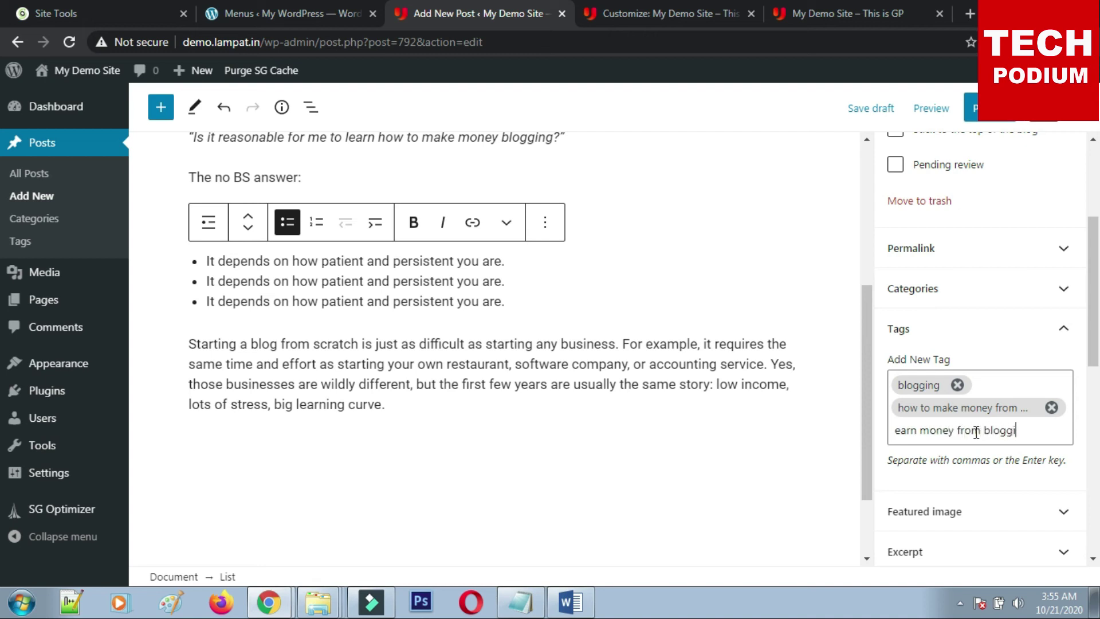
pyautogui.press('Return')
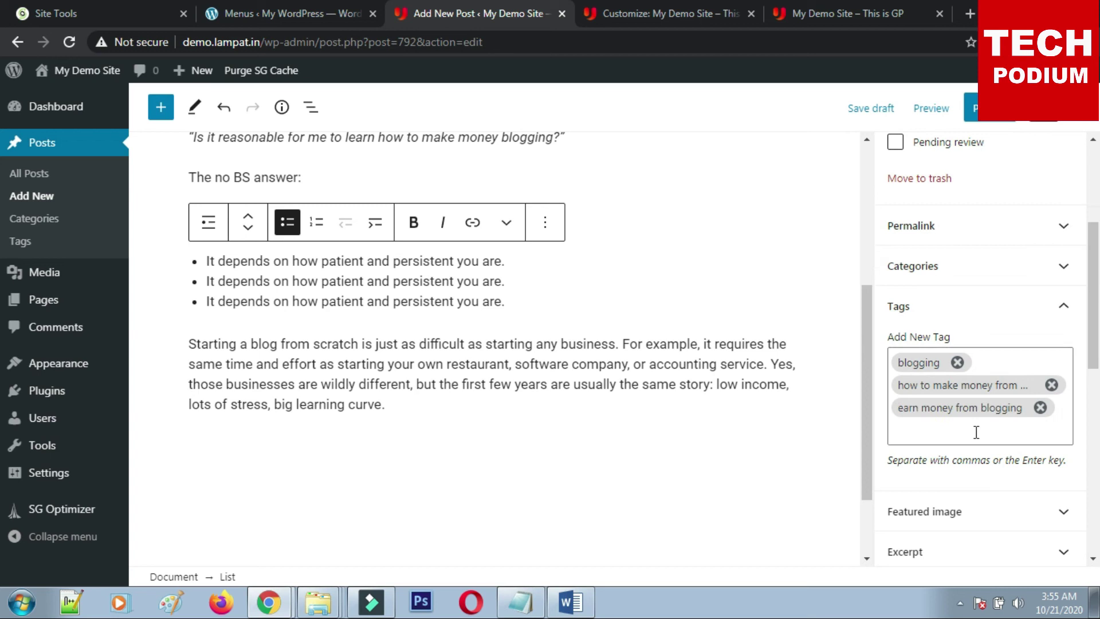
pyautogui.click(1061, 315)
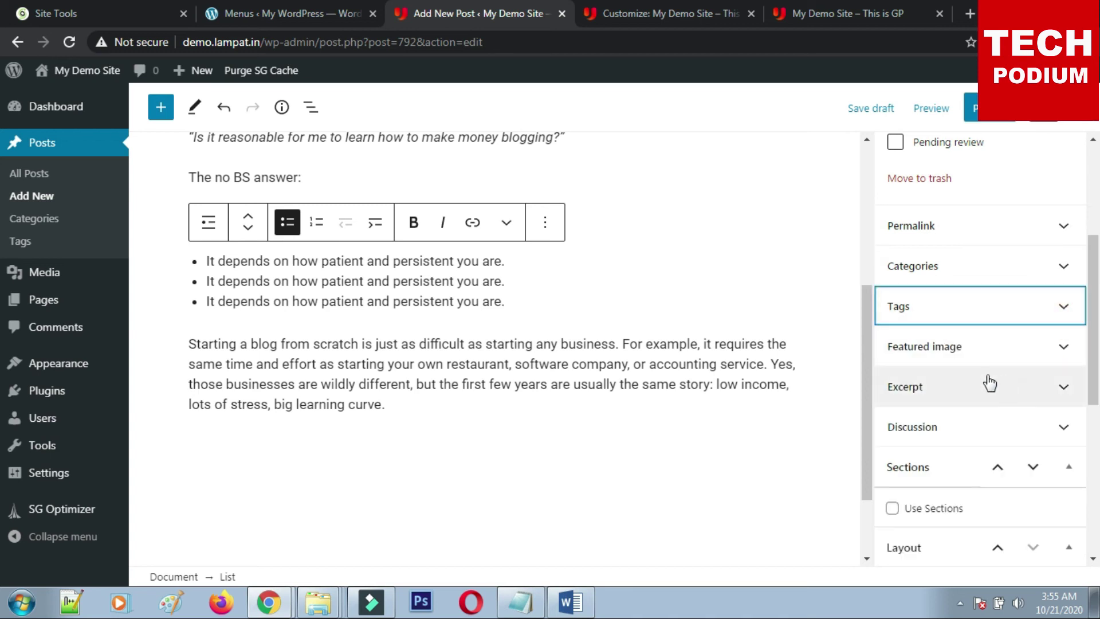
# Set the bluehost logo from the media library as the post's featured image.
pyautogui.click(1041, 352)
pyautogui.click(974, 390)
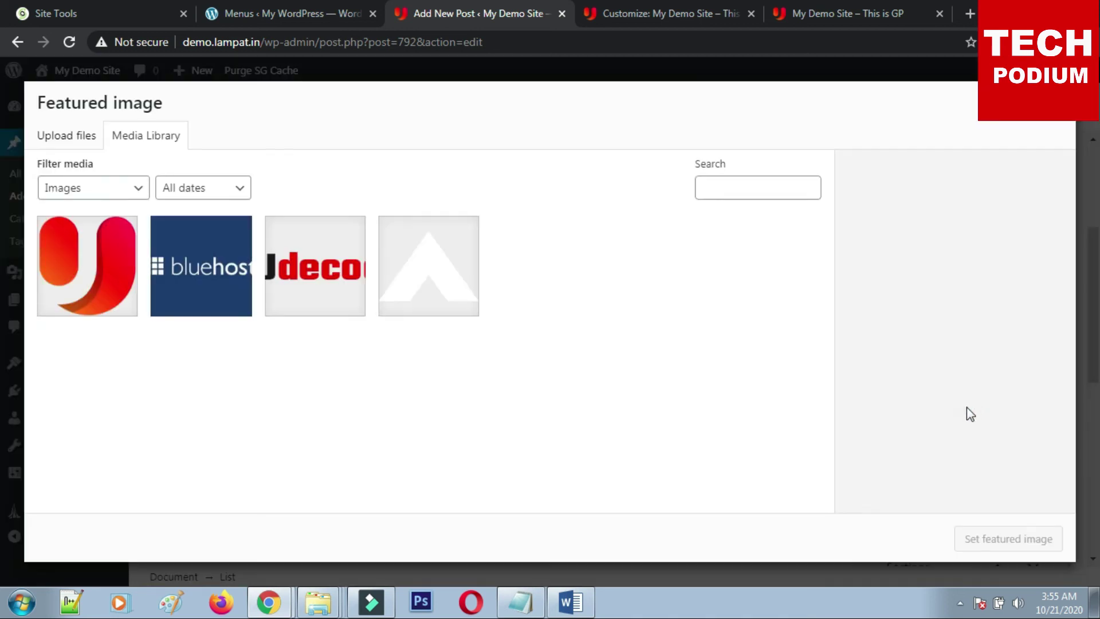
pyautogui.click(194, 273)
pyautogui.click(1006, 538)
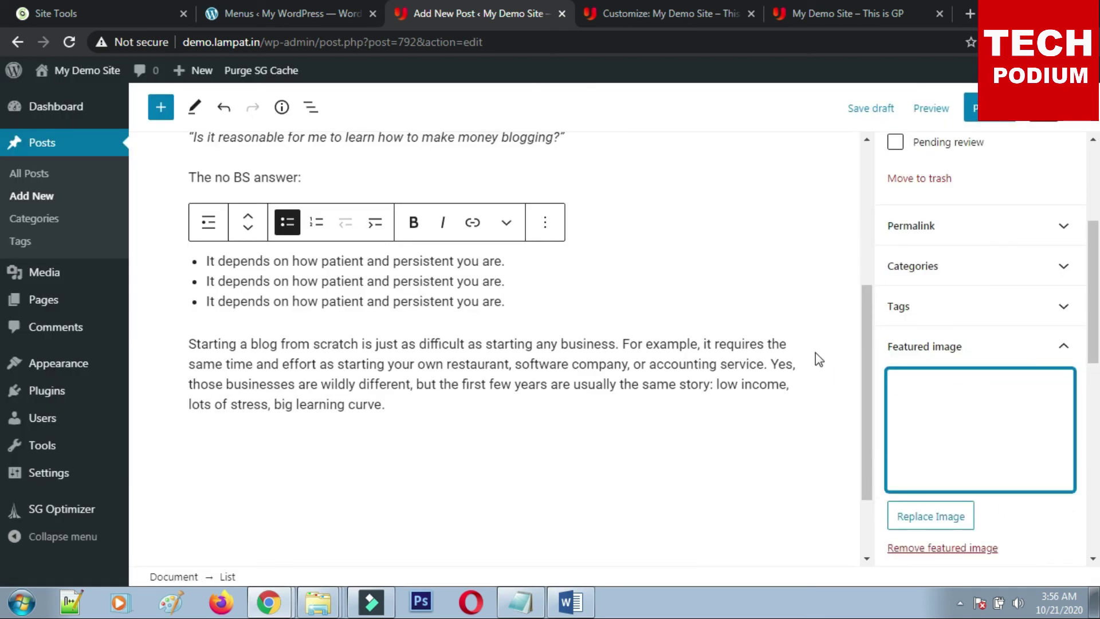
# Change the post's category from Uncategorized to Blogging.
pyautogui.scroll(5, 524, 309)
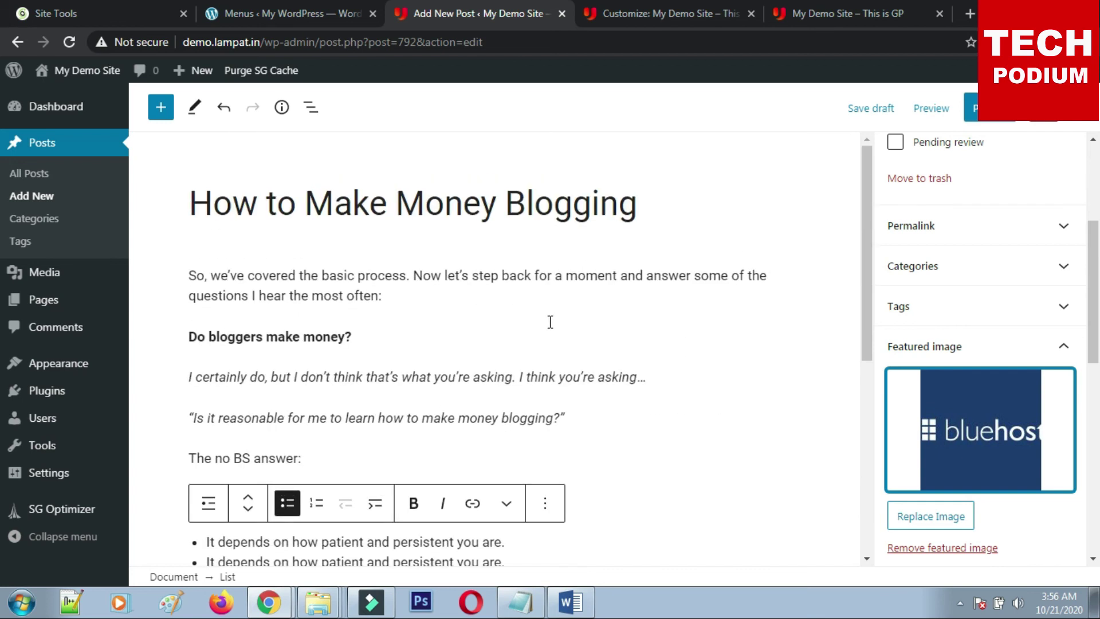
pyautogui.scroll(-5, 999, 388)
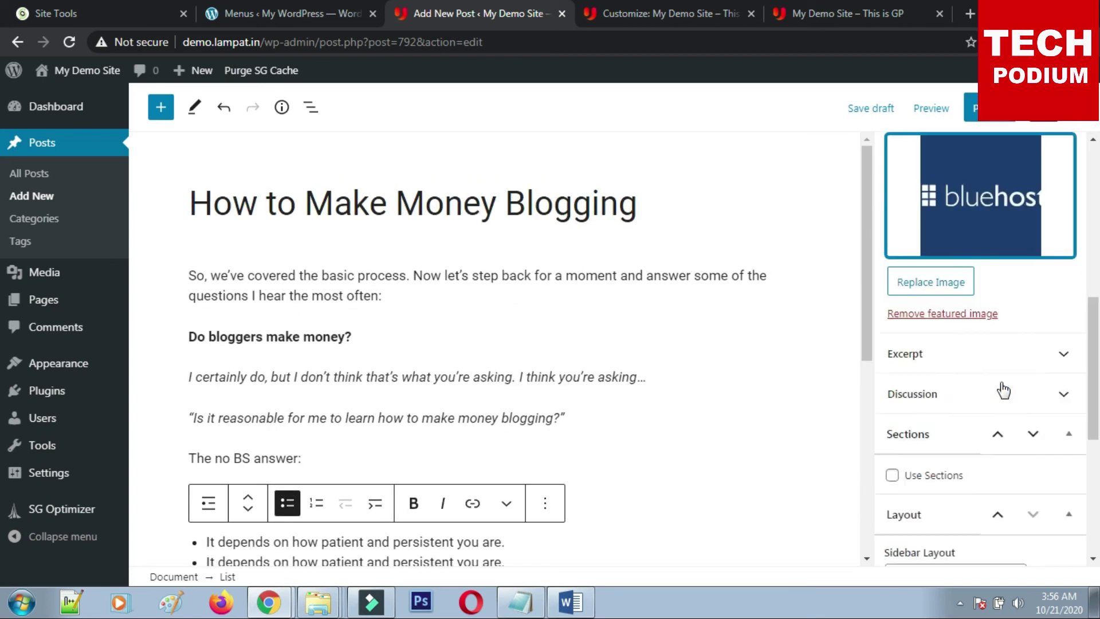
pyautogui.scroll(6, 1008, 398)
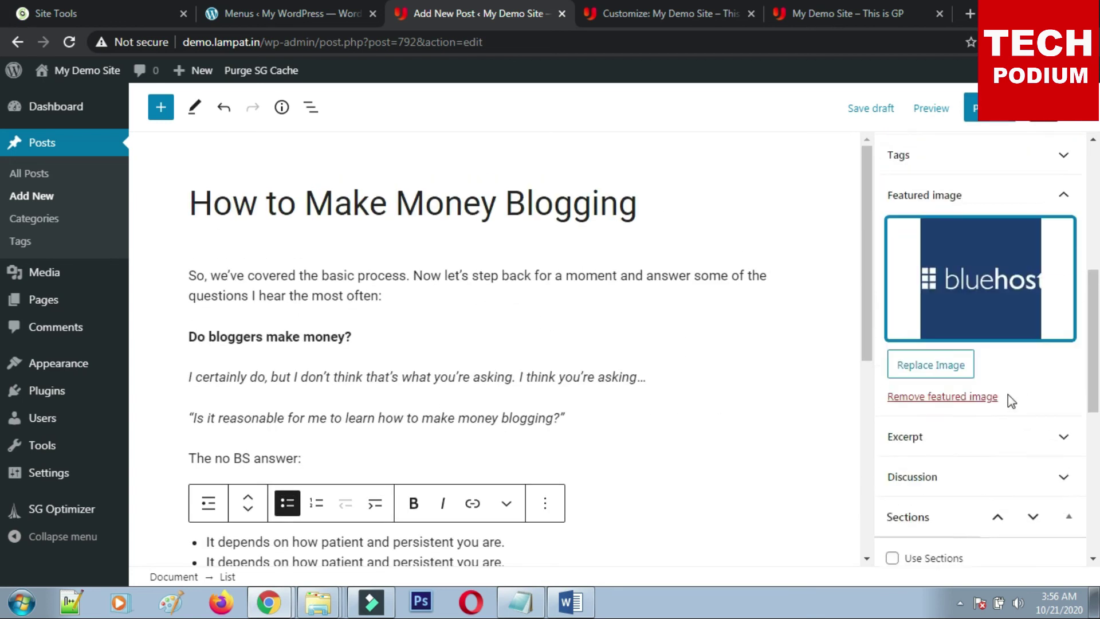
pyautogui.click(1061, 358)
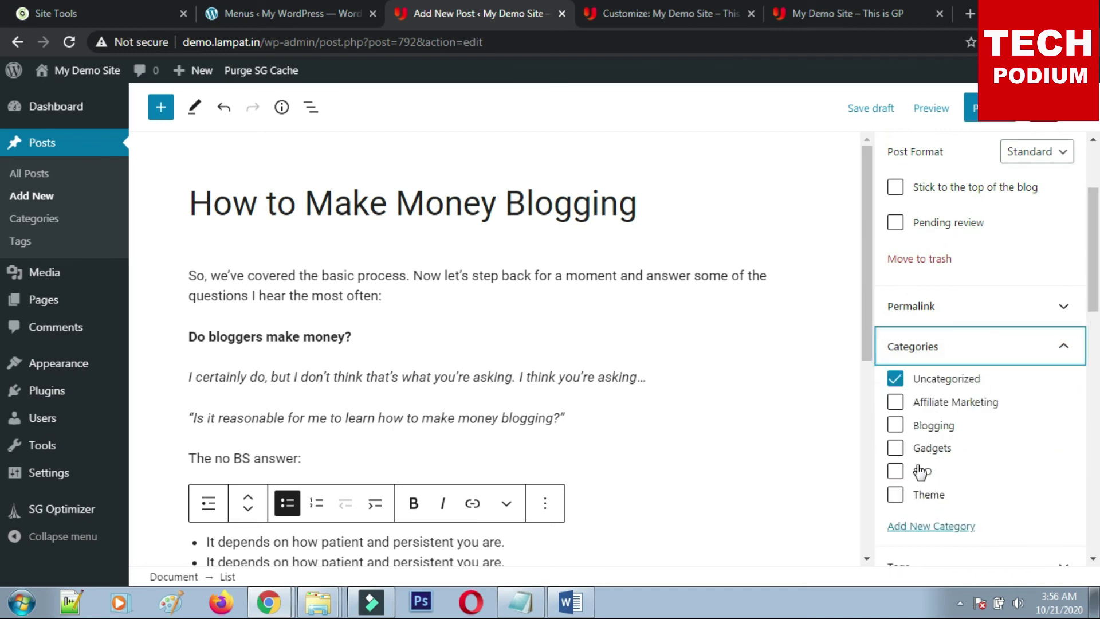
pyautogui.click(895, 379)
pyautogui.click(895, 424)
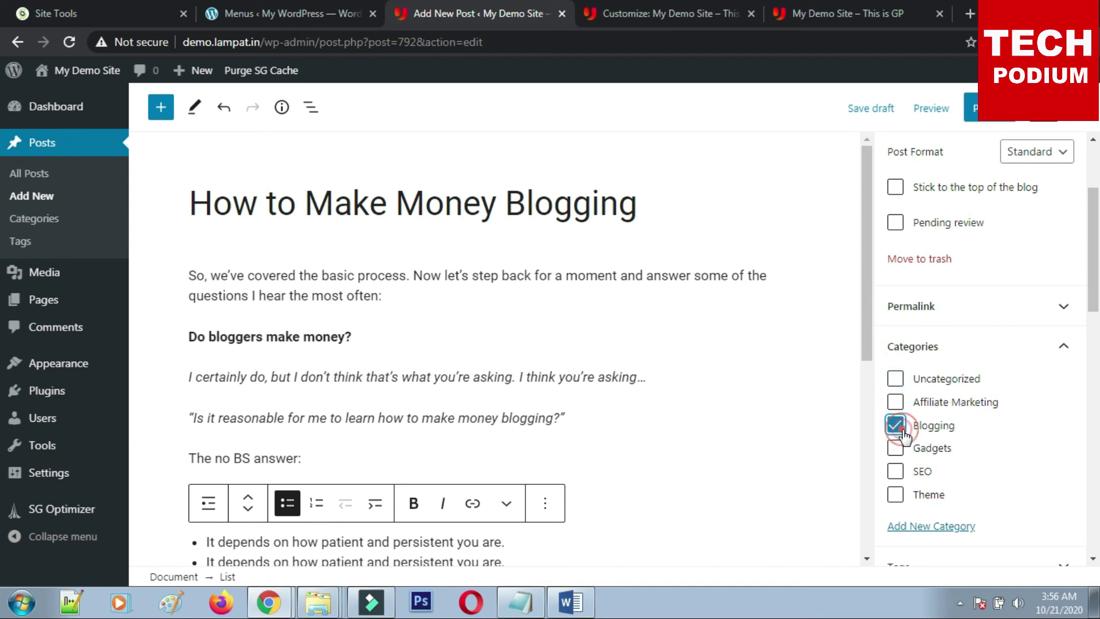
# Publish the post and reload the live demo site's home page.
pyautogui.click(990, 118)
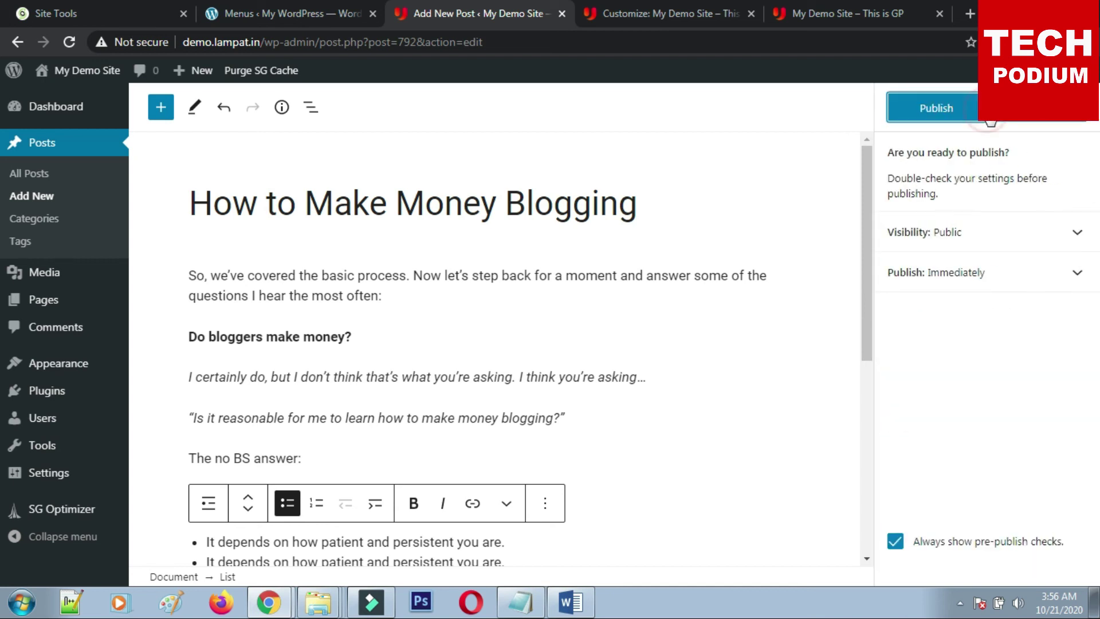
pyautogui.click(944, 115)
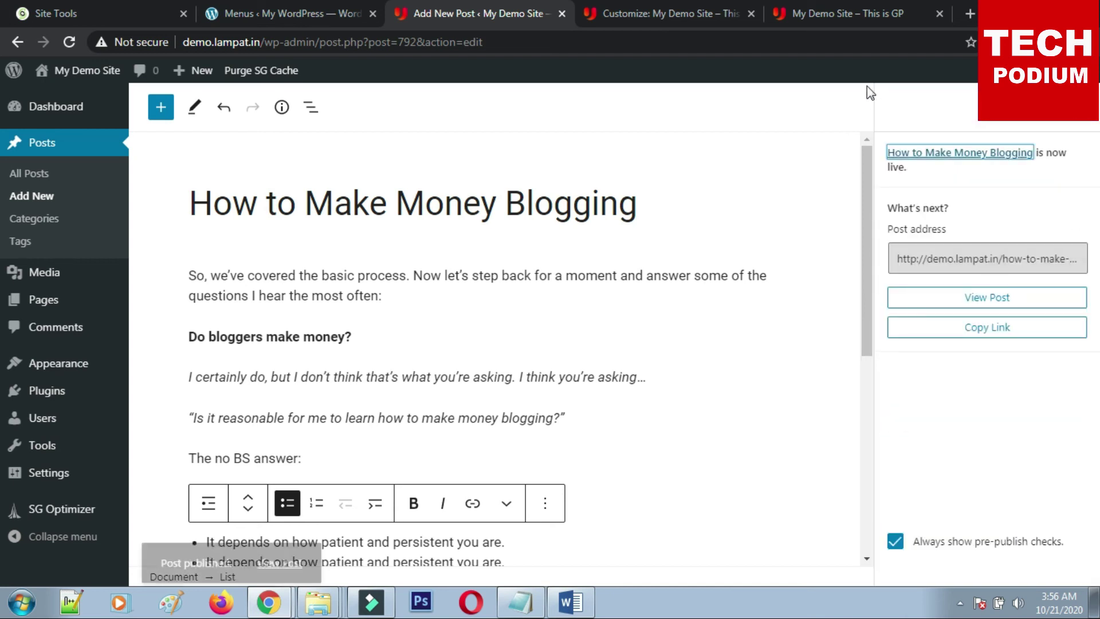
pyautogui.click(841, 15)
pyautogui.click(70, 43)
# Examine the published post on the home page, including its featured image, excerpt, category, tags and the recent post widgets.
pyautogui.scroll(-8, 568, 339)
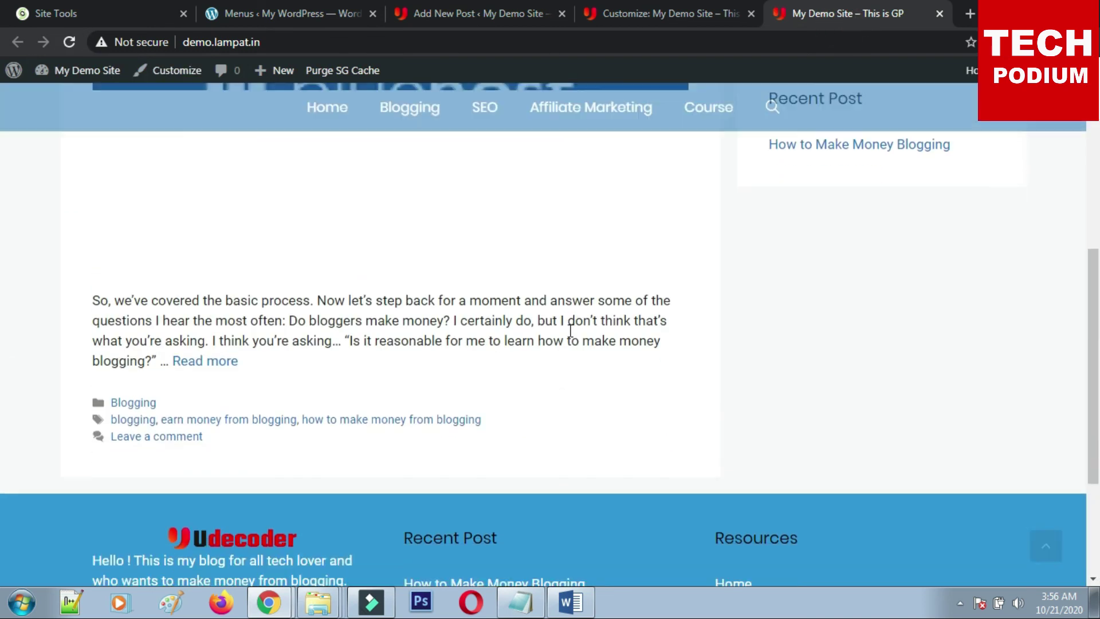
pyautogui.scroll(8, 572, 344)
pyautogui.scroll(-5, 572, 345)
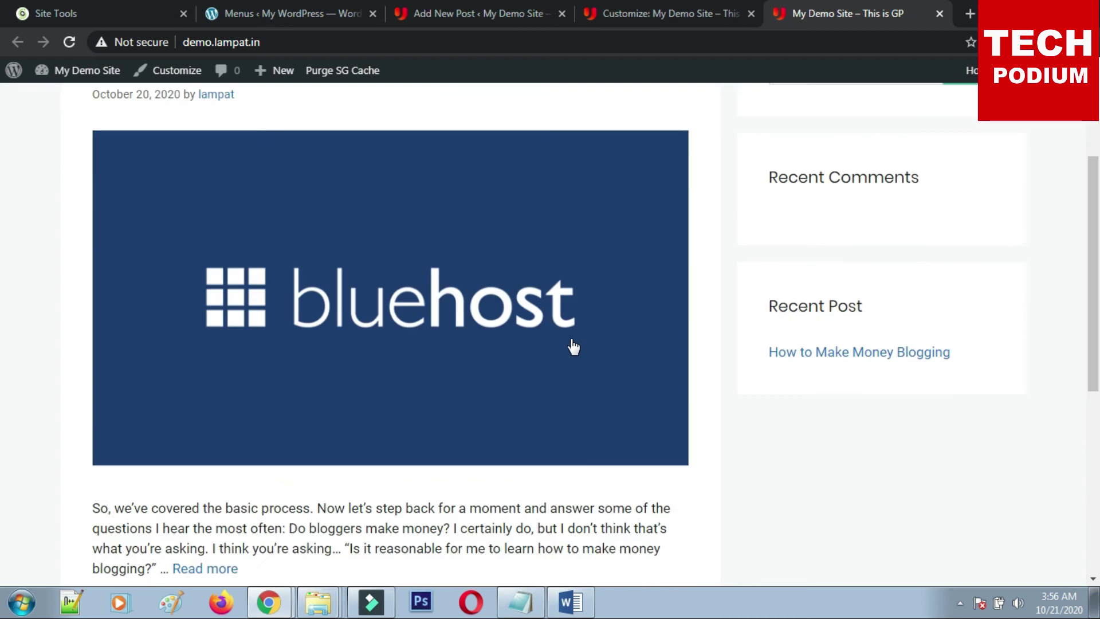
pyautogui.scroll(6, 338, 413)
pyautogui.scroll(-5, 339, 410)
pyautogui.scroll(-4, 341, 406)
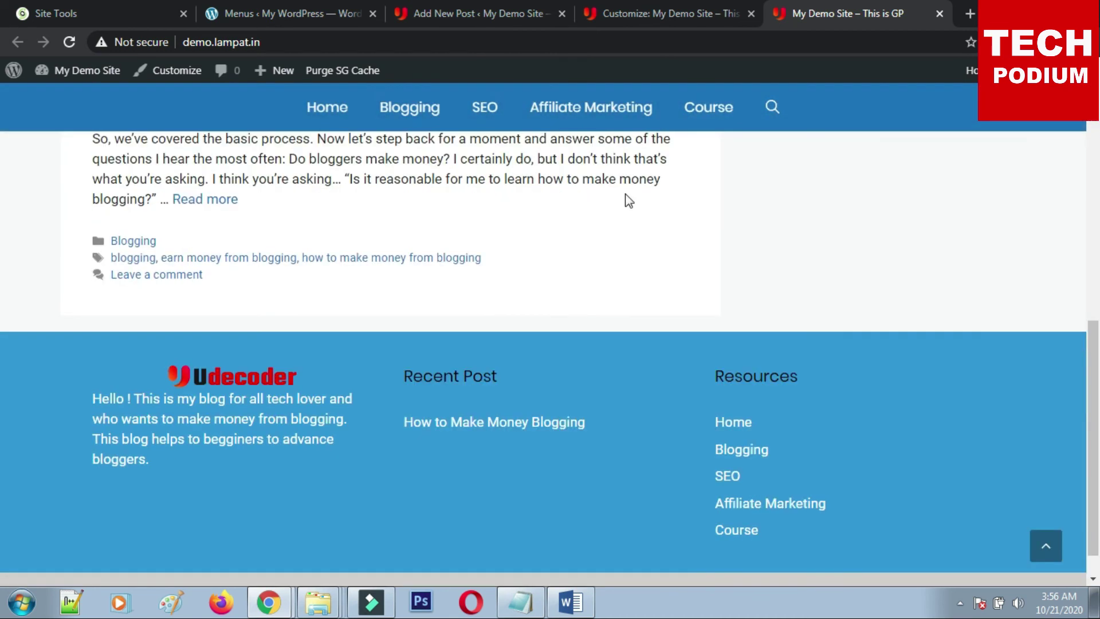
pyautogui.scroll(-1, 465, 315)
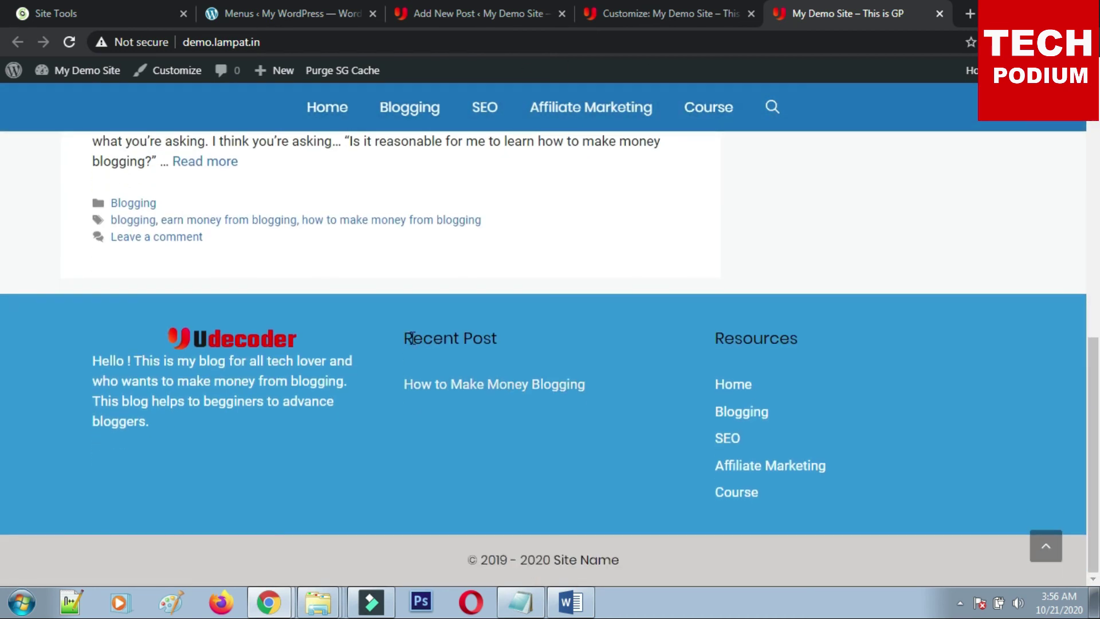
pyautogui.scroll(8, 238, 283)
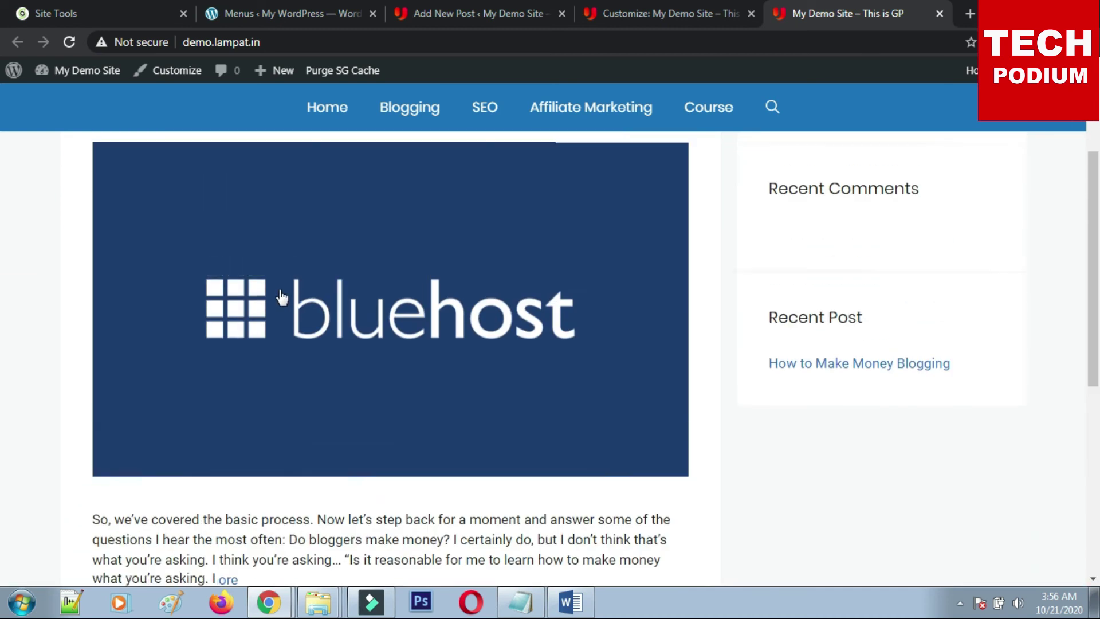
pyautogui.scroll(-7, 285, 298)
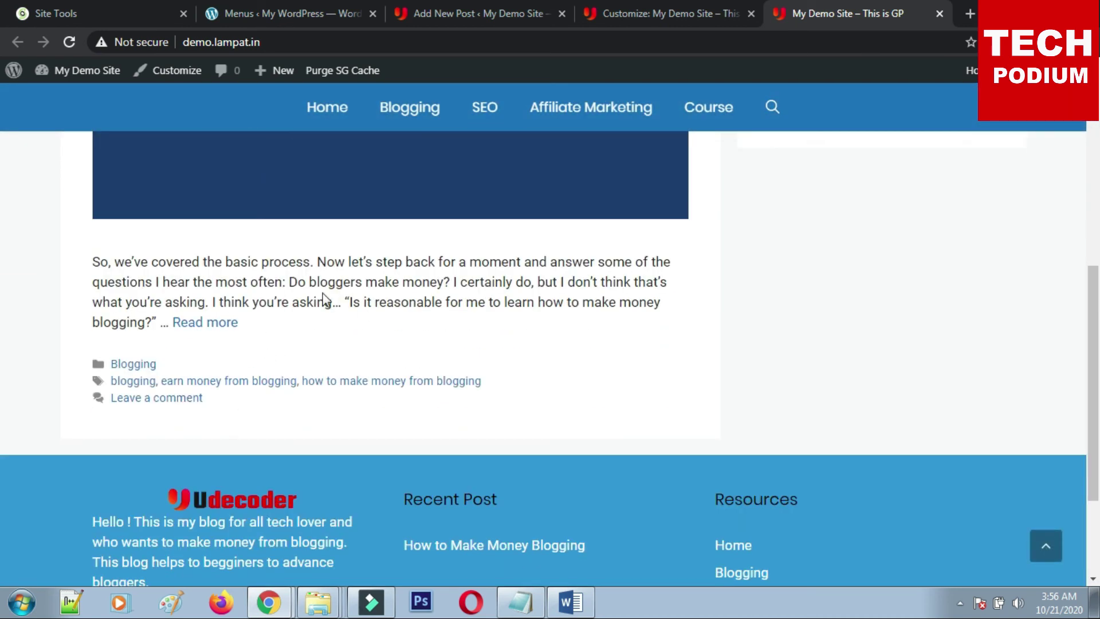
pyautogui.scroll(10, 344, 286)
# Open the theme customizer's Blog layout settings and examine the single-post content options and the archive featured image options.
pyautogui.click(661, 13)
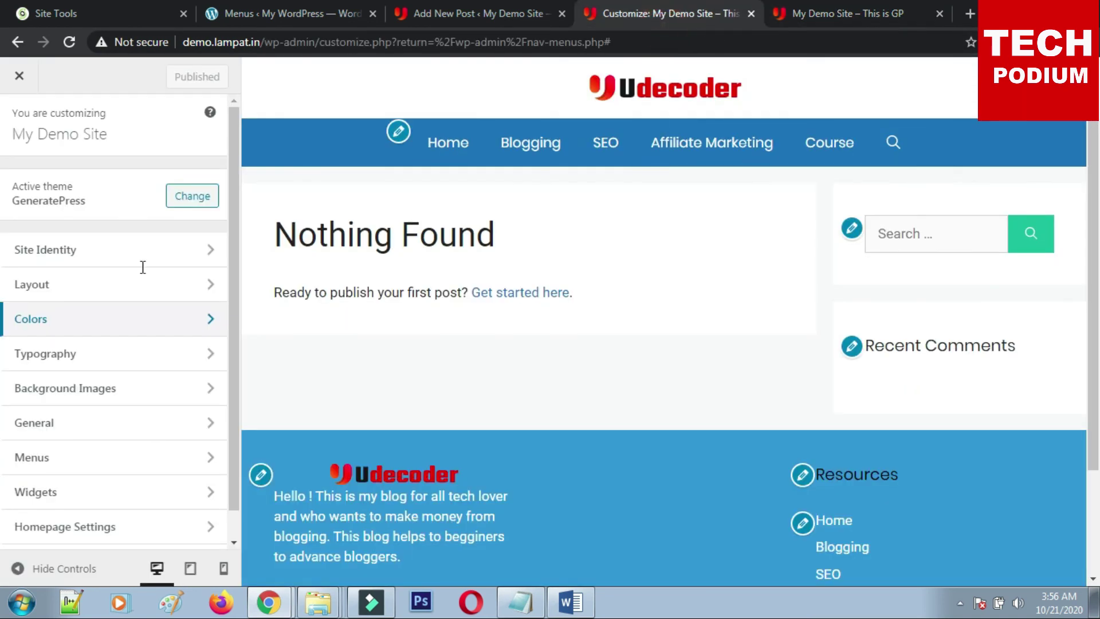
pyautogui.click(44, 288)
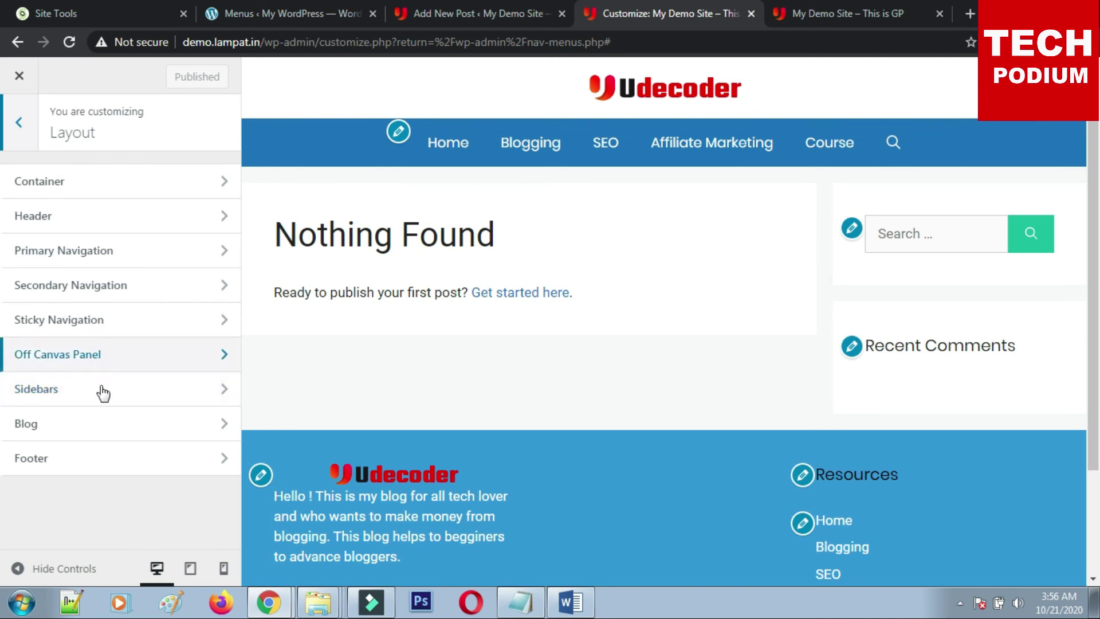
pyautogui.click(94, 427)
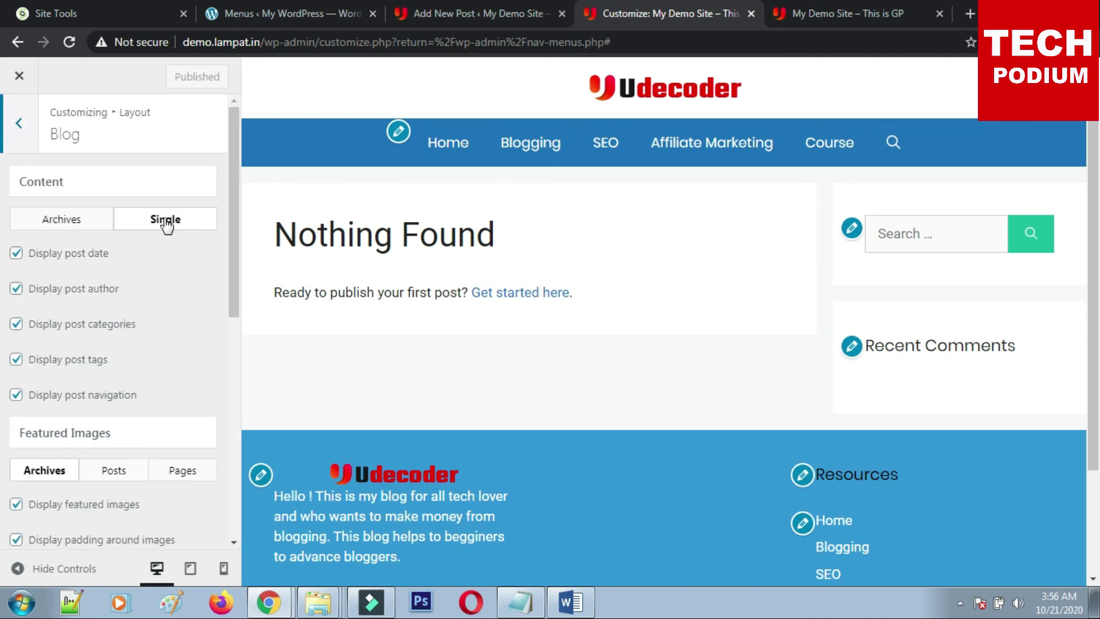
pyautogui.scroll(-3, 127, 342)
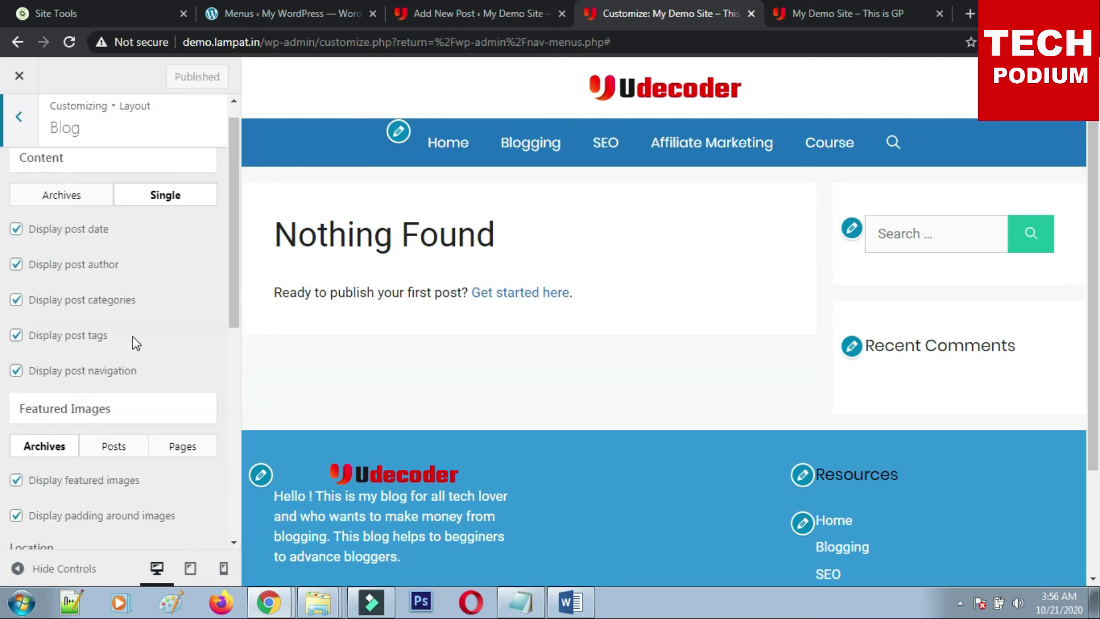
pyautogui.scroll(3, 121, 290)
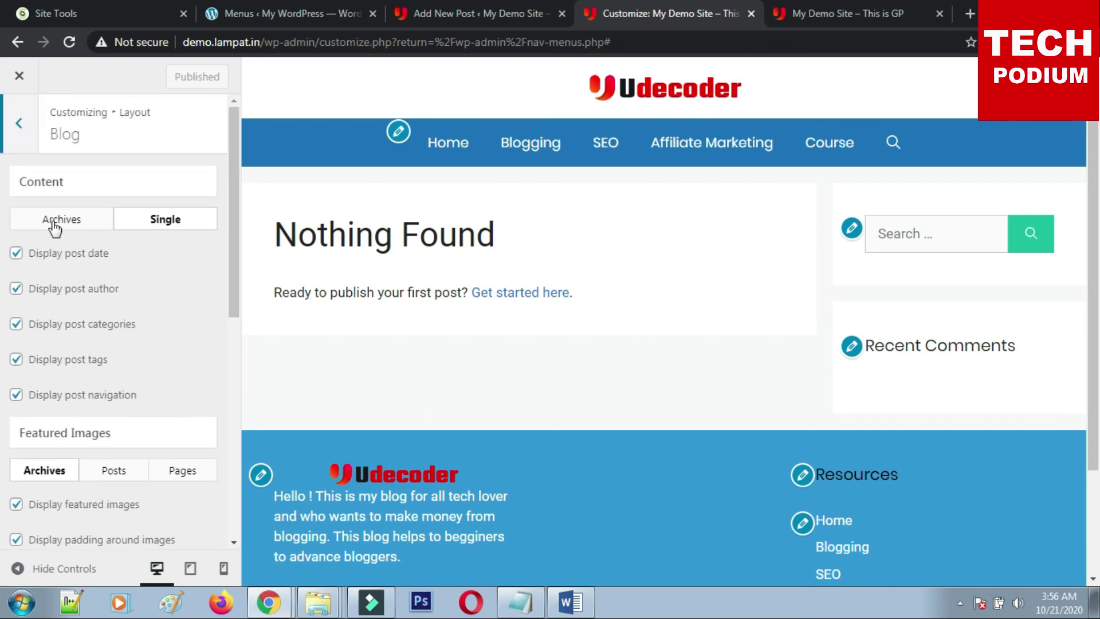
pyautogui.click(160, 226)
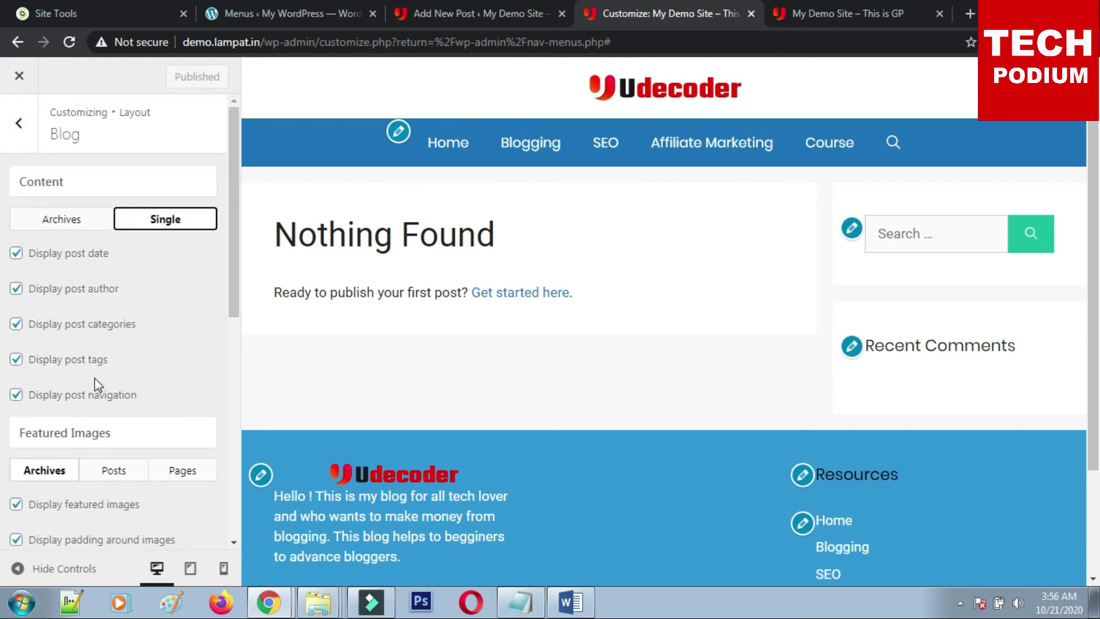
pyautogui.scroll(-4, 99, 325)
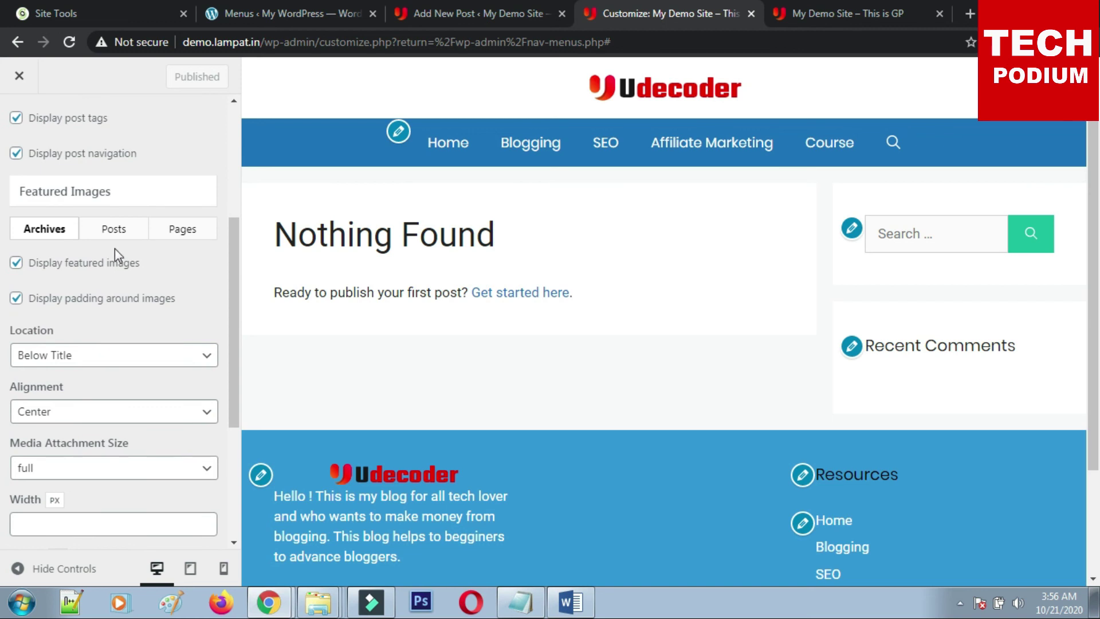
pyautogui.scroll(-2, 114, 371)
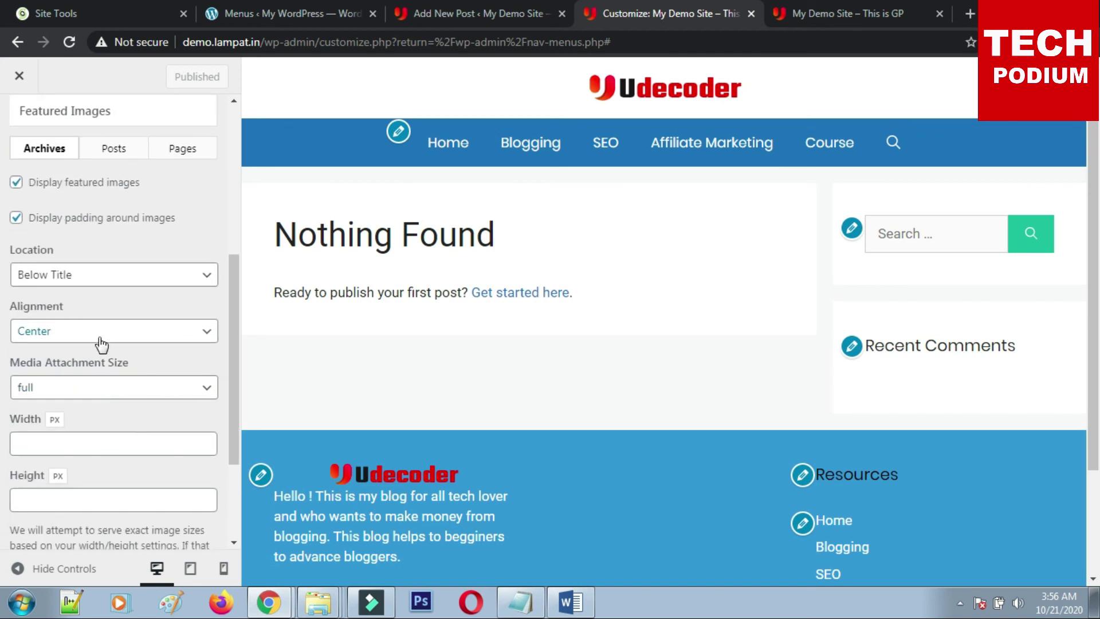
pyautogui.scroll(-2, 102, 344)
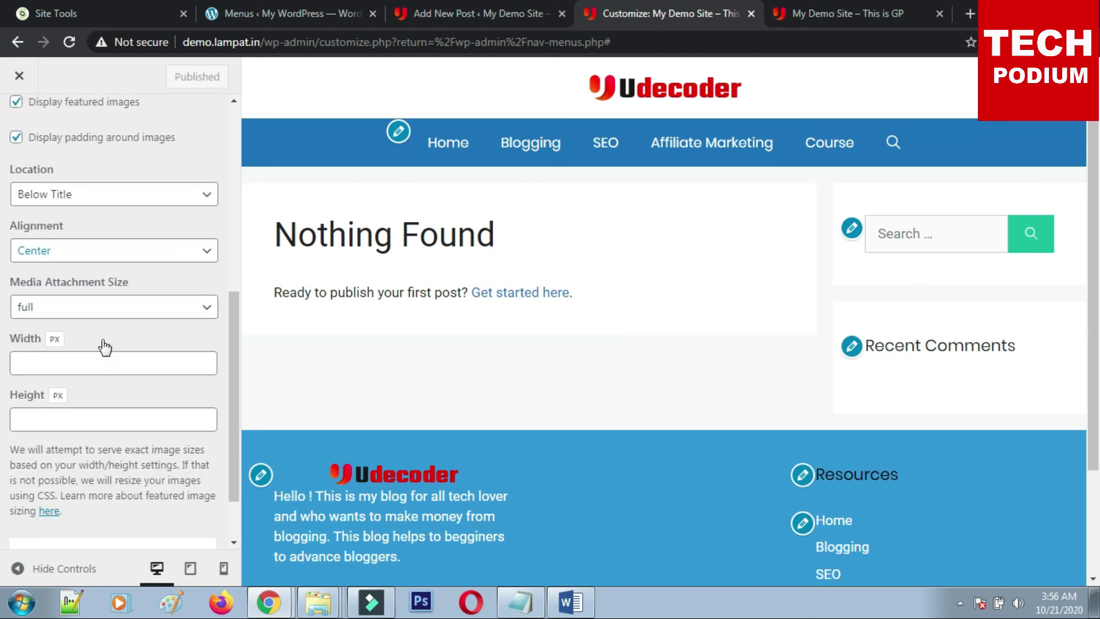
# Set the archive featured image alignment to Left and publish the change.
pyautogui.click(99, 197)
pyautogui.click(98, 194)
pyautogui.click(95, 251)
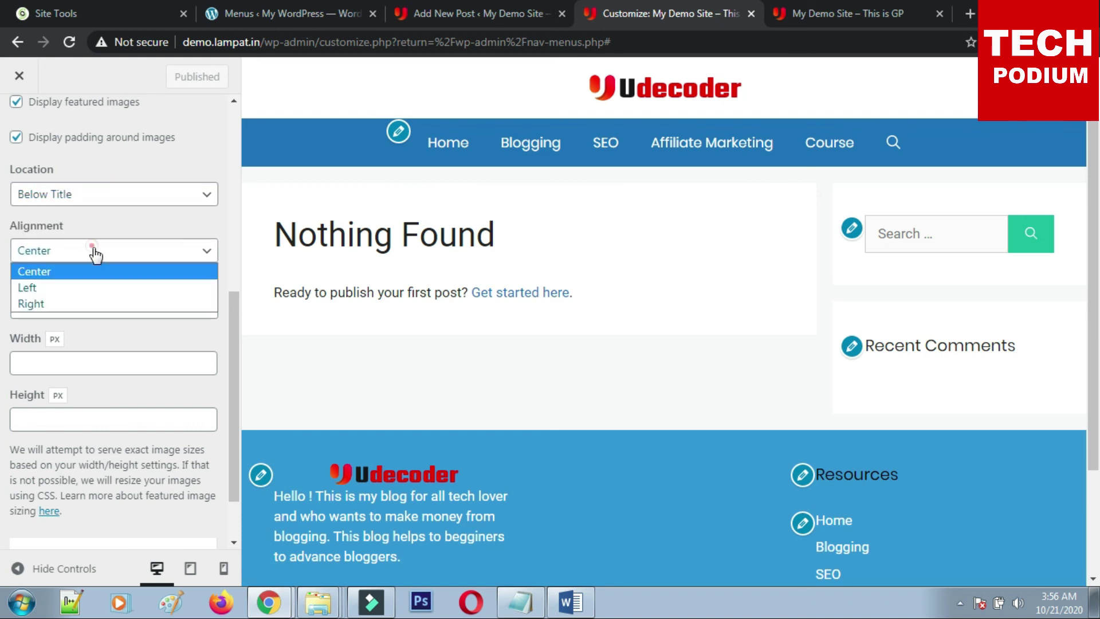
pyautogui.click(84, 288)
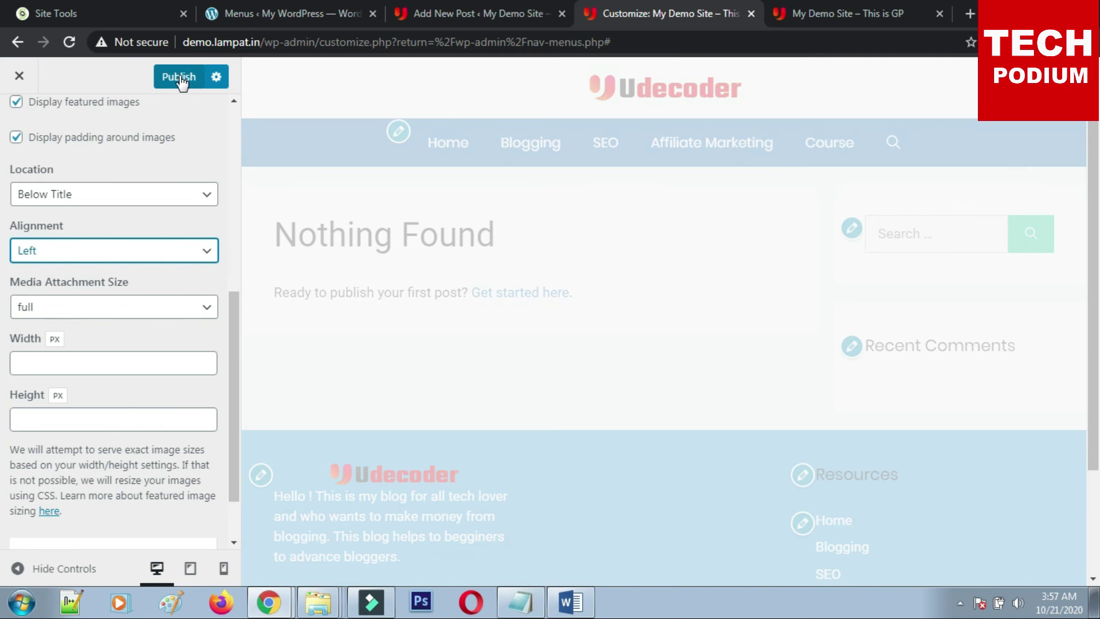
pyautogui.click(181, 81)
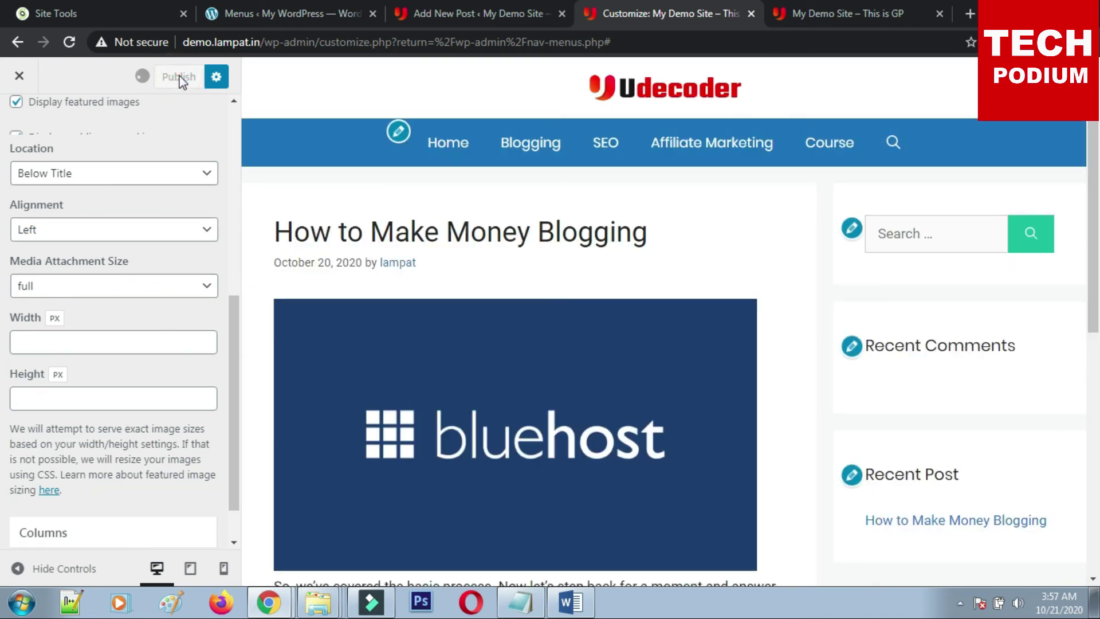
# Check the featured image's alignment in the customizer preview and on the reloaded live home page.
pyautogui.scroll(-5, 570, 316)
pyautogui.scroll(5, 569, 319)
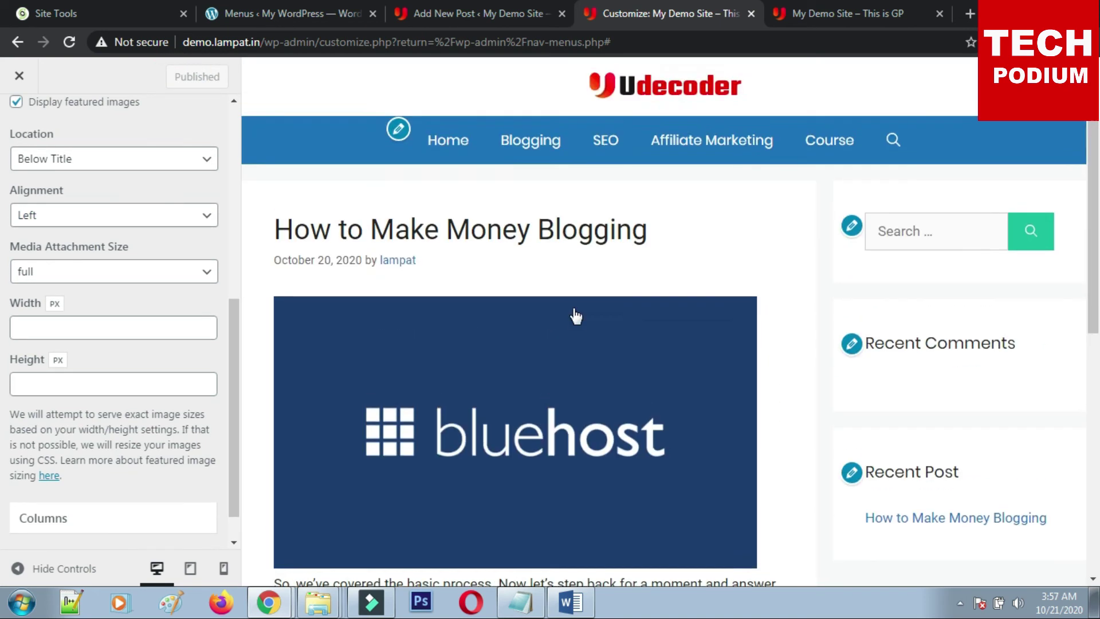
pyautogui.click(881, 18)
pyautogui.click(69, 42)
pyautogui.scroll(-7, 525, 206)
pyautogui.scroll(4, 575, 284)
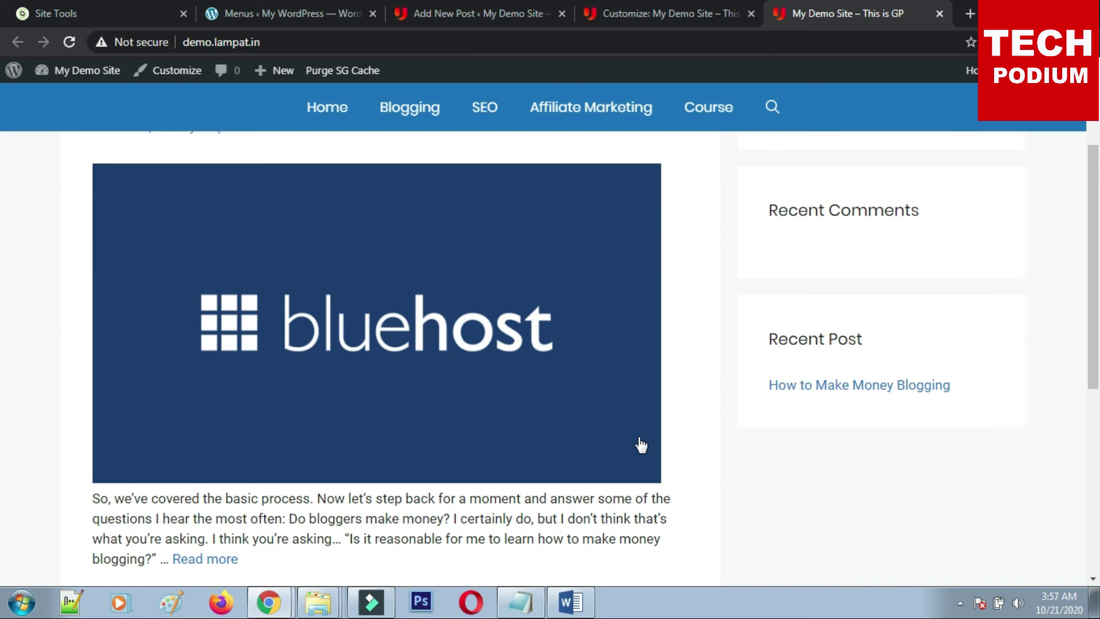
# Return to the customizer and set the archive featured image alignment back to Center.
pyautogui.click(647, 15)
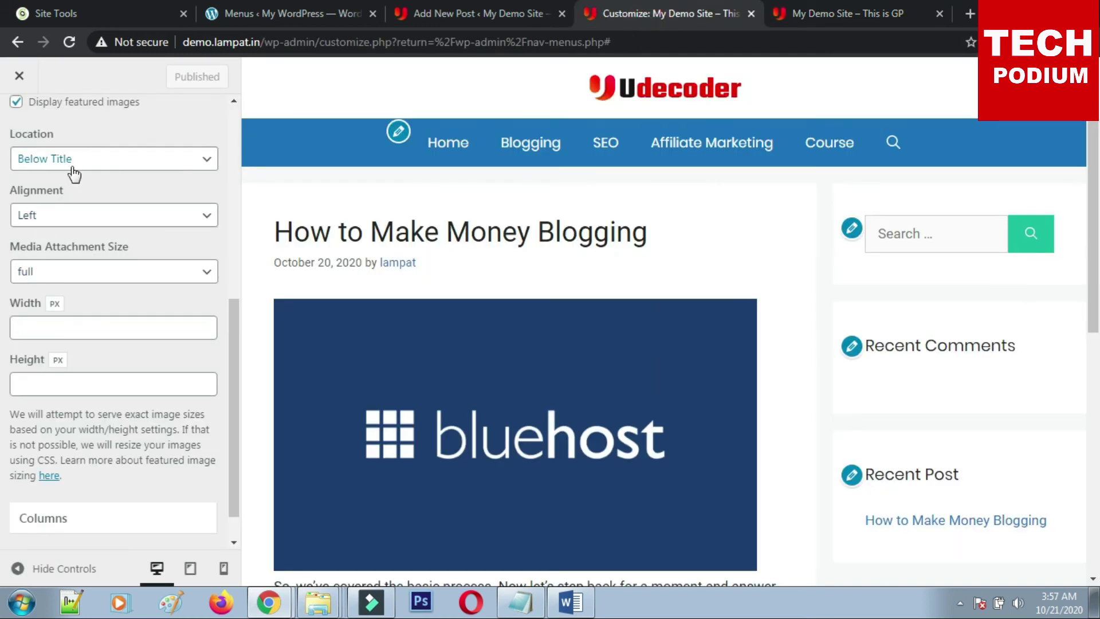
pyautogui.click(66, 220)
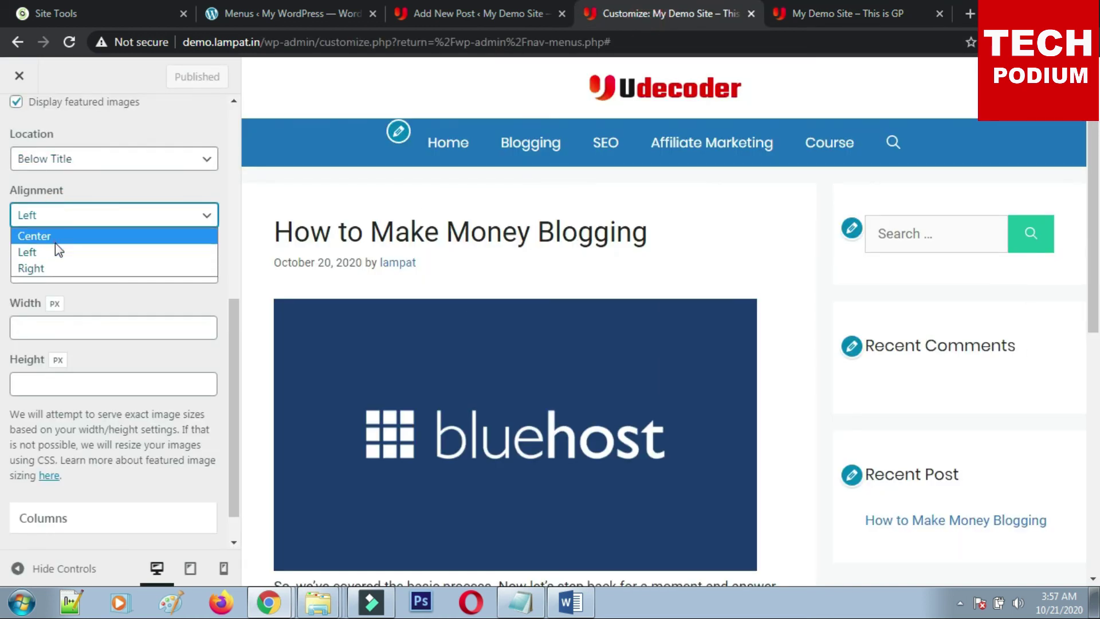
pyautogui.click(54, 237)
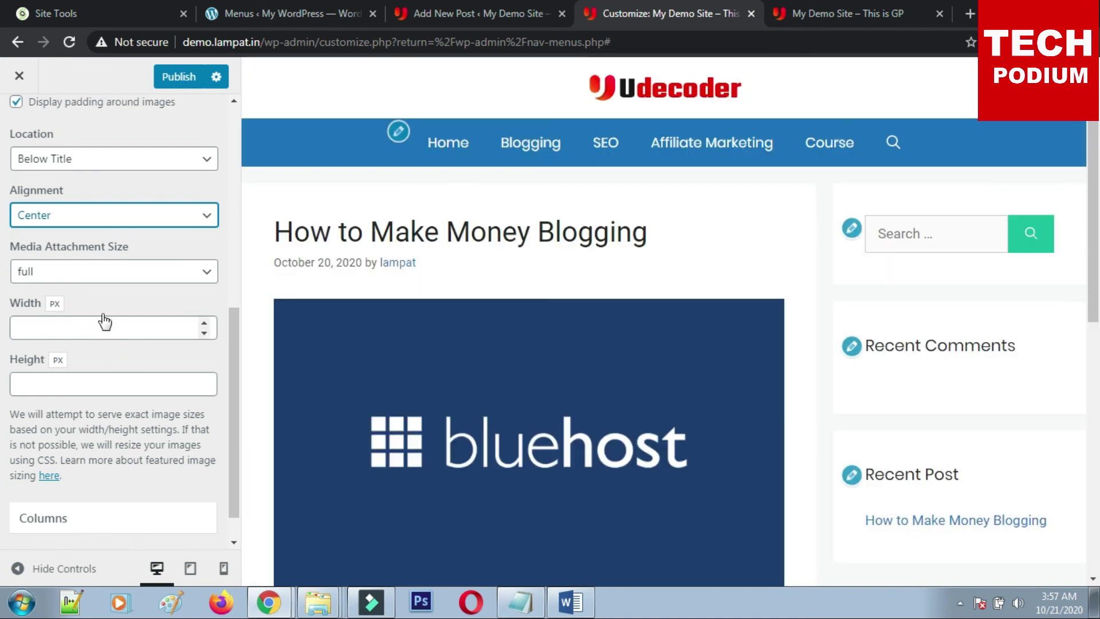
# Set the archive featured image width to 1200 px and height to 400 px, and publish the changes.
pyautogui.click(92, 324)
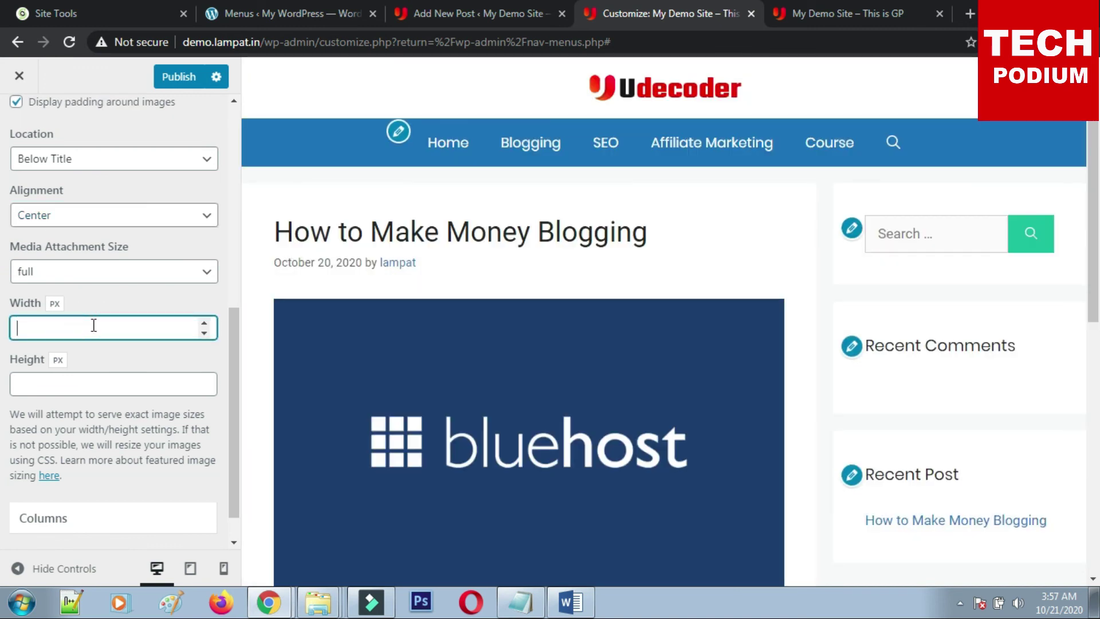
pyautogui.write('1200')
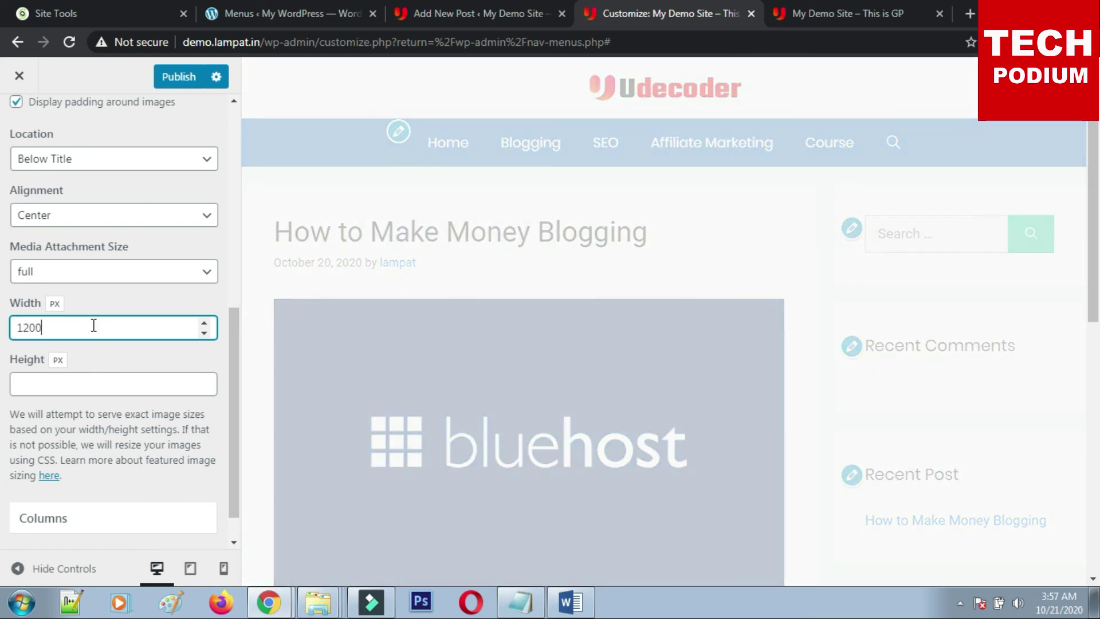
pyautogui.click(75, 386)
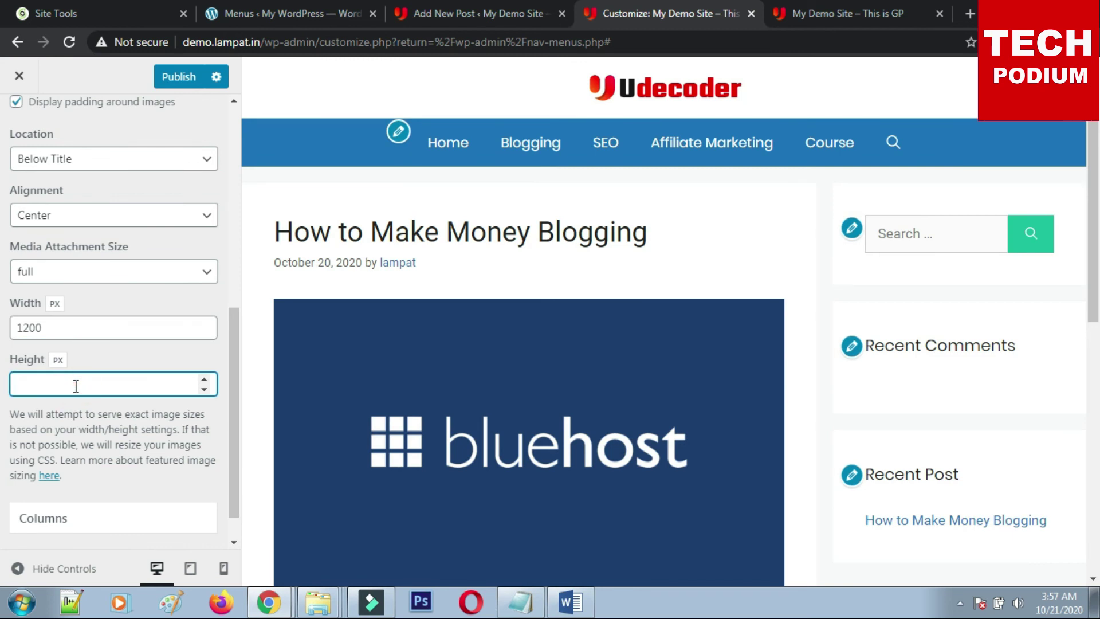
pyautogui.write('400')
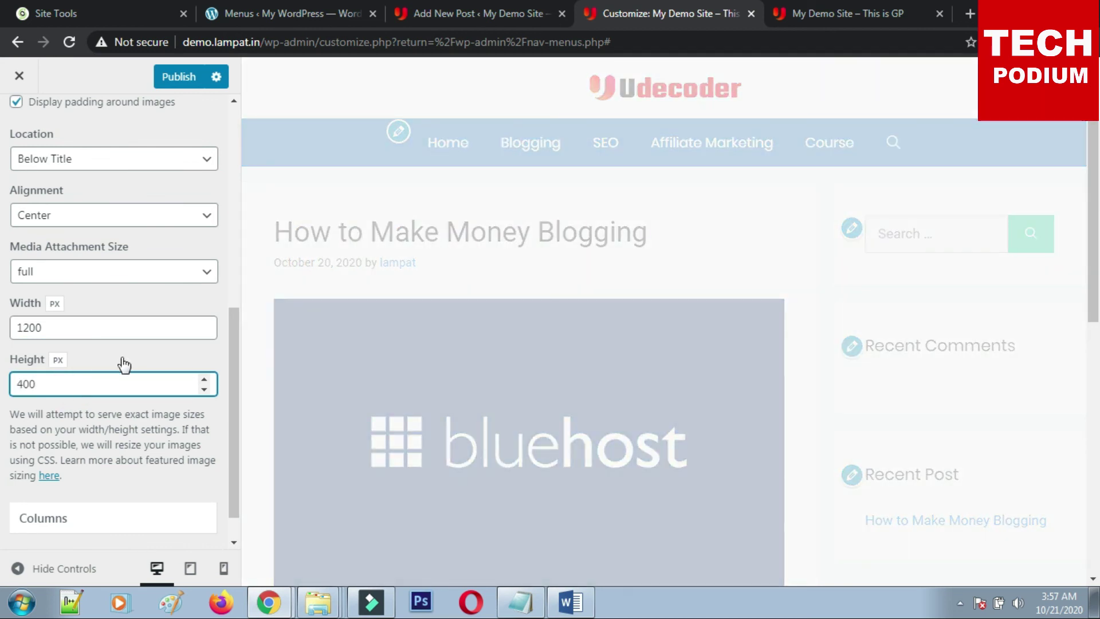
pyautogui.scroll(-1, 122, 361)
pyautogui.scroll(-5, 616, 381)
pyautogui.scroll(5, 613, 381)
pyautogui.click(176, 76)
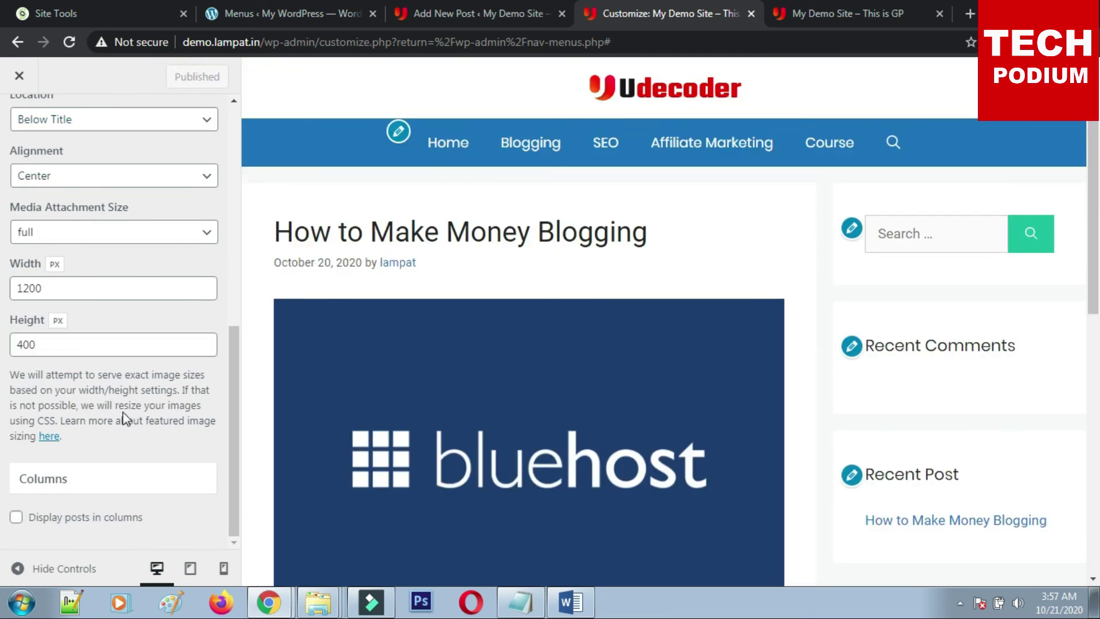
# Set the media attachment size of featured images on single posts to medium and publish the change.
pyautogui.scroll(7, 118, 458)
pyautogui.scroll(2, 109, 482)
pyautogui.click(114, 467)
pyautogui.scroll(-3, 114, 481)
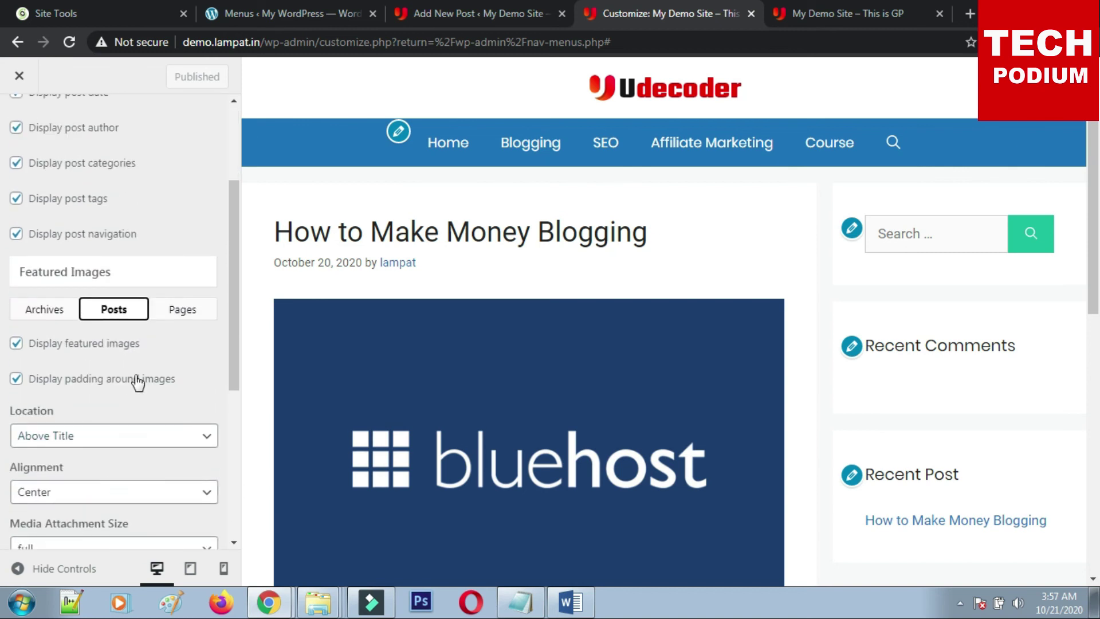
pyautogui.scroll(-3, 137, 383)
pyautogui.click(89, 387)
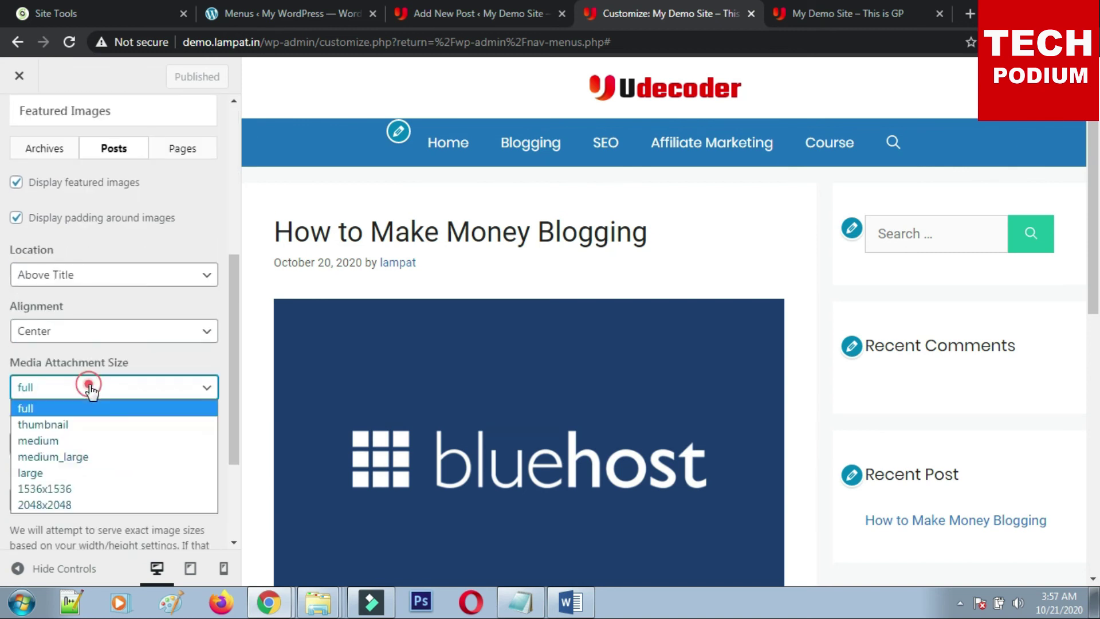
pyautogui.click(81, 441)
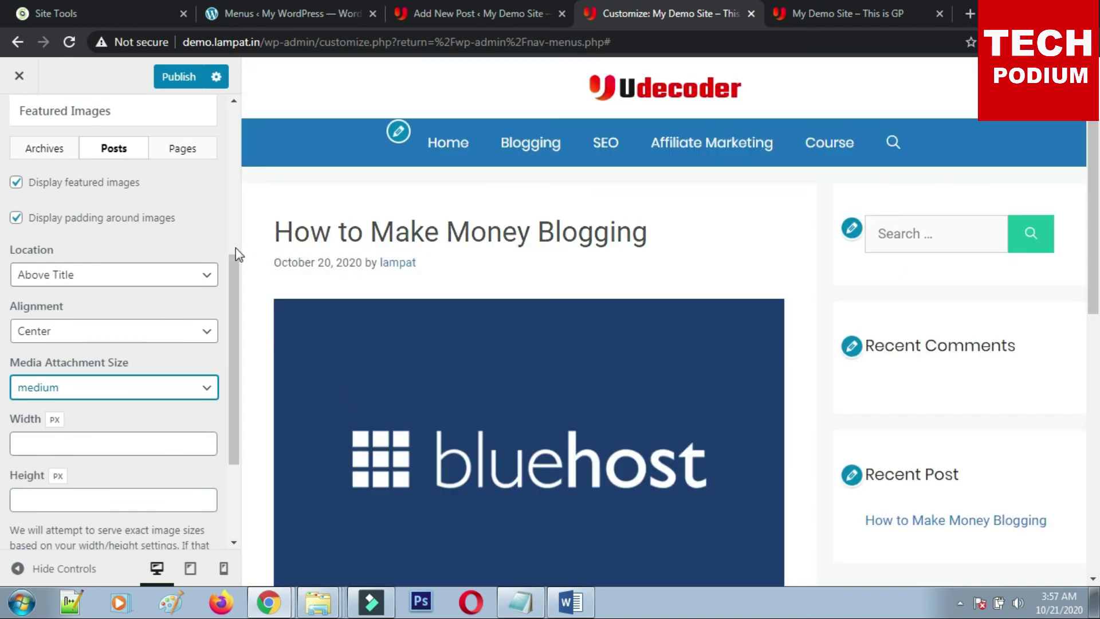
pyautogui.click(179, 76)
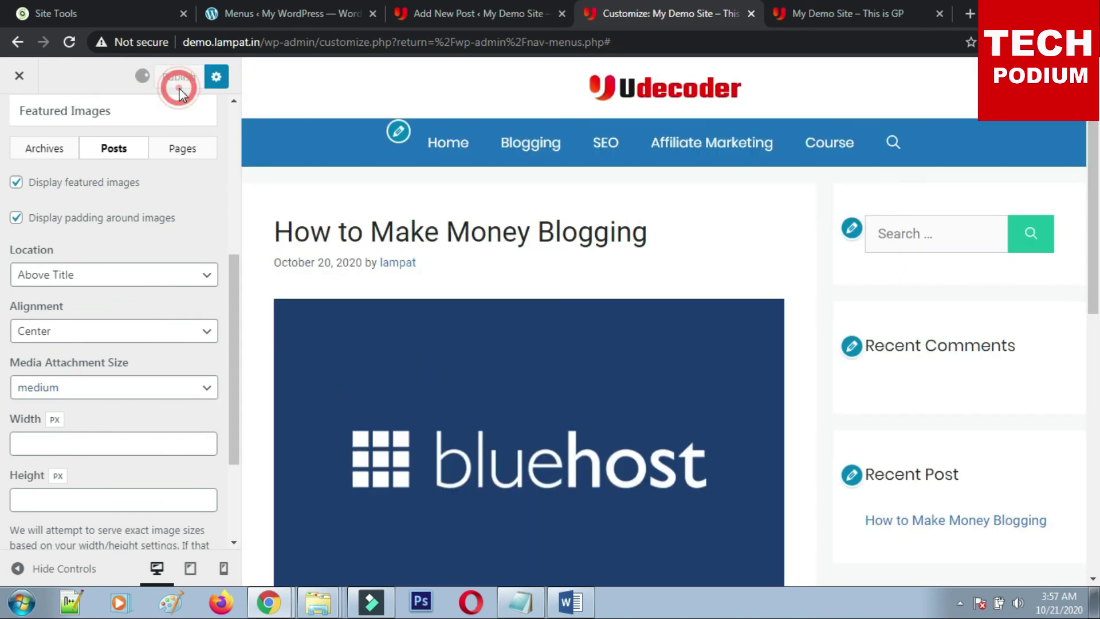
# Reload the live home page, open the full blog post from its excerpt and review the page.
pyautogui.click(829, 9)
pyautogui.click(70, 41)
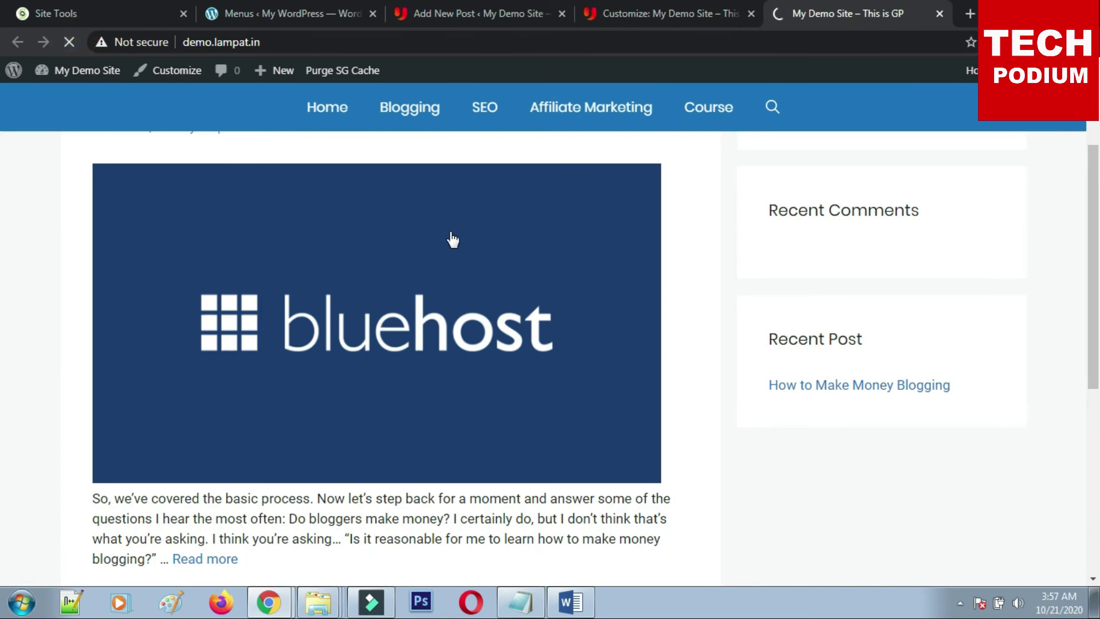
pyautogui.scroll(-5, 453, 239)
pyautogui.scroll(2, 453, 251)
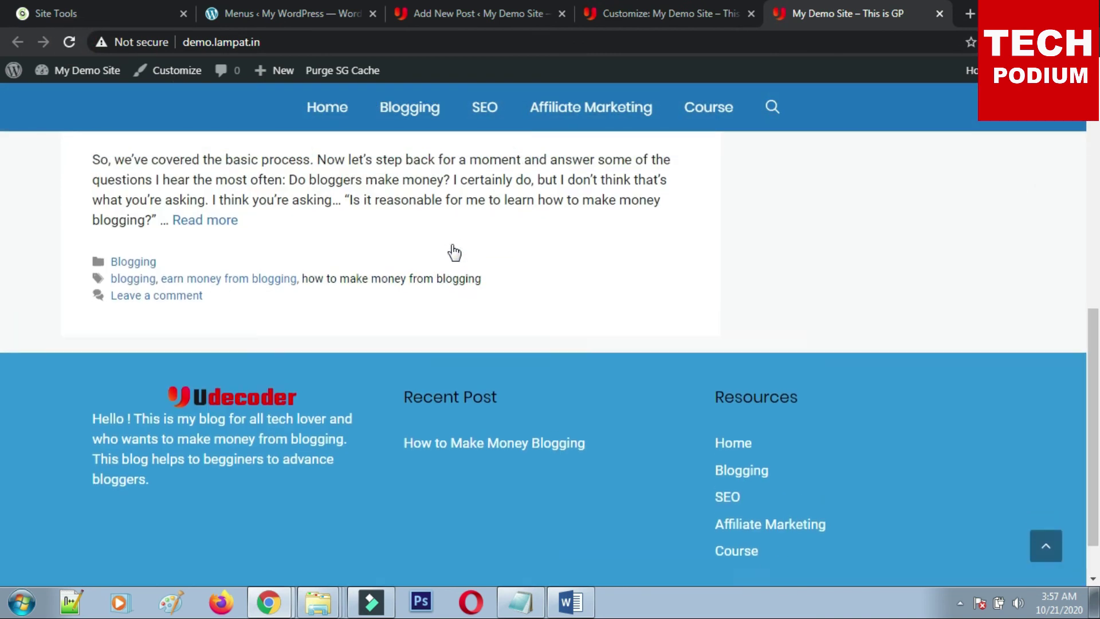
pyautogui.click(207, 347)
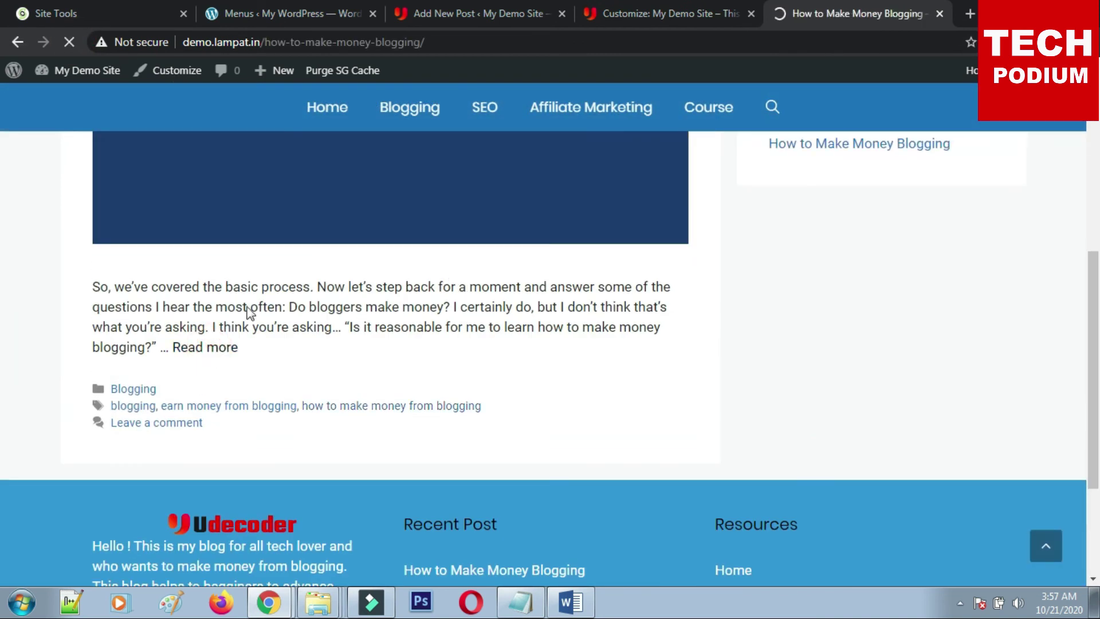
pyautogui.scroll(-10, 440, 359)
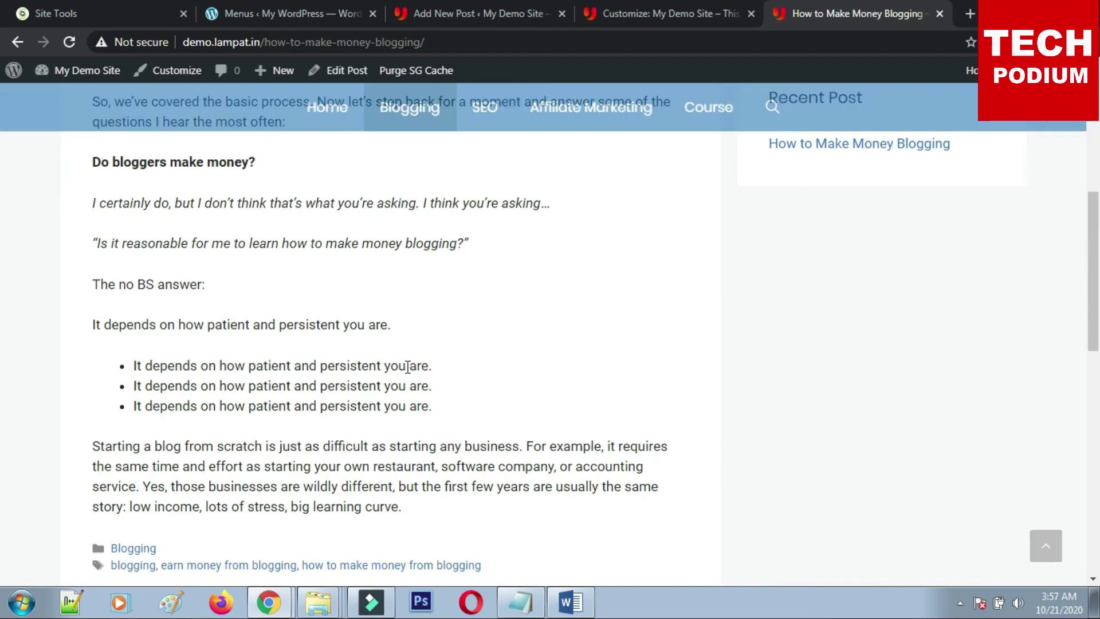
pyautogui.scroll(10, 407, 365)
# Set the posts' featured image media attachment size back to full in the customizer and publish the change.
pyautogui.click(659, 14)
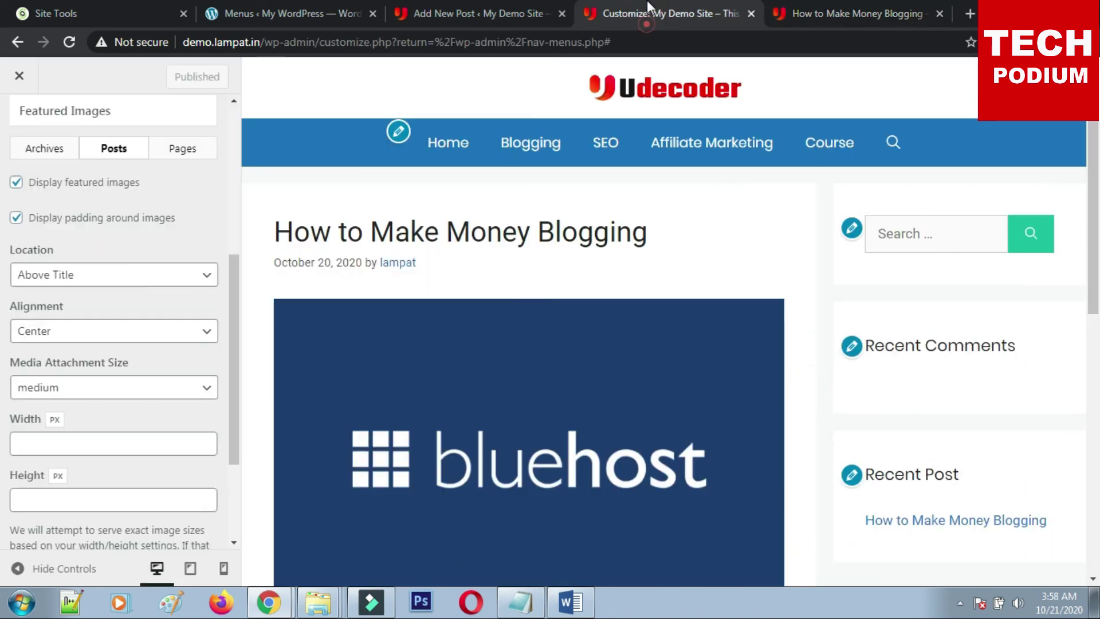
pyautogui.click(79, 382)
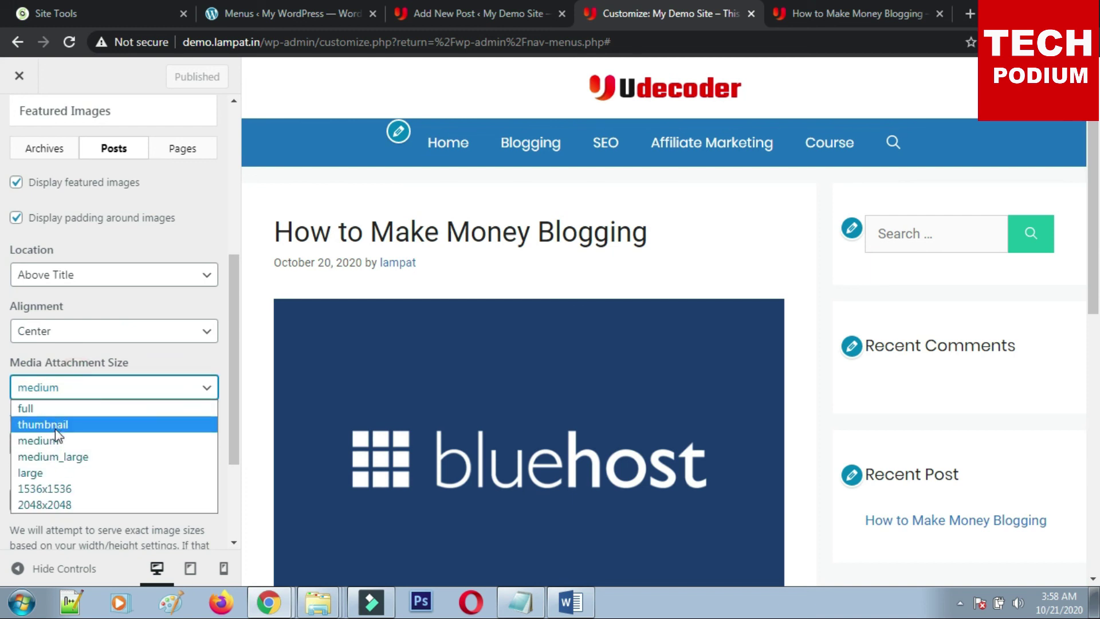
pyautogui.click(46, 408)
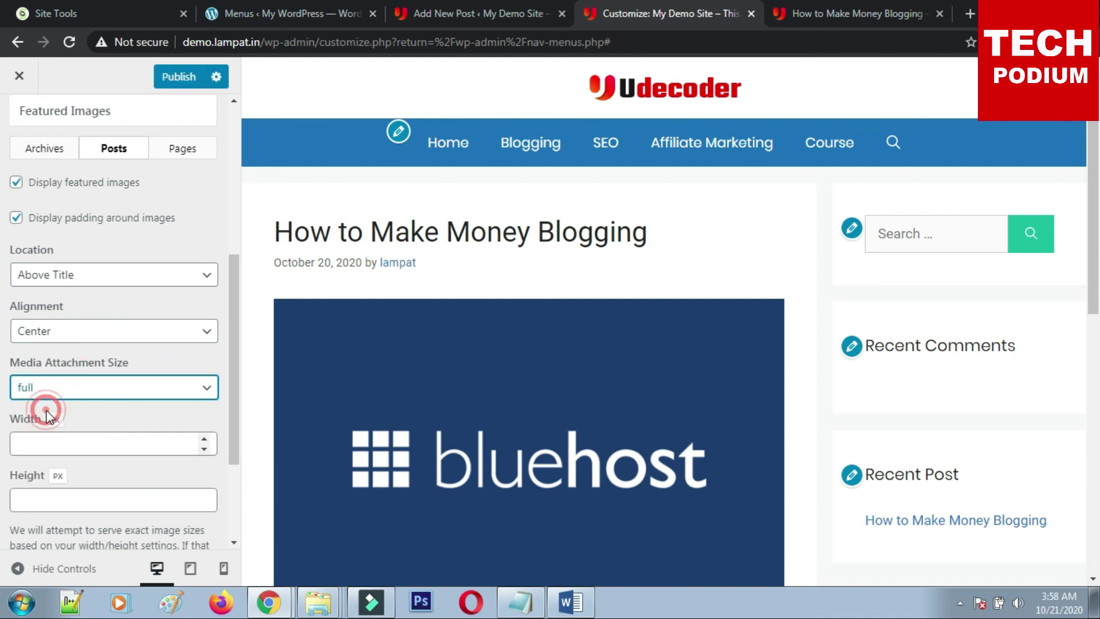
pyautogui.click(182, 78)
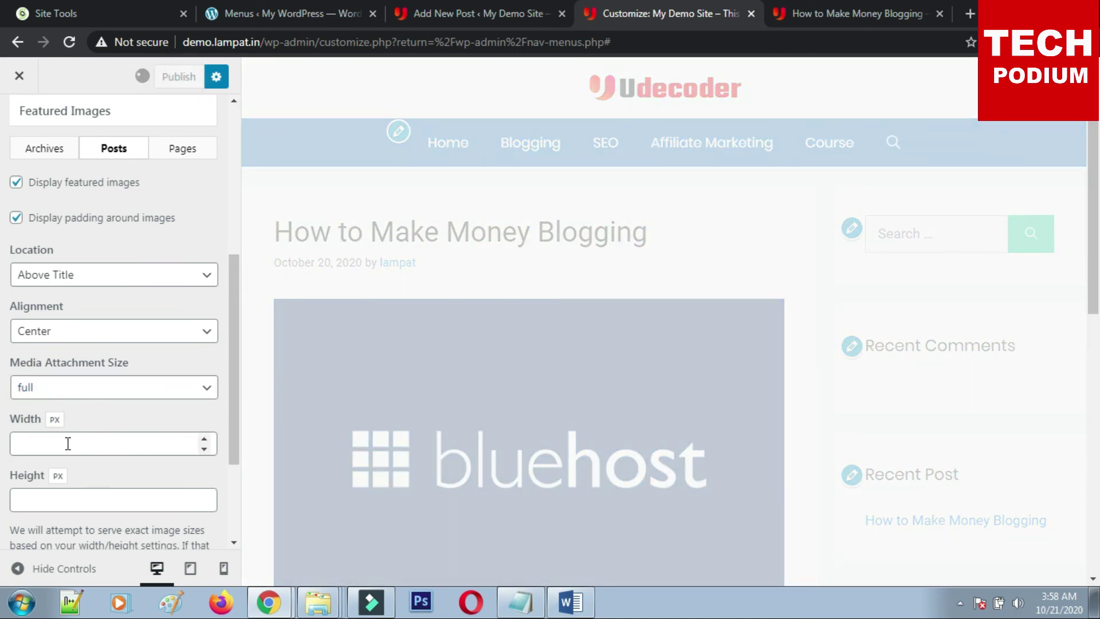
pyautogui.click(68, 443)
pyautogui.click(35, 504)
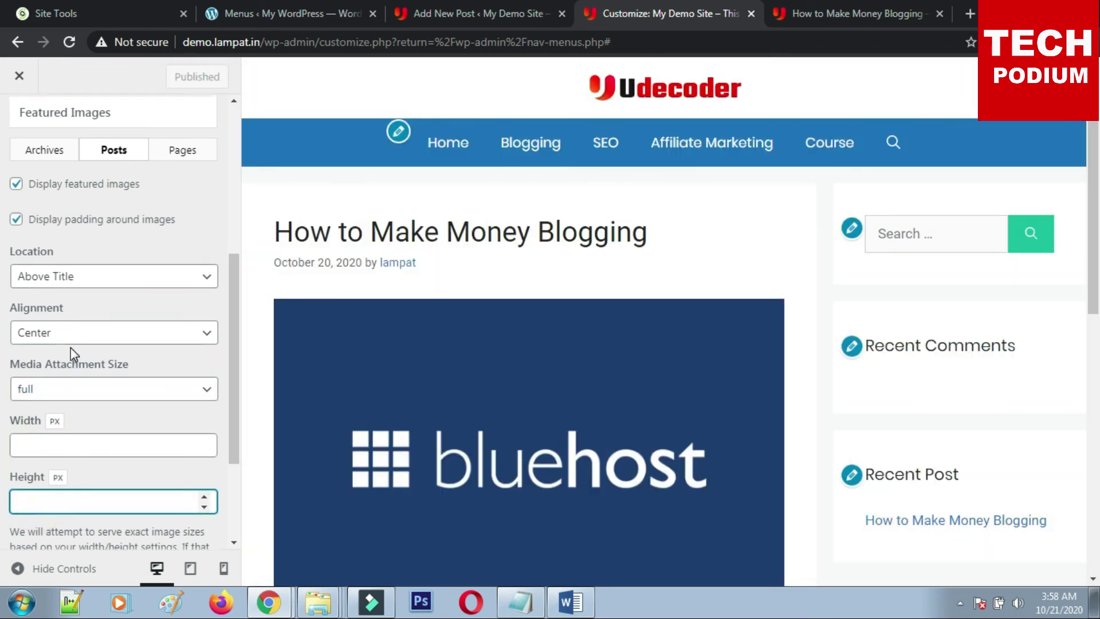
# Review the archive featured image settings in the Blog layout section, down to the width and height values.
pyautogui.scroll(5, 70, 348)
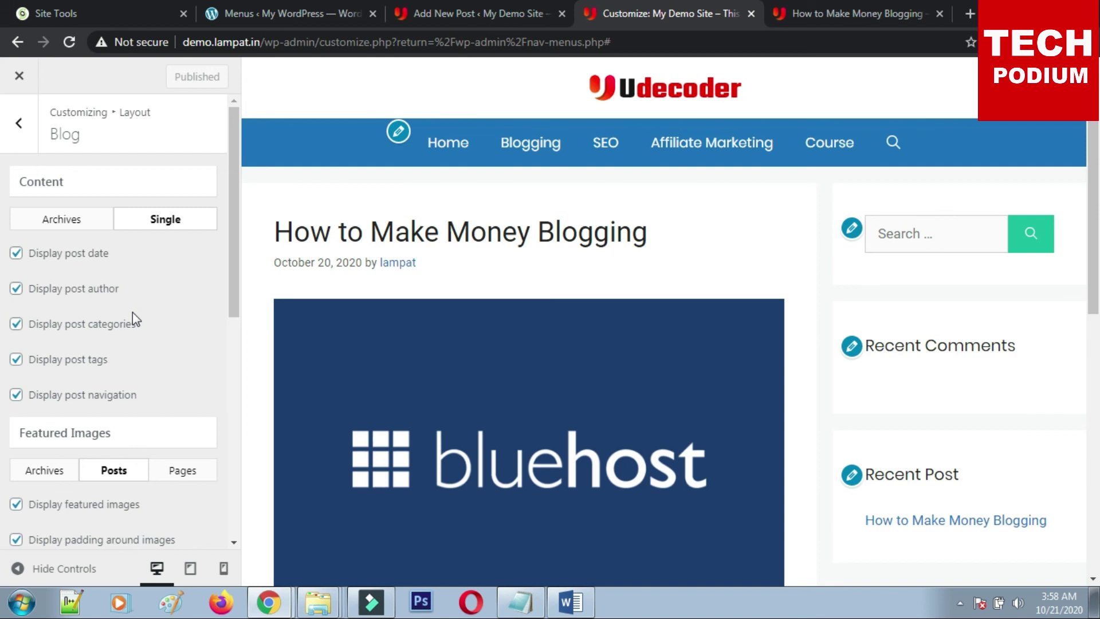
pyautogui.click(39, 473)
pyautogui.scroll(-7, 92, 412)
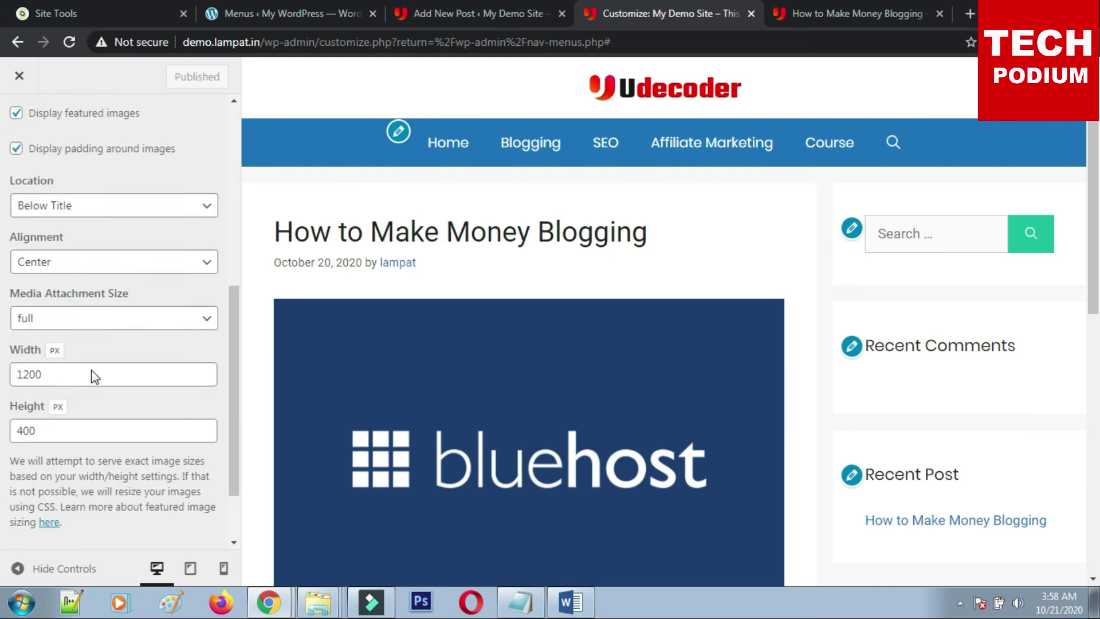
pyautogui.scroll(7, 97, 377)
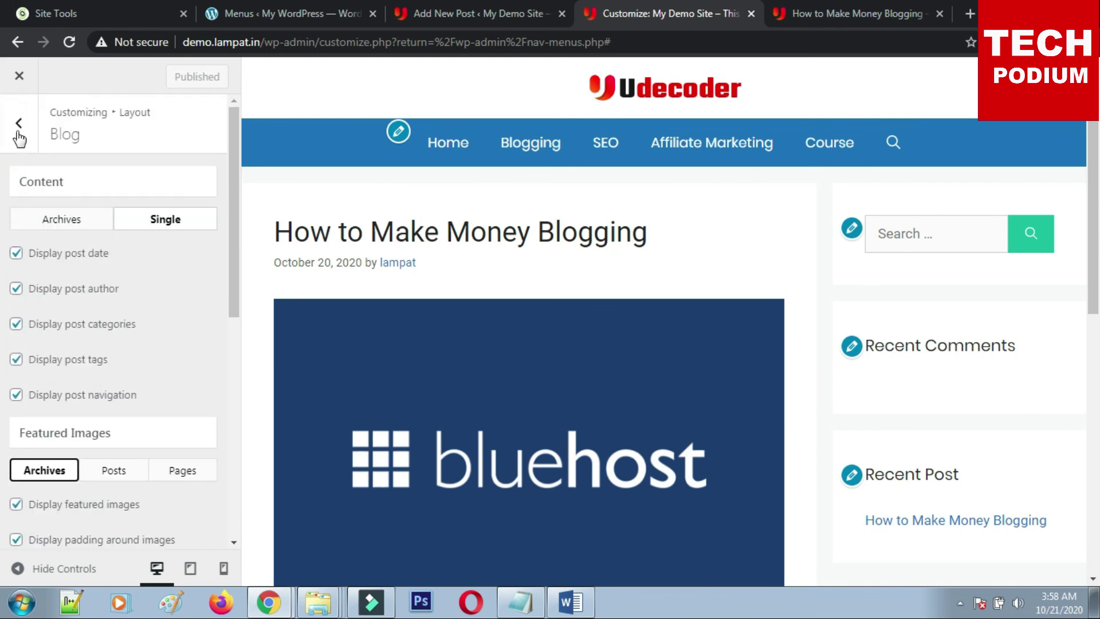
# Set the content layout to One Container in the Container layout settings and publish the change.
pyautogui.click(19, 124)
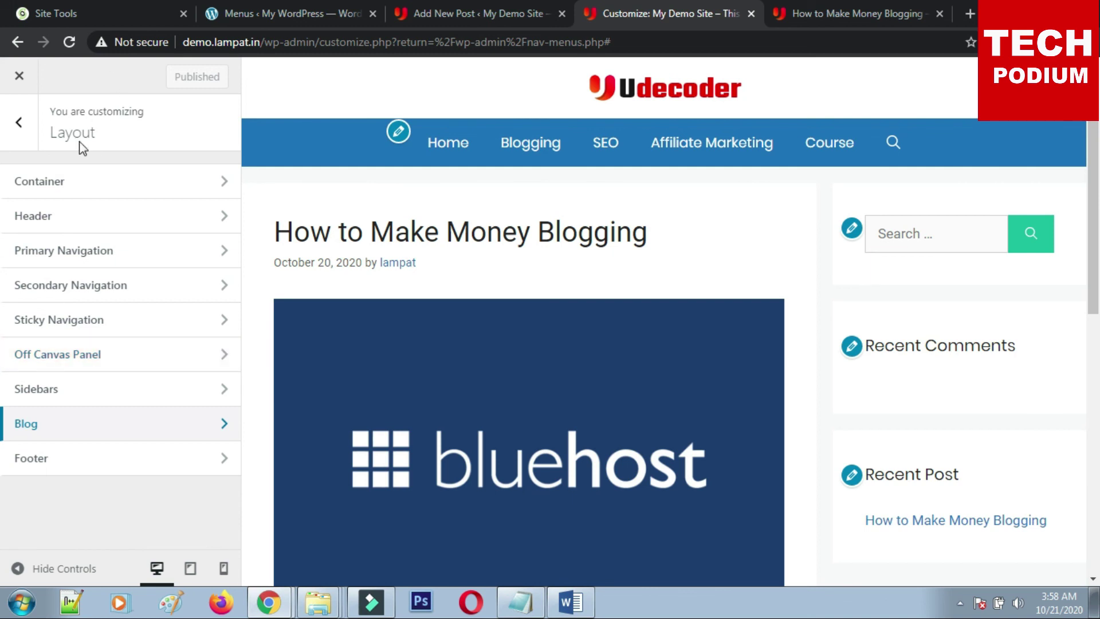
pyautogui.click(98, 188)
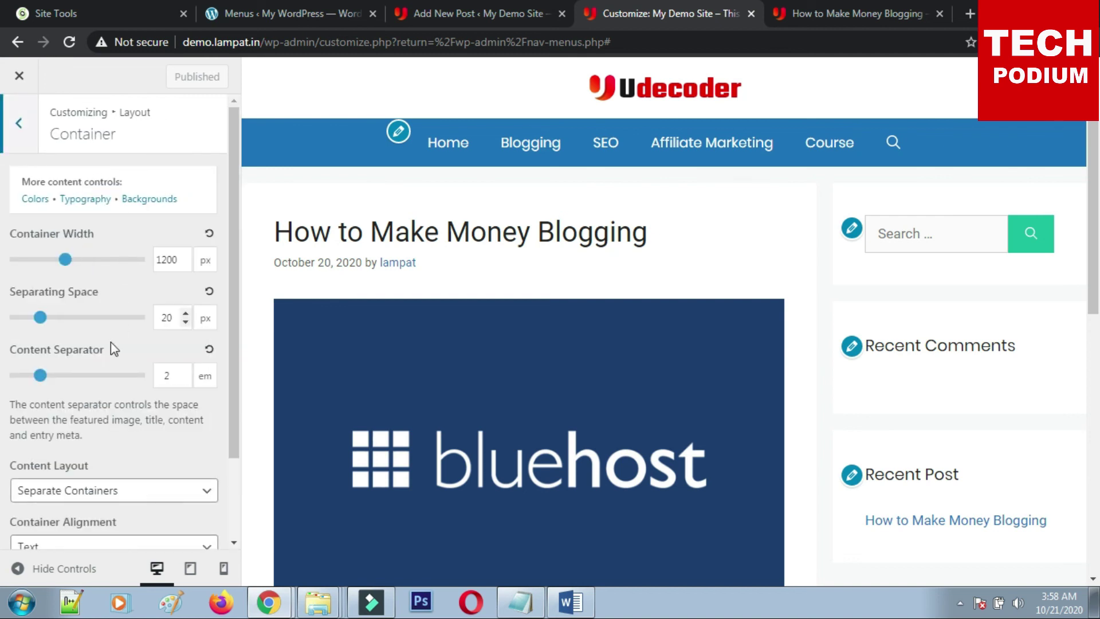
pyautogui.scroll(-3, 111, 342)
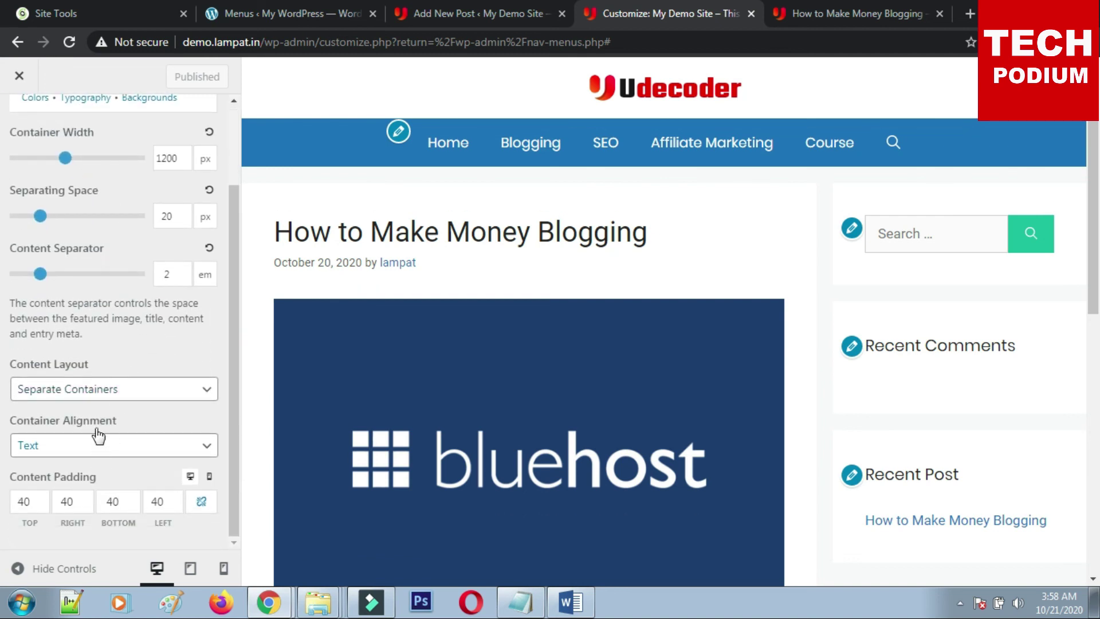
pyautogui.scroll(3, 97, 435)
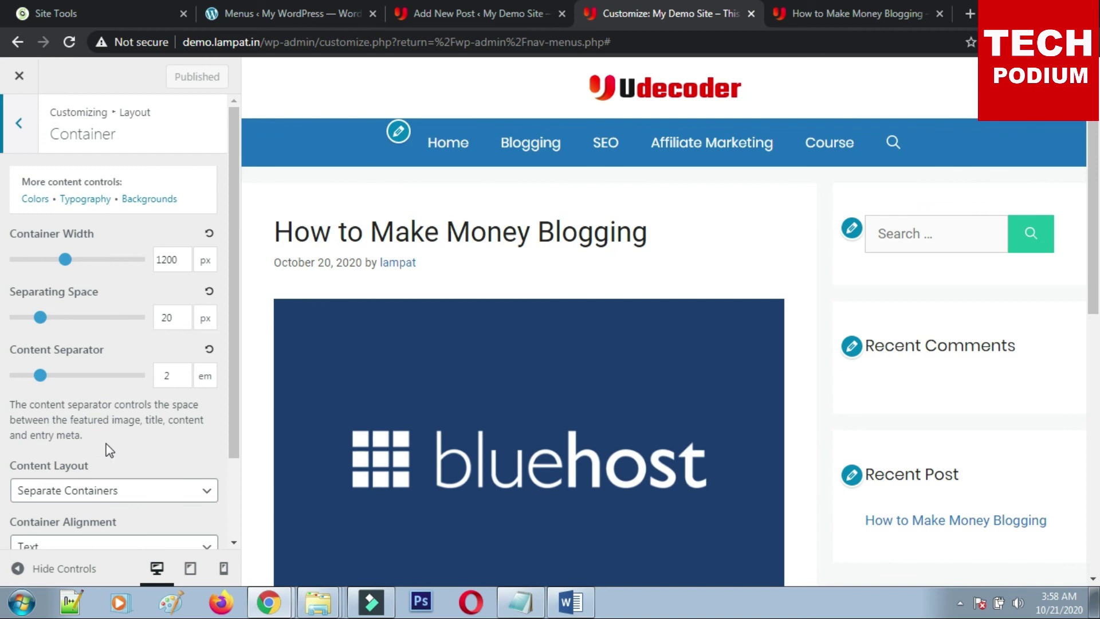
pyautogui.scroll(-3, 109, 450)
pyautogui.click(100, 395)
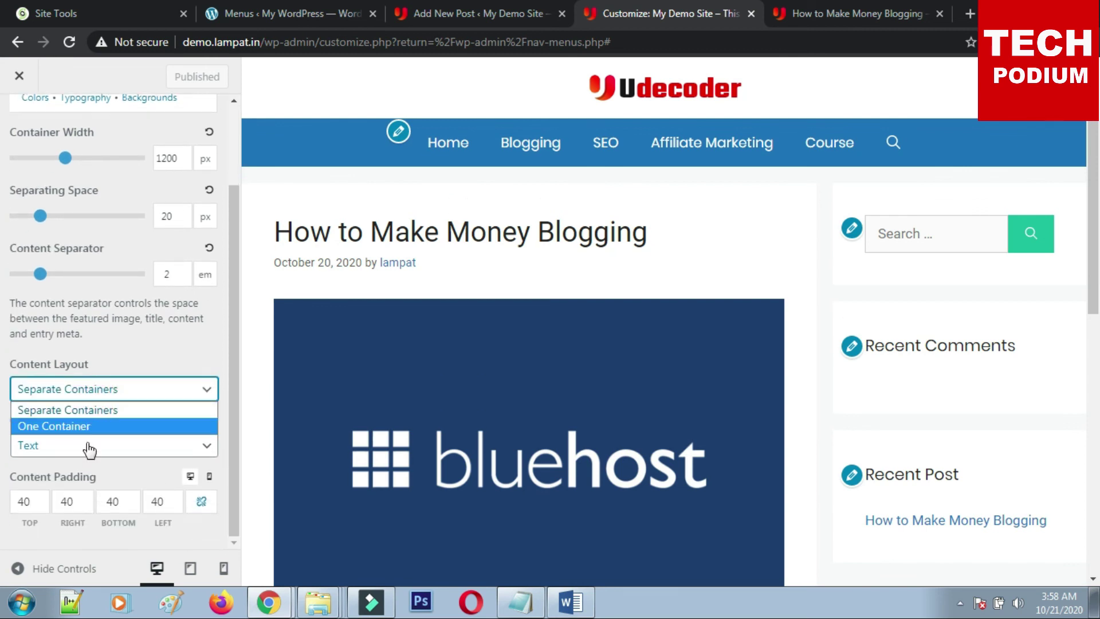
pyautogui.click(85, 430)
pyautogui.click(177, 80)
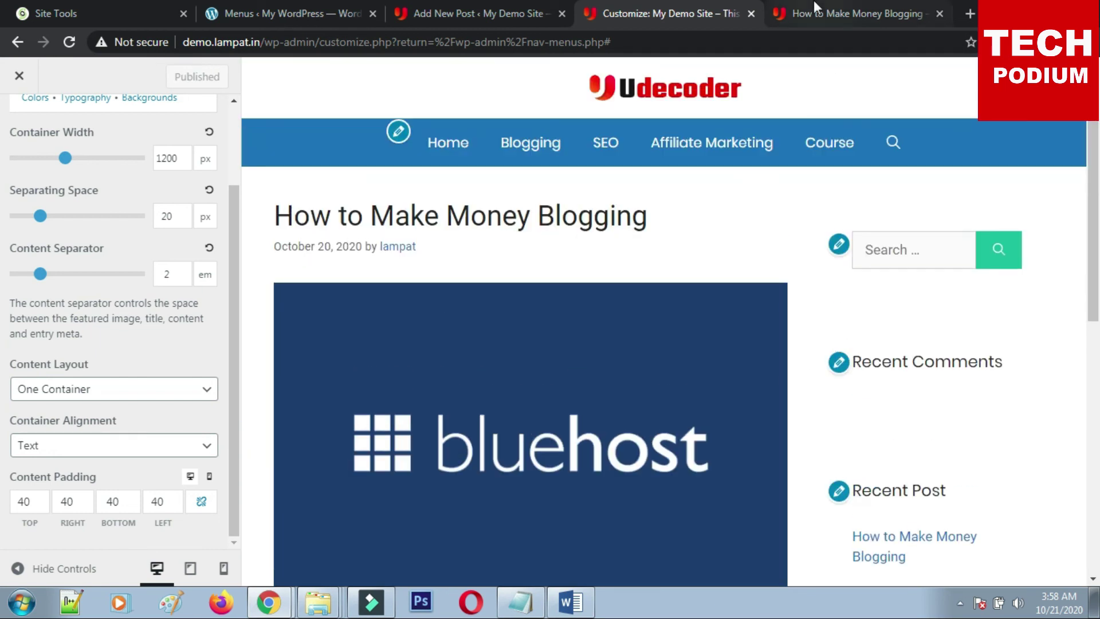
# Go from the live blog post back to the home page and examine its content area, sidebar and footer.
pyautogui.click(815, 6)
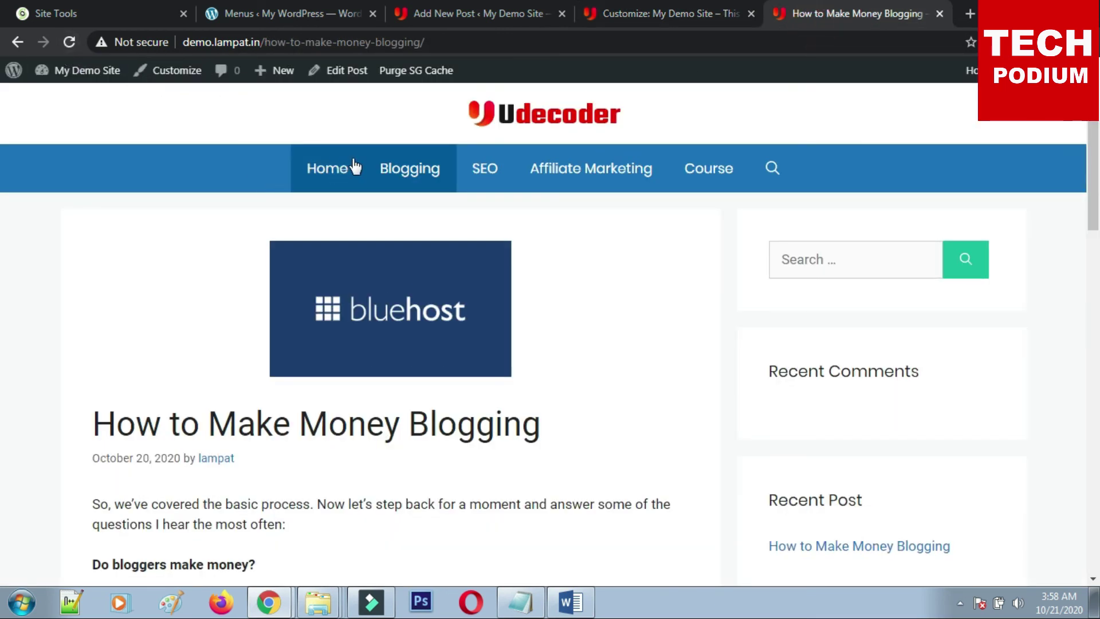
pyautogui.click(334, 168)
pyautogui.scroll(-5, 294, 403)
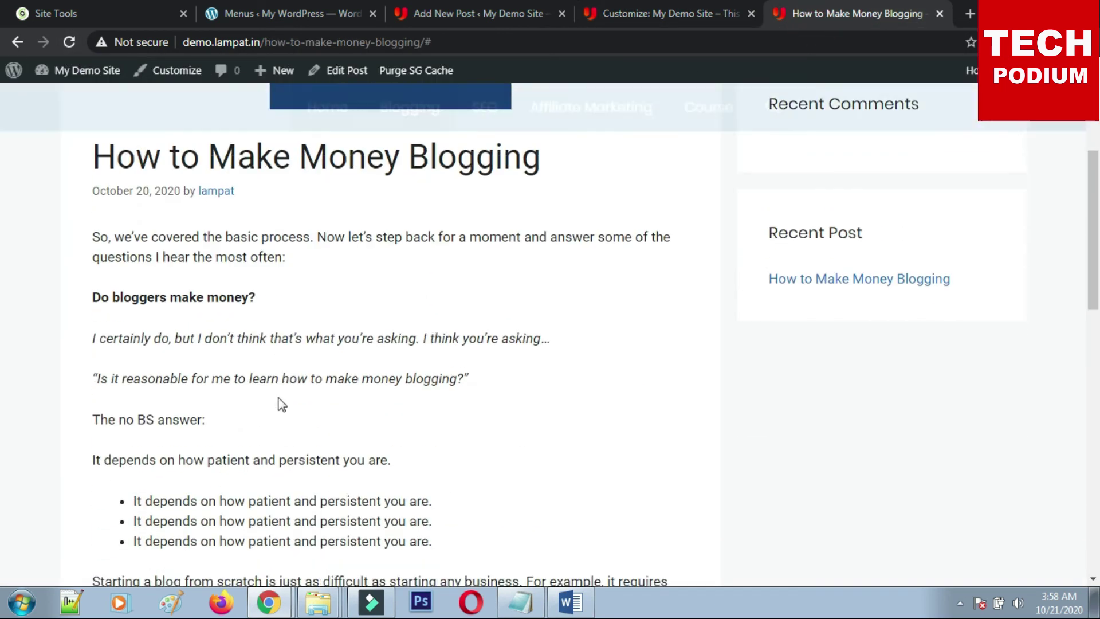
pyautogui.scroll(6, 277, 400)
pyautogui.scroll(-4, 332, 160)
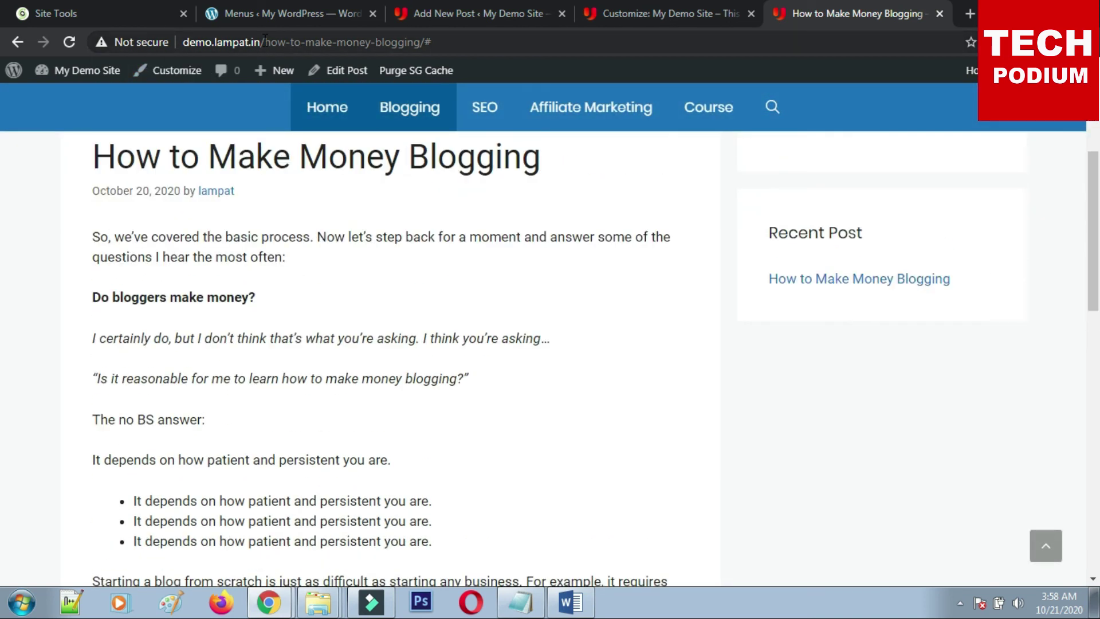
pyautogui.click(19, 42)
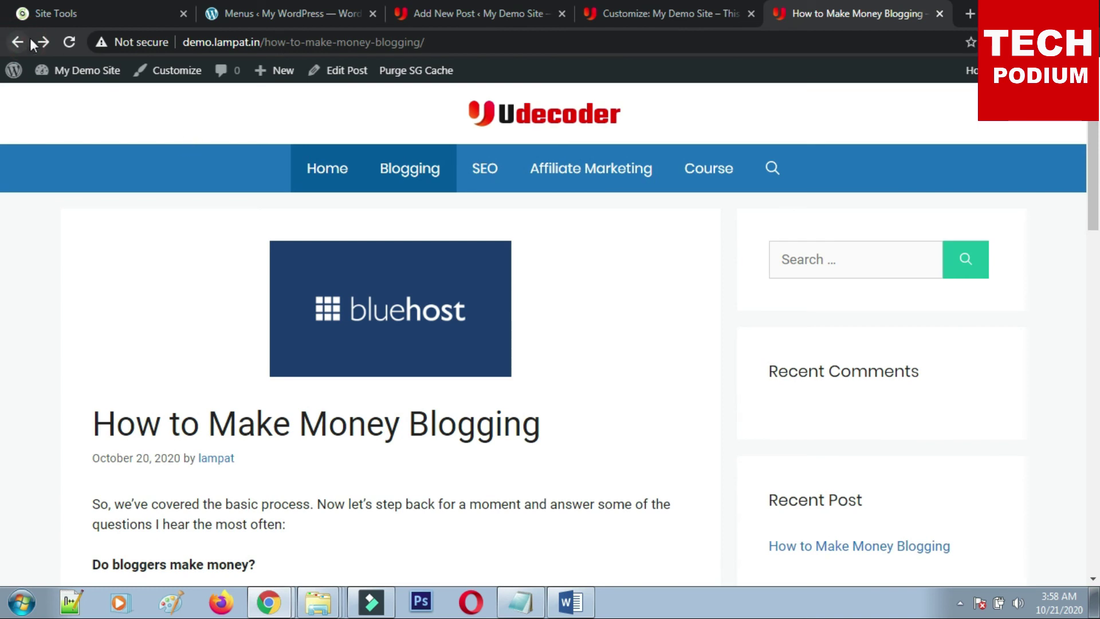
pyautogui.scroll(1, 298, 305)
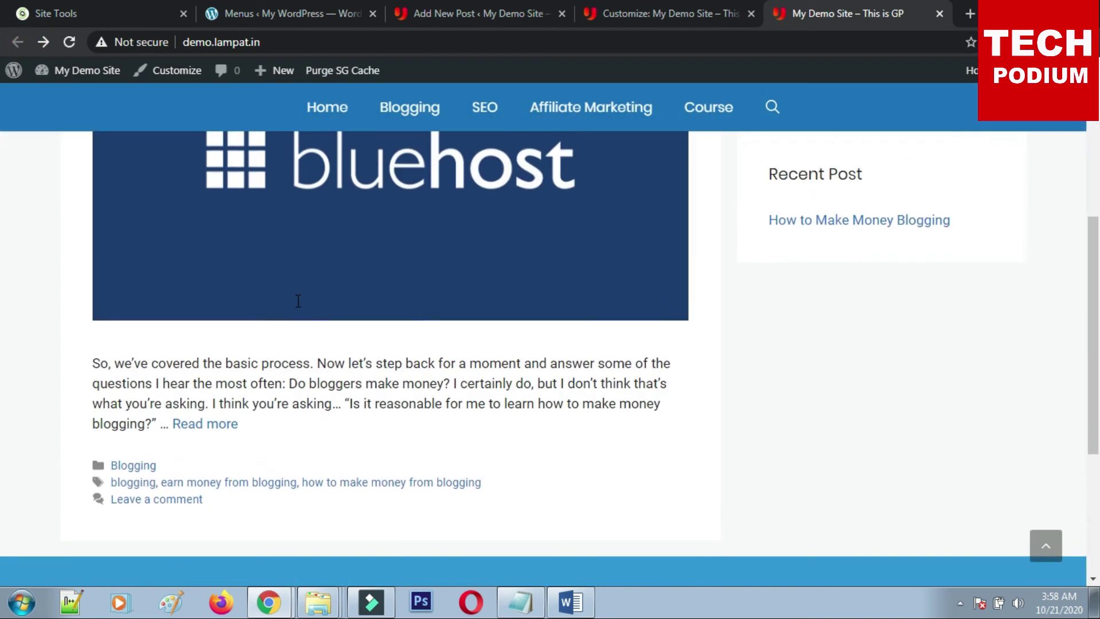
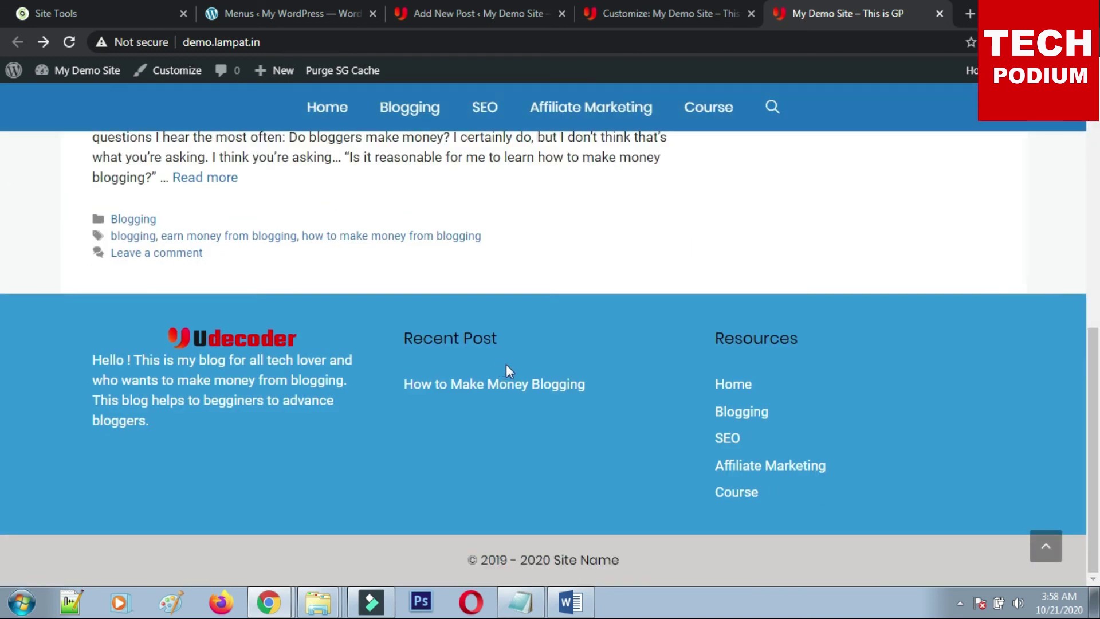
pyautogui.scroll(10, 507, 367)
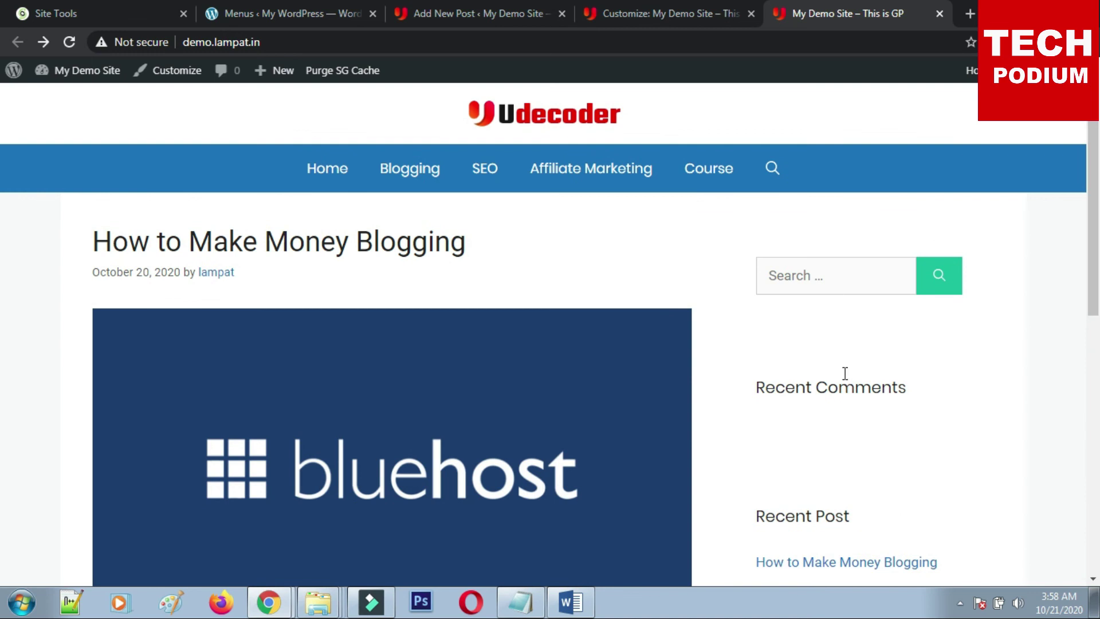
# Set the content layout back to Separate Containers in the customizer and publish the change.
pyautogui.click(711, 12)
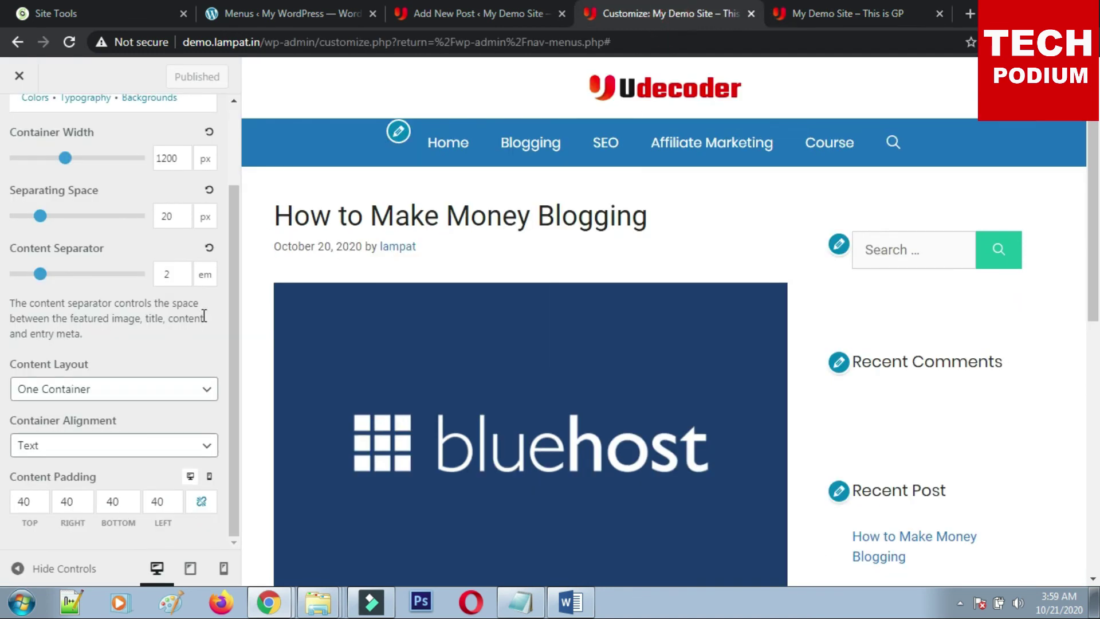
pyautogui.click(119, 392)
pyautogui.click(86, 408)
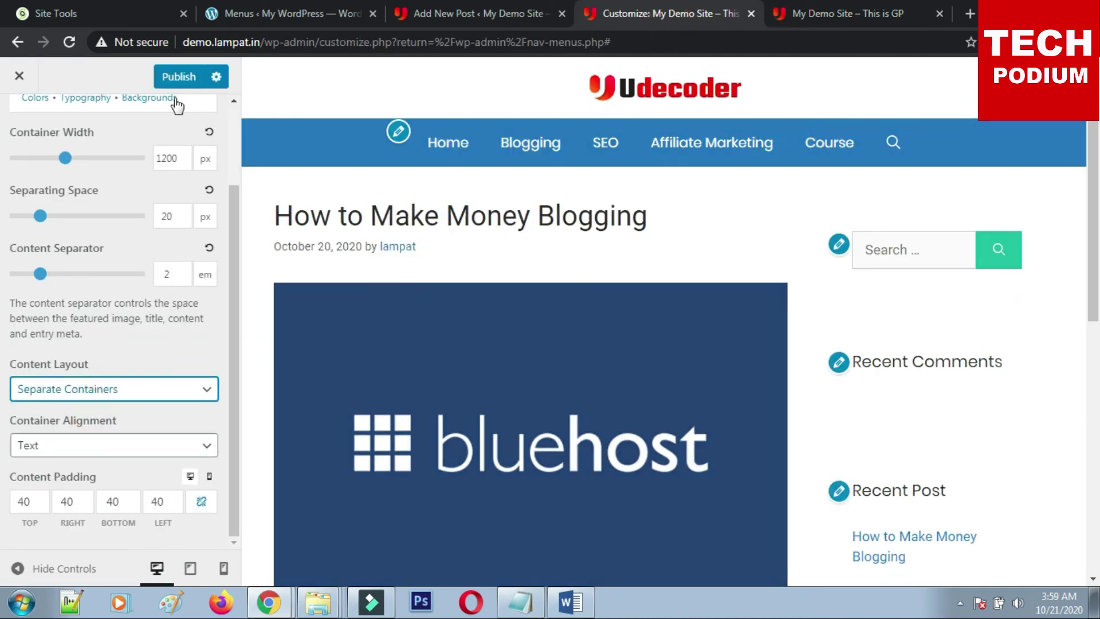
pyautogui.click(180, 78)
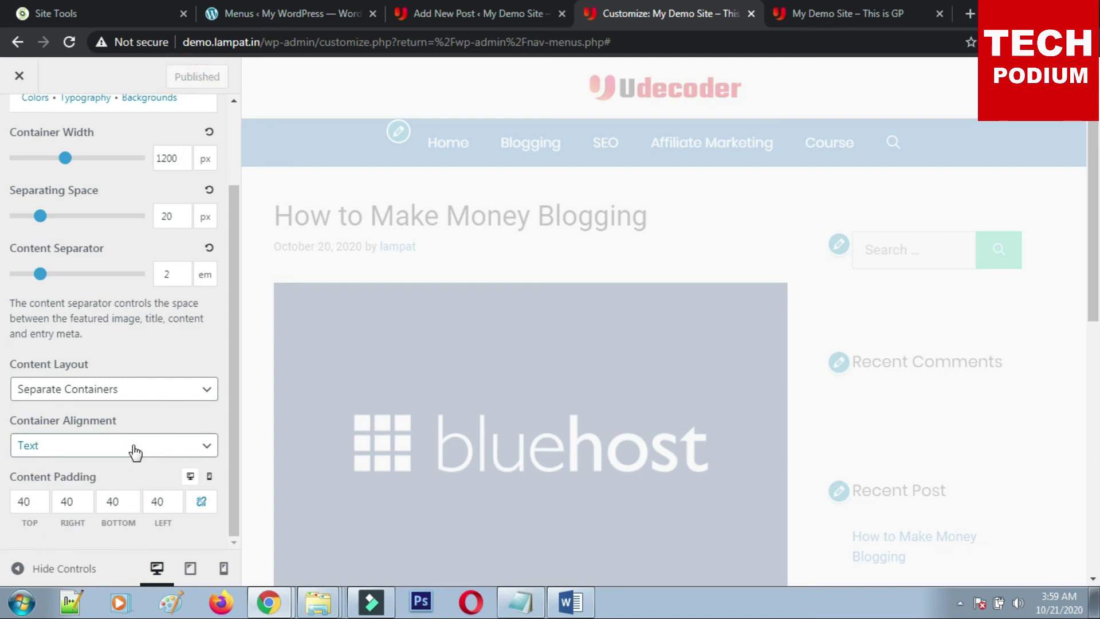
# Set the container alignment to Boxes and publish the change.
pyautogui.click(135, 451)
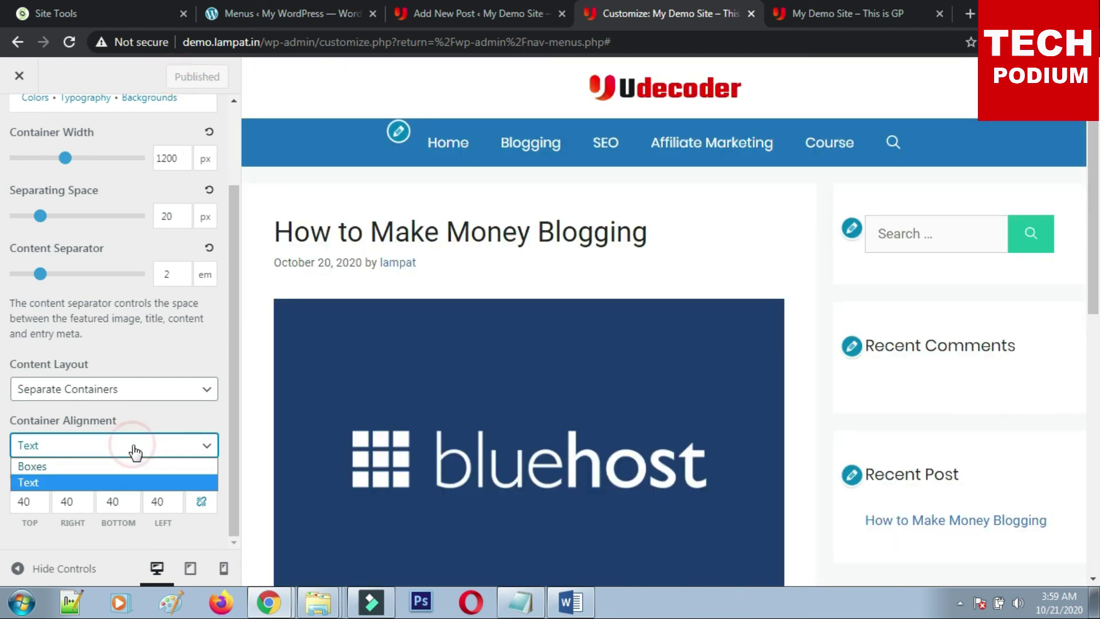
pyautogui.click(96, 467)
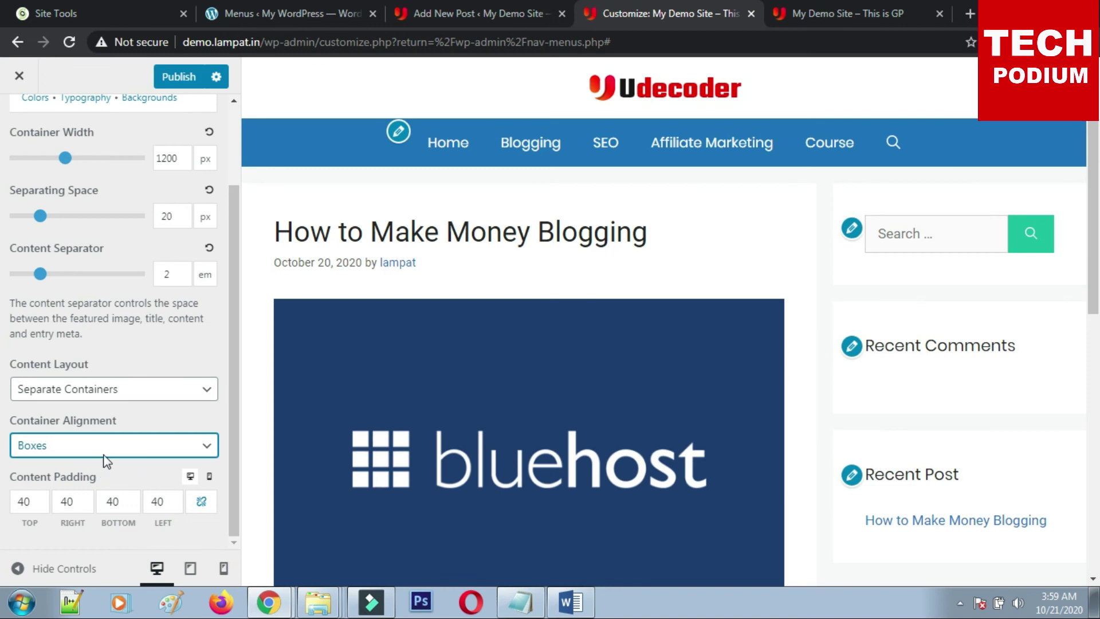
pyautogui.click(184, 79)
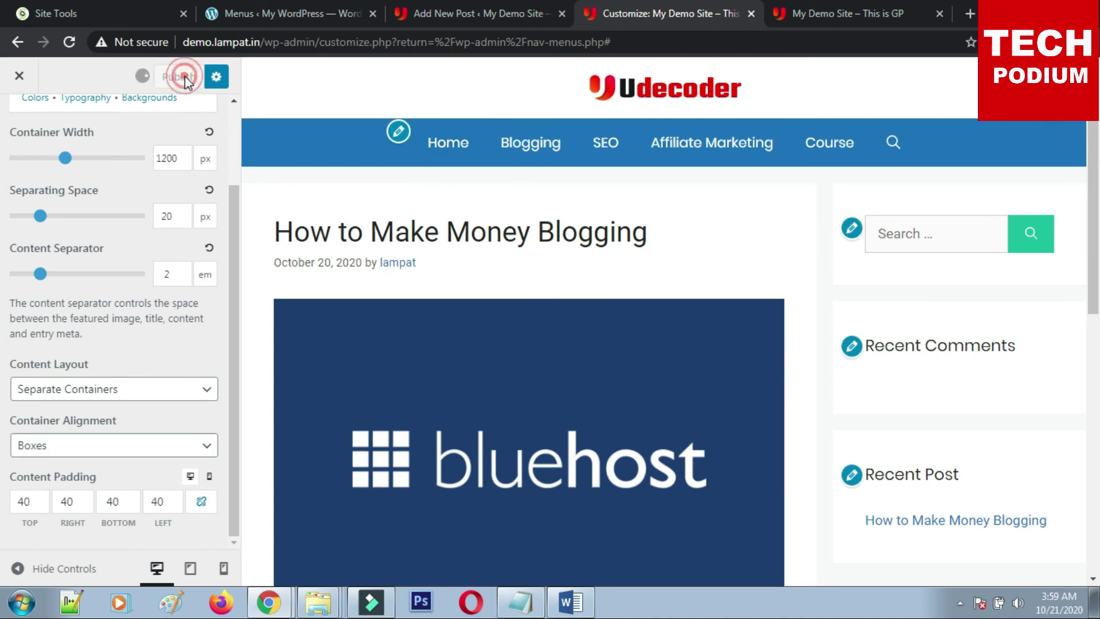
# Reload the live home page and check how its containers are aligned.
pyautogui.click(811, 13)
pyautogui.click(67, 46)
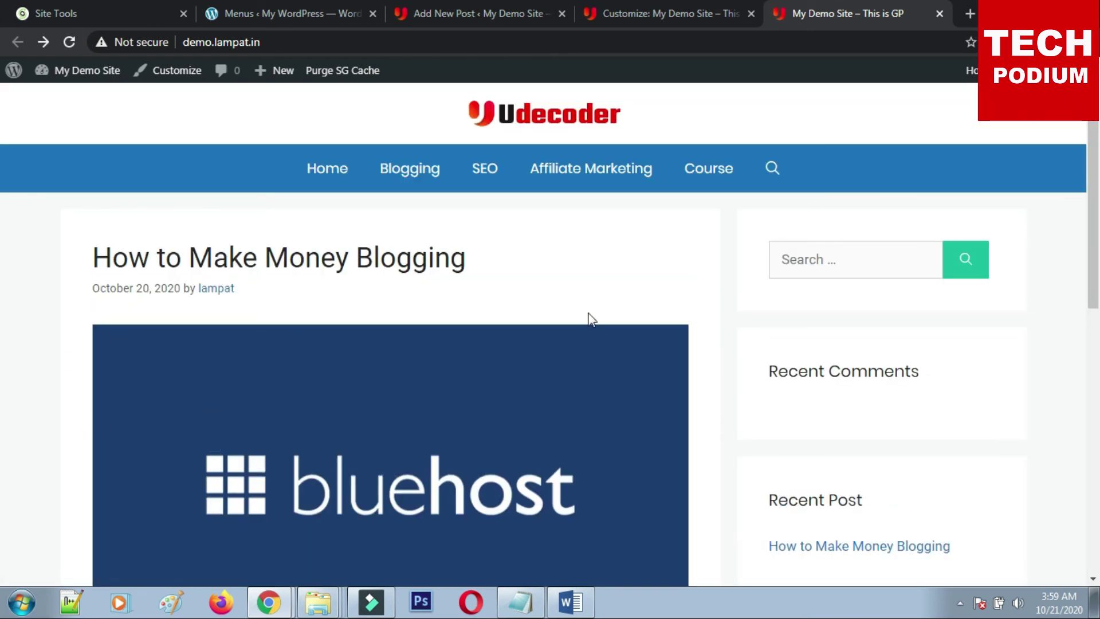
pyautogui.scroll(-8, 592, 319)
# Return to the customizer's main sections and look over the General and Homepage Settings options.
pyautogui.click(653, 12)
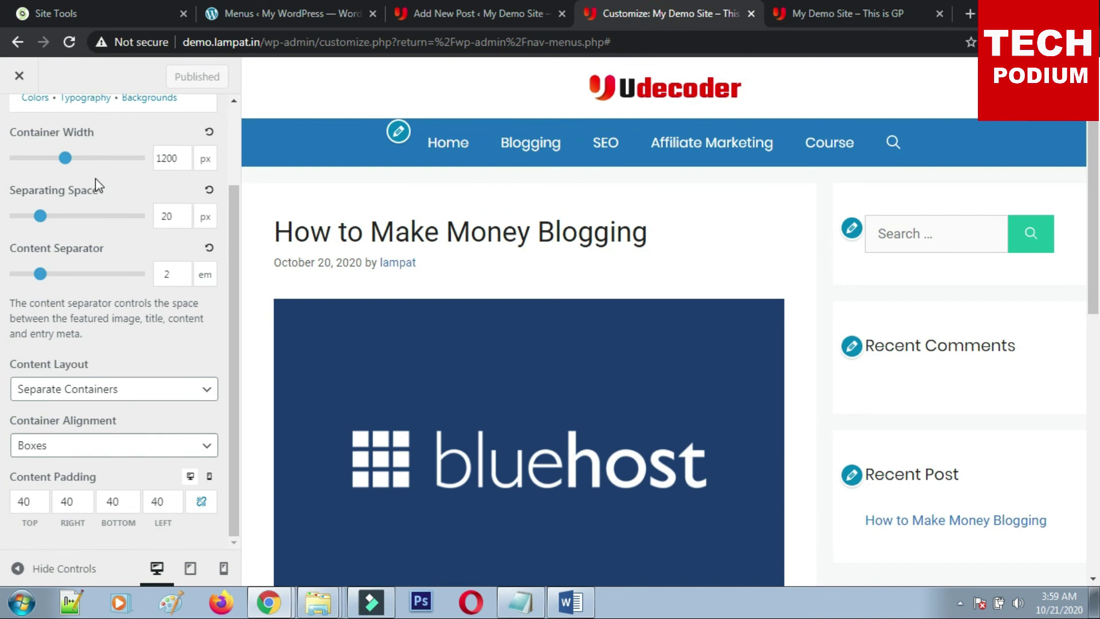
pyautogui.scroll(3, 98, 185)
pyautogui.click(19, 122)
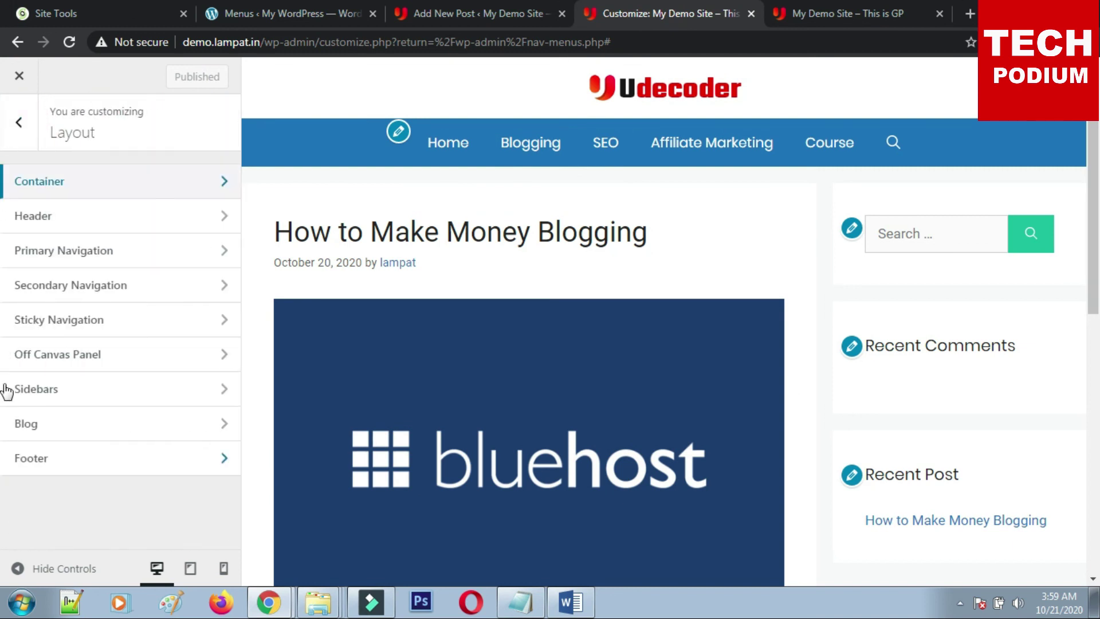
pyautogui.click(19, 122)
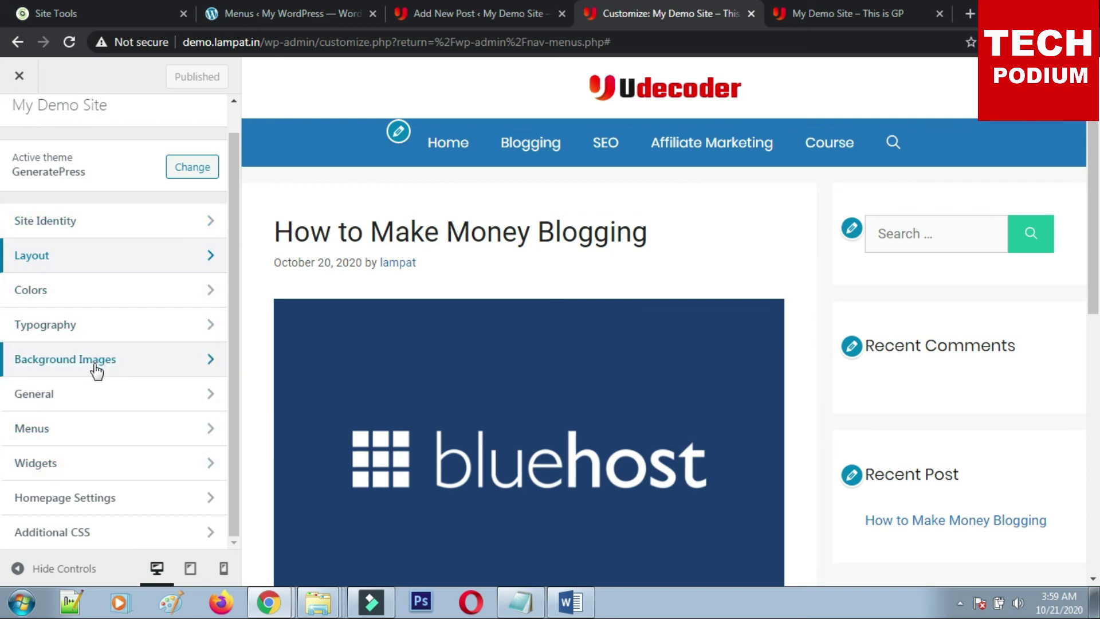
pyautogui.click(86, 405)
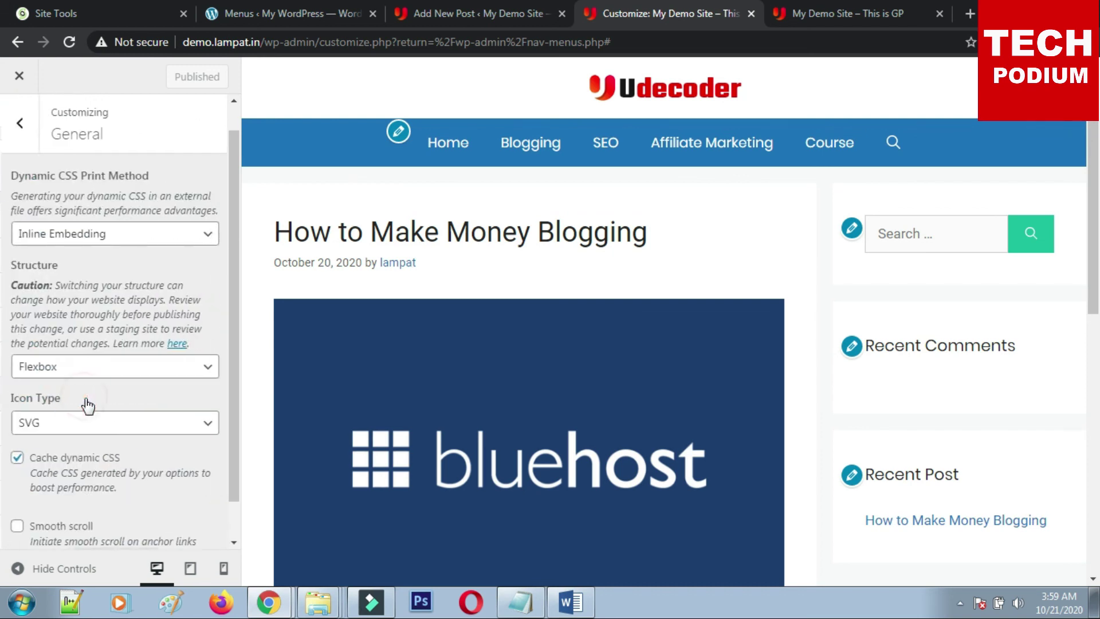
pyautogui.click(20, 141)
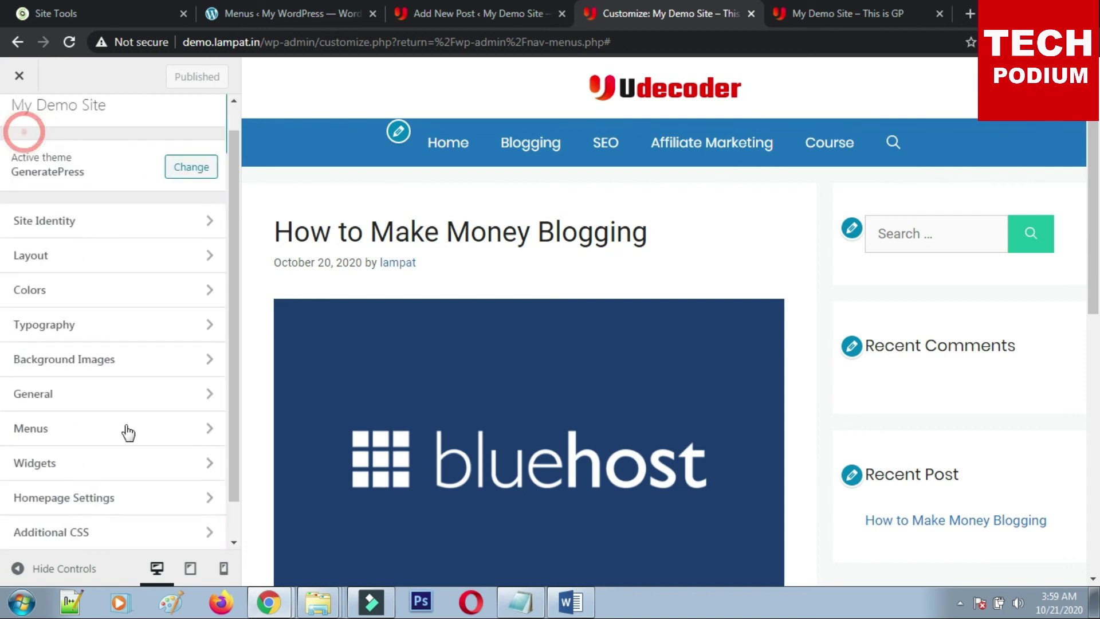
pyautogui.click(123, 510)
pyautogui.click(25, 126)
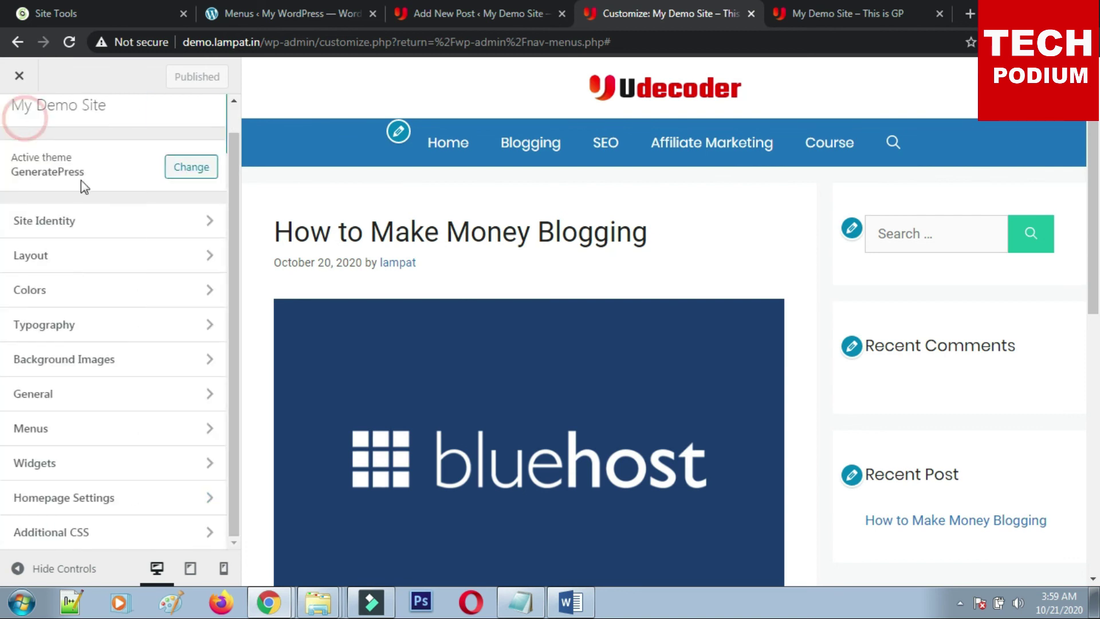
pyautogui.scroll(1, 128, 494)
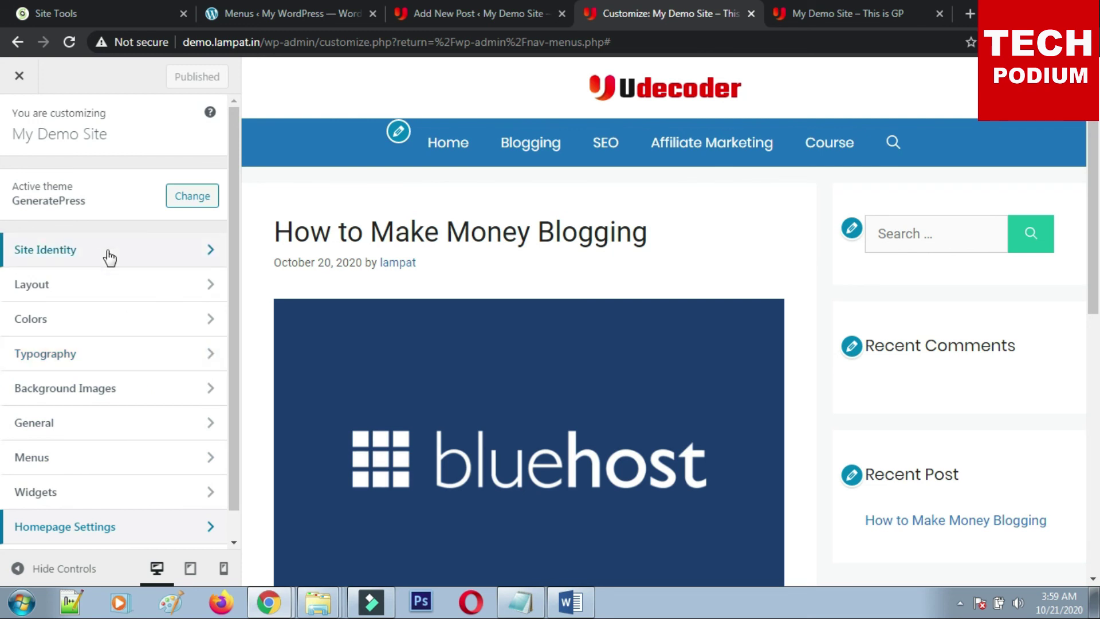
# Look over the Menus section and the Off Canvas Panel options under Layout, ending at the customizer's main sections.
pyautogui.click(105, 469)
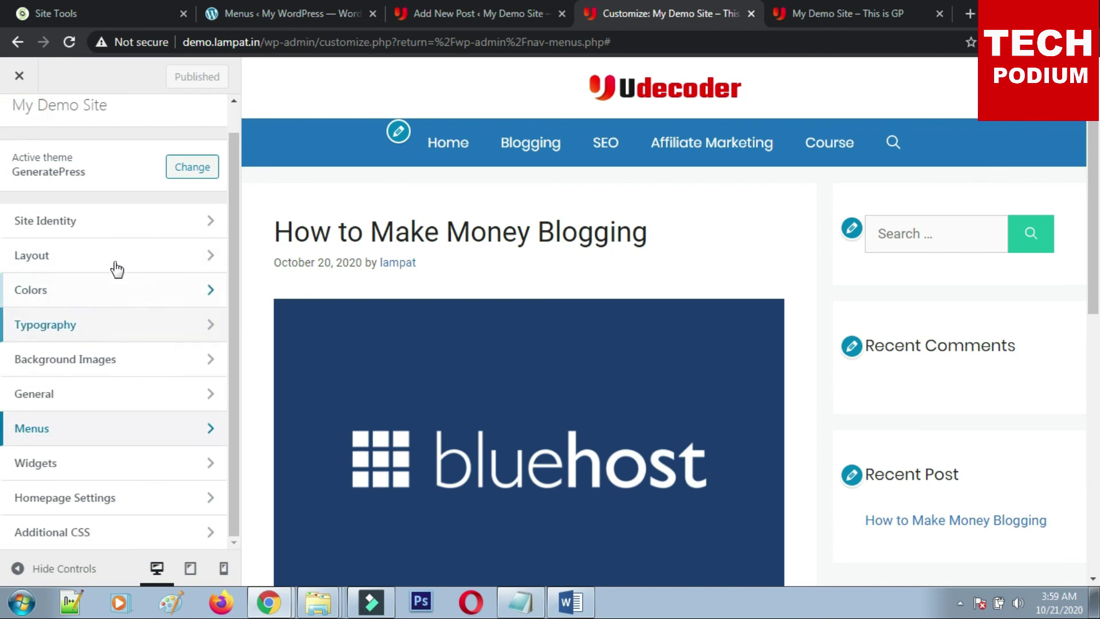
pyautogui.click(118, 252)
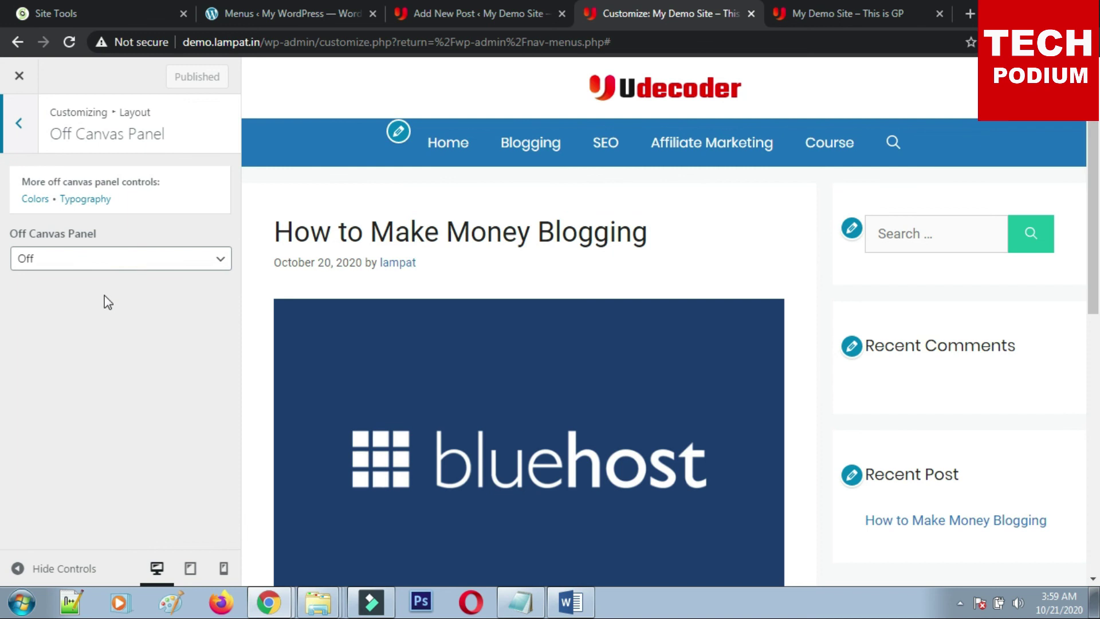
pyautogui.click(103, 255)
pyautogui.click(103, 255)
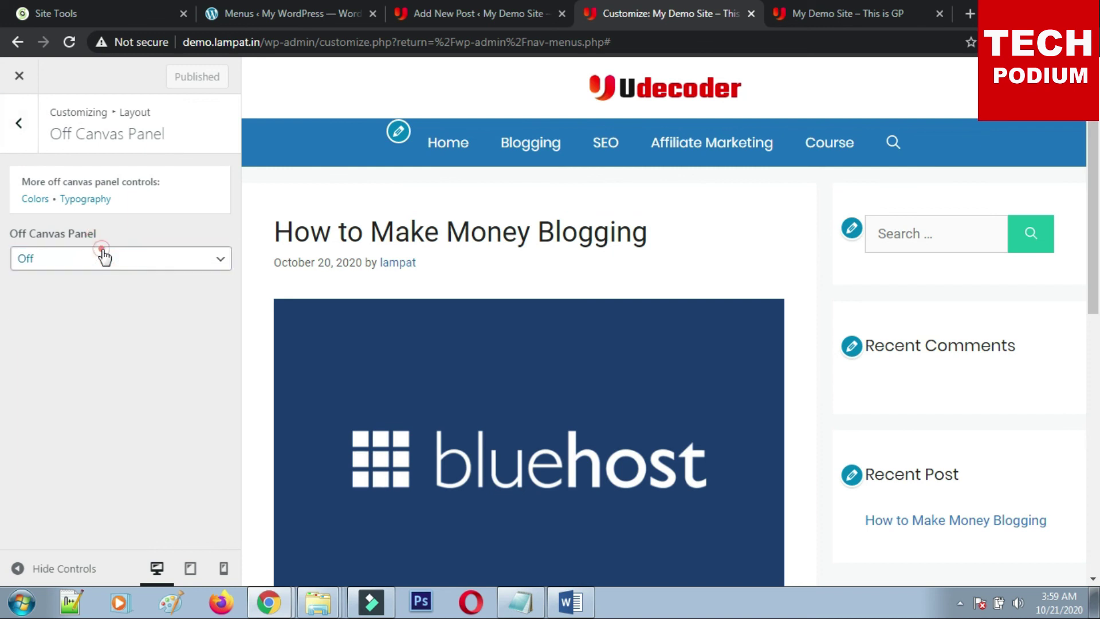
pyautogui.click(22, 123)
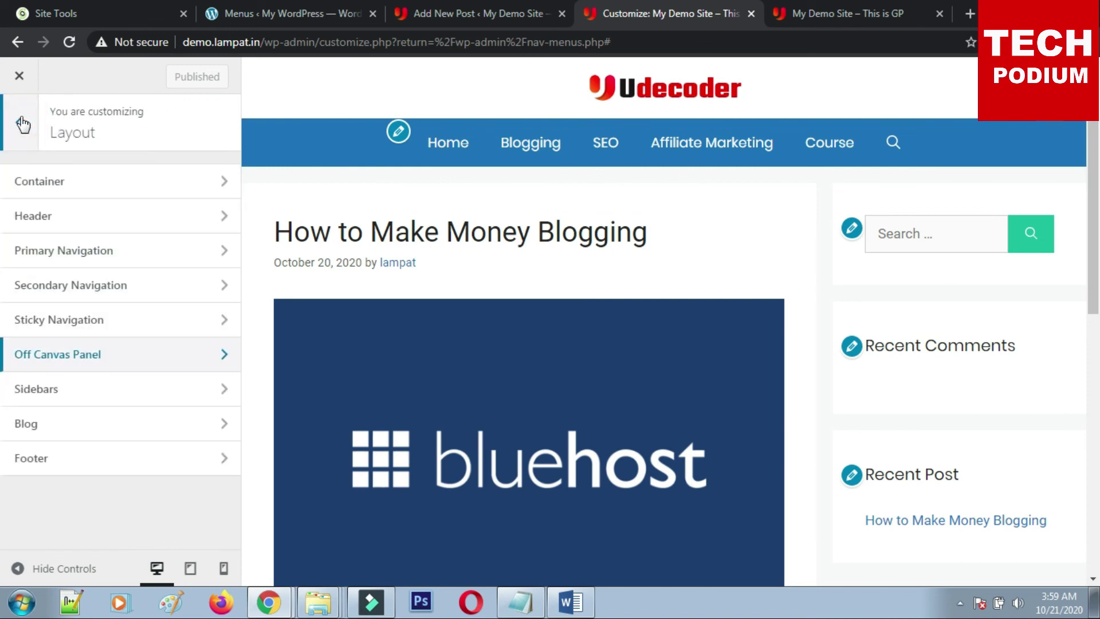
pyautogui.click(22, 123)
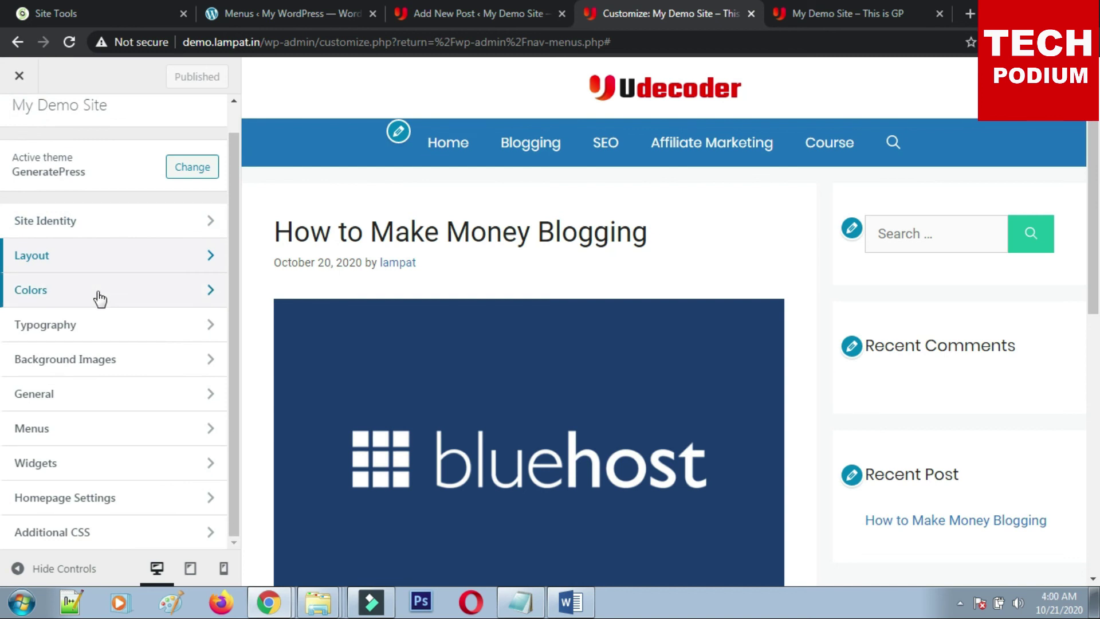
# Look over the Menus and Site Identity settings, ending at the customizer's main sections.
pyautogui.click(85, 441)
pyautogui.click(21, 119)
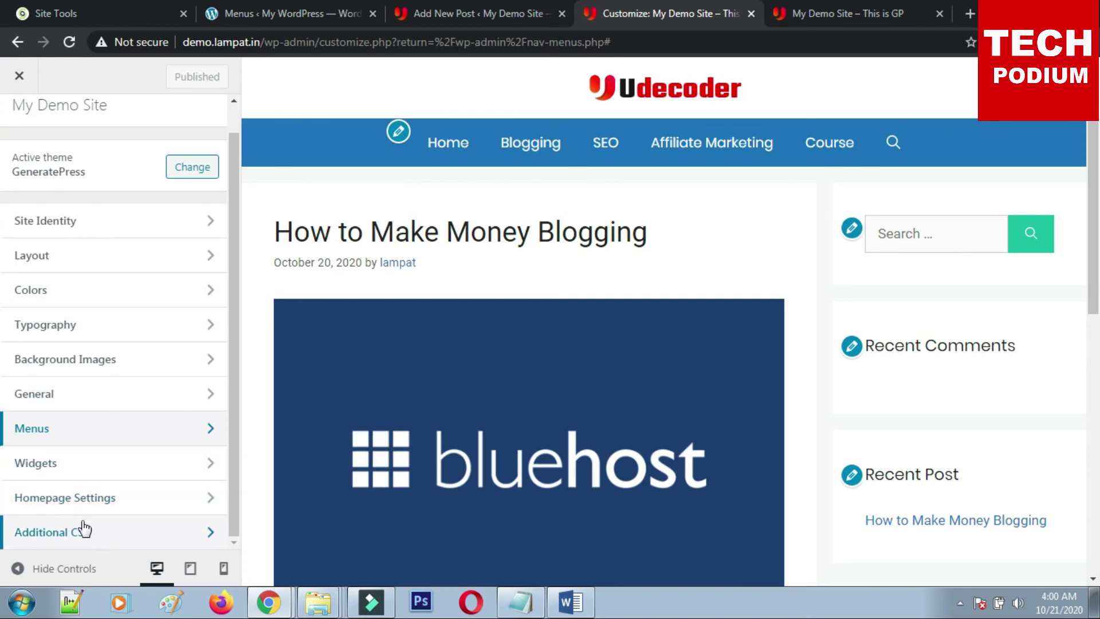
pyautogui.click(231, 436)
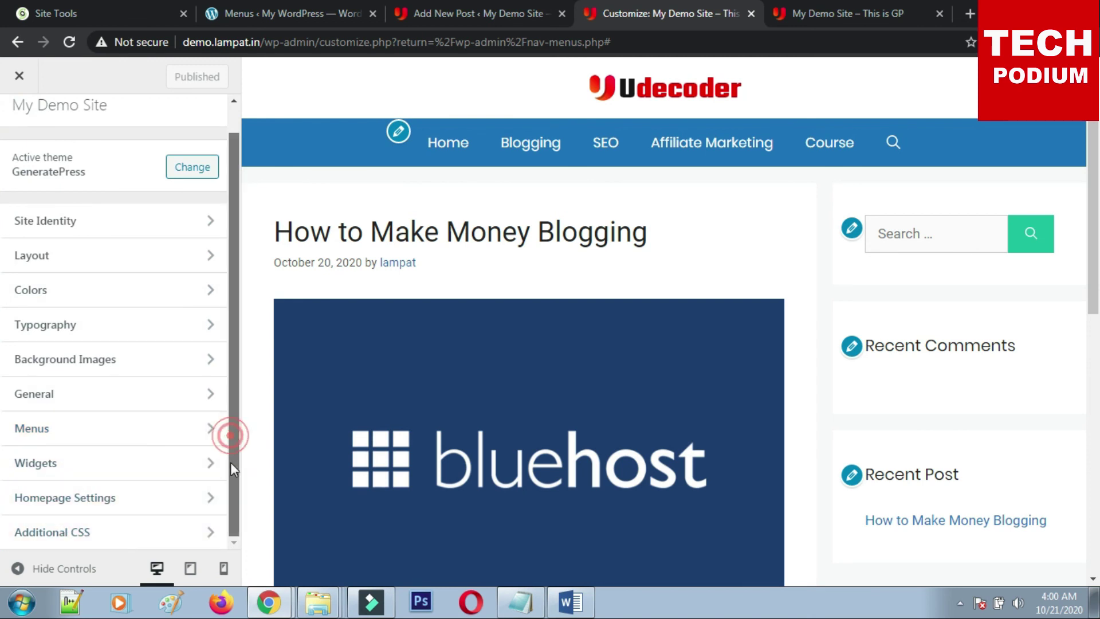
pyautogui.click(88, 224)
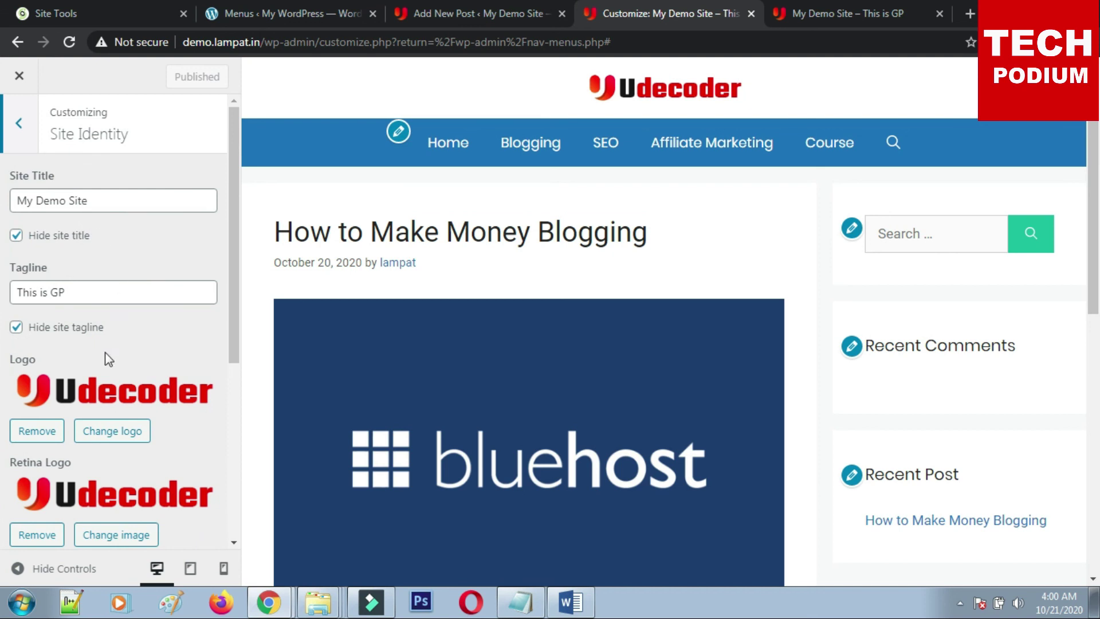
pyautogui.scroll(-8, 115, 344)
pyautogui.scroll(9, 115, 287)
pyautogui.click(21, 116)
# Open the Sticky Navigation options under Layout and check the sticky menu's behaviour on the live home page.
pyautogui.click(66, 252)
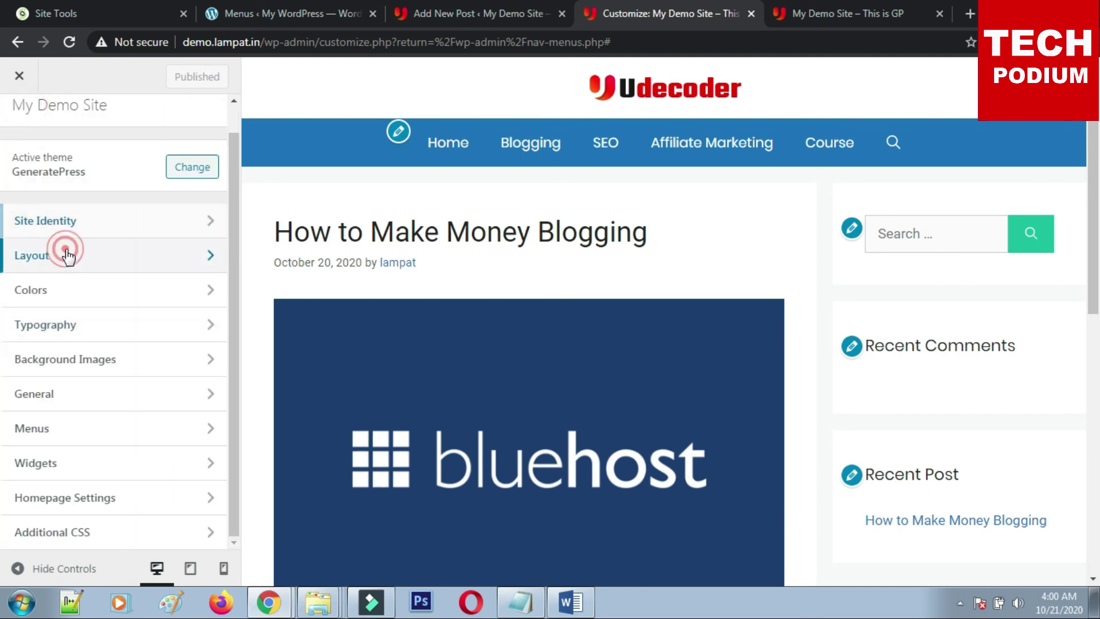
pyautogui.click(90, 322)
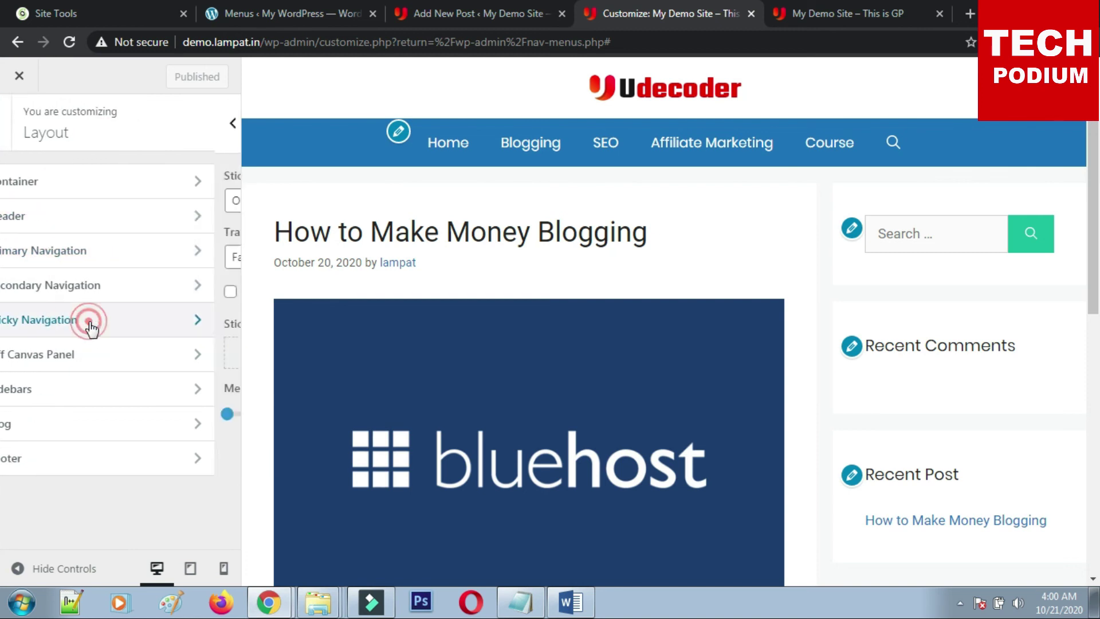
pyautogui.click(40, 199)
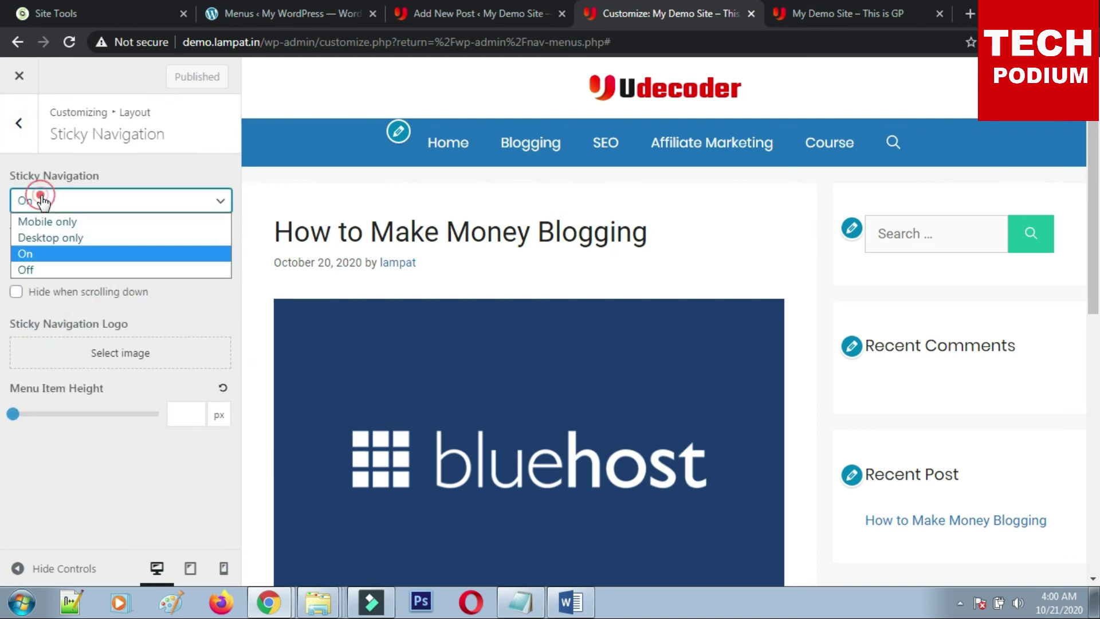
pyautogui.click(825, 15)
pyautogui.scroll(-1, 538, 295)
pyautogui.scroll(5, 439, 153)
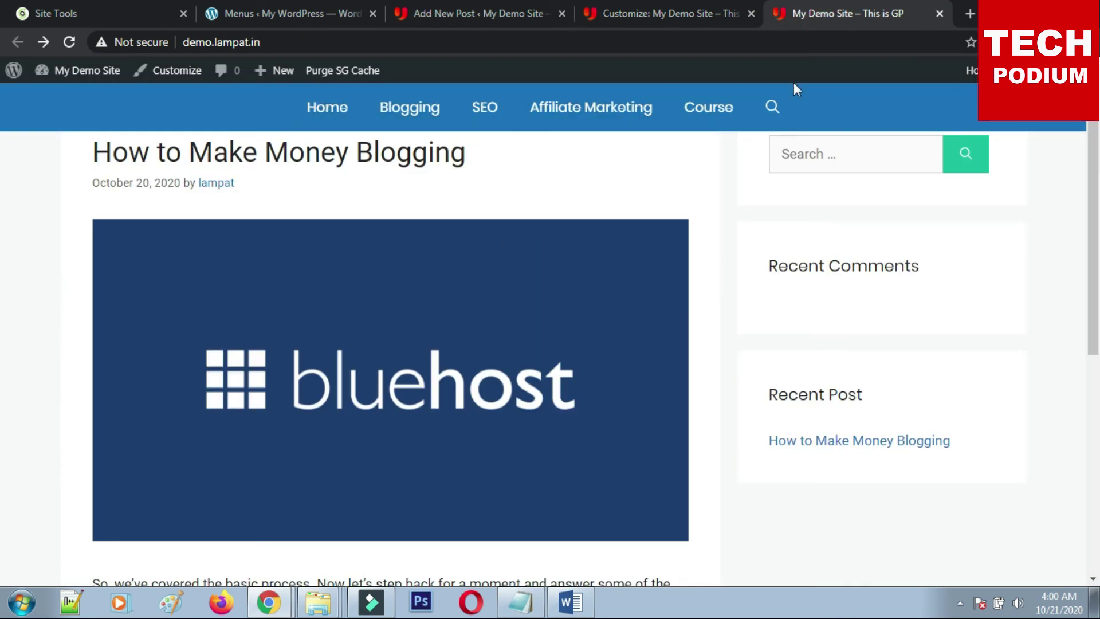
# Set Sticky Navigation to Off in the customizer and publish the change.
pyautogui.click(644, 13)
pyautogui.click(47, 197)
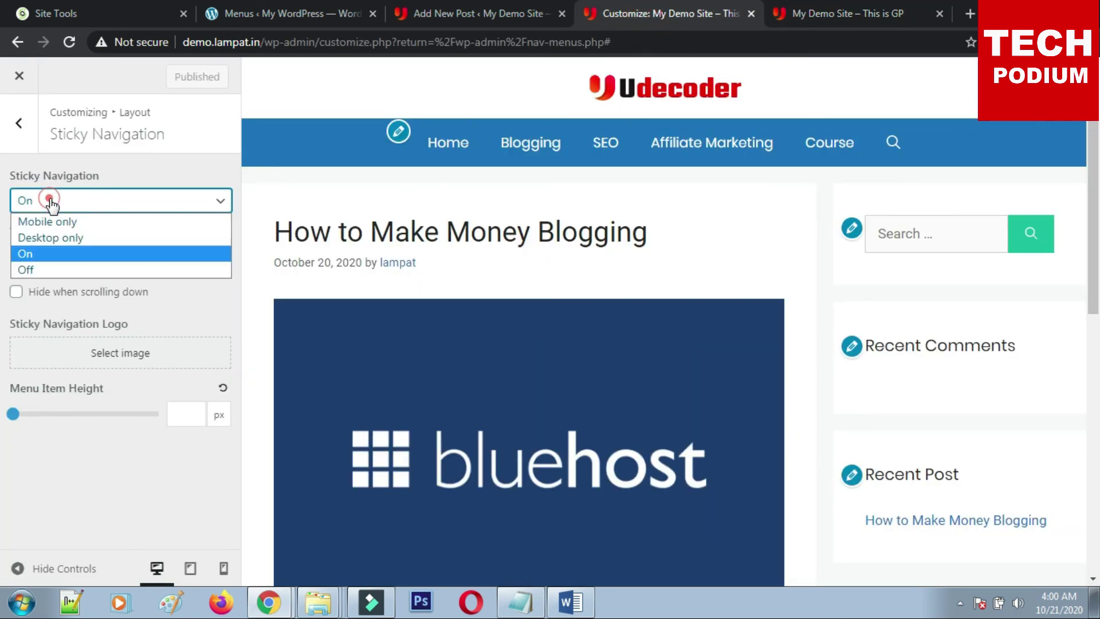
pyautogui.click(32, 266)
pyautogui.click(166, 77)
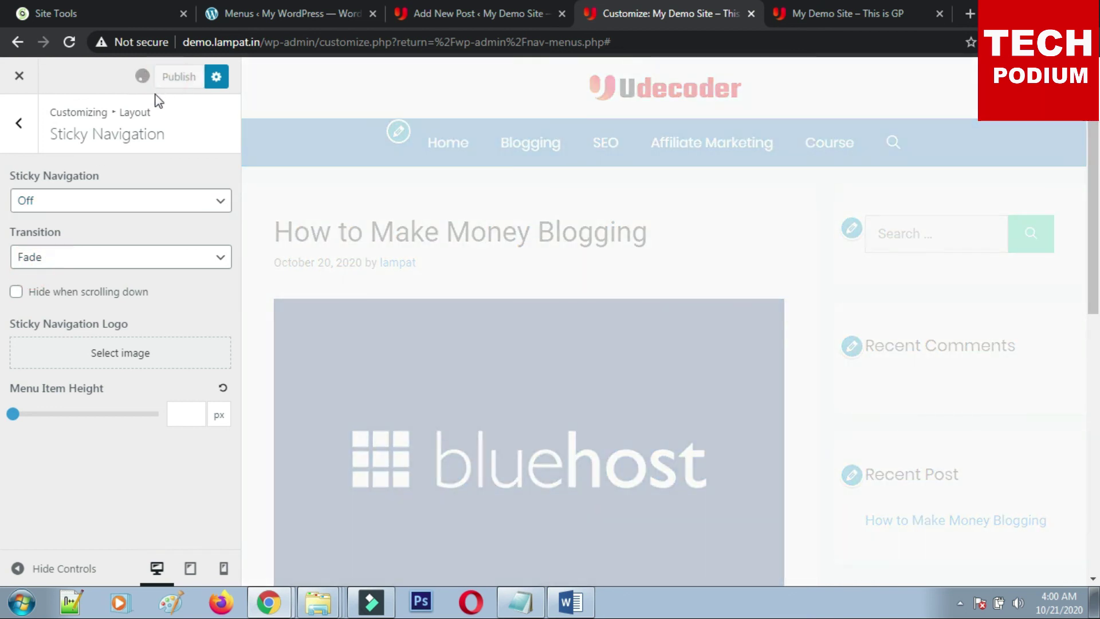
# Reload the live home page and examine how the navigation menu behaves between the header and the footer.
pyautogui.click(841, 8)
pyautogui.scroll(3, 226, 212)
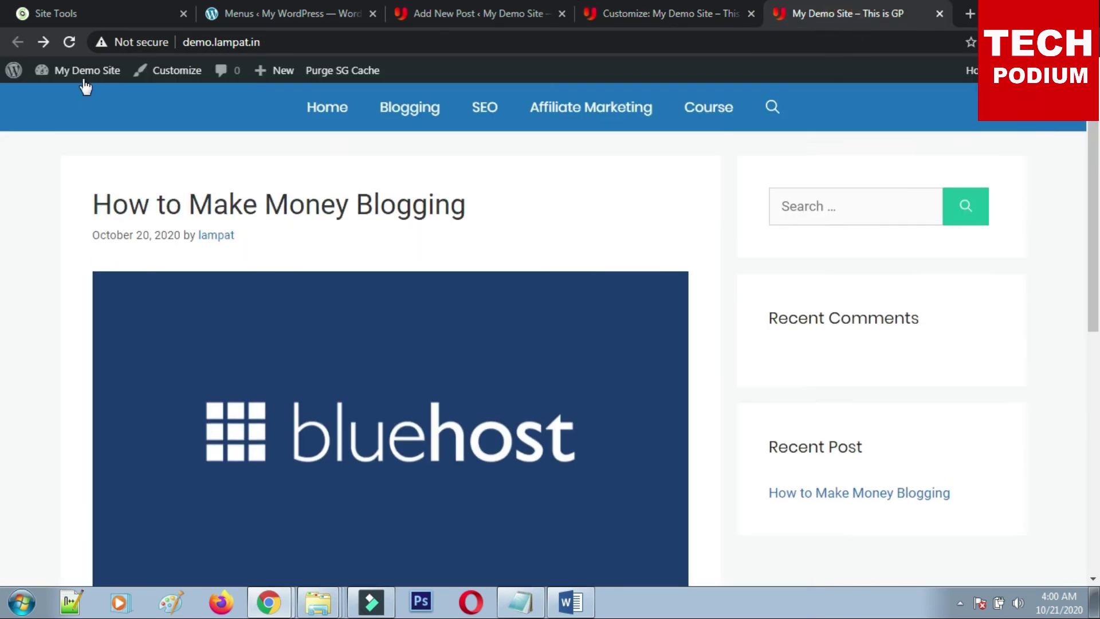
pyautogui.click(72, 43)
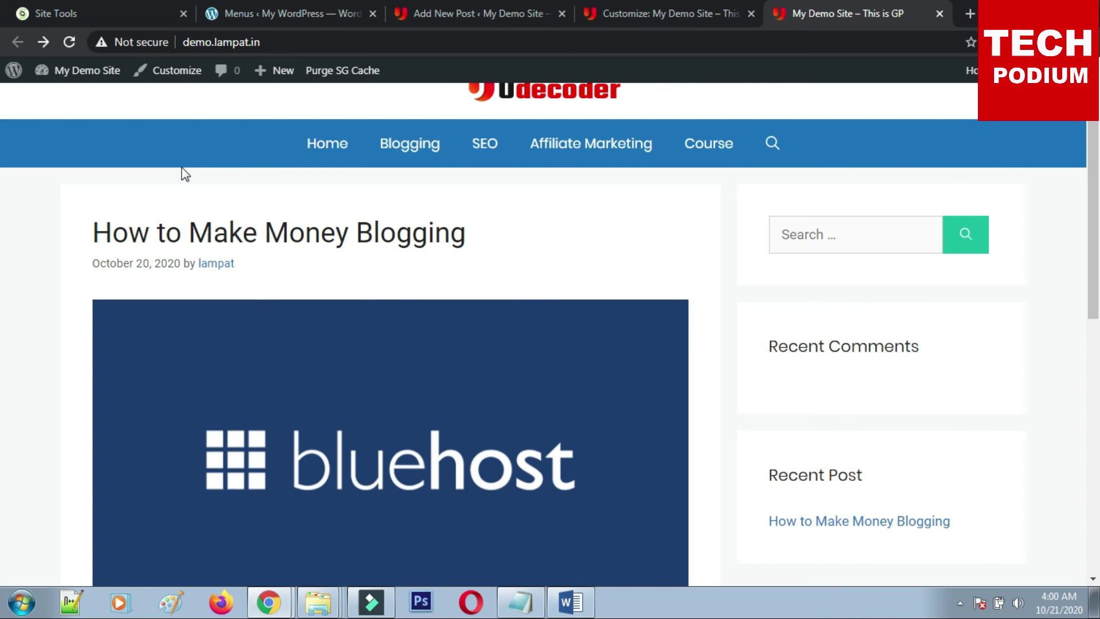
pyautogui.scroll(-10, 606, 217)
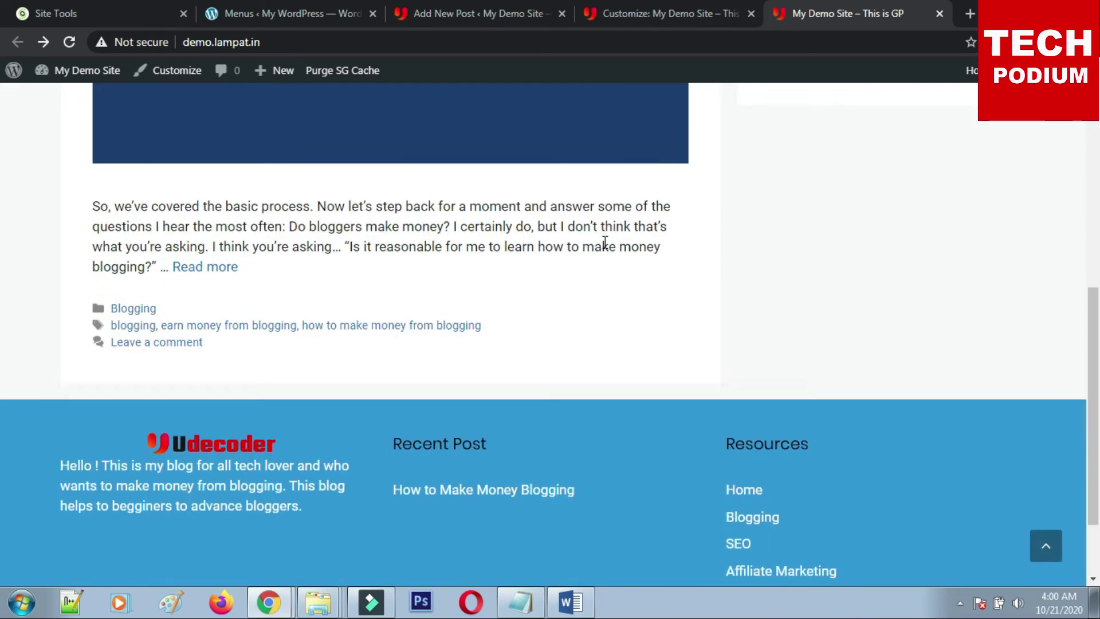
pyautogui.scroll(10, 586, 343)
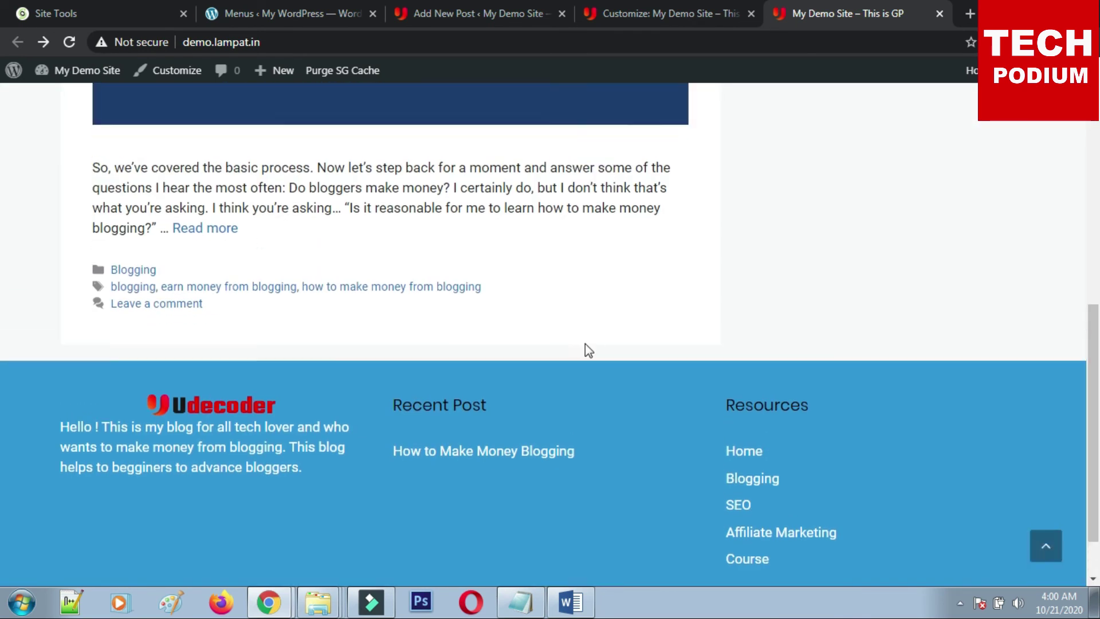
pyautogui.click(661, 2)
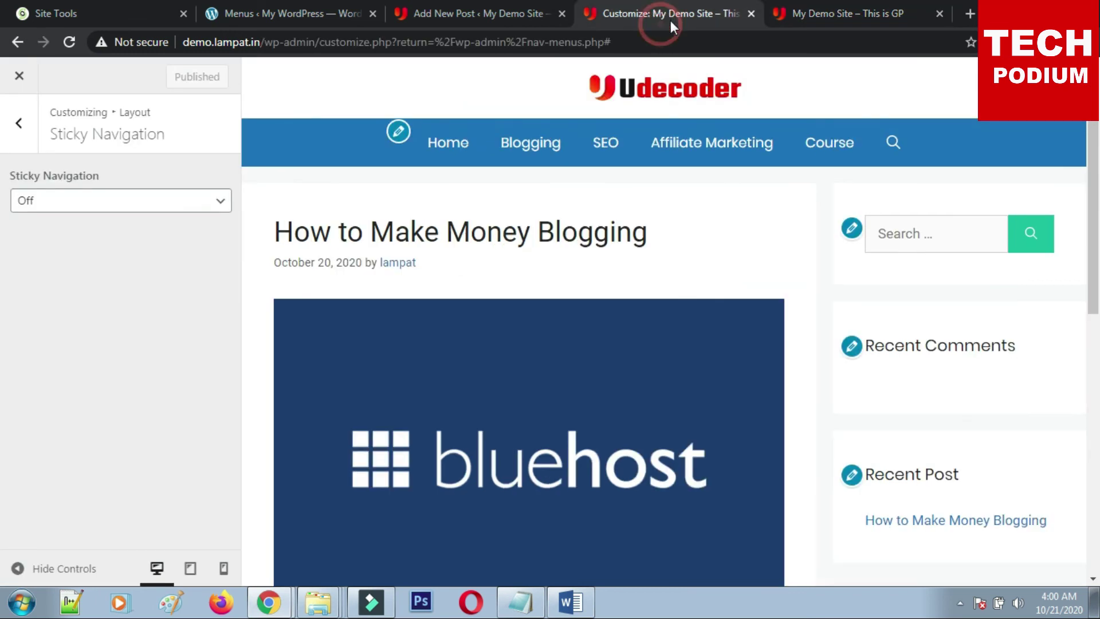
pyautogui.click(802, 12)
pyautogui.scroll(-4, 520, 315)
pyautogui.scroll(-6, 521, 316)
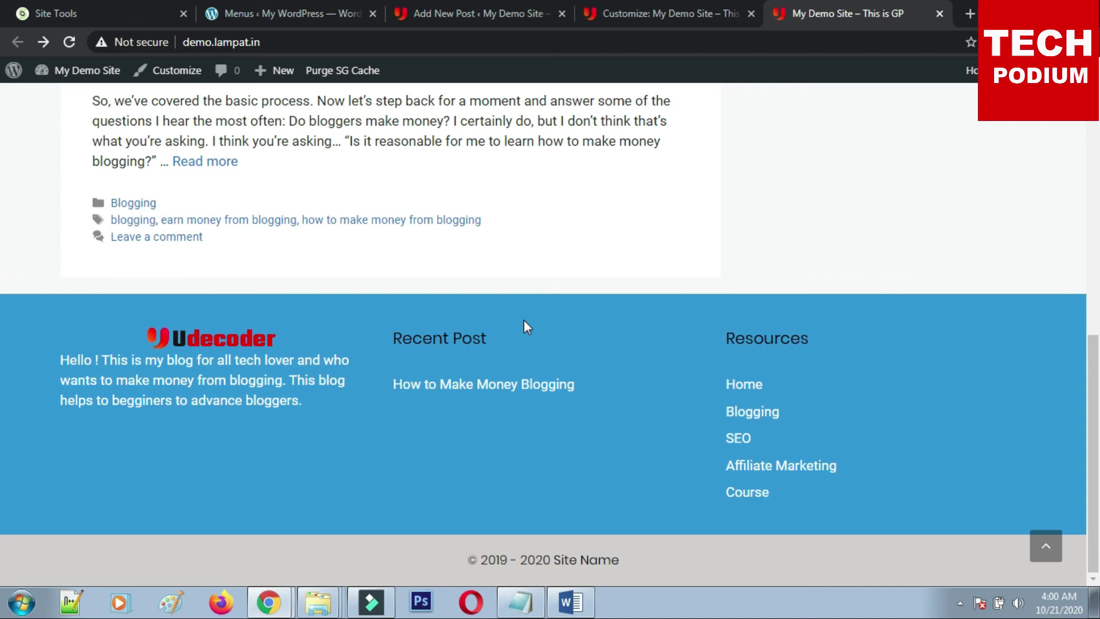
pyautogui.scroll(10, 524, 319)
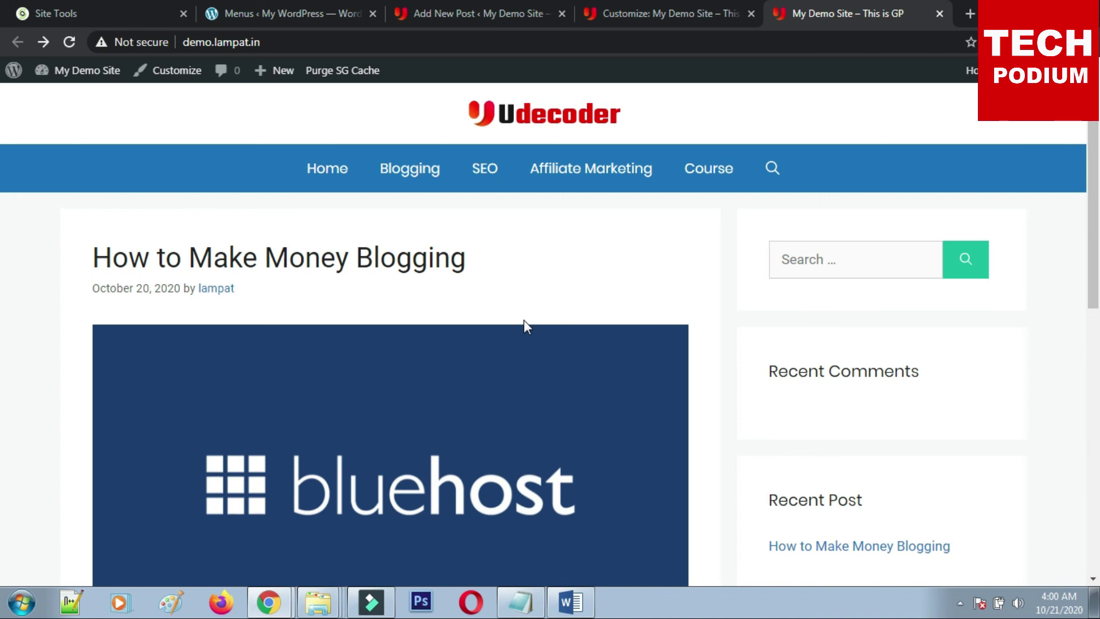
# Open the GeneratePress Site Library from the WordPress dashboard and browse its starter sites.
pyautogui.click(668, 13)
pyautogui.click(440, 13)
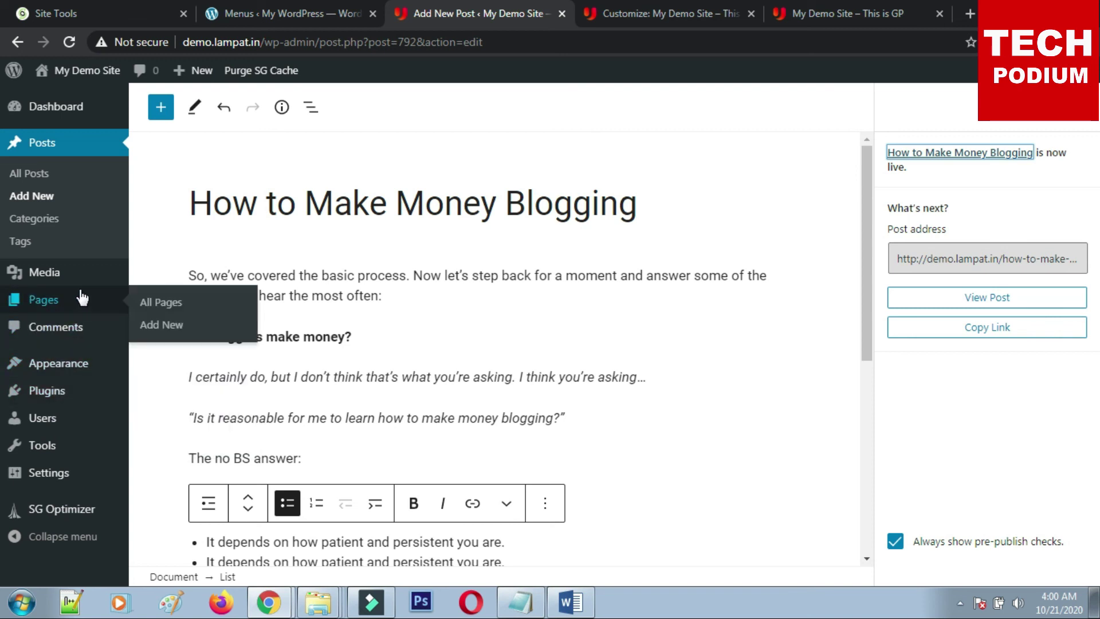
pyautogui.moveTo(76, 371)
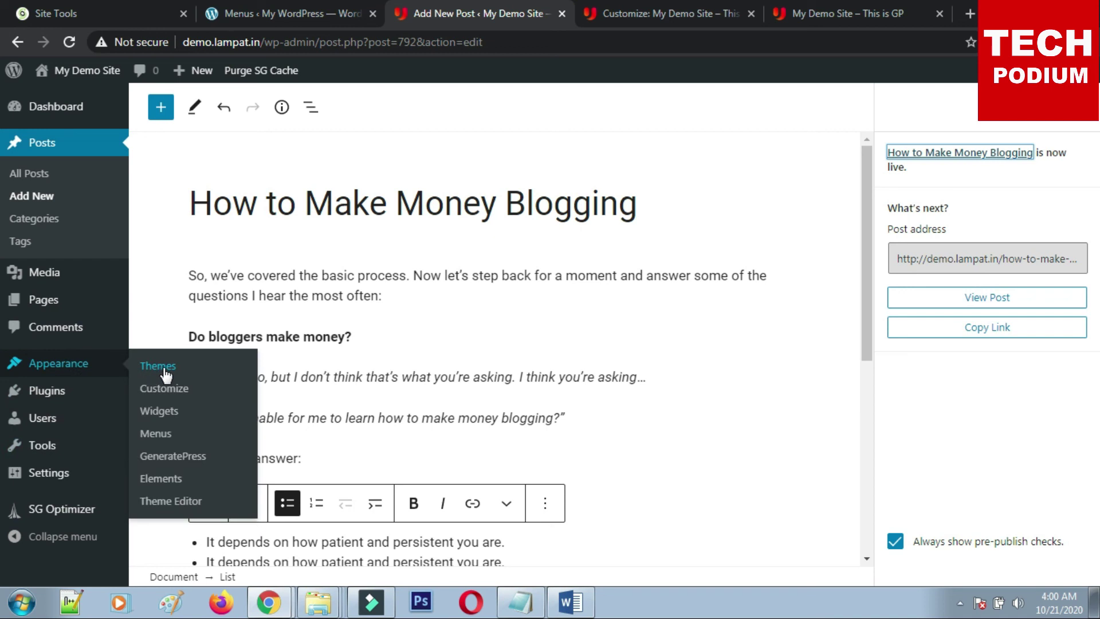
pyautogui.click(179, 456)
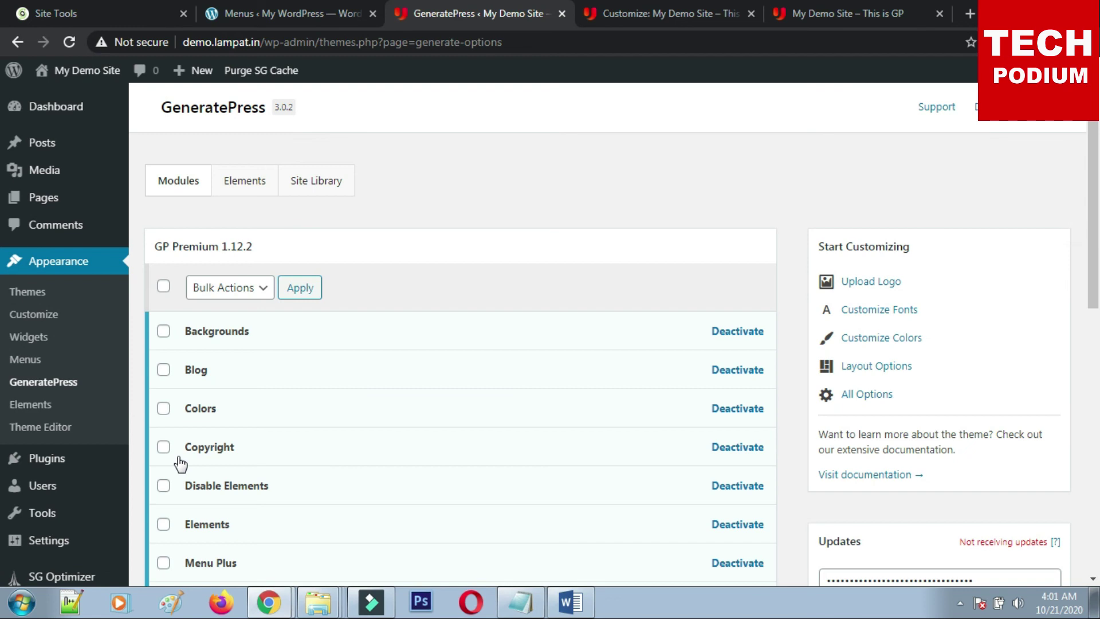
pyautogui.click(317, 180)
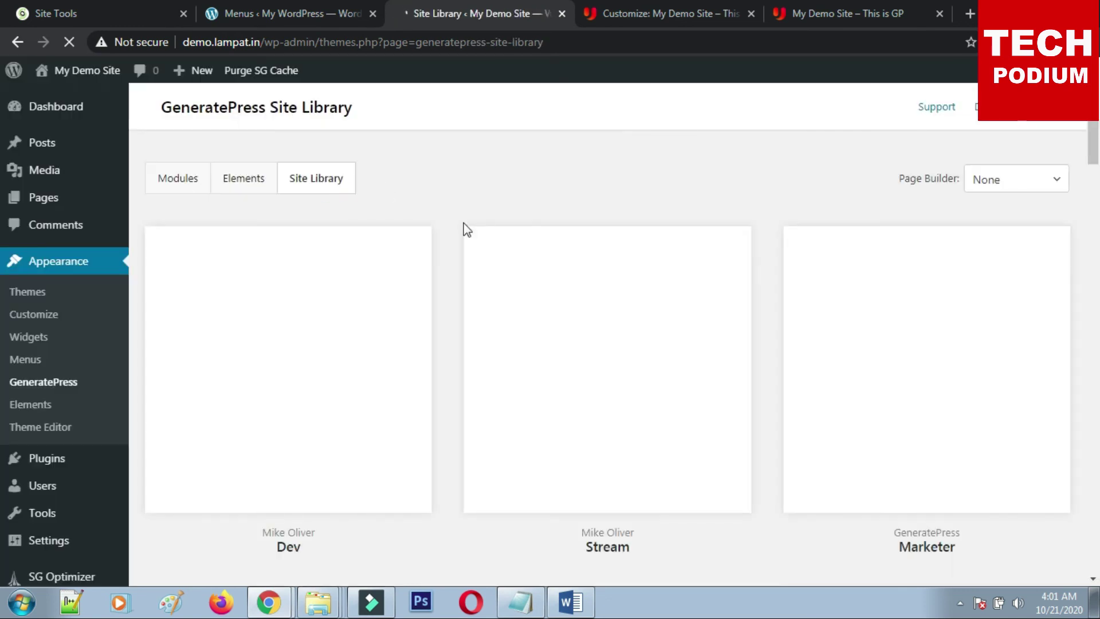
pyautogui.scroll(-7, 426, 297)
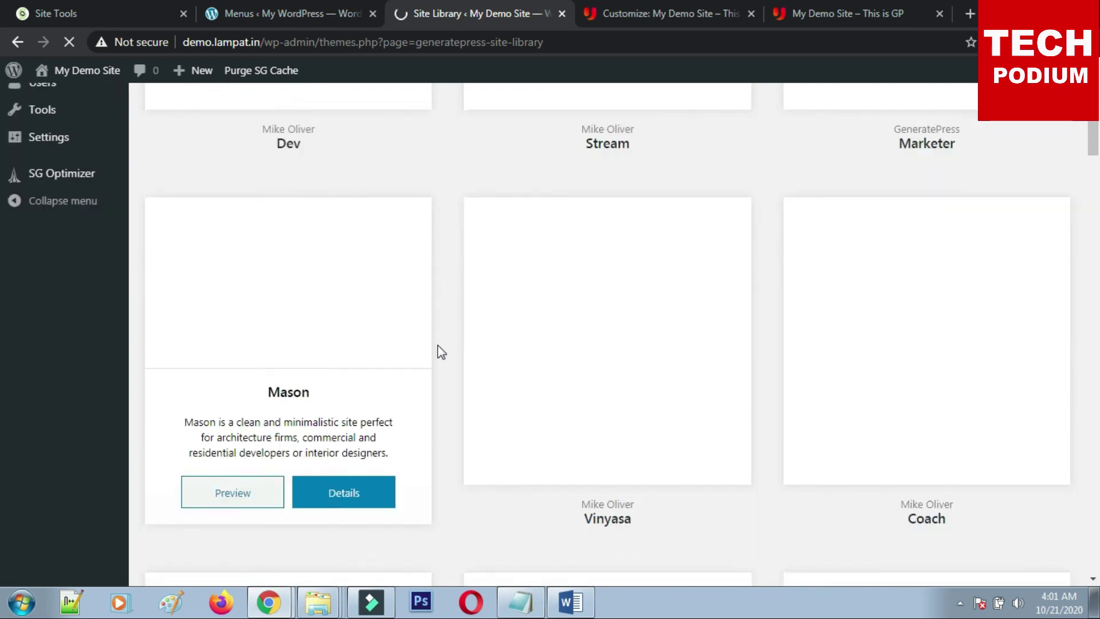
pyautogui.scroll(7, 441, 353)
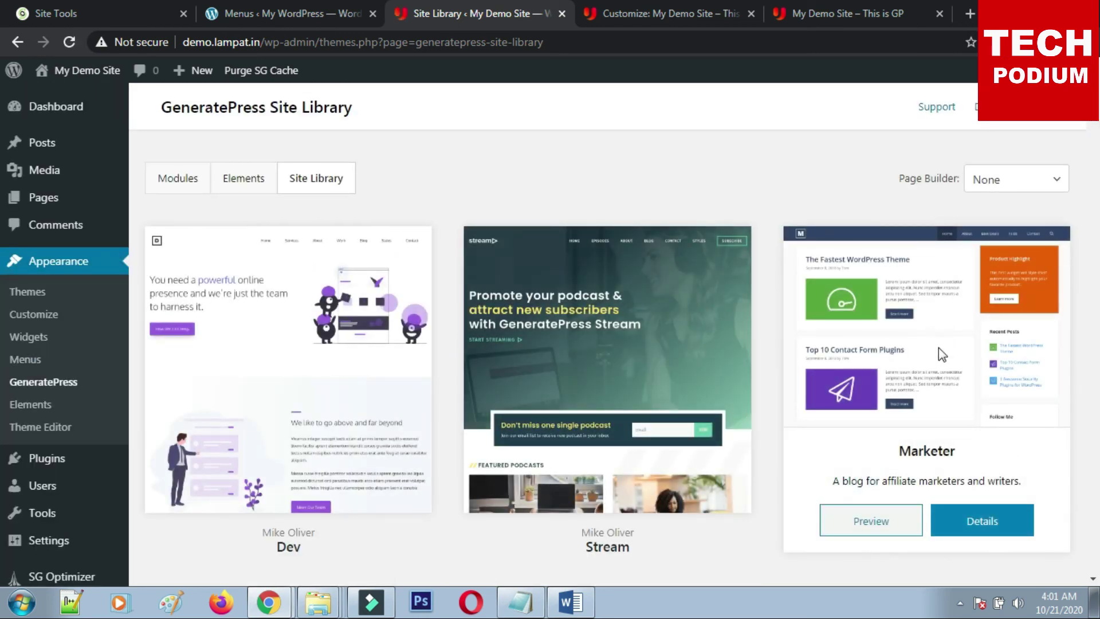
# Open the details of the Marketer starter site and examine its backup, theme options and demo content steps.
pyautogui.click(990, 529)
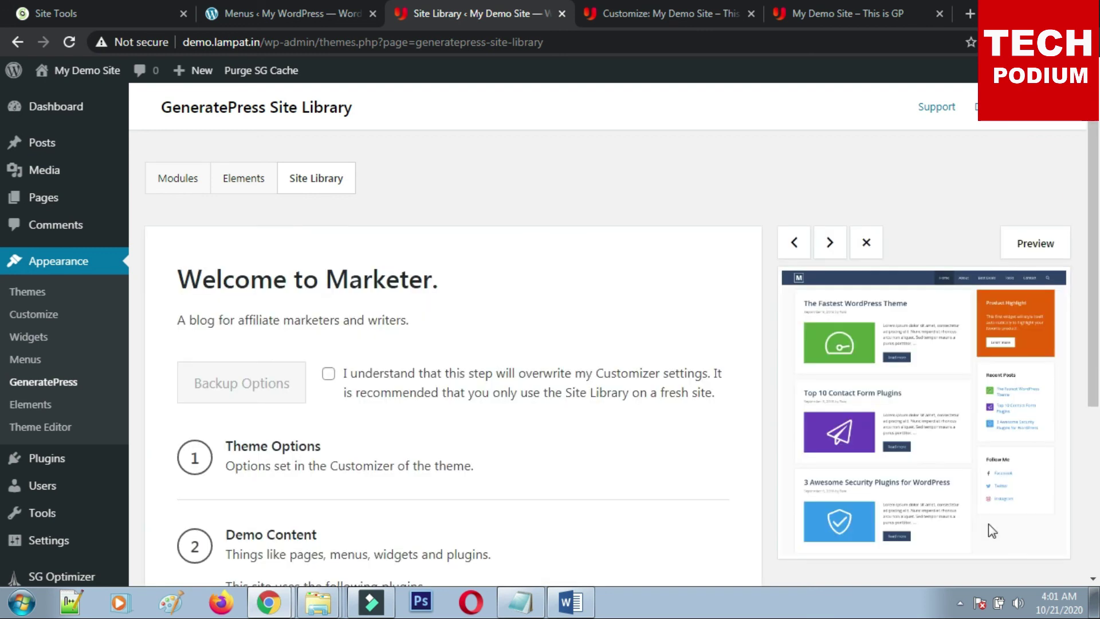
pyautogui.scroll(-1, 411, 487)
pyautogui.scroll(-3, 520, 346)
pyautogui.scroll(4, 521, 346)
pyautogui.scroll(-4, 1006, 445)
pyautogui.scroll(-1, 550, 504)
pyautogui.scroll(5, 558, 499)
pyautogui.scroll(-5, 817, 322)
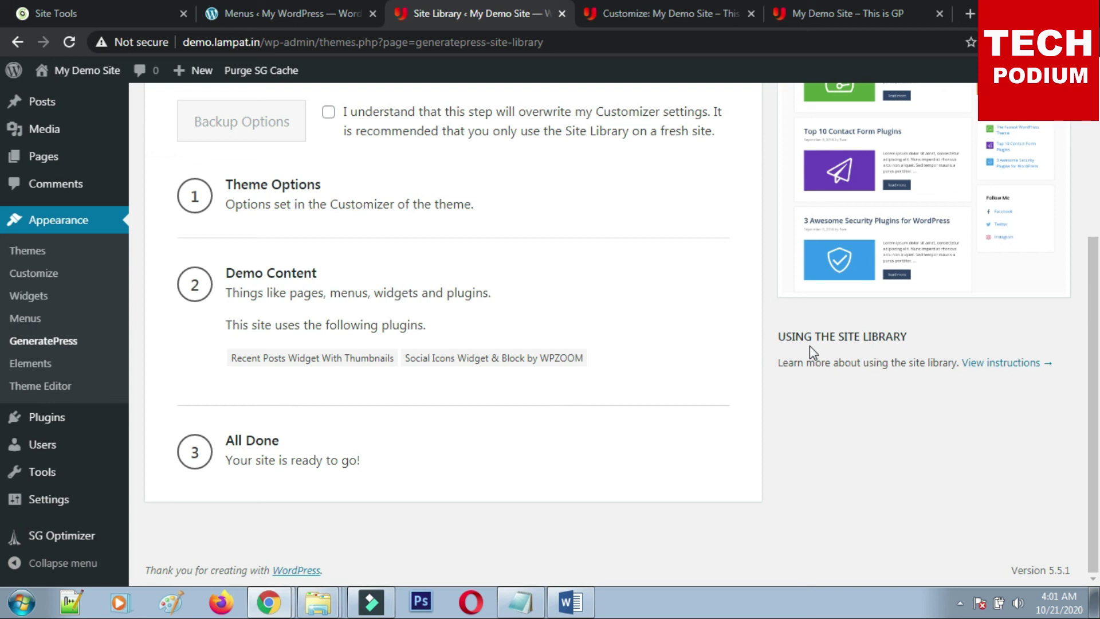
pyautogui.scroll(5, 810, 345)
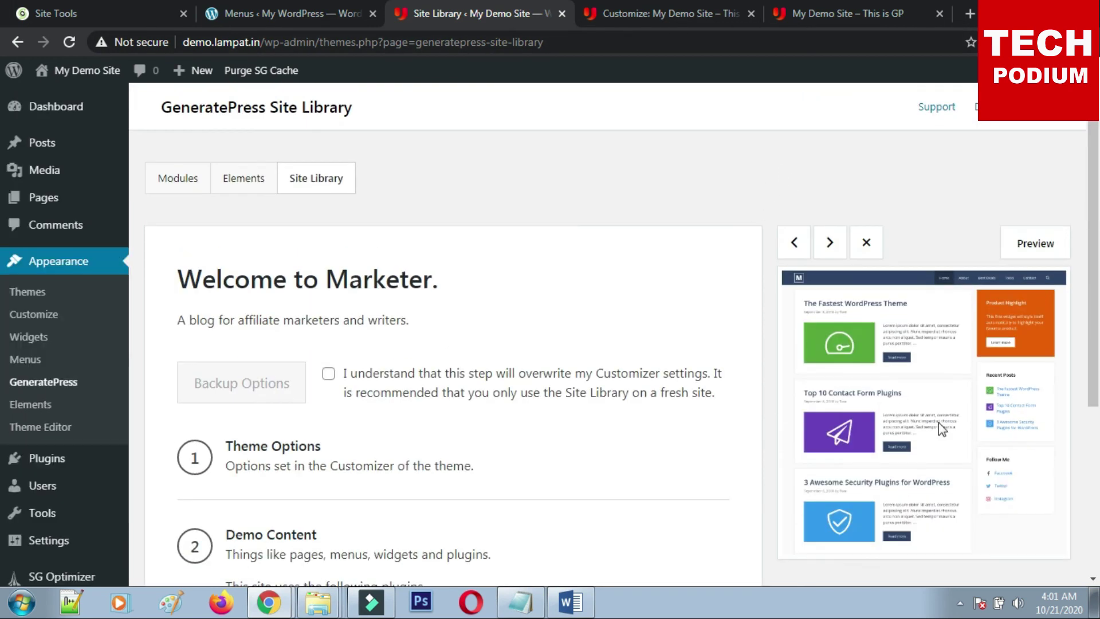
# Look at the live home page and the customizer, then return to the Marketer details and review its import steps.
pyautogui.click(826, 4)
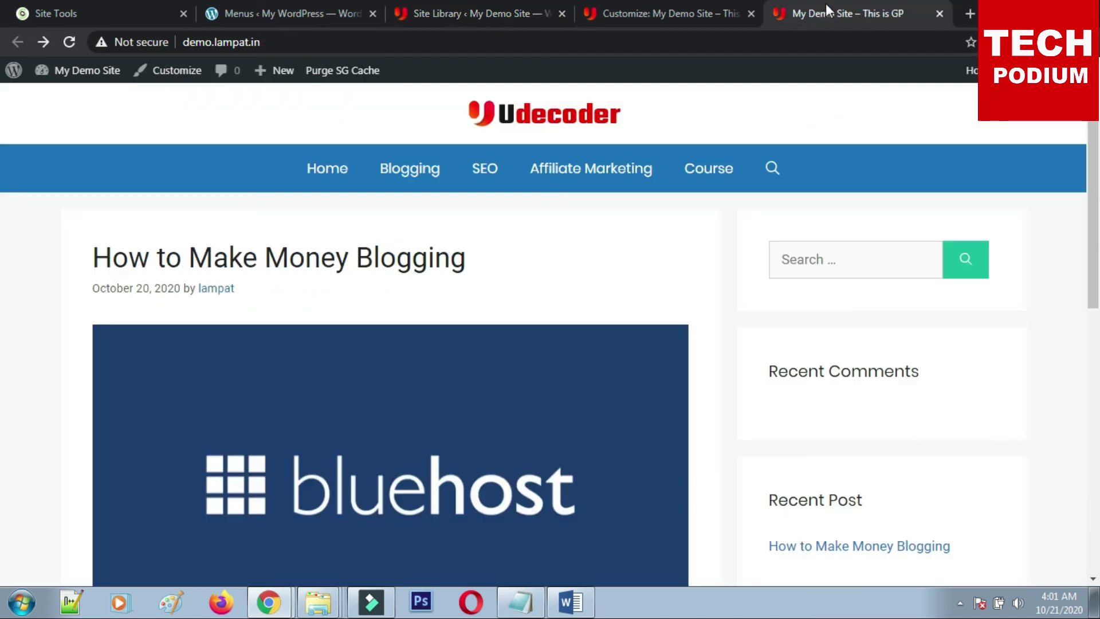
pyautogui.click(684, 6)
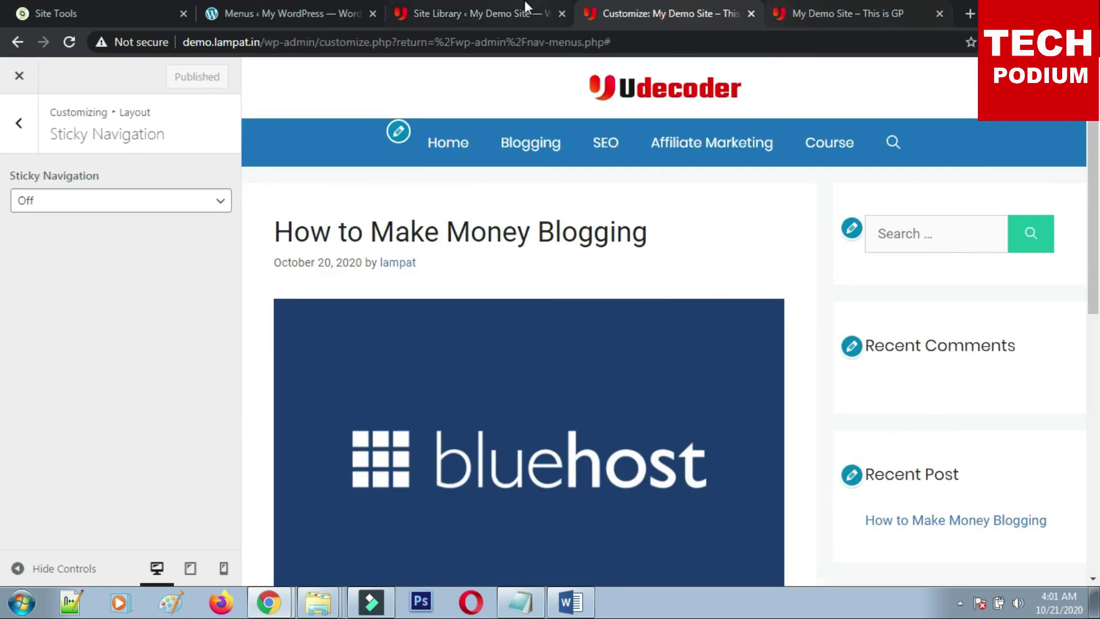
pyautogui.click(487, 8)
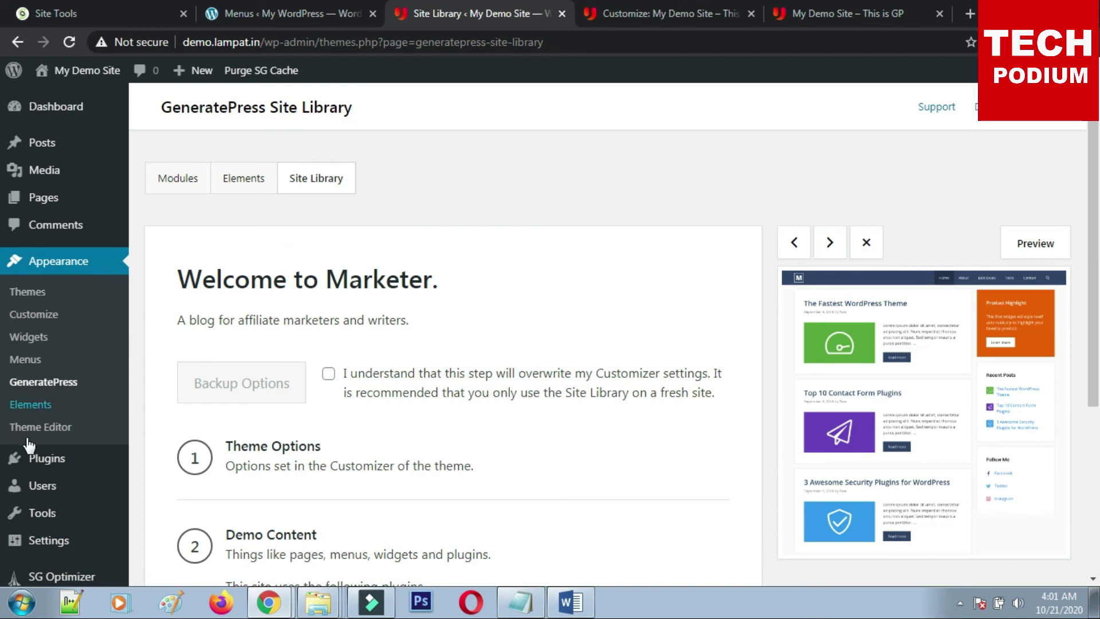
pyautogui.scroll(-2, 56, 441)
pyautogui.scroll(-2, 56, 441)
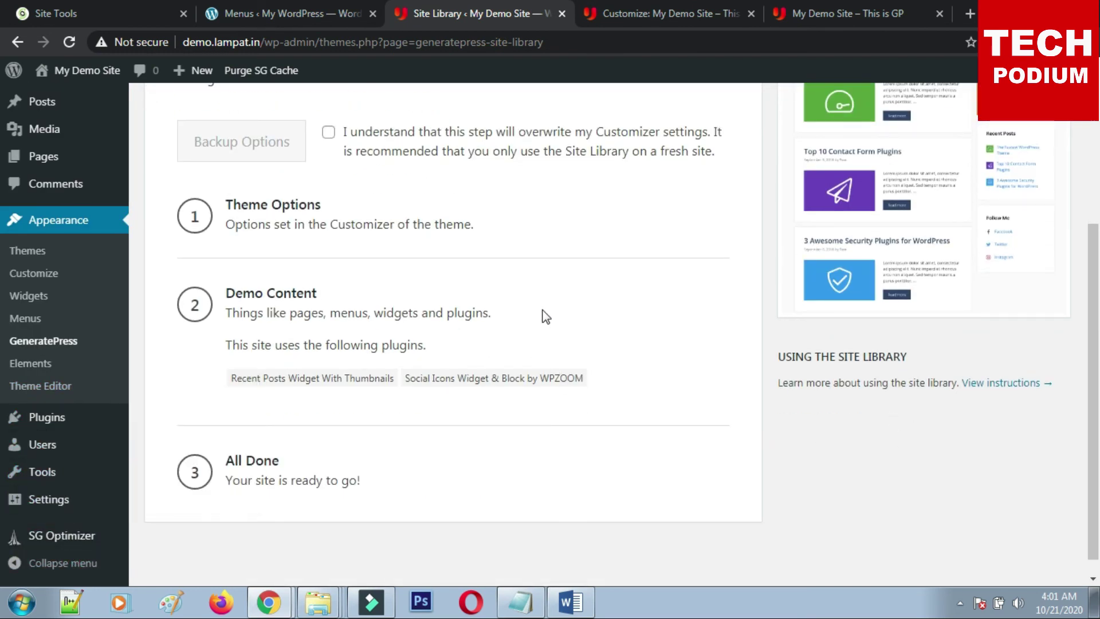
pyautogui.scroll(5, 545, 313)
# Review the finished live home page from the blog post down to the footer and back up.
pyautogui.click(793, 14)
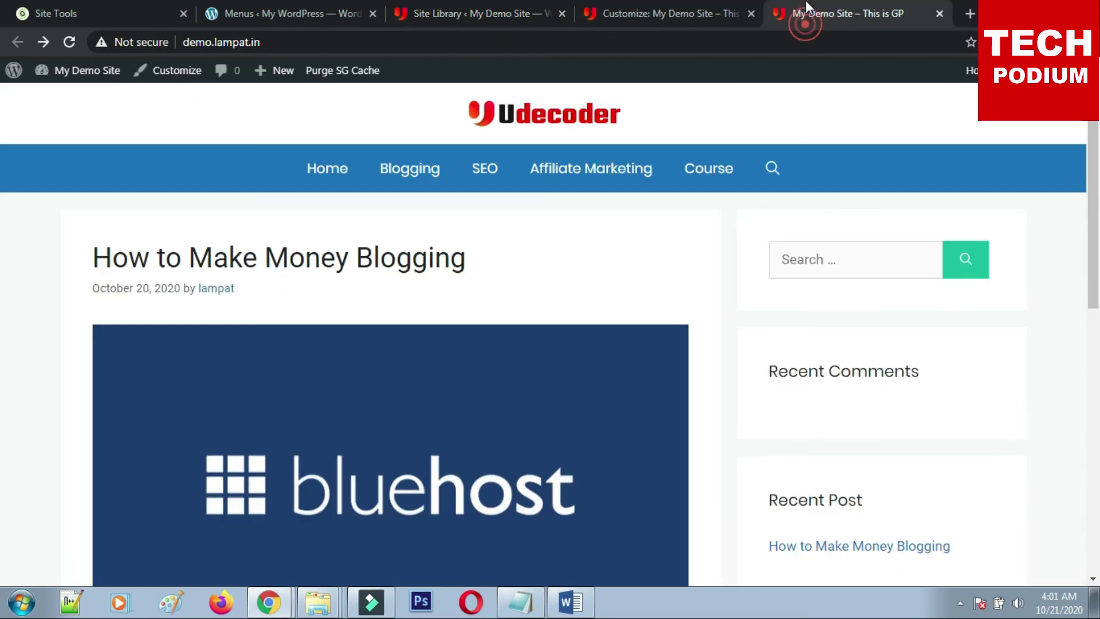
pyautogui.scroll(-8, 609, 348)
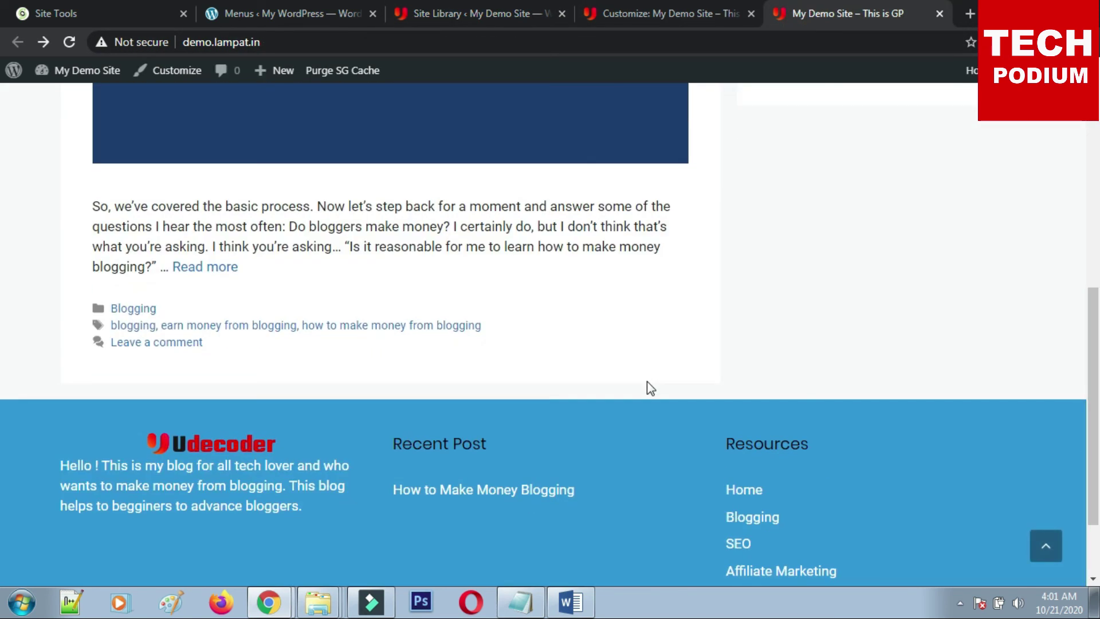
pyautogui.scroll(5, 649, 385)
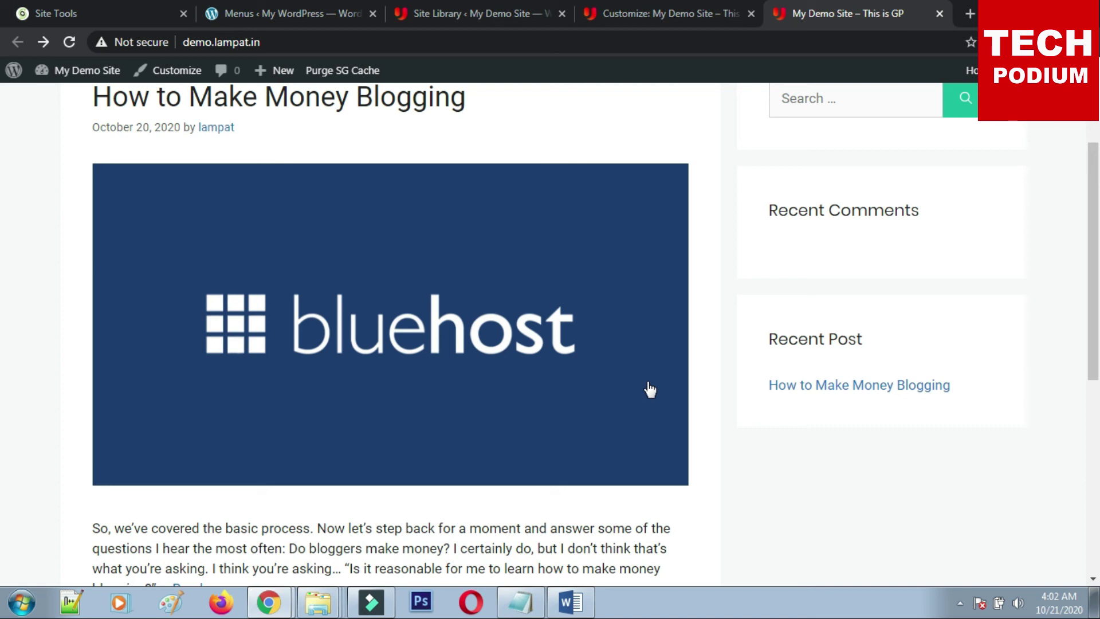
pyautogui.scroll(3, 650, 390)
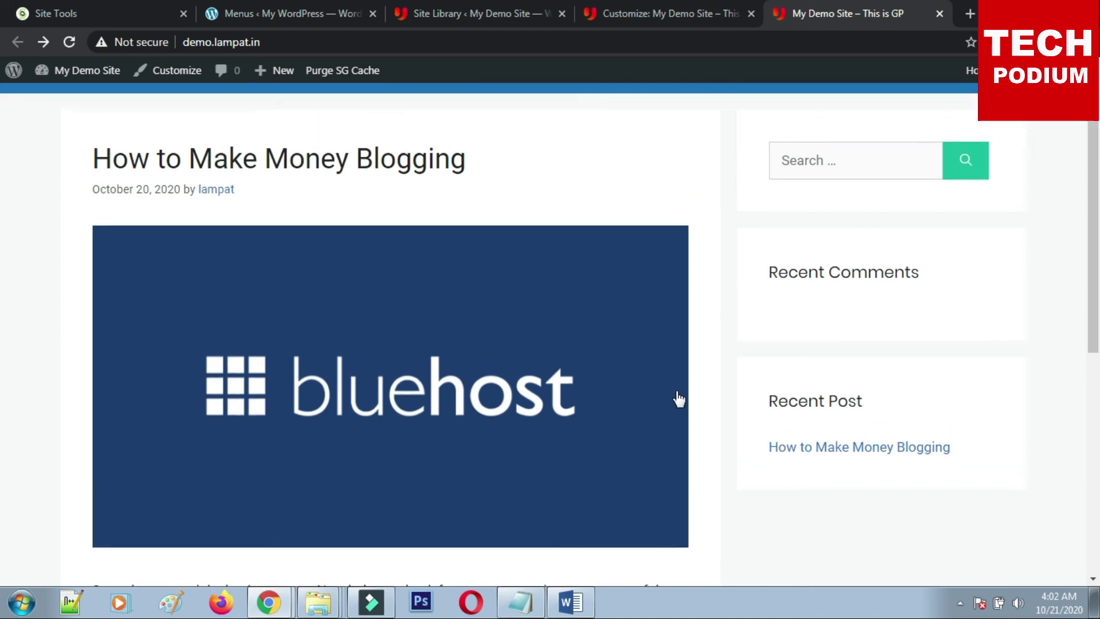